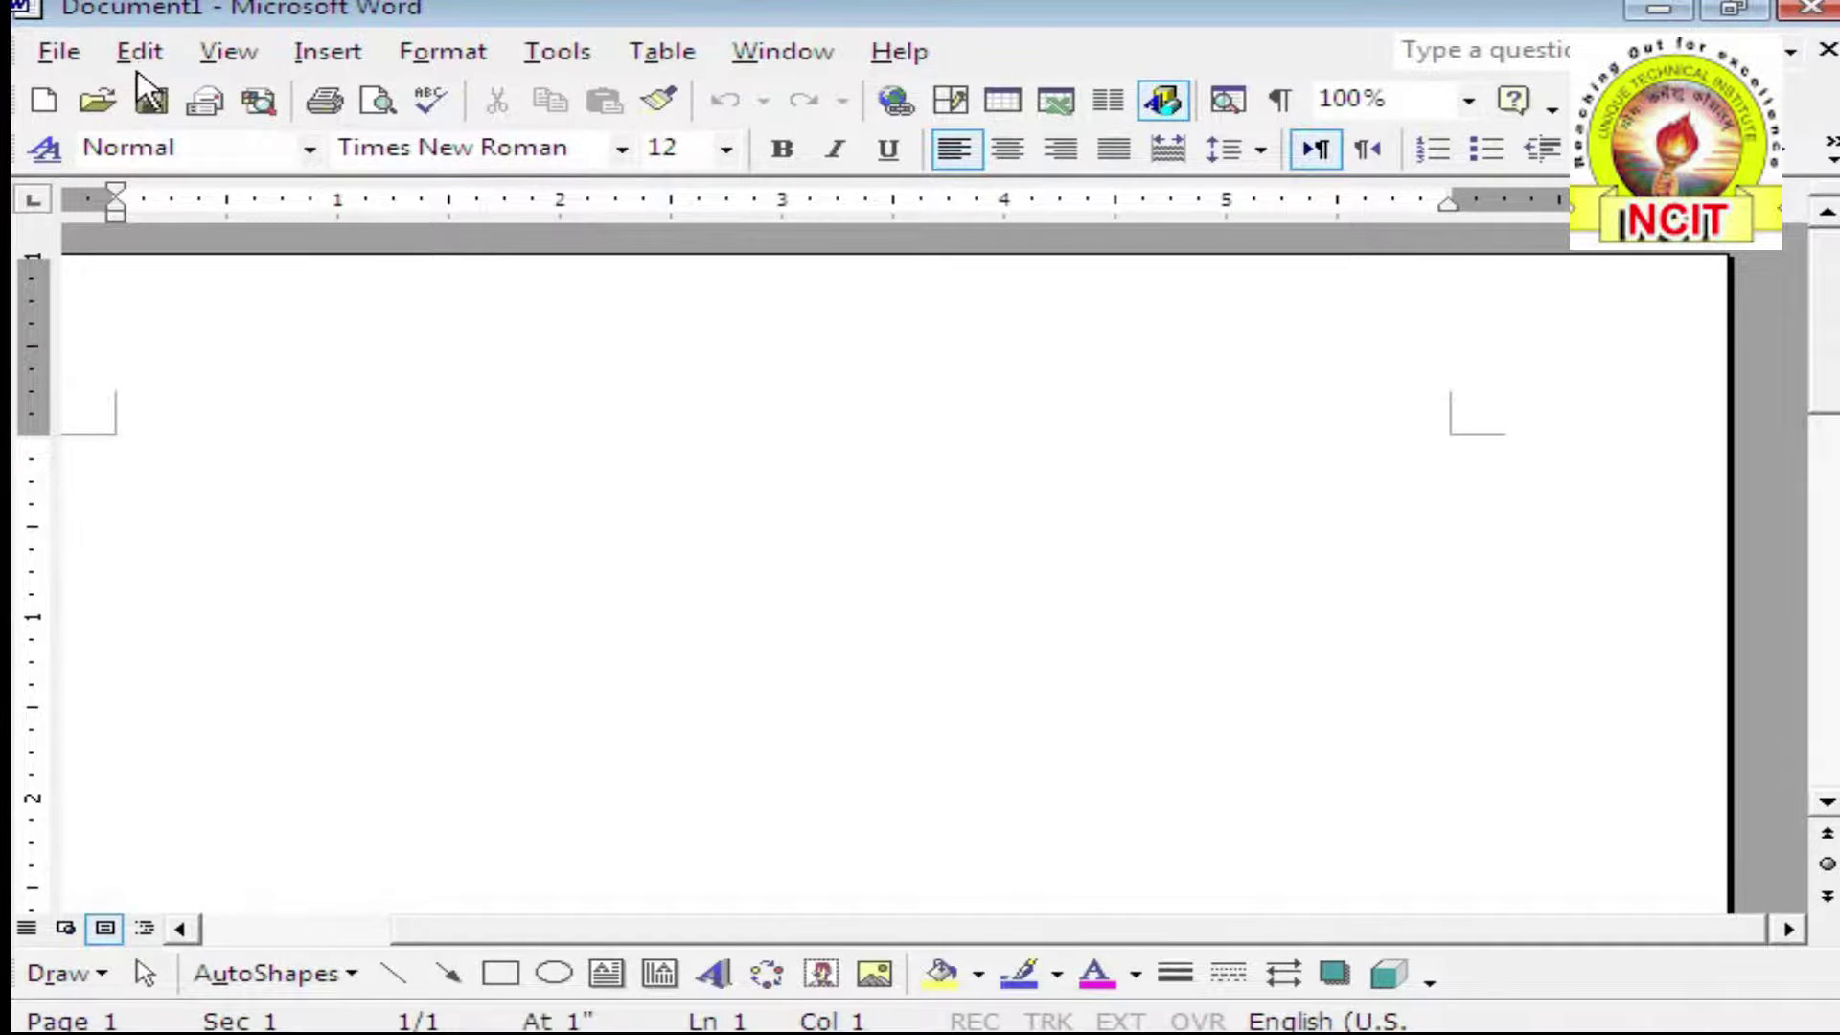
Browse the File menu and close it without choosing a command
{"action": "left_click", "coordinate": [59, 52]}
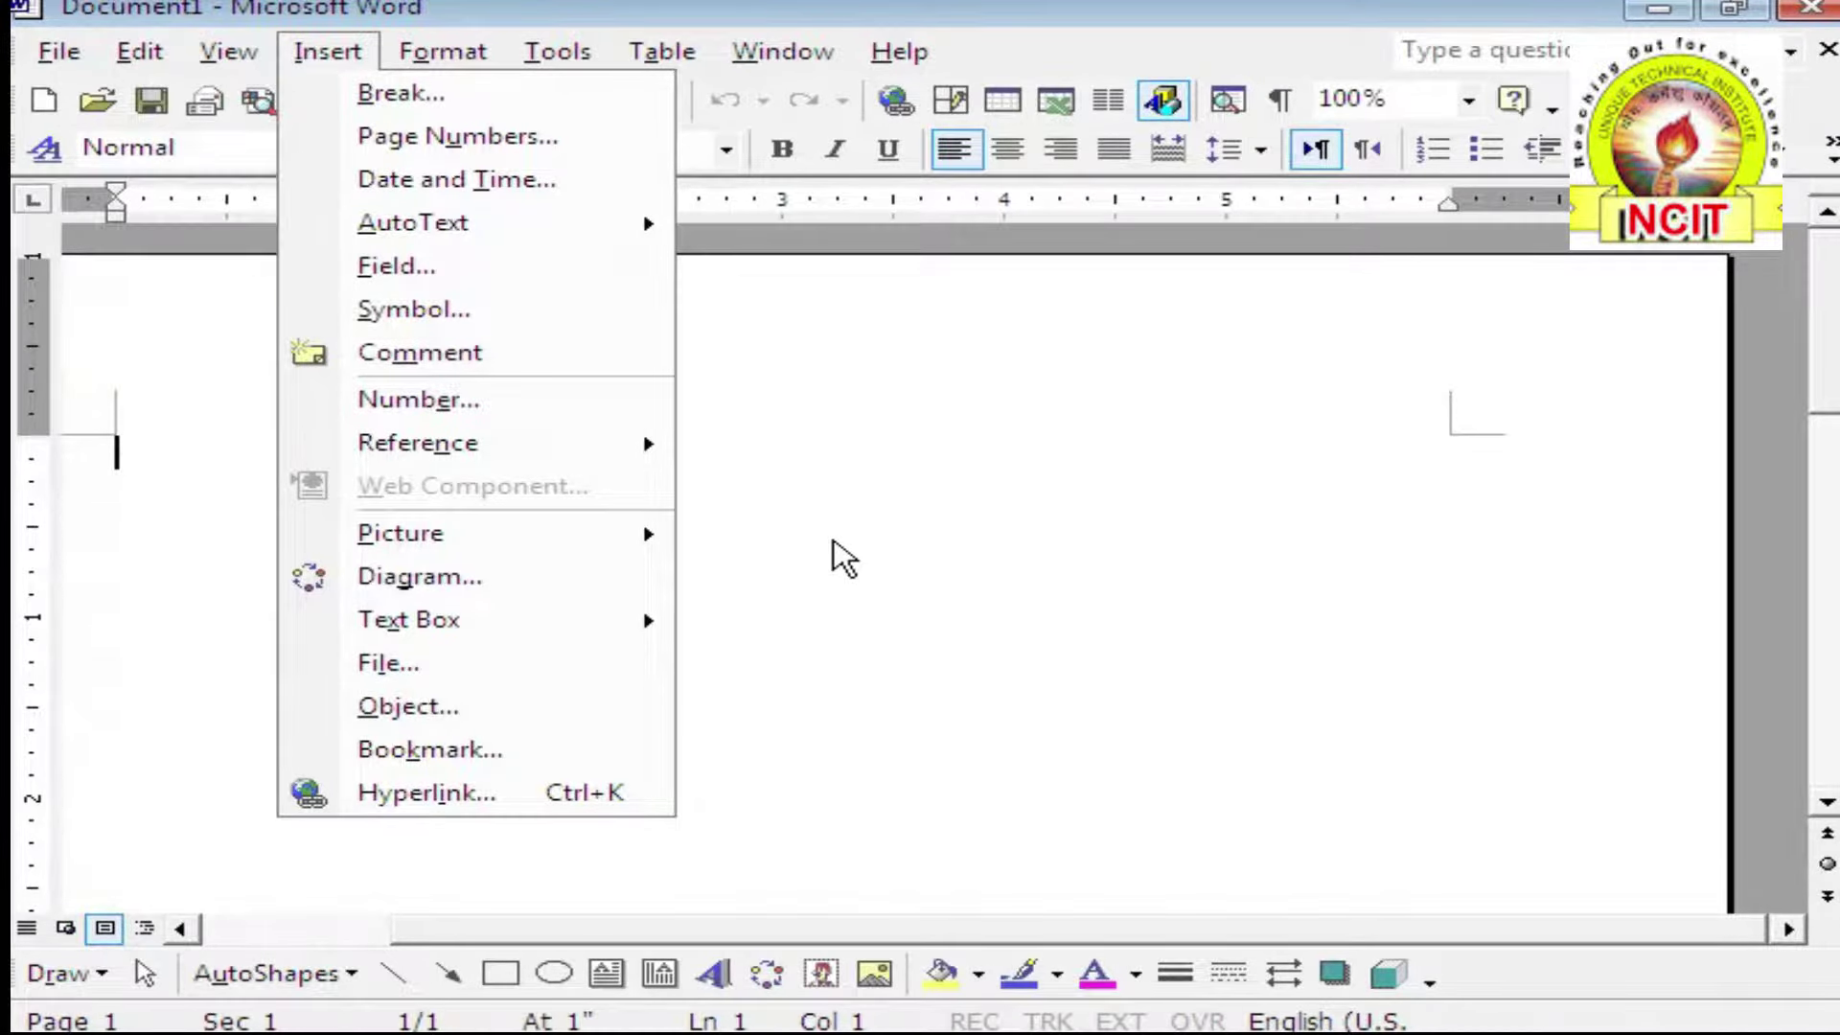
{"action": "left_click", "coordinate": [831, 556]}
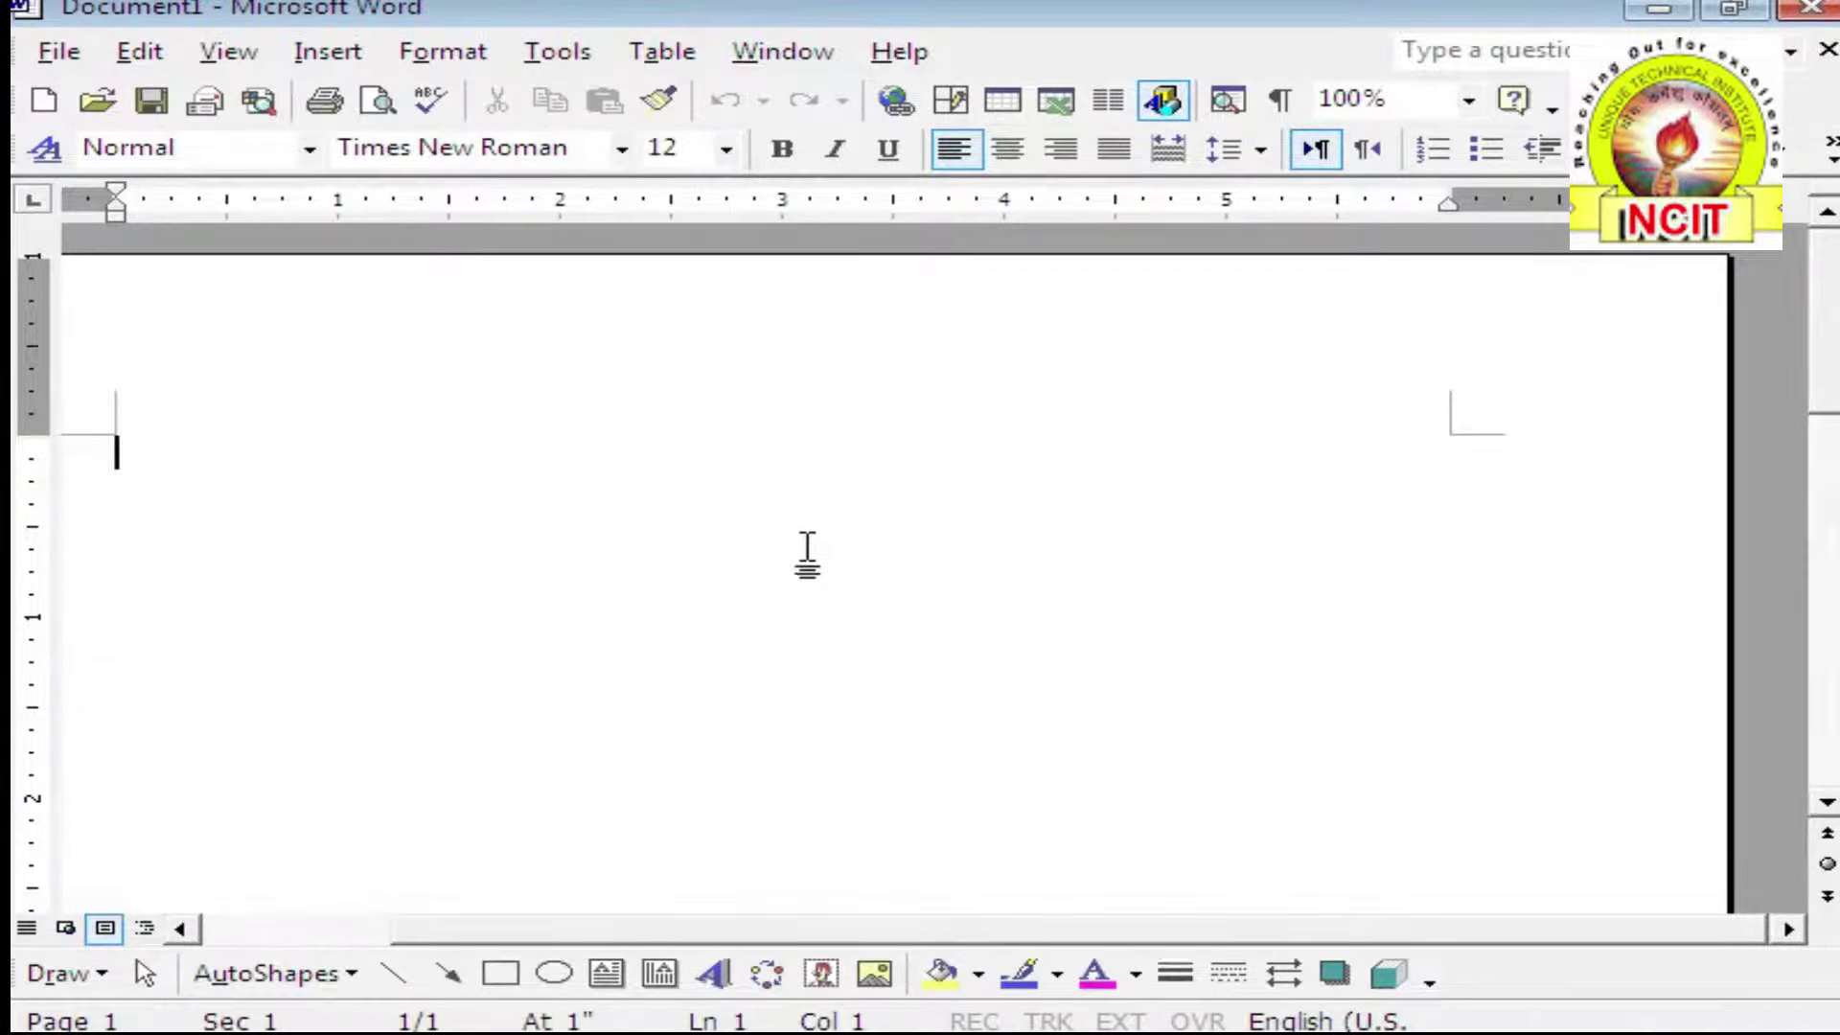
{"action": "left_click", "coordinate": [63, 60]}
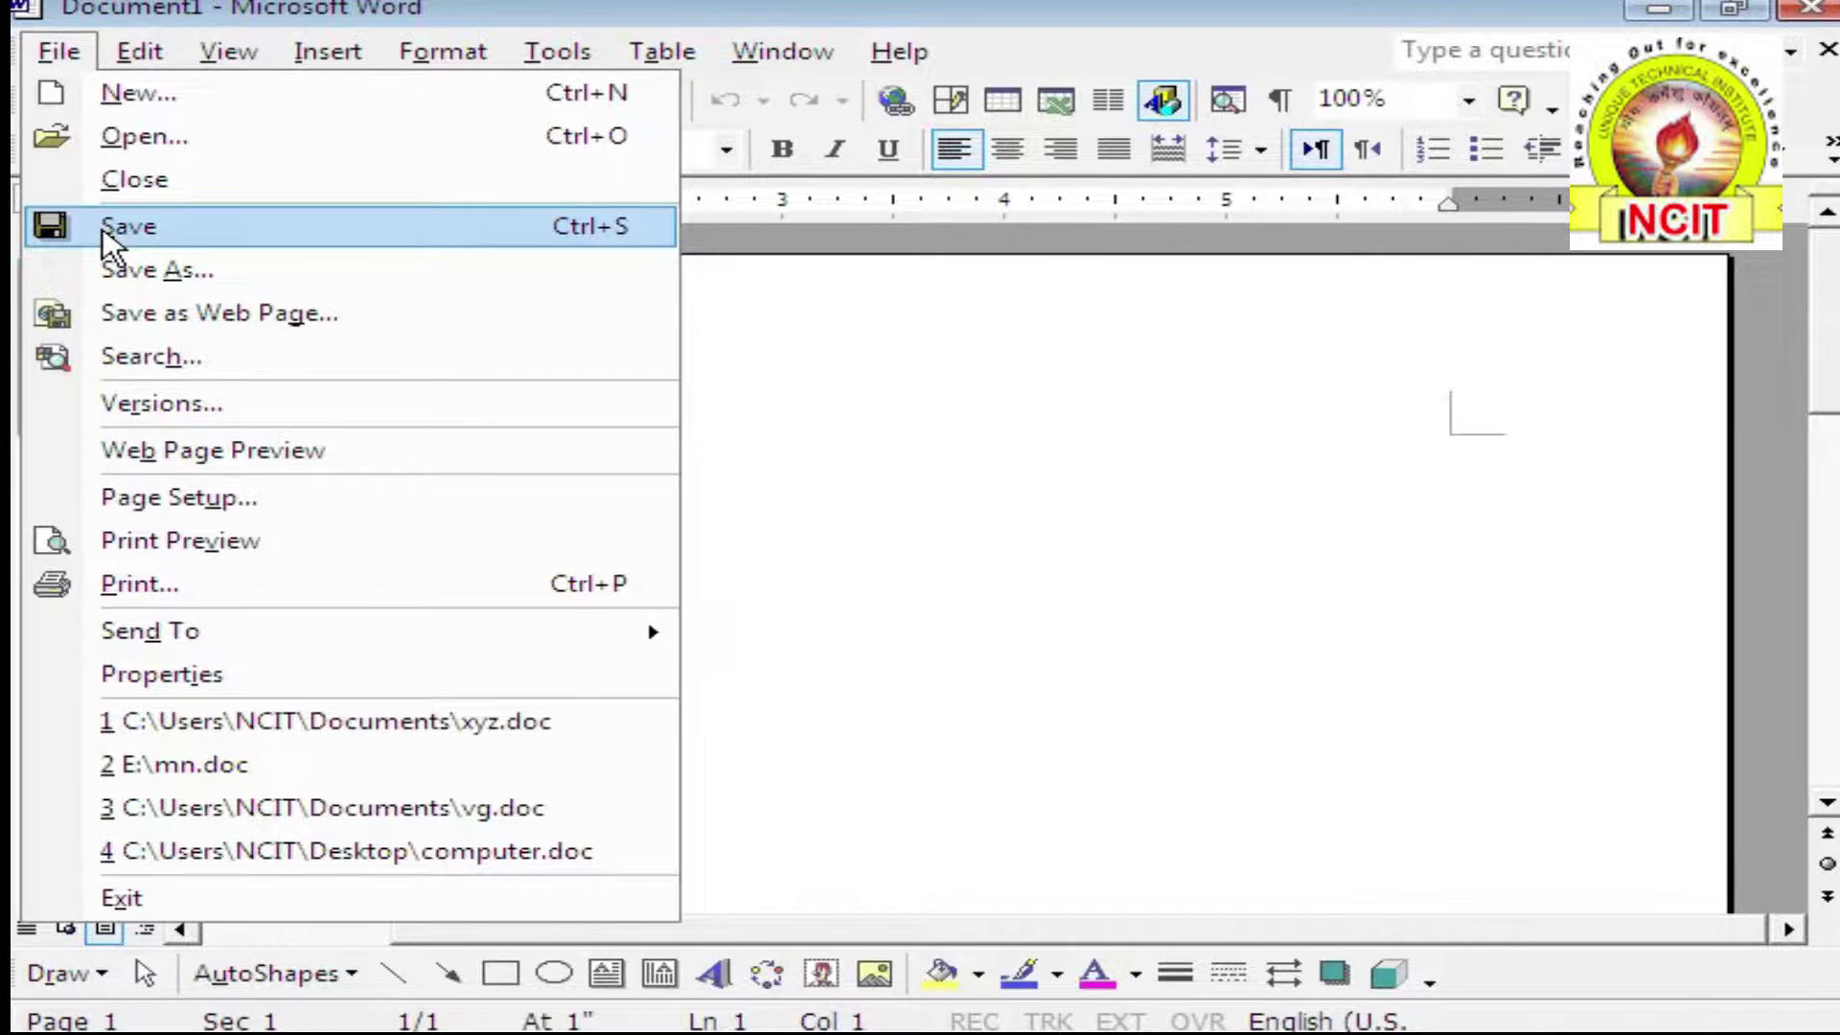
{"action": "left_click", "coordinate": [791, 396]}
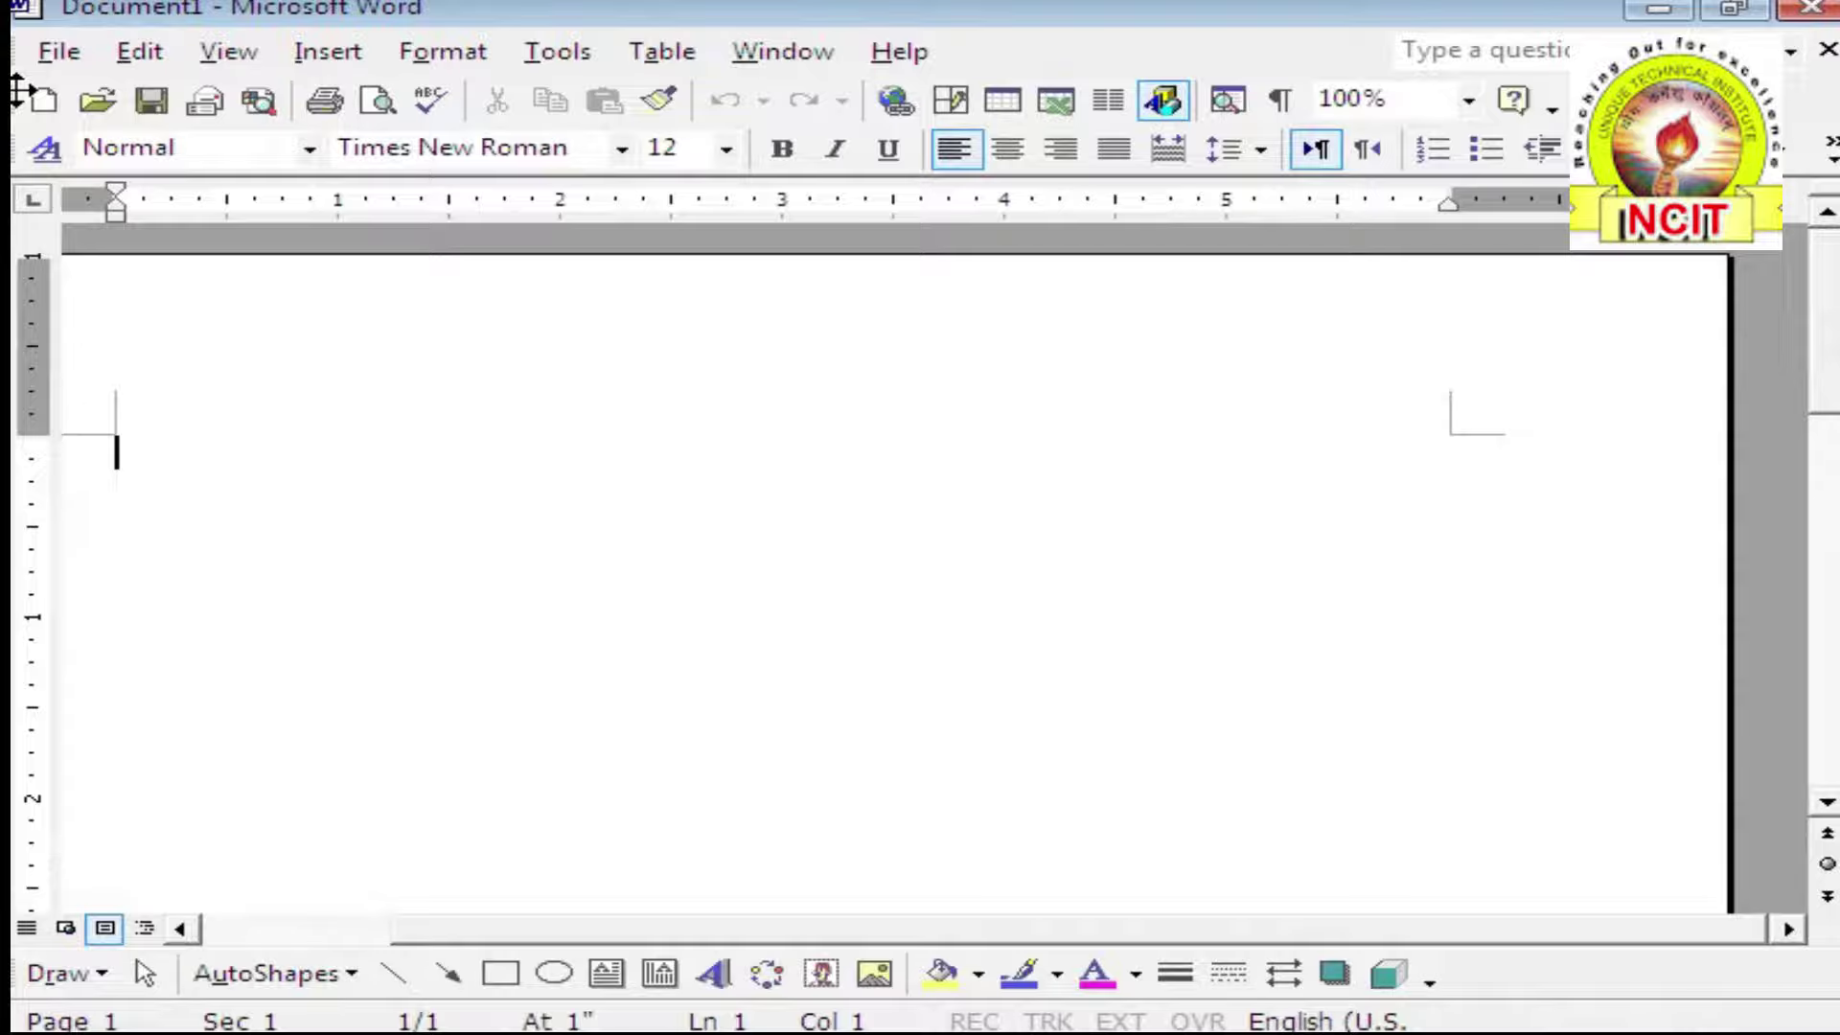
Undock the Standard toolbar onto the page and move the floating panel up below the ruler
{"action": "mouse_move", "coordinate": [17, 93]}
{"action": "left_mouse_down"}
{"action": "mouse_move", "coordinate": [233, 484]}
{"action": "mouse_move", "coordinate": [219, 538]}
{"action": "left_mouse_up"}
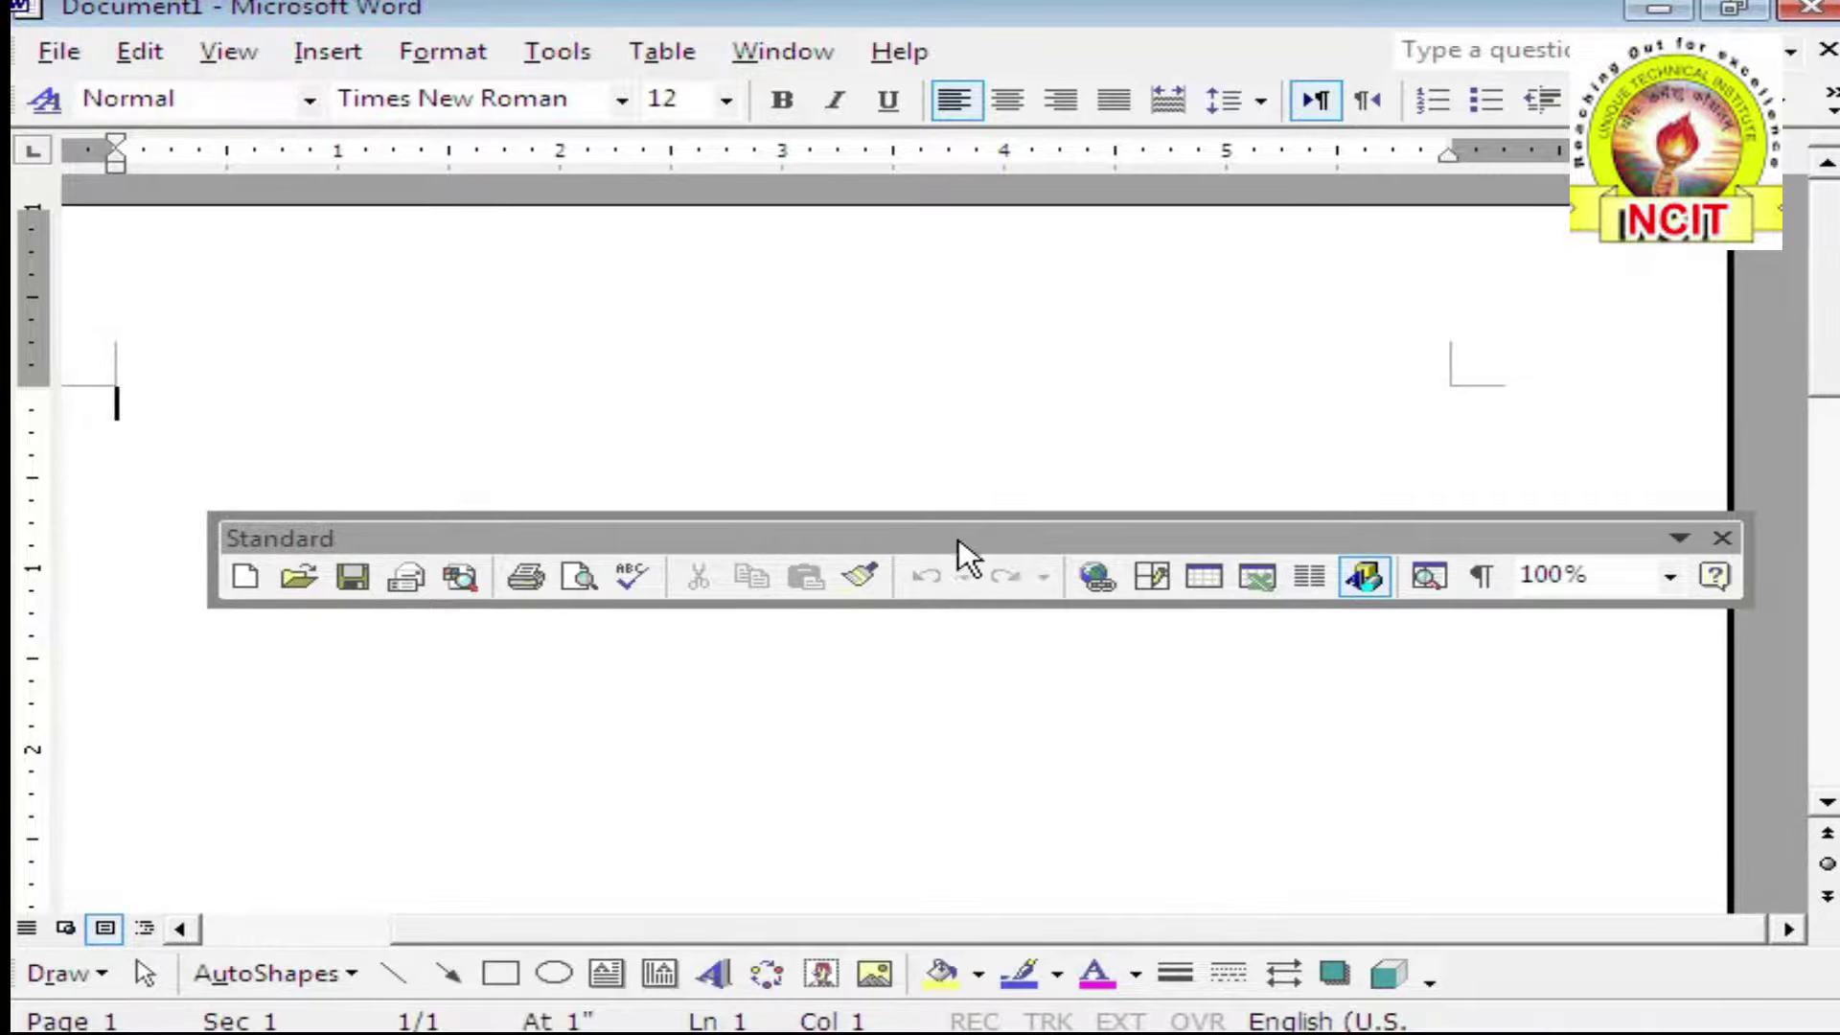
{"action": "left_click", "coordinate": [45, 55]}
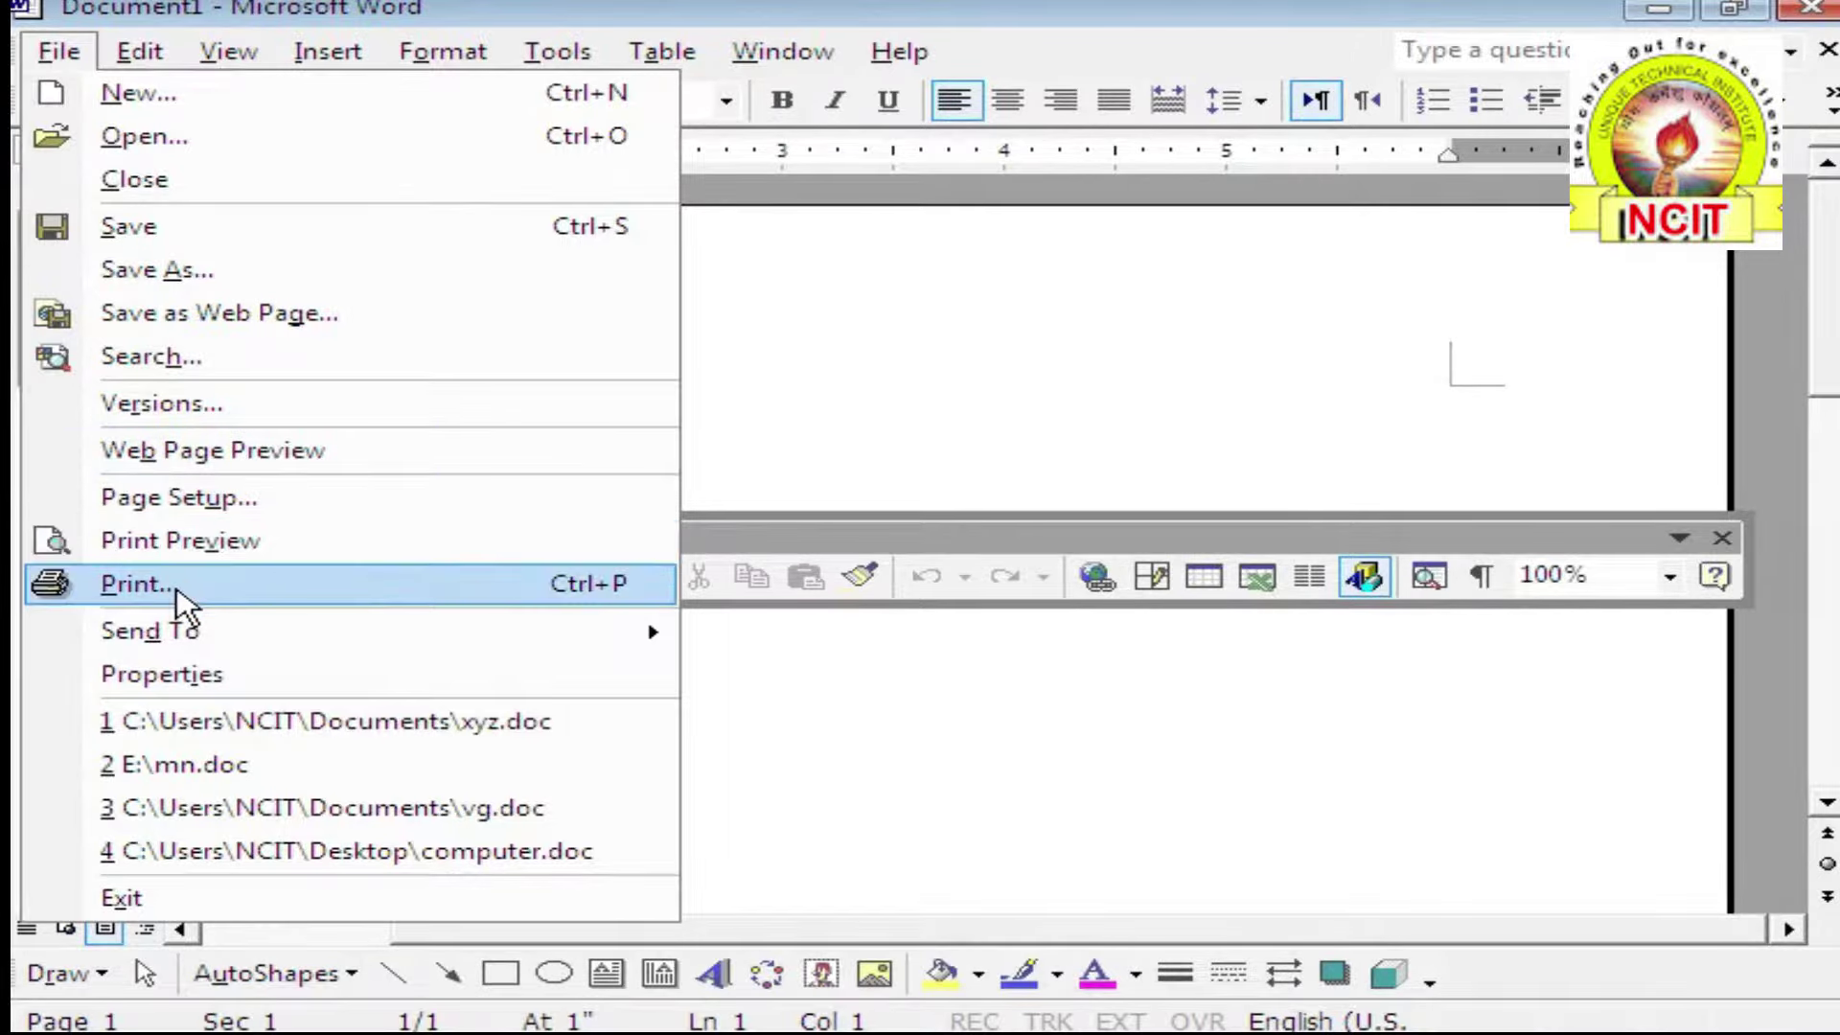
{"action": "left_click", "coordinate": [1002, 849]}
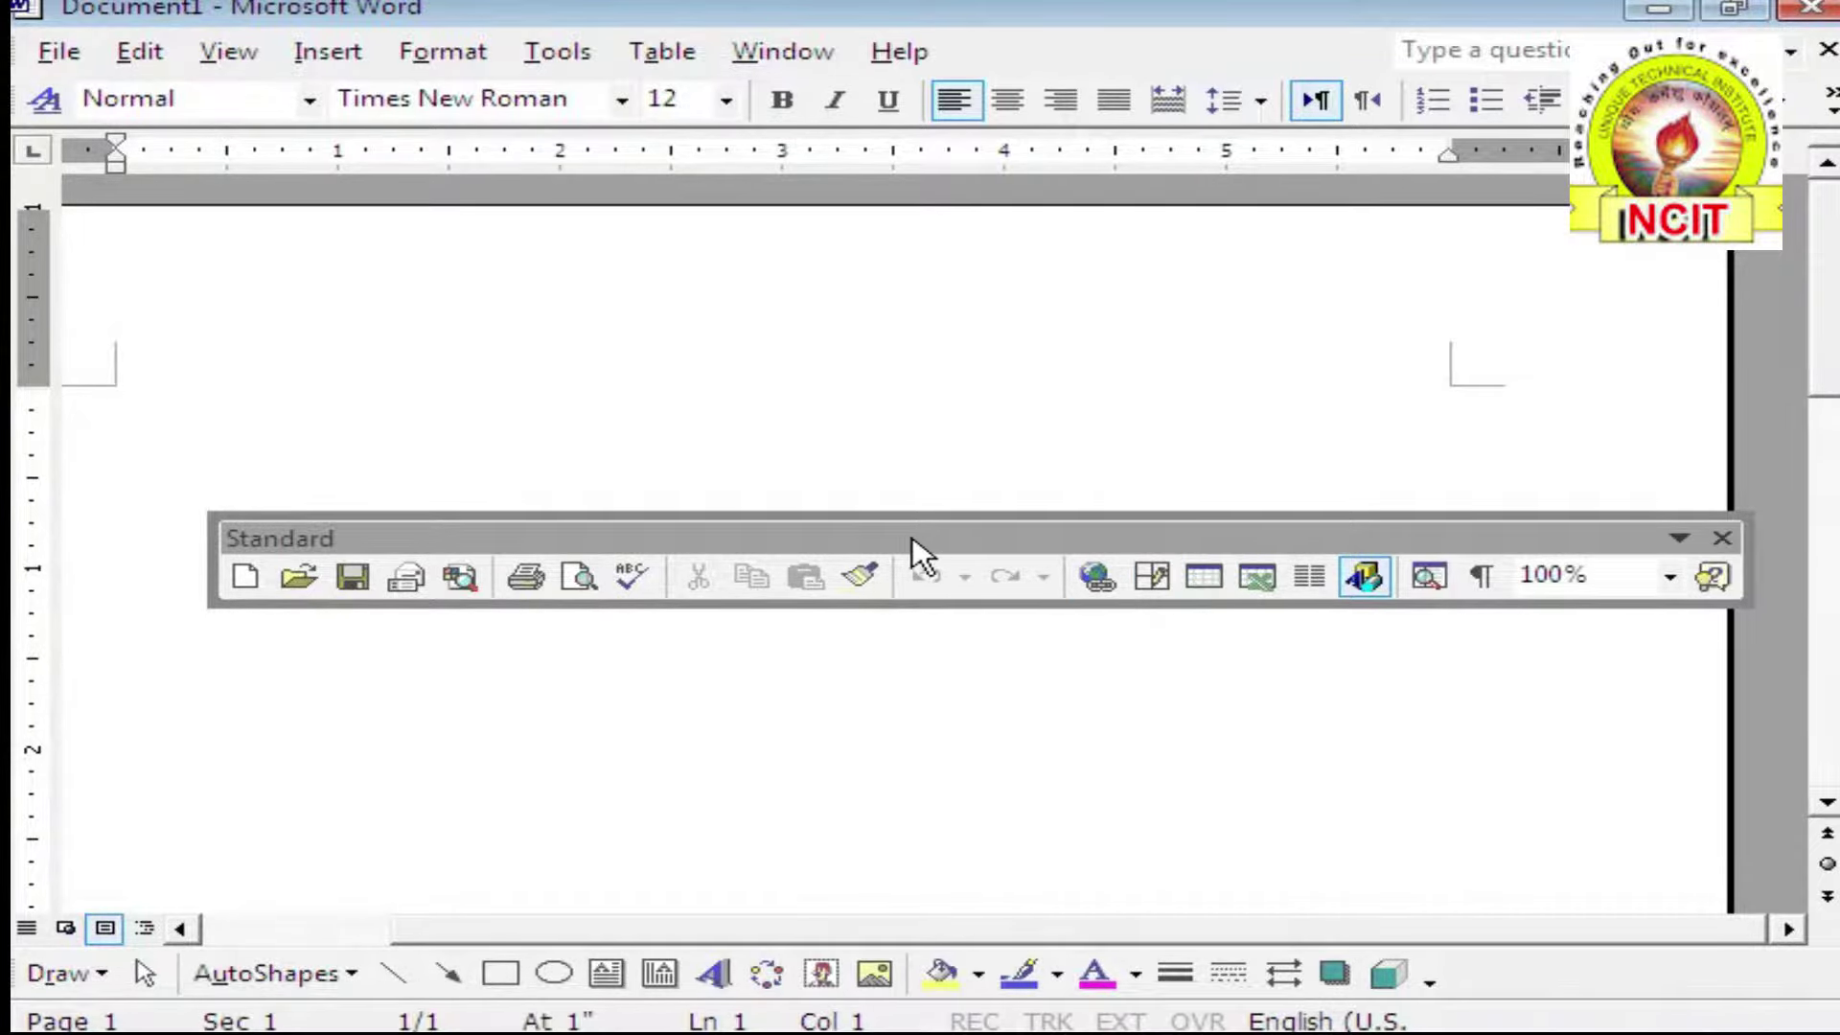
{"action": "mouse_move", "coordinate": [837, 533]}
{"action": "left_mouse_down"}
{"action": "mouse_move", "coordinate": [694, 246]}
{"action": "mouse_move", "coordinate": [738, 346]}
{"action": "left_mouse_up"}
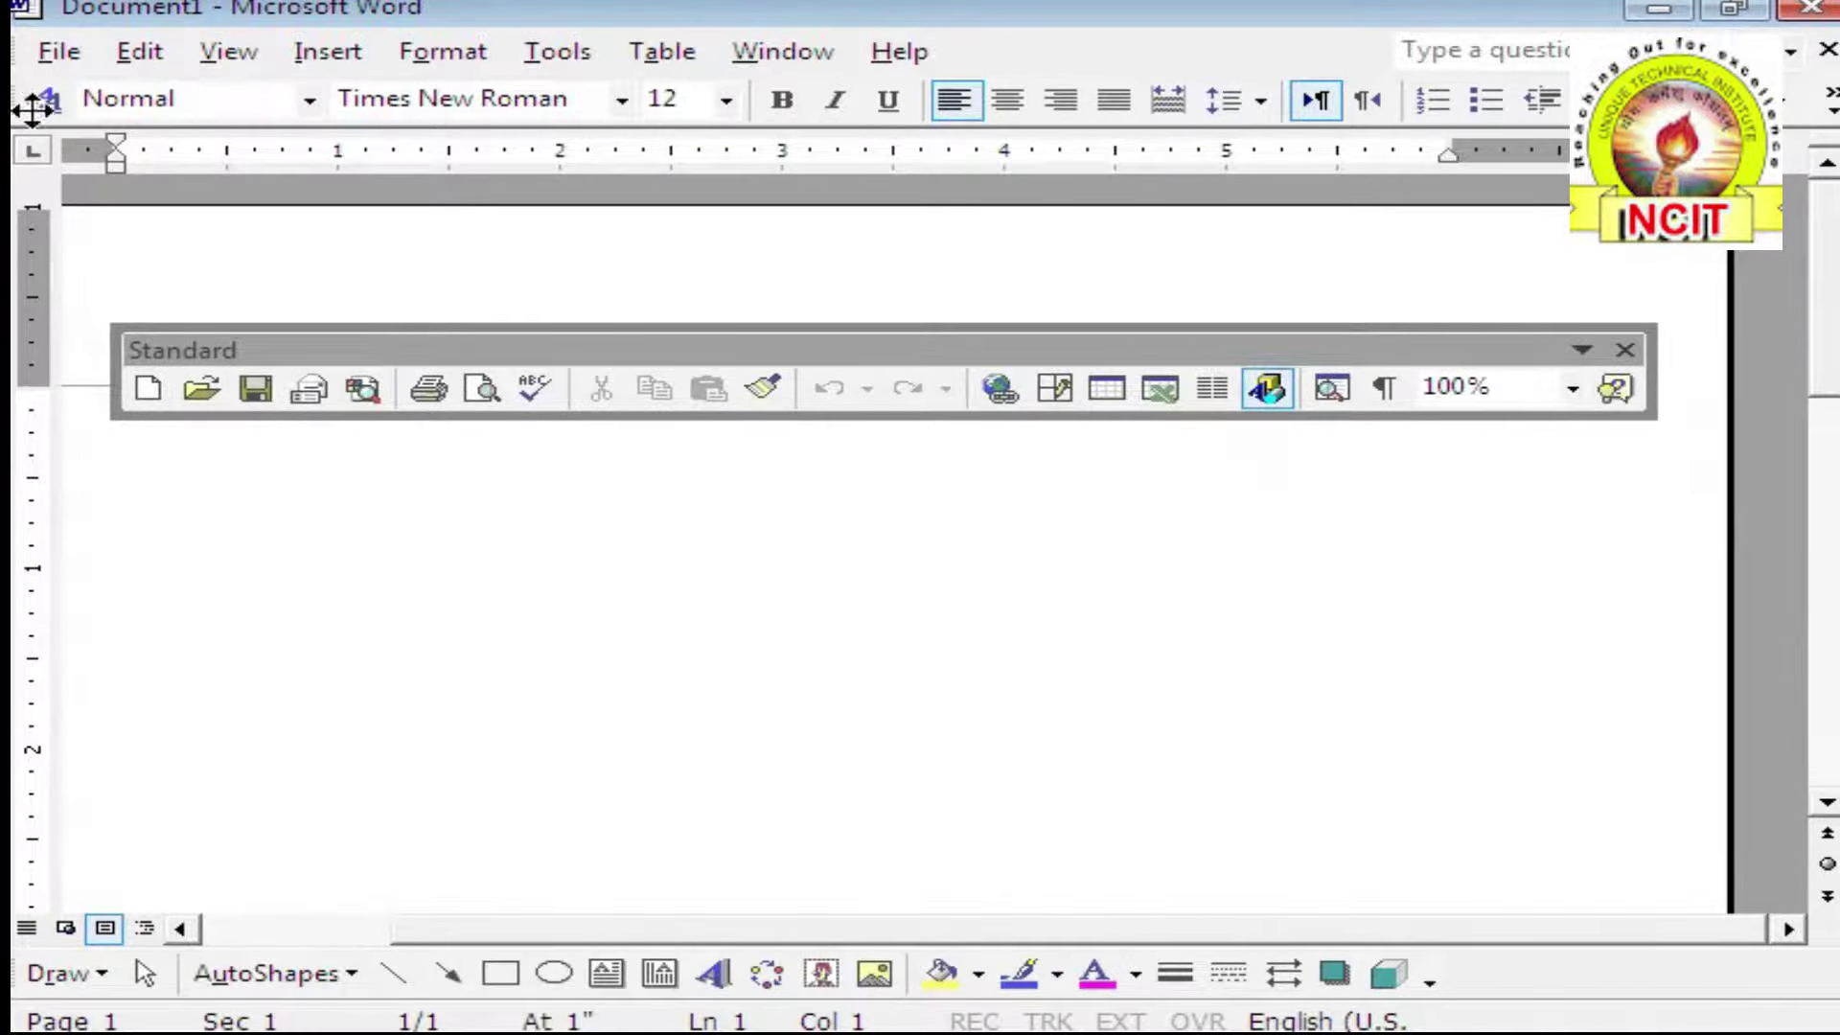
Float the Formatting toolbar, then dock the Standard and Formatting toolbars in their rows under the menu bar
{"action": "mouse_move", "coordinate": [26, 100]}
{"action": "left_mouse_down"}
{"action": "mouse_move", "coordinate": [182, 369]}
{"action": "mouse_move", "coordinate": [134, 575]}
{"action": "left_mouse_up"}
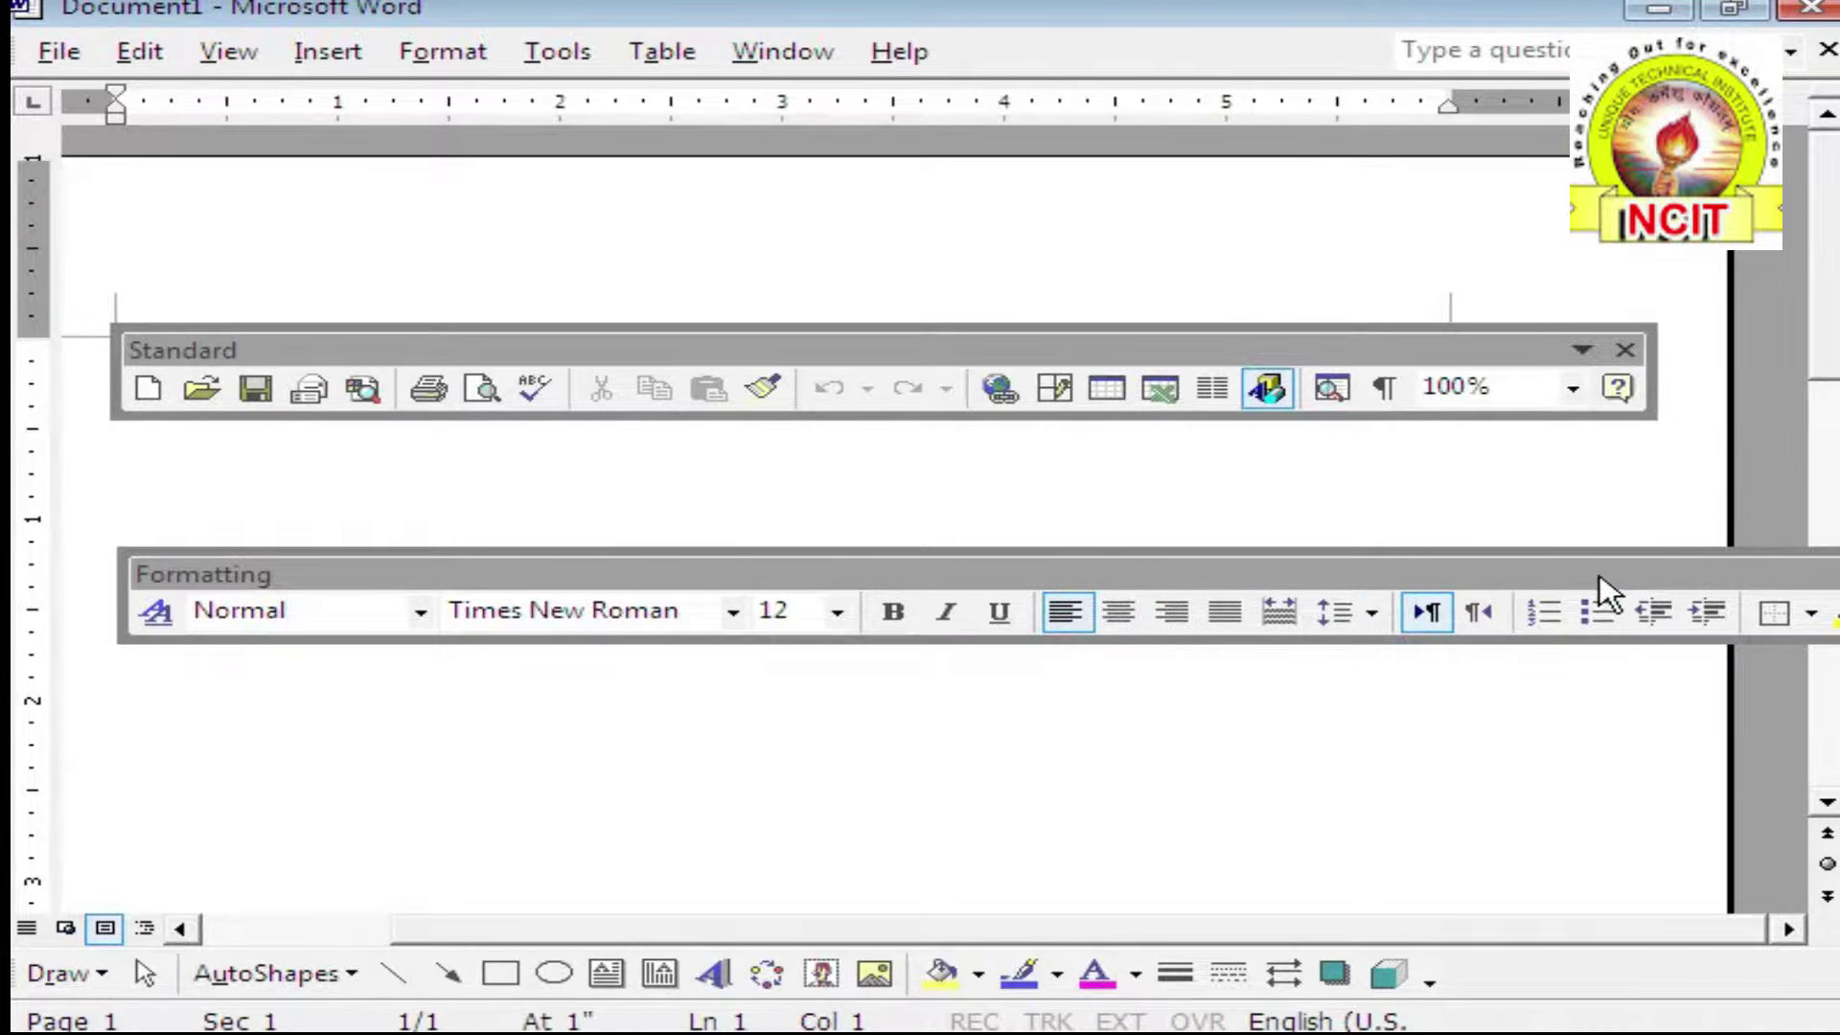
{"action": "left_click_drag", "start_coordinate": [1600, 573], "coordinate": [1569, 542]}
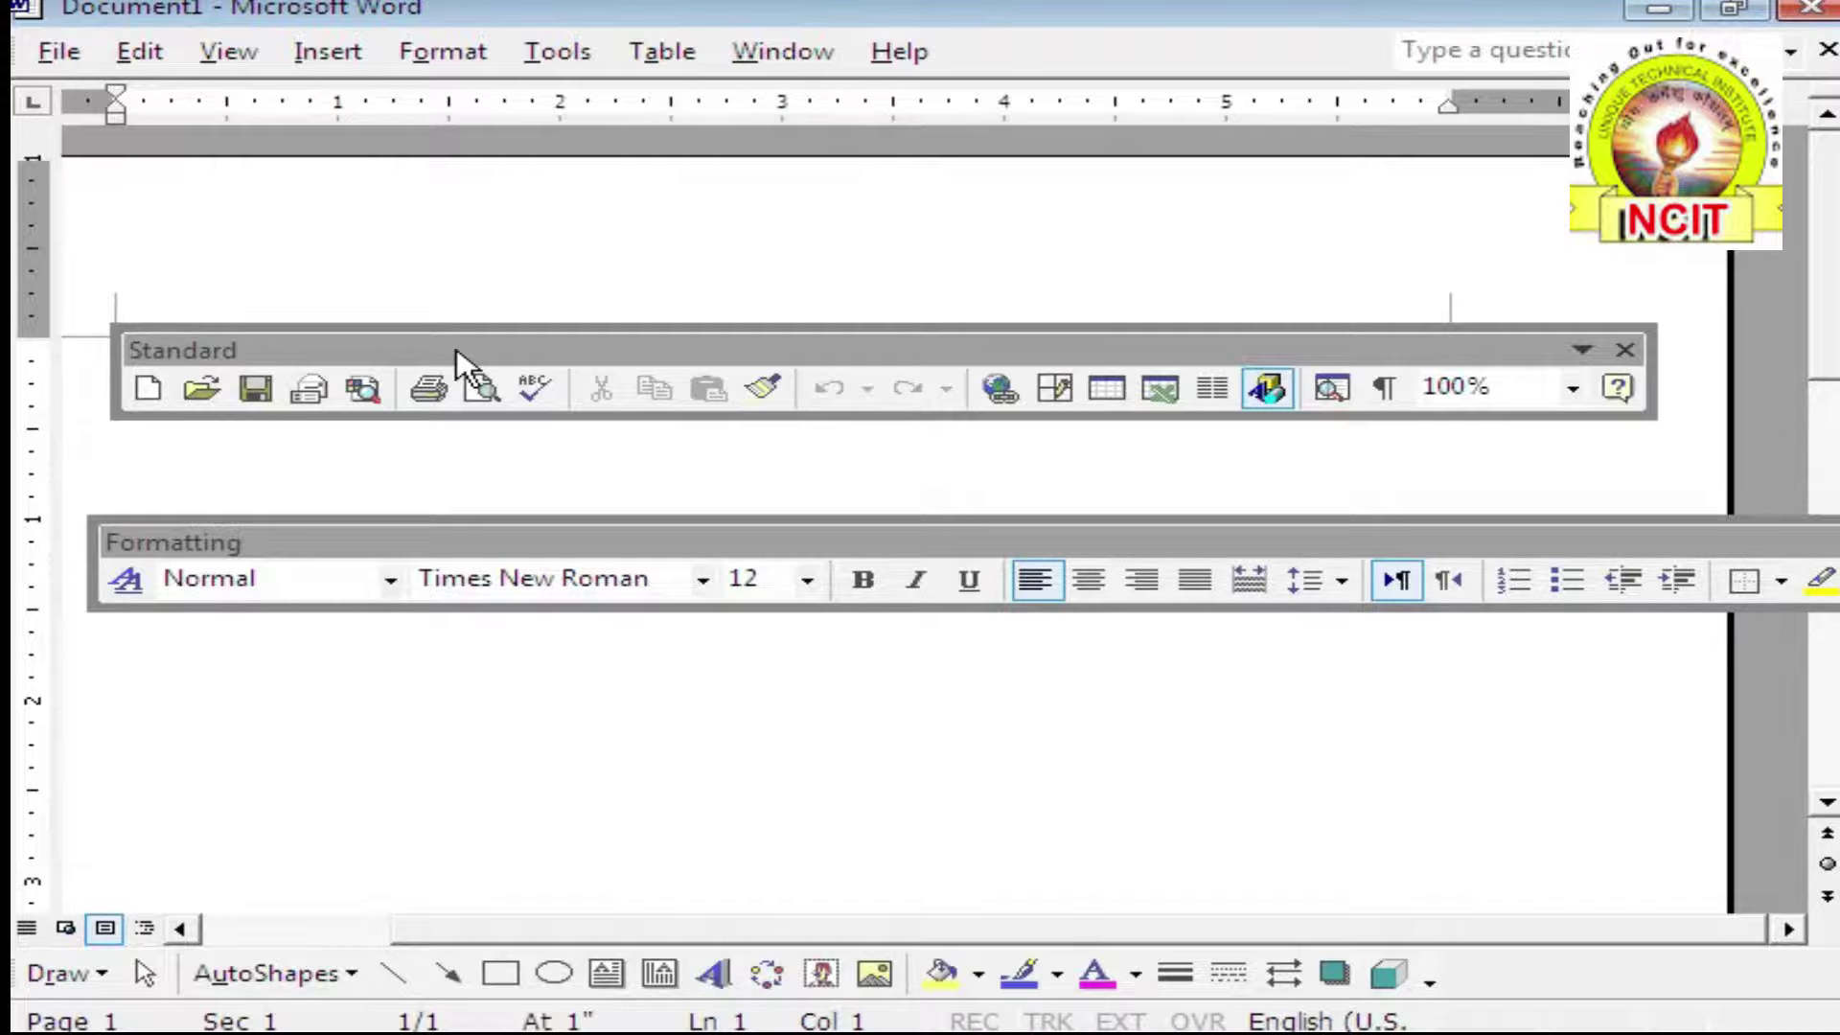
{"action": "left_click_drag", "start_coordinate": [457, 348], "coordinate": [331, 98]}
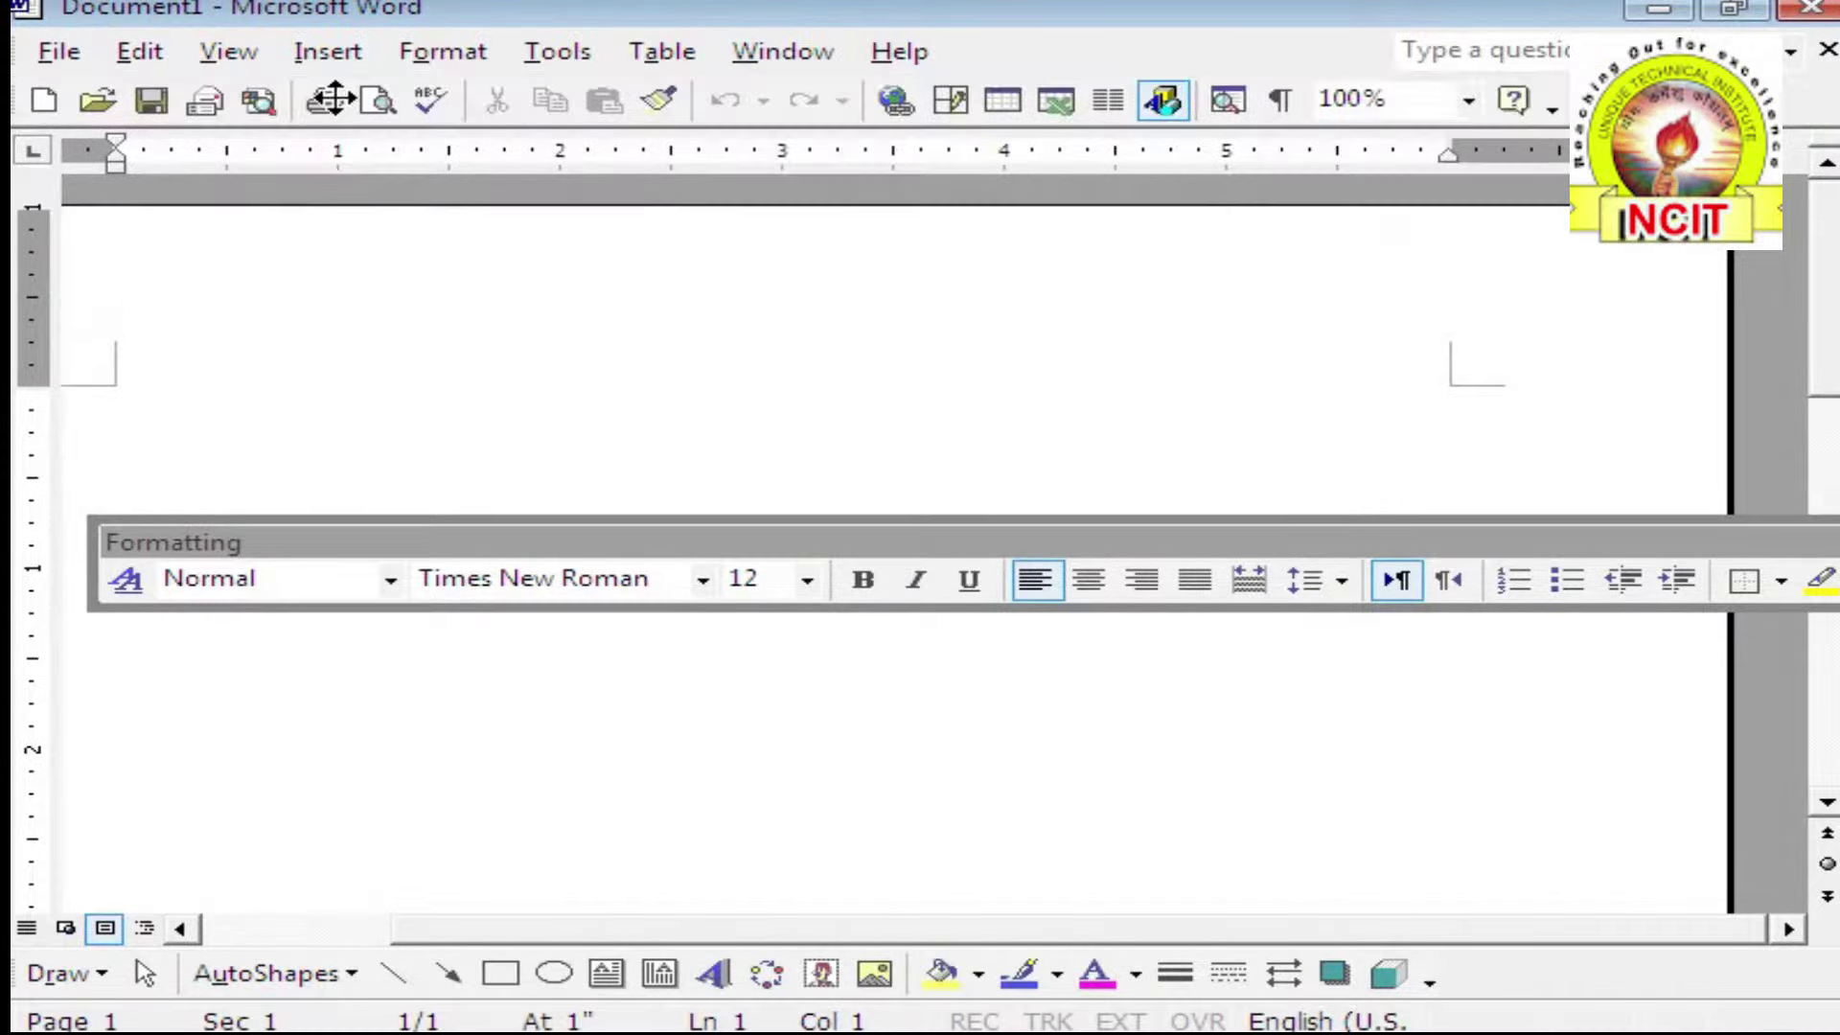
{"action": "left_click_drag", "start_coordinate": [538, 539], "coordinate": [427, 144]}
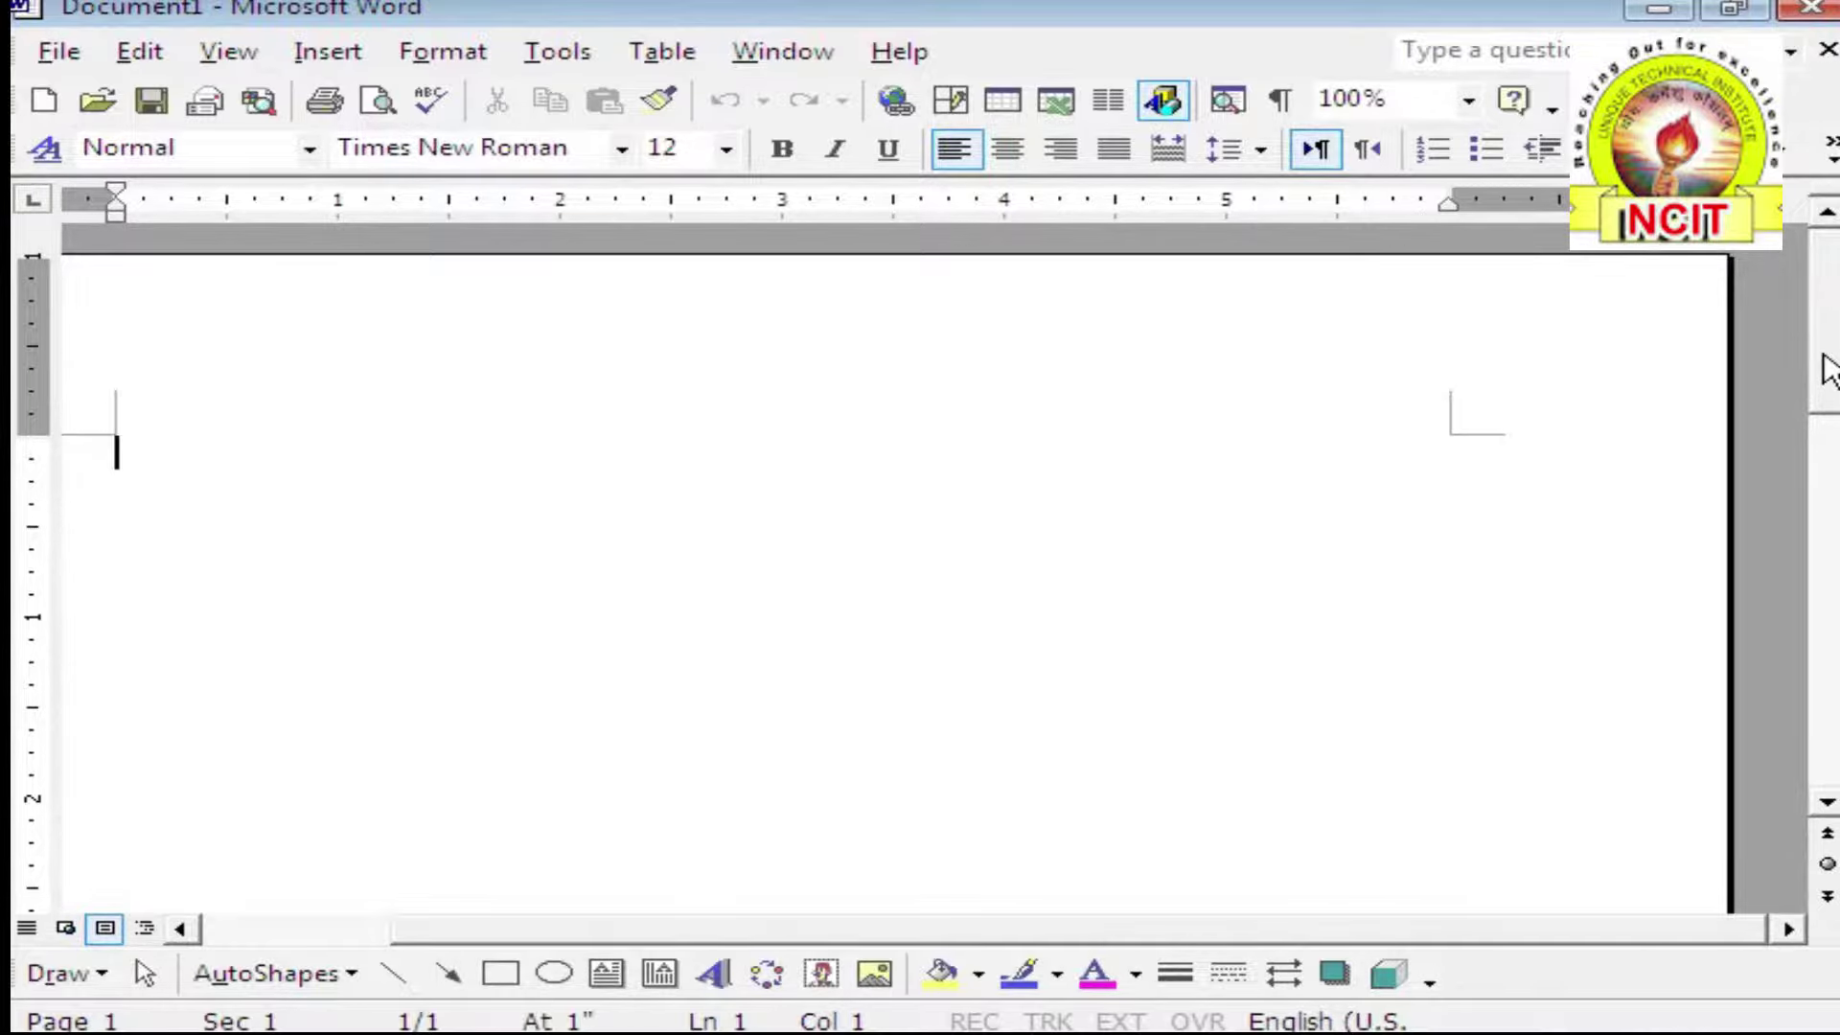
Generate fox sample text by entering =rand(10,20) at the start of the blank document
{"action": "mouse_move", "coordinate": [1826, 369]}
{"action": "left_mouse_down"}
{"action": "mouse_move", "coordinate": [1808, 740]}
{"action": "mouse_move", "coordinate": [996, 191]}
{"action": "left_mouse_up"}
{"action": "mouse_move", "coordinate": [1826, 379]}
{"action": "left_mouse_down"}
{"action": "mouse_move", "coordinate": [1832, 661]}
{"action": "mouse_move", "coordinate": [1825, 288]}
{"action": "left_mouse_up"}
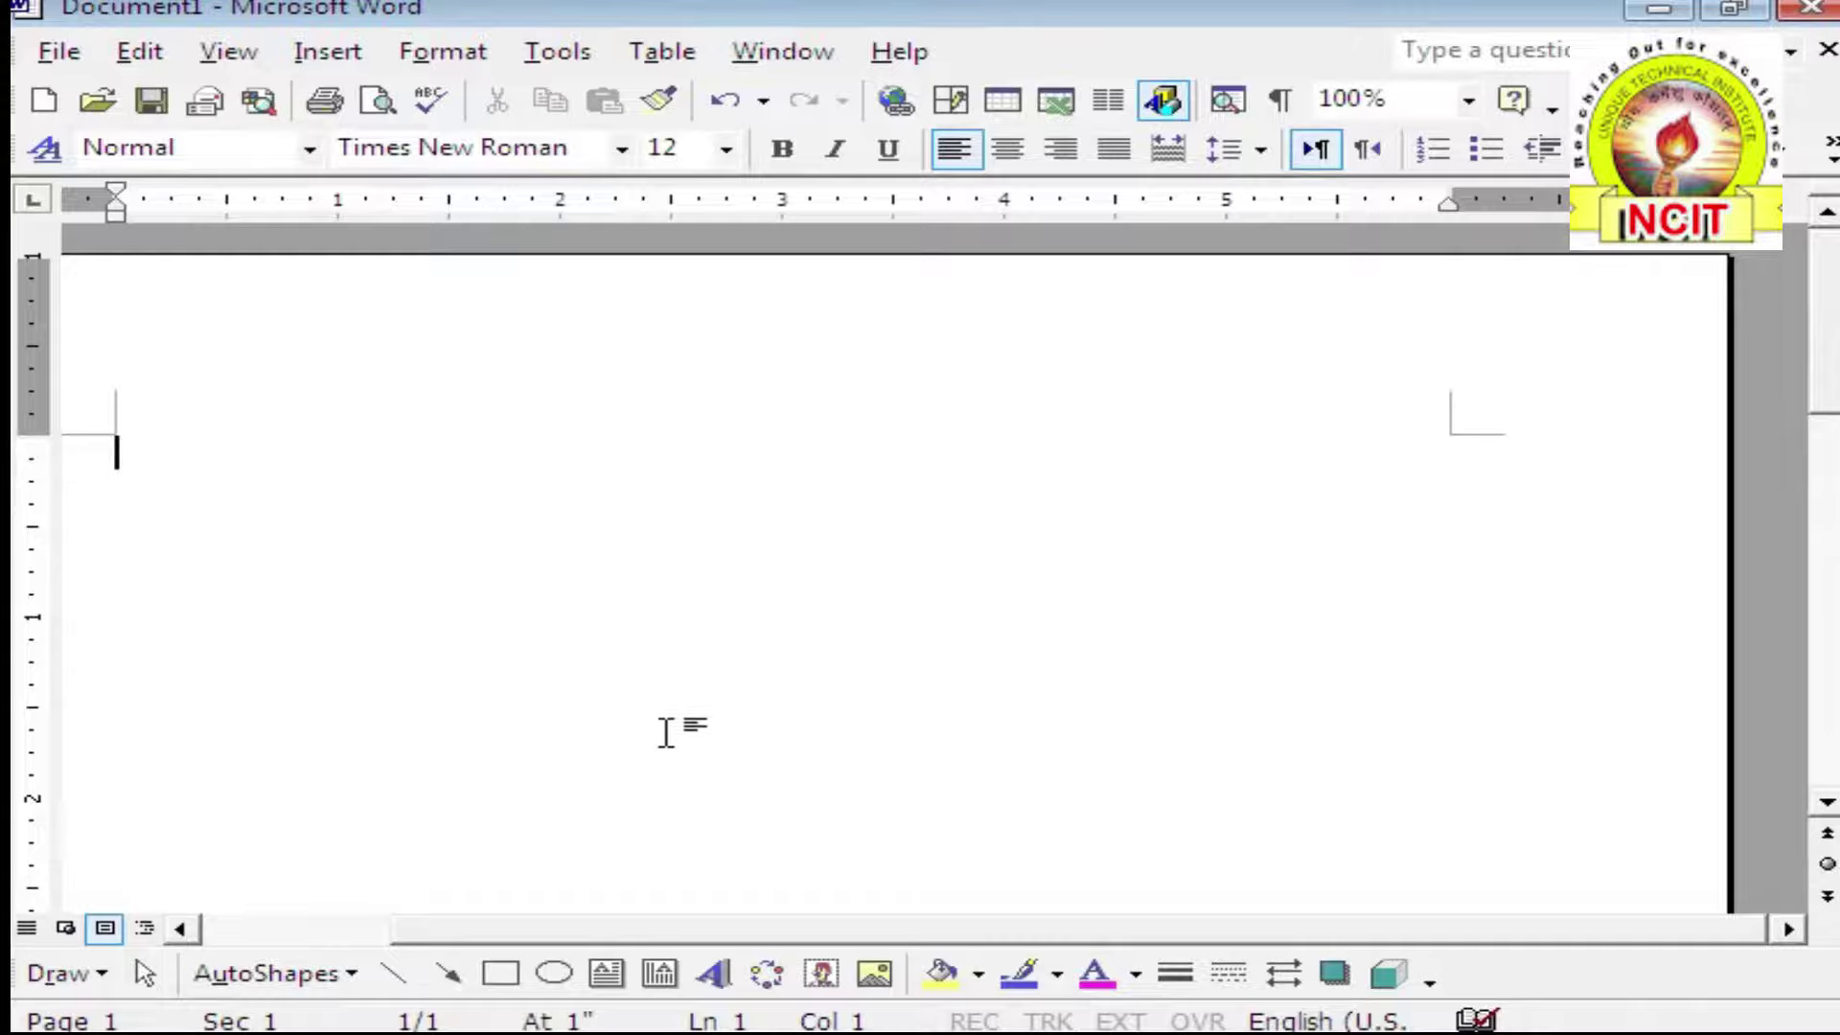
{"action": "type", "text": "="}
{"action": "type", "text": "rand("}
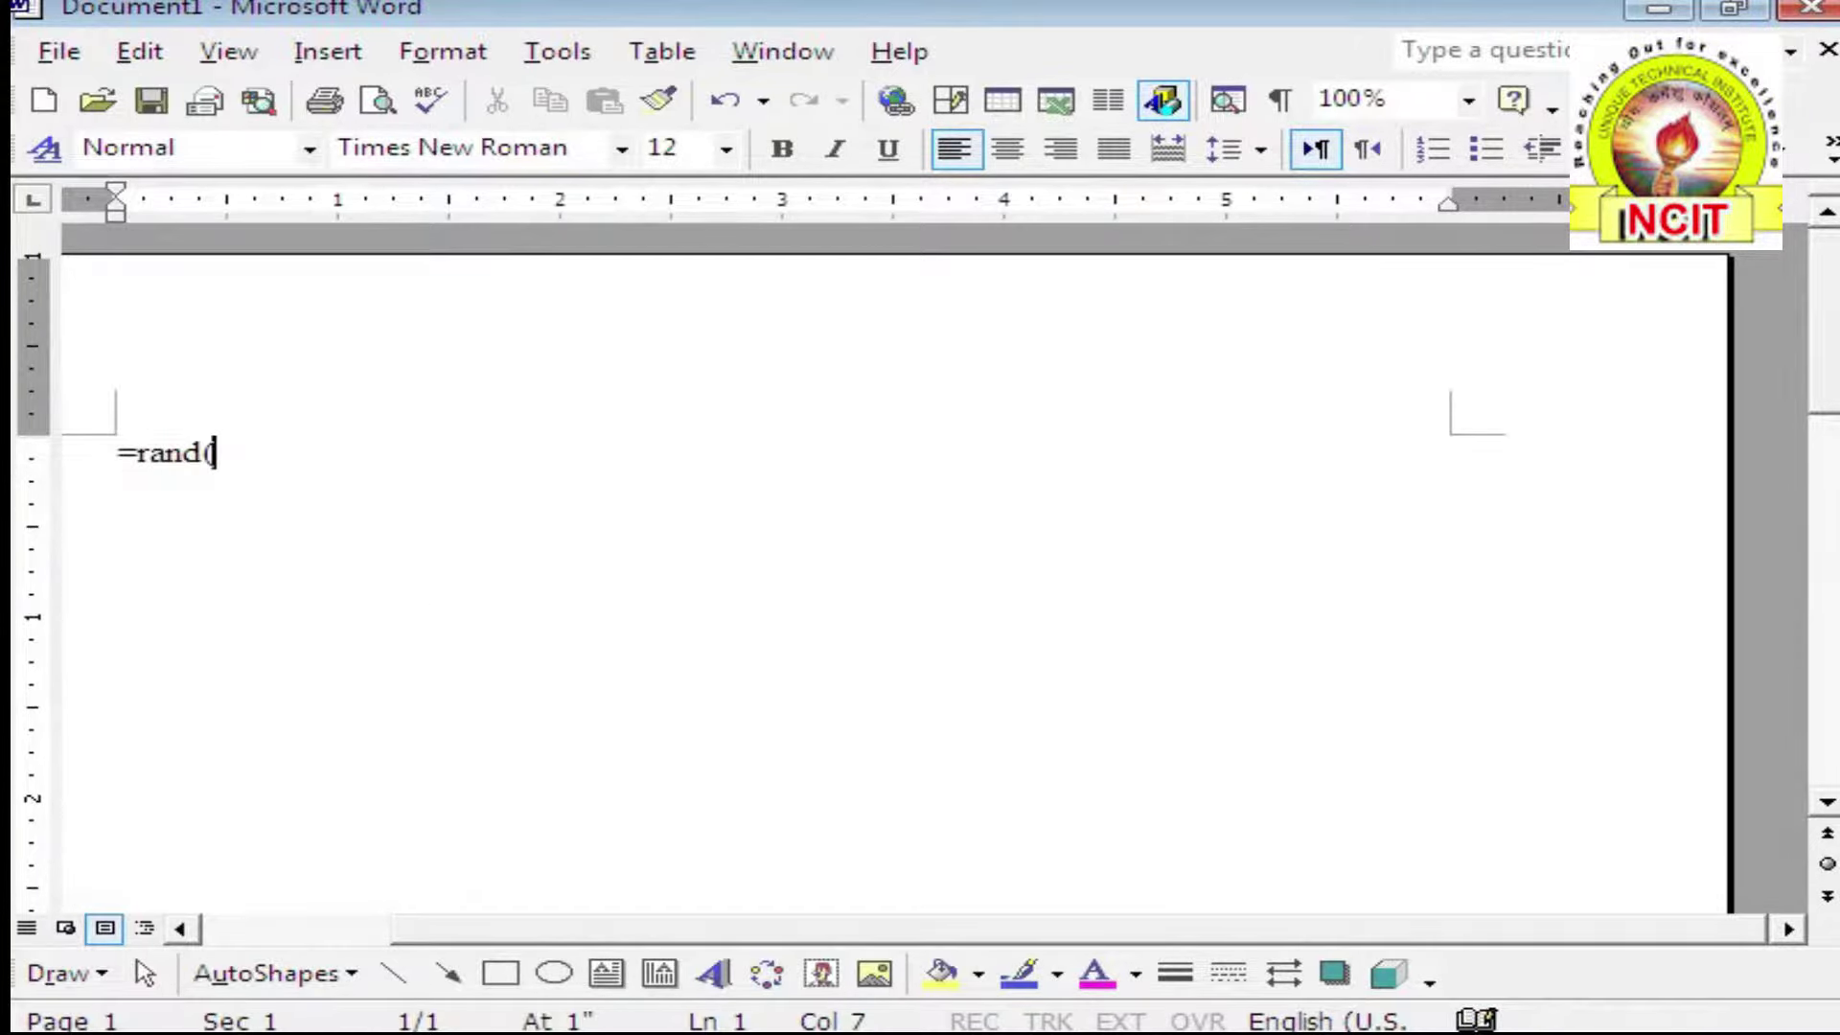
{"action": "type", "text": "10,10,"}
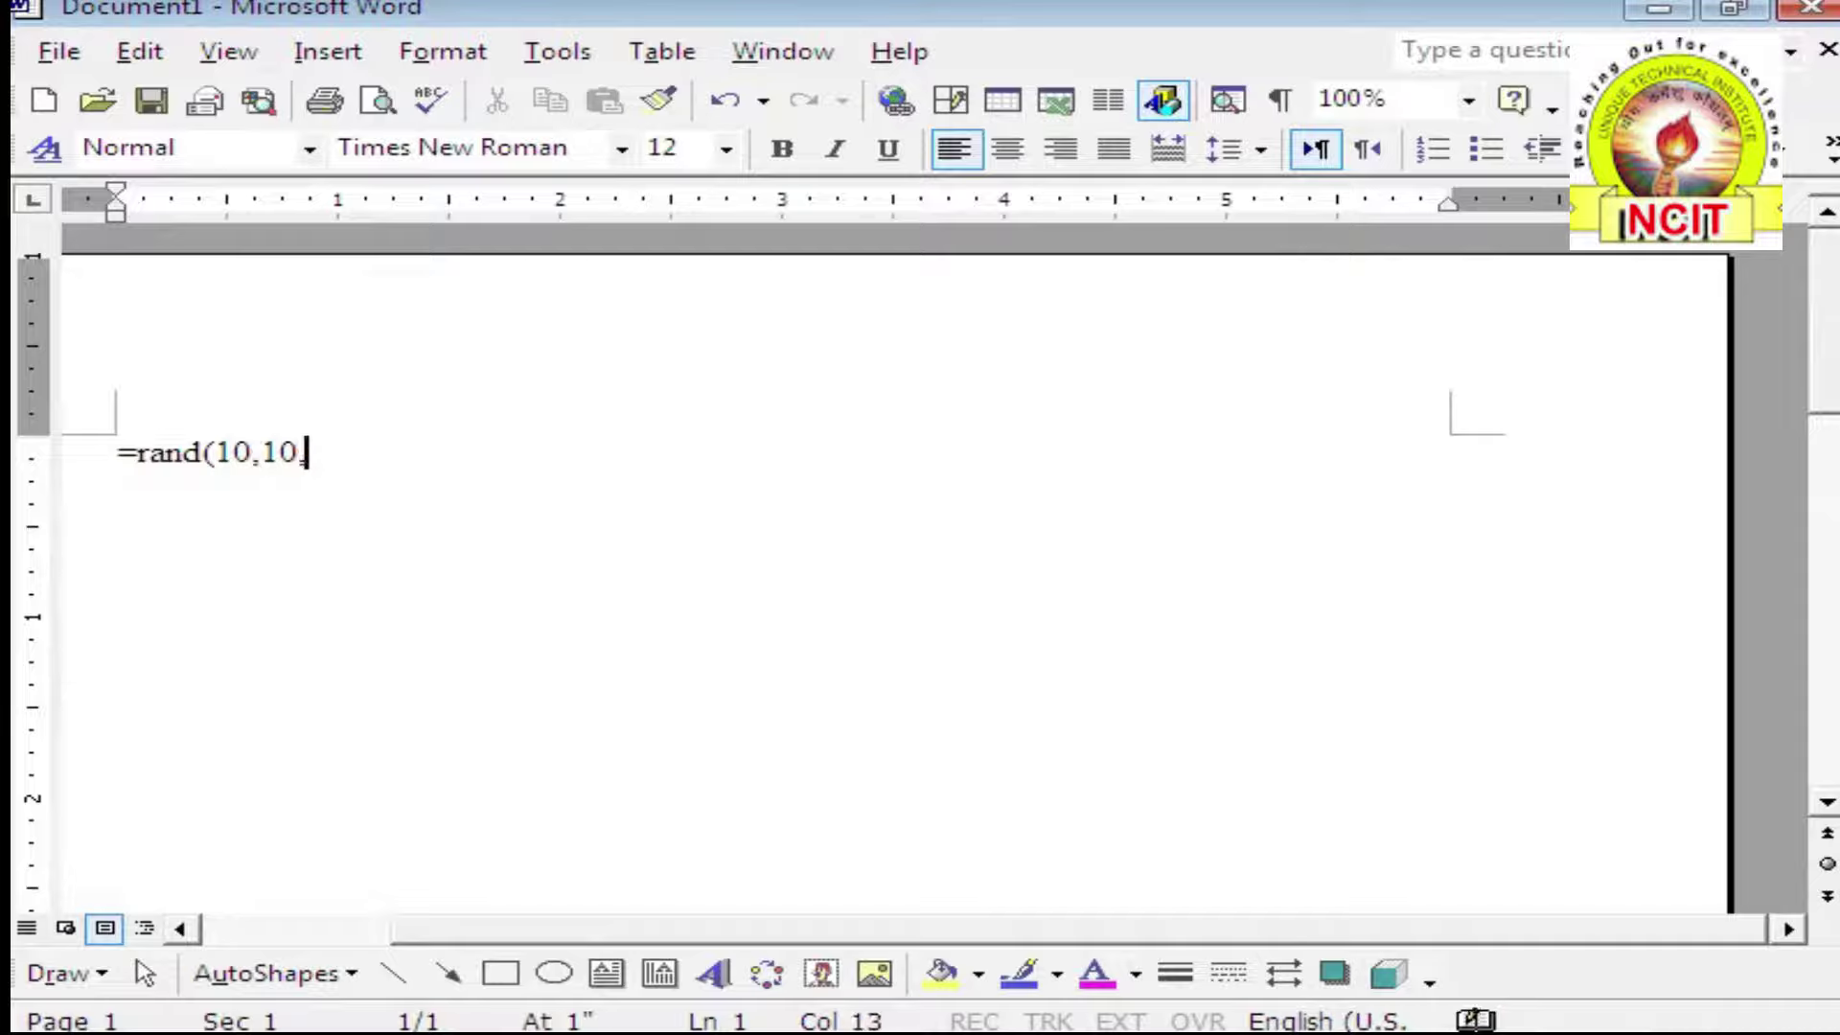
{"action": "type", "text": "20"}
{"action": "key", "text": "BackSpace"}
{"action": "key", "text": "BackSpace"}
{"action": "key", "text": "BackSpace"}
{"action": "key", "text": "BackSpace"}
{"action": "key", "text": "BackSpace"}
{"action": "type", "text": "20)"}
{"action": "key", "text": "Return"}
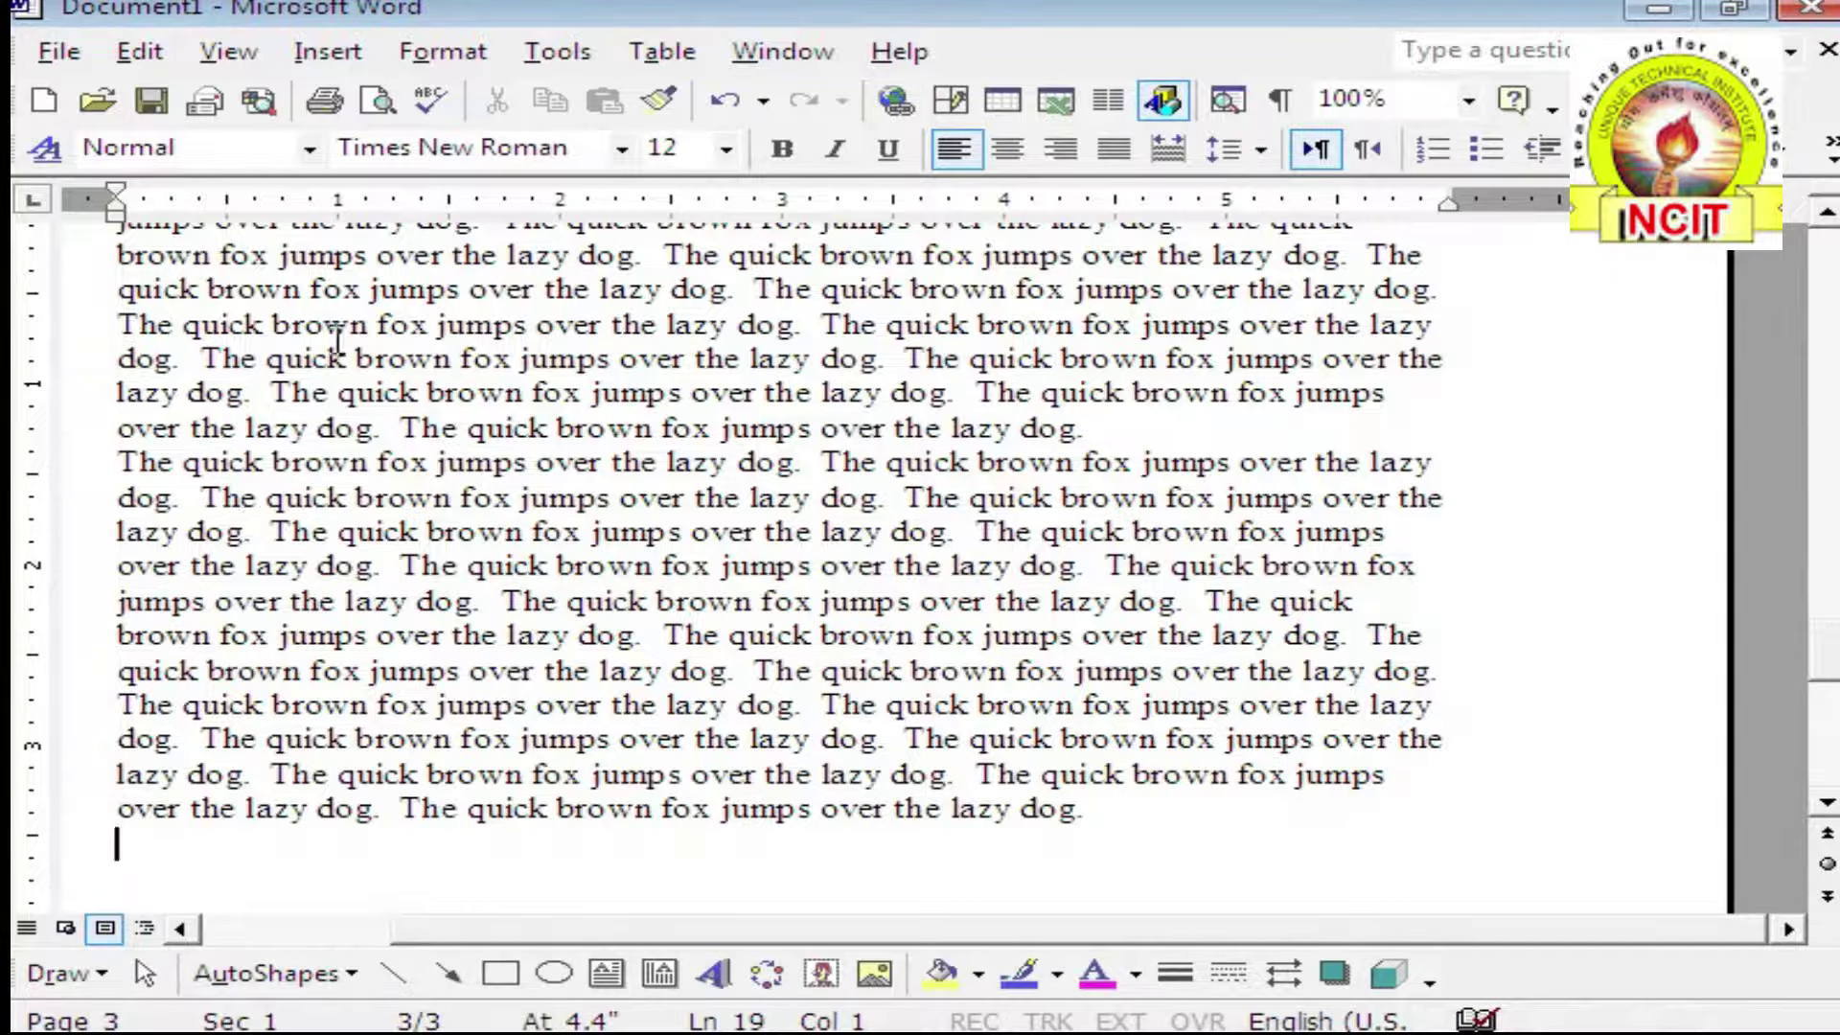
Select the fox sample paragraphs starting from the first paragraph on page 1
{"action": "scroll", "coordinate": [352, 406], "scroll_direction": "up", "scroll_amount": 4}
{"action": "scroll", "coordinate": [351, 406], "scroll_direction": "down", "scroll_amount": 4}
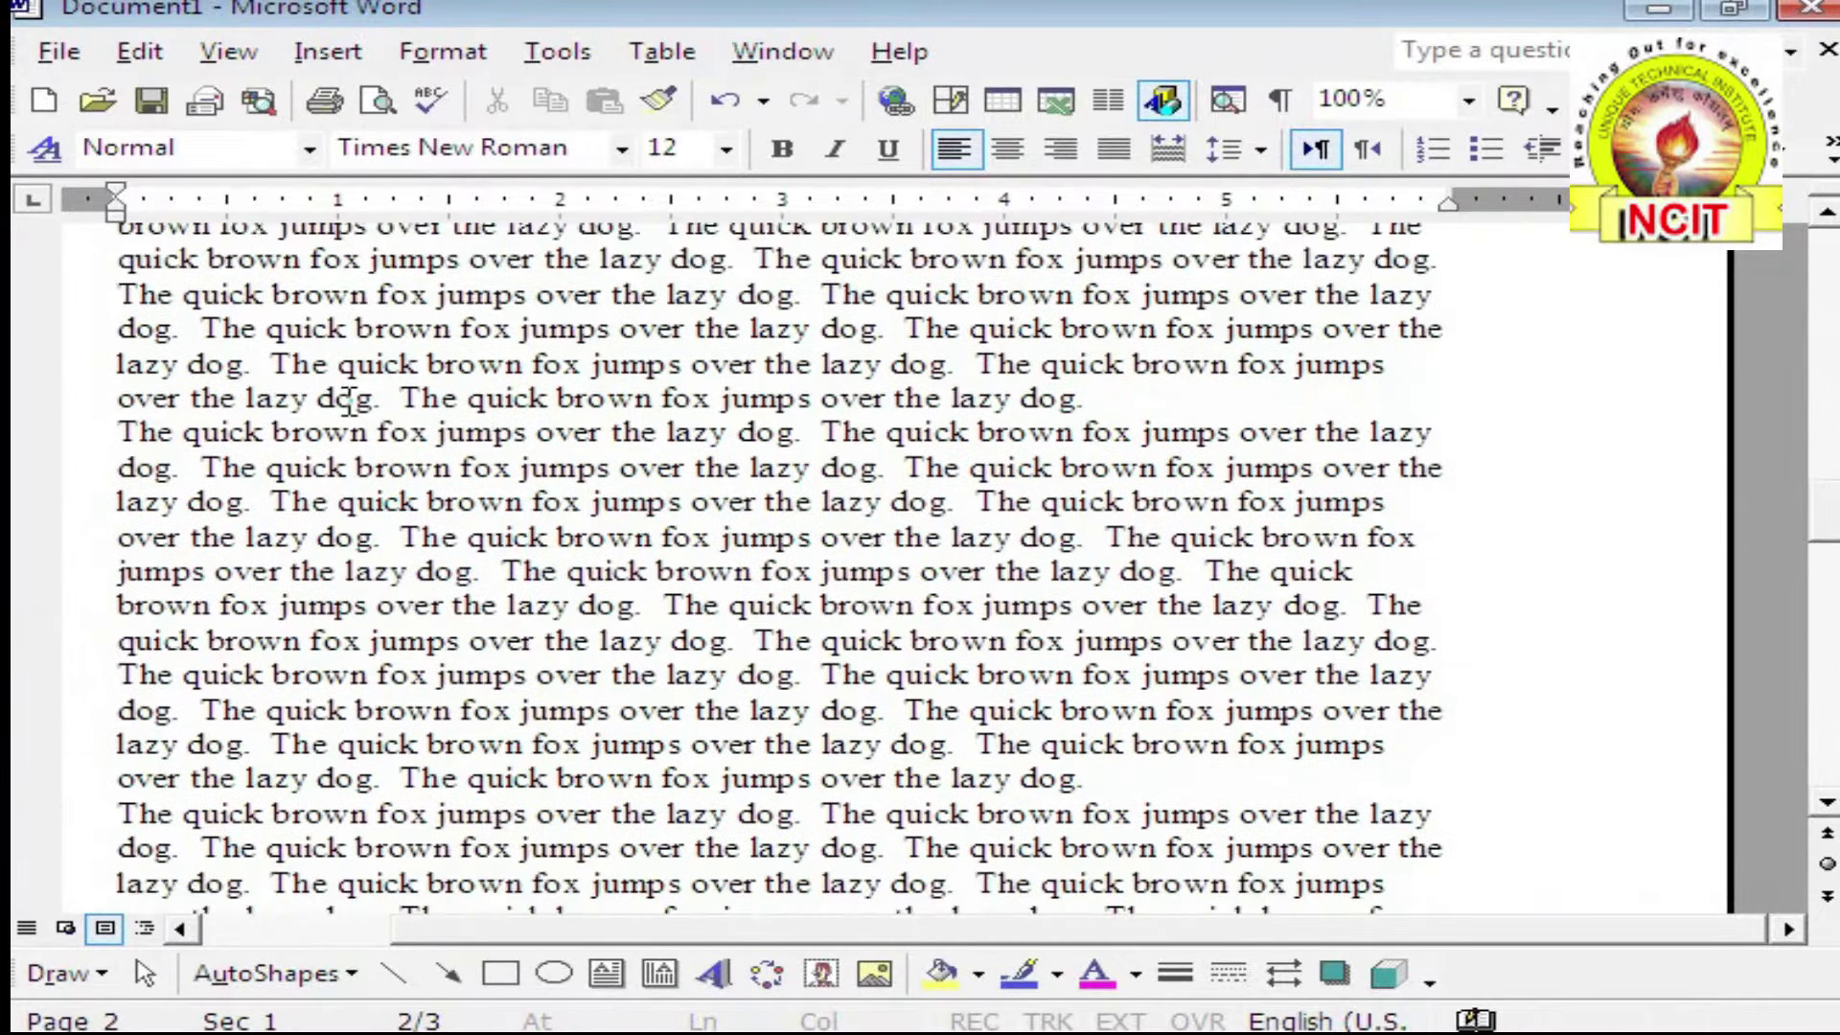
{"action": "scroll", "coordinate": [1265, 369], "scroll_direction": "up", "scroll_amount": 5}
{"action": "left_click_drag", "start_coordinate": [1807, 444], "coordinate": [1825, 246]}
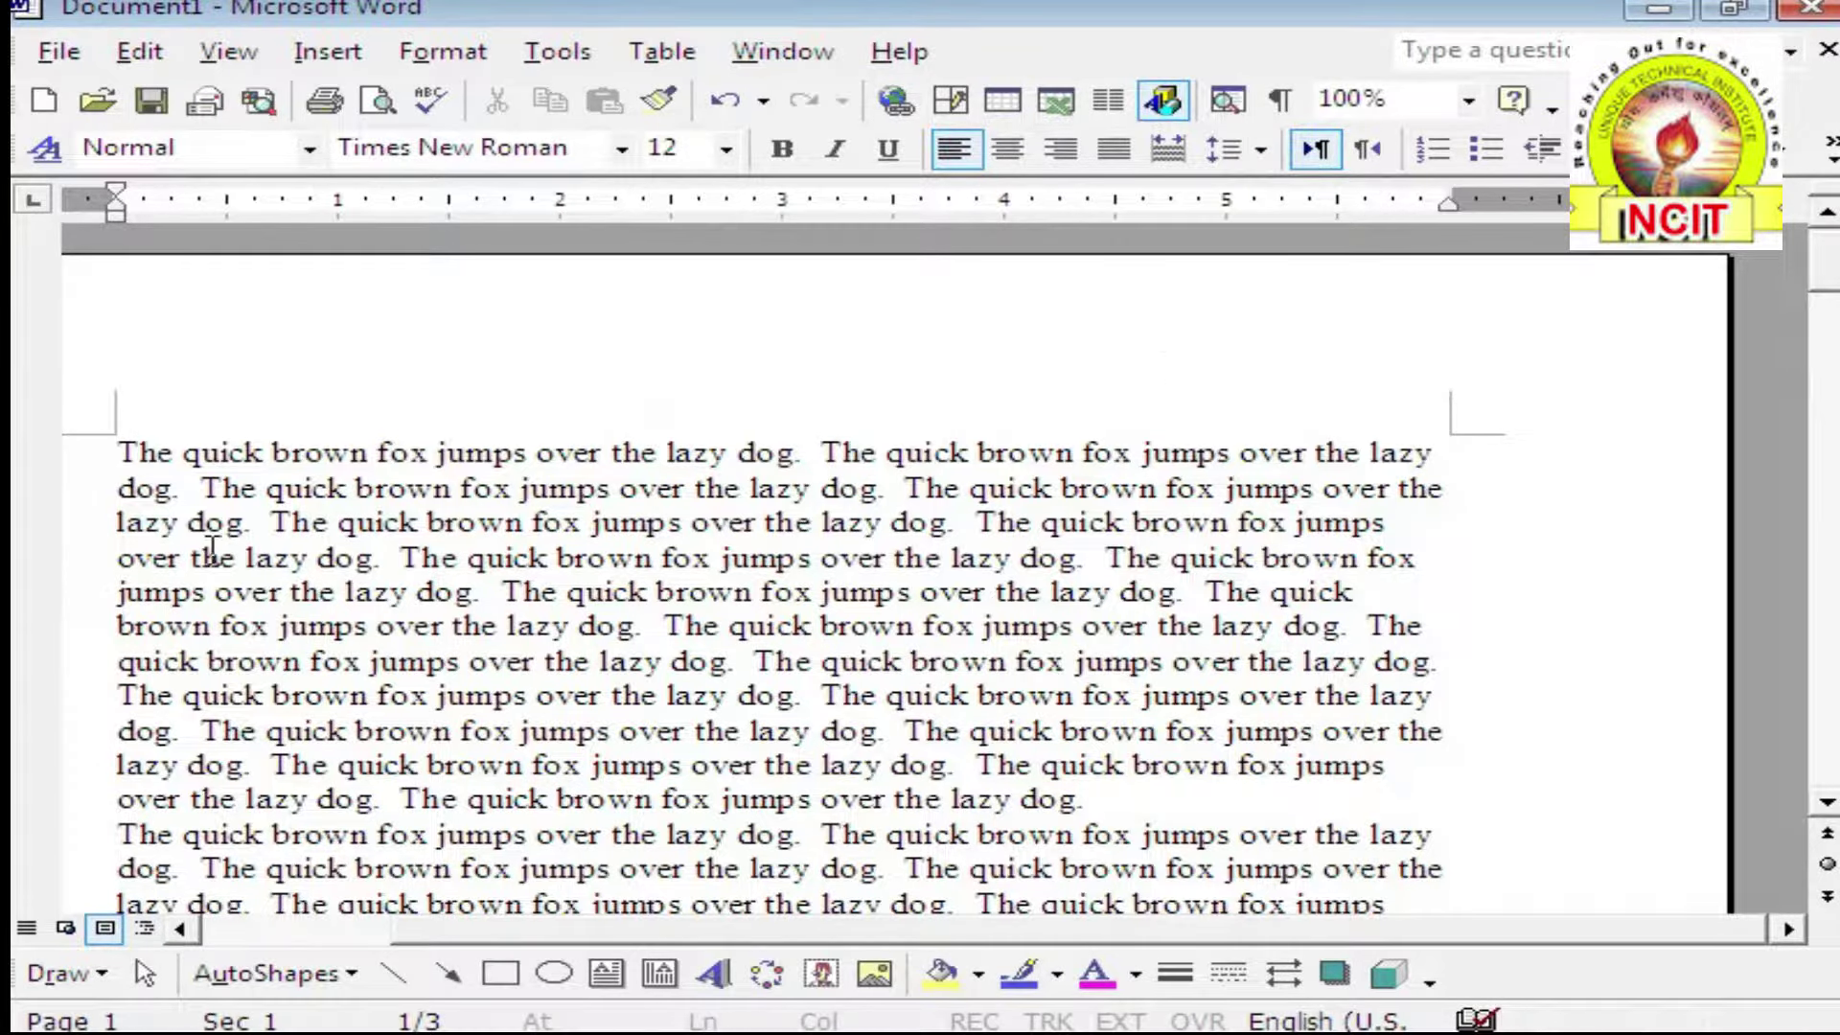
{"action": "mouse_move", "coordinate": [119, 452]}
{"action": "left_mouse_down"}
{"action": "mouse_move", "coordinate": [1058, 1014]}
{"action": "mouse_move", "coordinate": [987, 778]}
{"action": "left_mouse_up"}
{"action": "scroll", "coordinate": [985, 778], "scroll_direction": "down", "scroll_amount": 3}
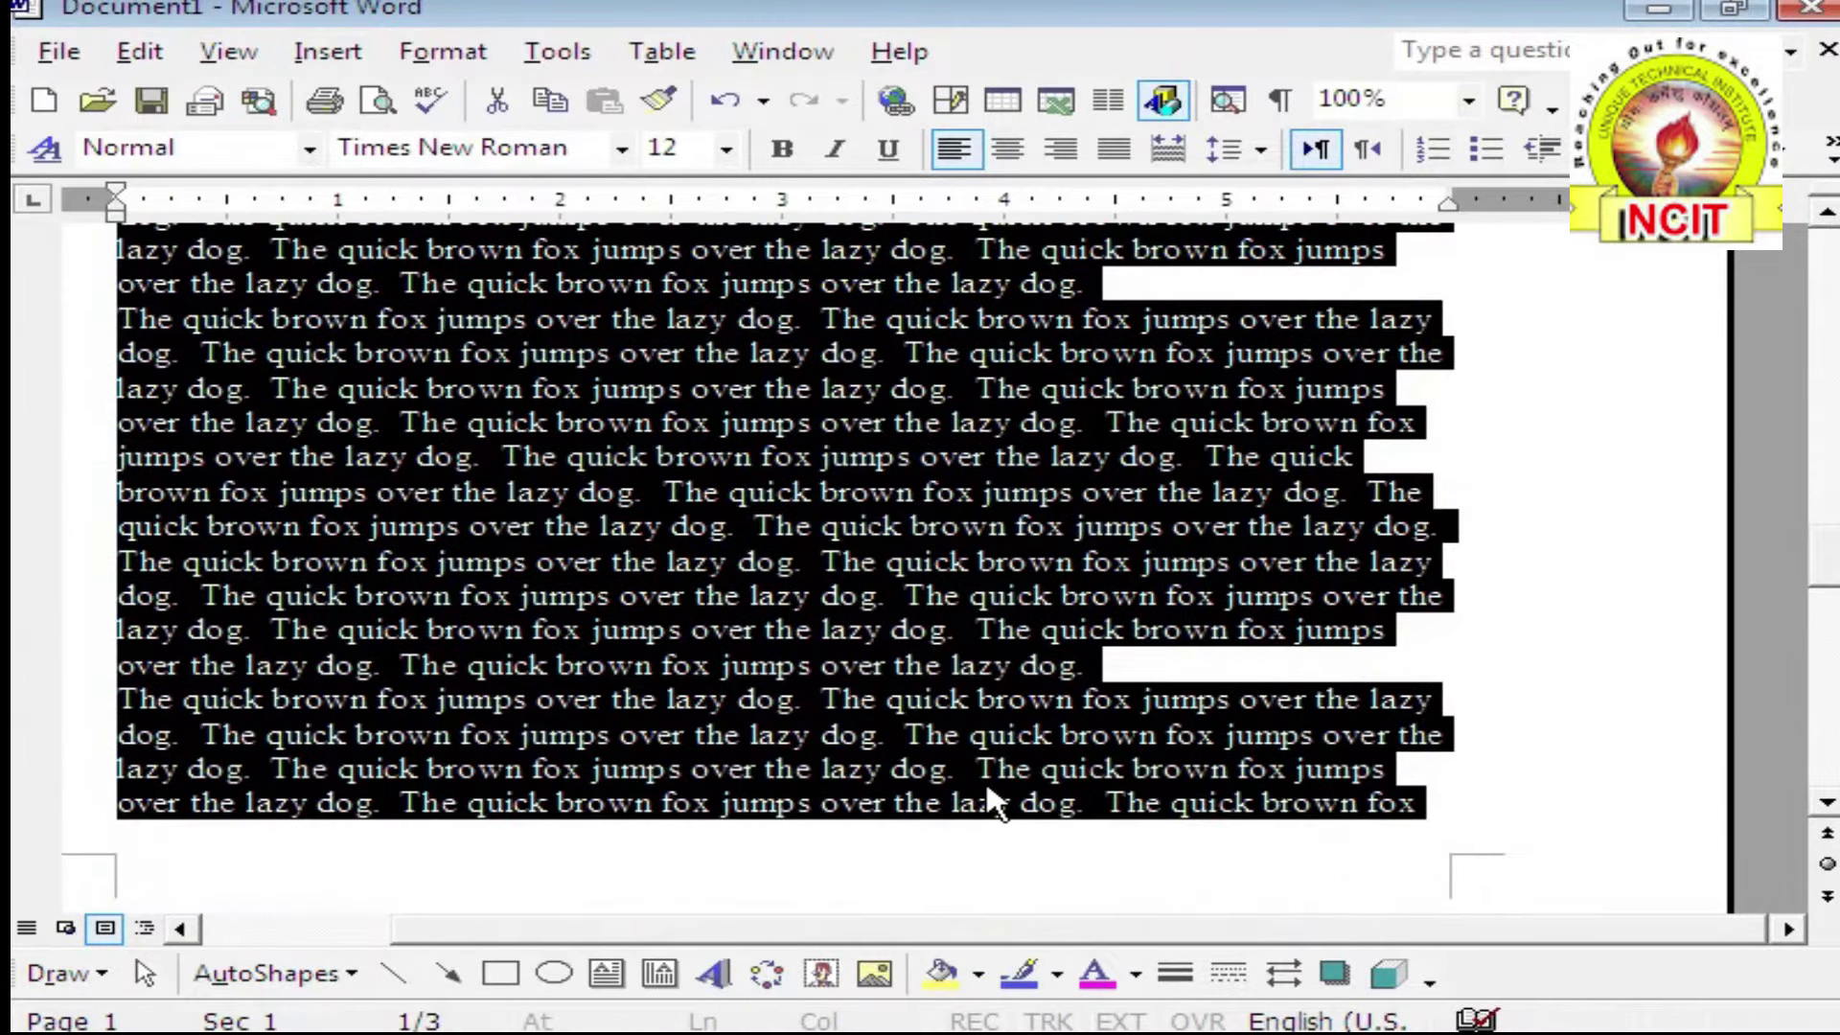
{"action": "scroll", "coordinate": [979, 778], "scroll_direction": "up", "scroll_amount": 2}
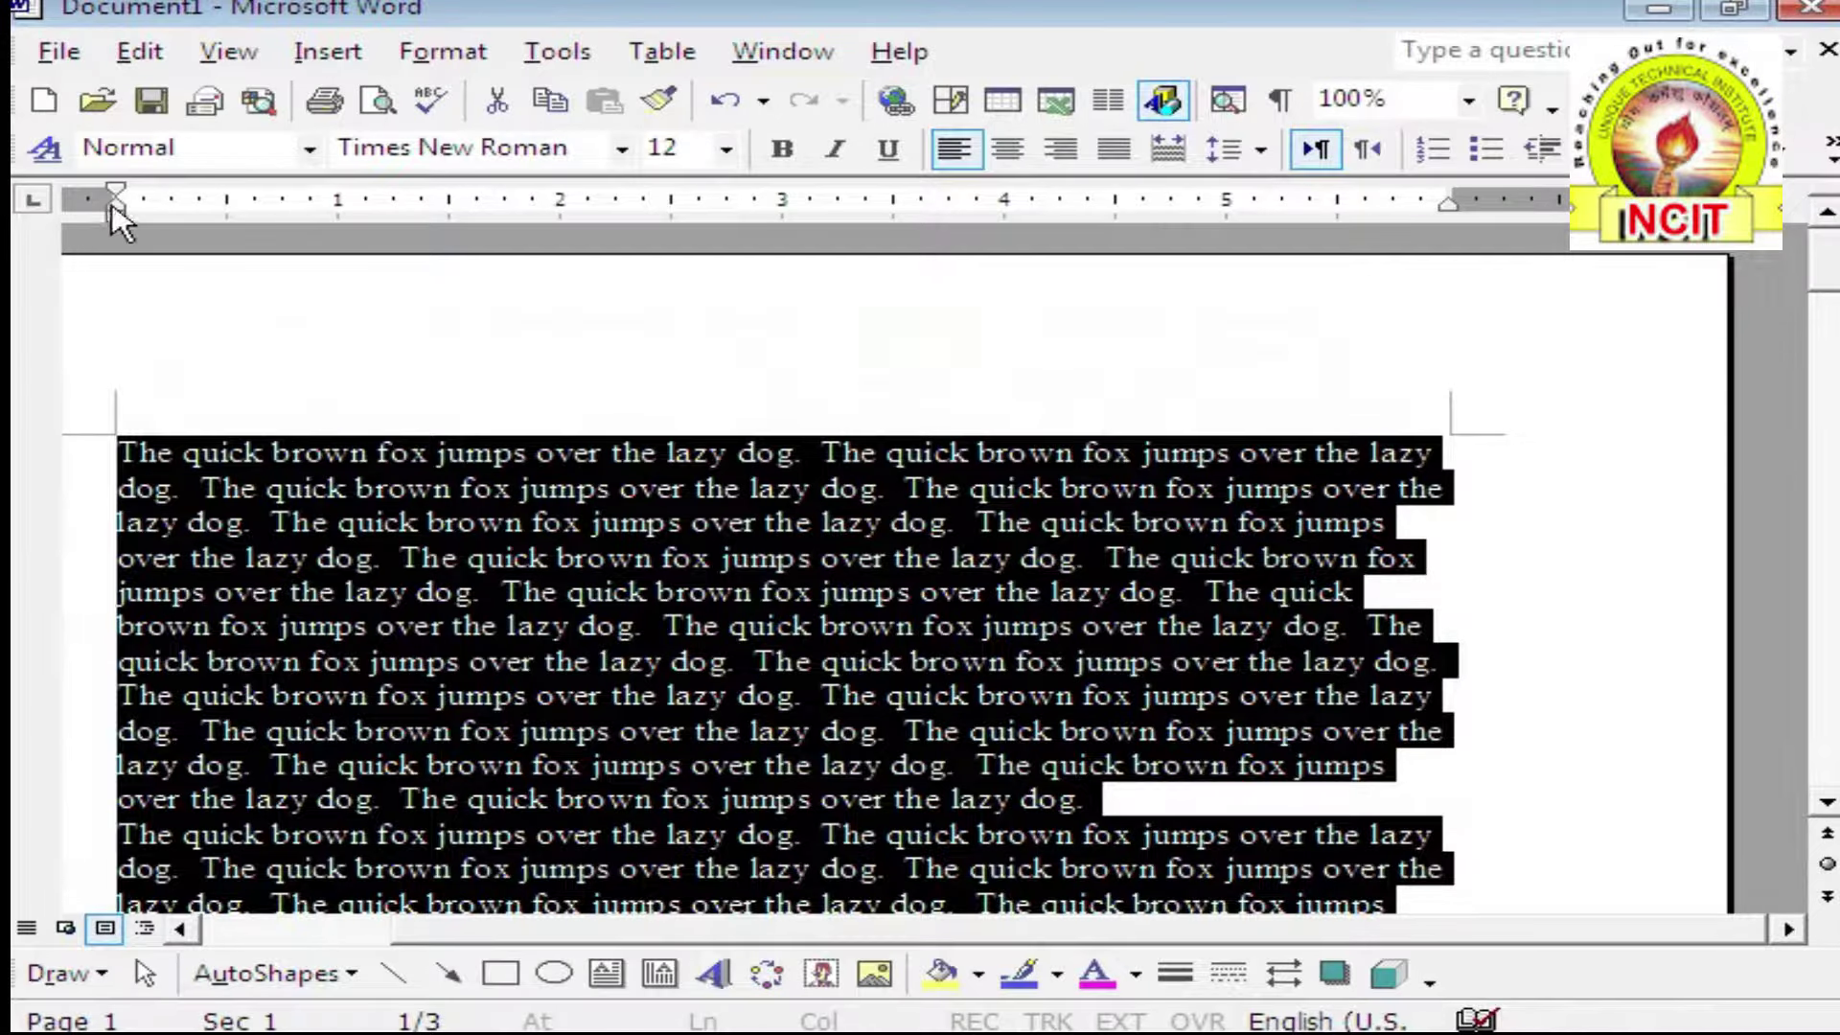
Set a 0.5" left indent and 1" first-line indent on the selected paragraphs, then begin narrowing the right indent
{"action": "left_click_drag", "start_coordinate": [121, 192], "coordinate": [219, 202]}
{"action": "left_click_drag", "start_coordinate": [218, 201], "coordinate": [218, 201]}
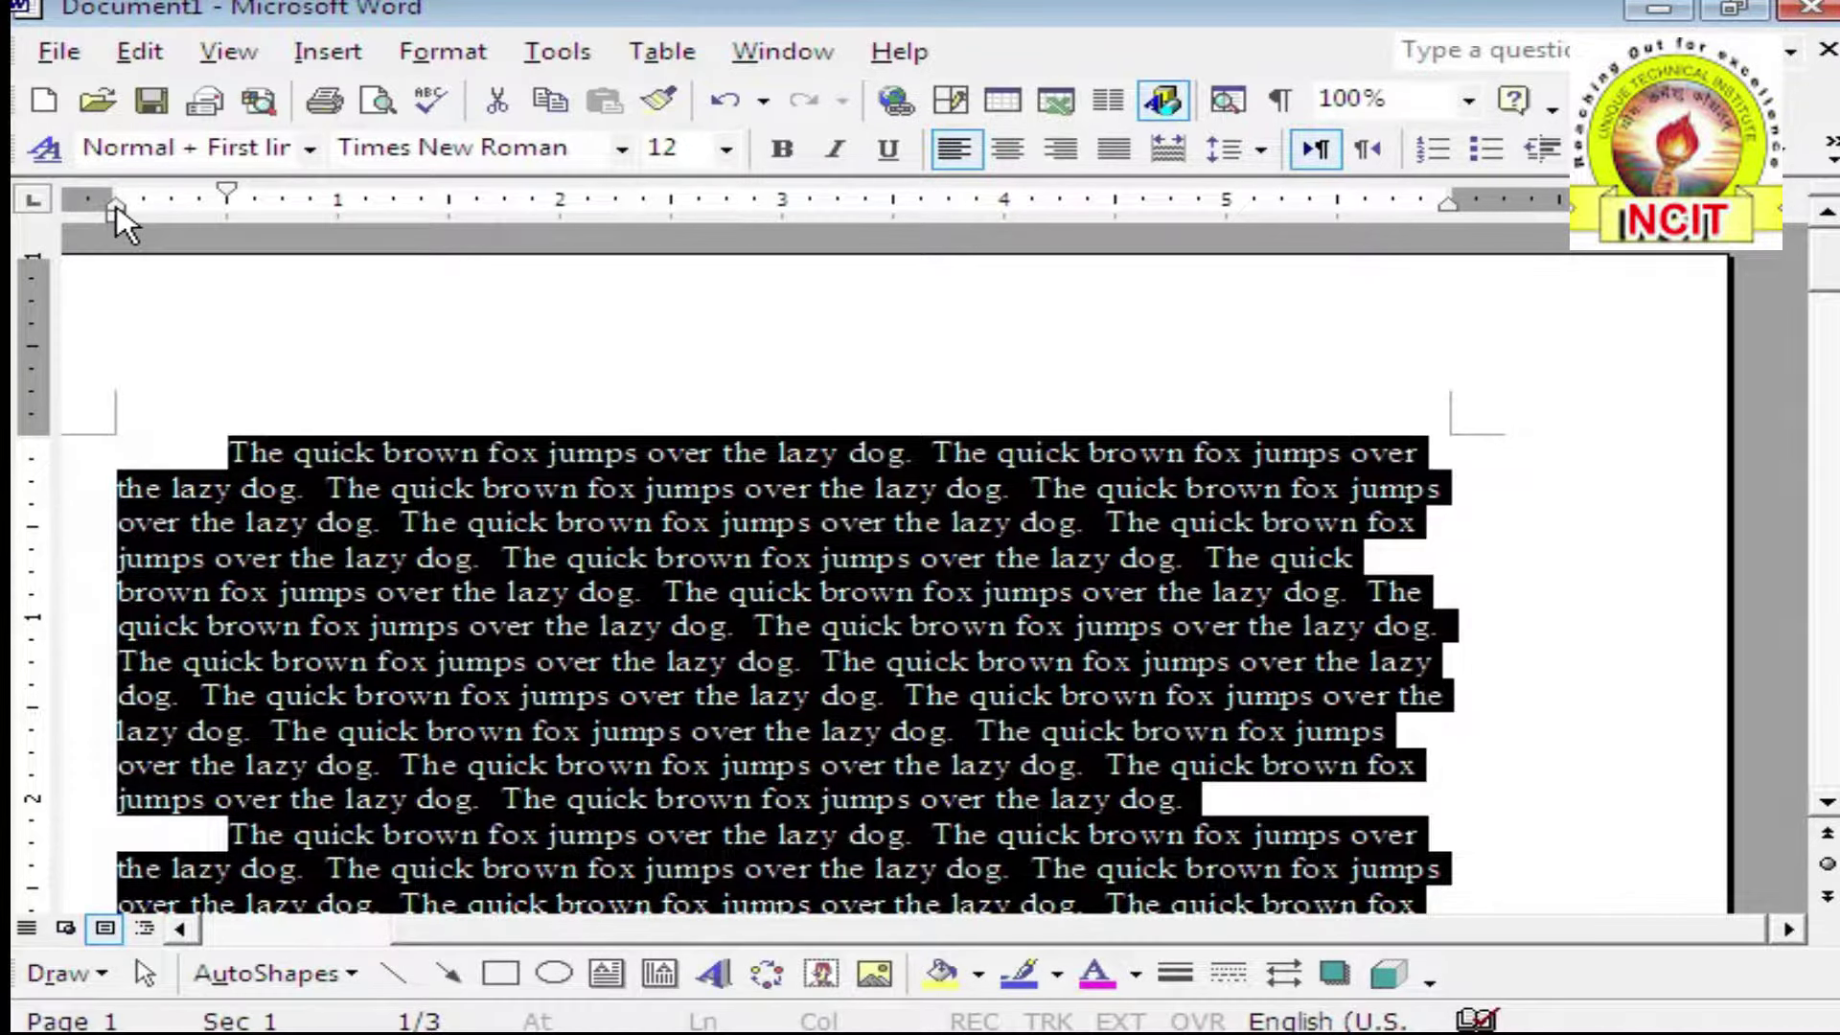
{"action": "left_click_drag", "start_coordinate": [113, 205], "coordinate": [222, 226]}
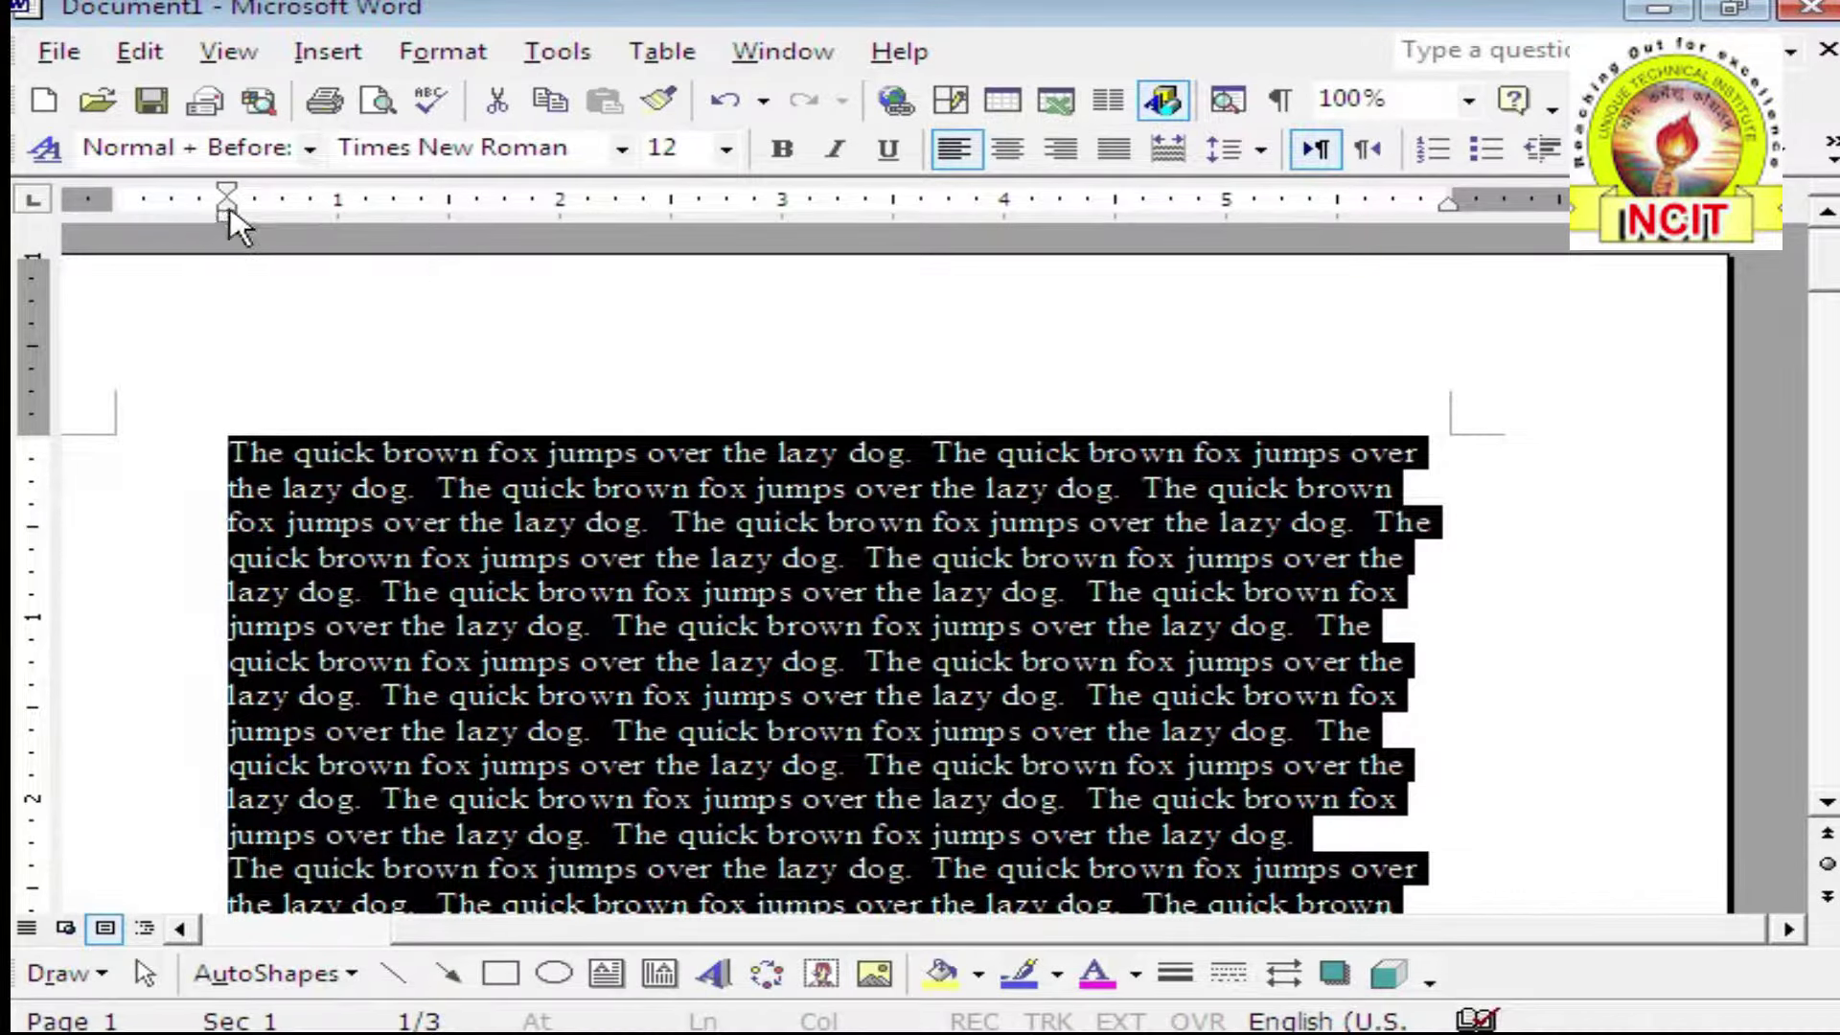
{"action": "mouse_move", "coordinate": [226, 190]}
{"action": "left_mouse_down"}
{"action": "mouse_move", "coordinate": [340, 211]}
{"action": "mouse_move", "coordinate": [335, 194]}
{"action": "left_mouse_up"}
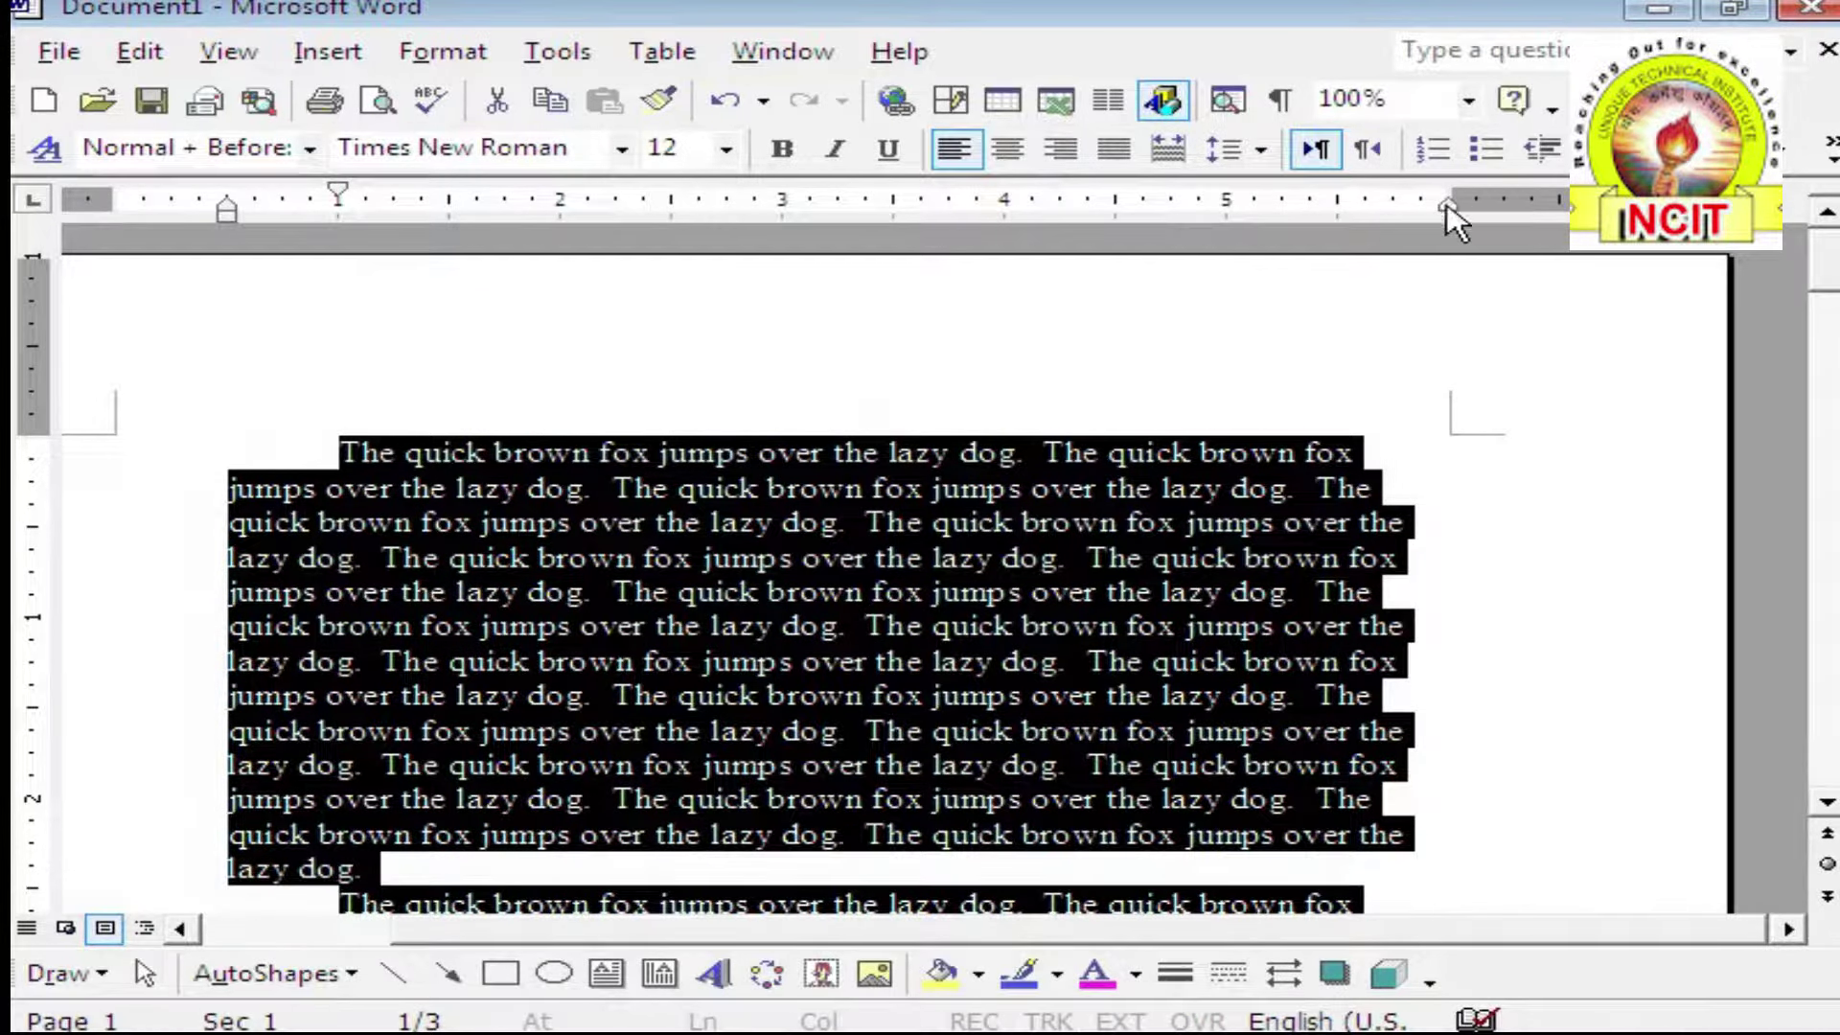
{"action": "left_click_drag", "start_coordinate": [1447, 205], "coordinate": [1337, 207]}
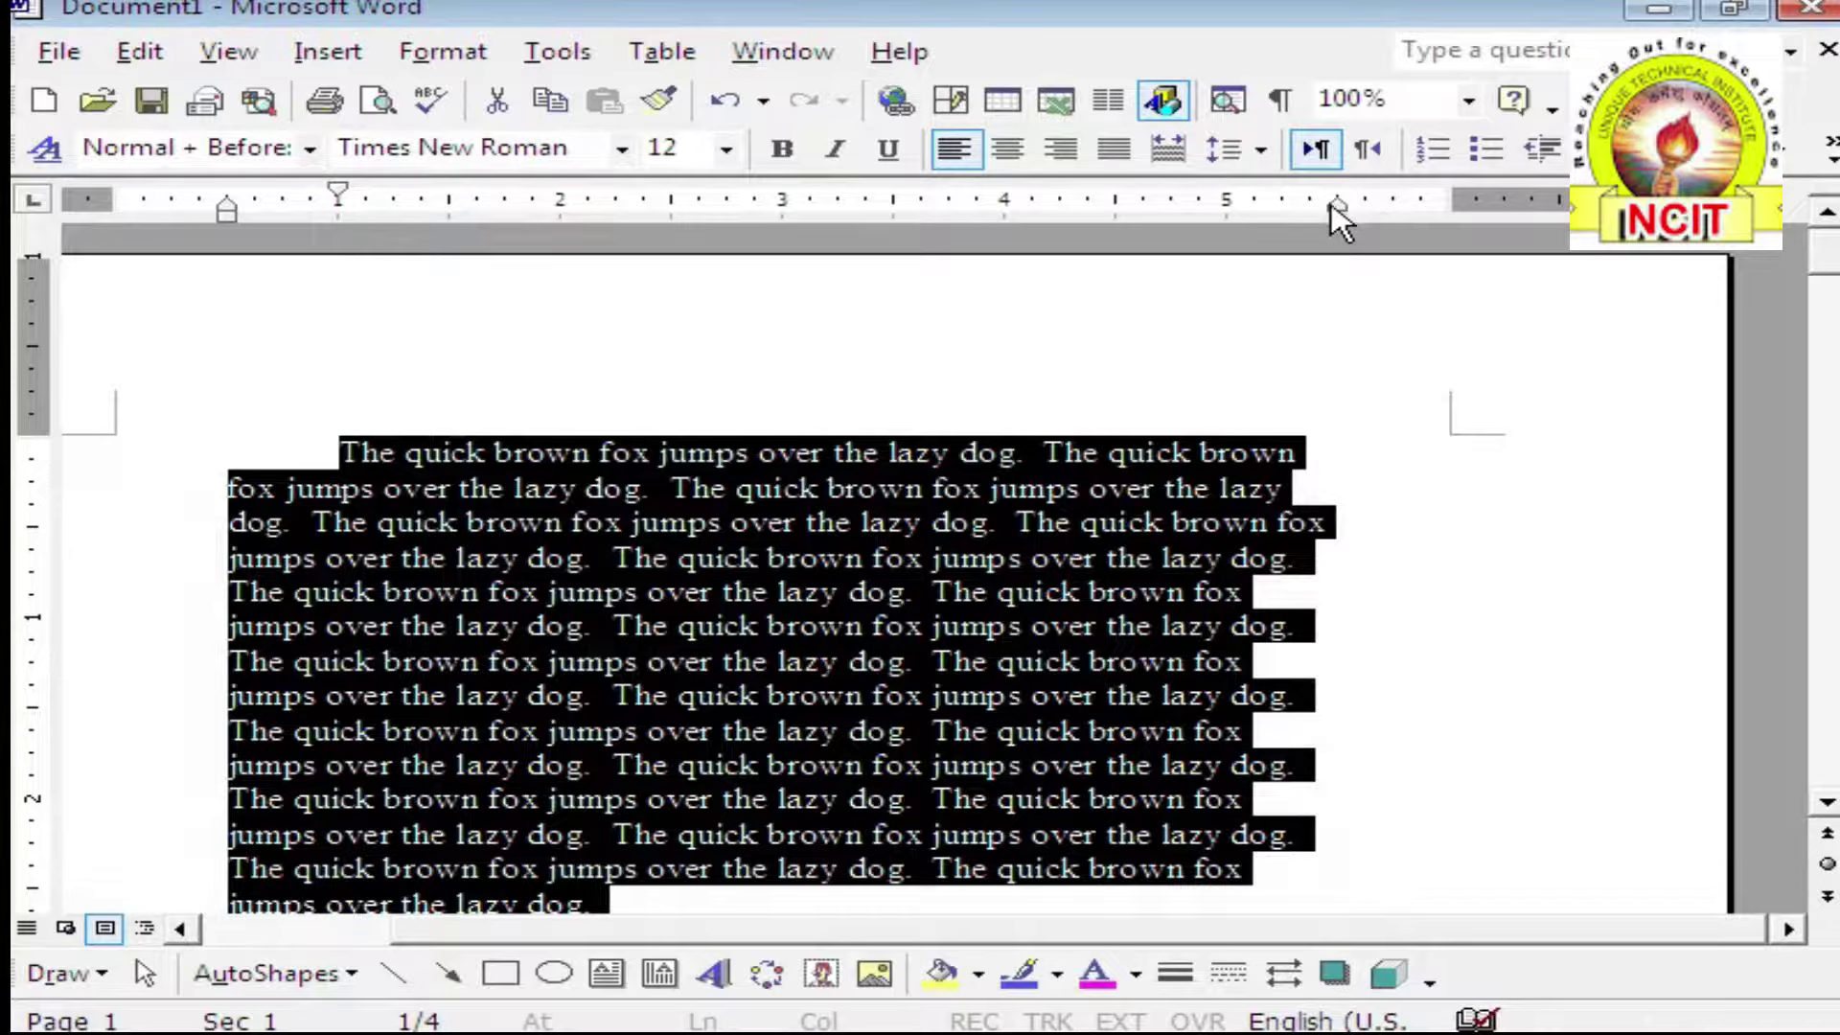
Set the fox text's right edge at about 6" and move the left margin inward
{"action": "left_click_drag", "start_coordinate": [1337, 207], "coordinate": [1337, 209]}
{"action": "left_click_drag", "start_coordinate": [1337, 213], "coordinate": [1337, 212]}
{"action": "left_click_drag", "start_coordinate": [226, 211], "coordinate": [225, 216]}
{"action": "scroll", "coordinate": [153, 613], "scroll_direction": "down", "scroll_amount": 13}
{"action": "scroll", "coordinate": [164, 652], "scroll_direction": "up", "scroll_amount": 2}
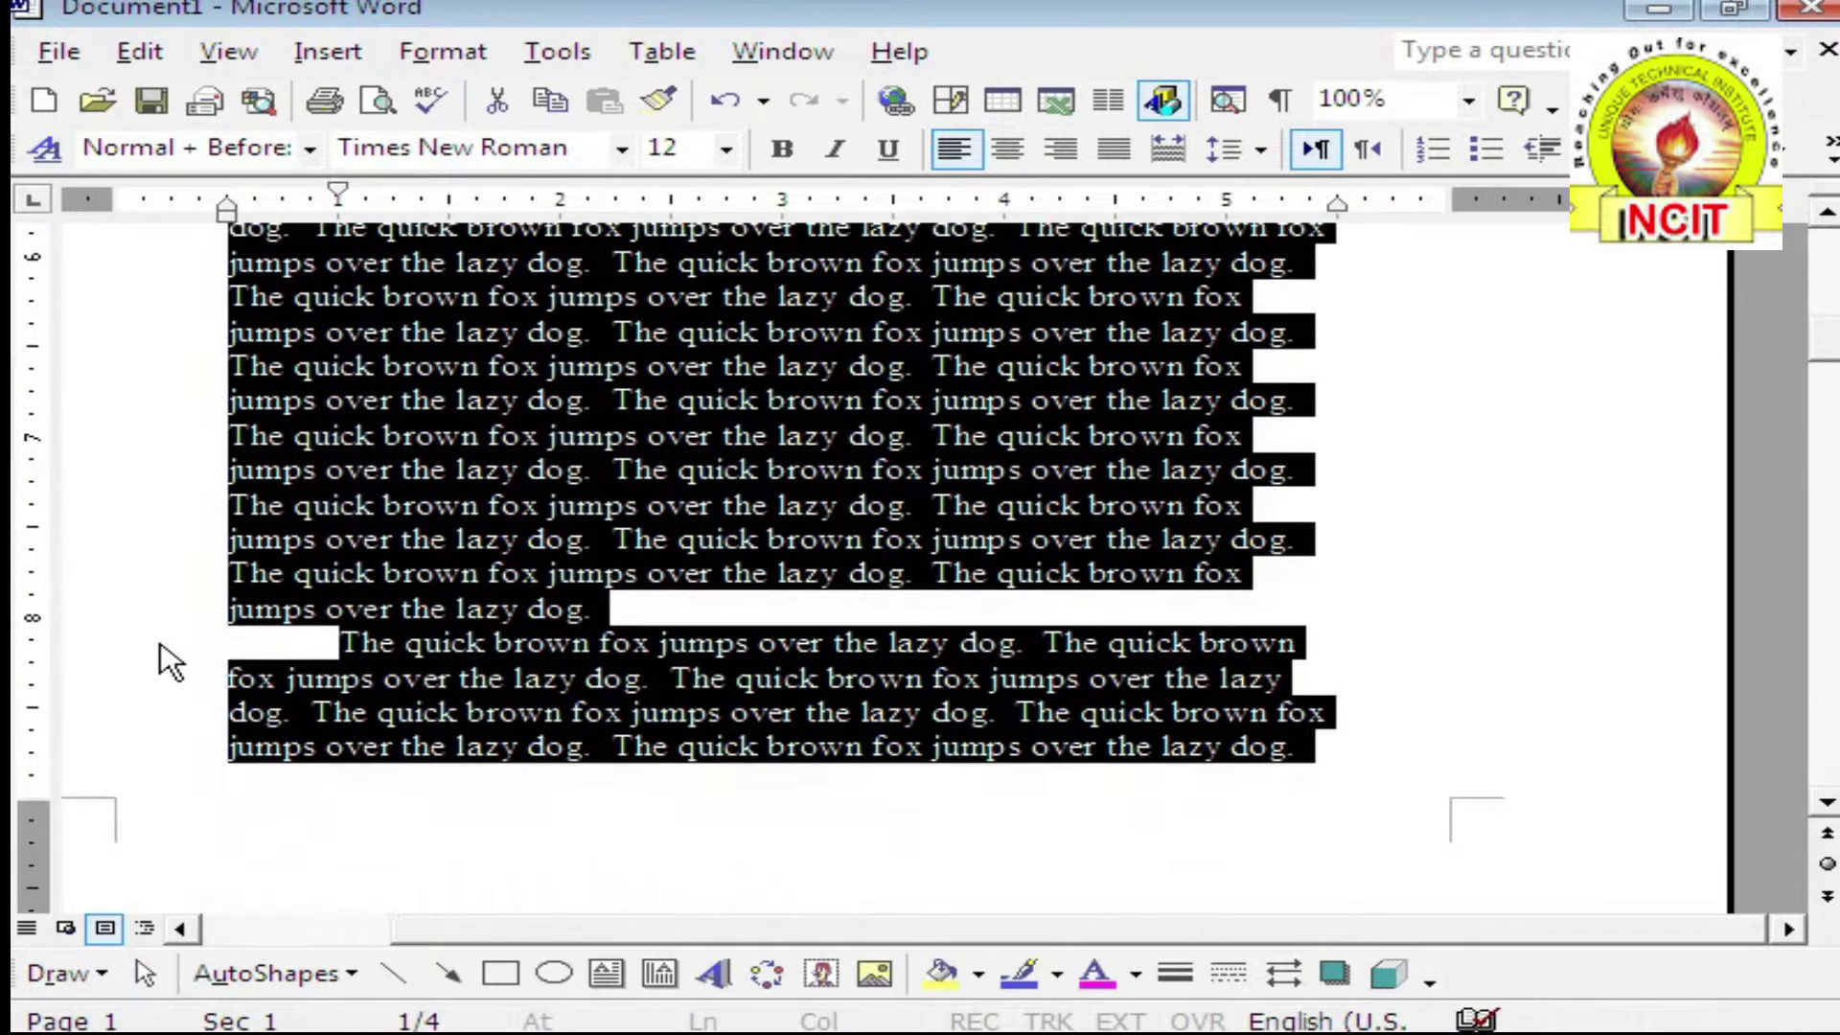
{"action": "scroll", "coordinate": [115, 753], "scroll_direction": "down", "scroll_amount": 2}
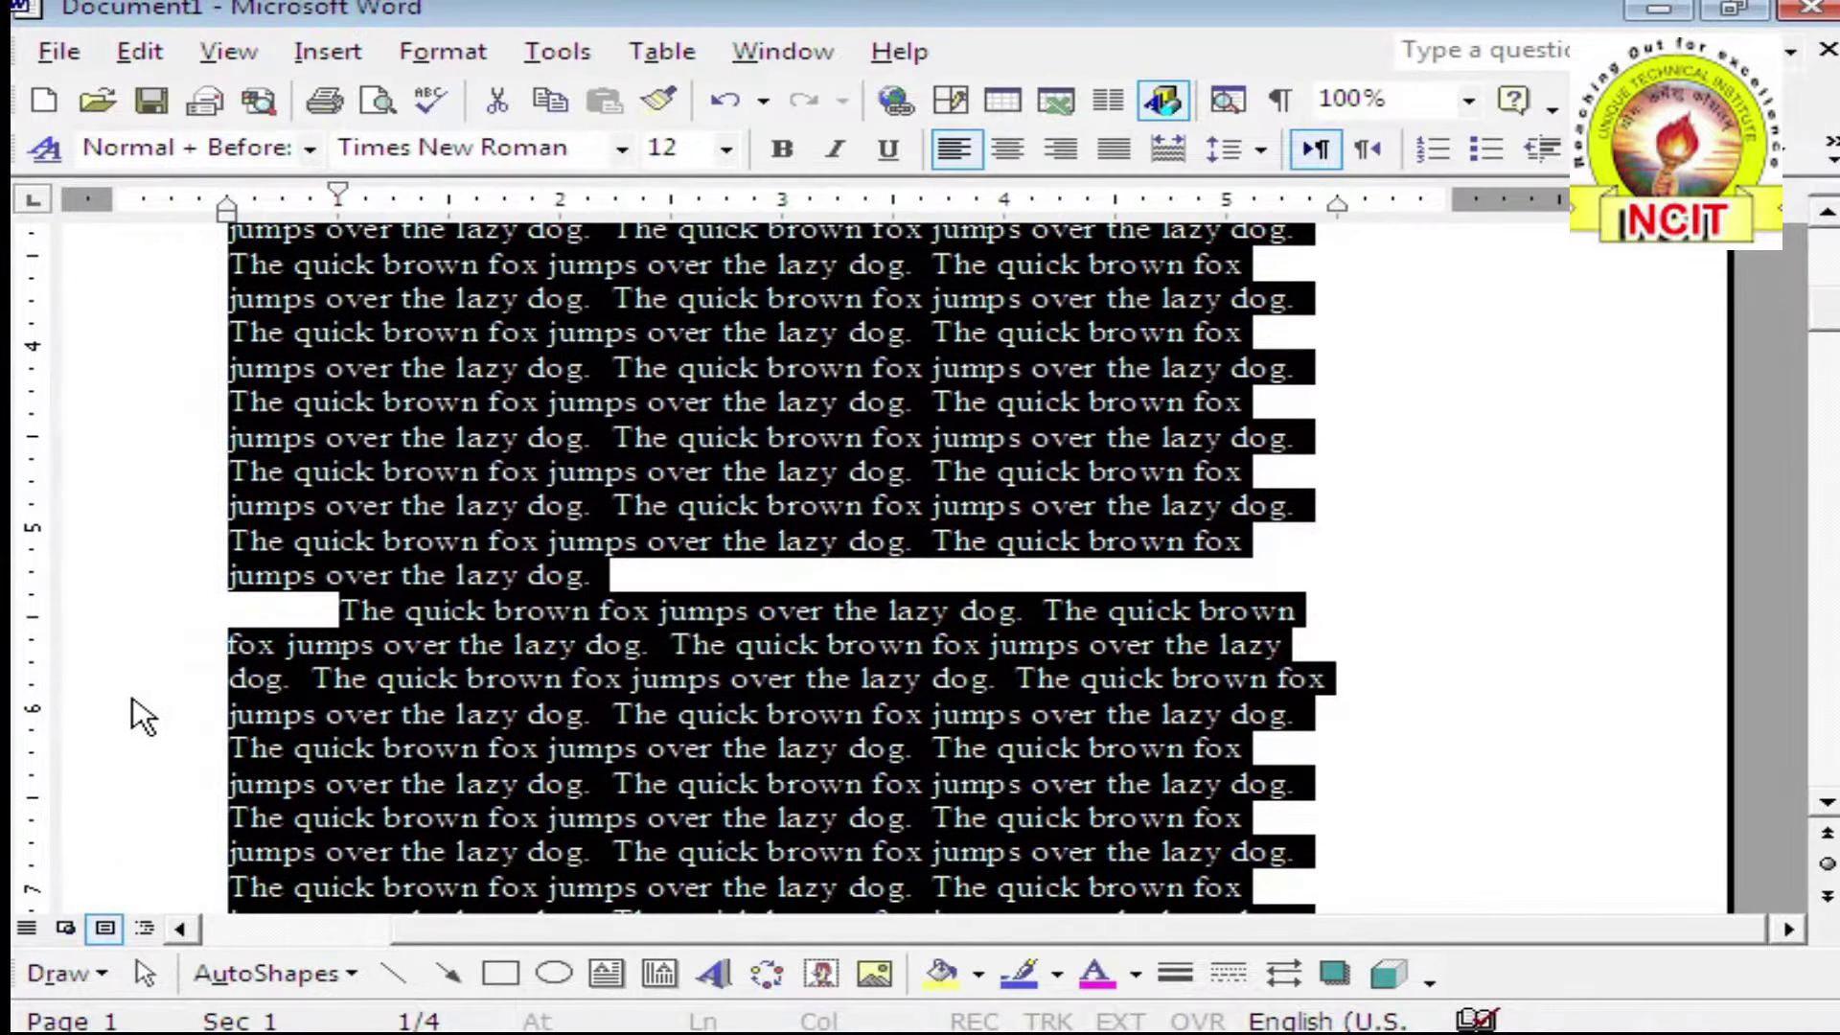
{"action": "scroll", "coordinate": [135, 719], "scroll_direction": "down", "scroll_amount": 9}
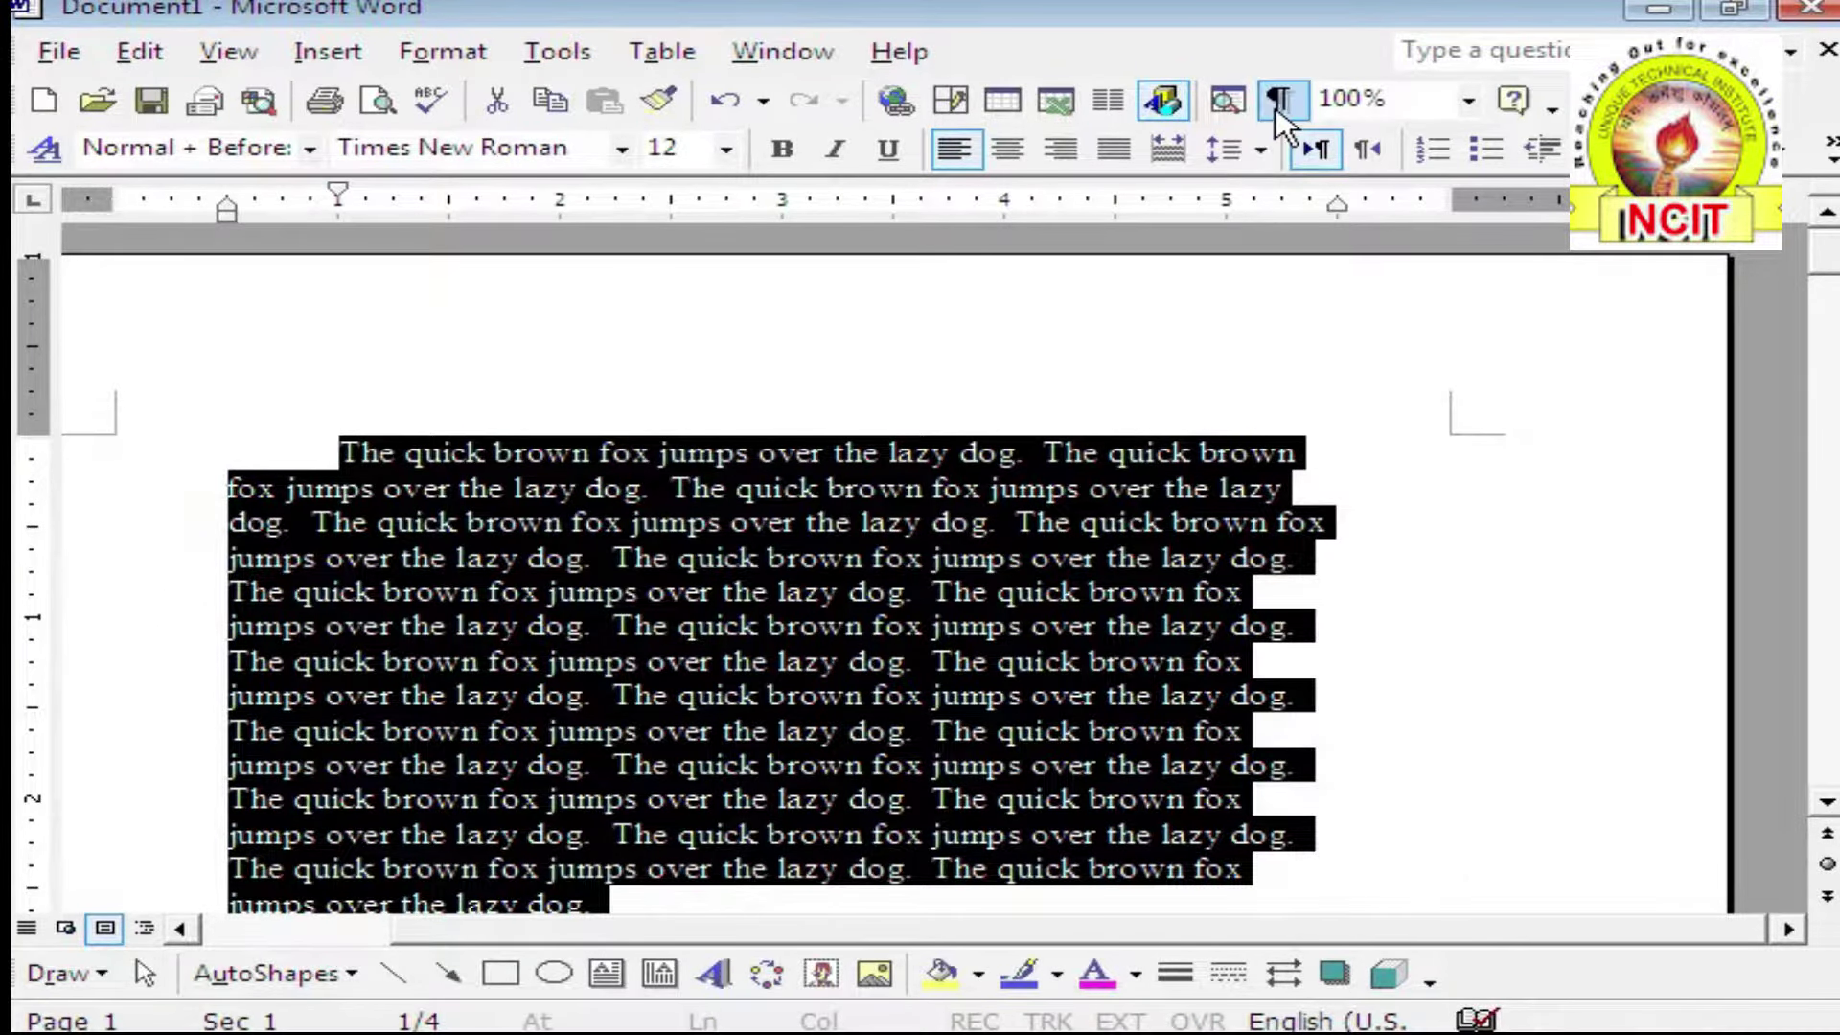
{"action": "left_click_drag", "start_coordinate": [1456, 192], "coordinate": [1587, 193]}
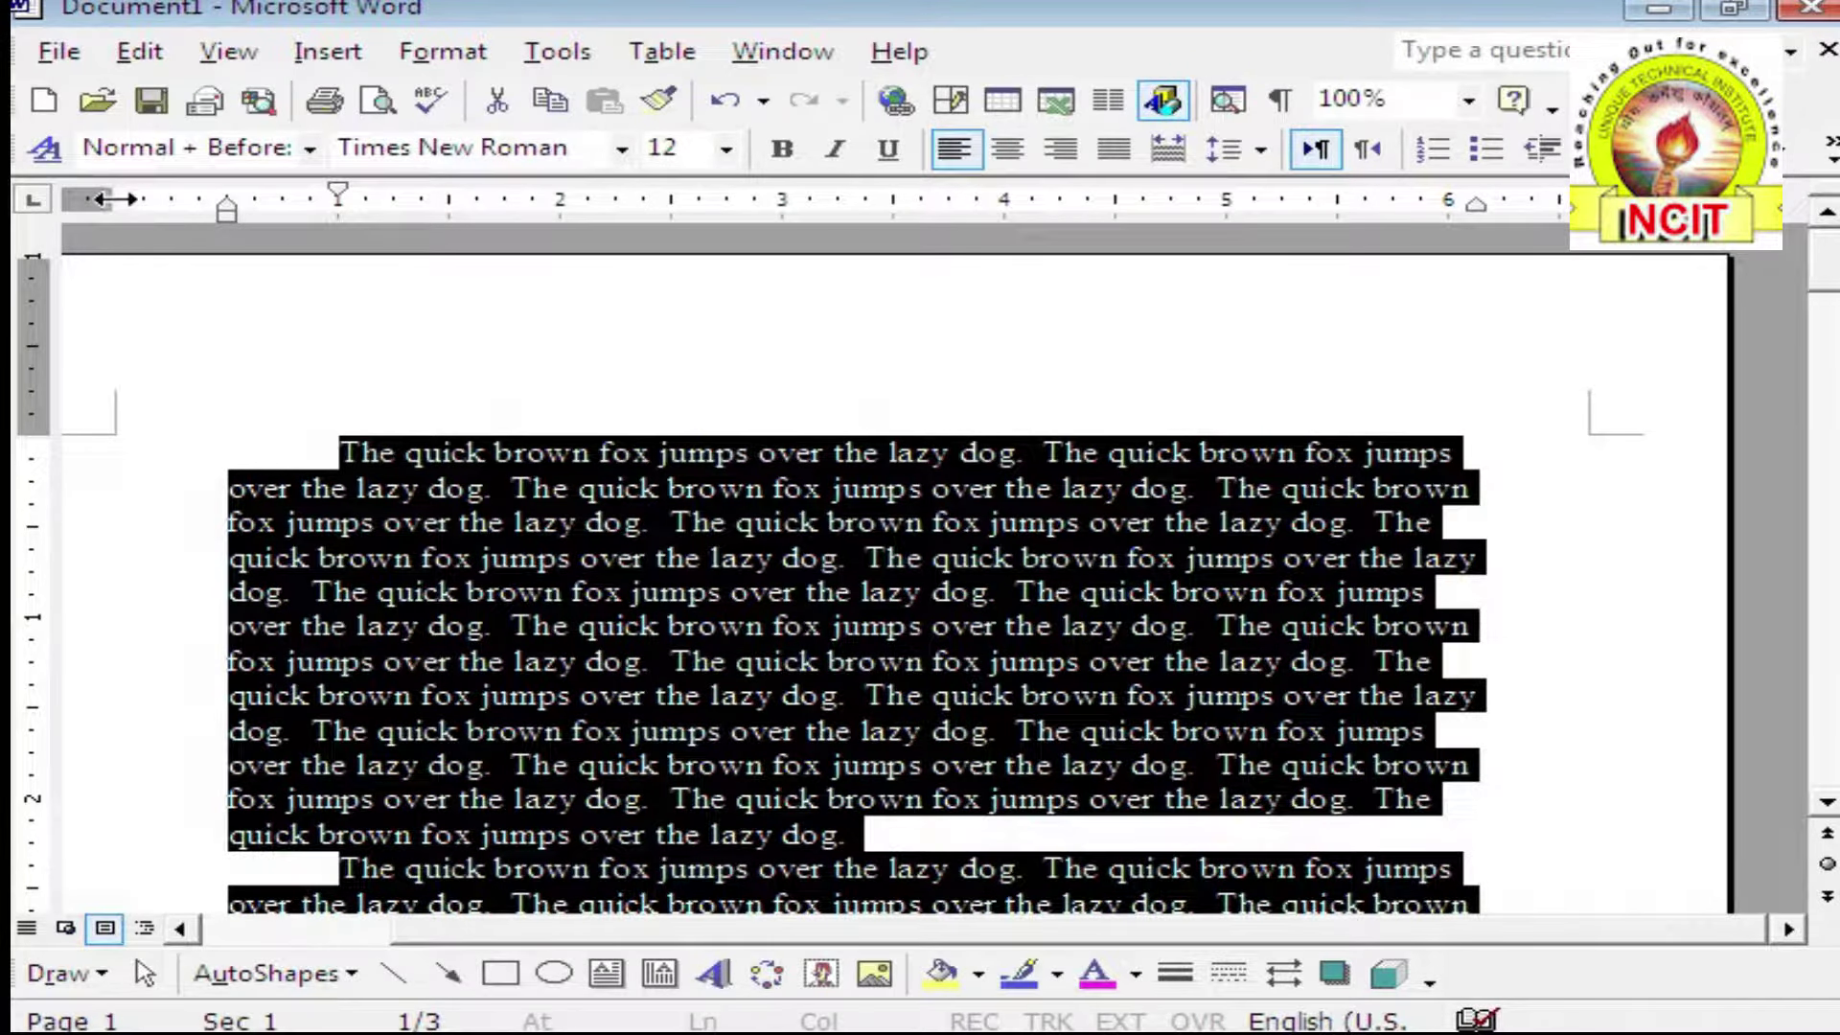
{"action": "mouse_move", "coordinate": [114, 201]}
{"action": "left_mouse_down"}
{"action": "mouse_move", "coordinate": [182, 208]}
{"action": "mouse_move", "coordinate": [144, 203]}
{"action": "left_mouse_up"}
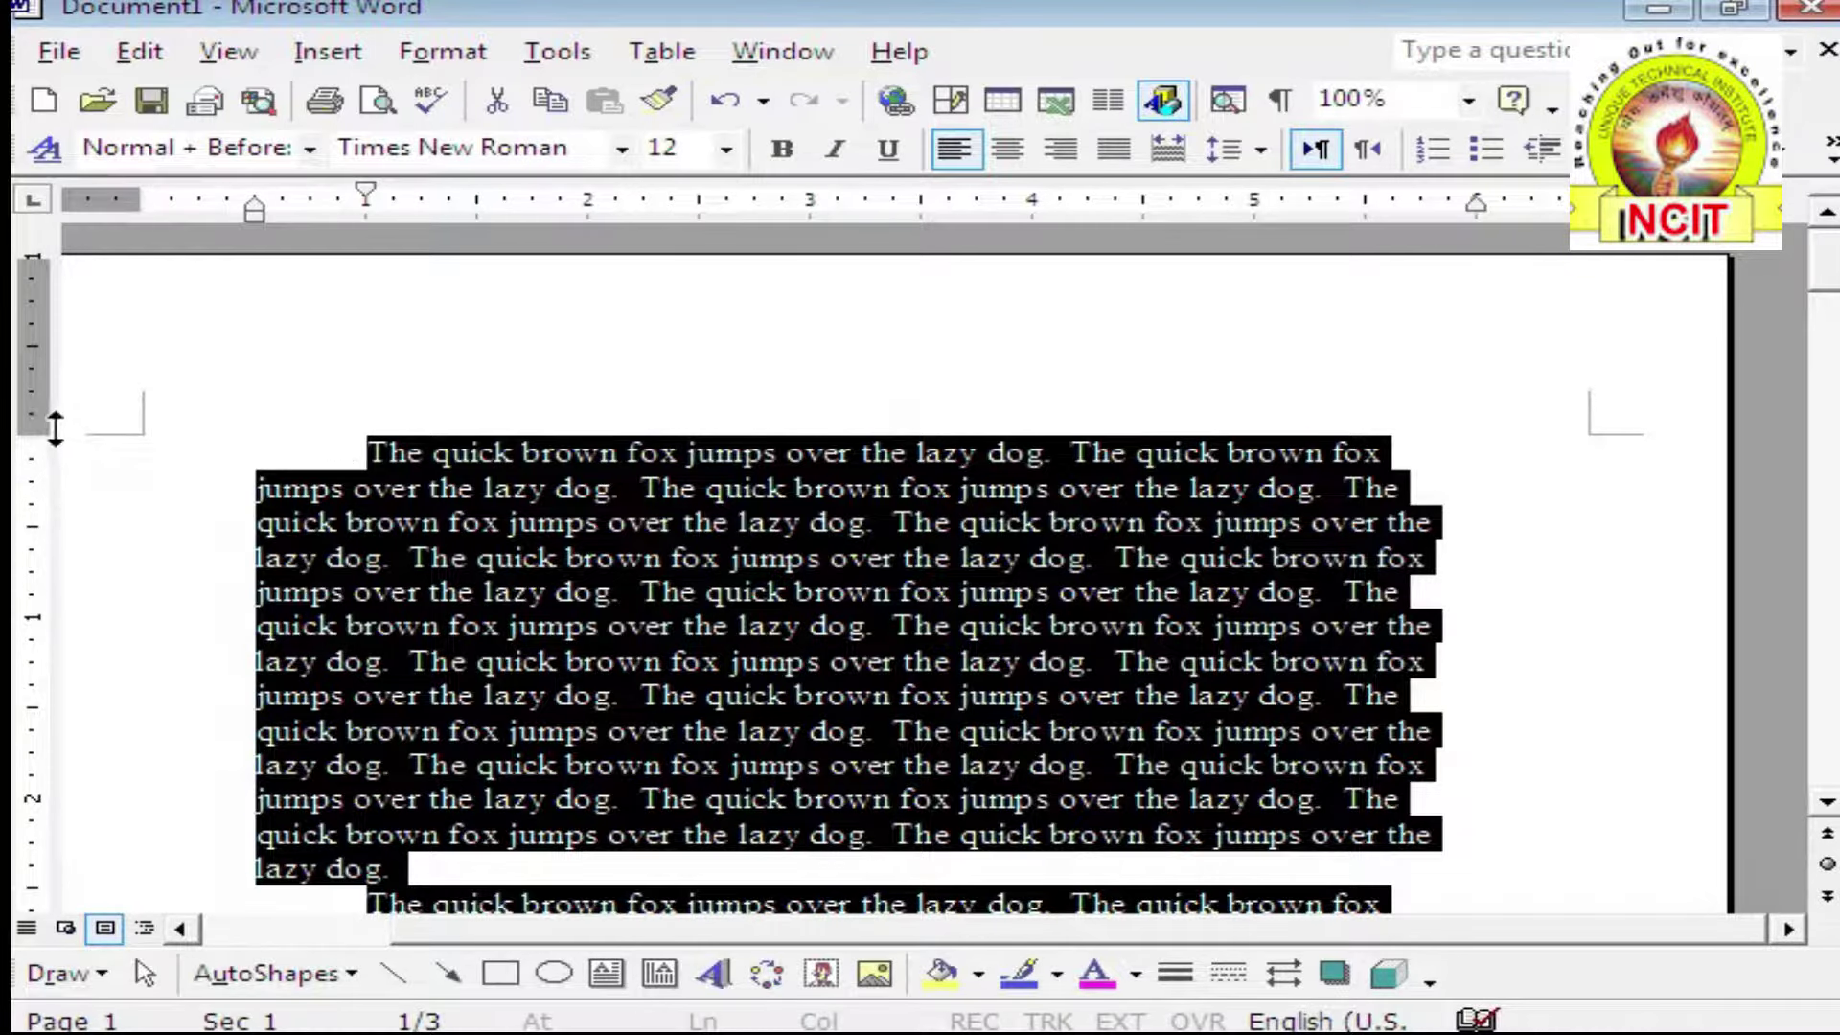
Lower the top margin and adjust the bottom margin on the vertical ruler, then deselect the text
{"action": "left_click_drag", "start_coordinate": [43, 429], "coordinate": [41, 521]}
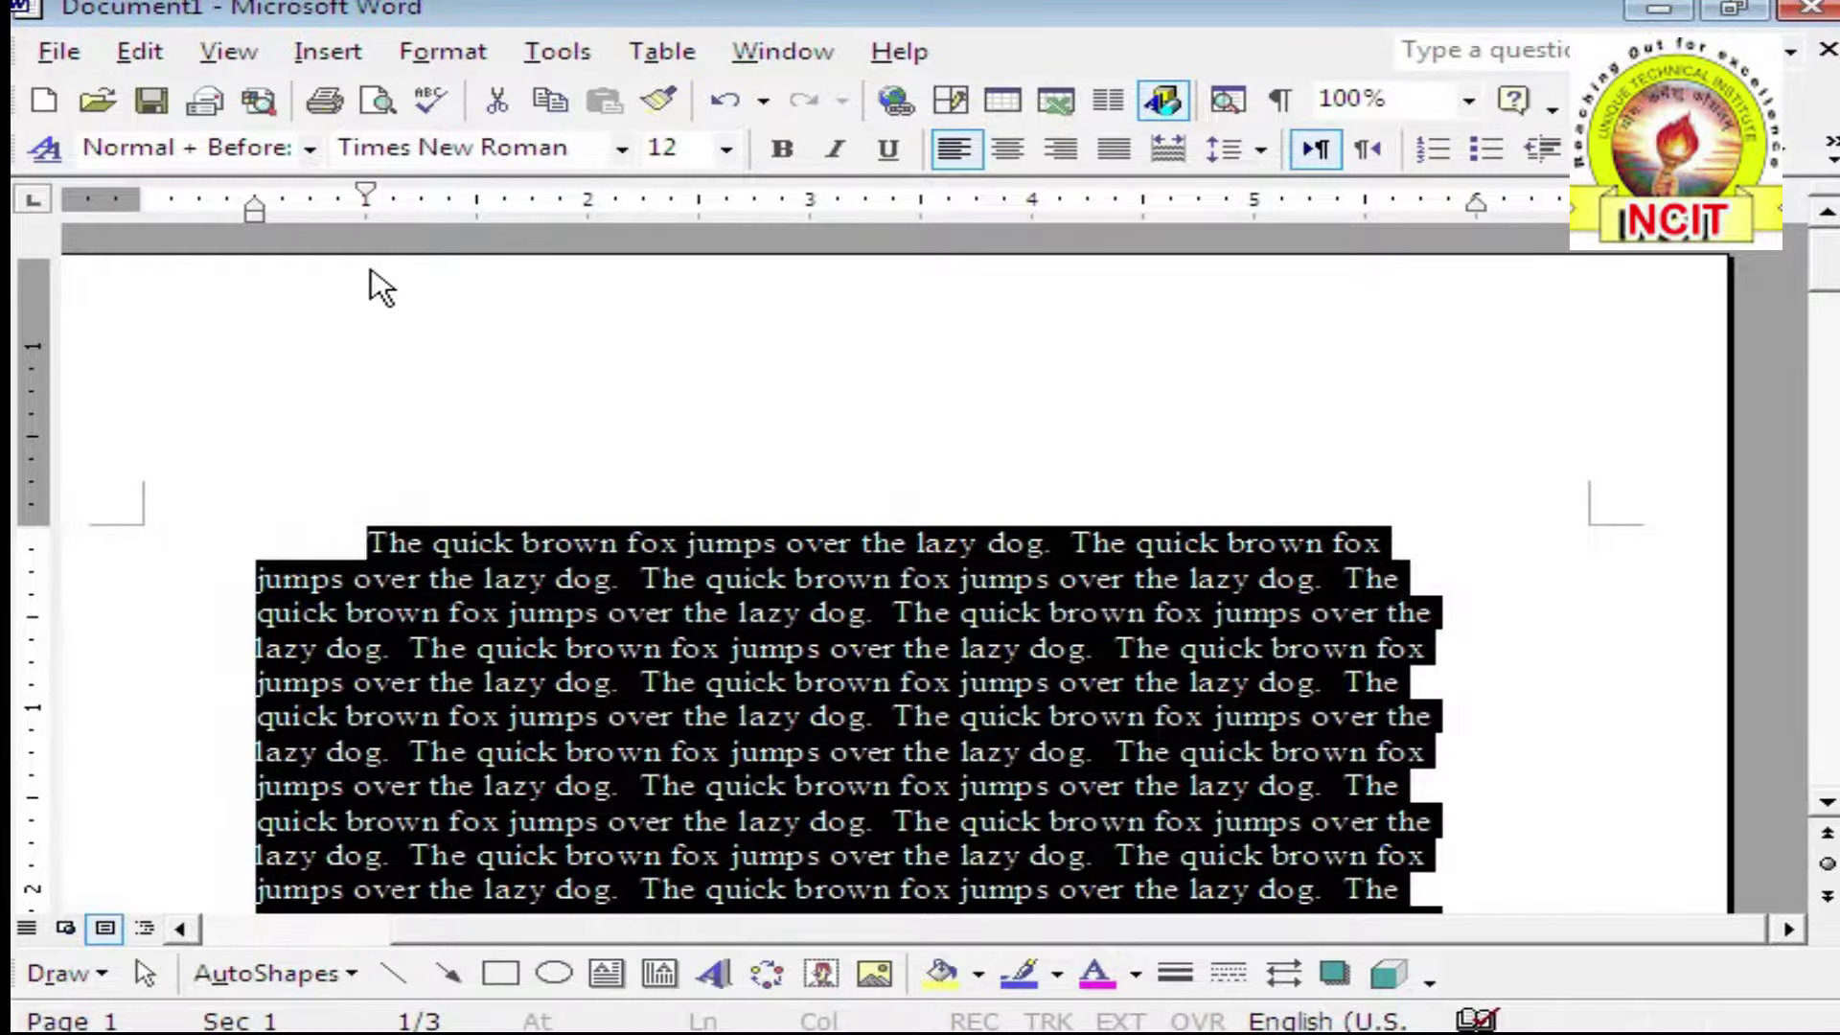
{"action": "scroll", "coordinate": [258, 384], "scroll_direction": "down", "scroll_amount": 6}
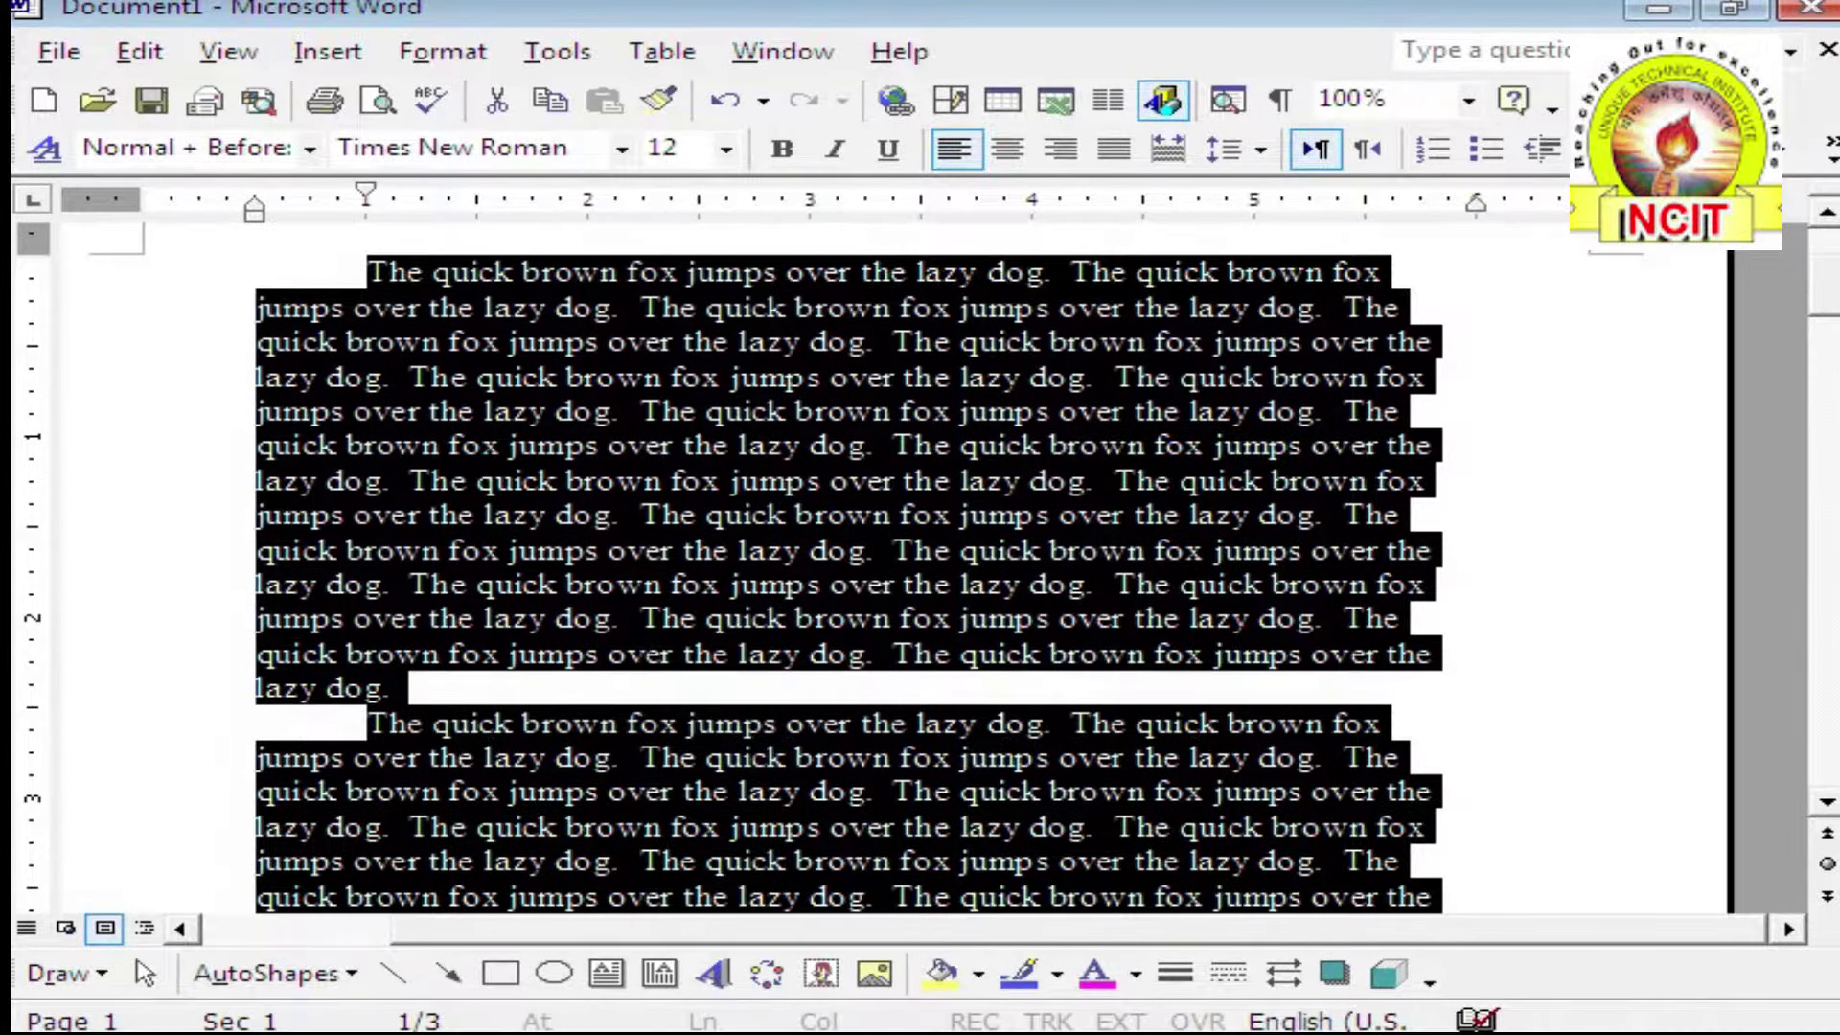
{"action": "scroll", "coordinate": [24, 580], "scroll_direction": "down", "scroll_amount": 4}
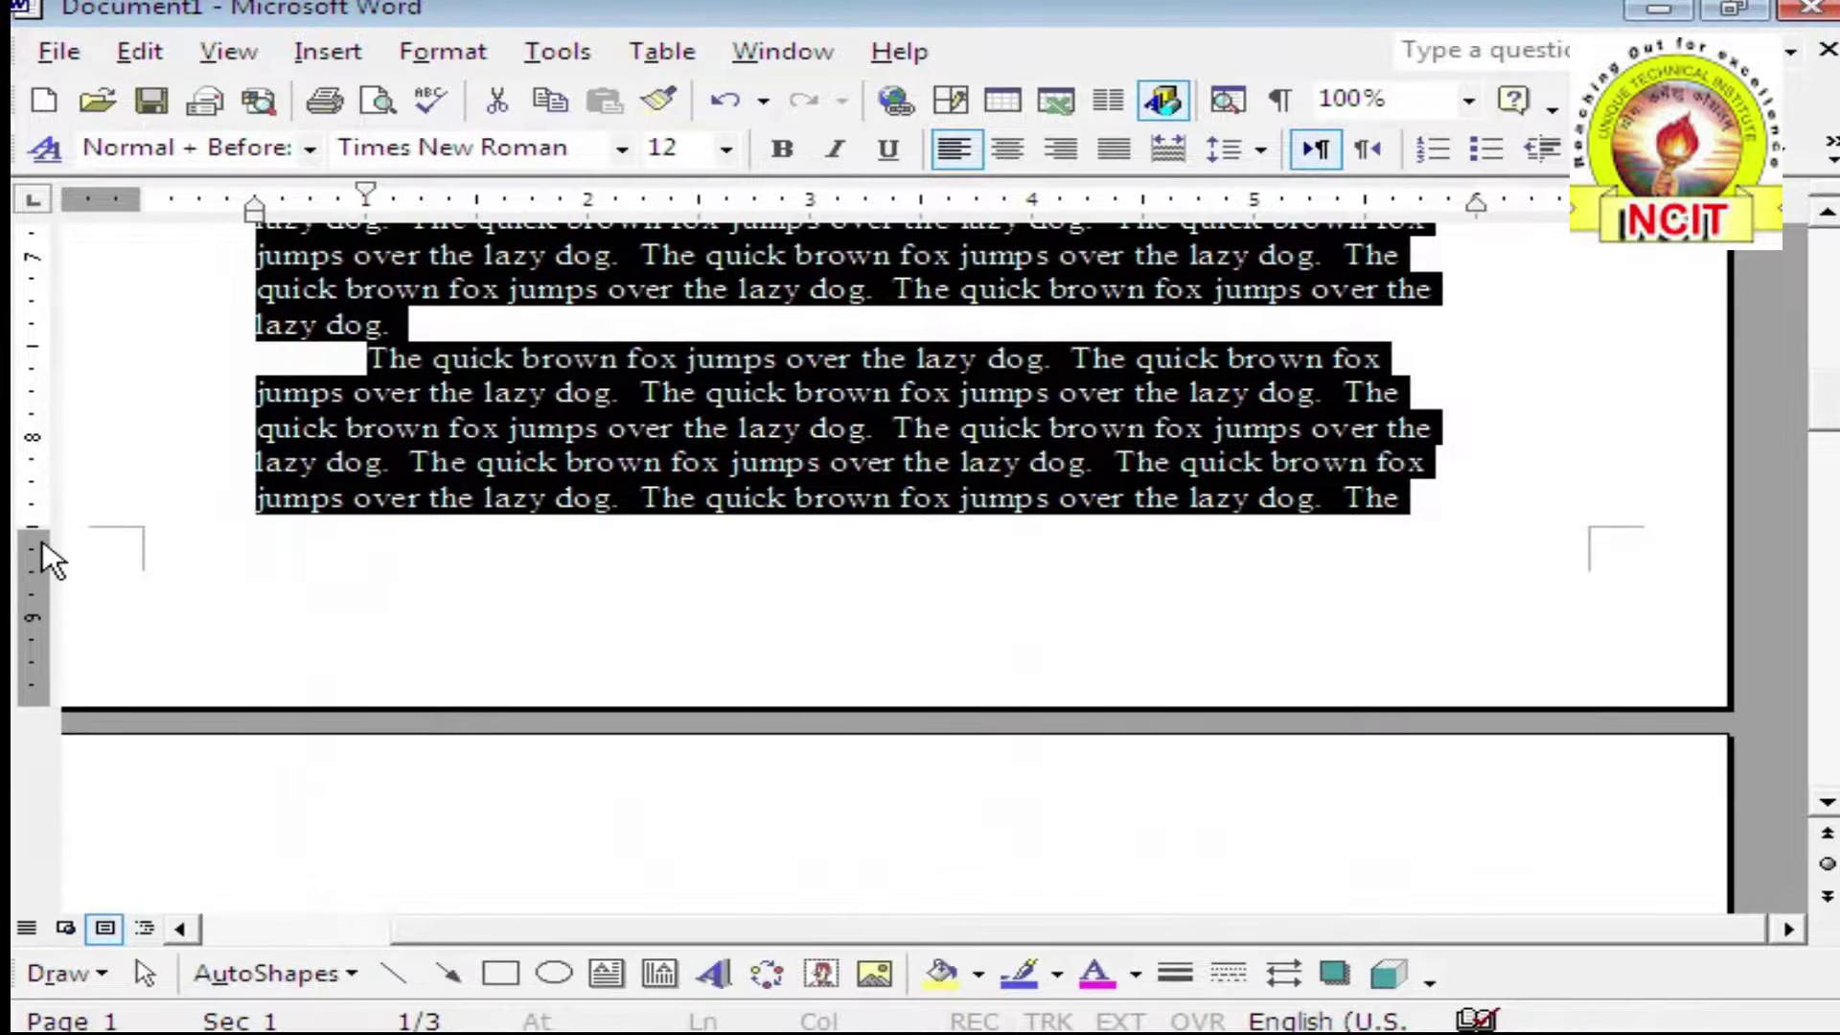
{"action": "mouse_move", "coordinate": [36, 536]}
{"action": "left_mouse_down"}
{"action": "mouse_move", "coordinate": [37, 372]}
{"action": "mouse_move", "coordinate": [58, 638]}
{"action": "left_mouse_up"}
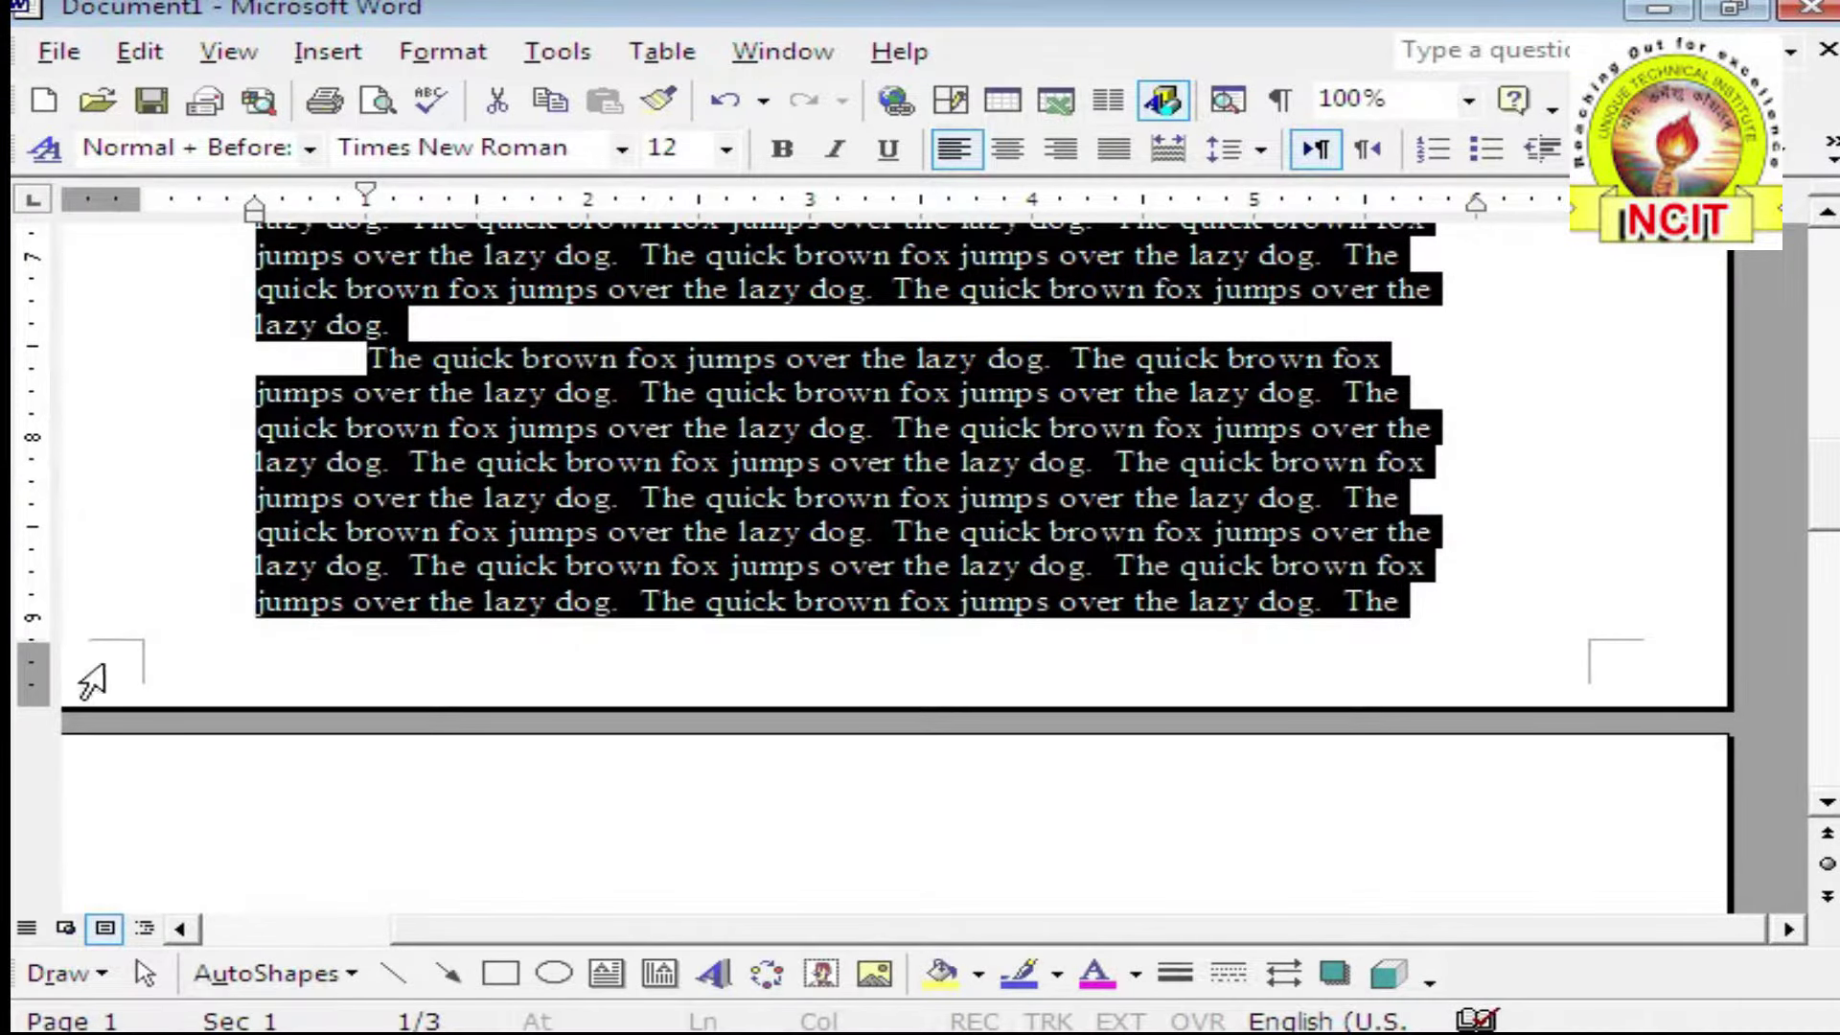
{"action": "scroll", "coordinate": [199, 629], "scroll_direction": "up", "scroll_amount": 10}
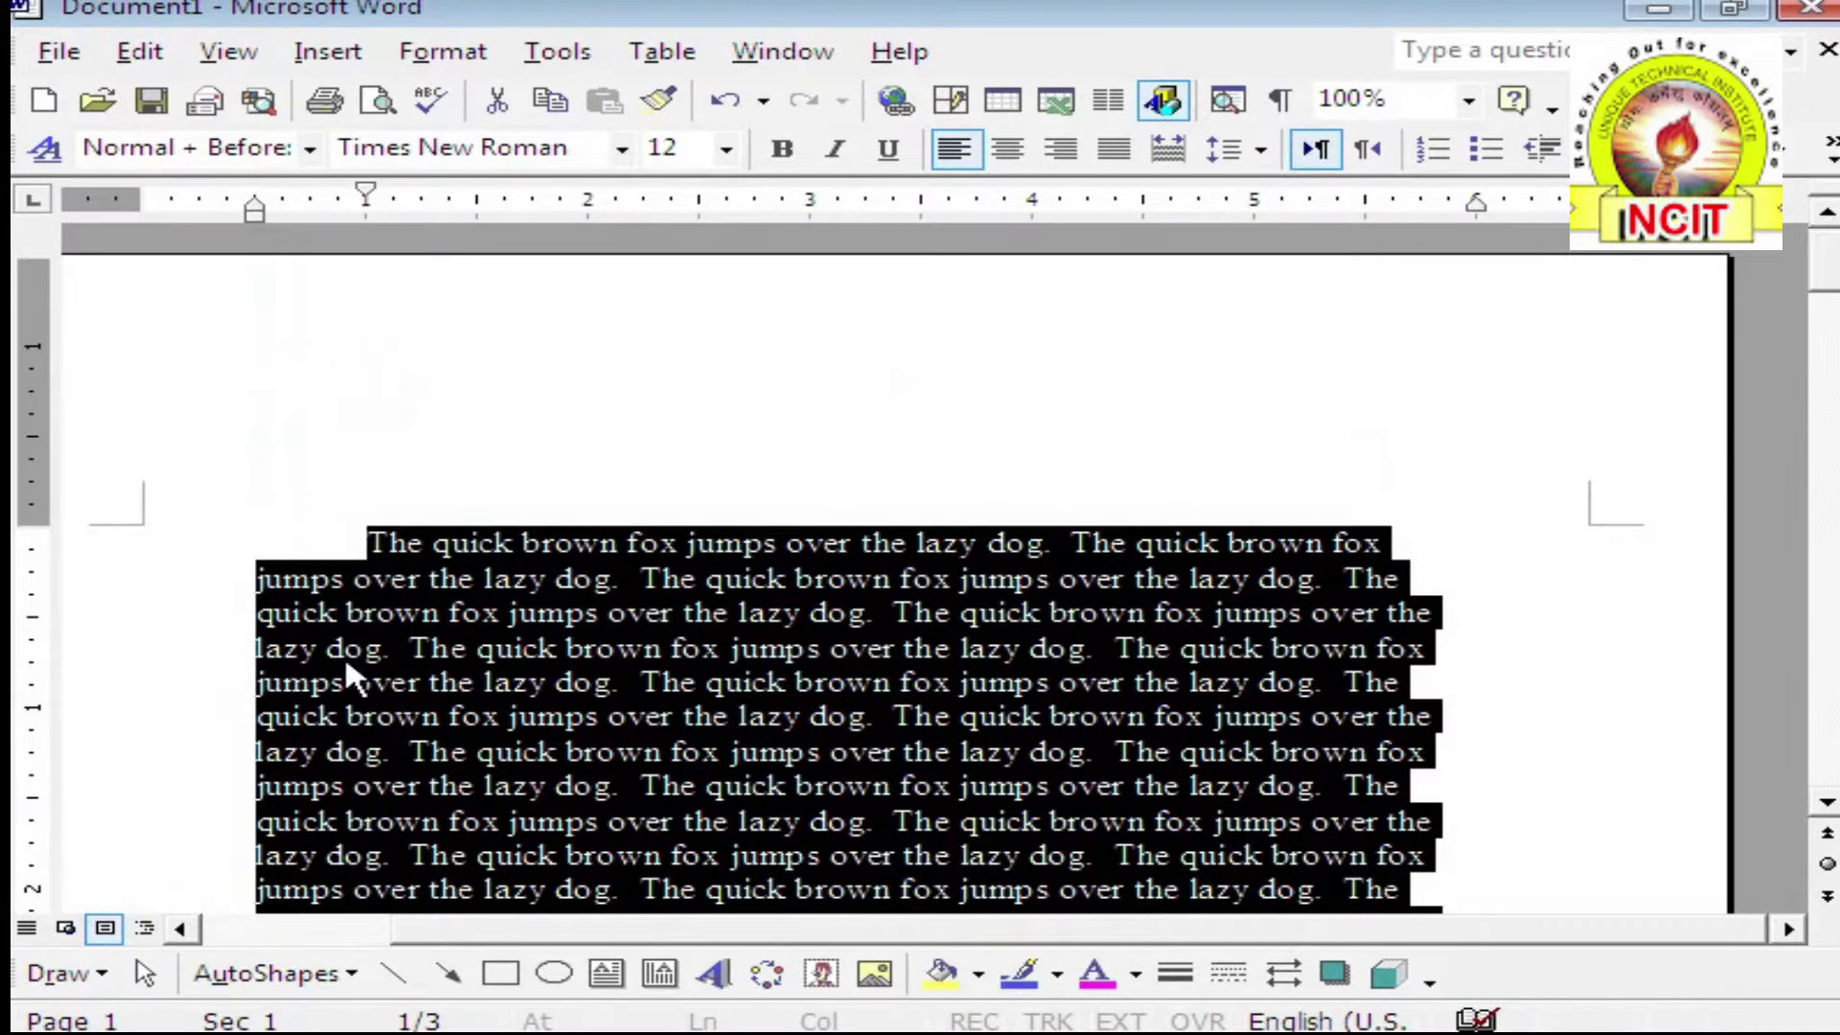
{"action": "left_click", "coordinate": [407, 615]}
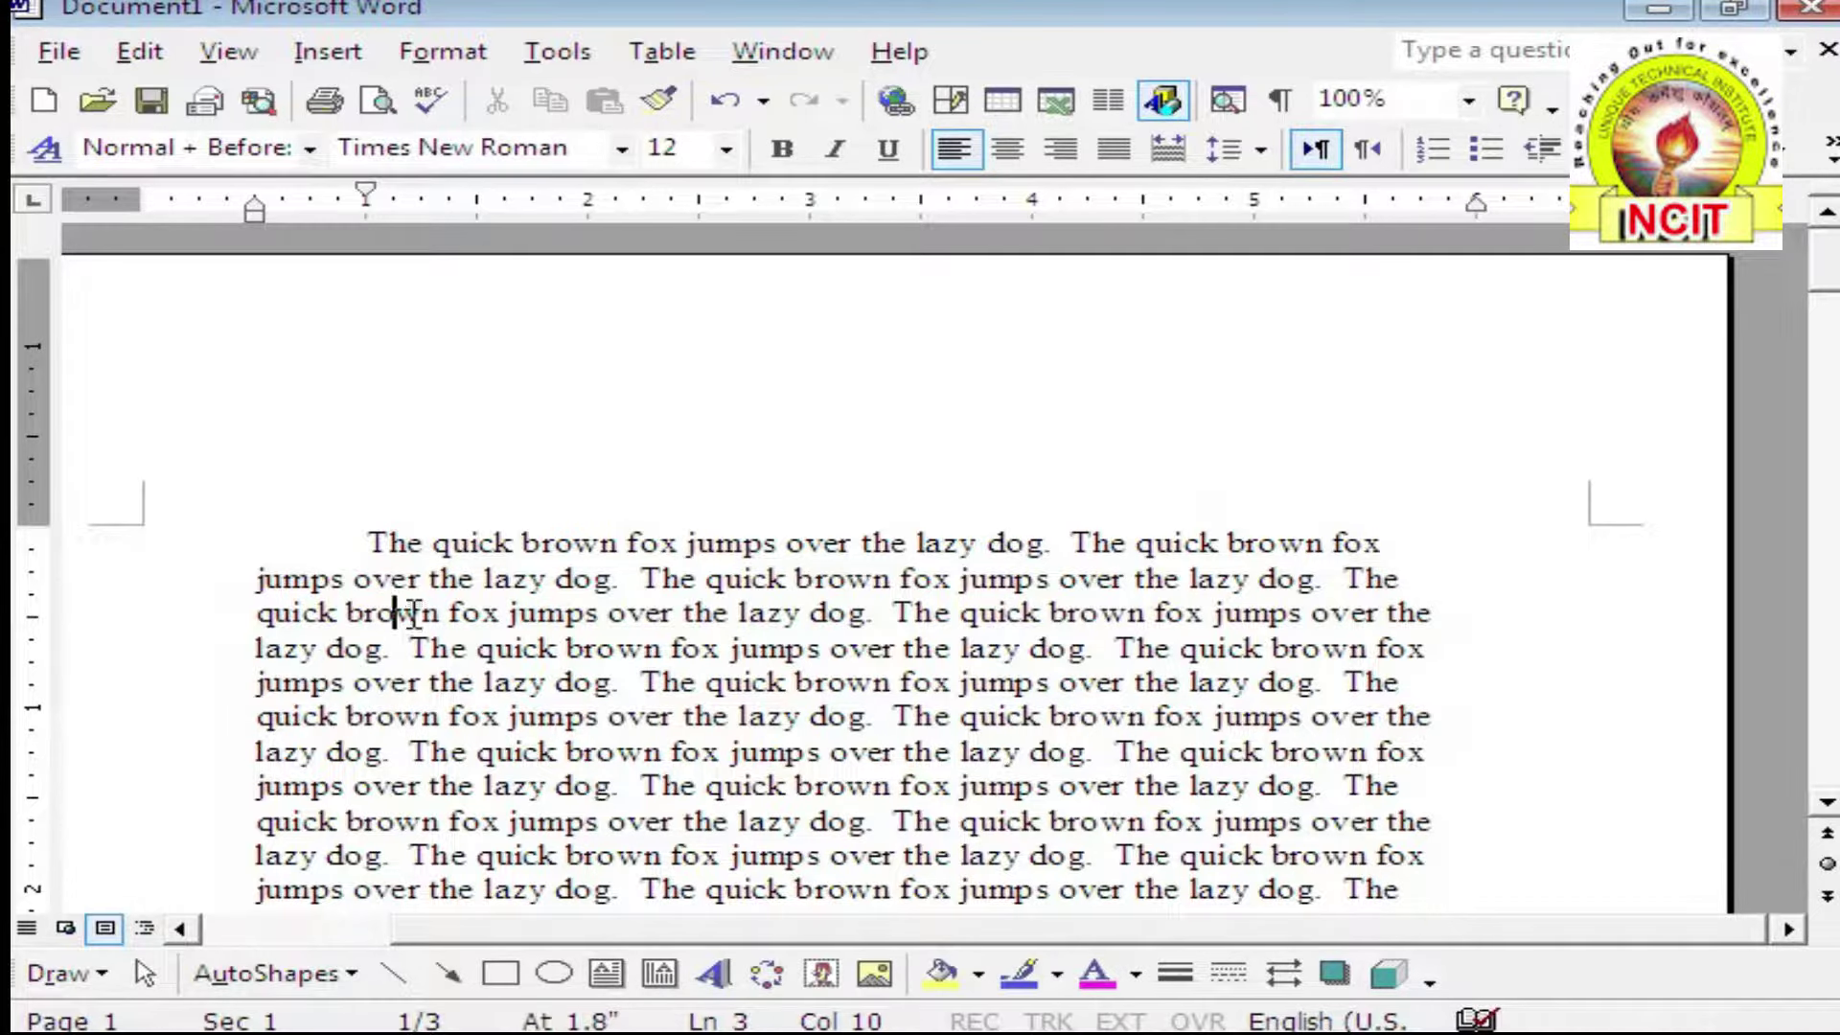
Create a new blank document, Document2, from the New Document pane
{"action": "left_click", "coordinate": [421, 578]}
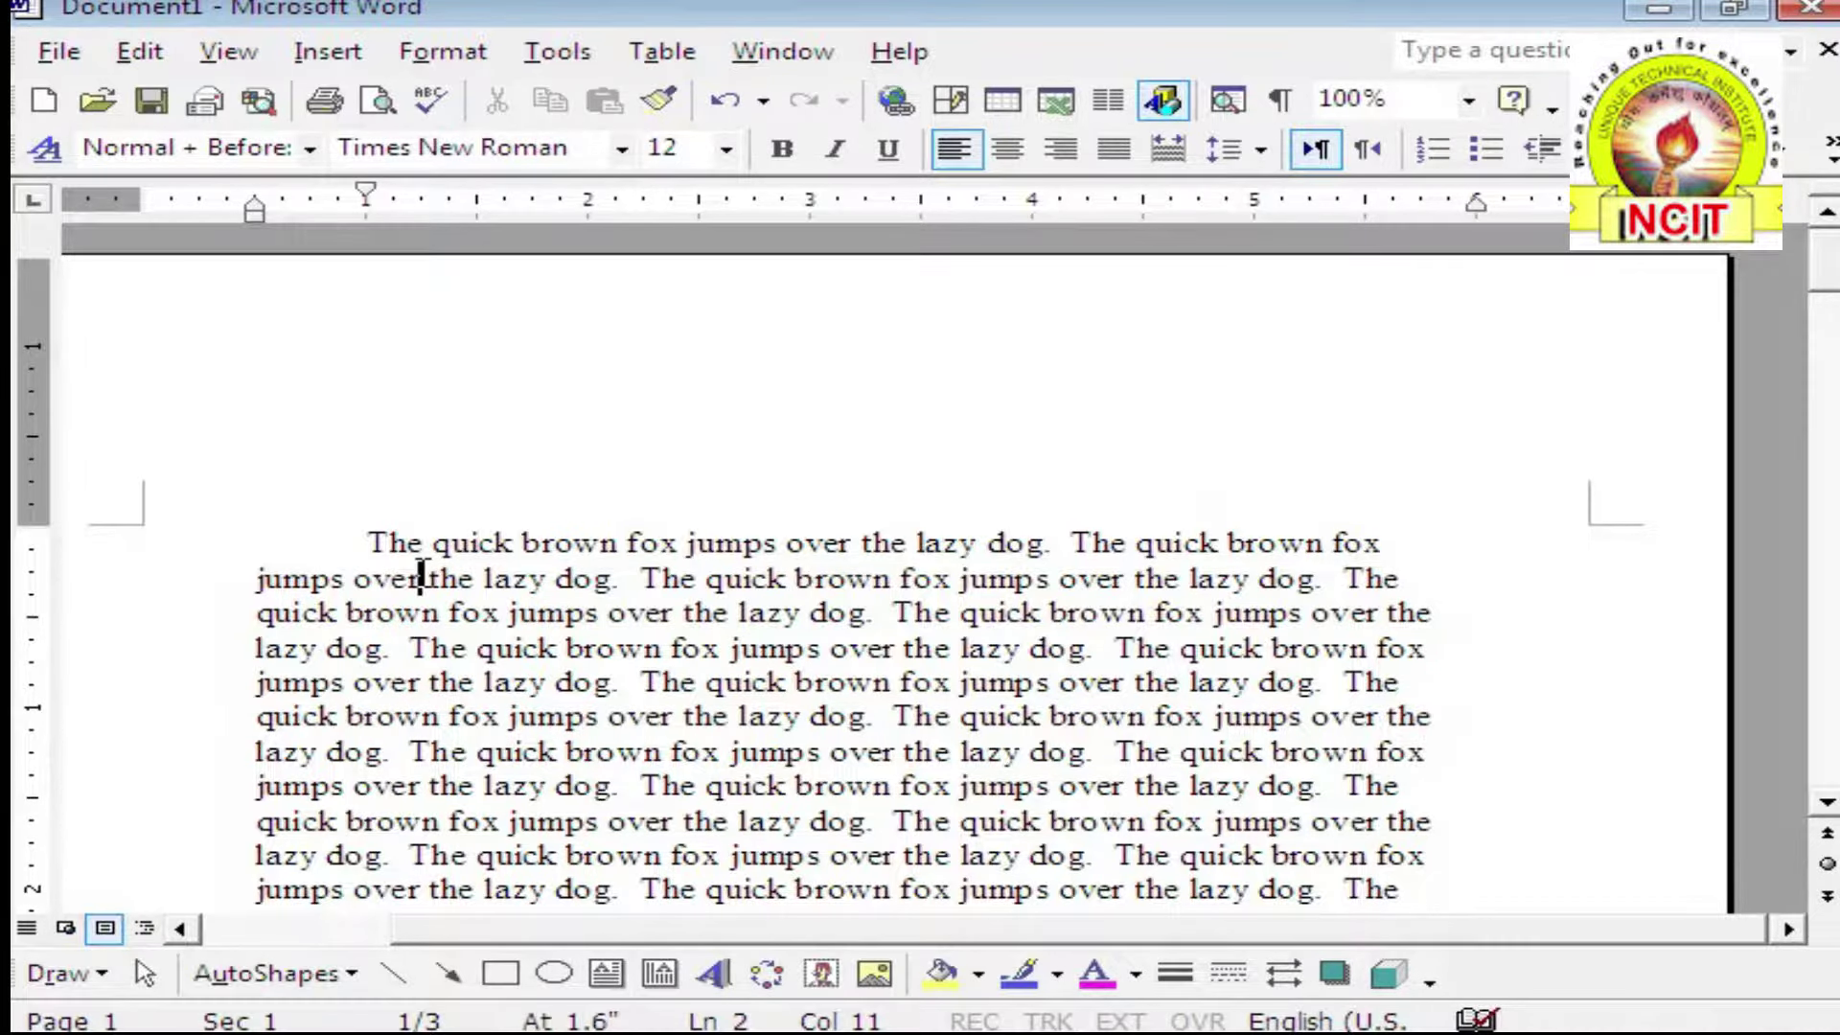
{"action": "left_click", "coordinate": [63, 58]}
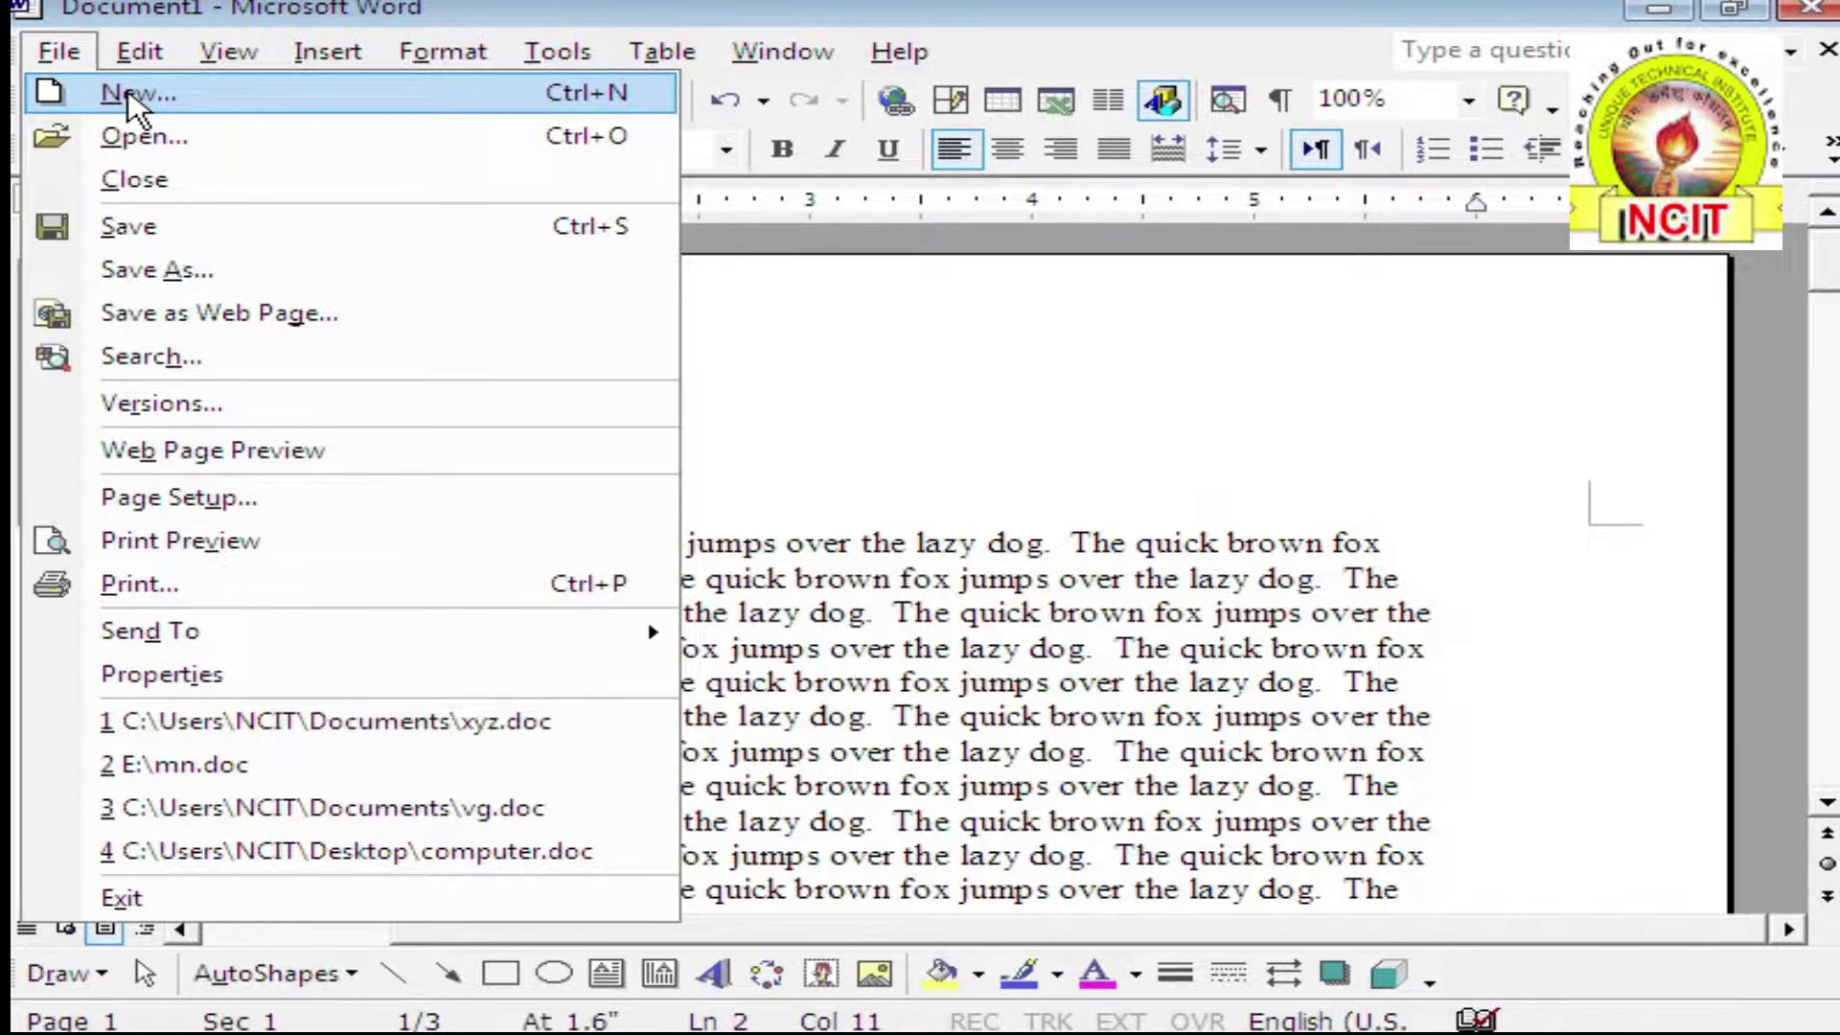
{"action": "left_click", "coordinate": [845, 578]}
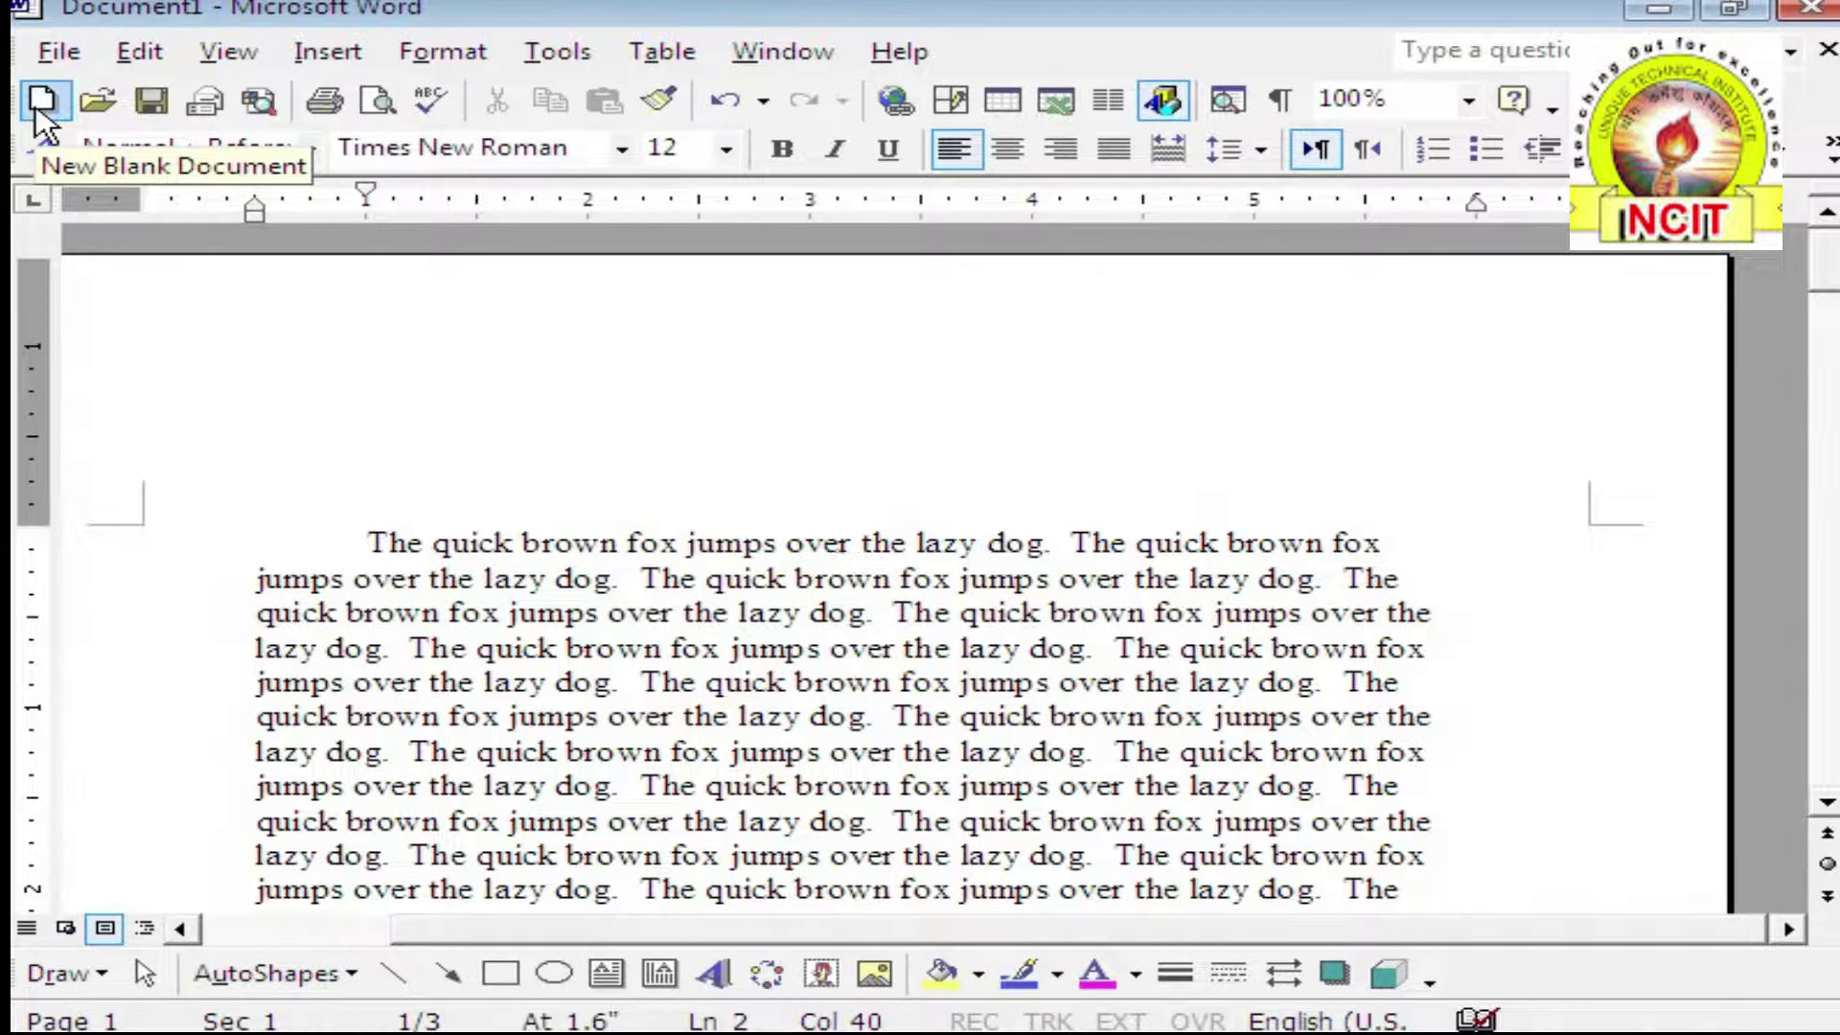
{"action": "left_click", "coordinate": [58, 60]}
{"action": "left_click", "coordinate": [99, 90]}
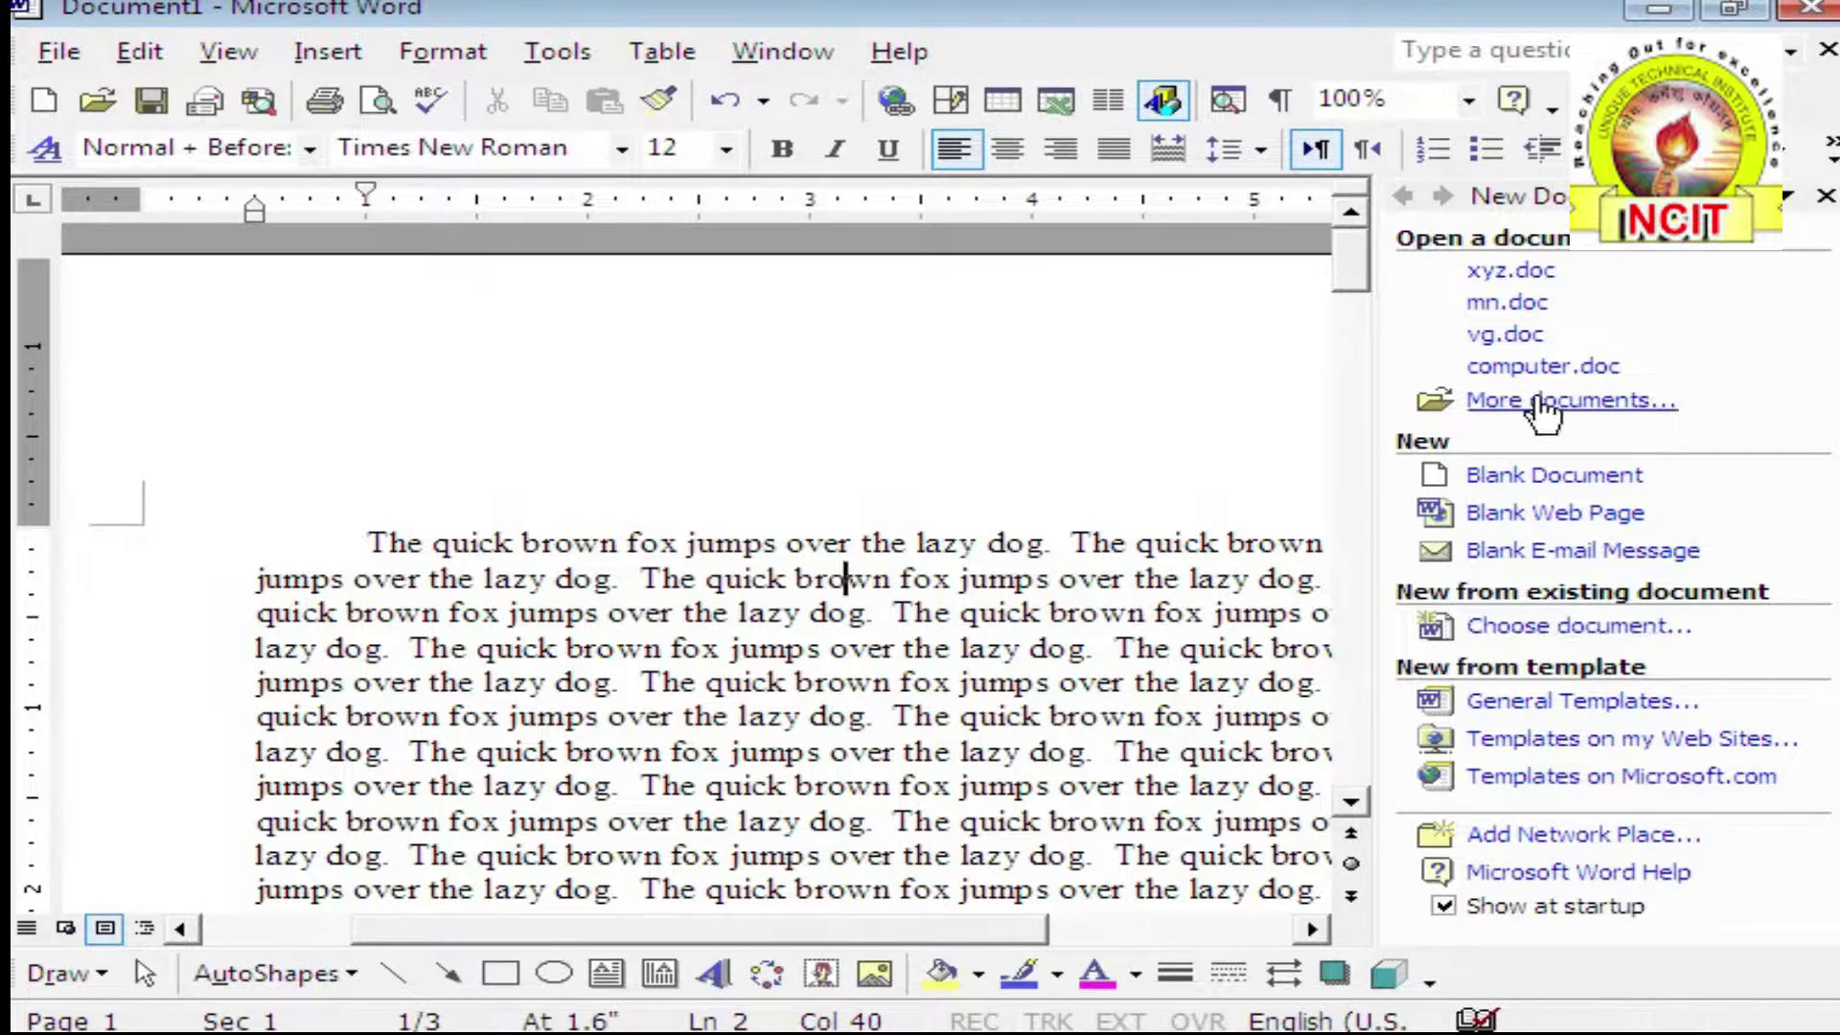
{"action": "left_click", "coordinate": [1555, 479]}
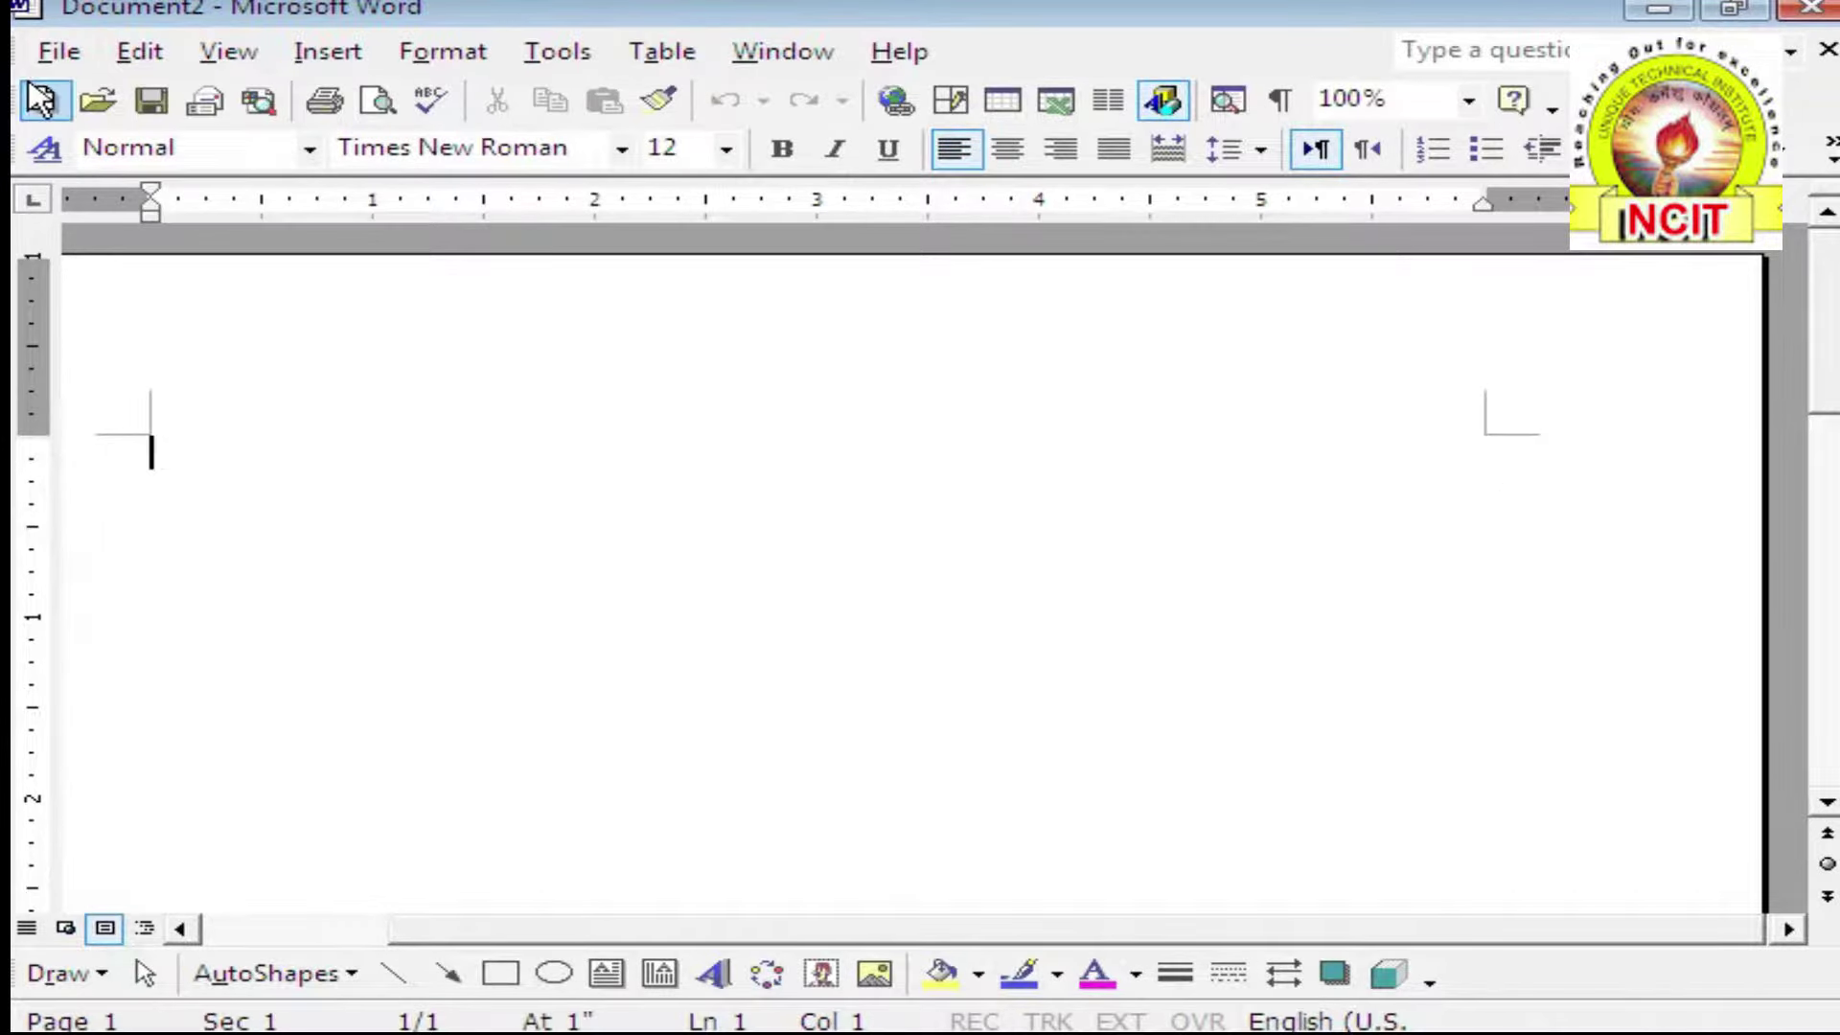
Close Document2 and create a new blank Document3
{"action": "left_click", "coordinate": [50, 62]}
{"action": "left_click", "coordinate": [99, 177]}
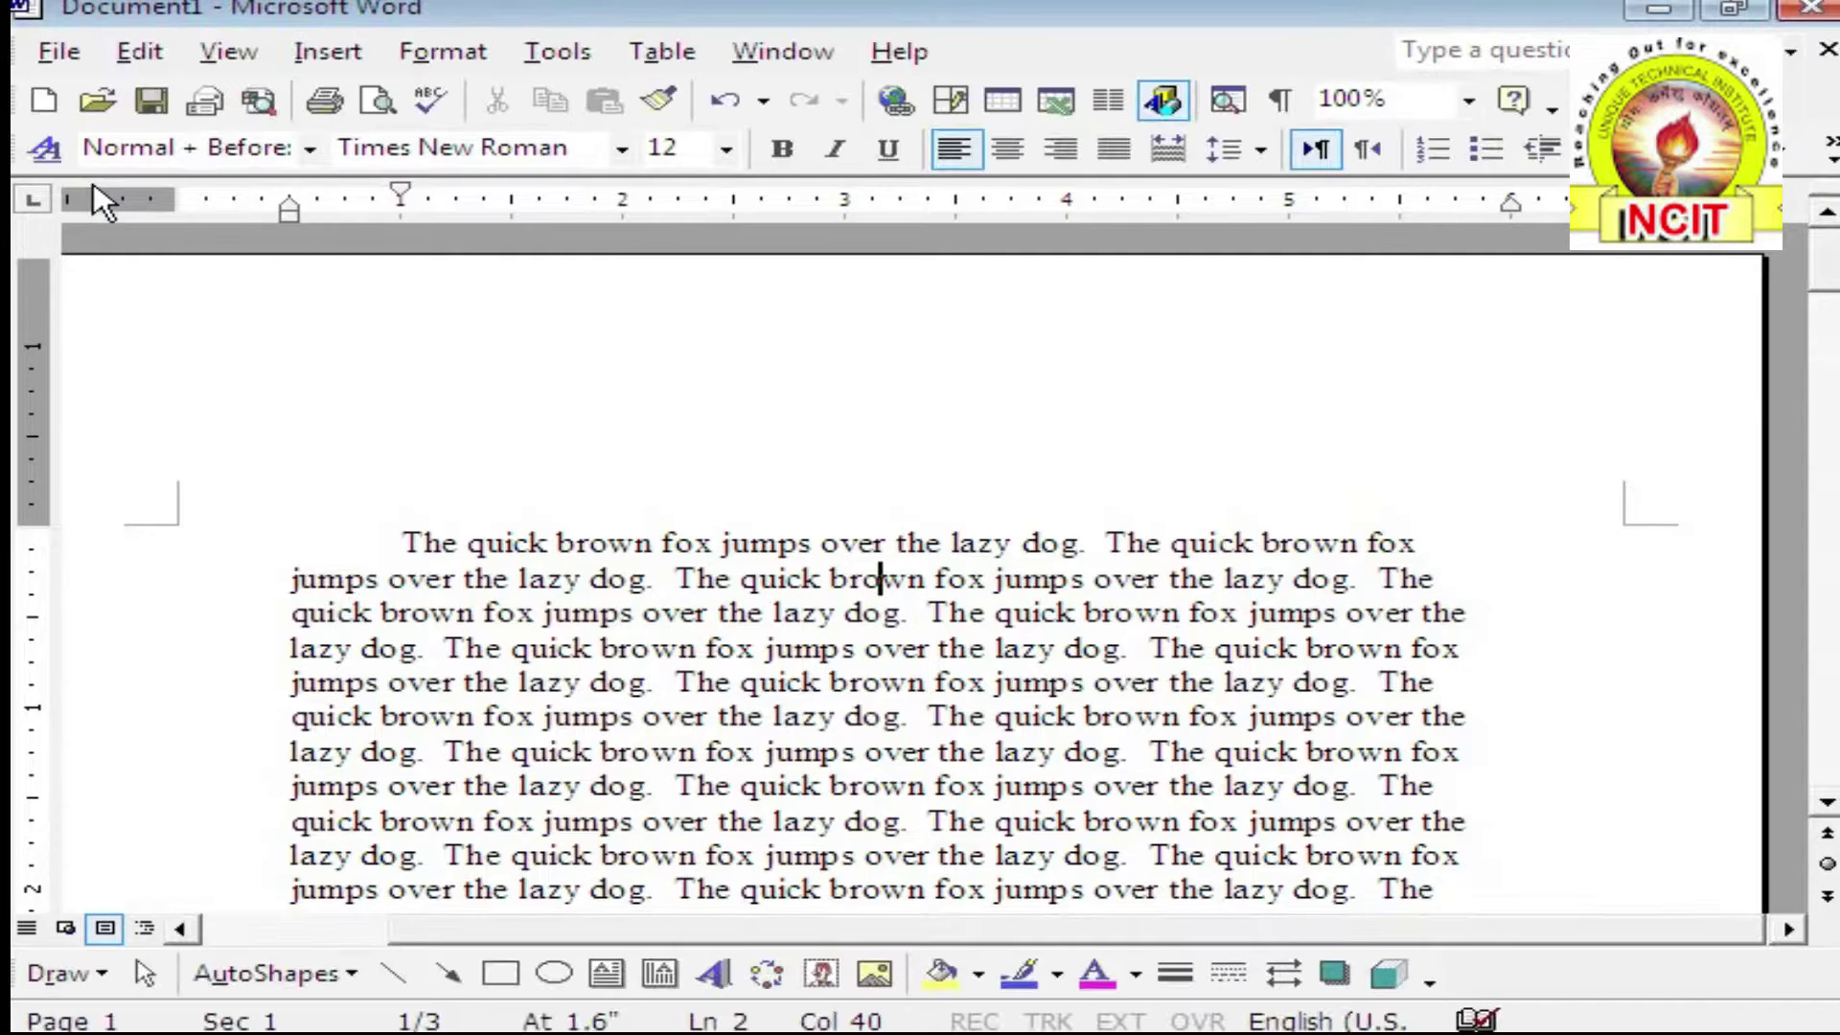
{"action": "left_click", "coordinate": [72, 59]}
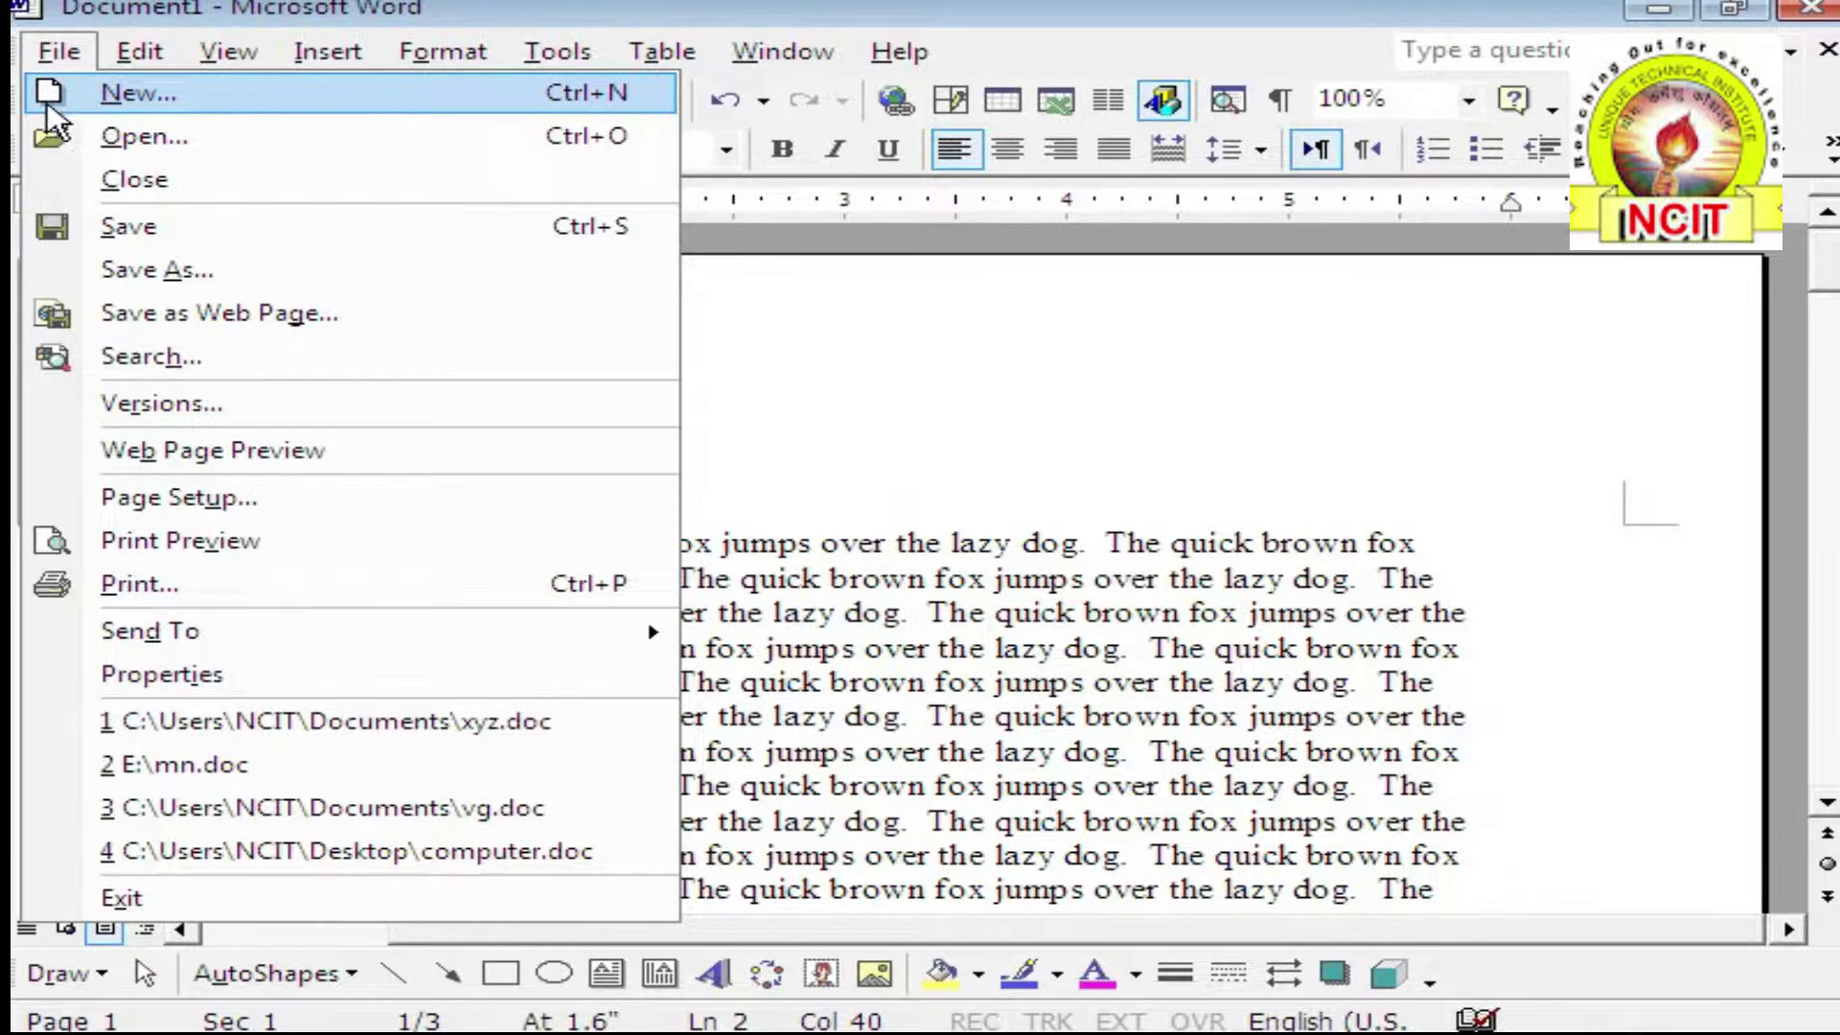
{"action": "left_click", "coordinate": [108, 96]}
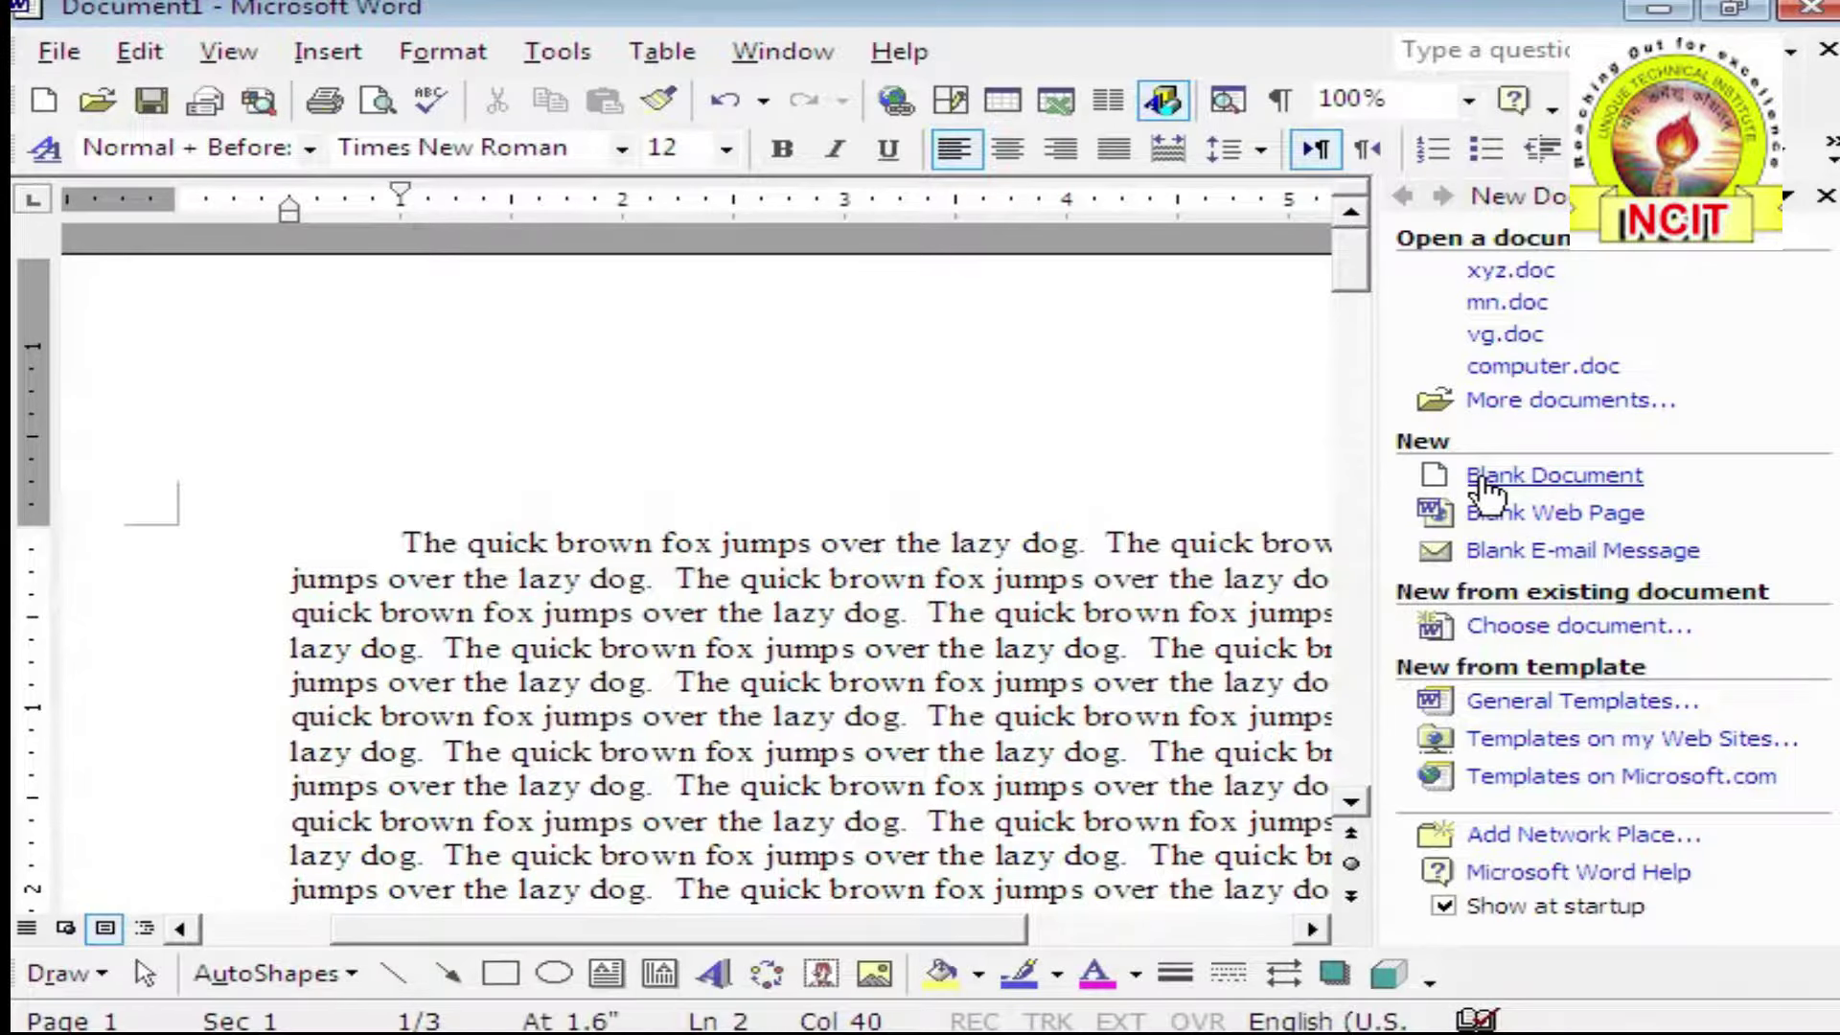
{"action": "left_click", "coordinate": [1825, 195]}
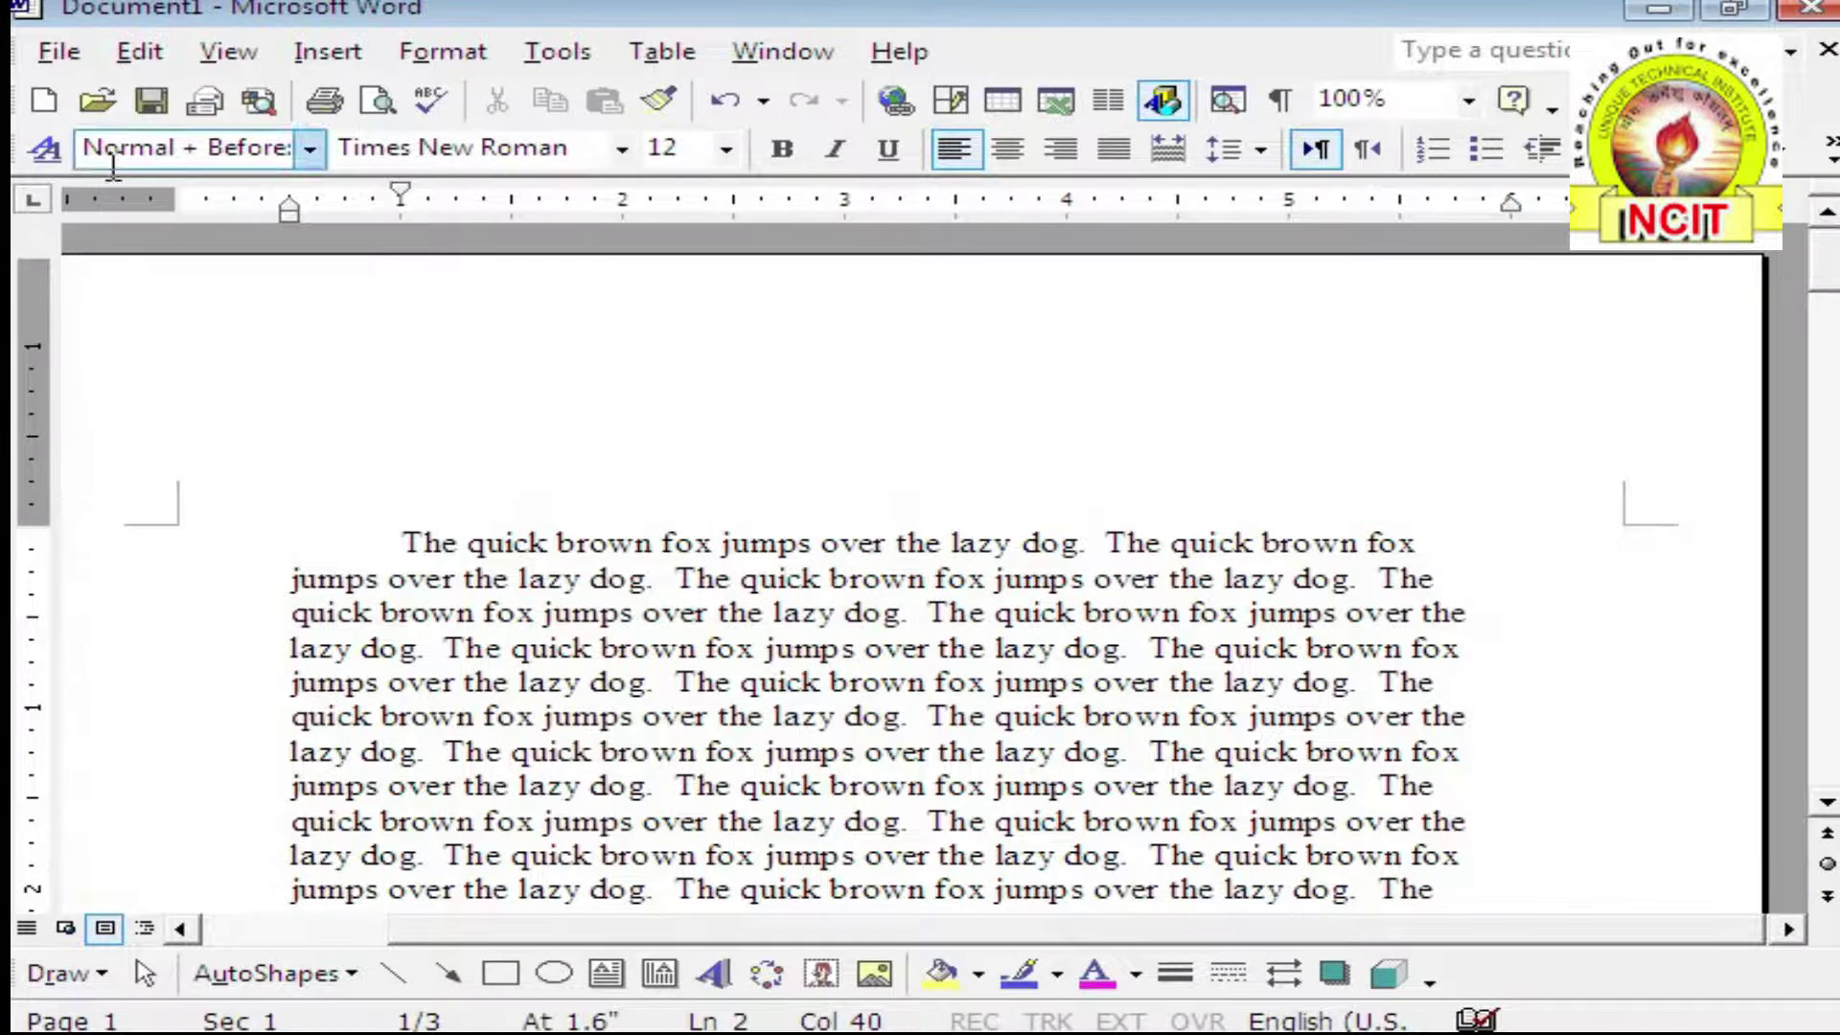
{"action": "left_click", "coordinate": [42, 100]}
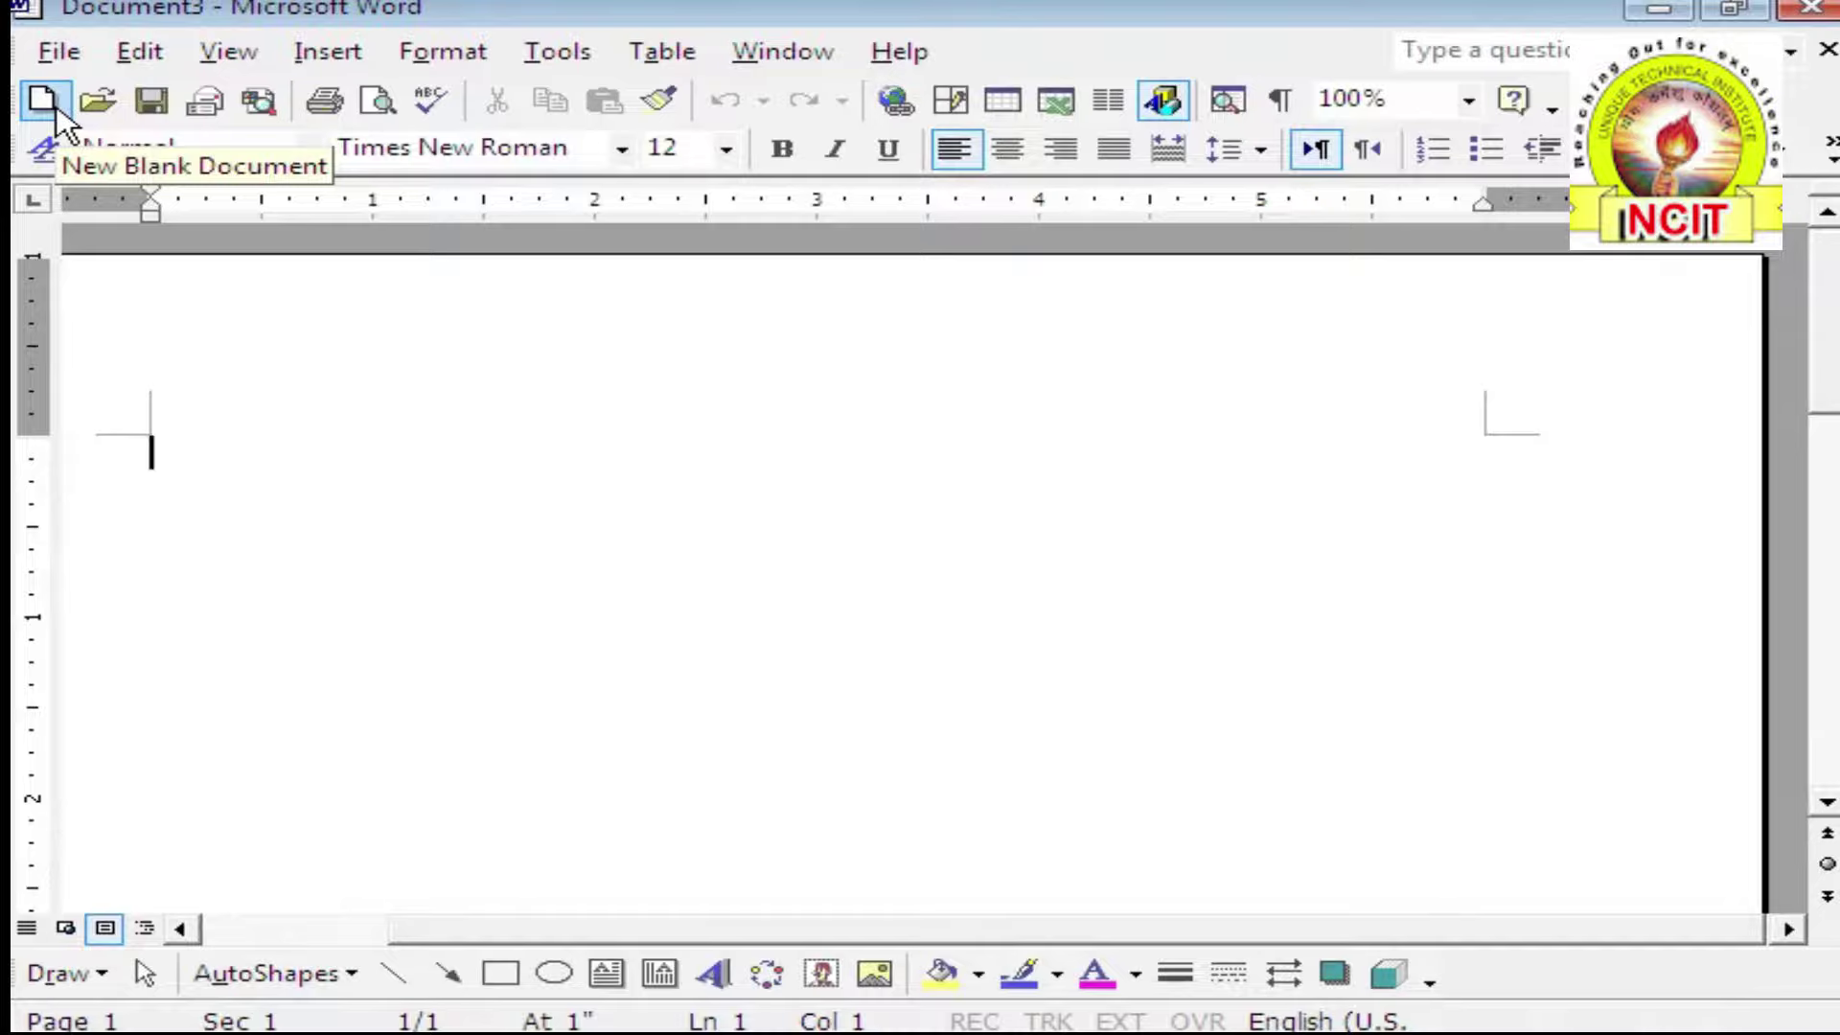
Close Document3 and create another blank document, Document4
{"action": "left_click", "coordinate": [58, 51]}
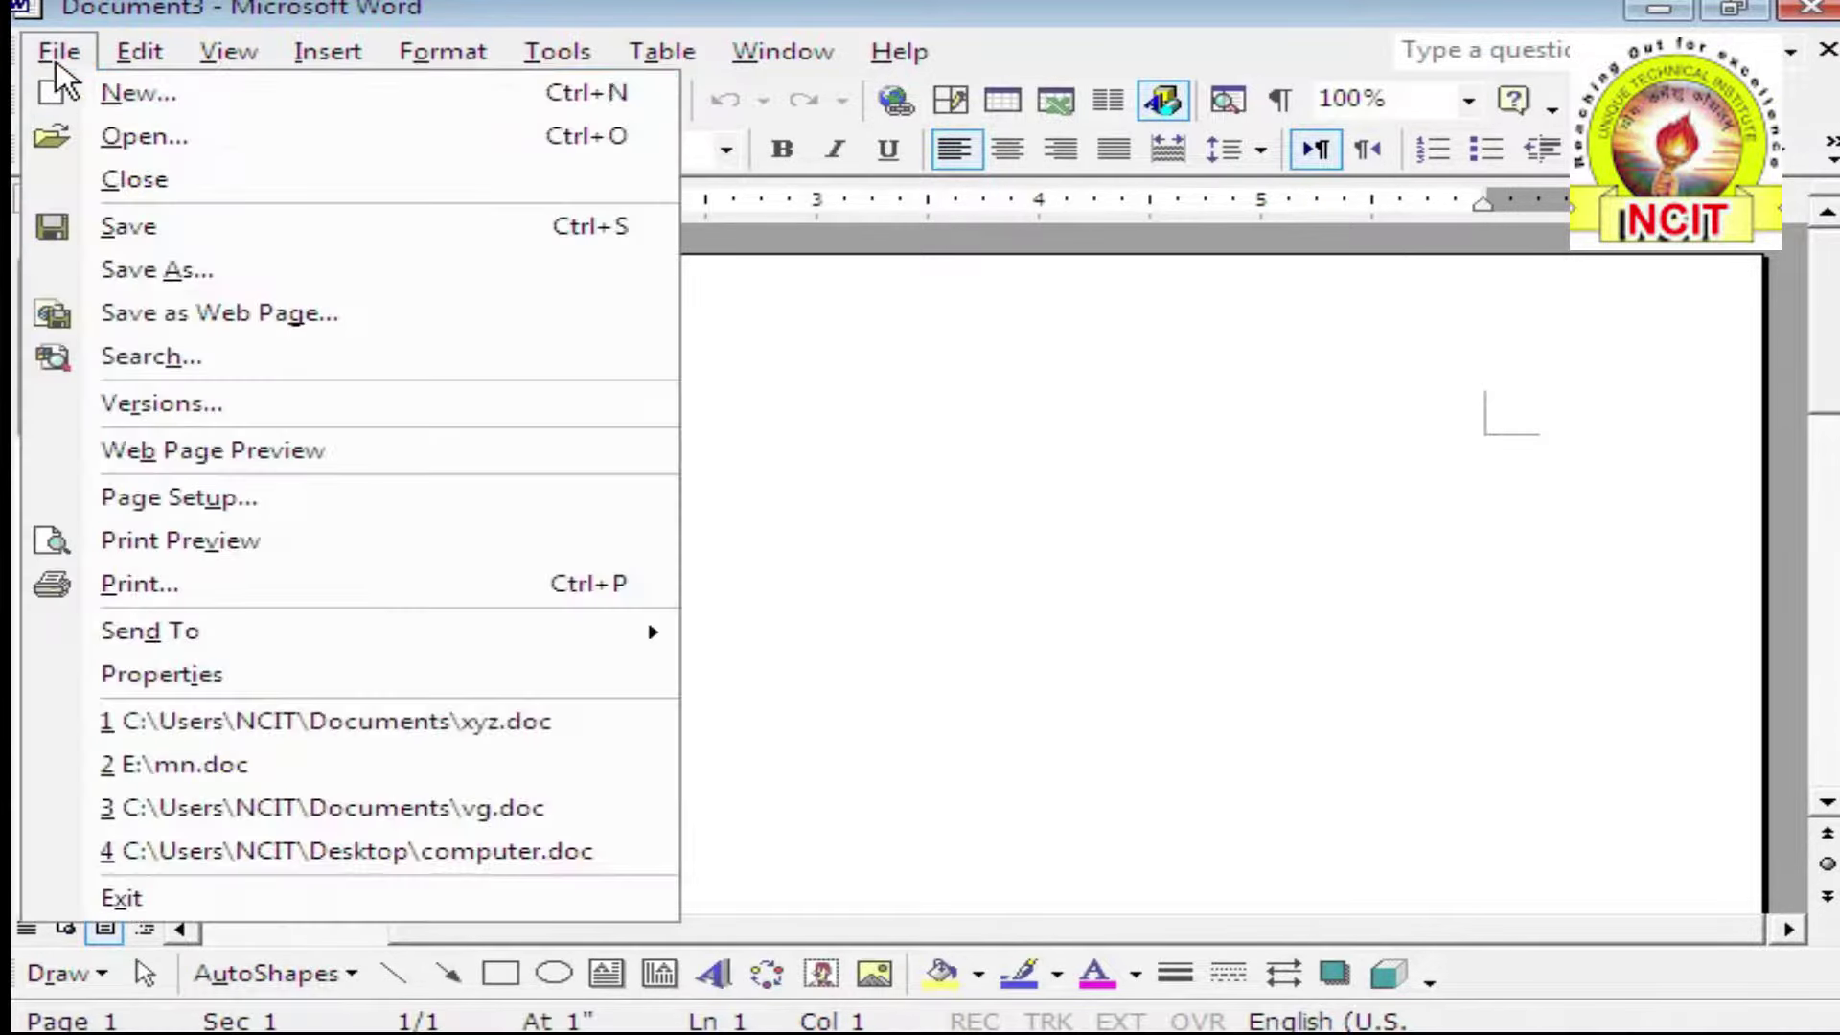
{"action": "left_click", "coordinate": [98, 179]}
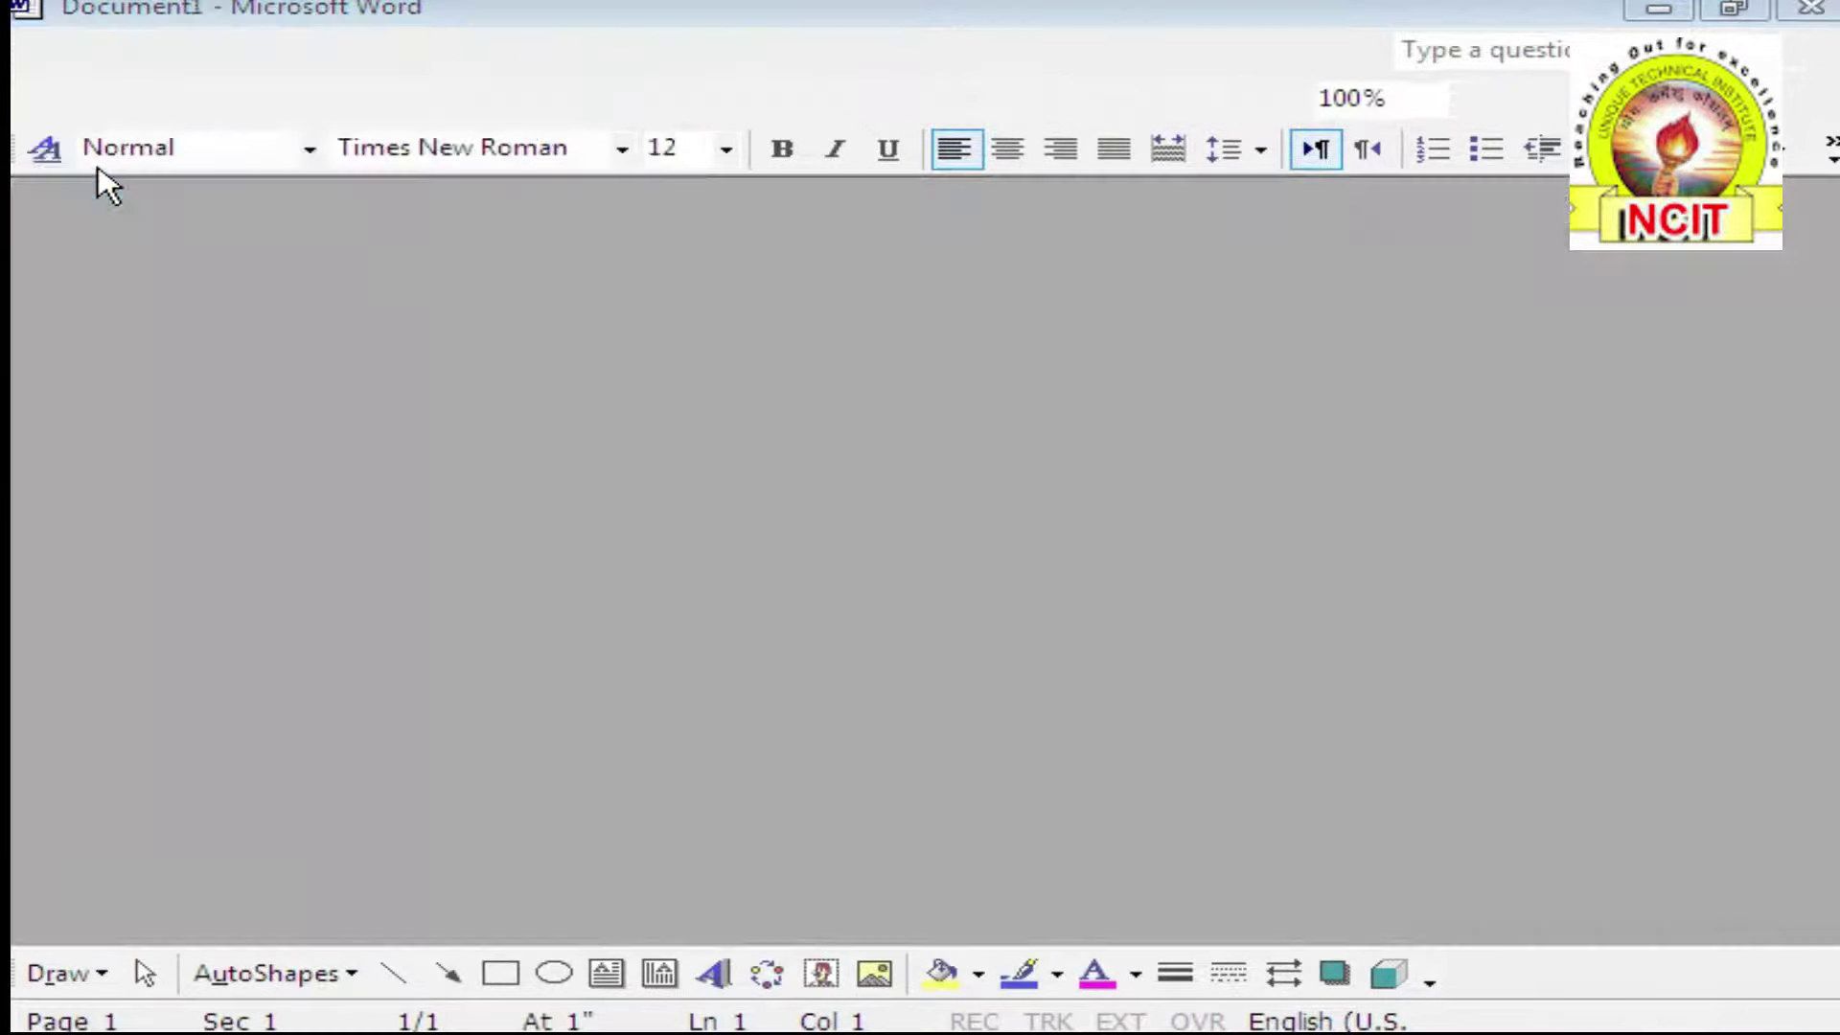
{"action": "left_click", "coordinate": [422, 544]}
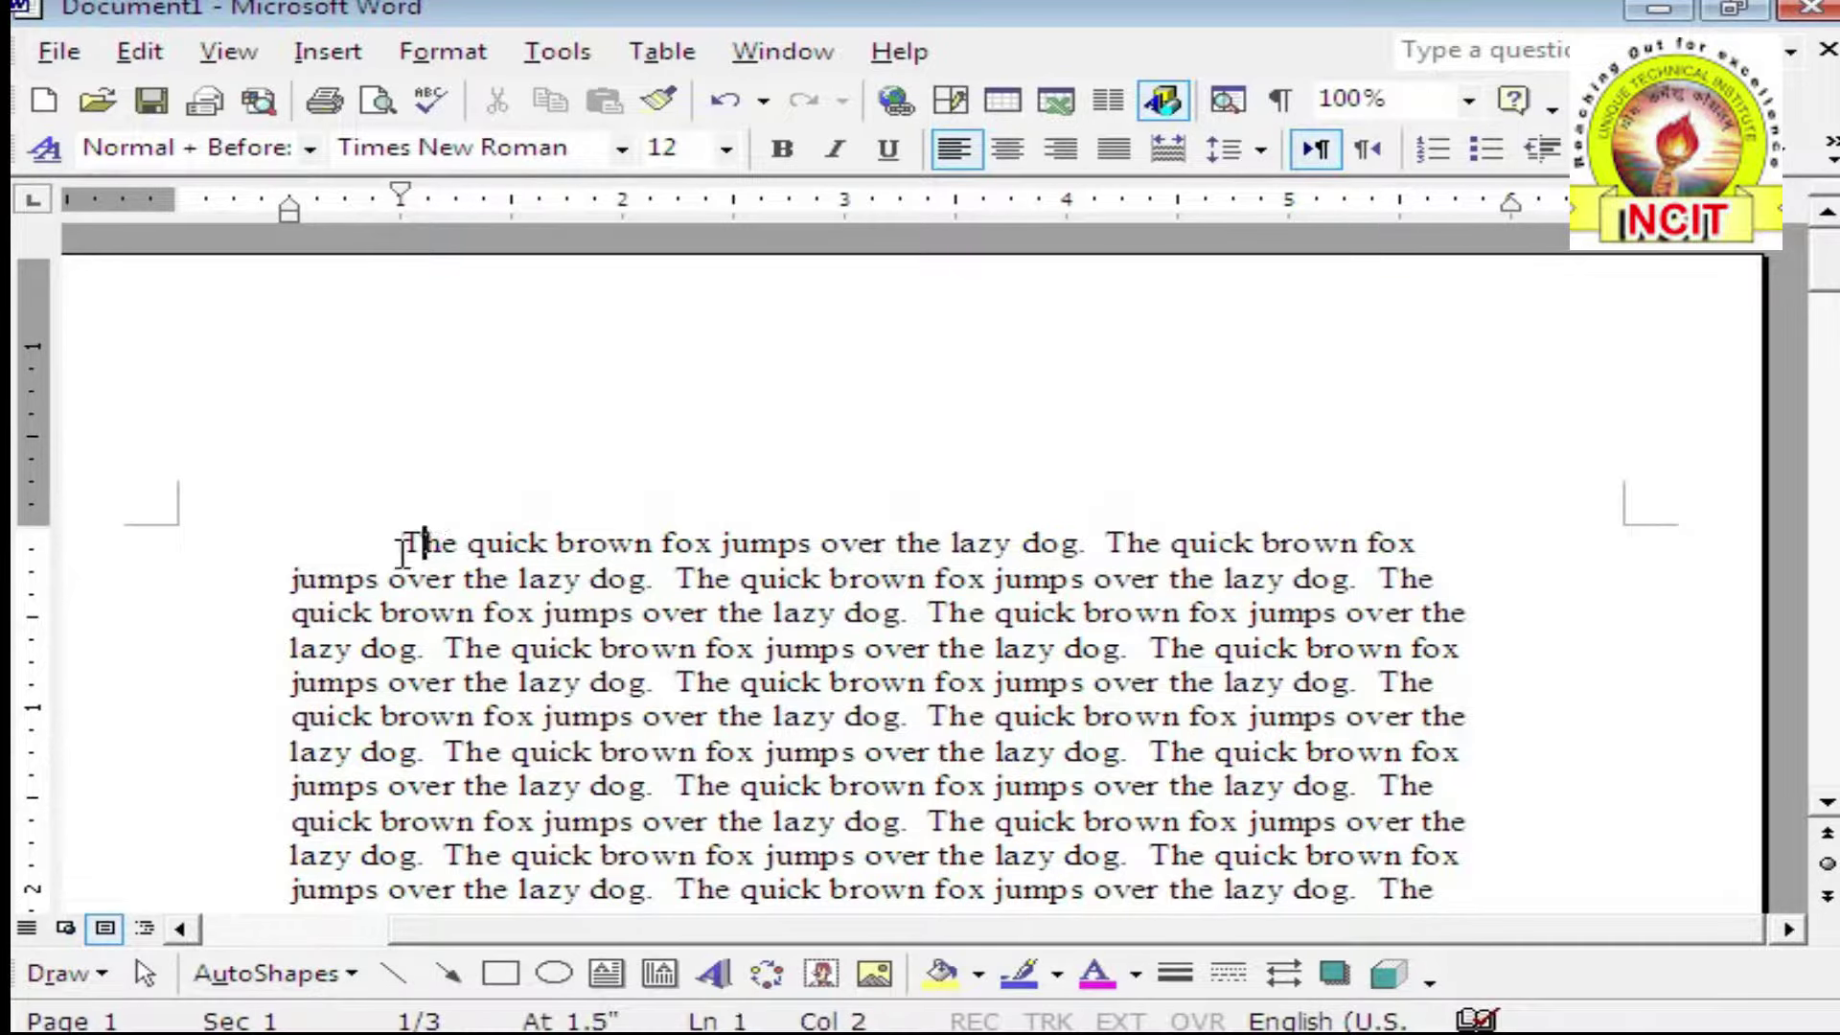
{"action": "left_click", "coordinate": [43, 104]}
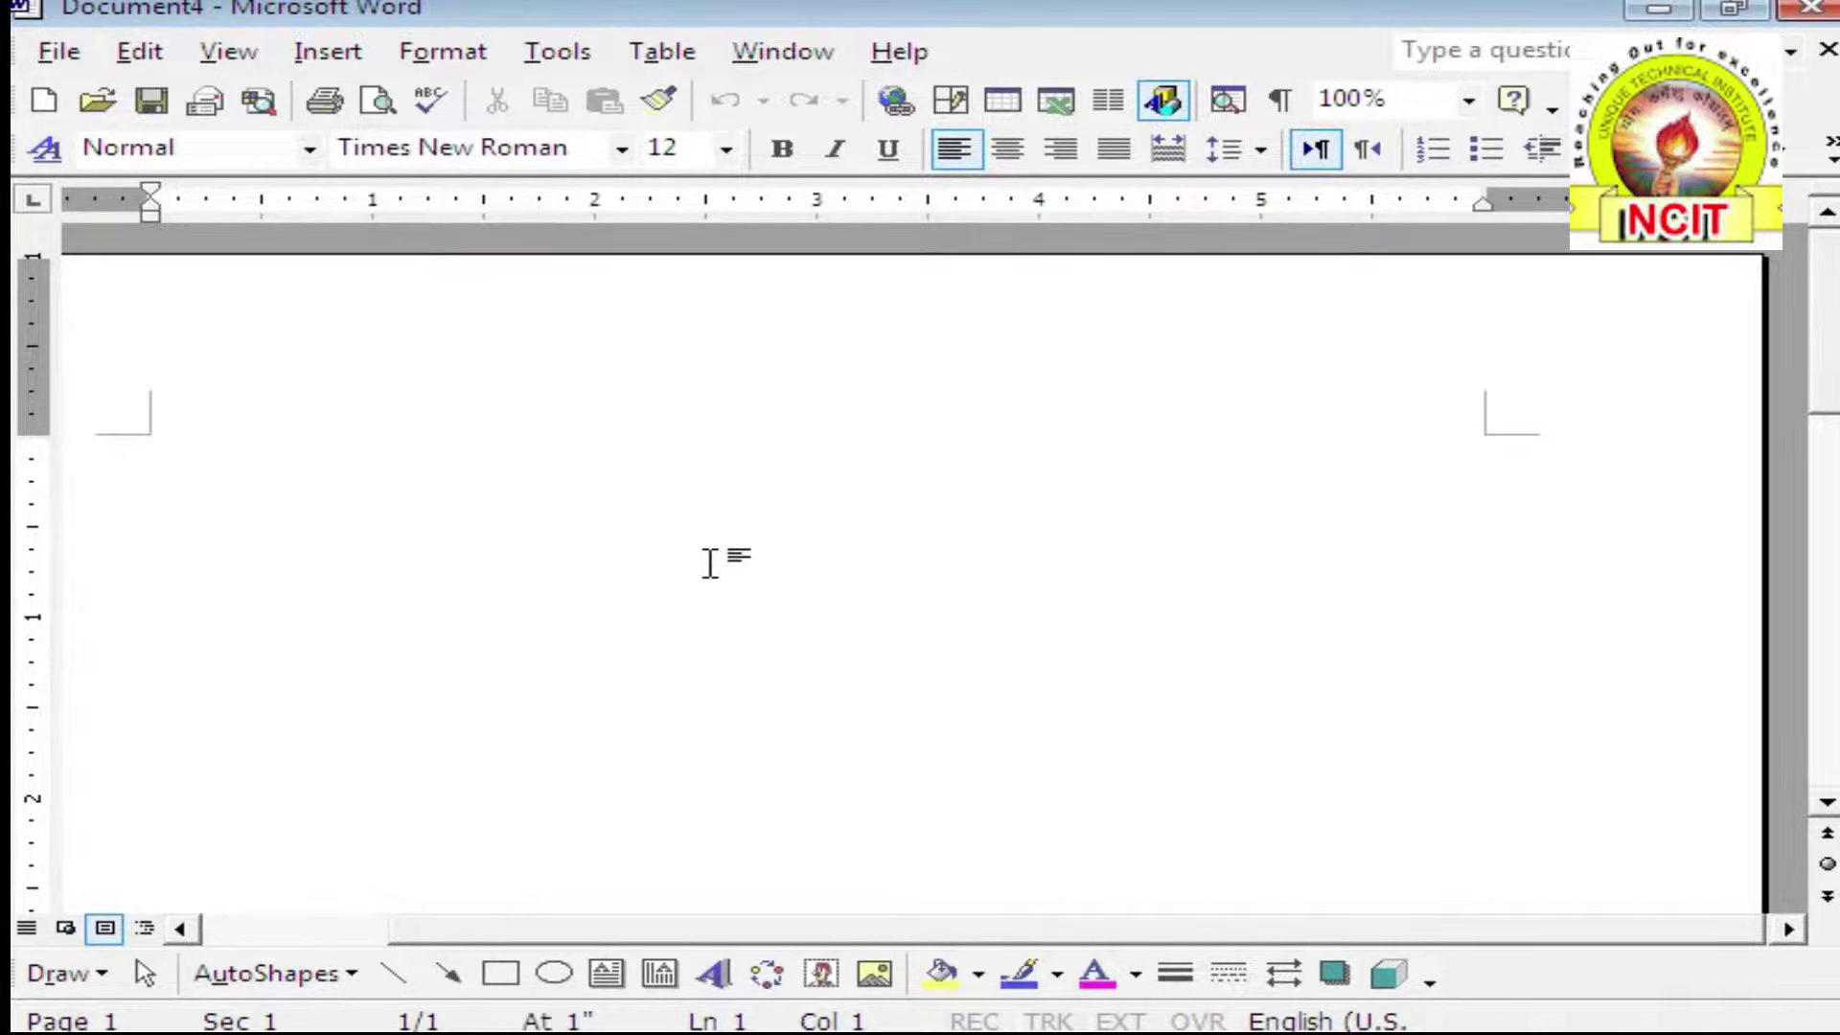
Fill Document4 with fox sample paragraphs using =rand(10,10)
{"action": "type", "text": "=ran"}
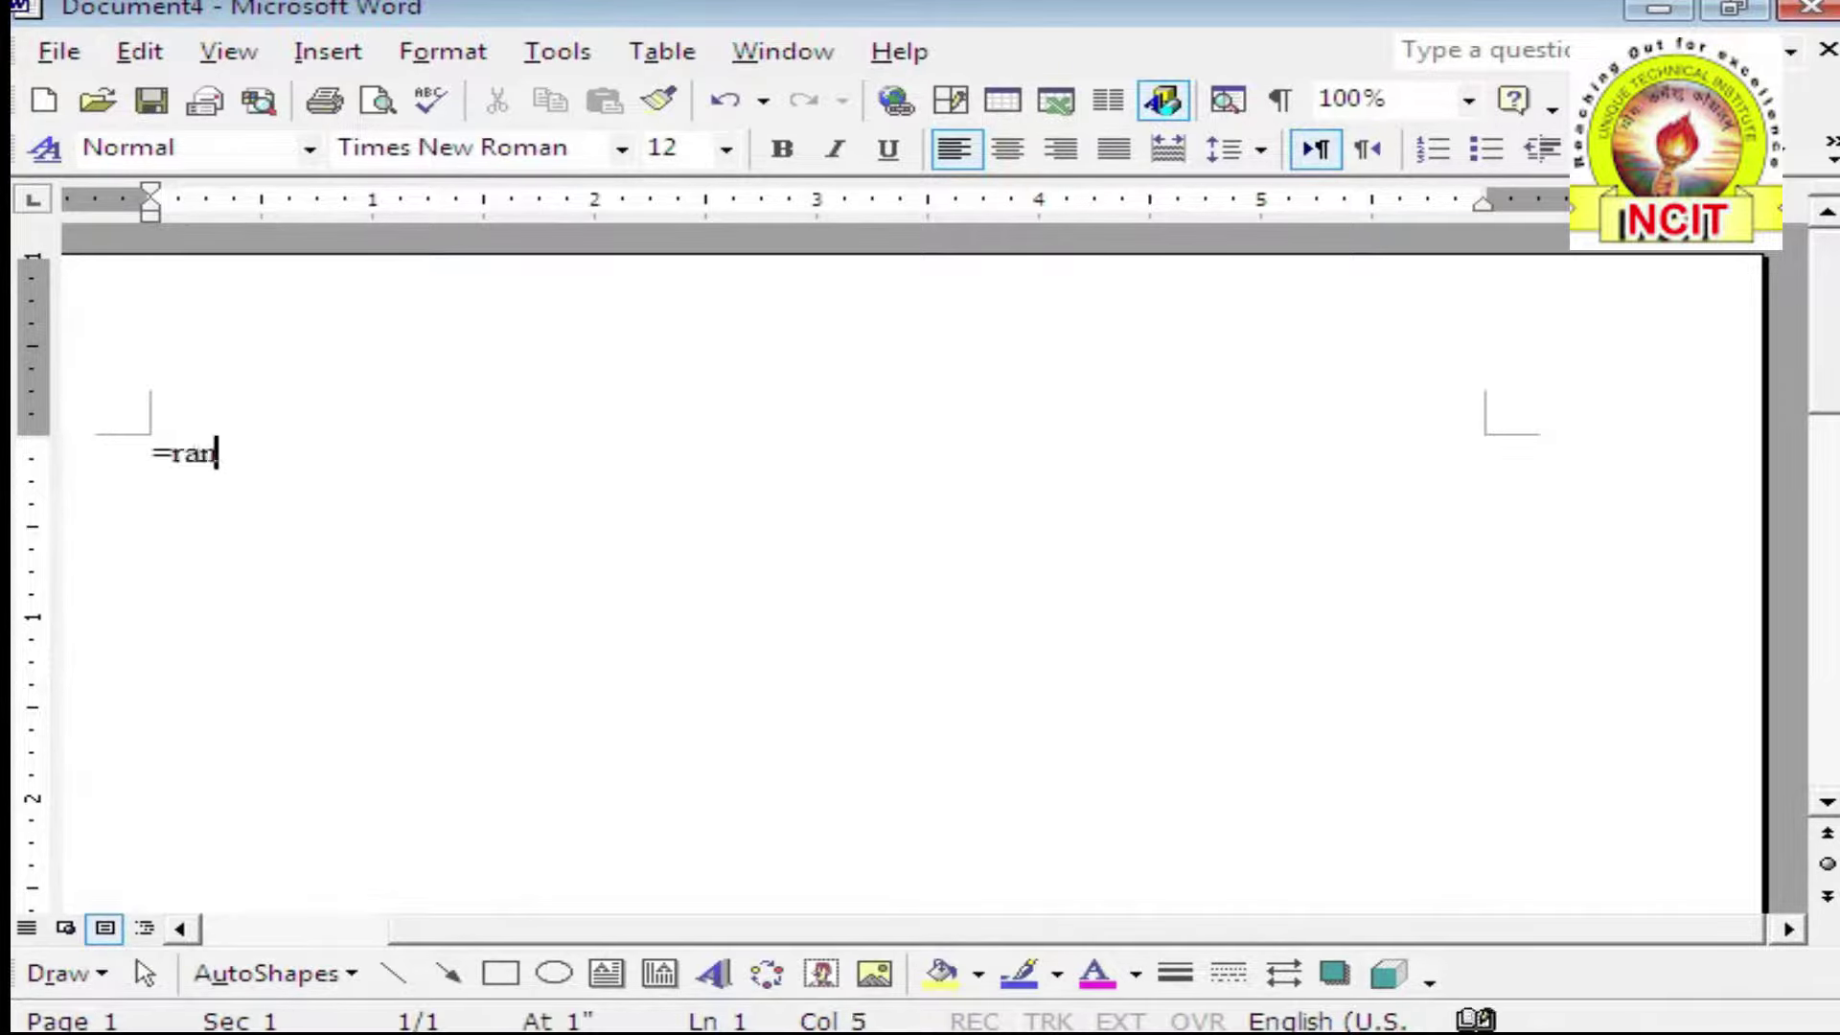
{"action": "type", "text": "d(10,"}
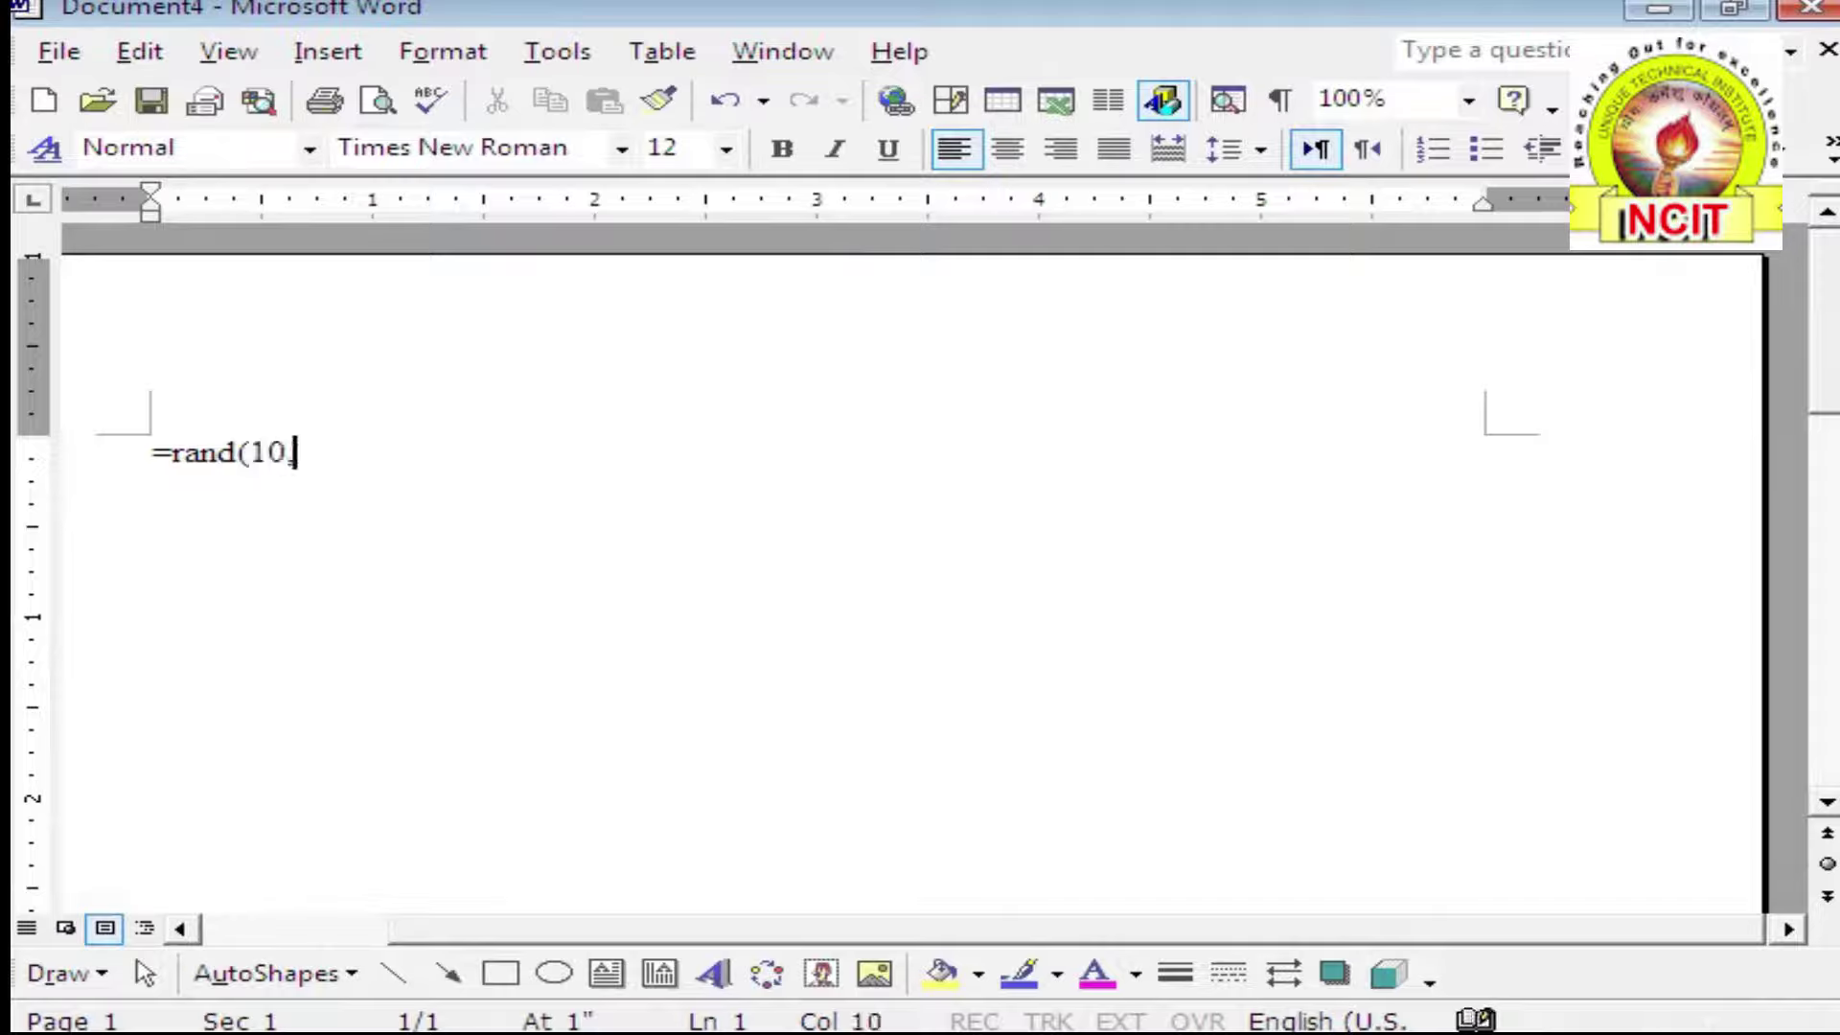
{"action": "type", "text": "10"}
{"action": "type", "text": "0"}
{"action": "key", "text": "BackSpace"}
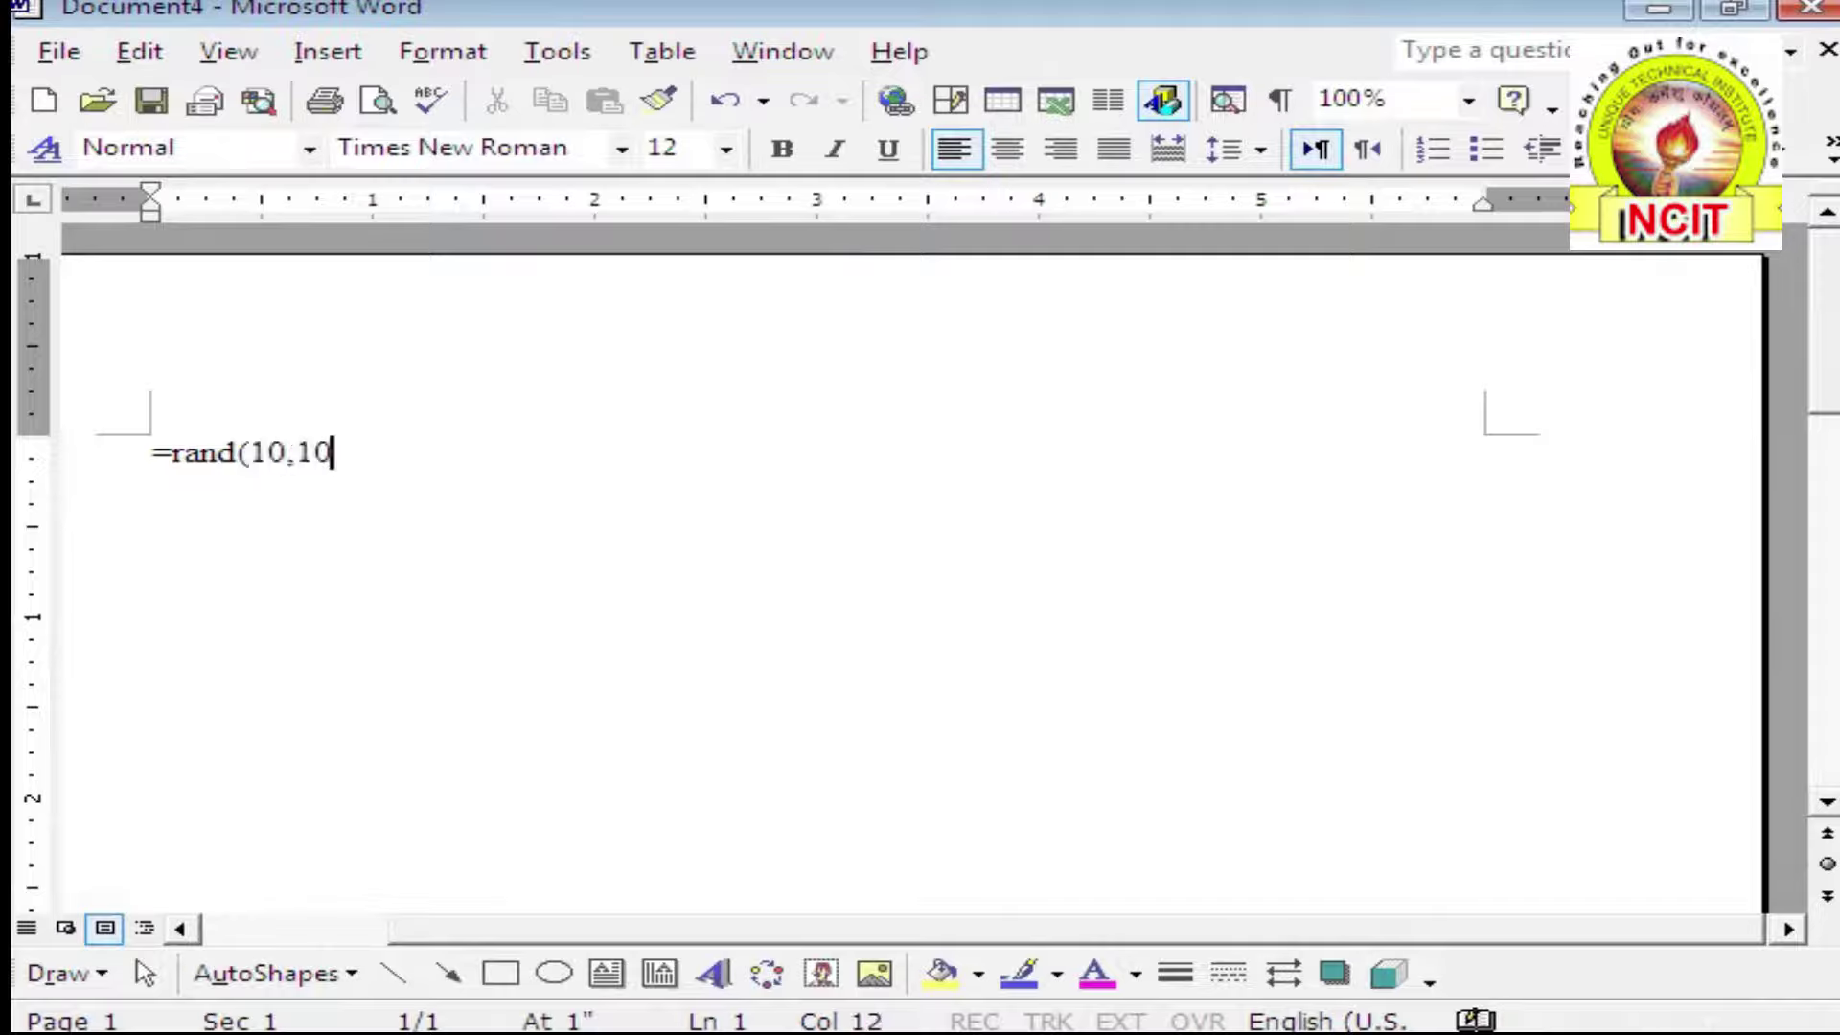
{"action": "type", "text": ")"}
{"action": "key", "text": "Return"}
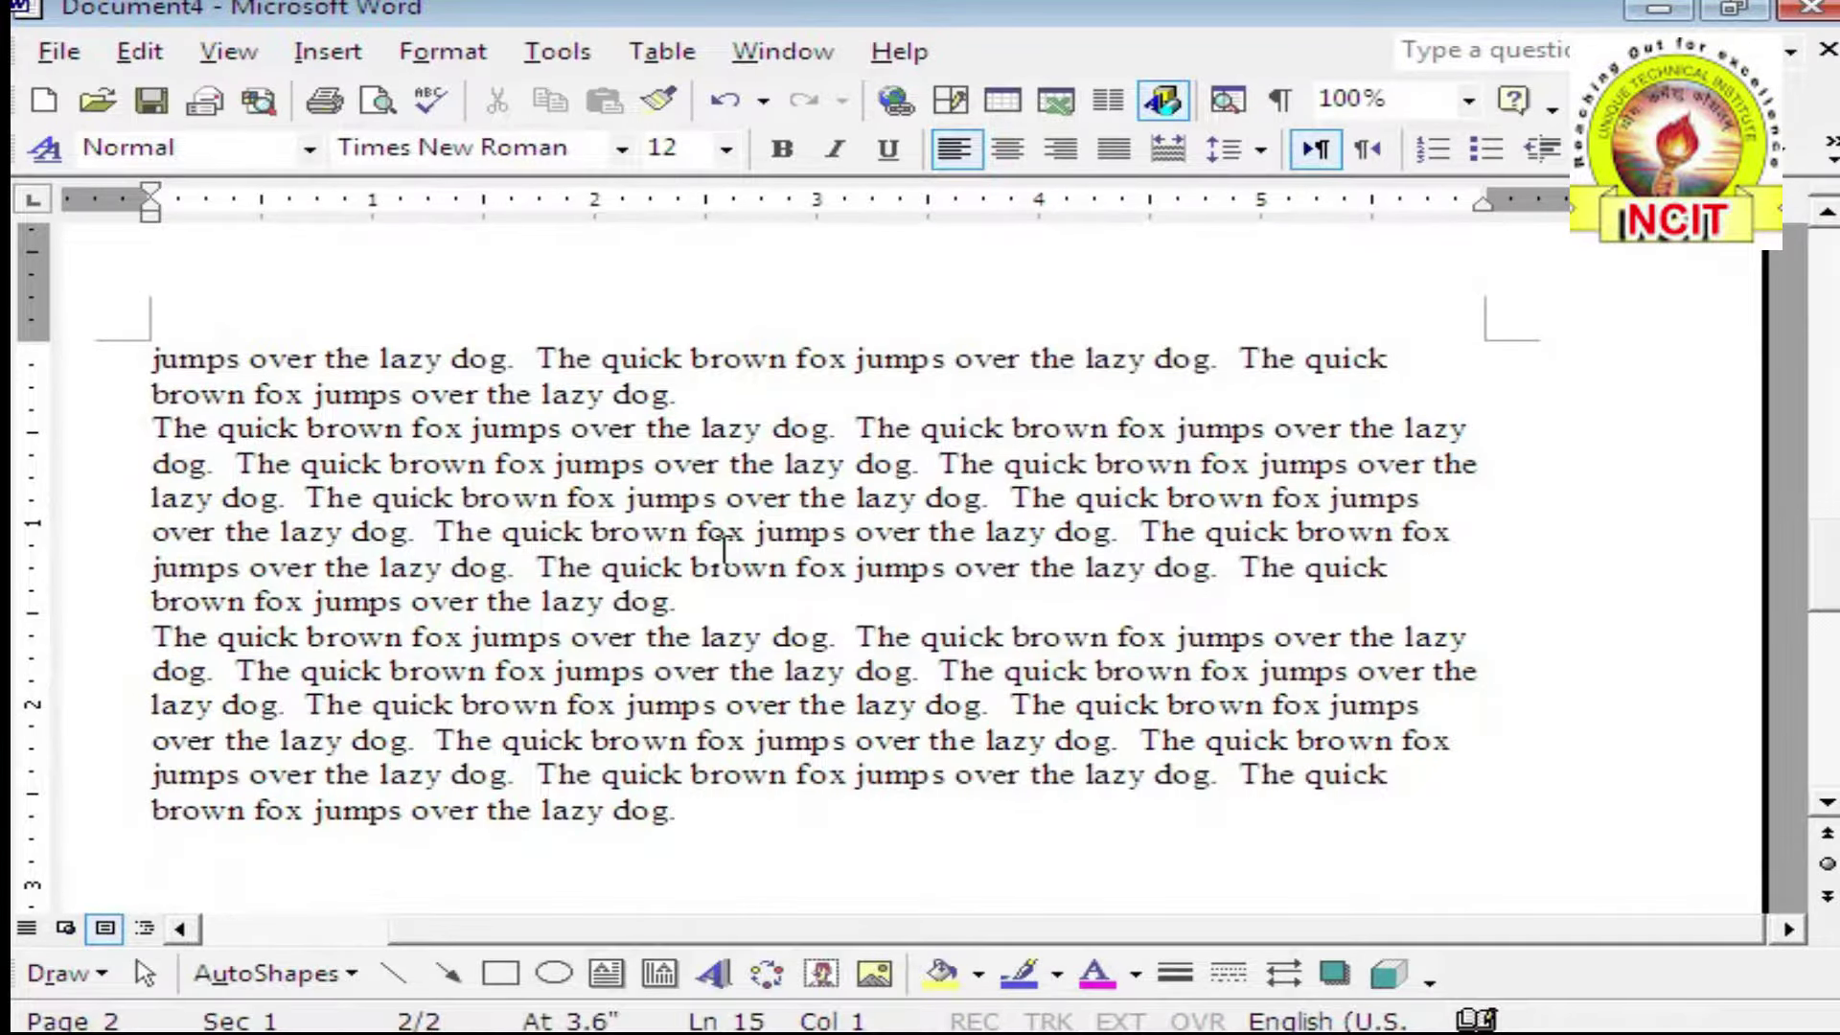
Return to the top of page 1 and place the cursor after the first paragraph
{"action": "scroll", "coordinate": [725, 550], "scroll_direction": "up", "scroll_amount": 3}
{"action": "scroll", "coordinate": [725, 550], "scroll_direction": "up", "scroll_amount": 5}
{"action": "scroll", "coordinate": [724, 550], "scroll_direction": "up", "scroll_amount": 6}
{"action": "scroll", "coordinate": [725, 551], "scroll_direction": "up", "scroll_amount": 6}
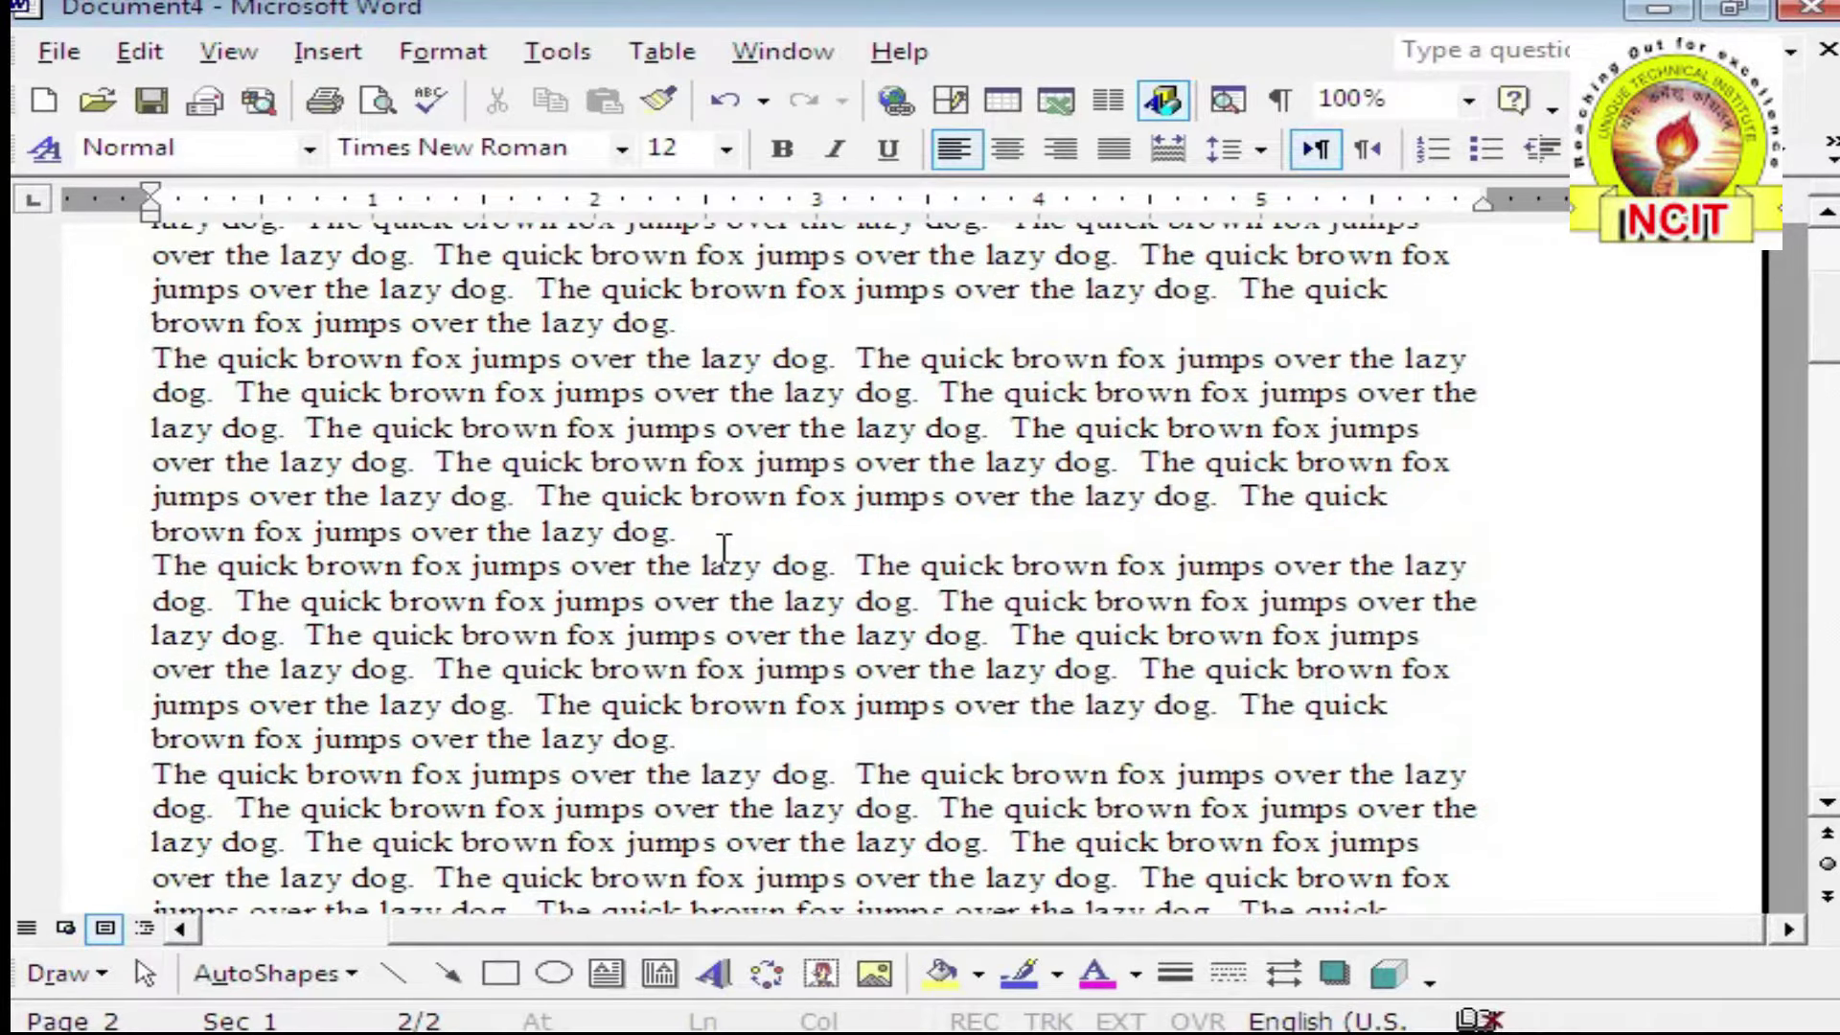
{"action": "scroll", "coordinate": [724, 548], "scroll_direction": "up", "scroll_amount": 6}
{"action": "left_click", "coordinate": [759, 615]}
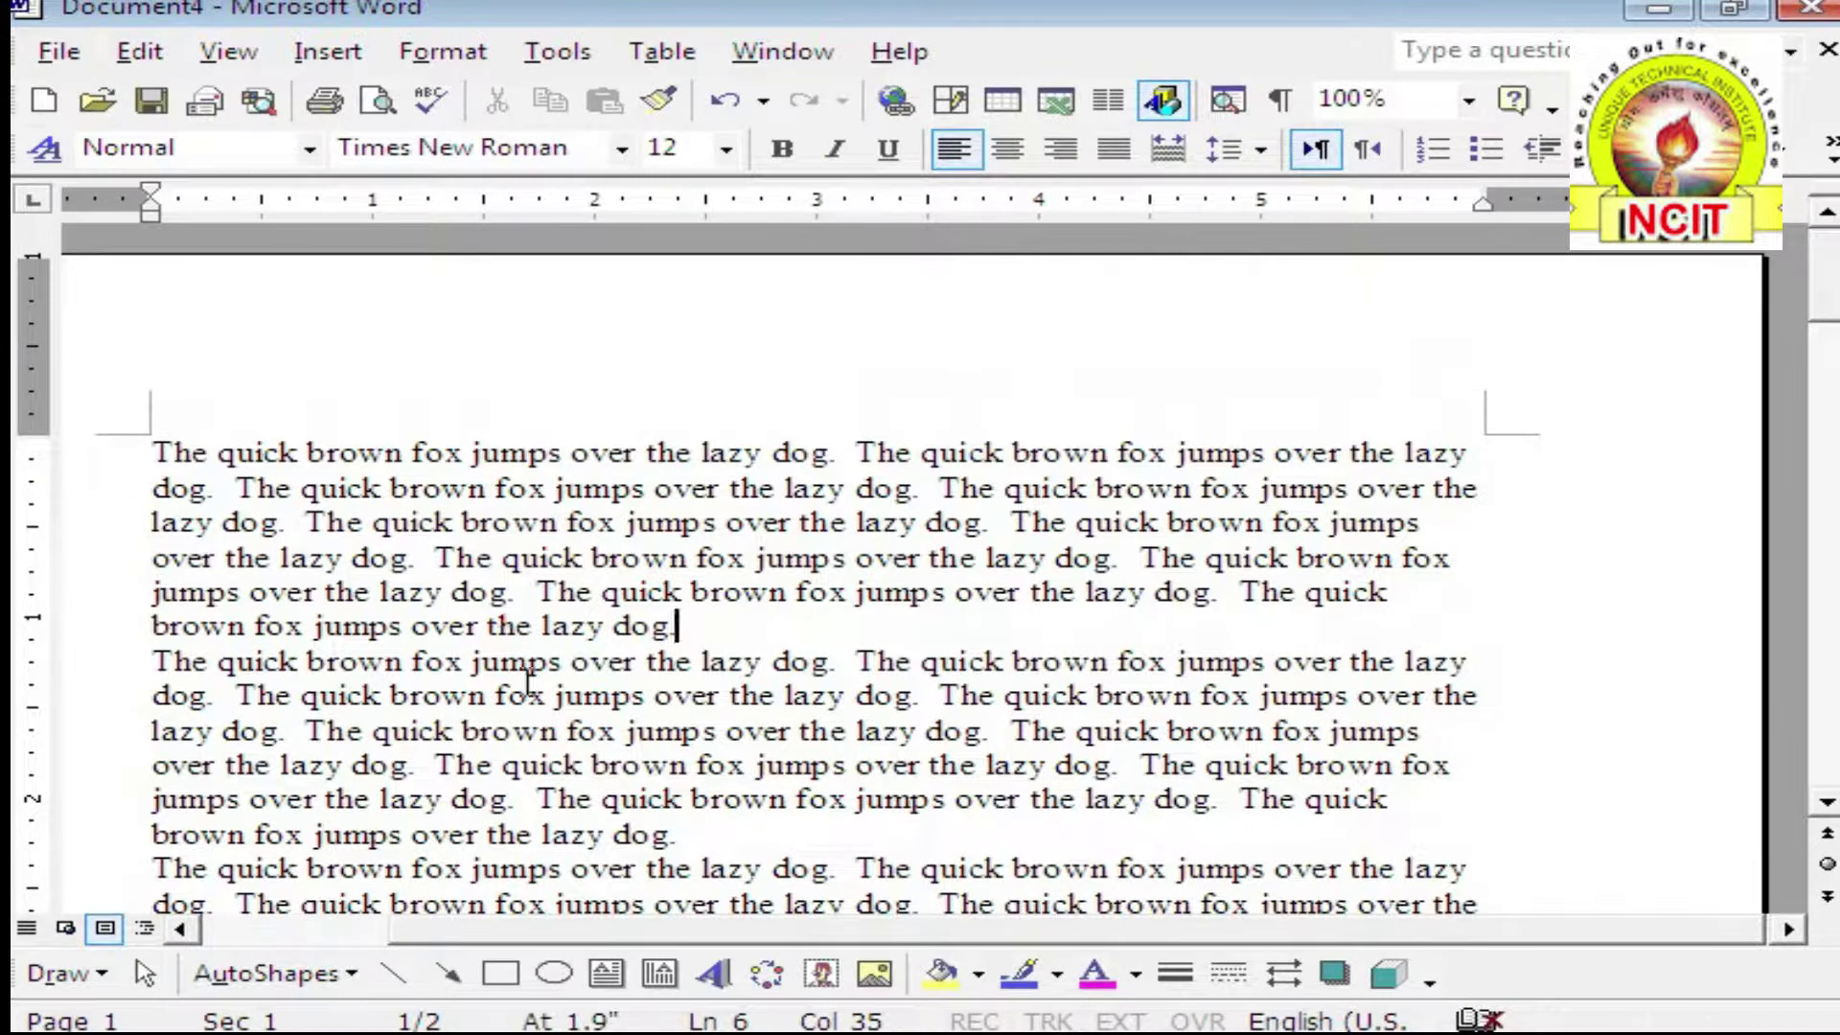
Start a Save As for the untitled document, proposing 'The quick brown fox jumps over the lazy do1.doc'
{"action": "left_click", "coordinate": [59, 52]}
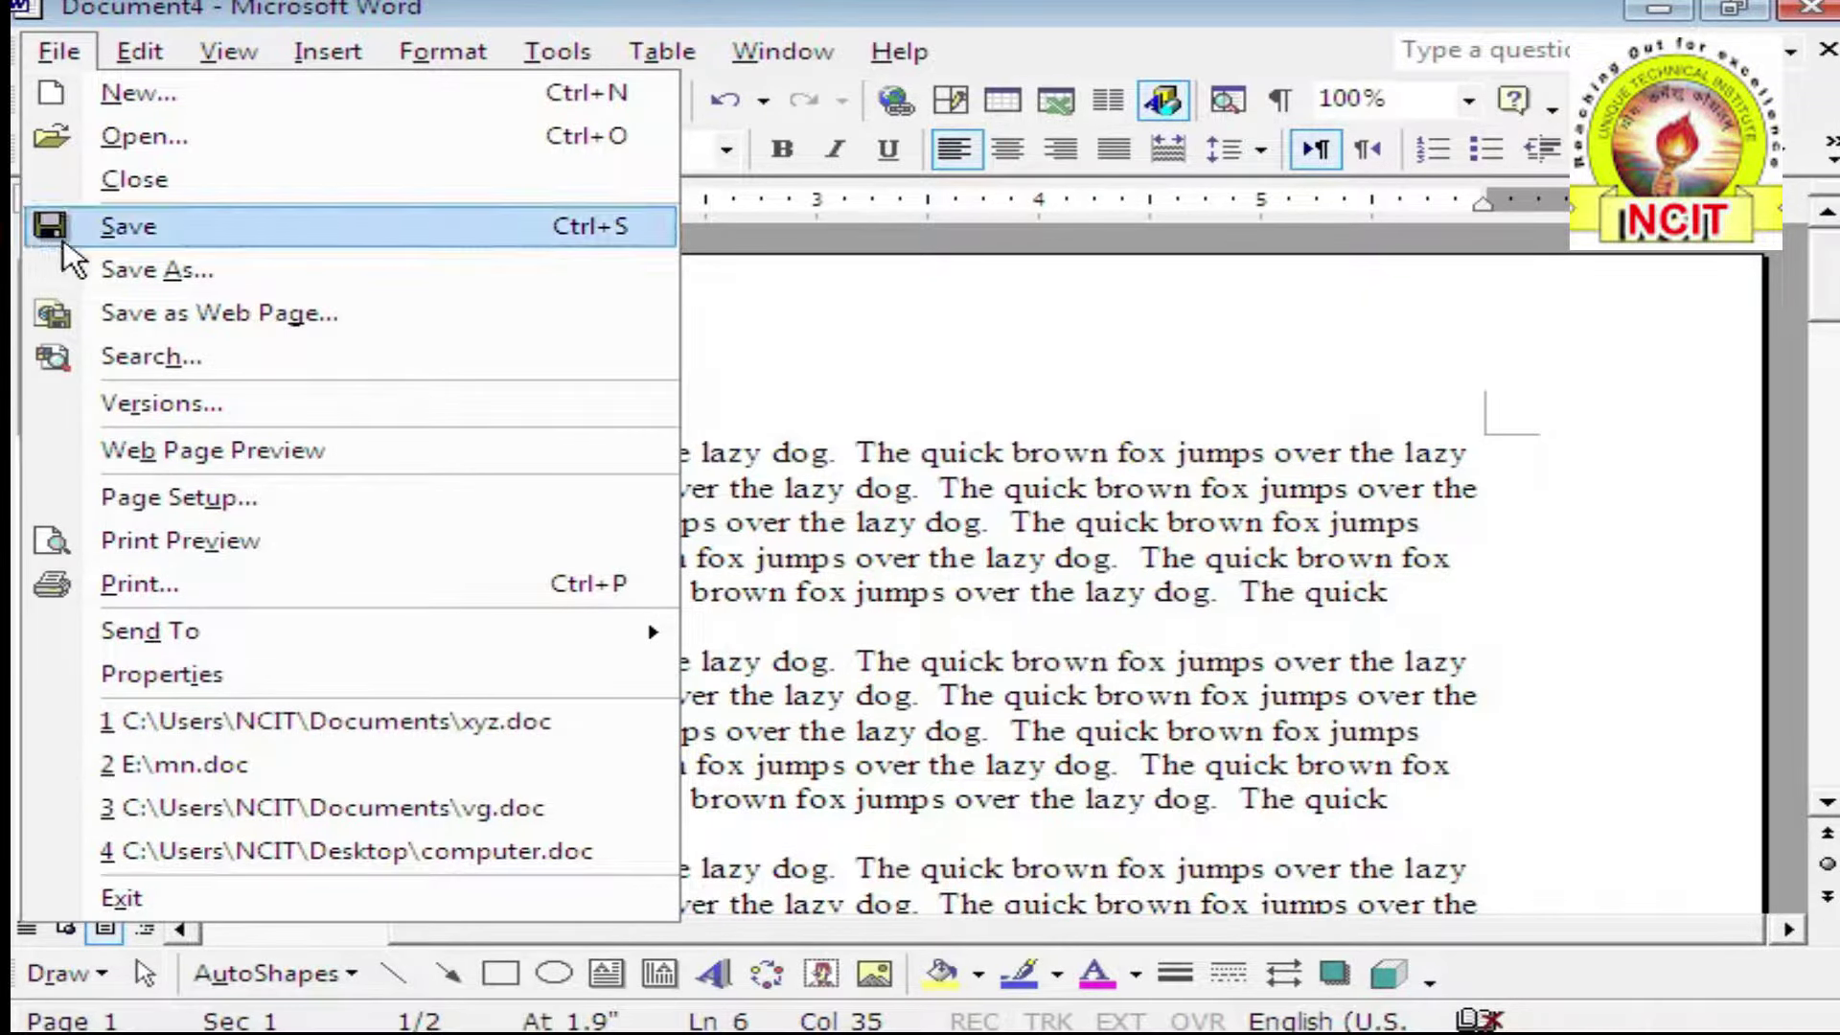
{"action": "left_click", "coordinate": [993, 558]}
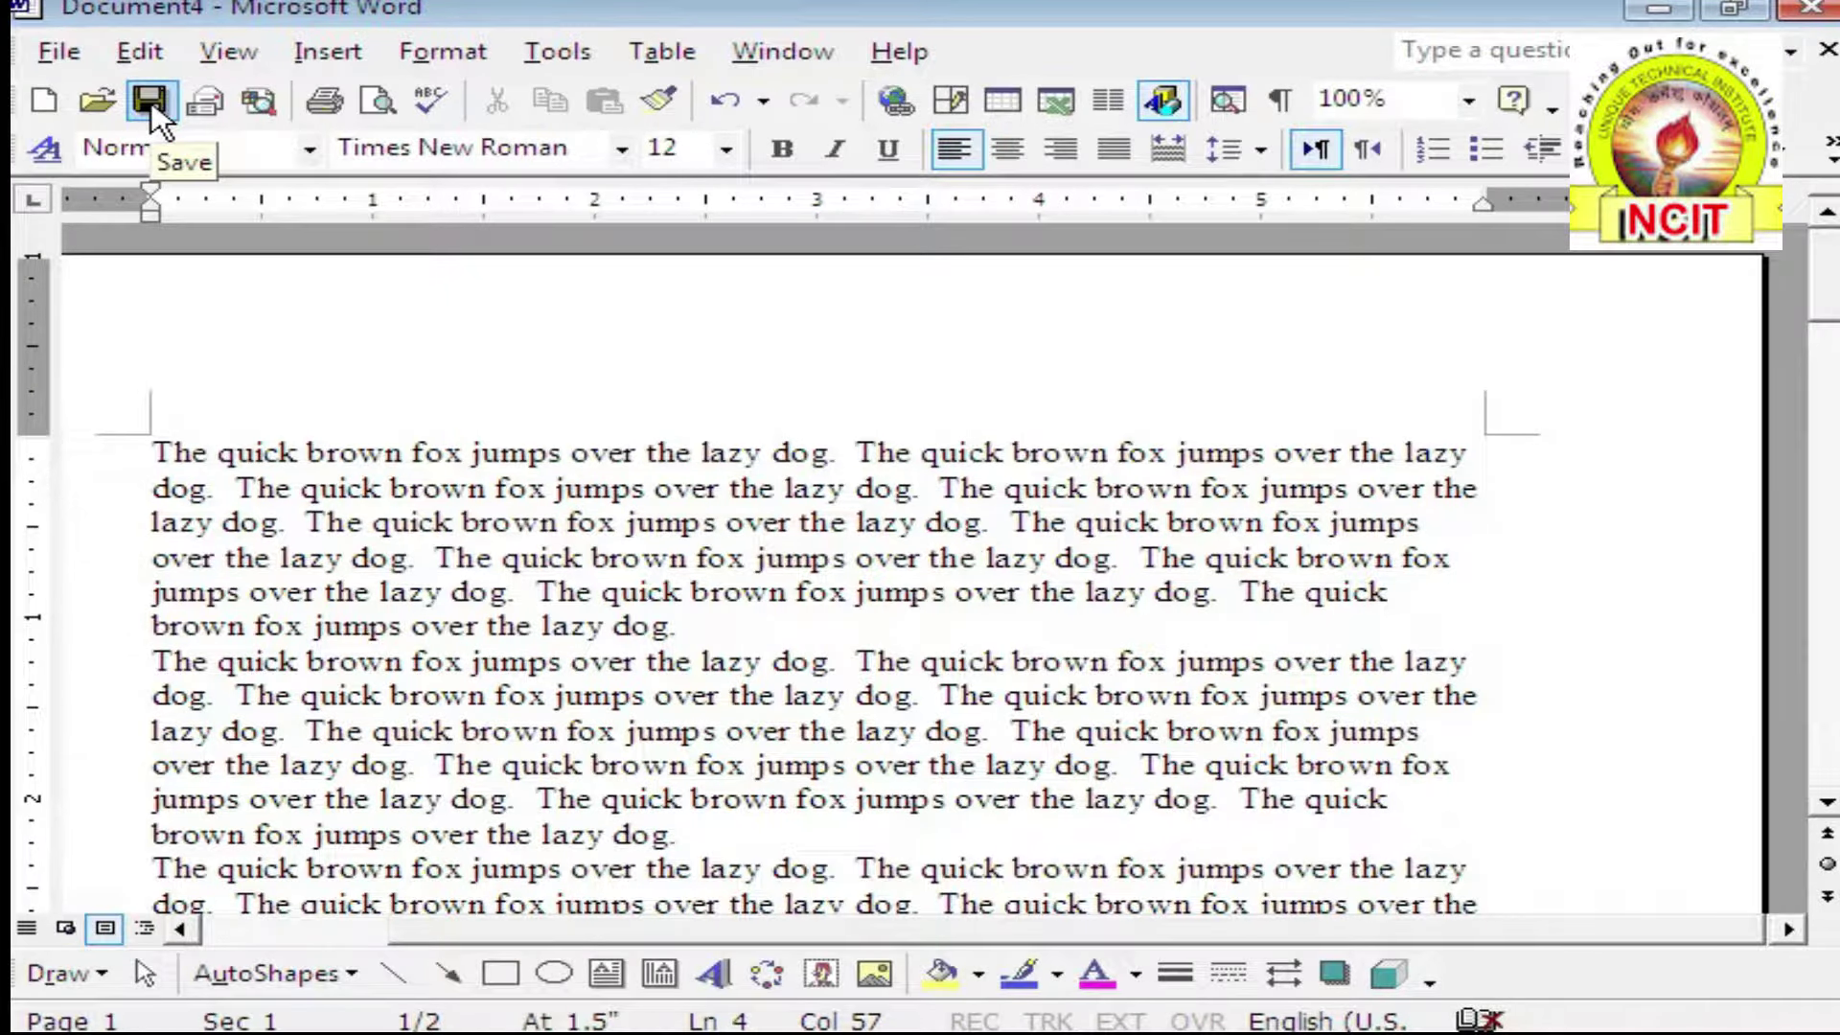
{"action": "left_click", "coordinate": [58, 55]}
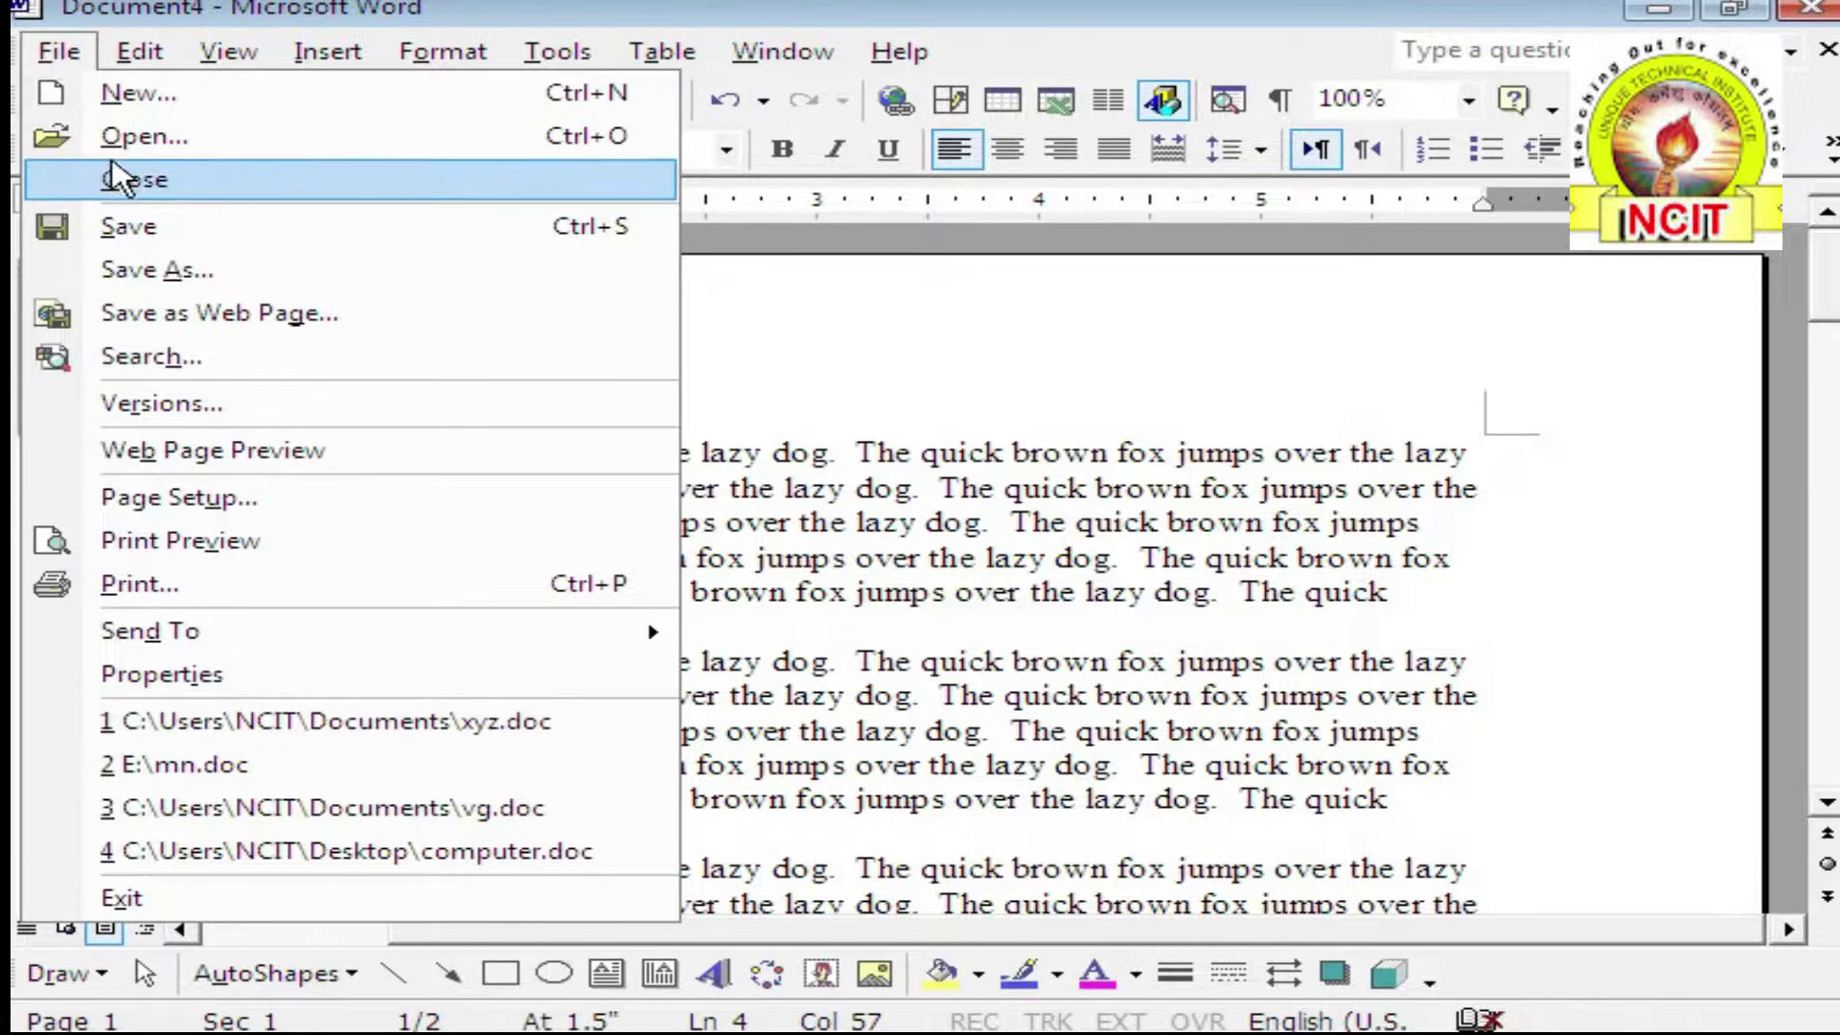
{"action": "left_click", "coordinate": [148, 230]}
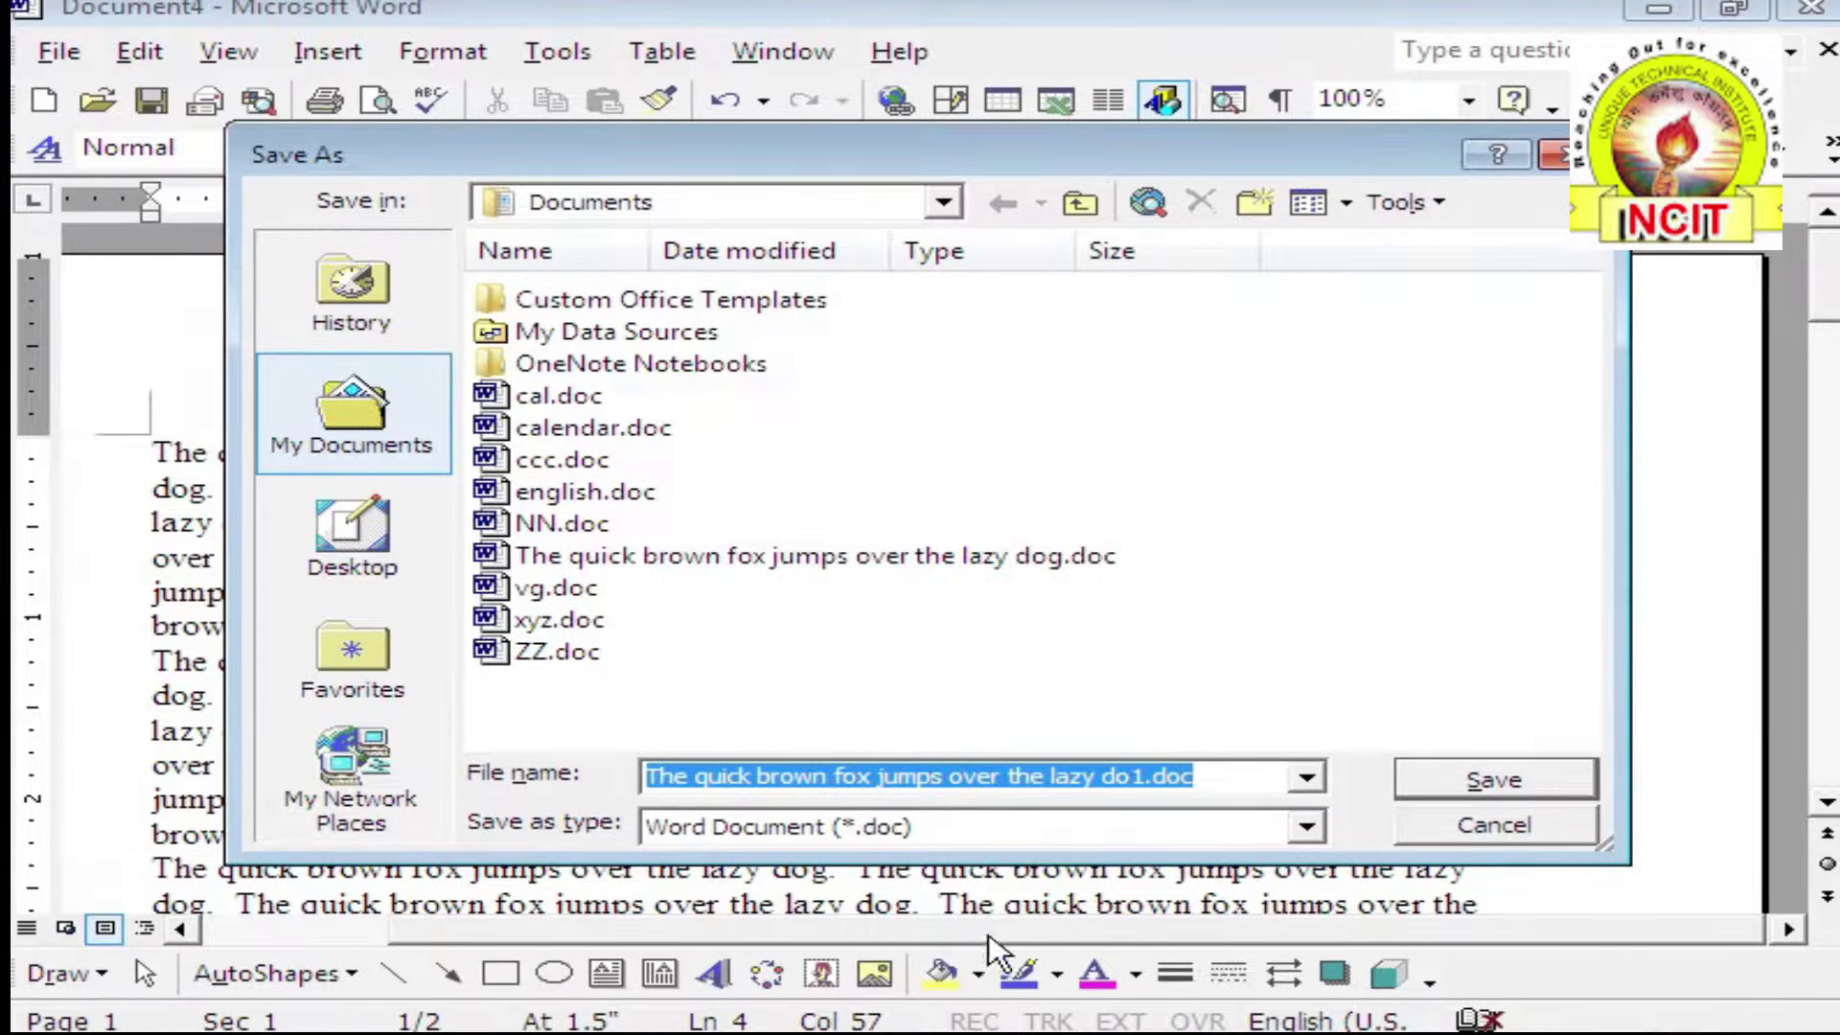
Pick Local Disk (D:) as the save location, replace the name with english, and save
{"action": "left_click", "coordinate": [1204, 777]}
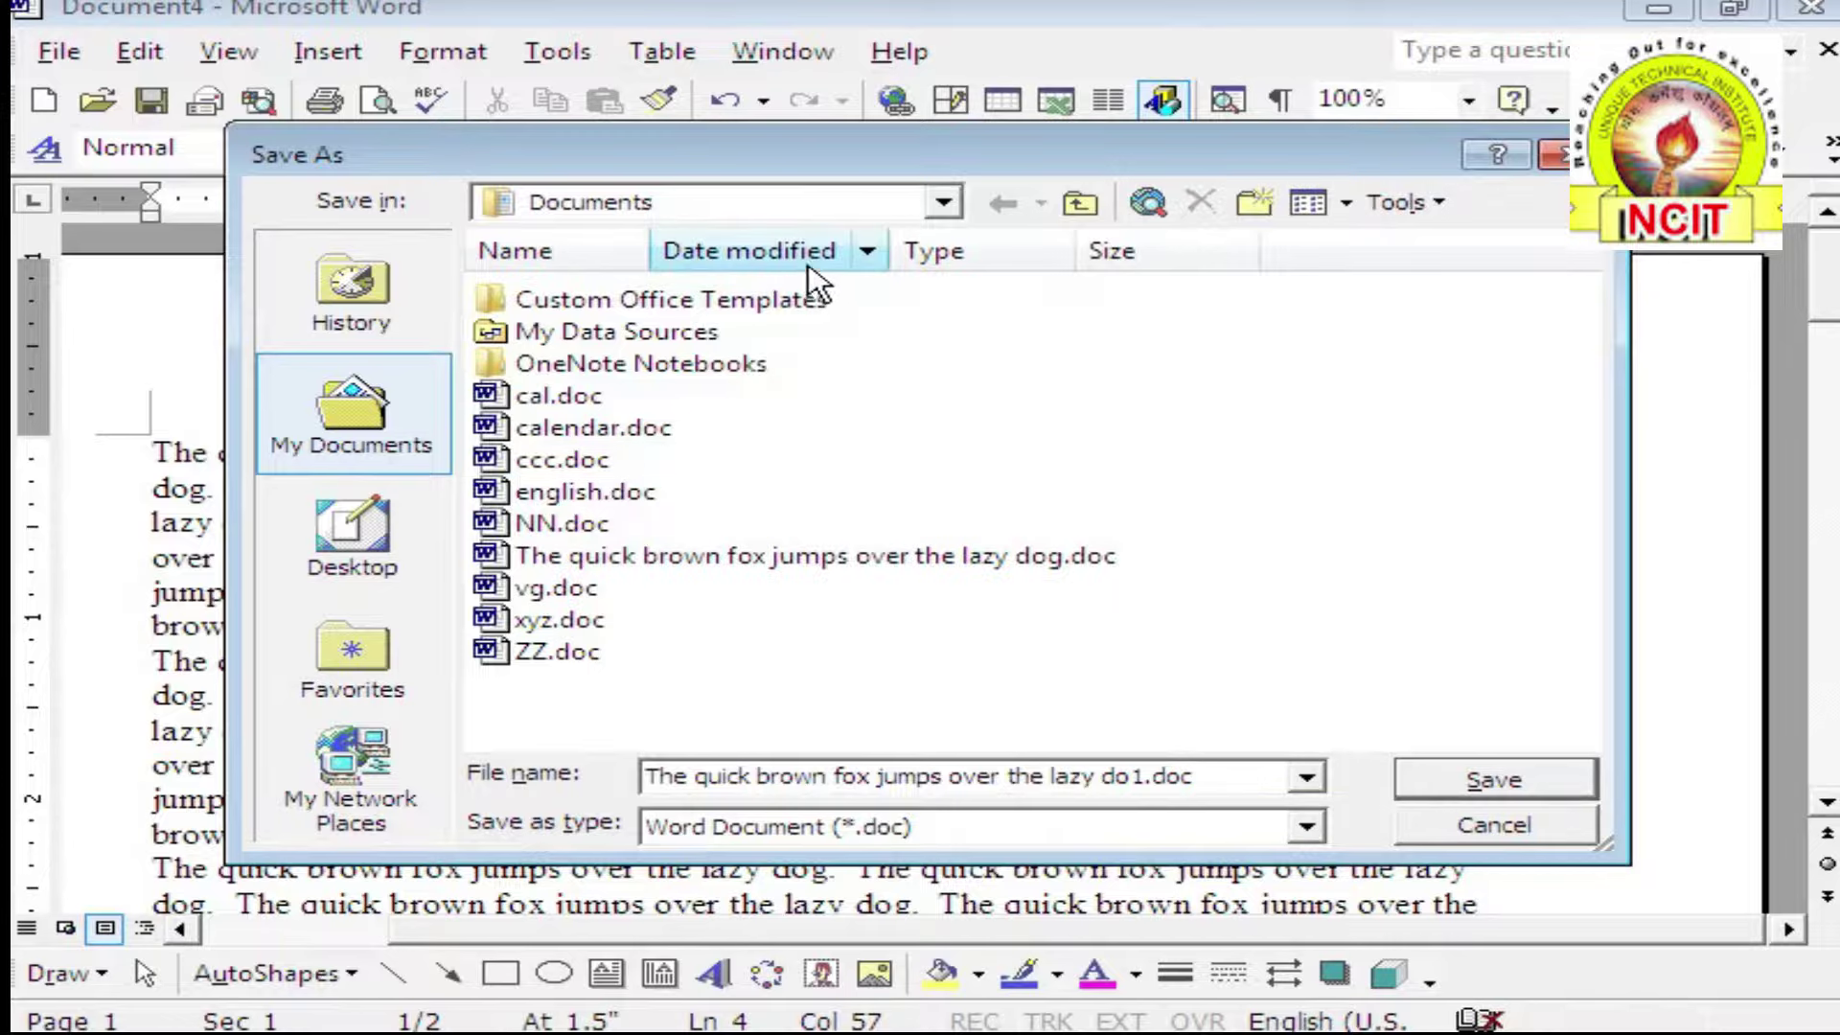
{"action": "left_click", "coordinate": [776, 203]}
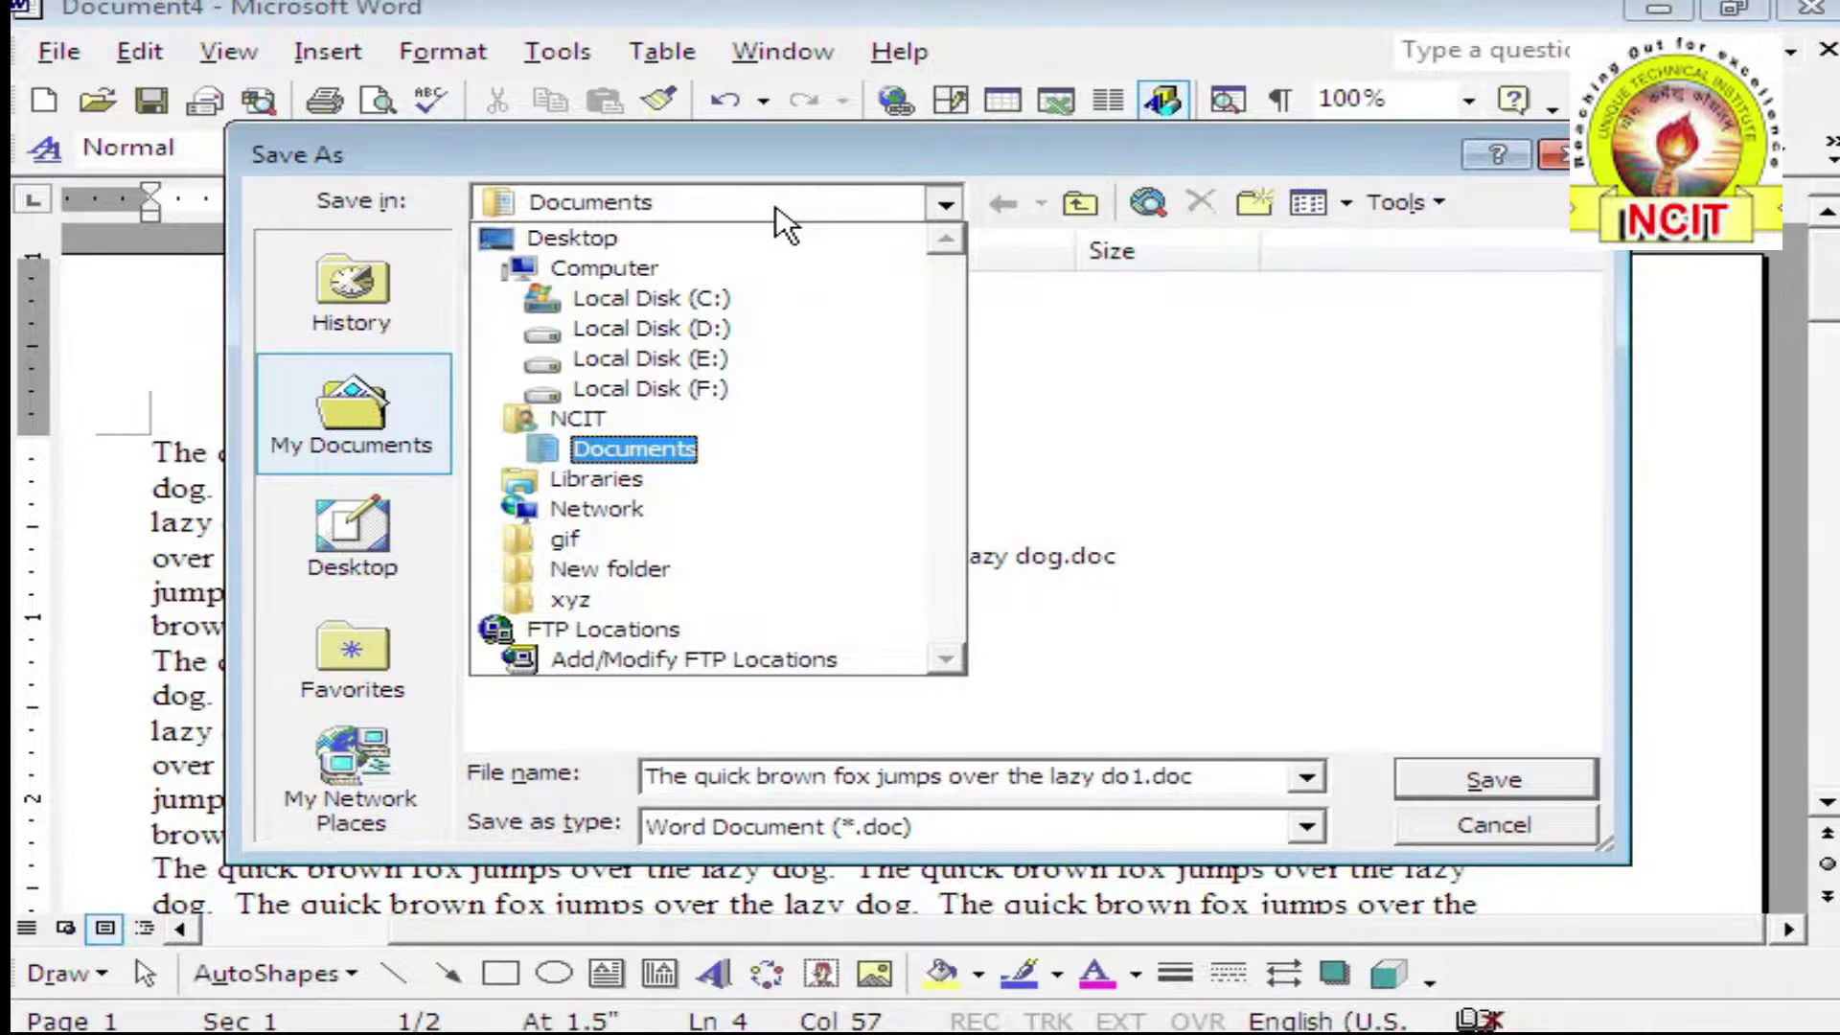
{"action": "left_click", "coordinate": [778, 205]}
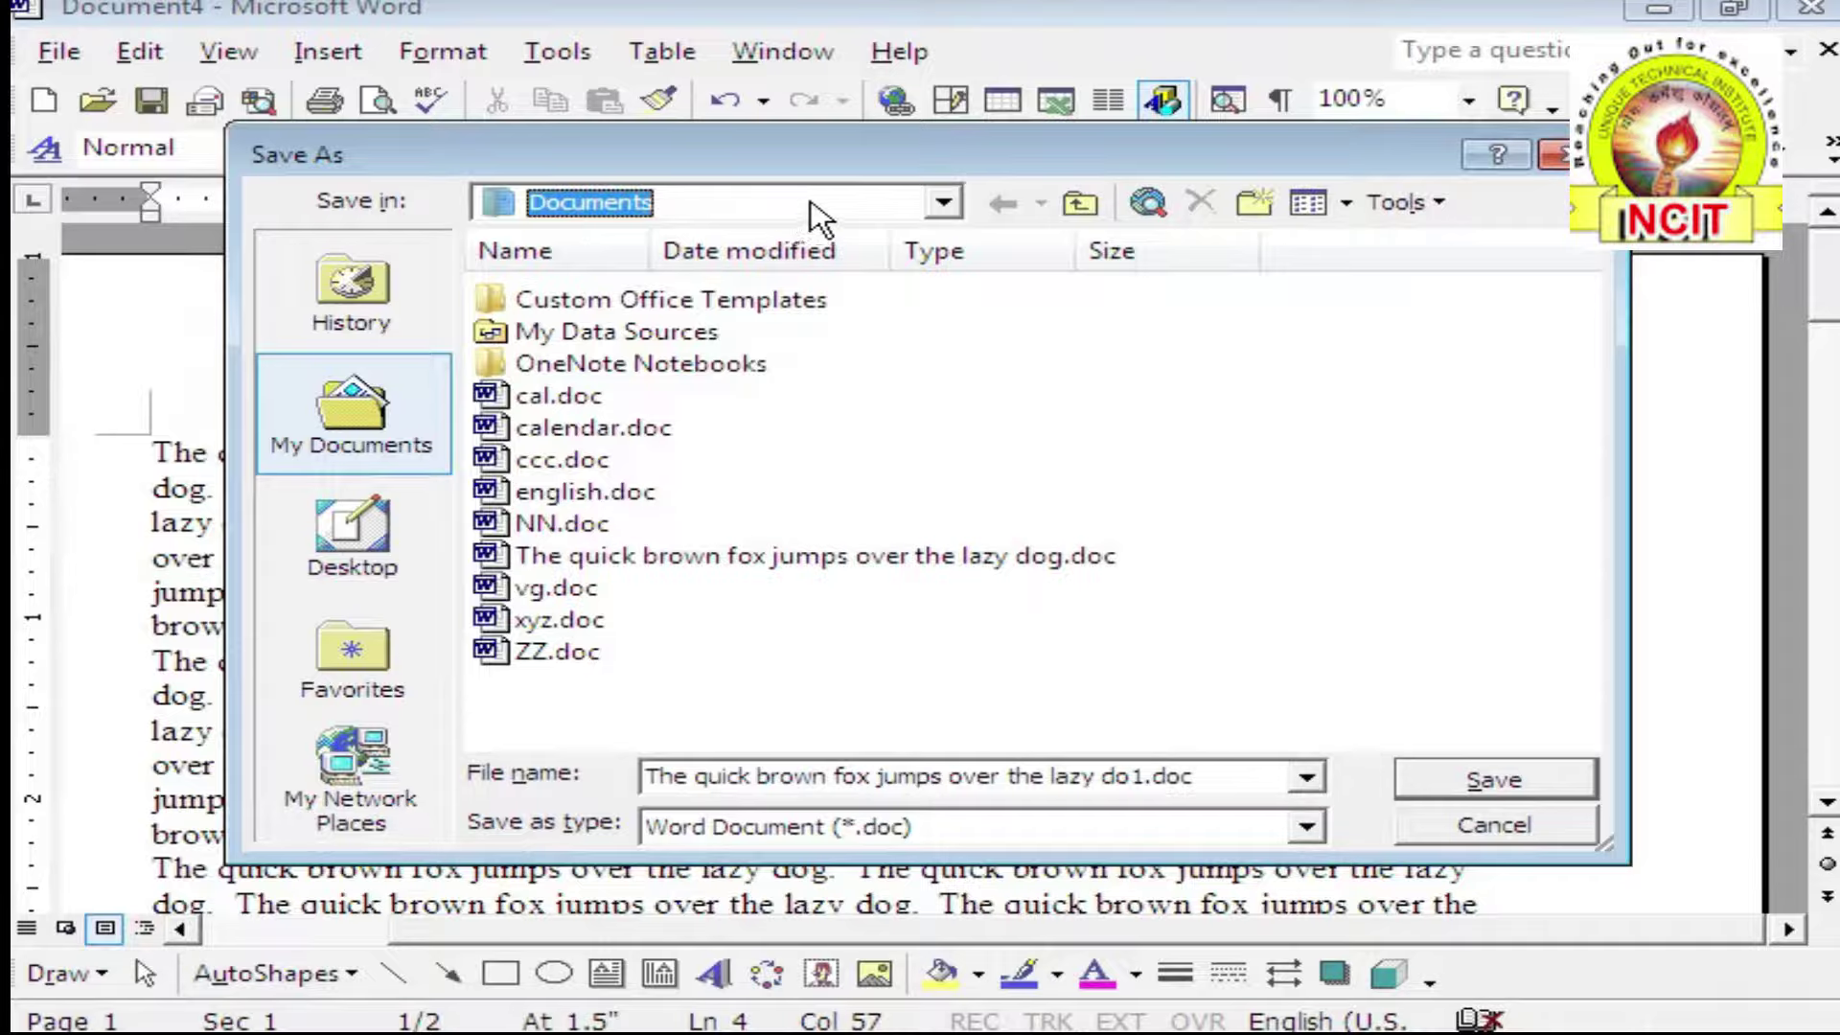
{"action": "left_click", "coordinate": [942, 203]}
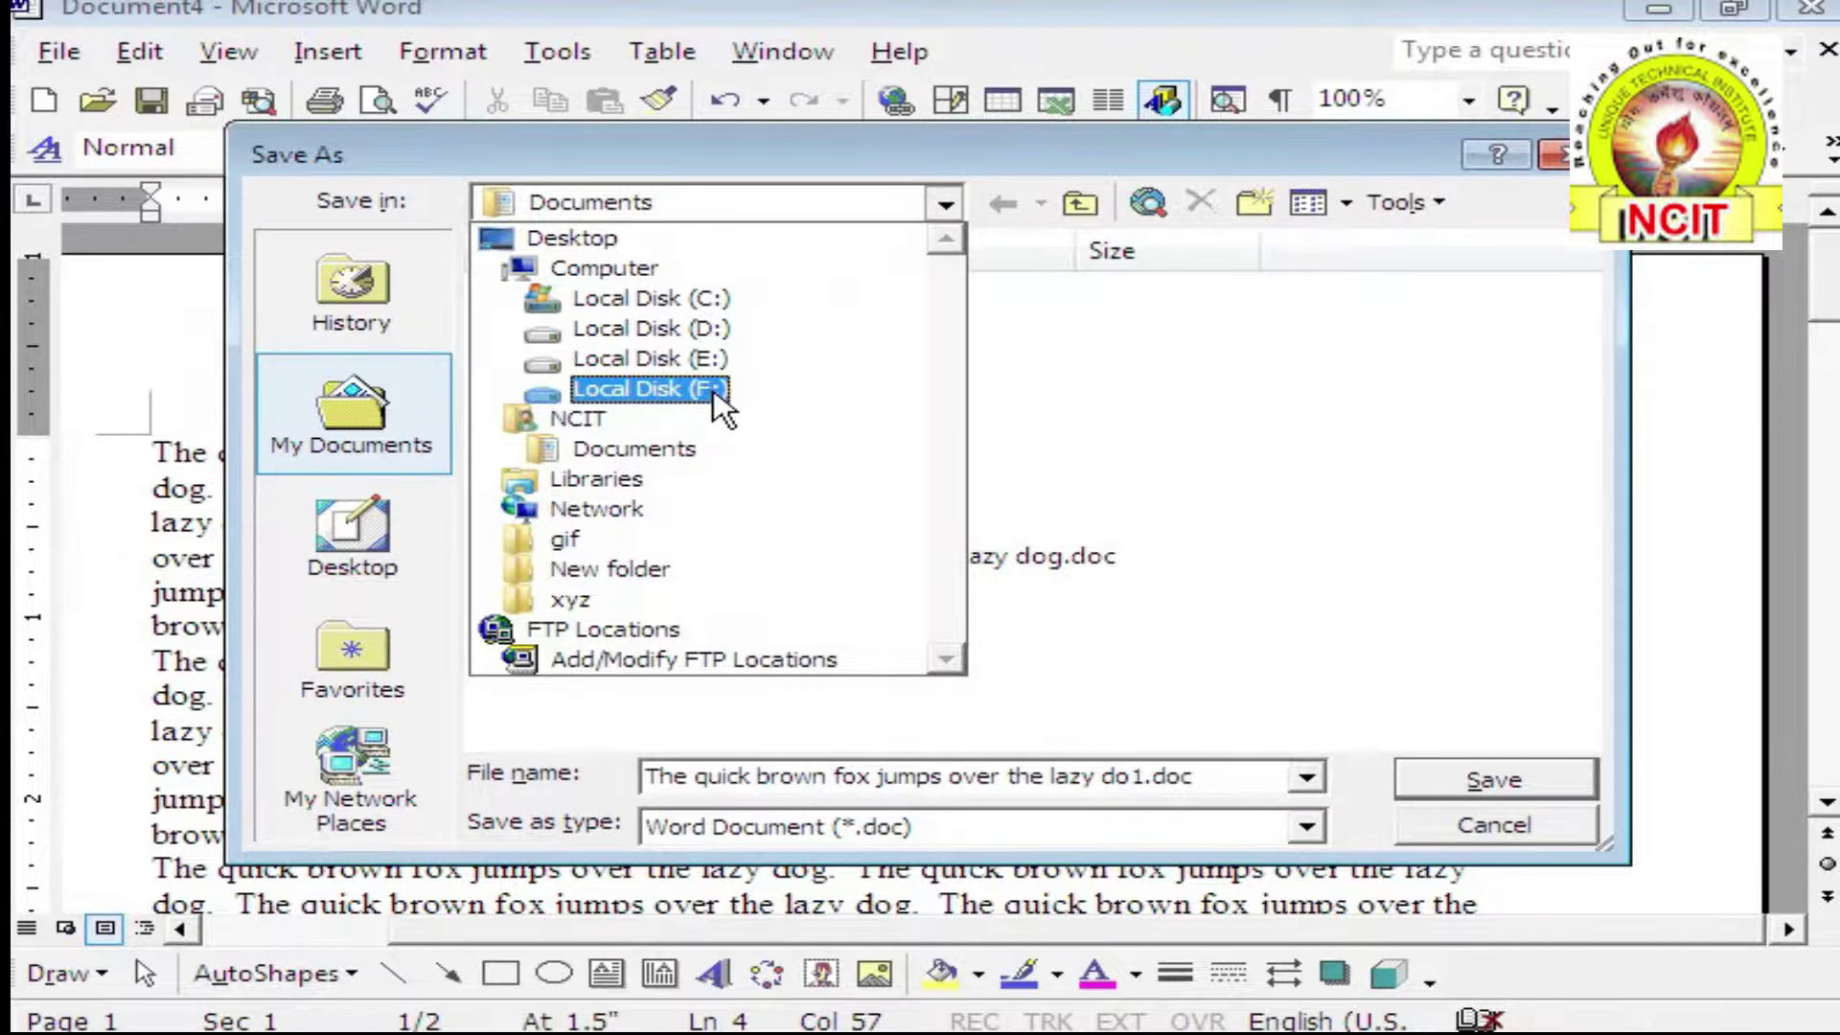
{"action": "left_click", "coordinate": [707, 335]}
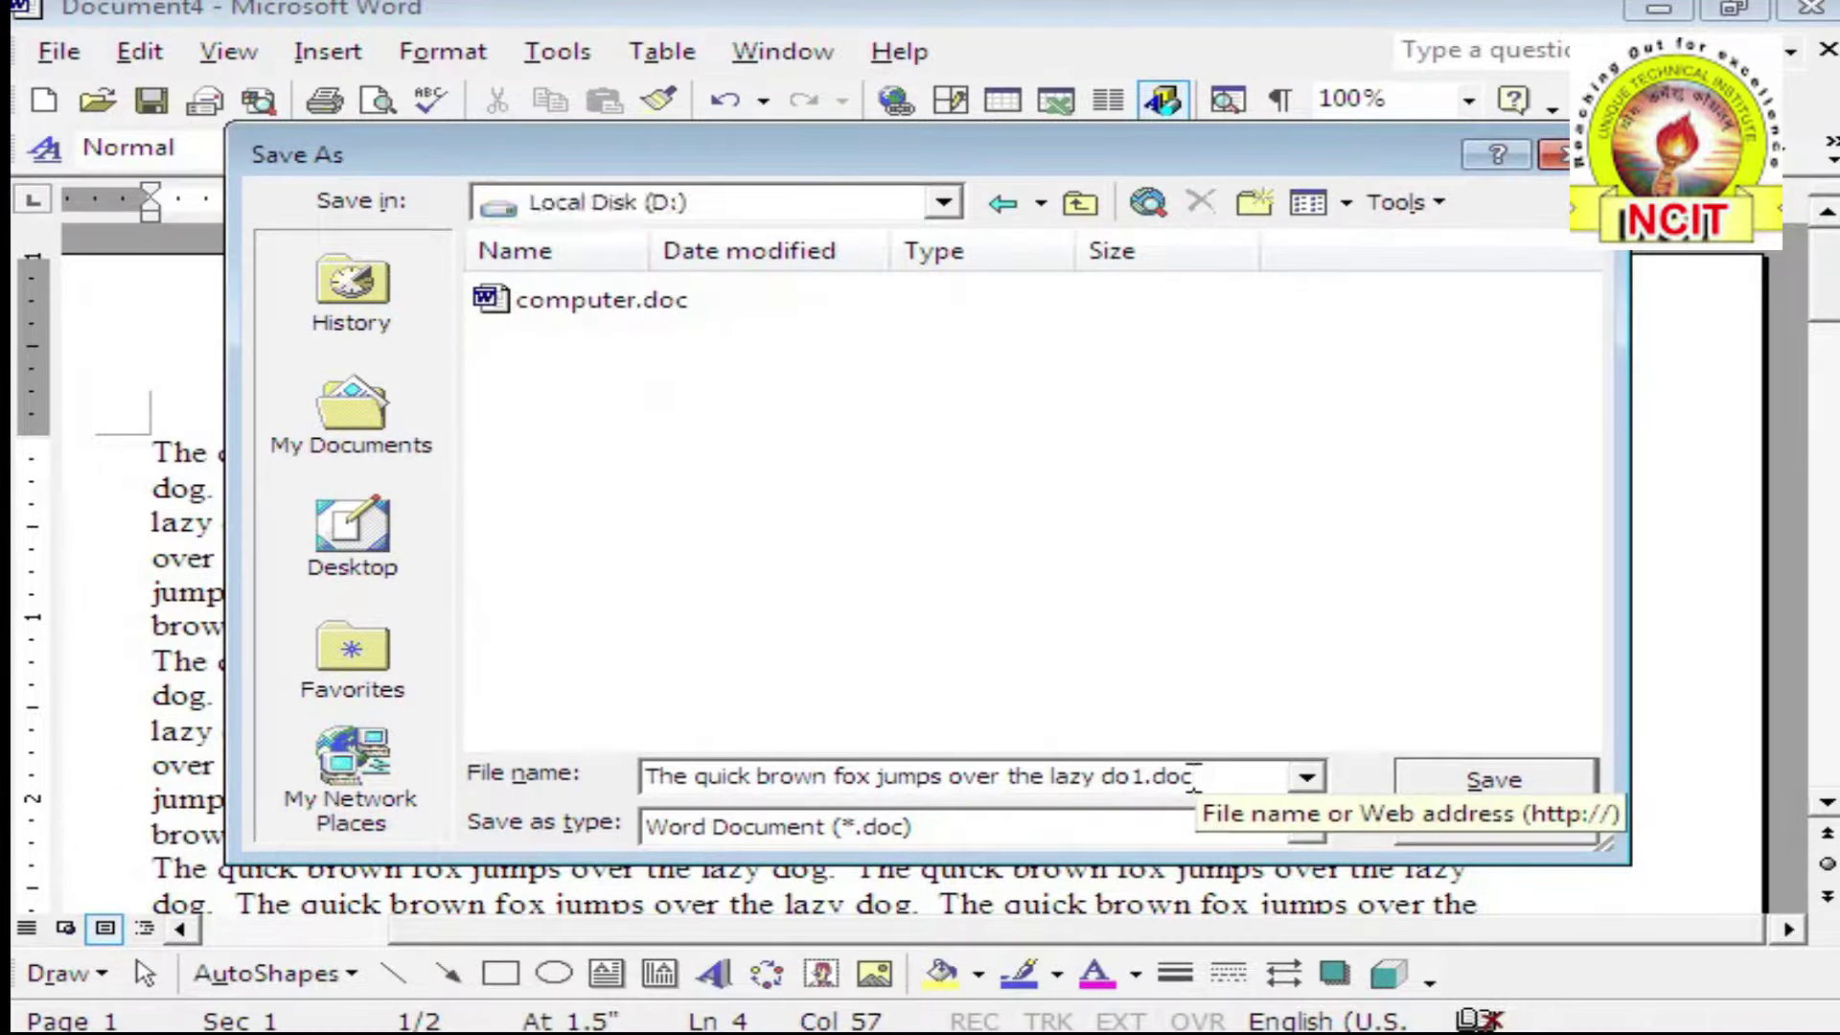
{"action": "left_click_drag", "start_coordinate": [1200, 776], "coordinate": [674, 776]}
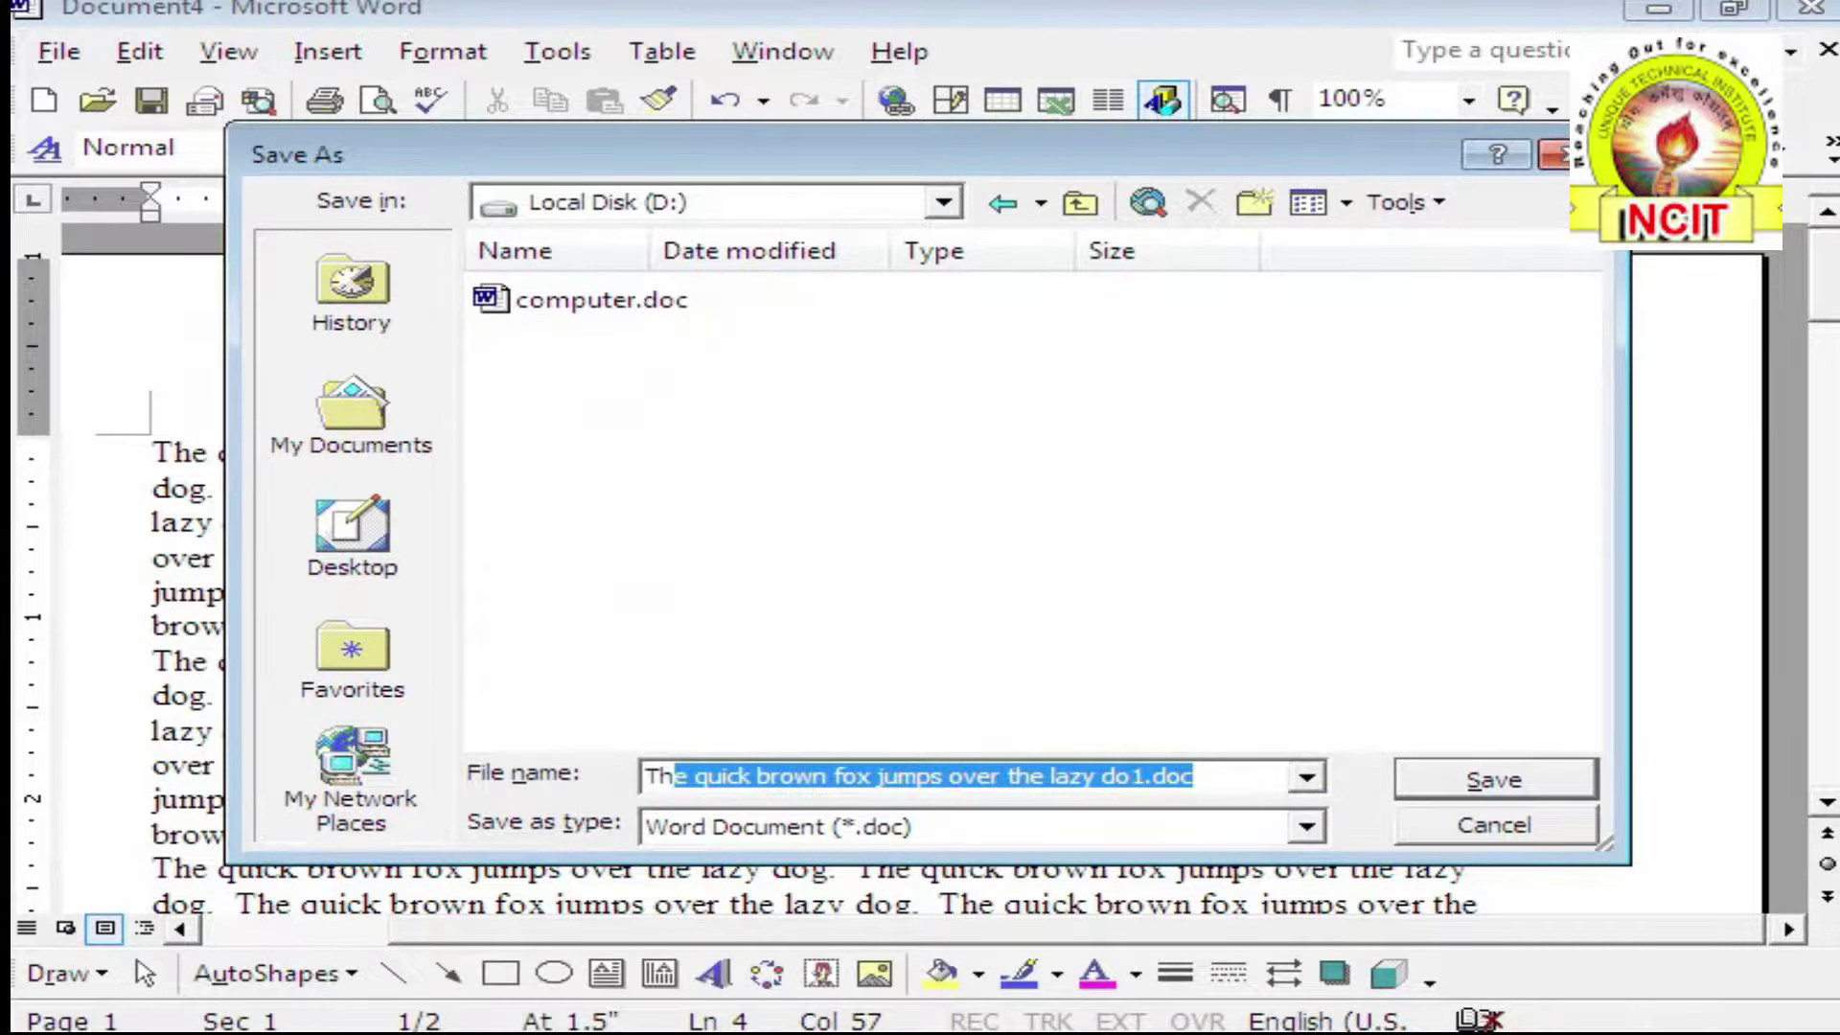
{"action": "key", "text": "BackSpace"}
{"action": "key", "text": "BackSpace"}
{"action": "key", "text": "BackSpace"}
{"action": "type", "text": "english"}
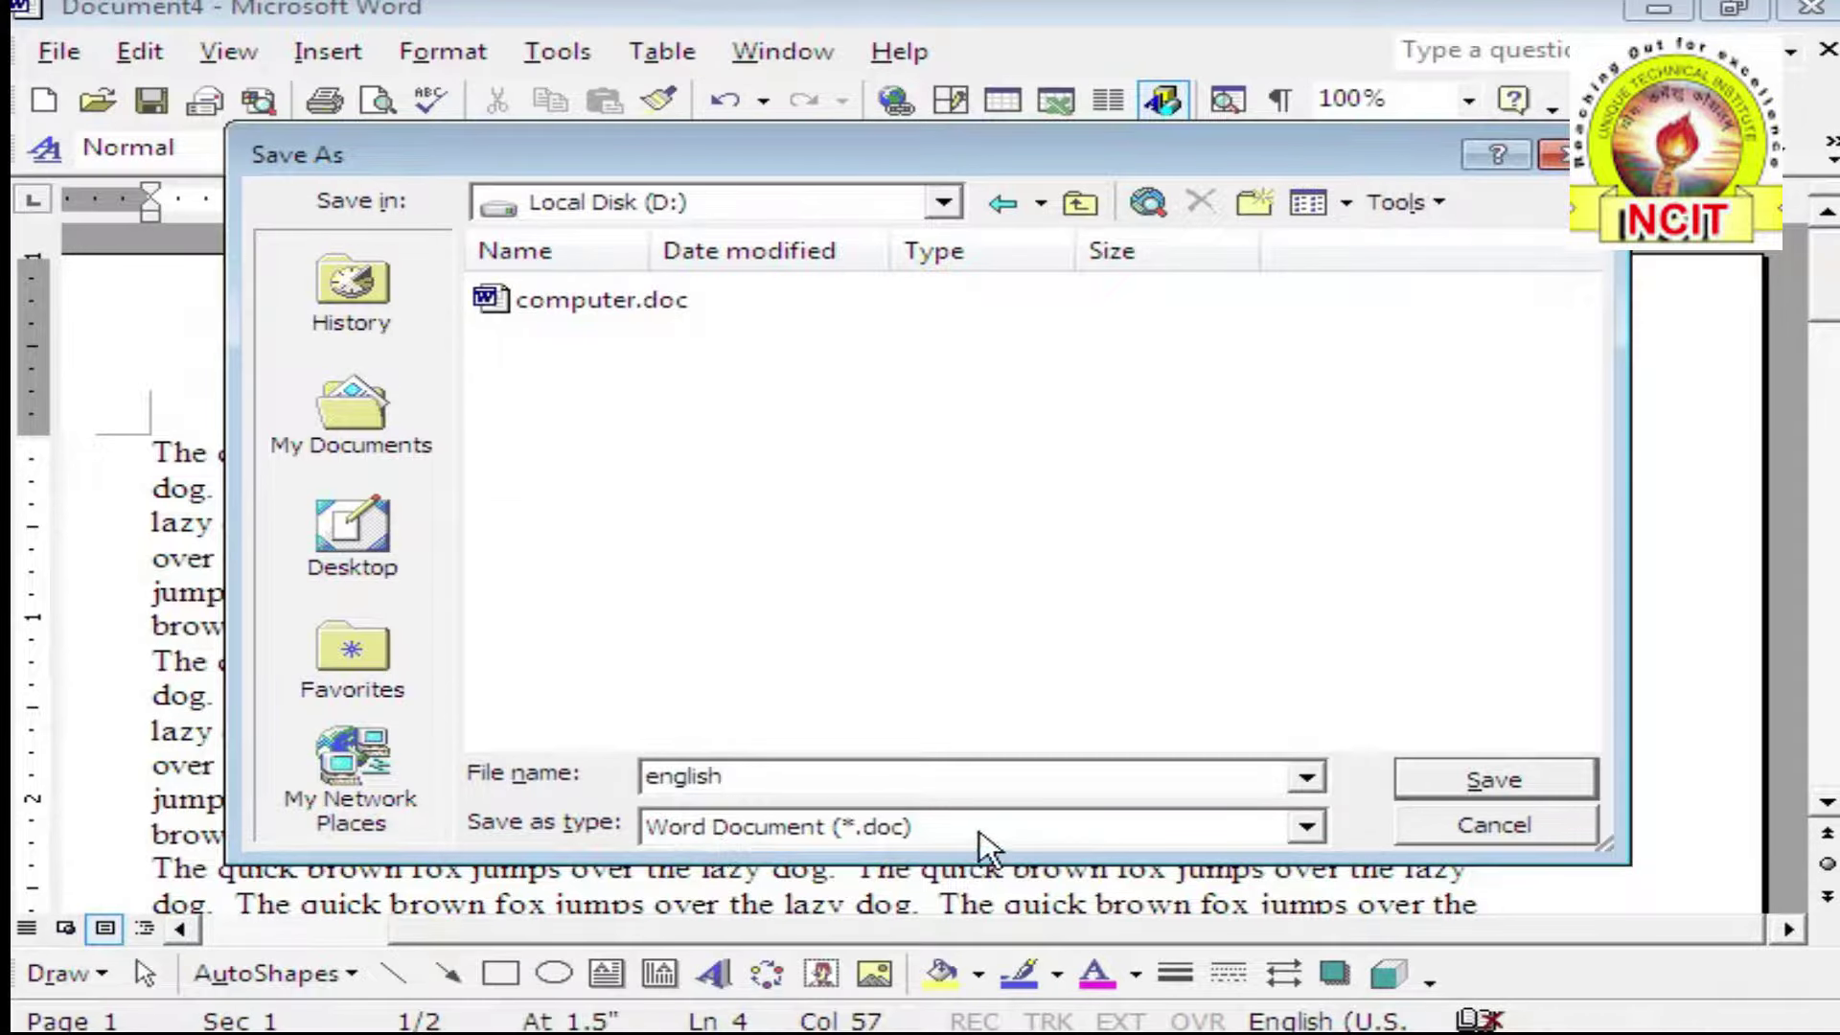
{"action": "left_click", "coordinate": [1500, 784]}
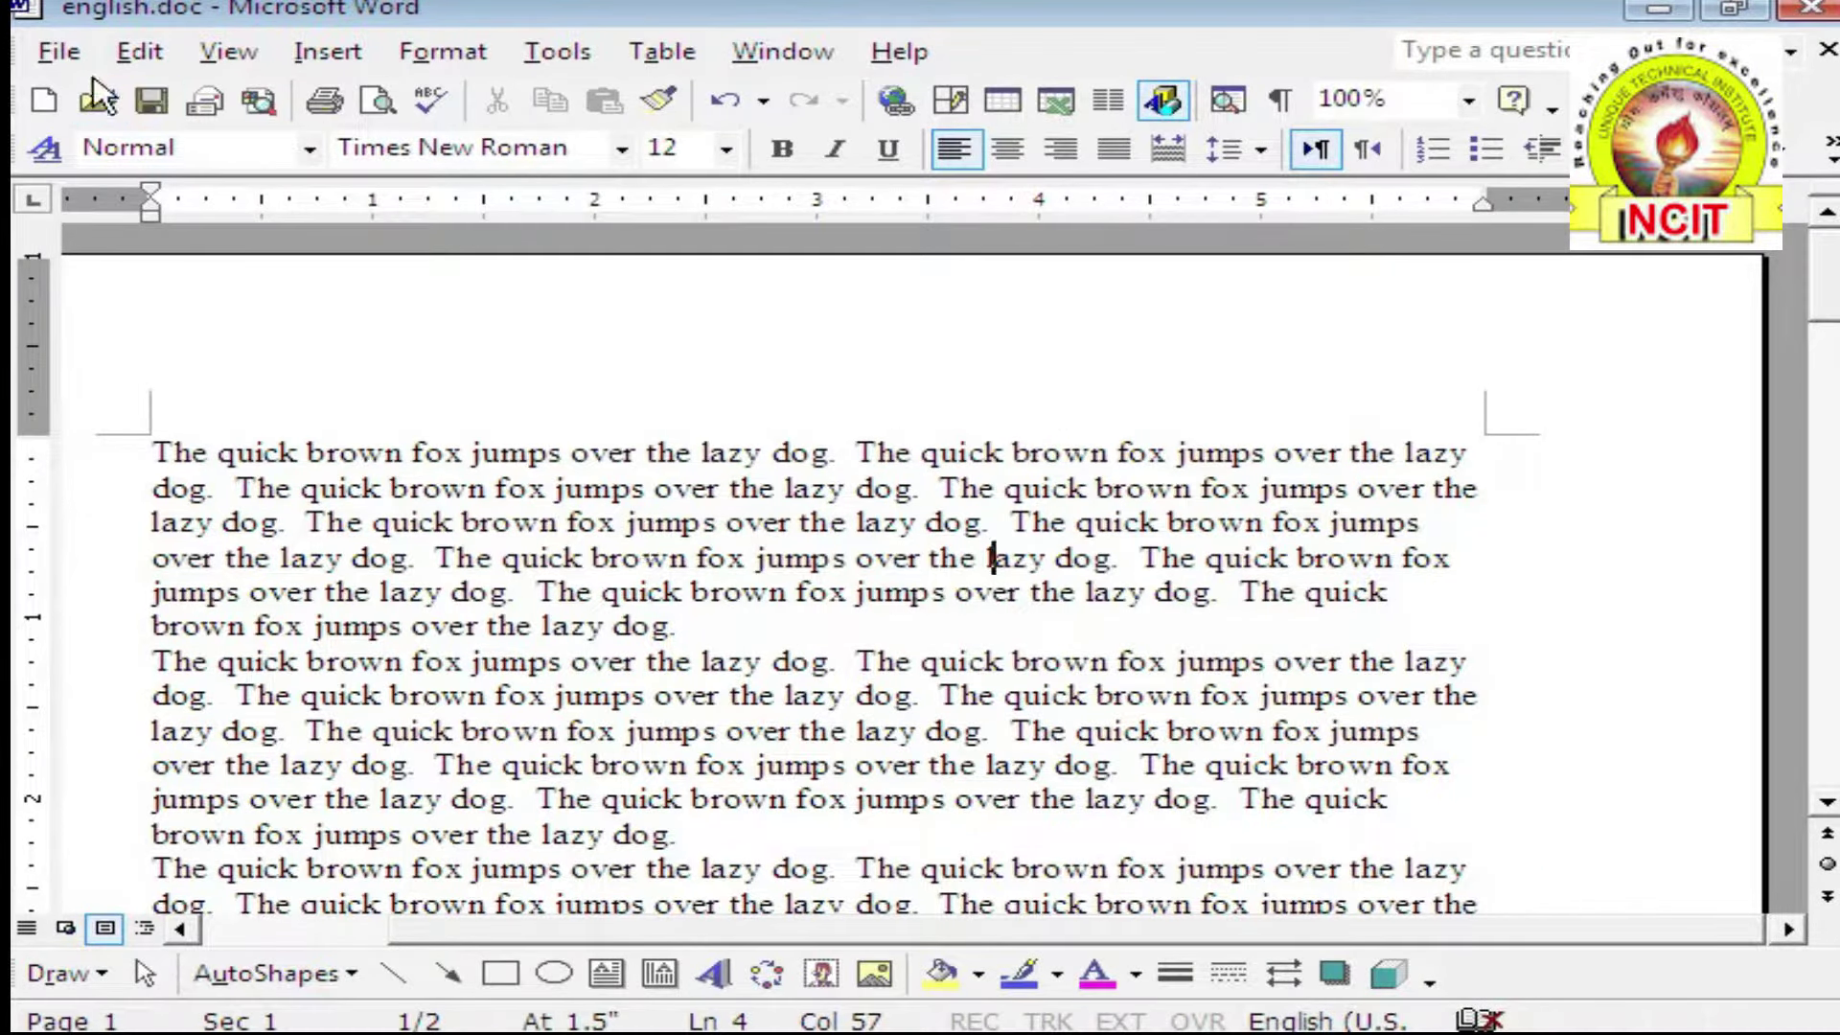
Bring up the File menu for english.doc, ready to close the document
{"action": "left_click", "coordinate": [60, 56]}
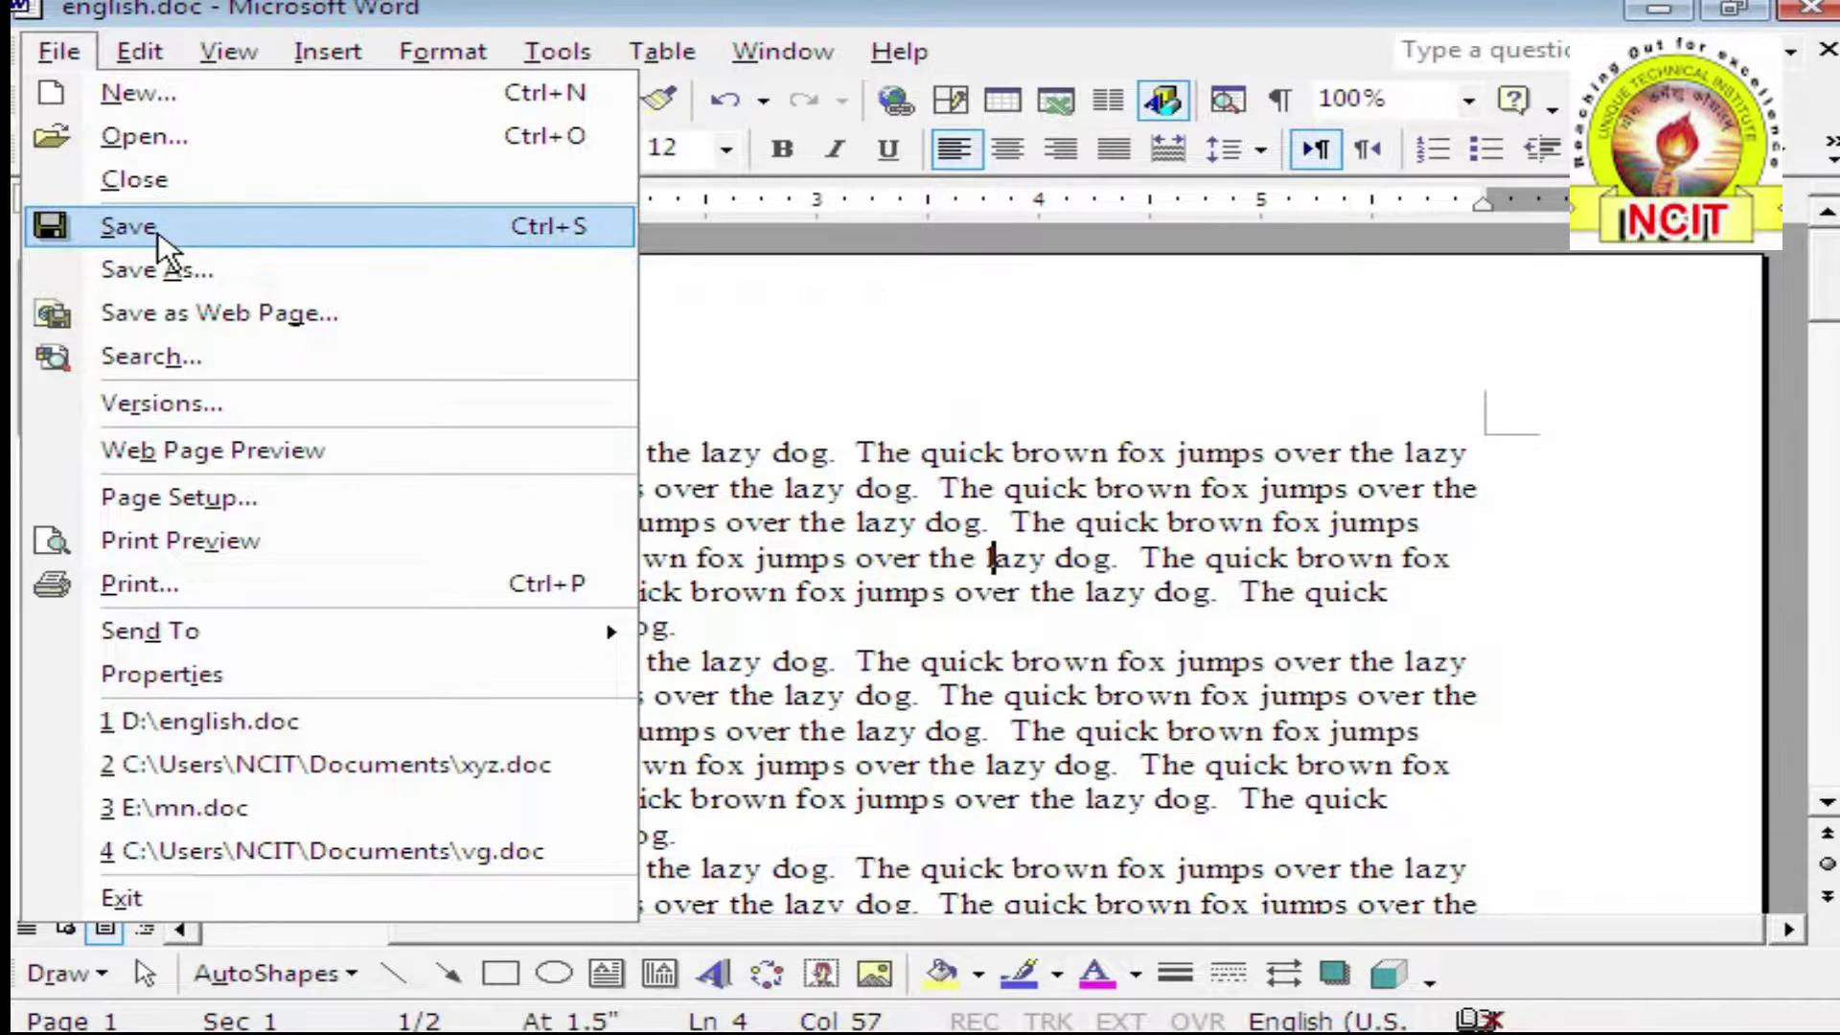
{"action": "left_click", "coordinate": [946, 595]}
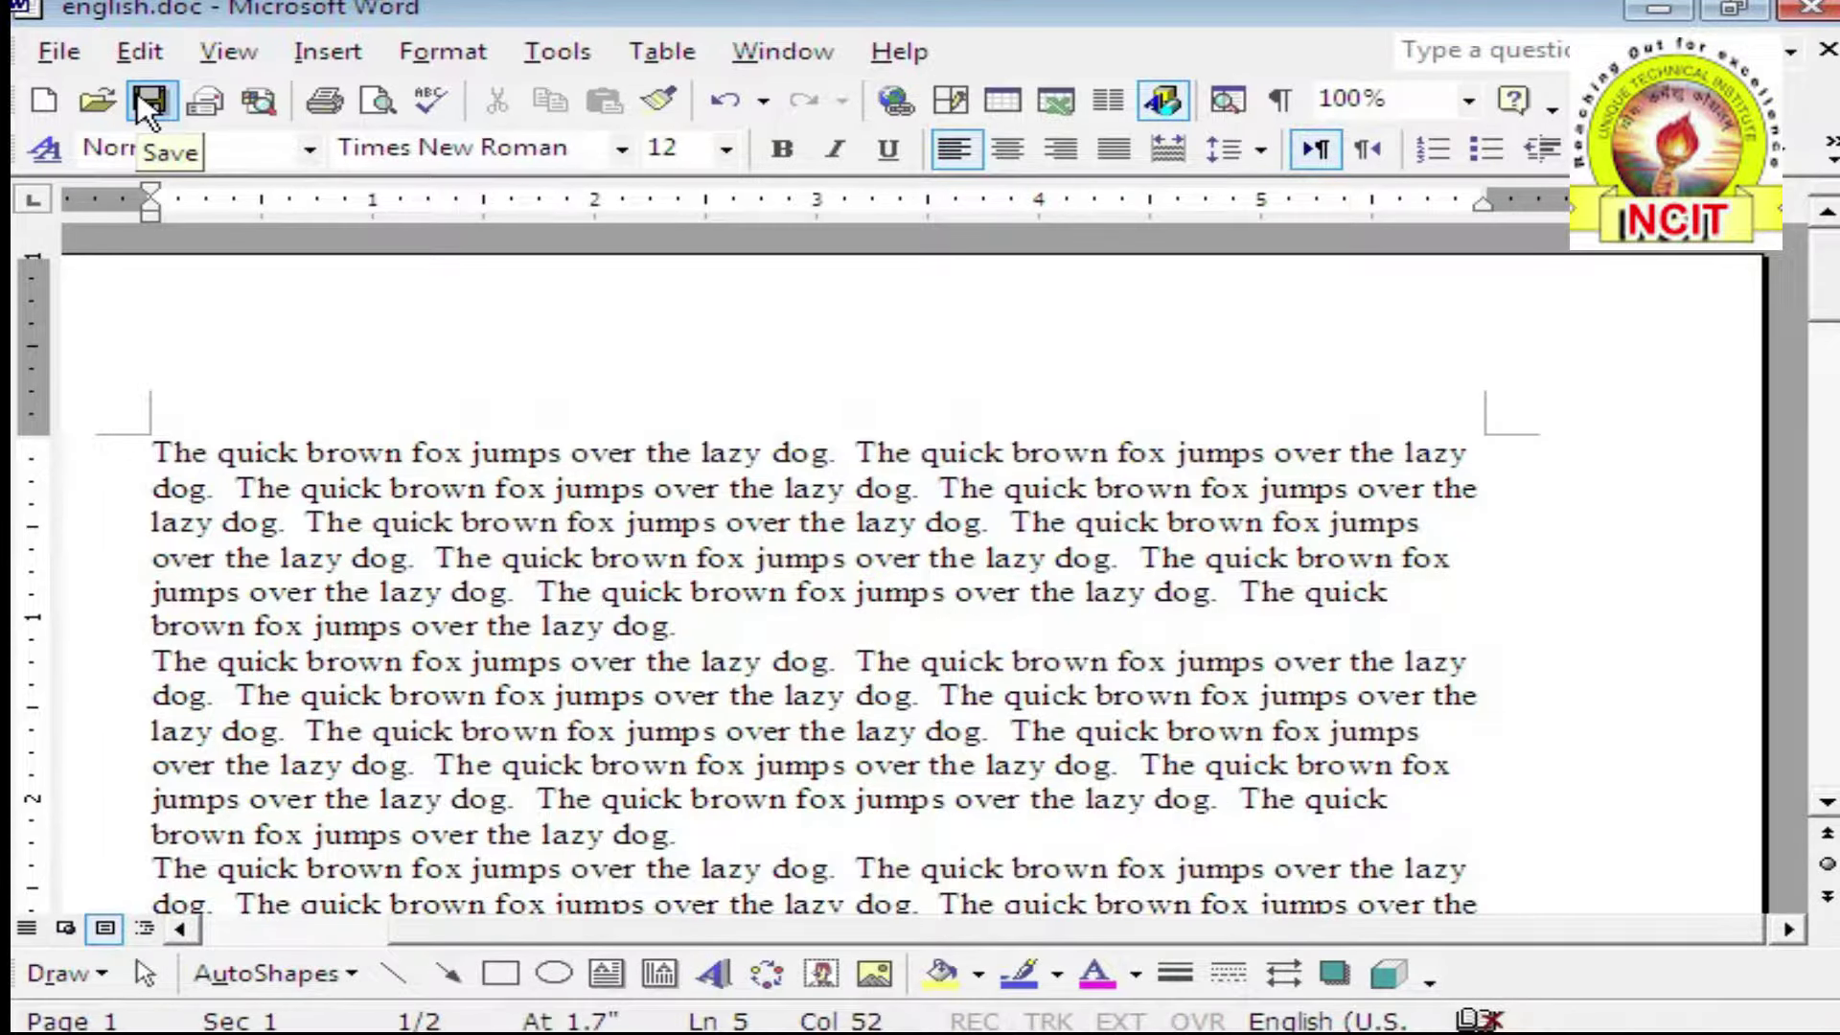
{"action": "left_click", "coordinate": [59, 51]}
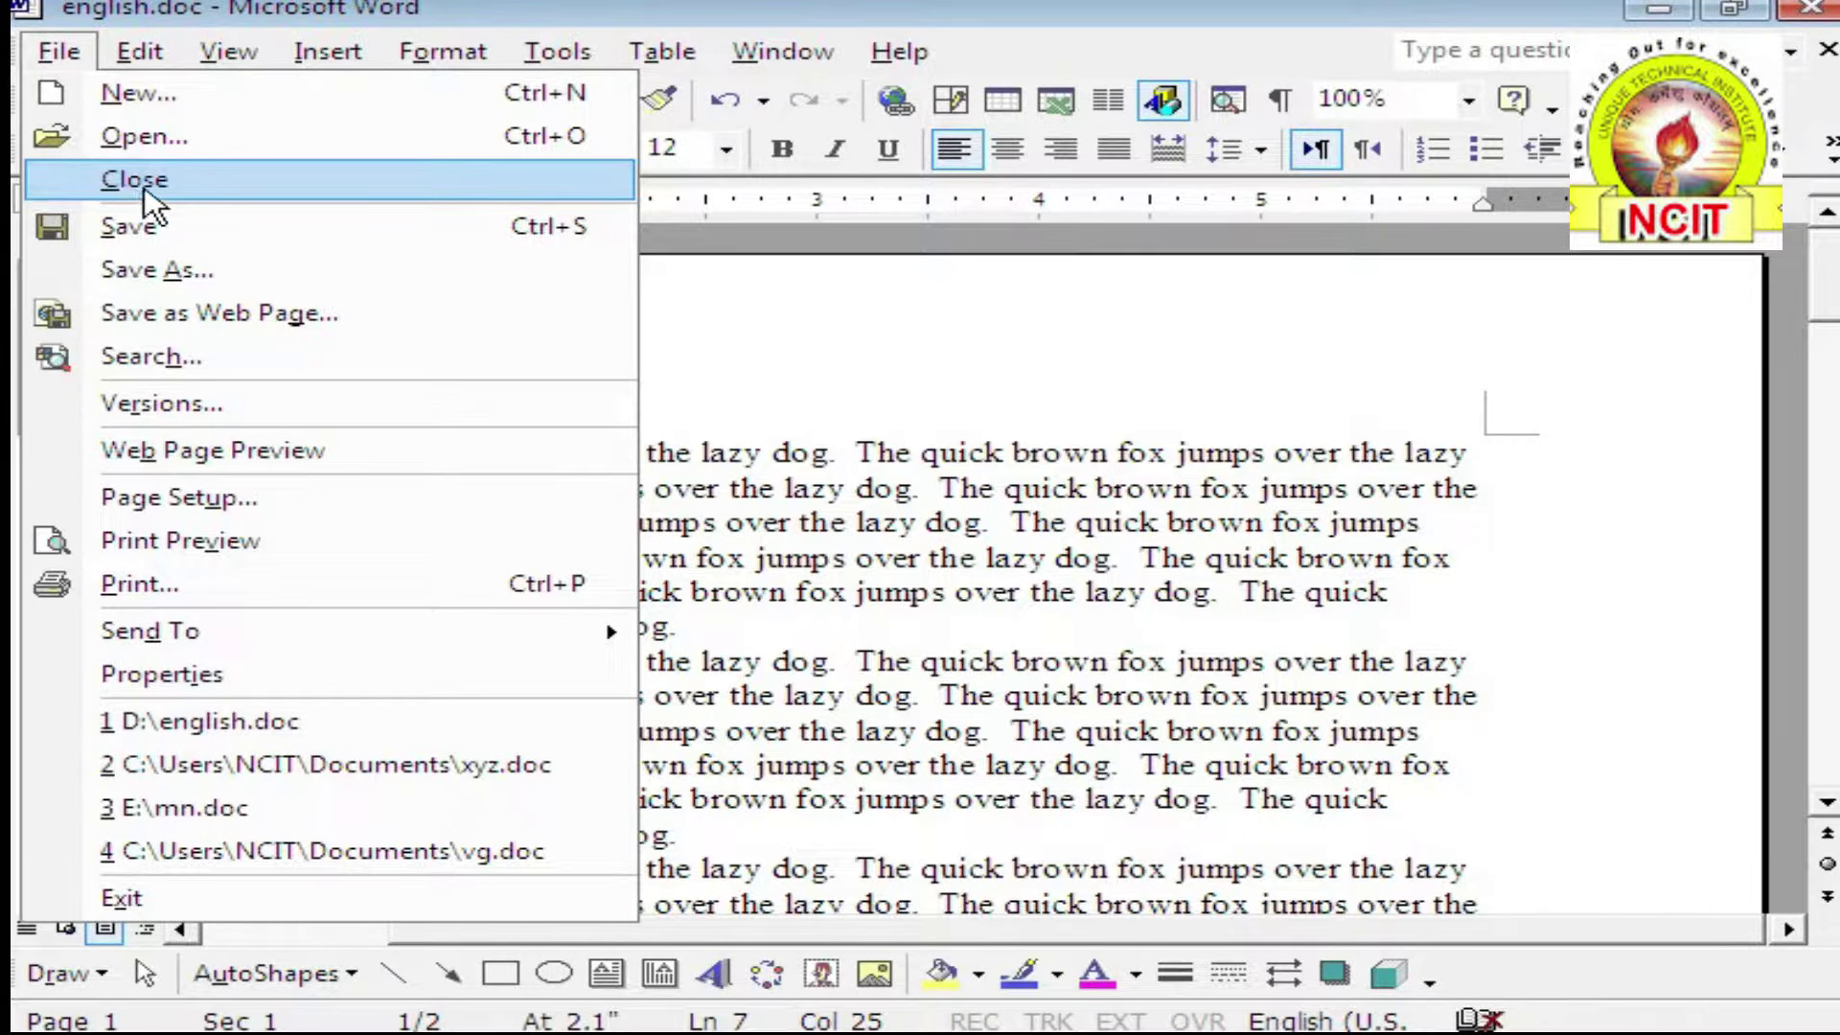
{"action": "left_click", "coordinate": [171, 191]}
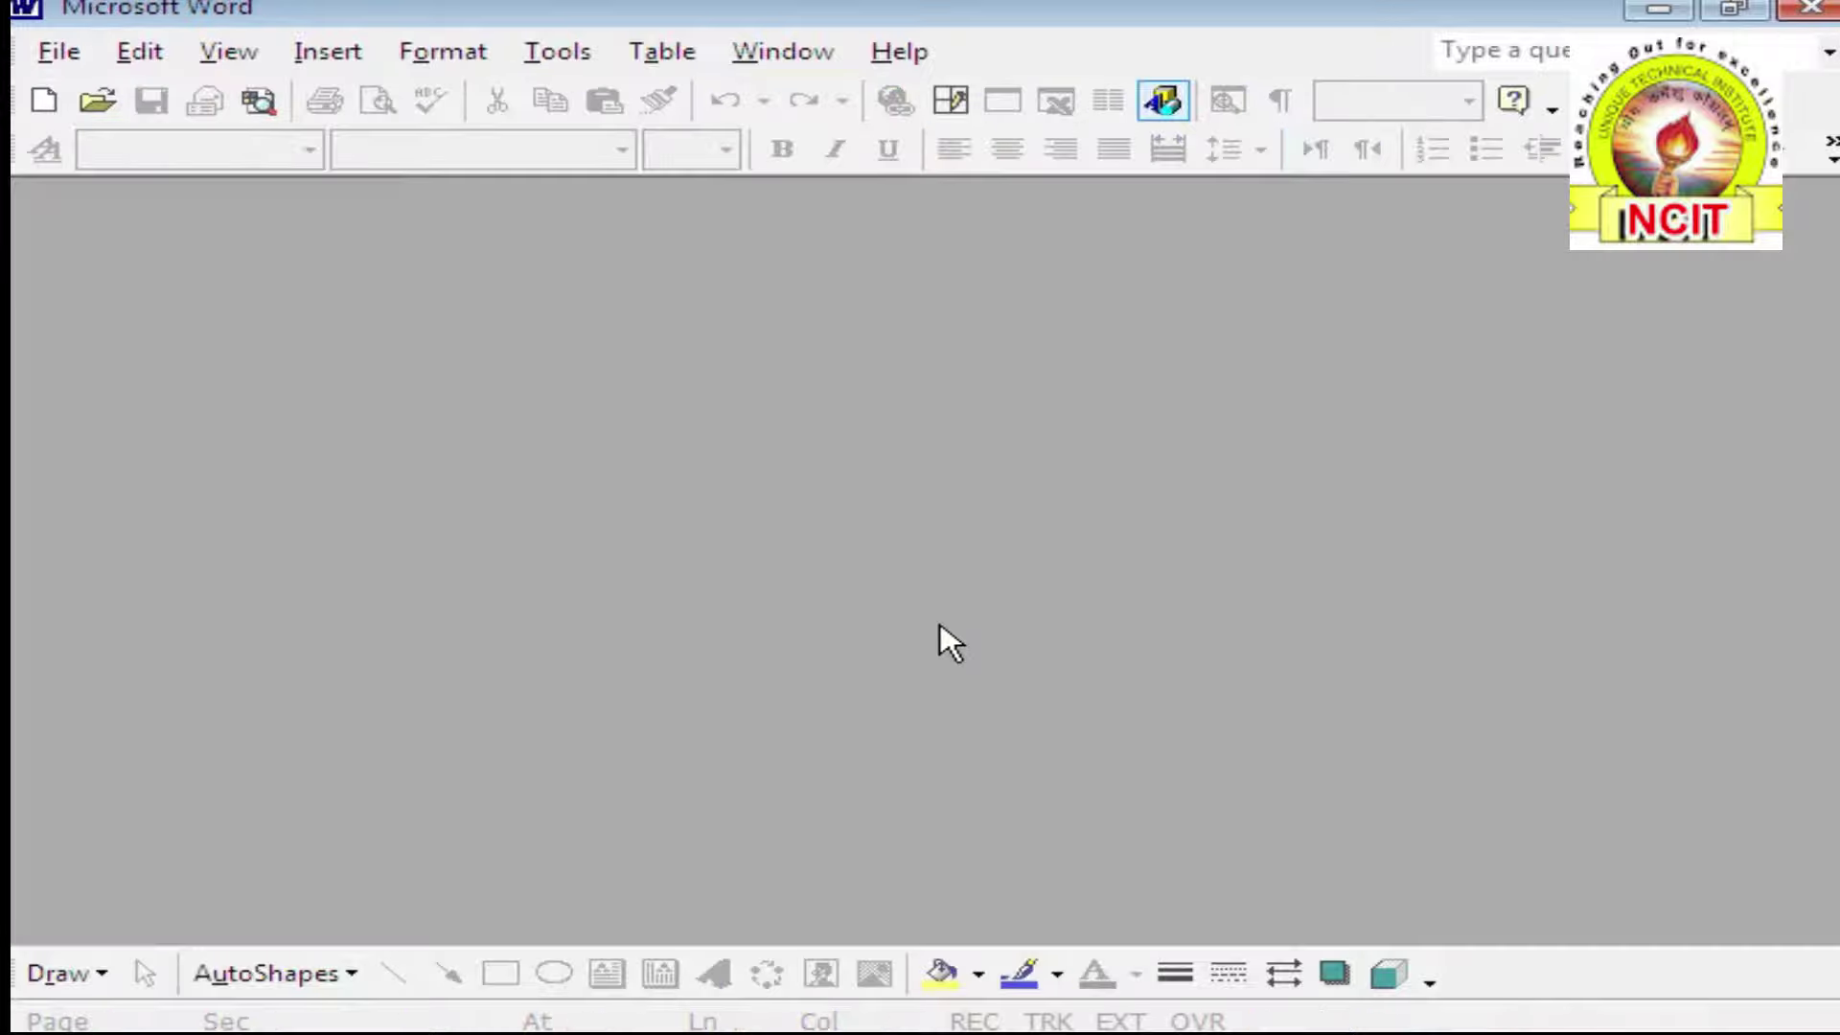
{"action": "left_click", "coordinate": [59, 56]}
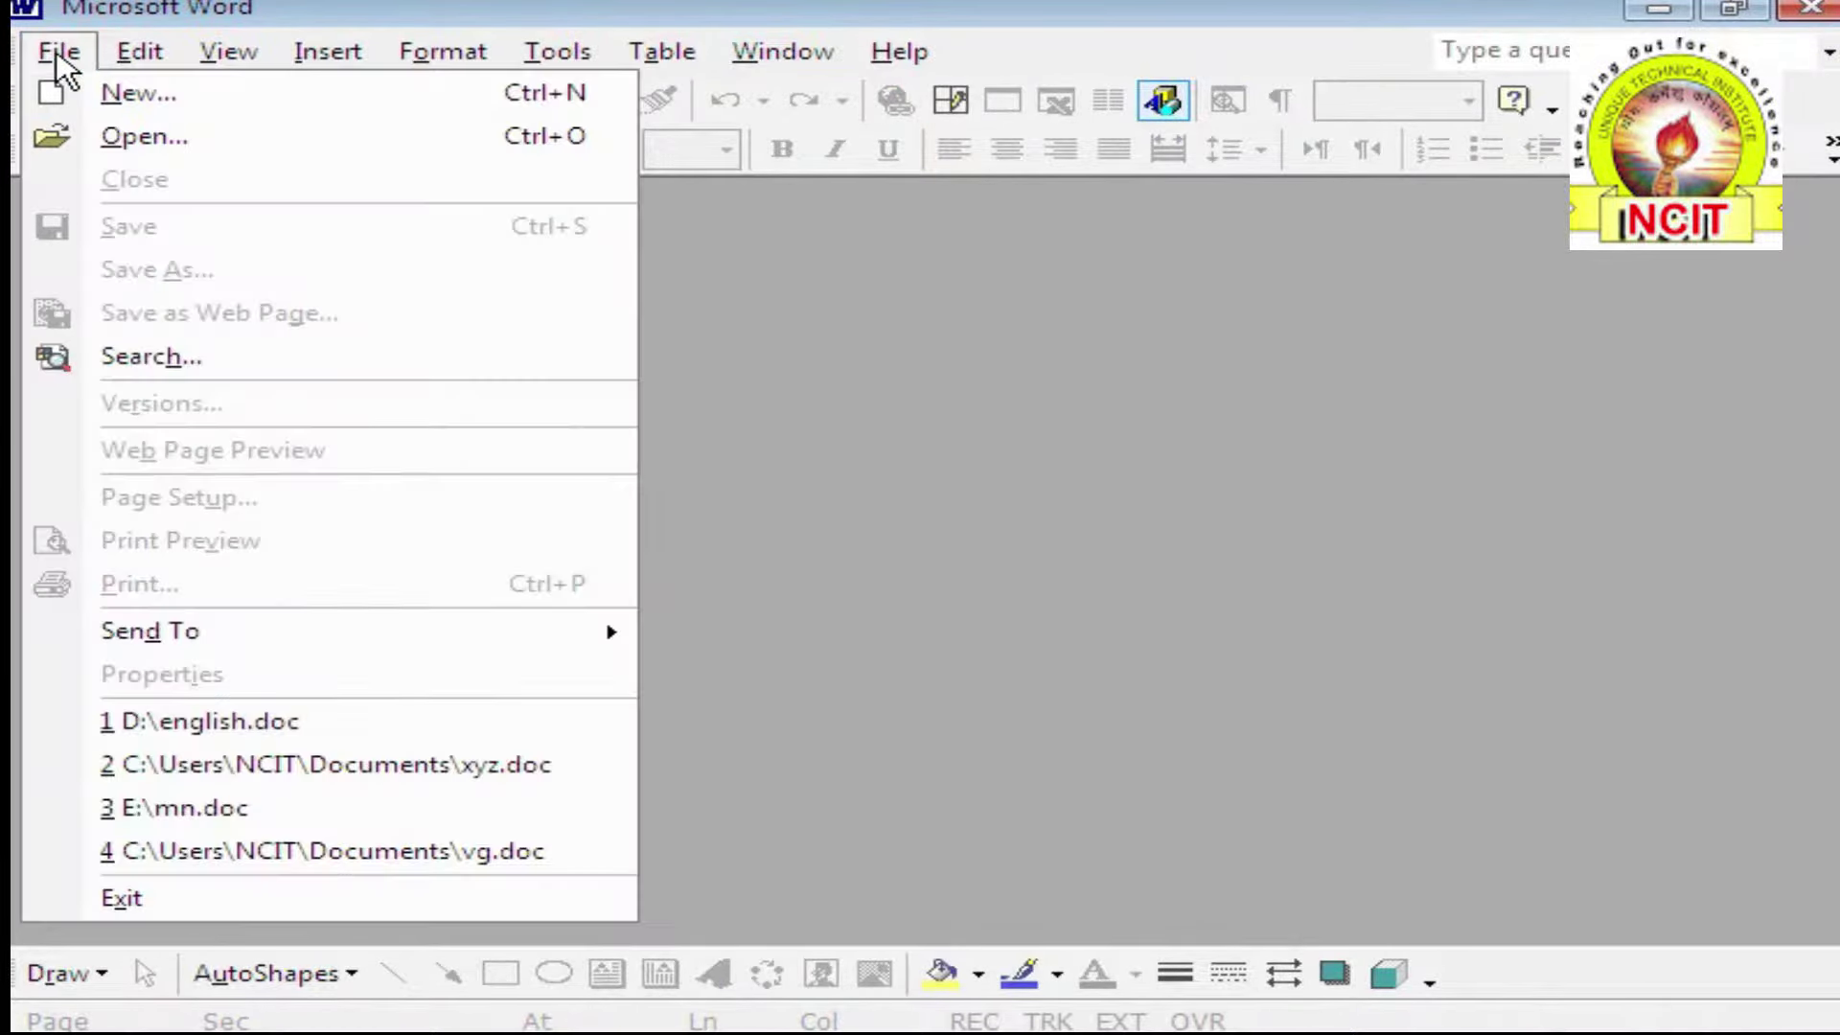
{"action": "left_click", "coordinate": [939, 543]}
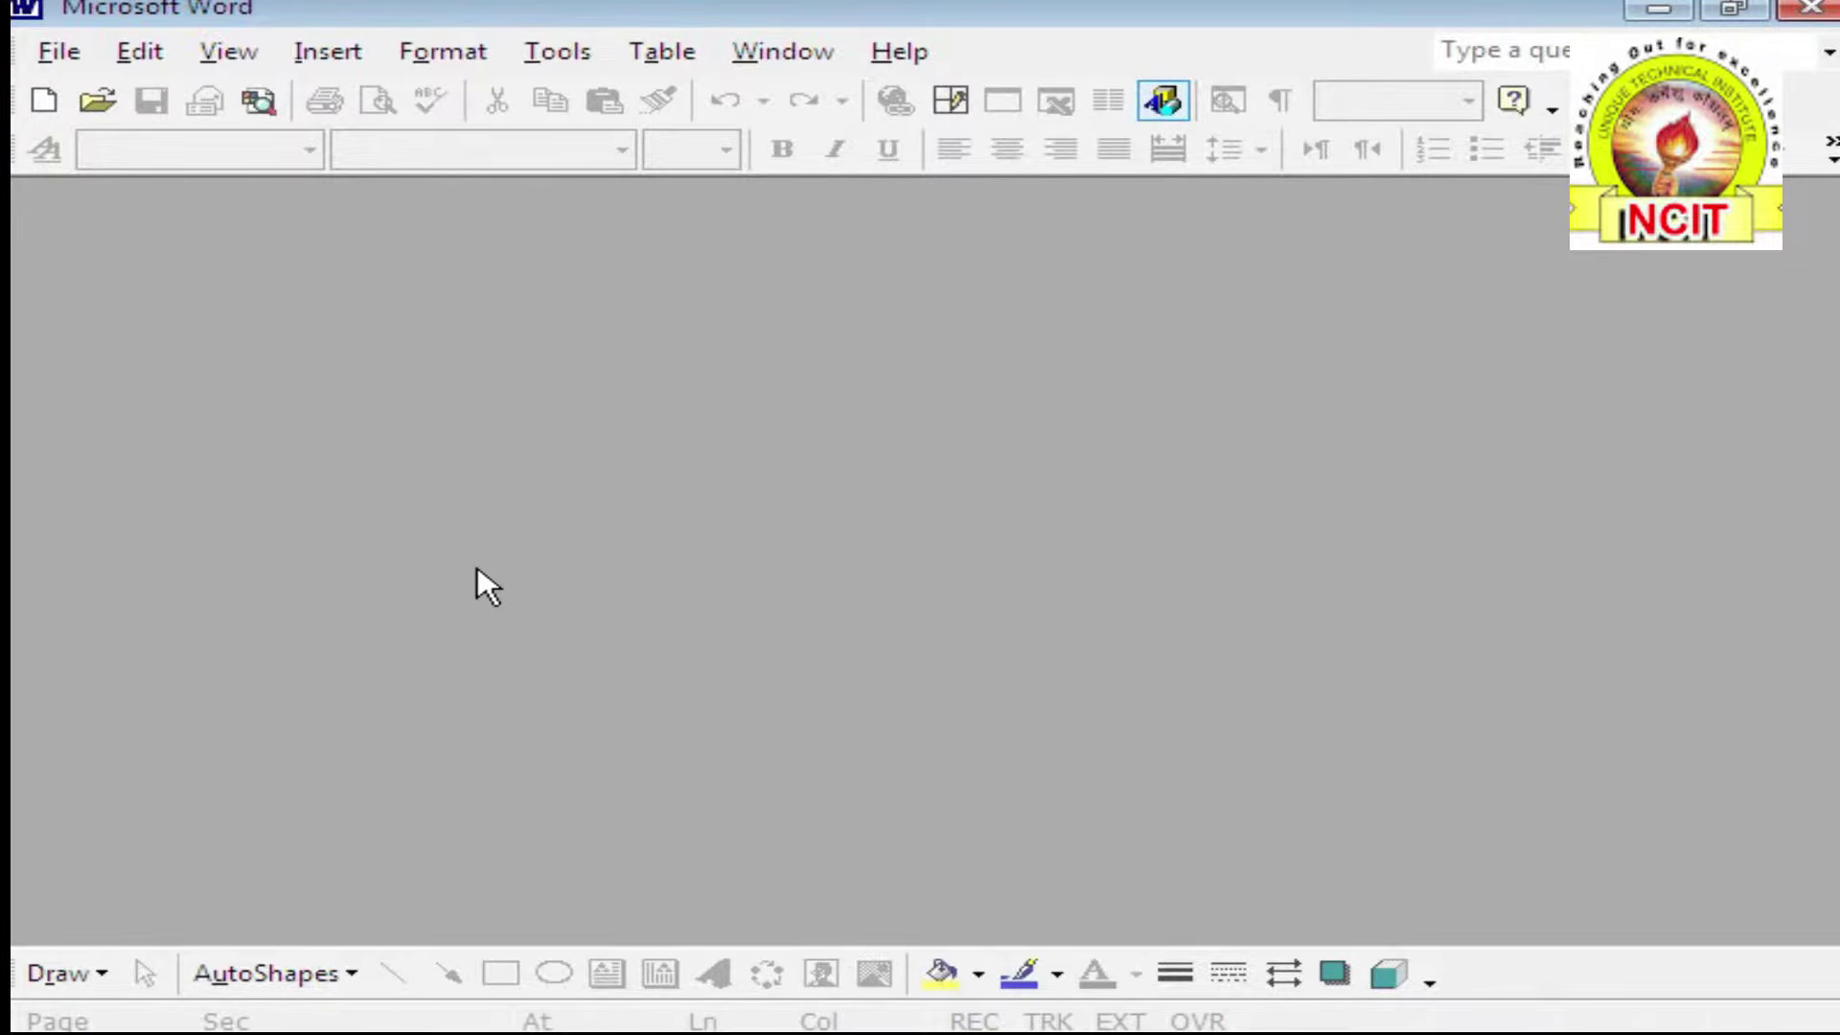
{"action": "left_click", "coordinate": [50, 53]}
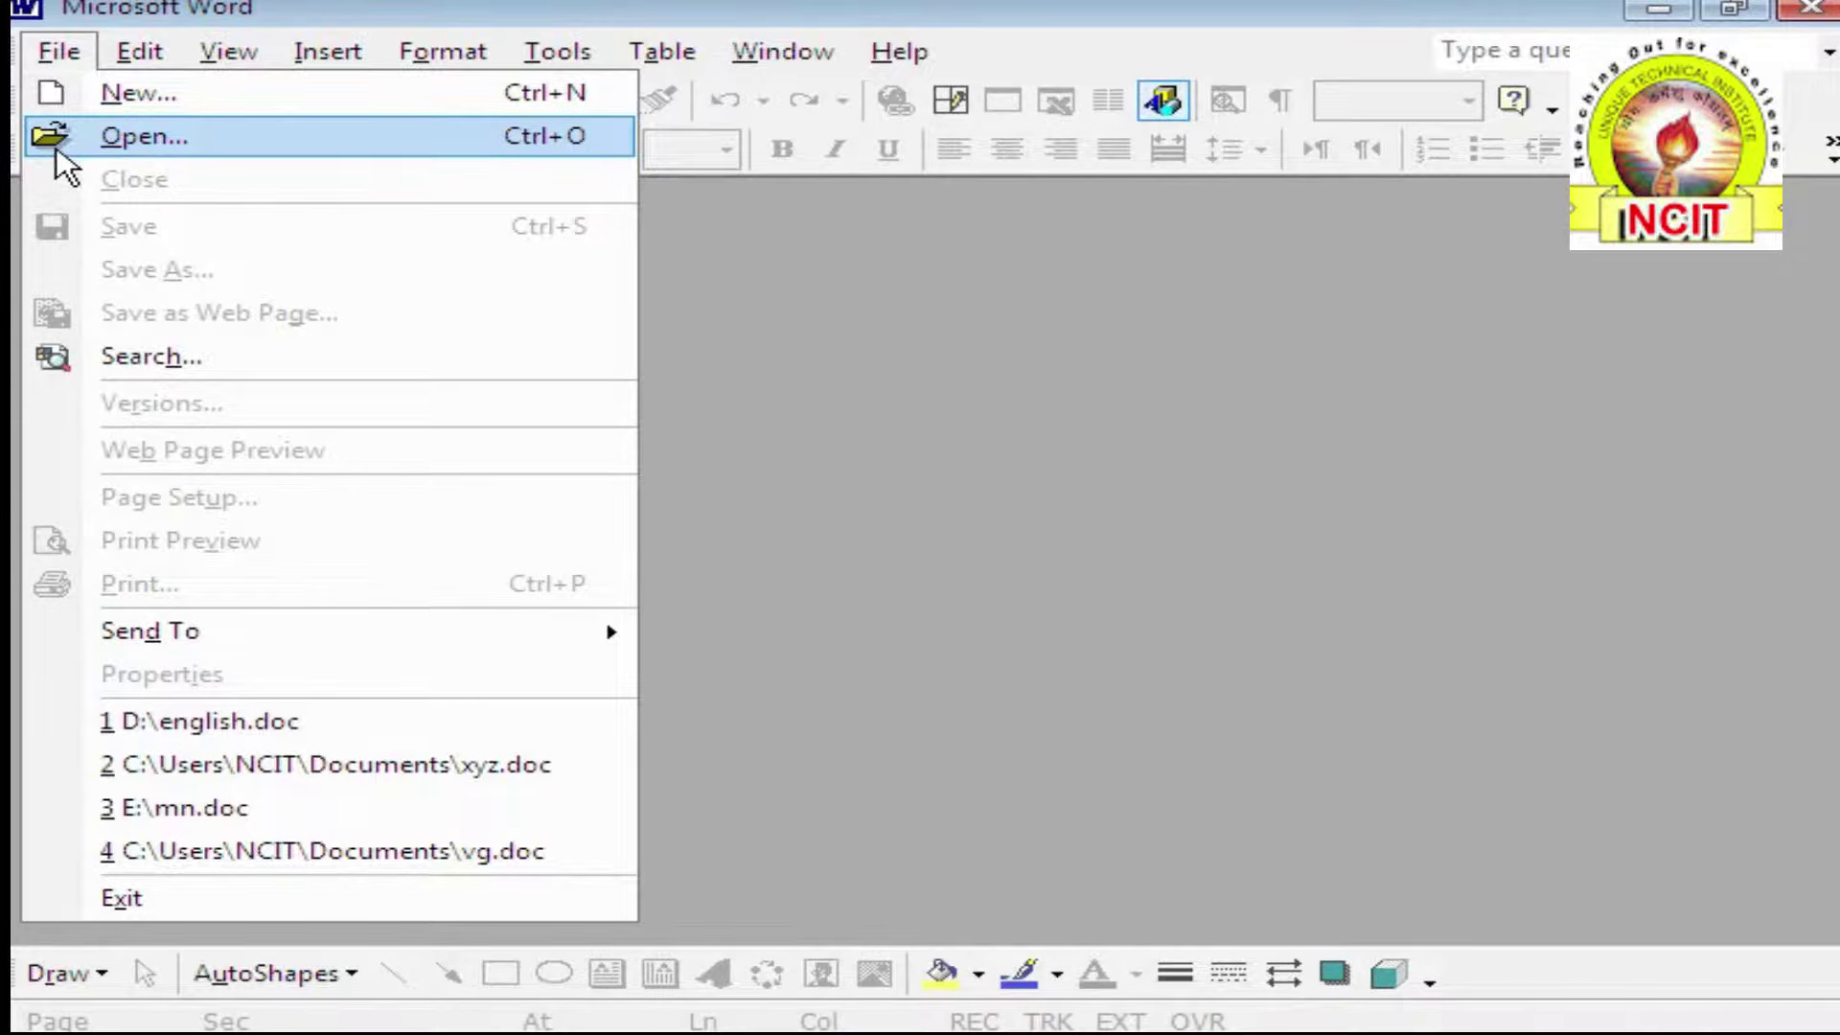
{"action": "left_click", "coordinate": [856, 592]}
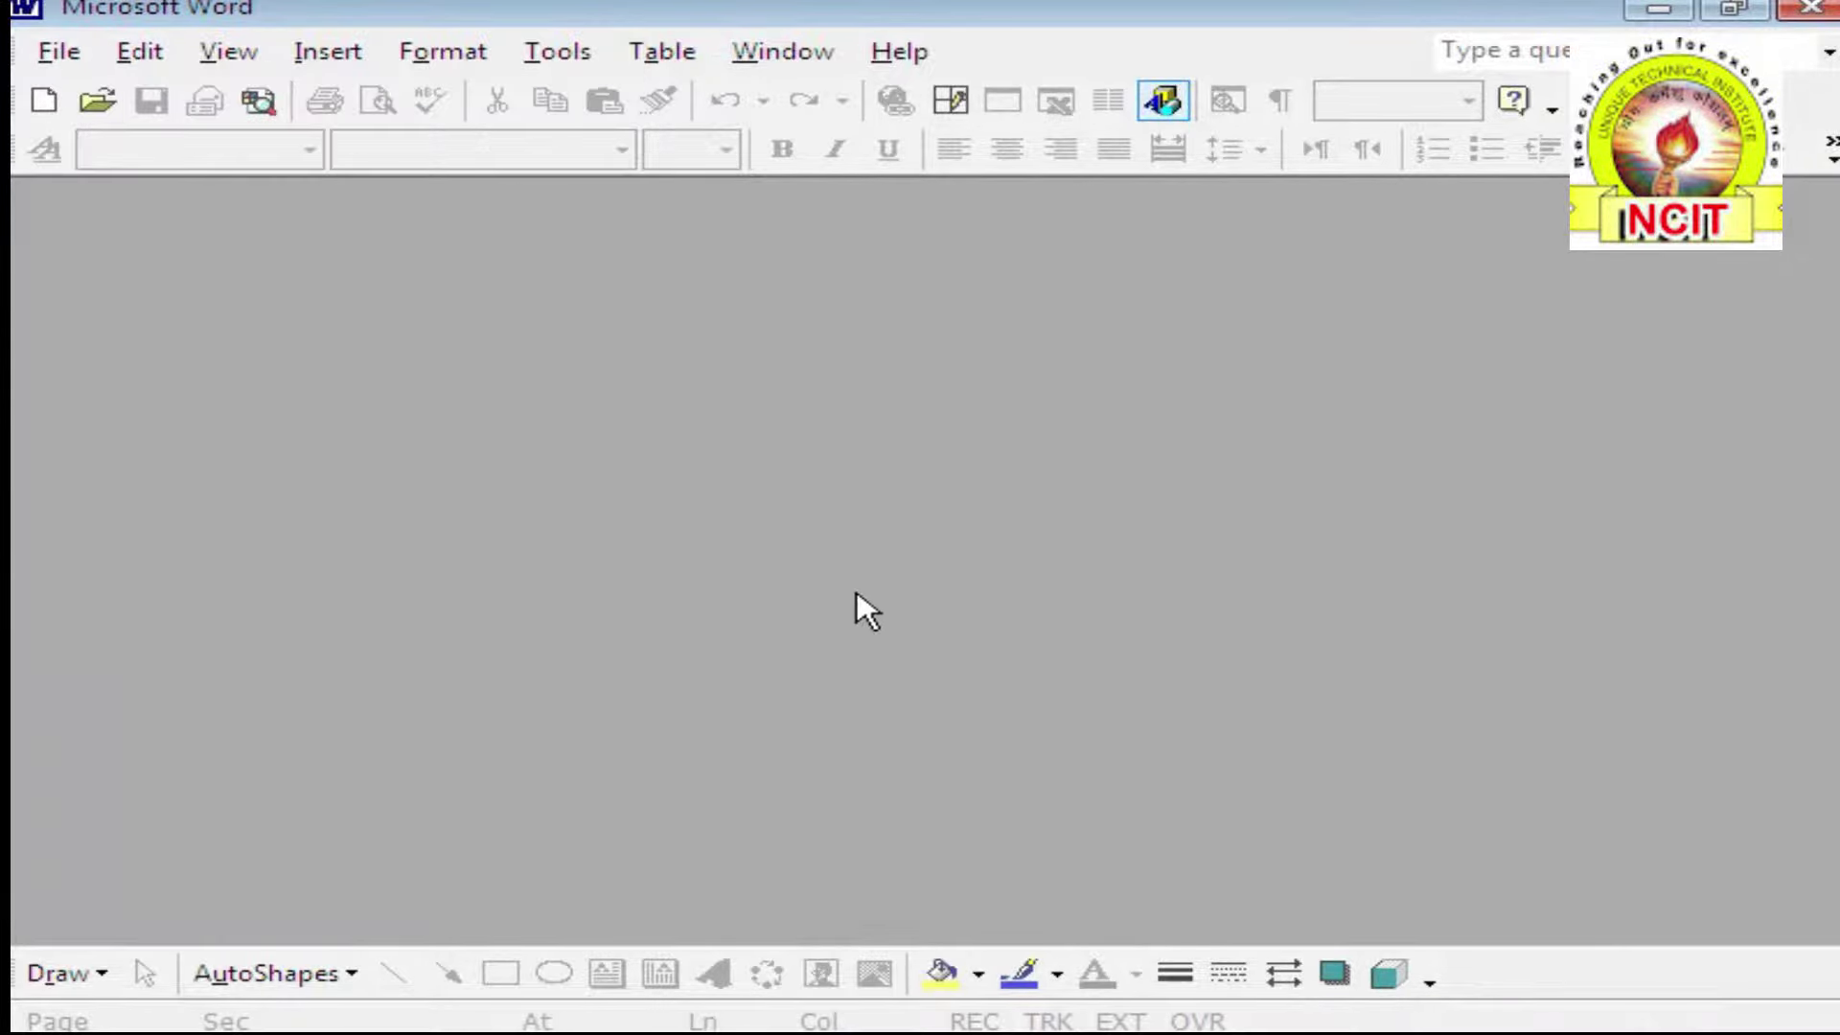
{"action": "left_click", "coordinate": [86, 53]}
Reopen english.doc from Local Disk (D:) and place the cursor in its text
{"action": "left_click", "coordinate": [113, 128]}
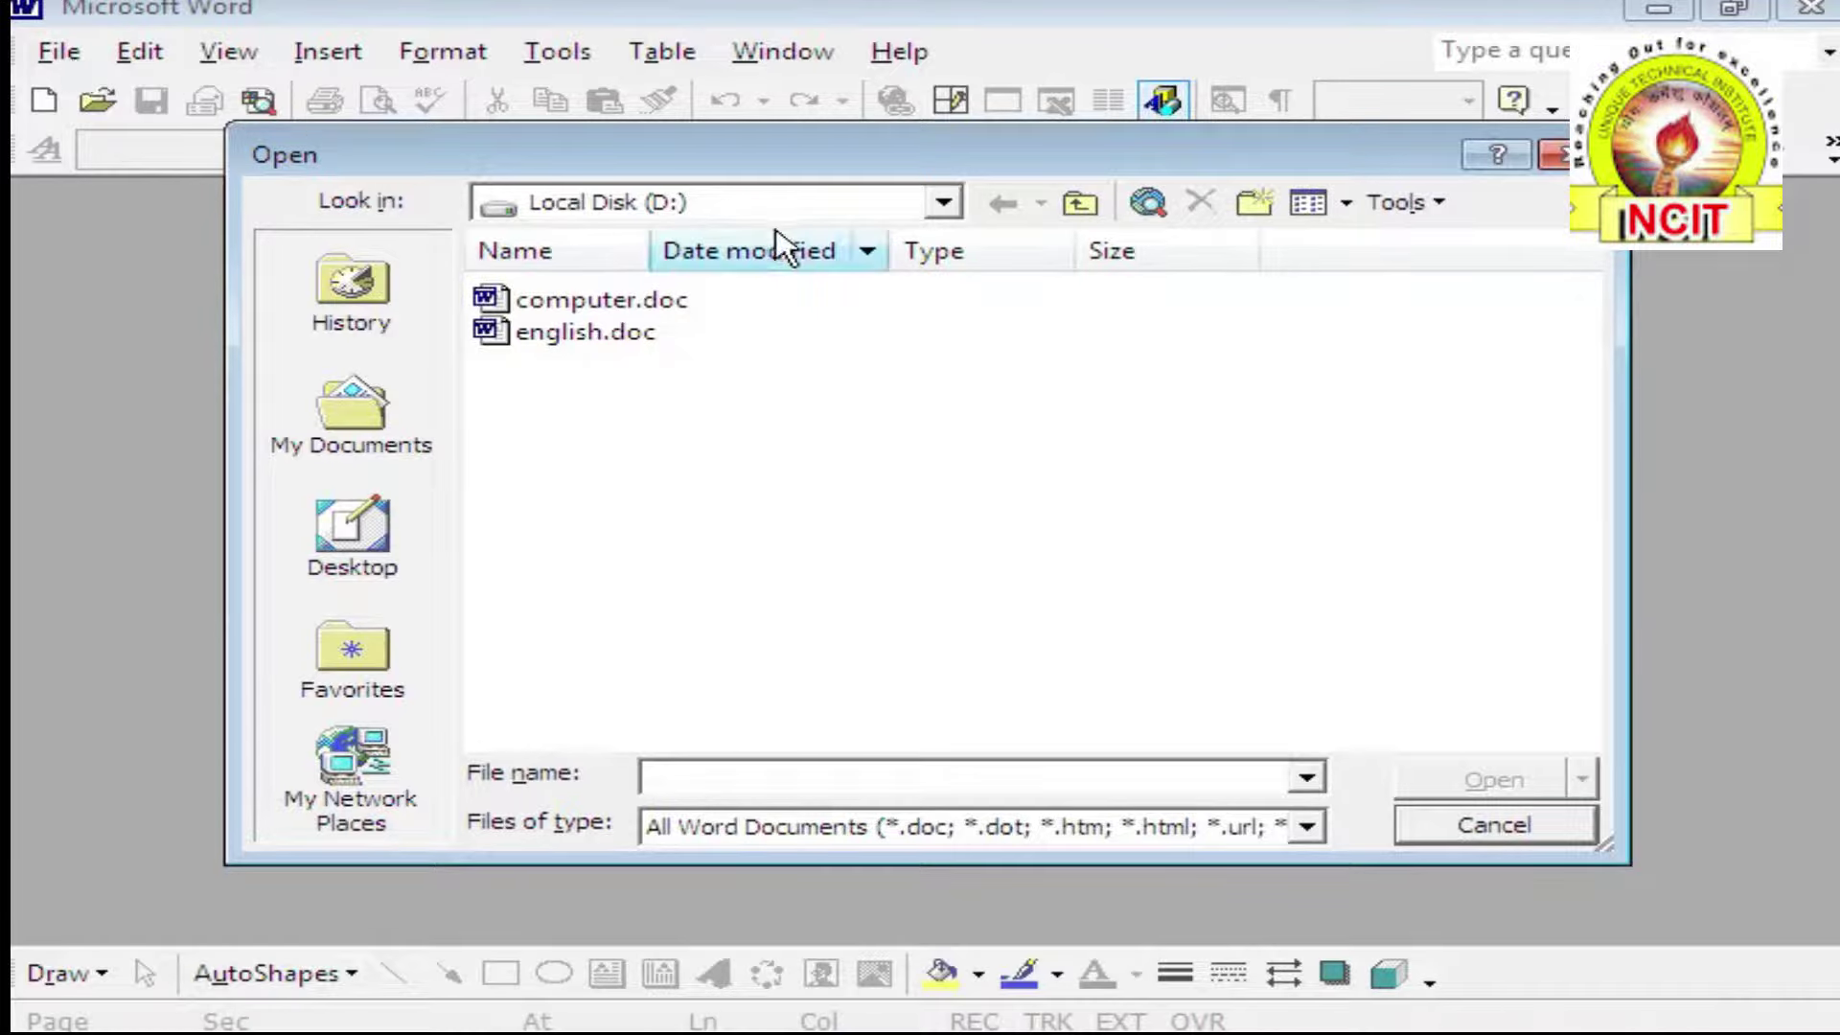
{"action": "left_click", "coordinate": [934, 203]}
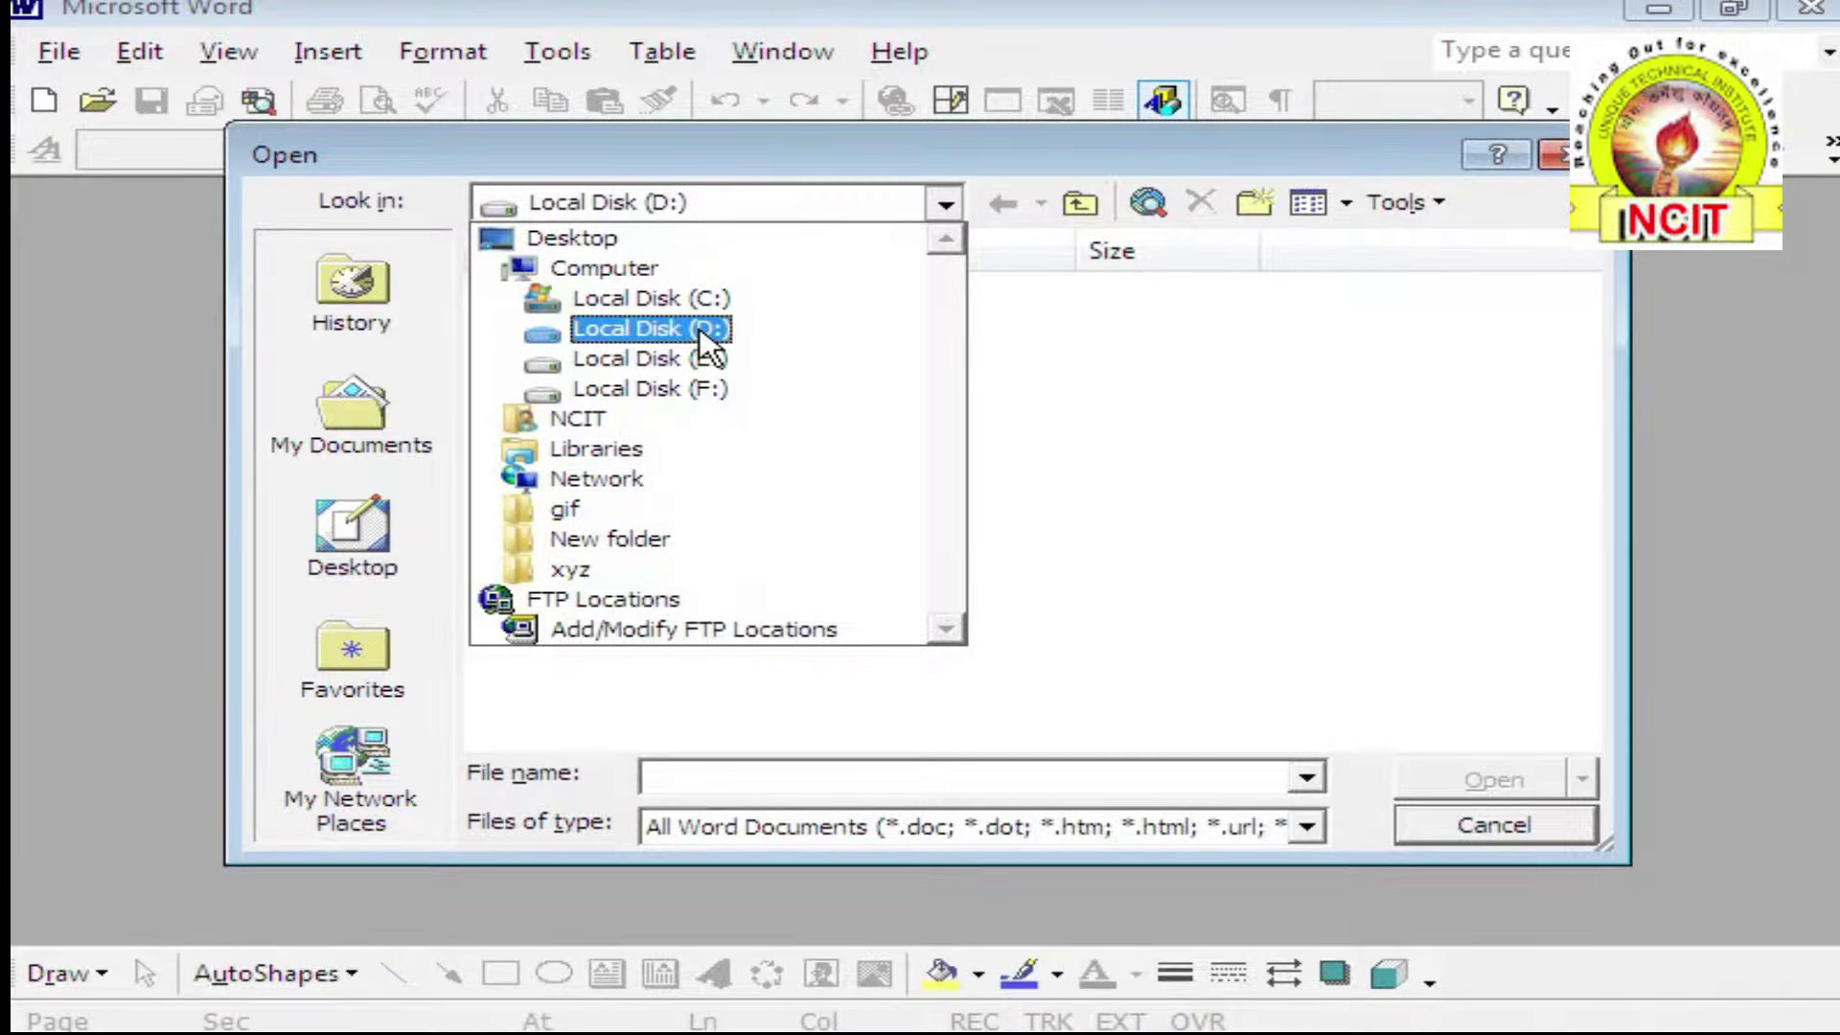
{"action": "left_click", "coordinate": [707, 335]}
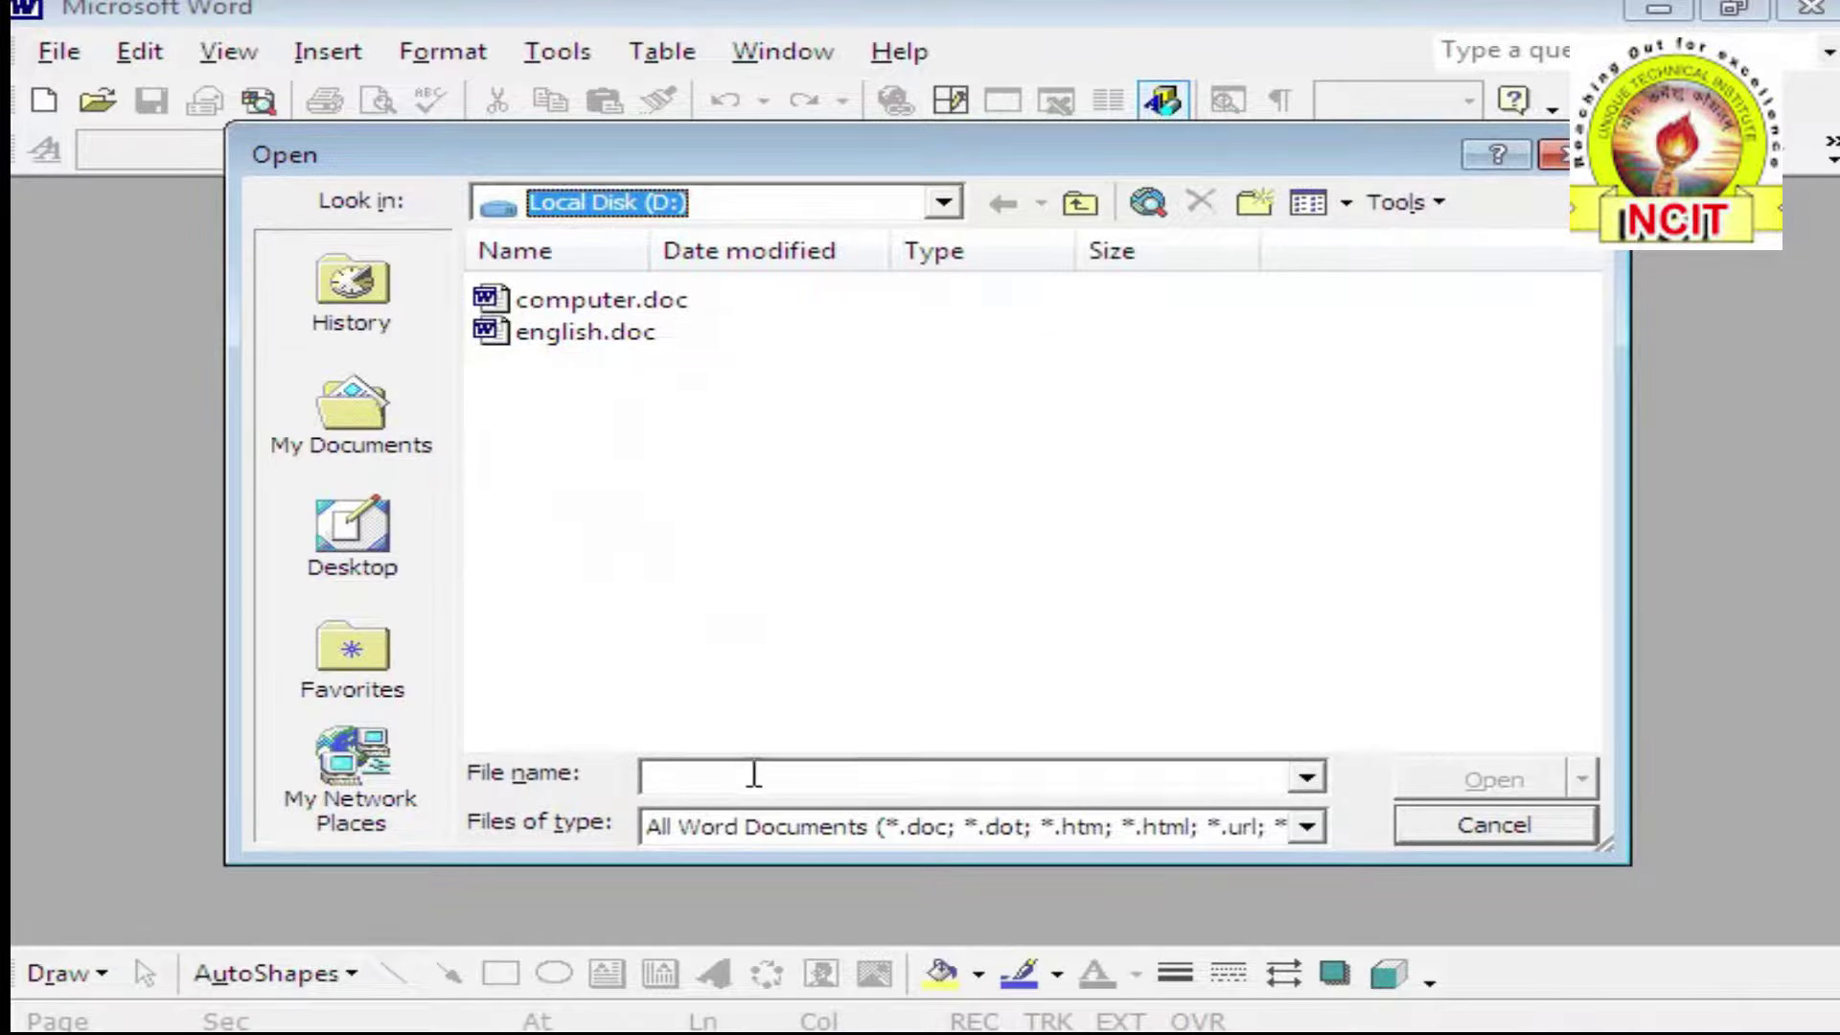
{"action": "left_click", "coordinate": [603, 334]}
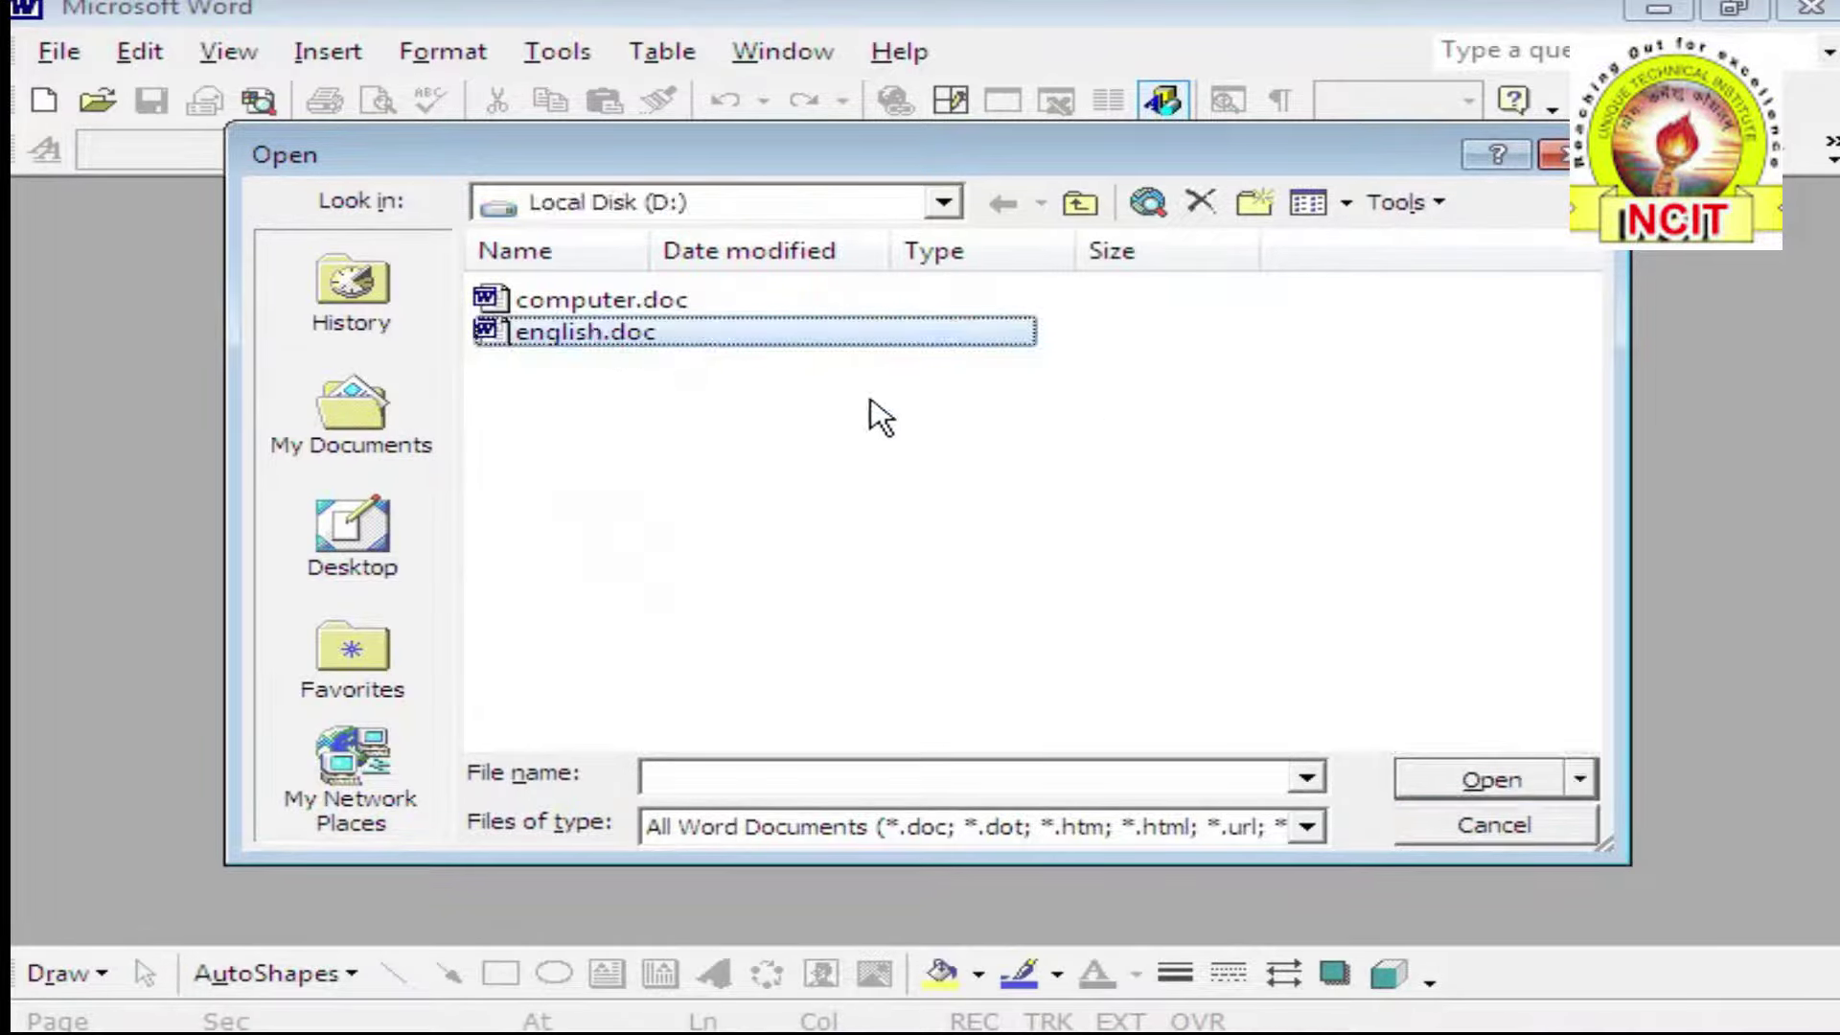
{"action": "left_click", "coordinate": [1461, 778]}
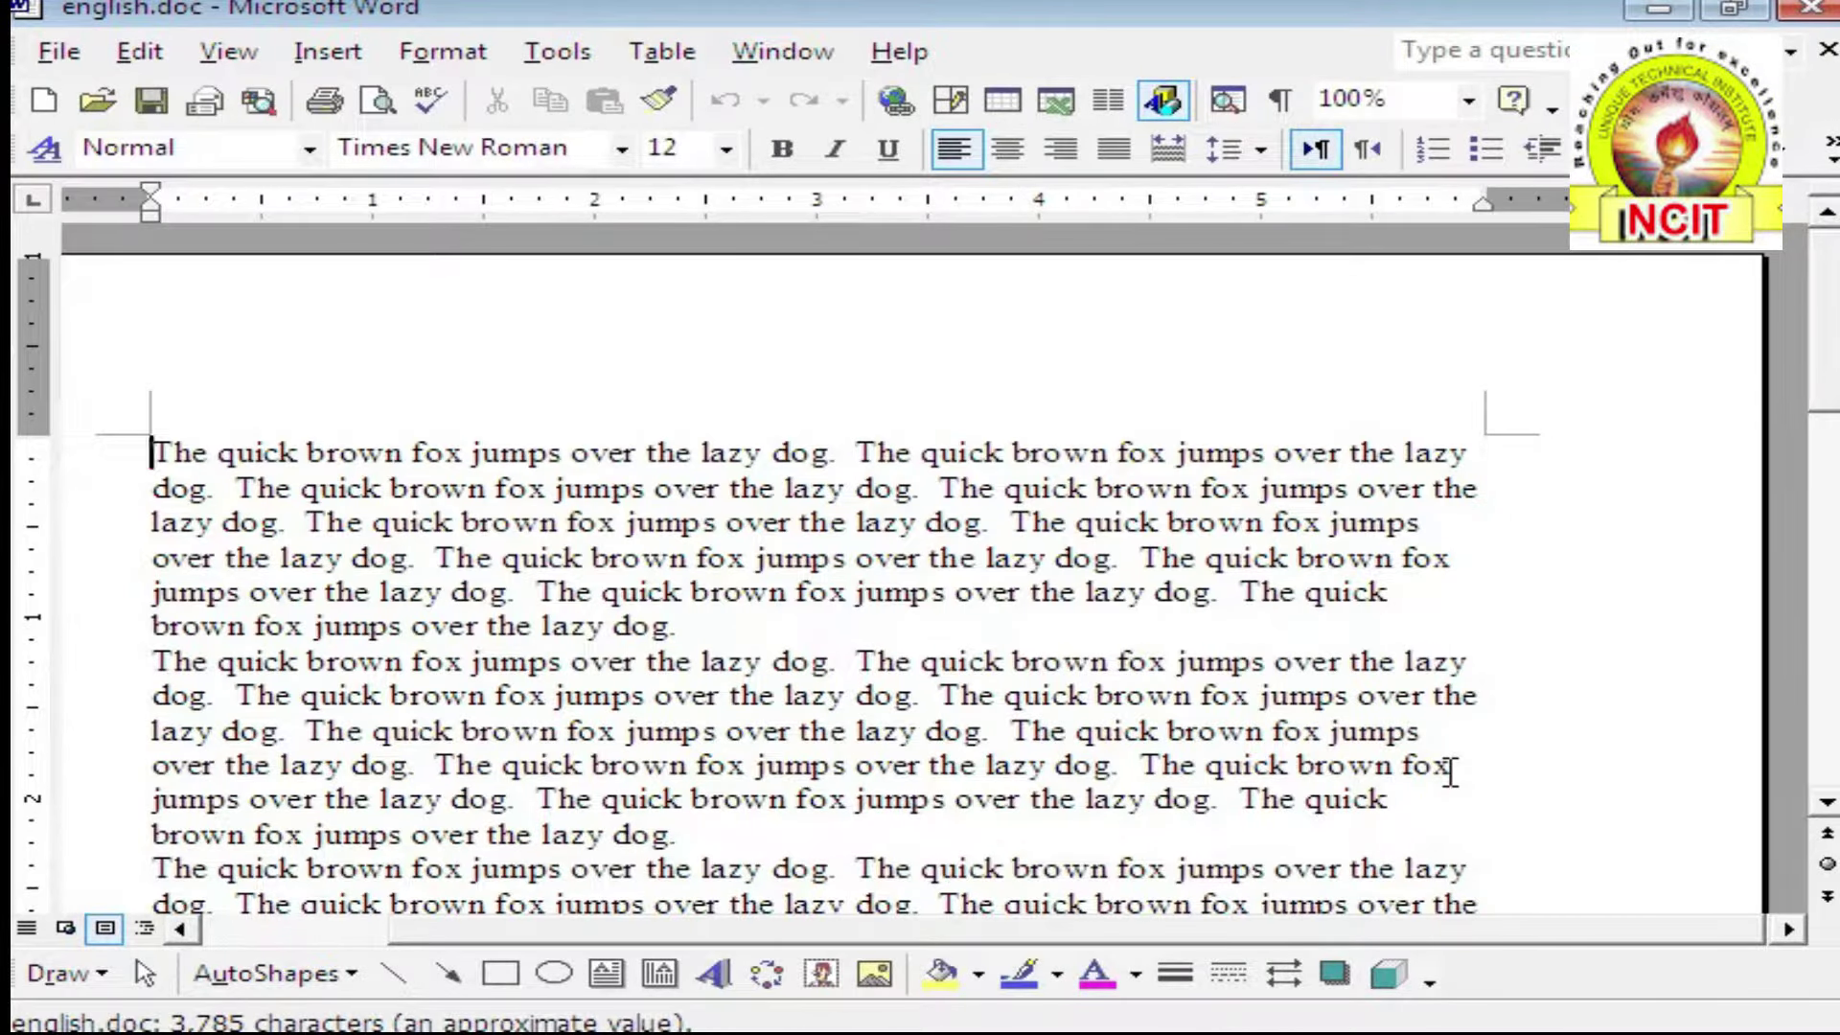
{"action": "left_click", "coordinate": [811, 558]}
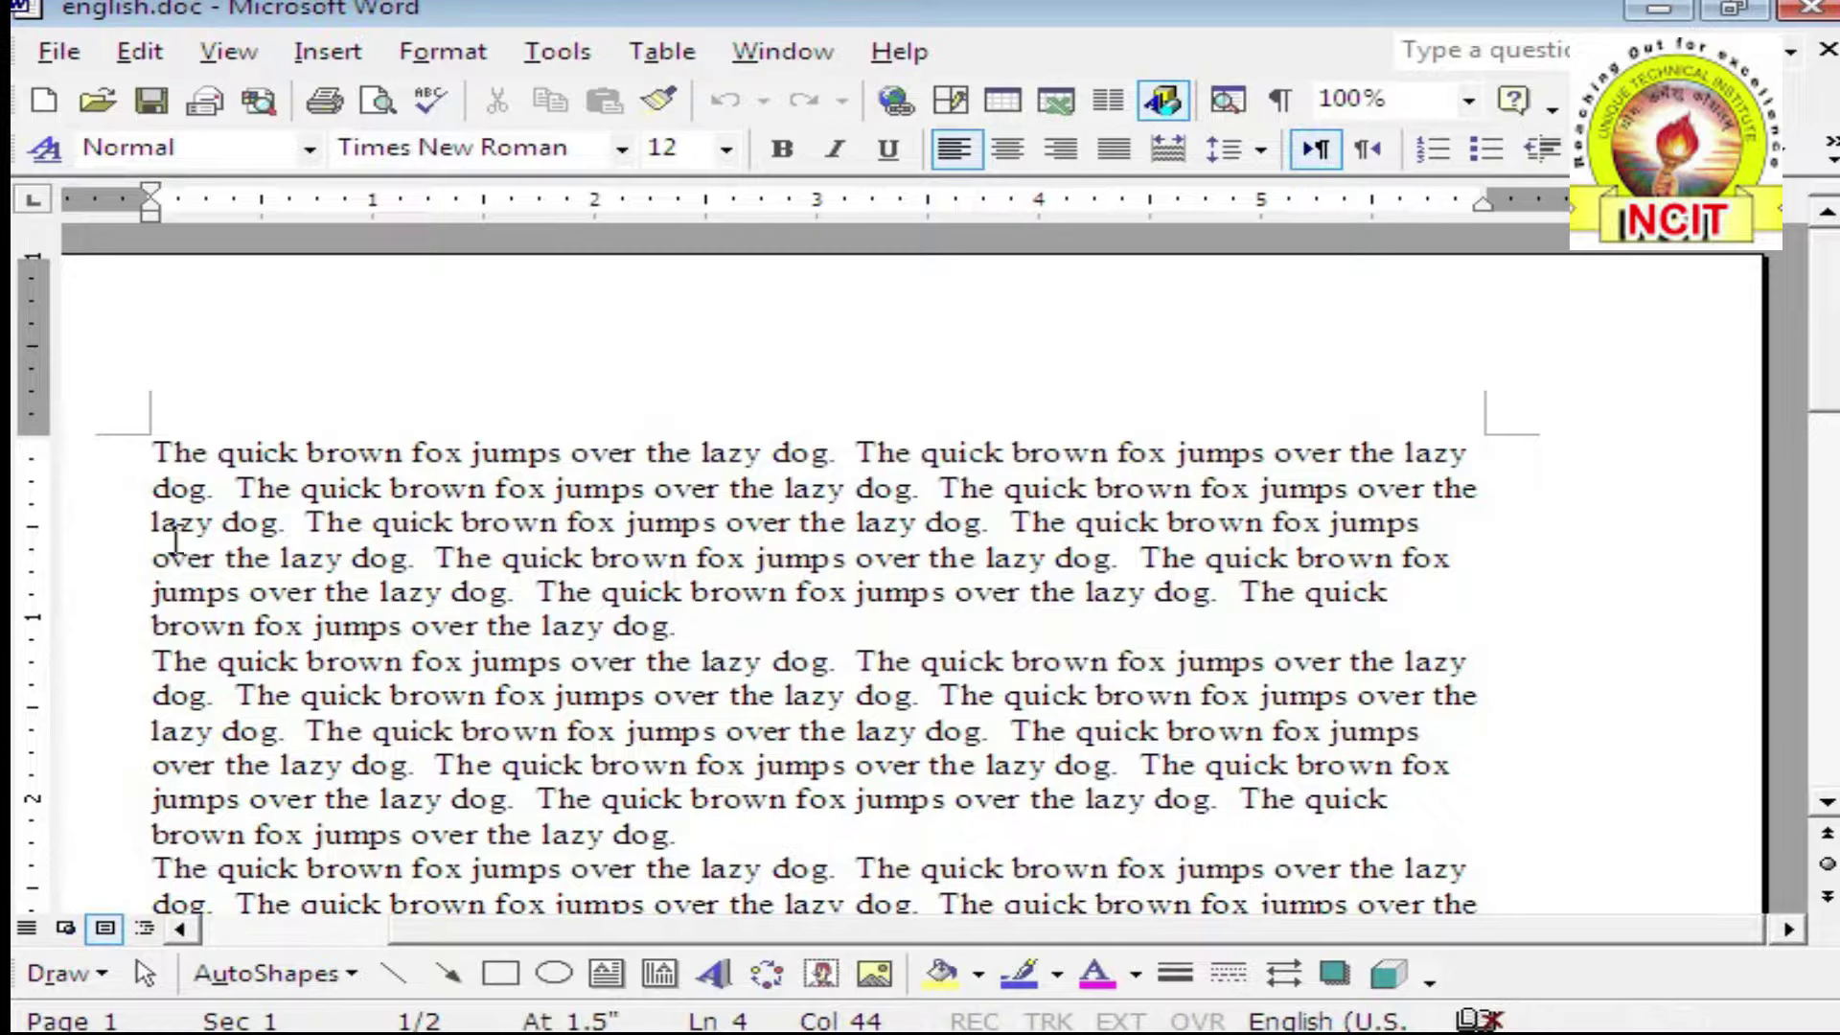
Show the File menu commands for english.doc
{"action": "left_click", "coordinate": [53, 59]}
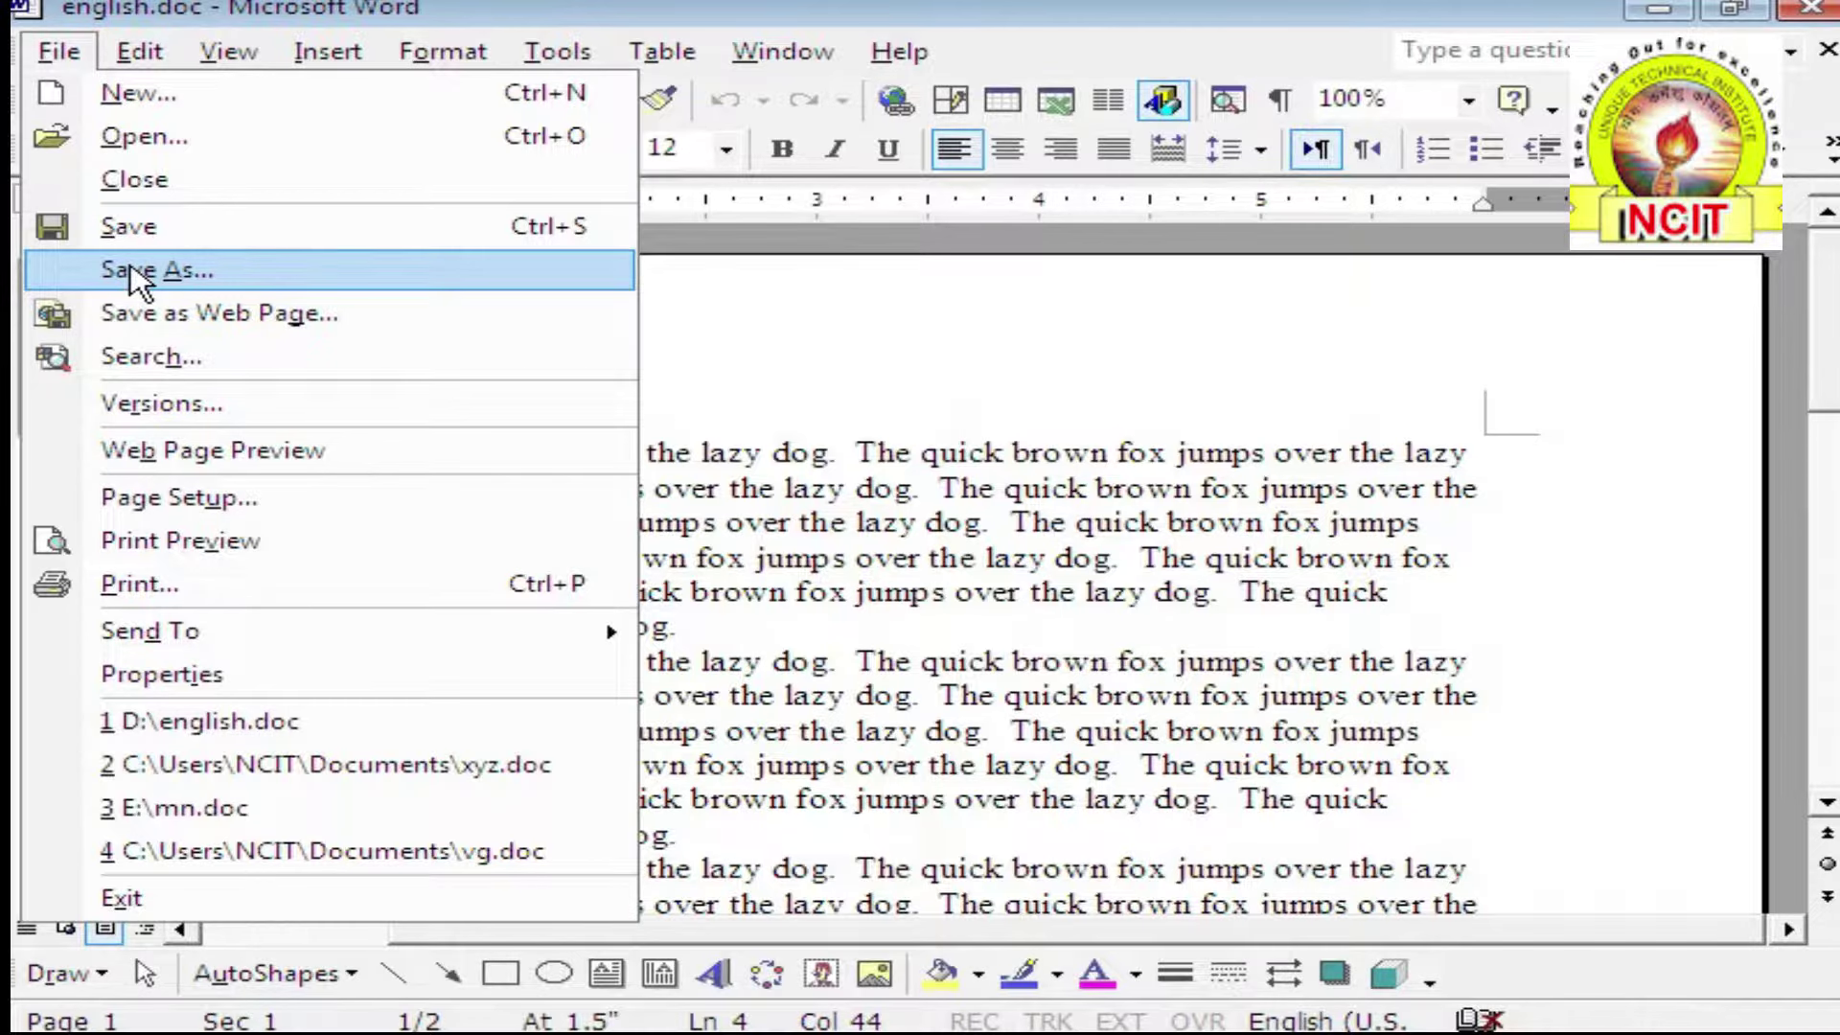
Save the document through Save As under the name physics on Local Disk (E:)
{"action": "left_click", "coordinate": [134, 272]}
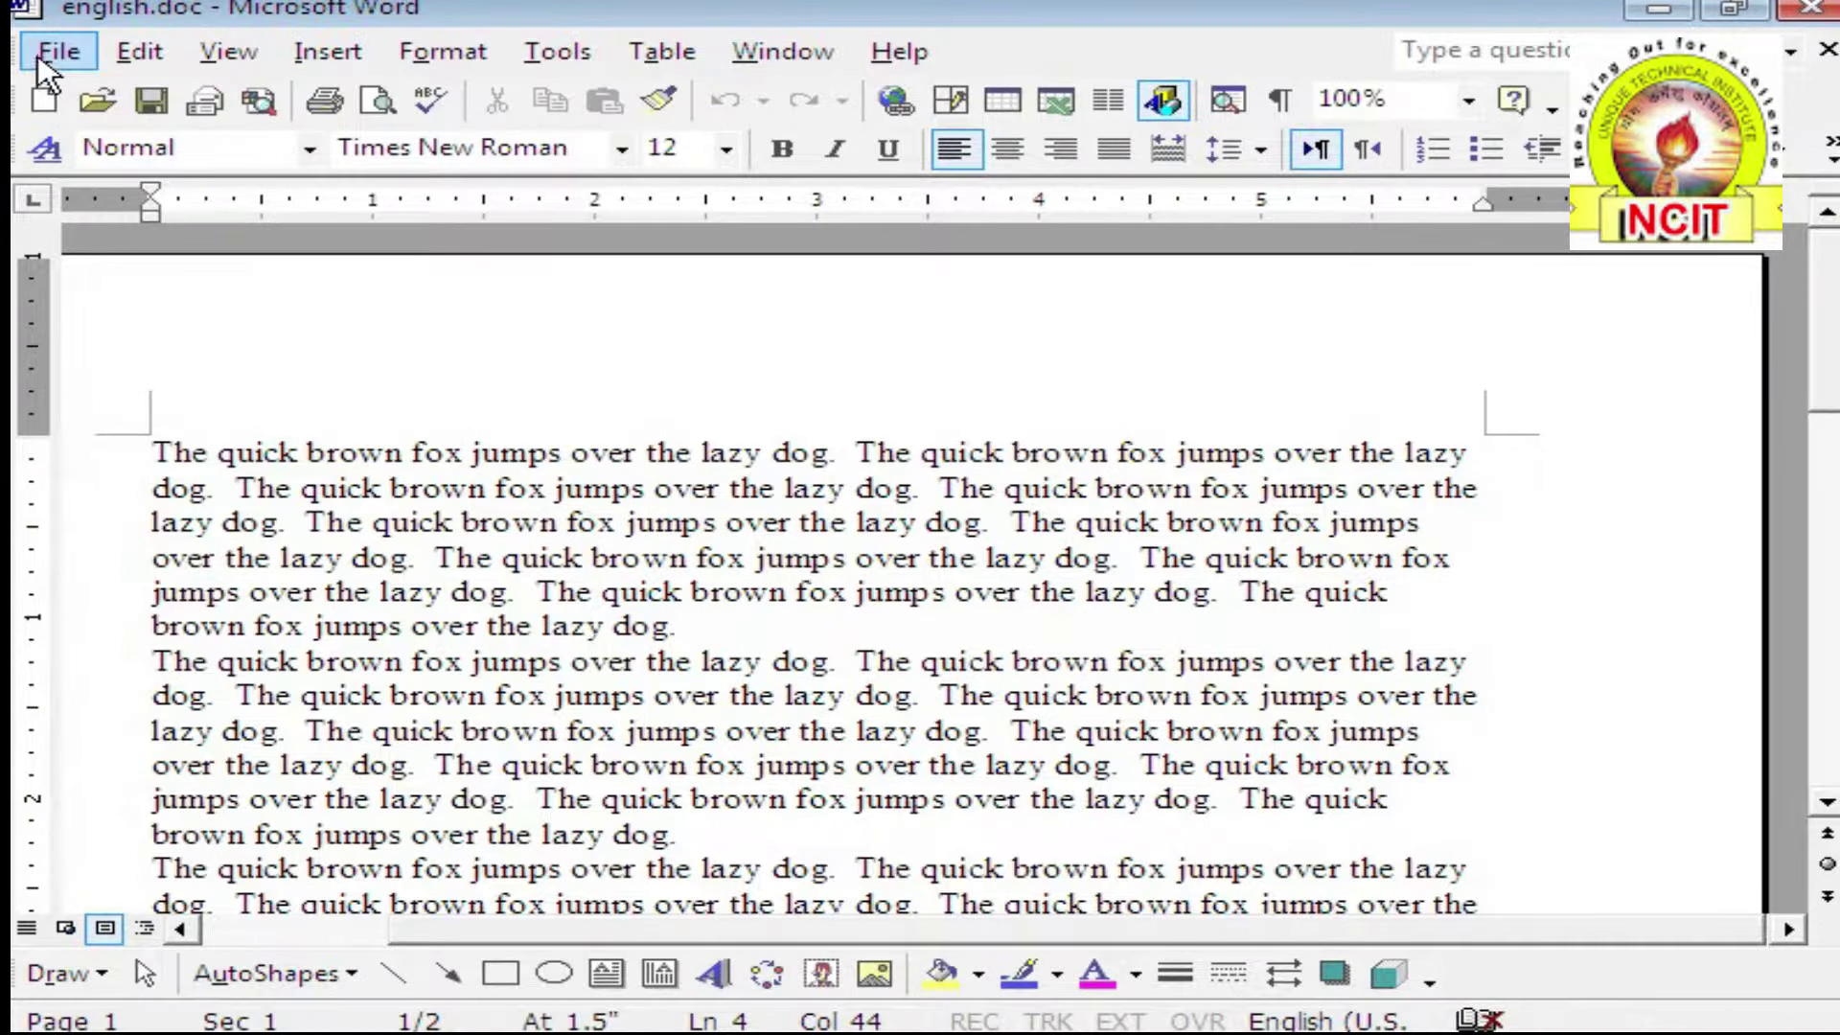
{"action": "left_click", "coordinate": [39, 56]}
{"action": "left_click", "coordinate": [134, 272]}
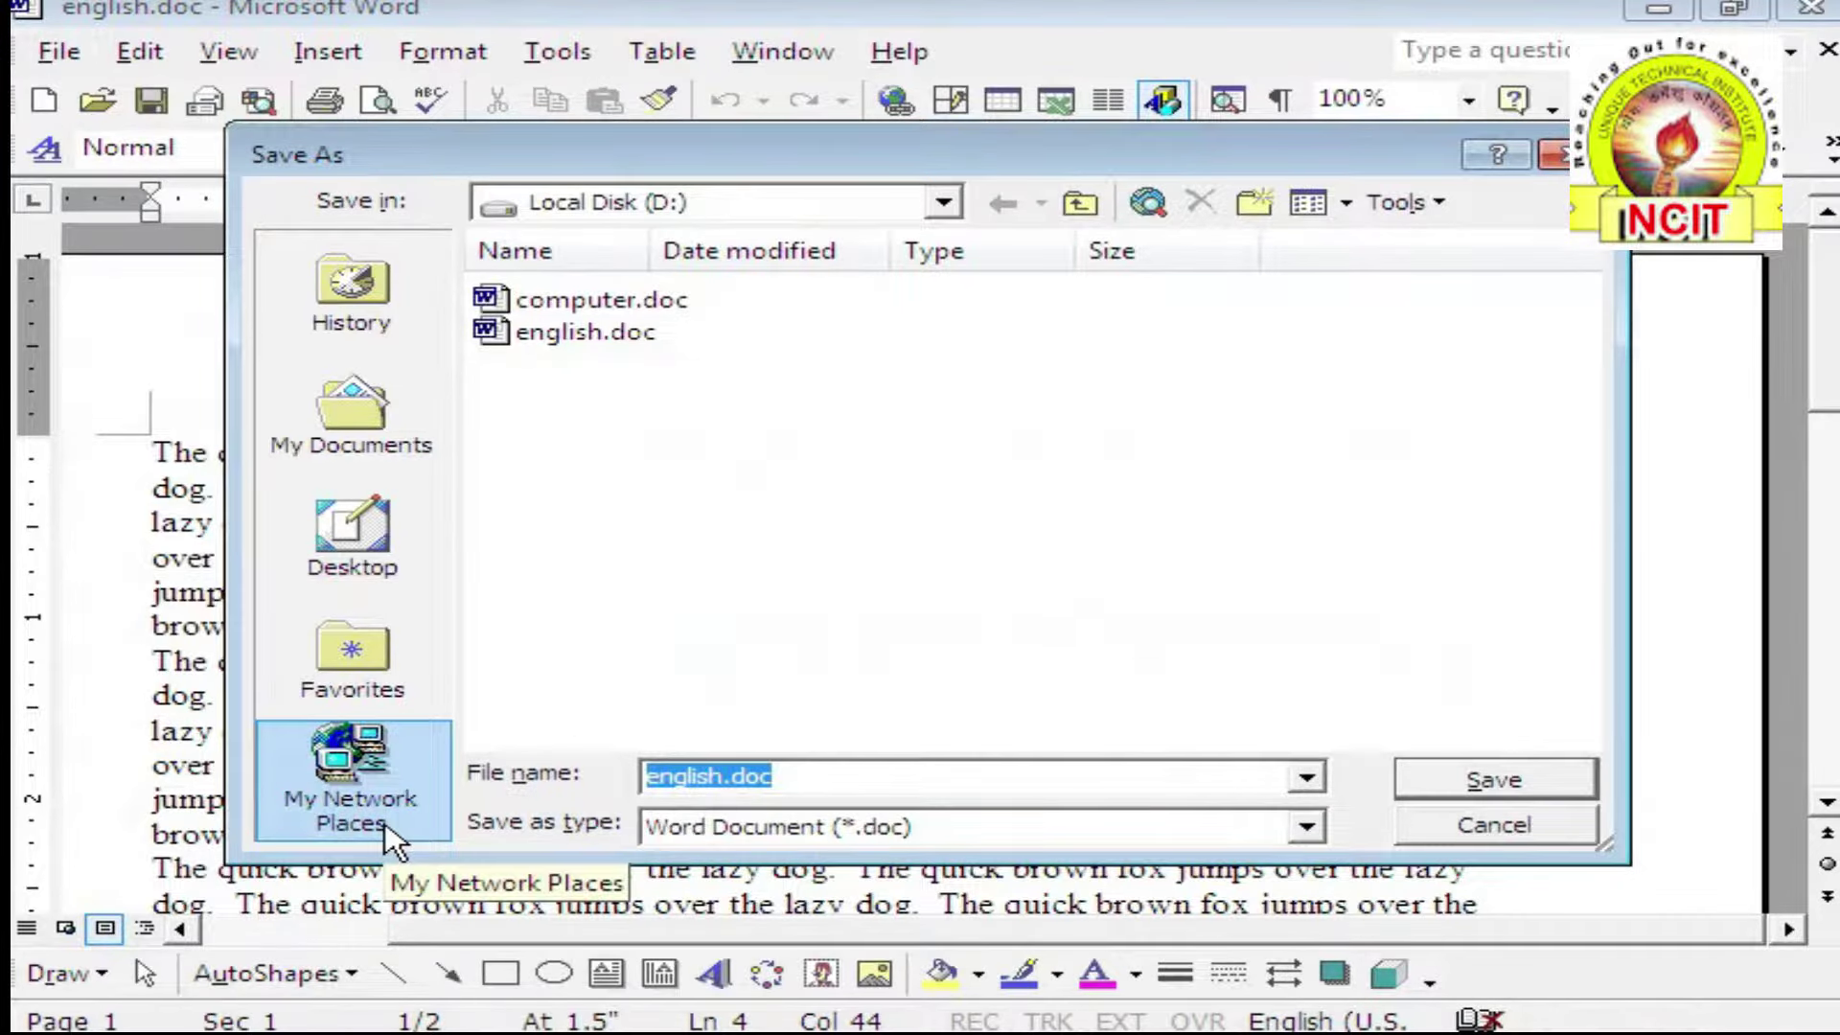
{"action": "type", "text": "p"}
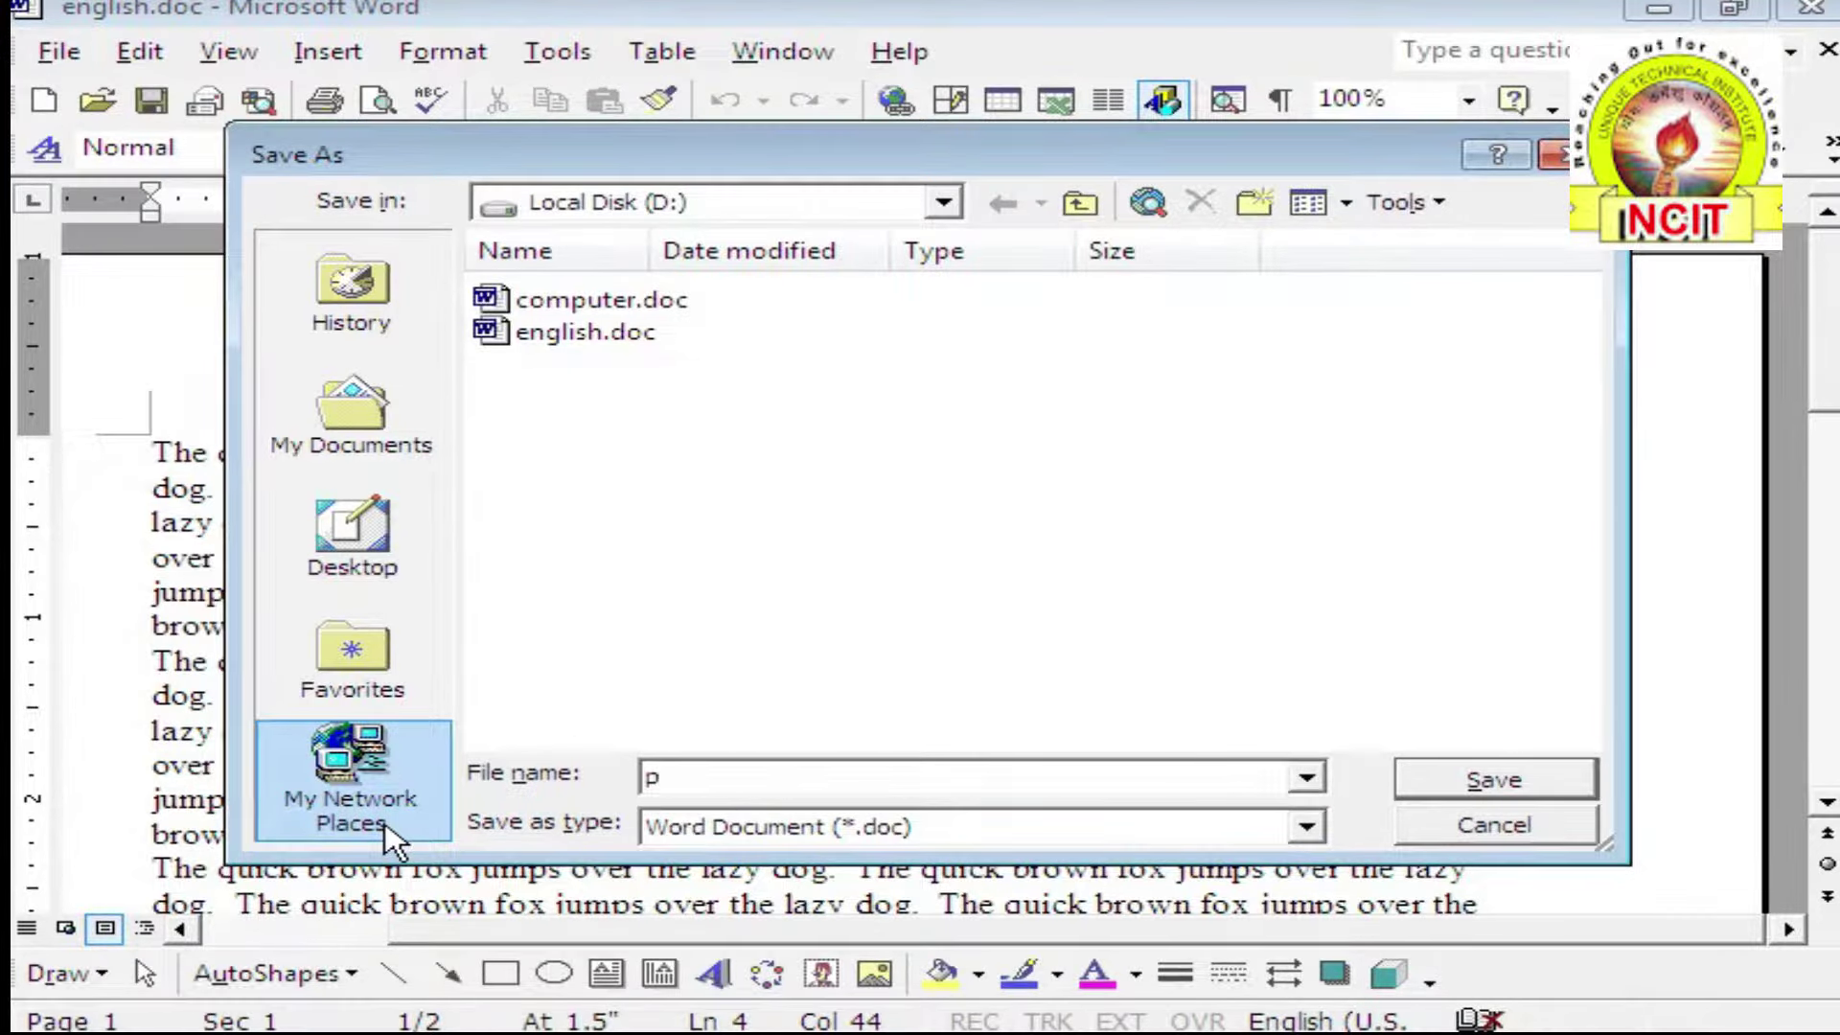
{"action": "type", "text": "hysi"}
{"action": "type", "text": "cs"}
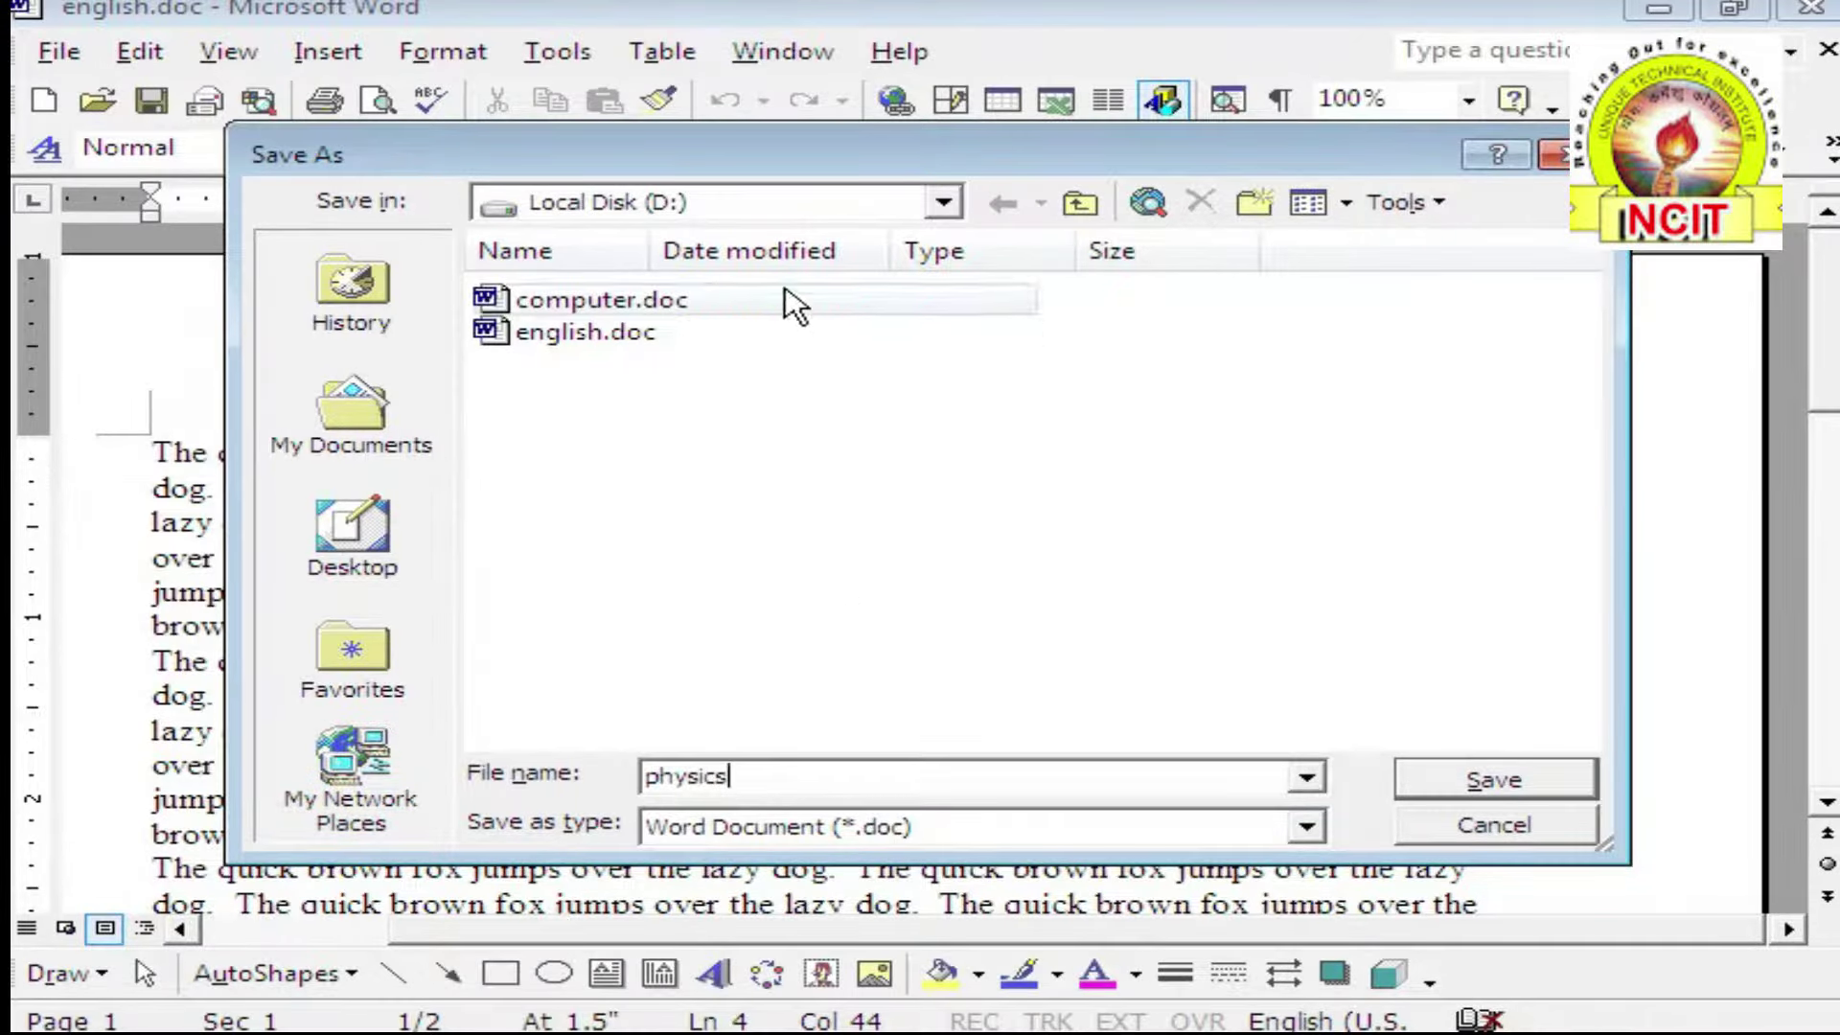
{"action": "left_click", "coordinate": [944, 203]}
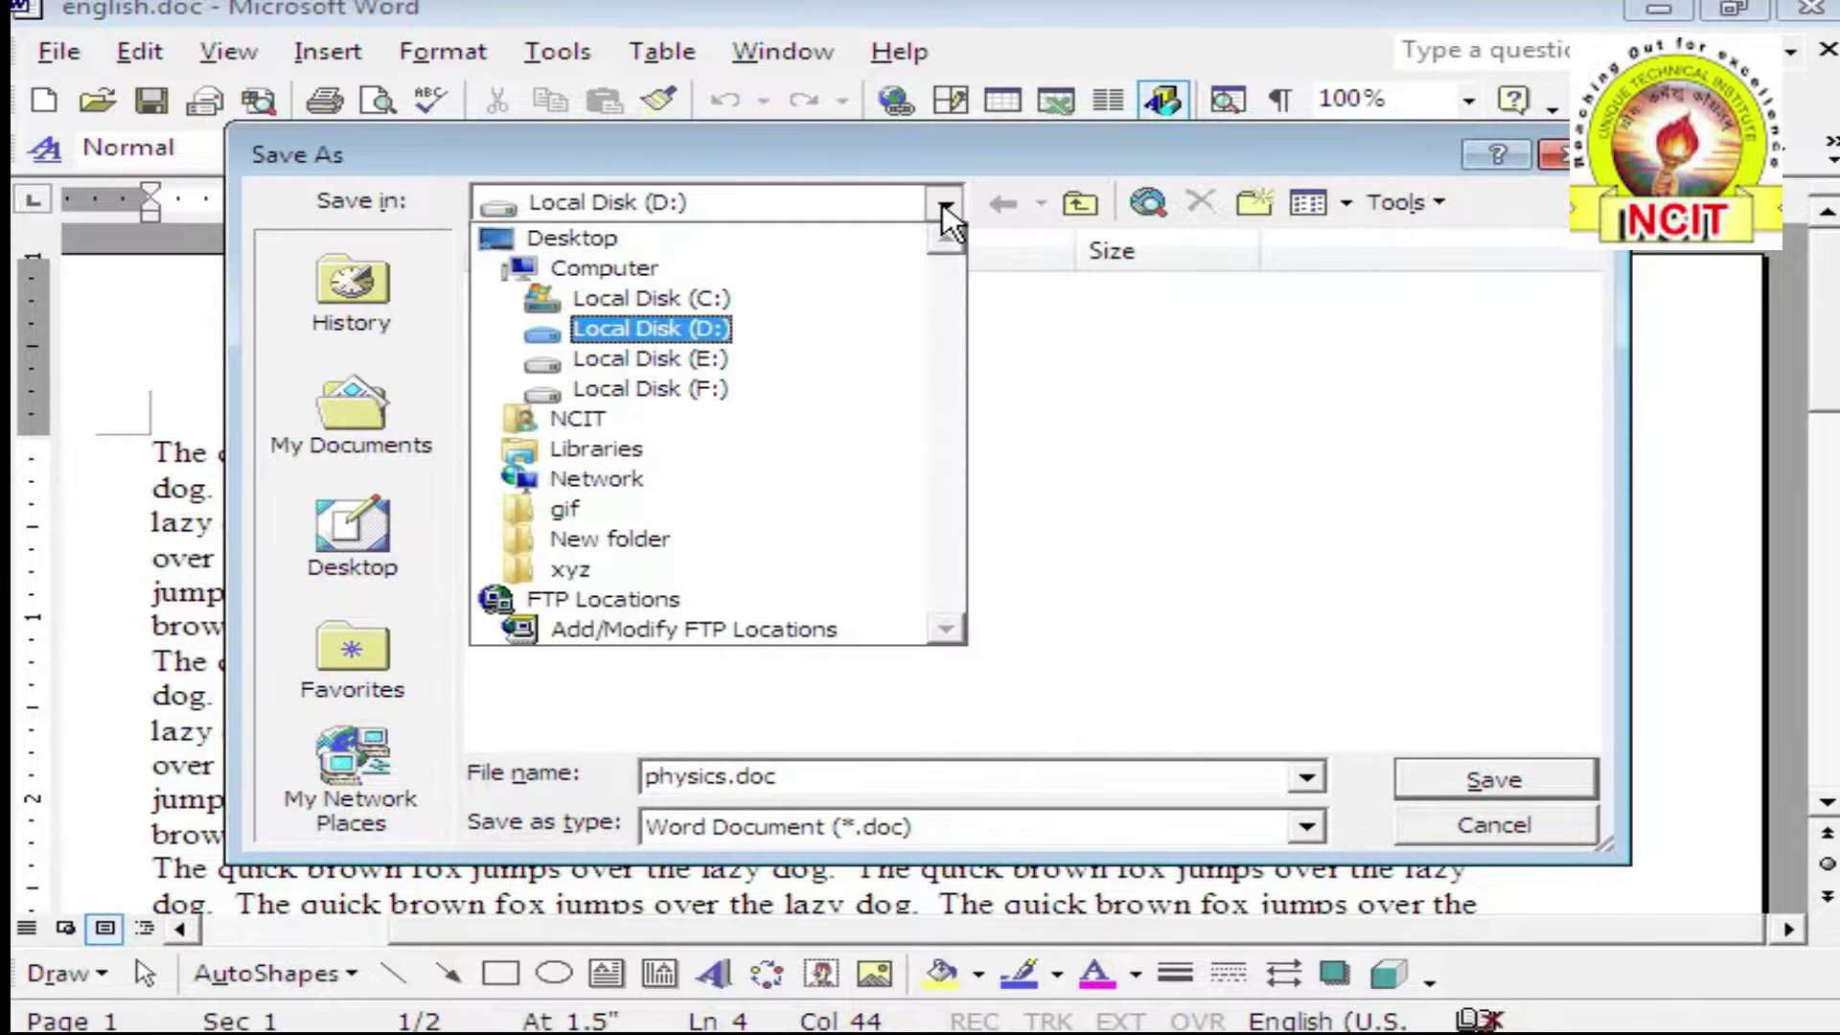
{"action": "left_click", "coordinate": [706, 359]}
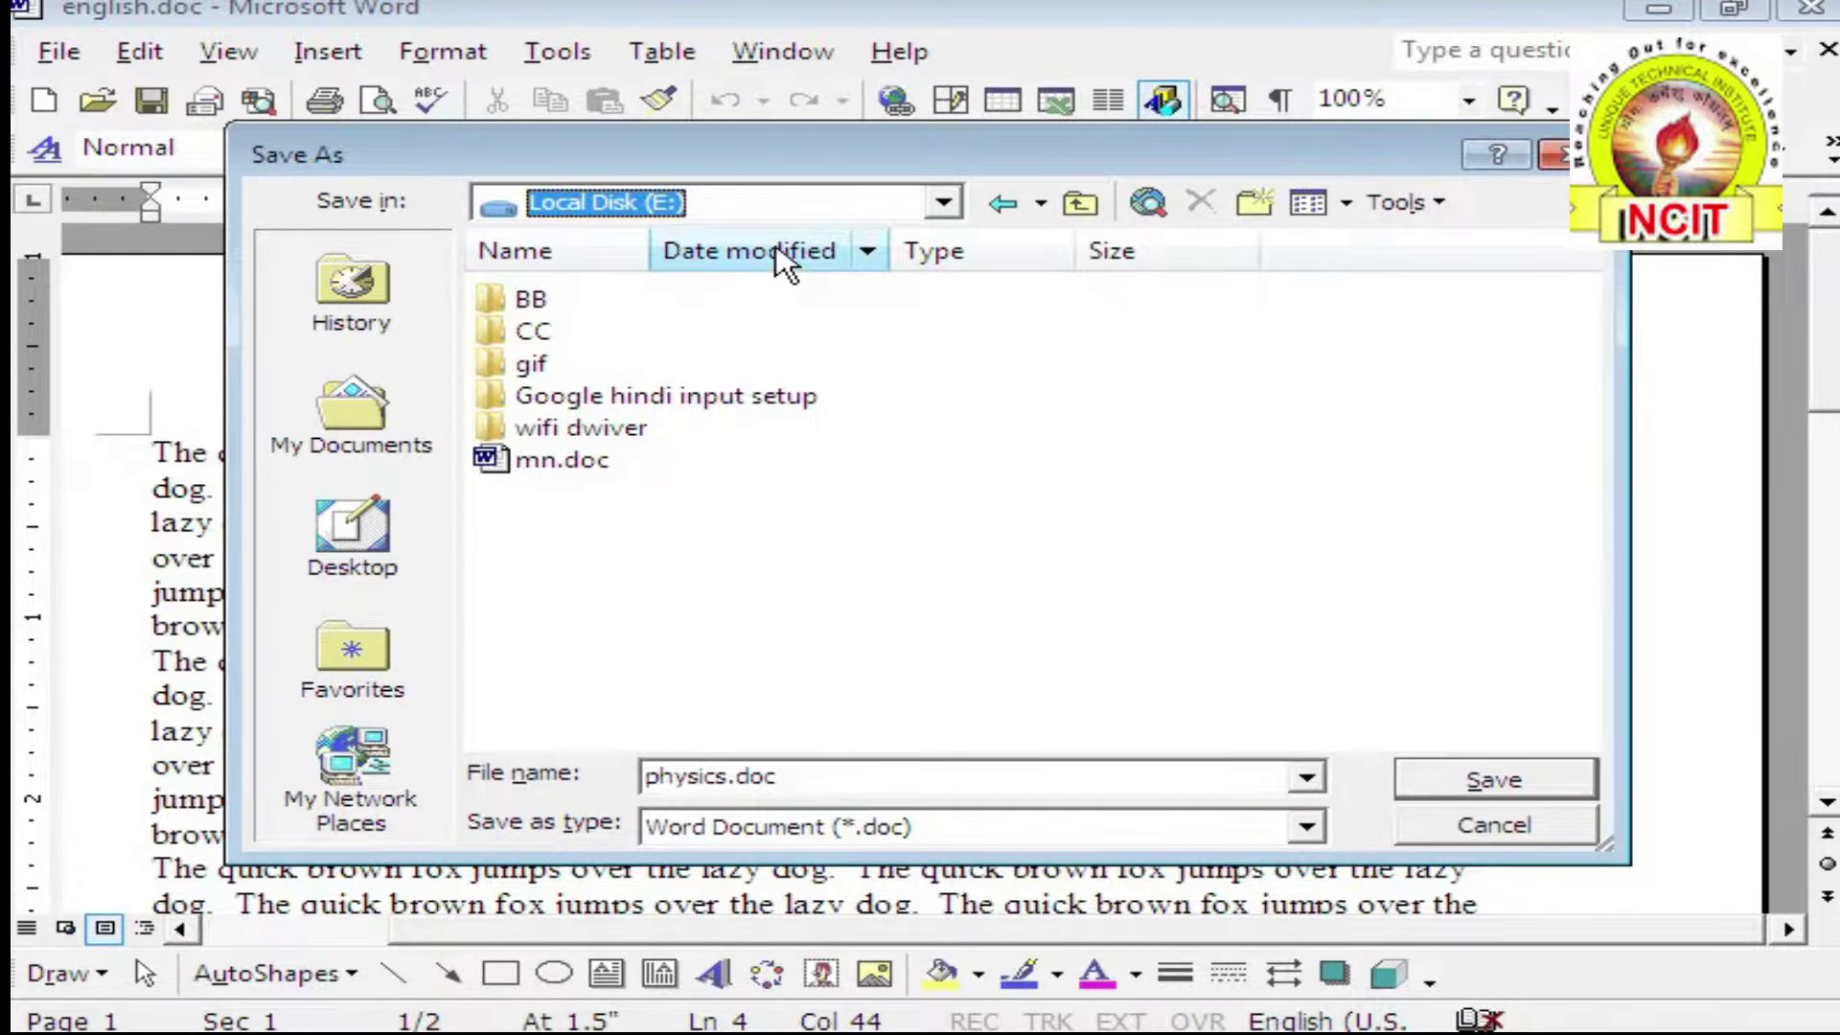
{"action": "left_click", "coordinate": [1468, 778]}
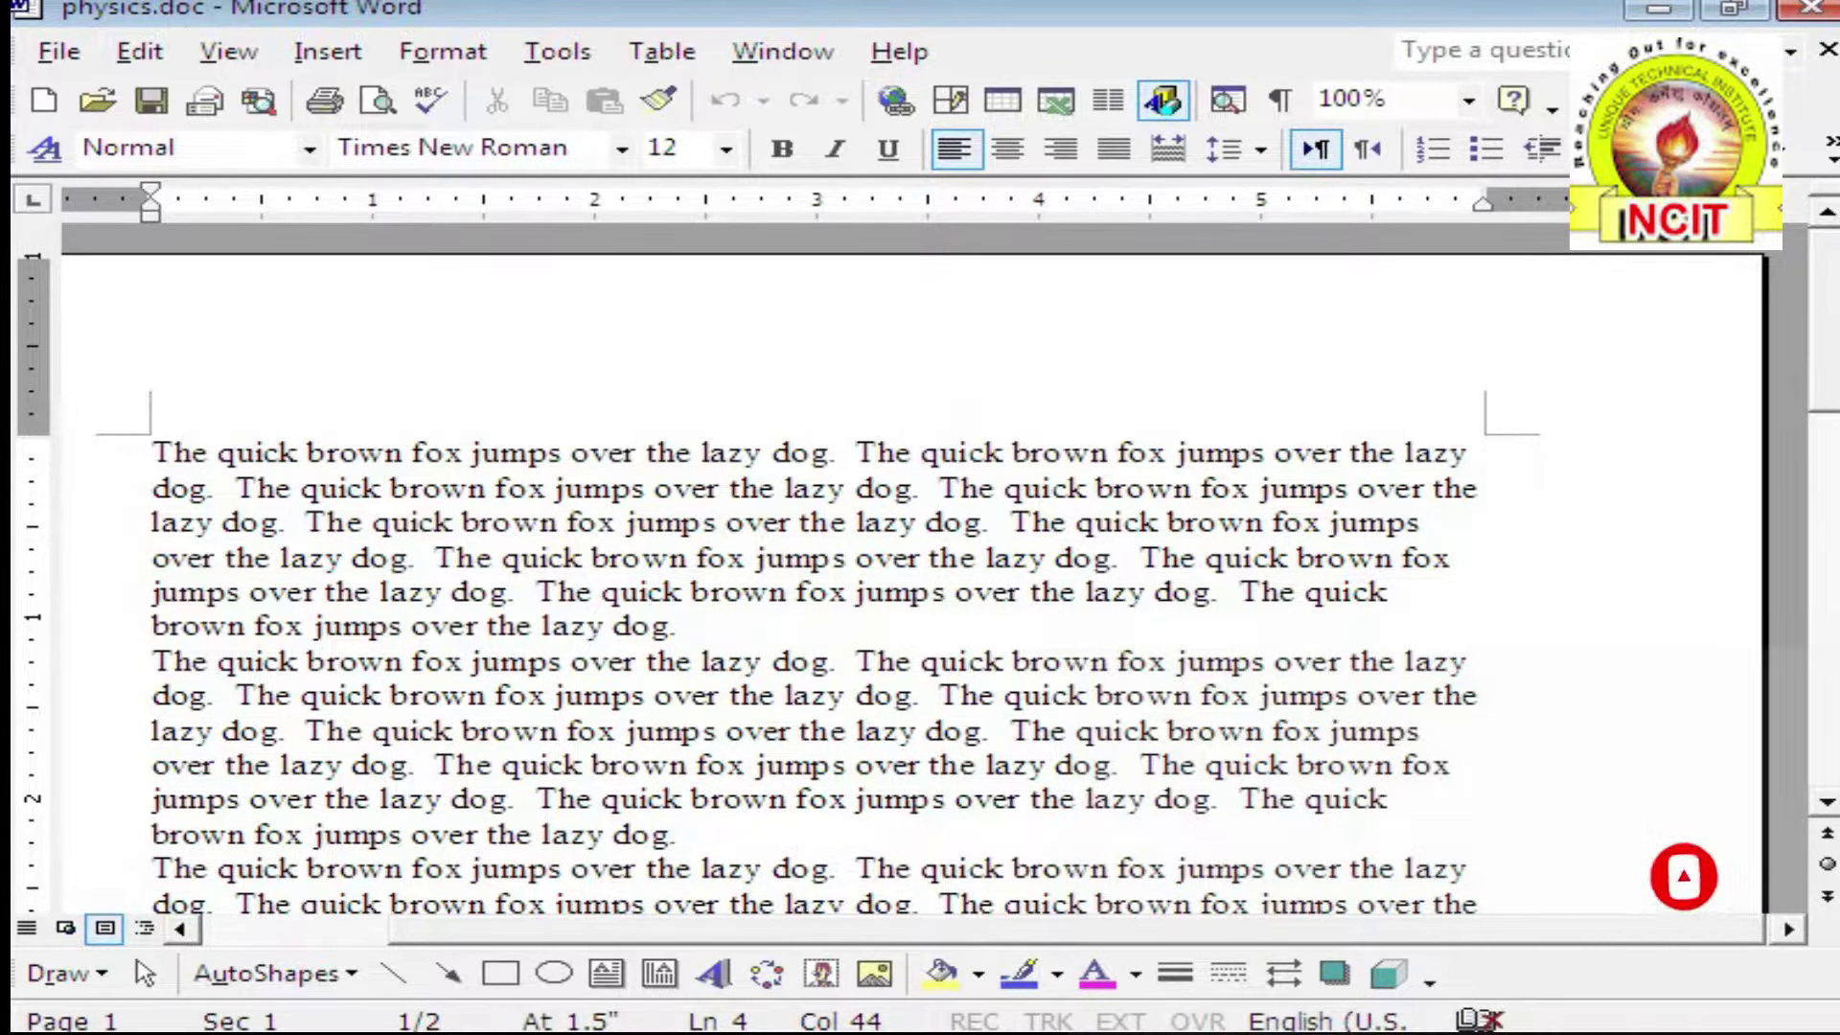
{"action": "key", "text": "super"}
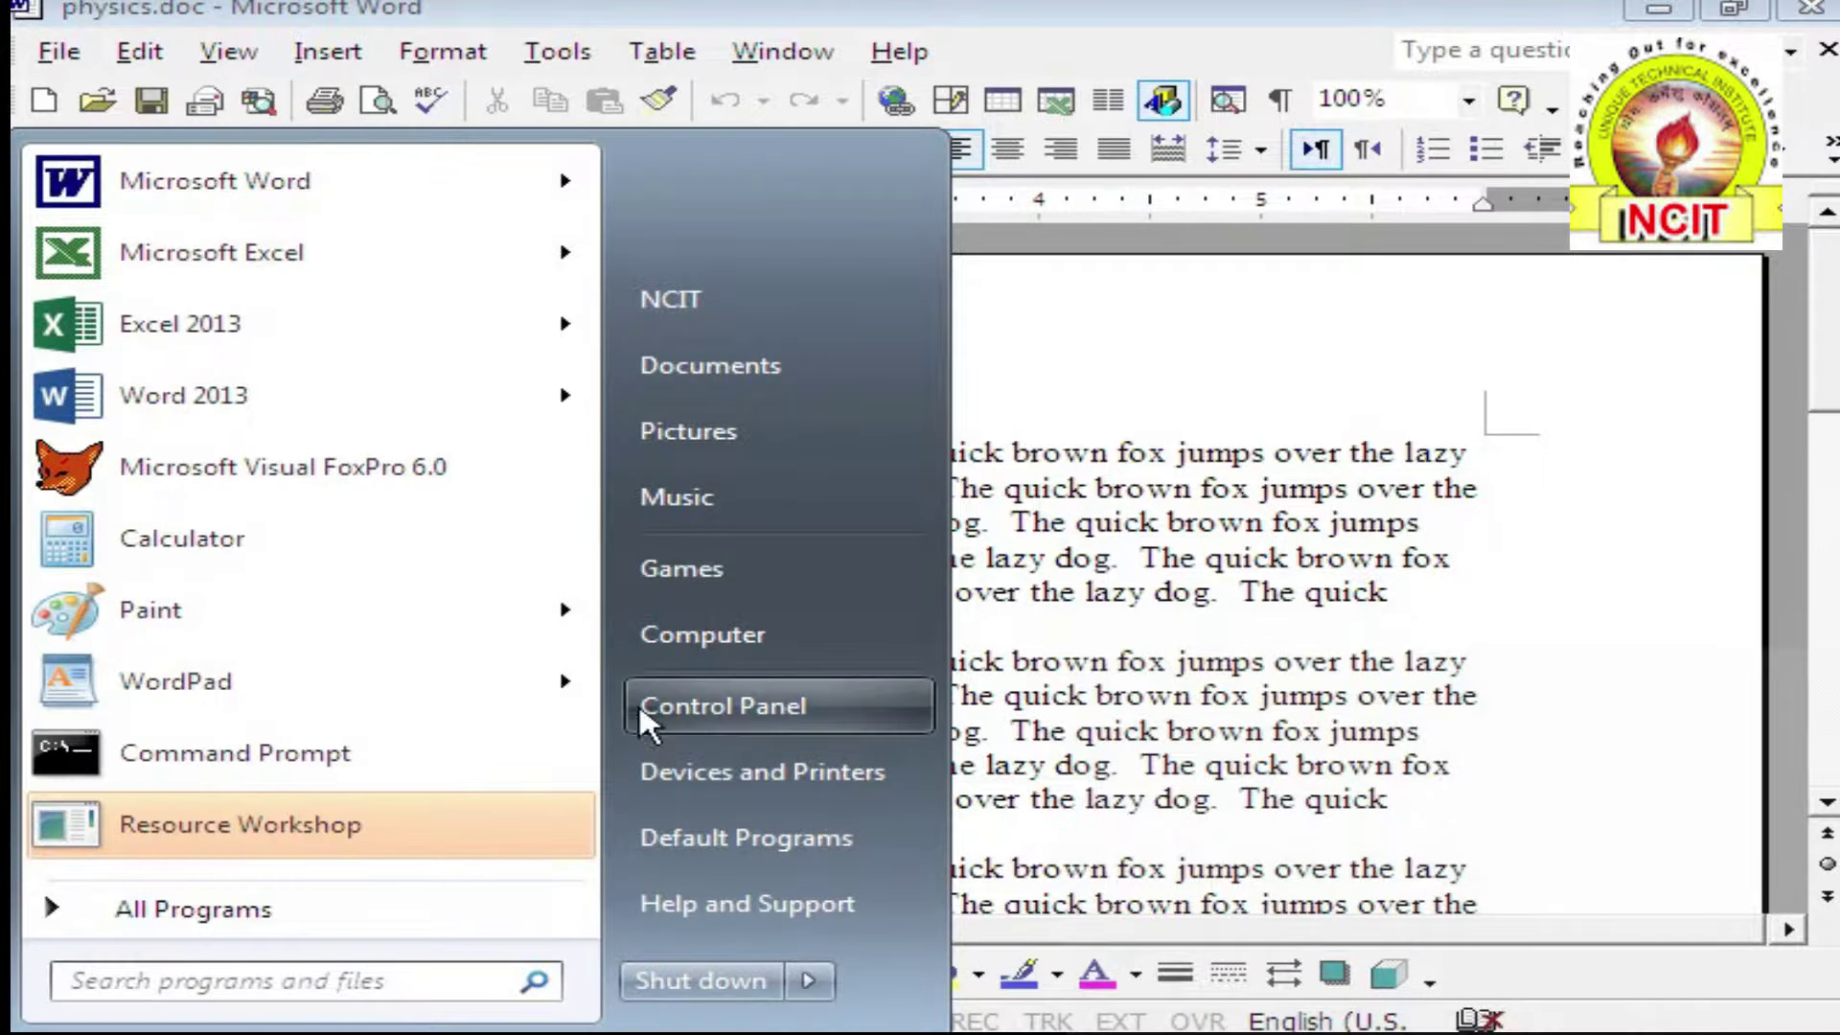
{"action": "key", "text": "Escape"}
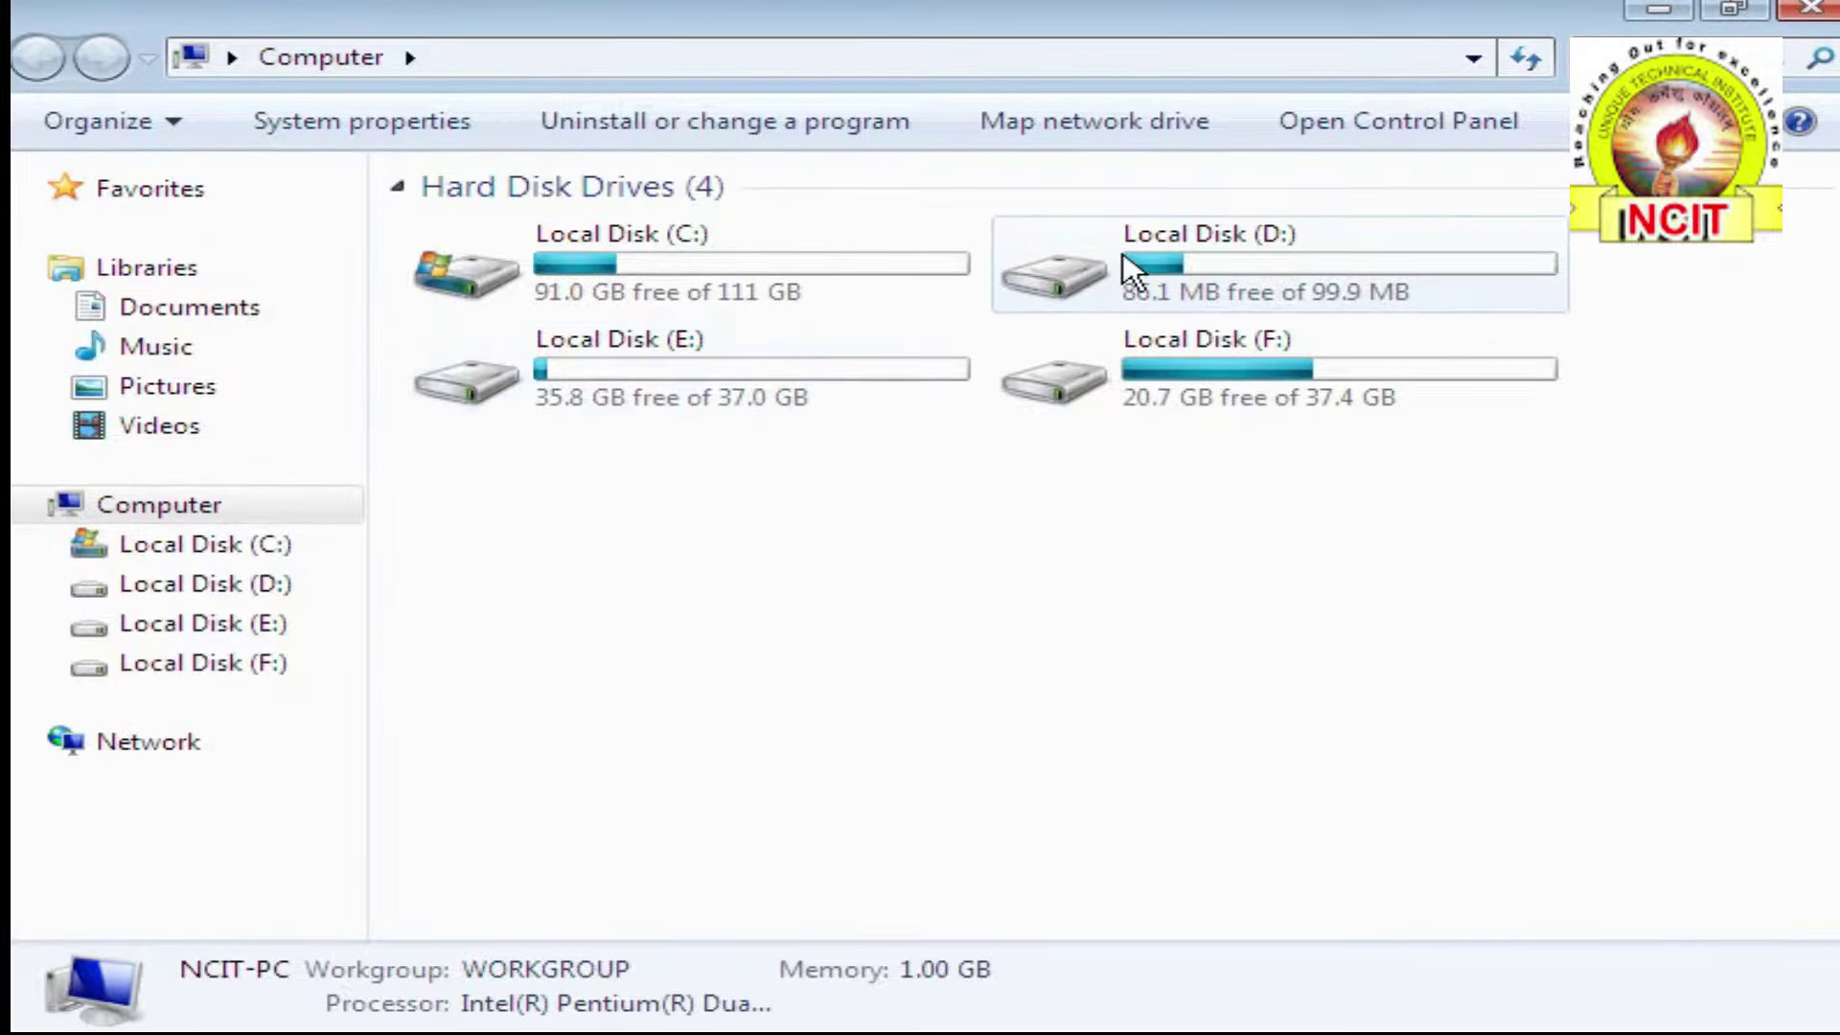
{"action": "double_click", "coordinate": [1129, 271]}
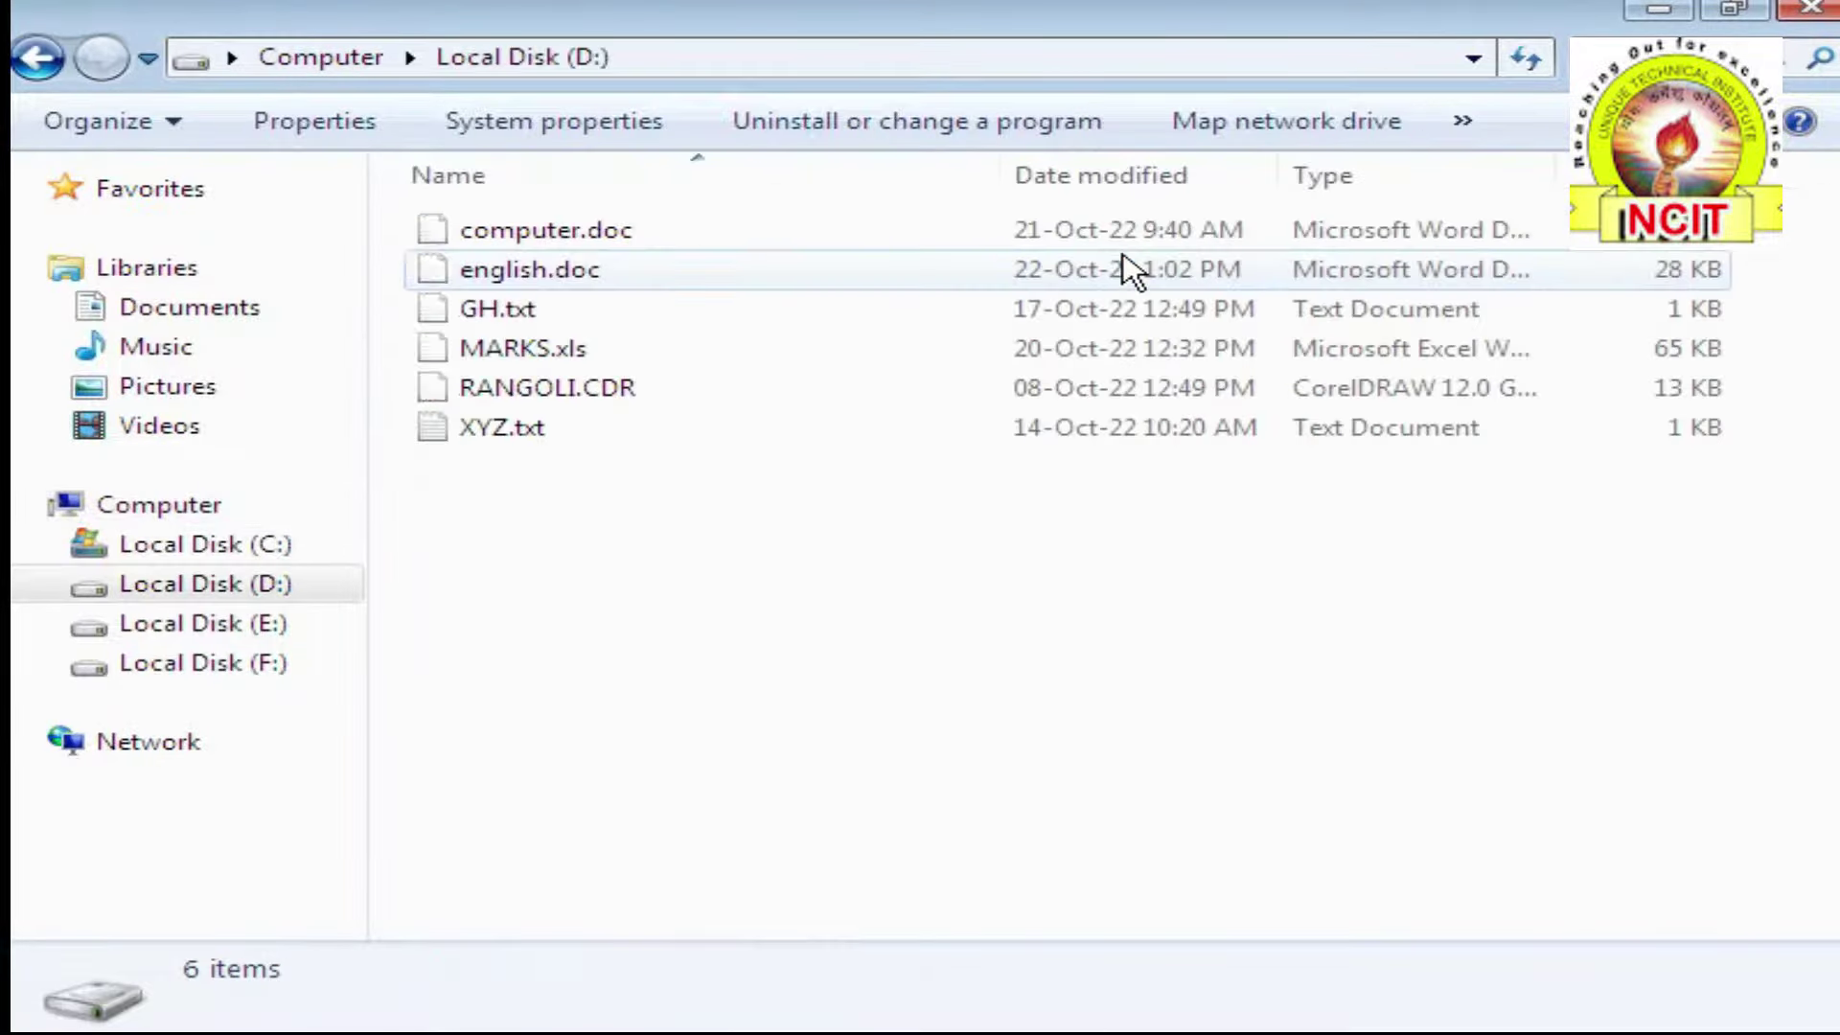
{"action": "left_click", "coordinate": [476, 285]}
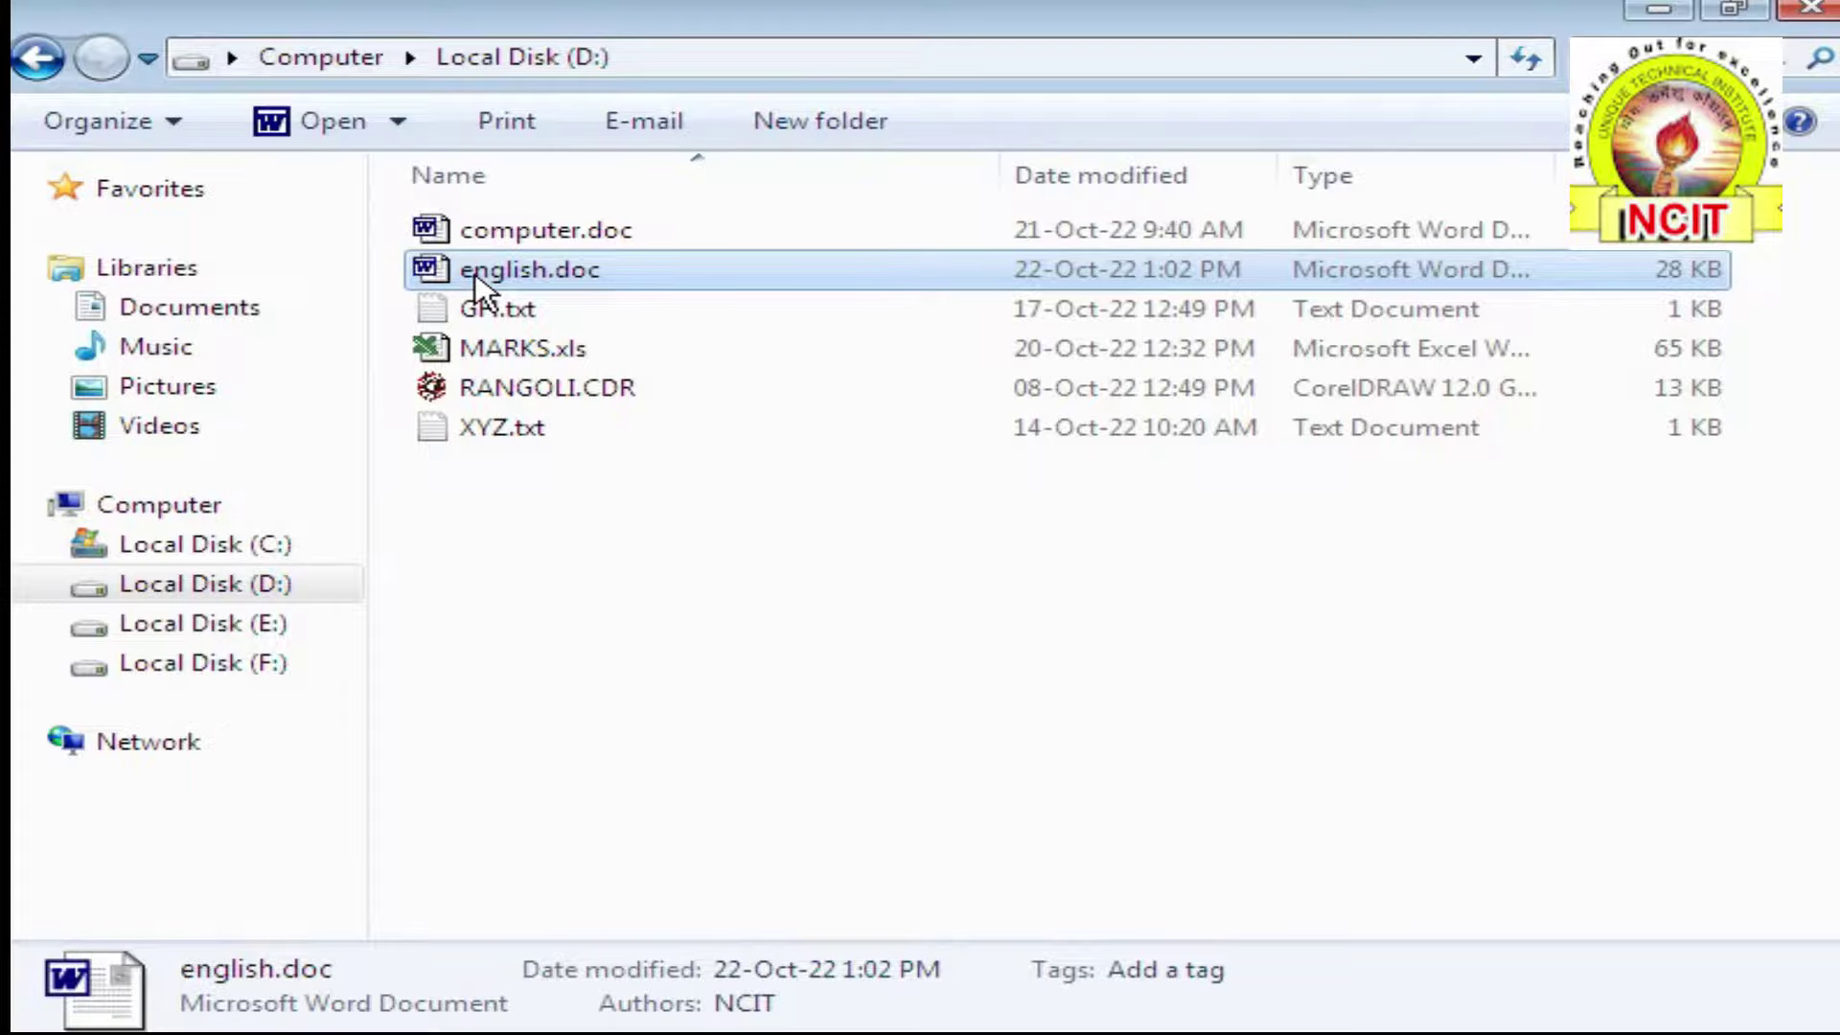
Close the file browser and bring up Word's File menu for physics.doc
{"action": "left_click", "coordinate": [1807, 10]}
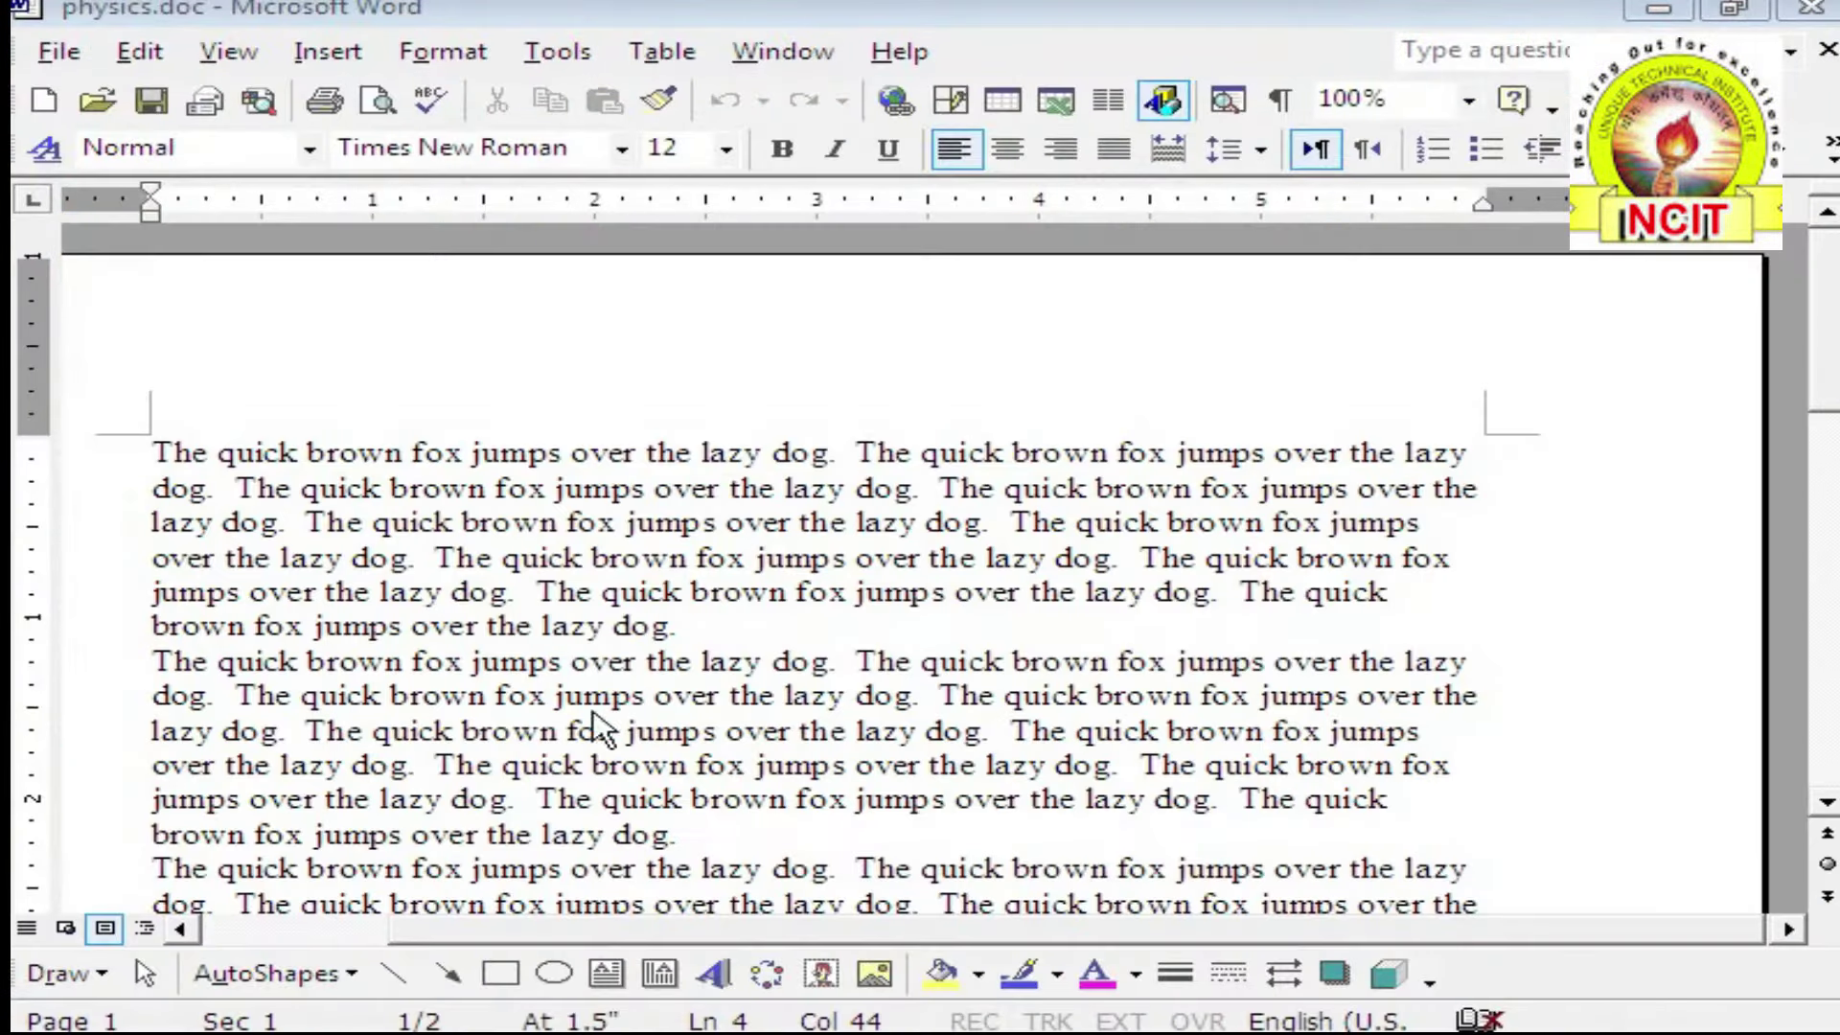
{"action": "left_click", "coordinate": [59, 50]}
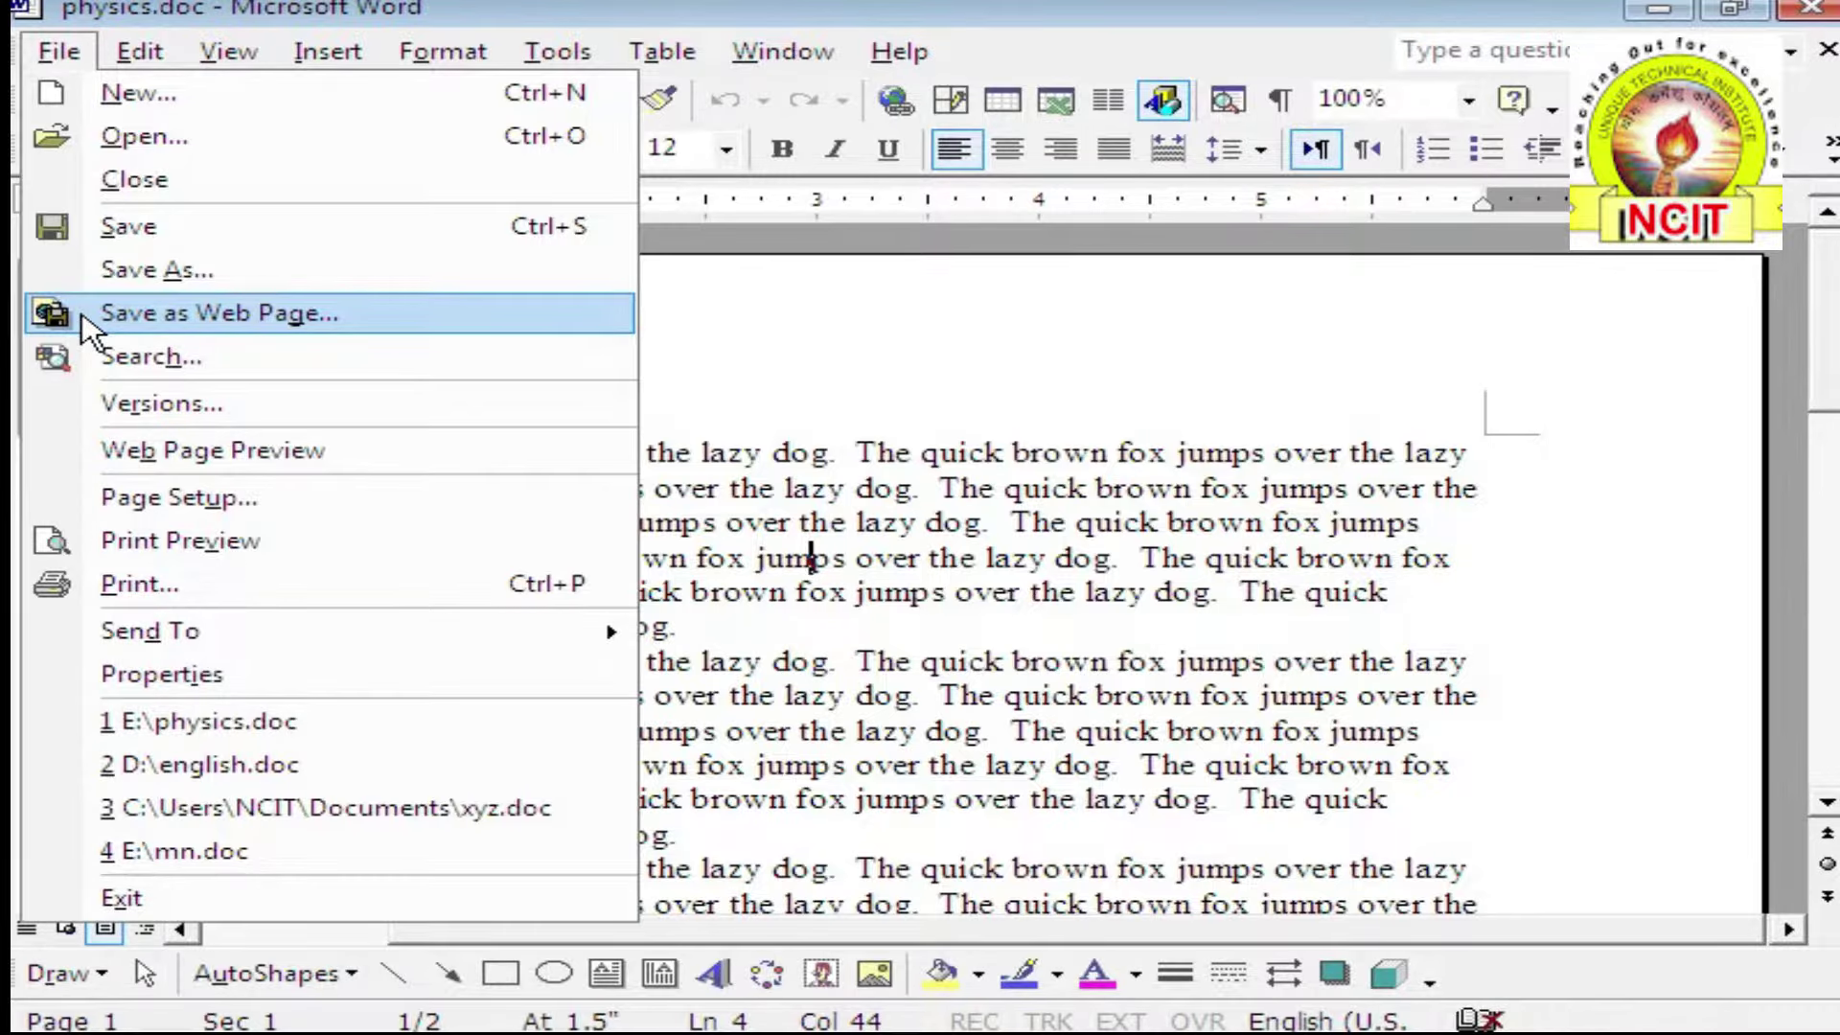
Dismiss the File menu to return to the physics.doc text
{"action": "left_click", "coordinate": [82, 317]}
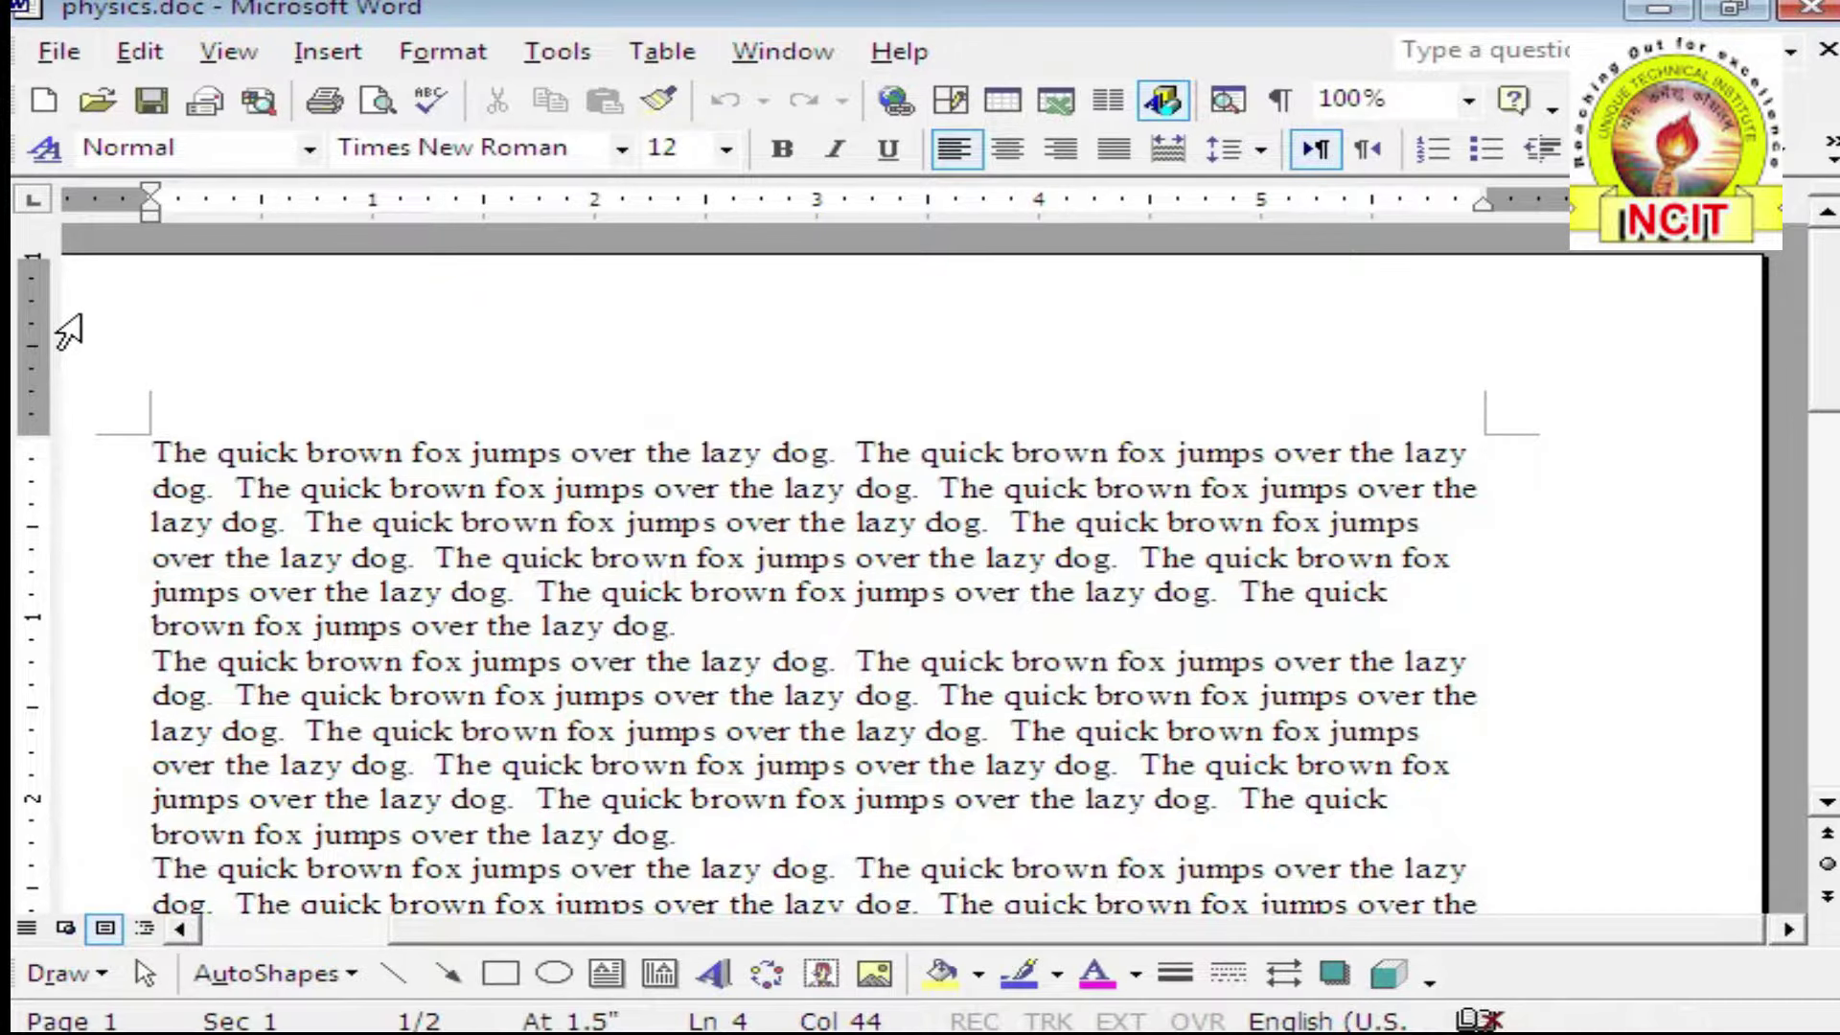
Save a copy of physics.doc to the Desktop, keeping its name
{"action": "left_click", "coordinate": [59, 52]}
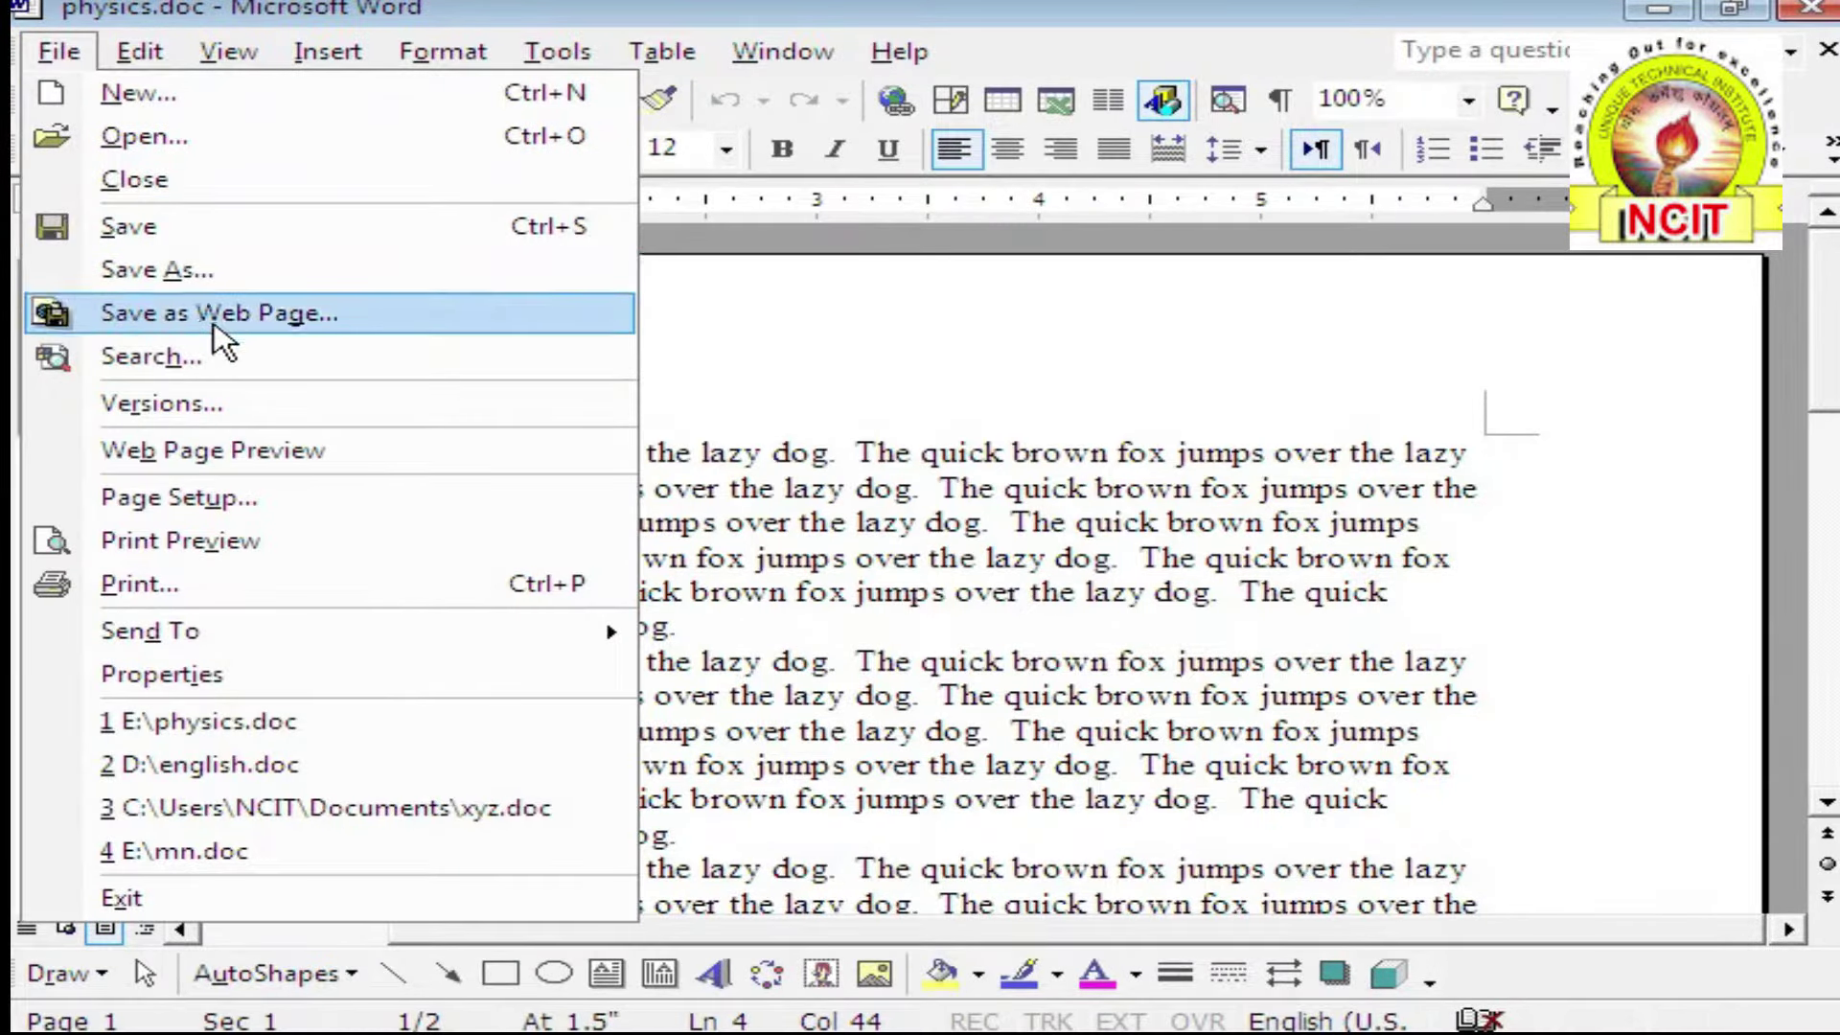
{"action": "left_click", "coordinate": [218, 284]}
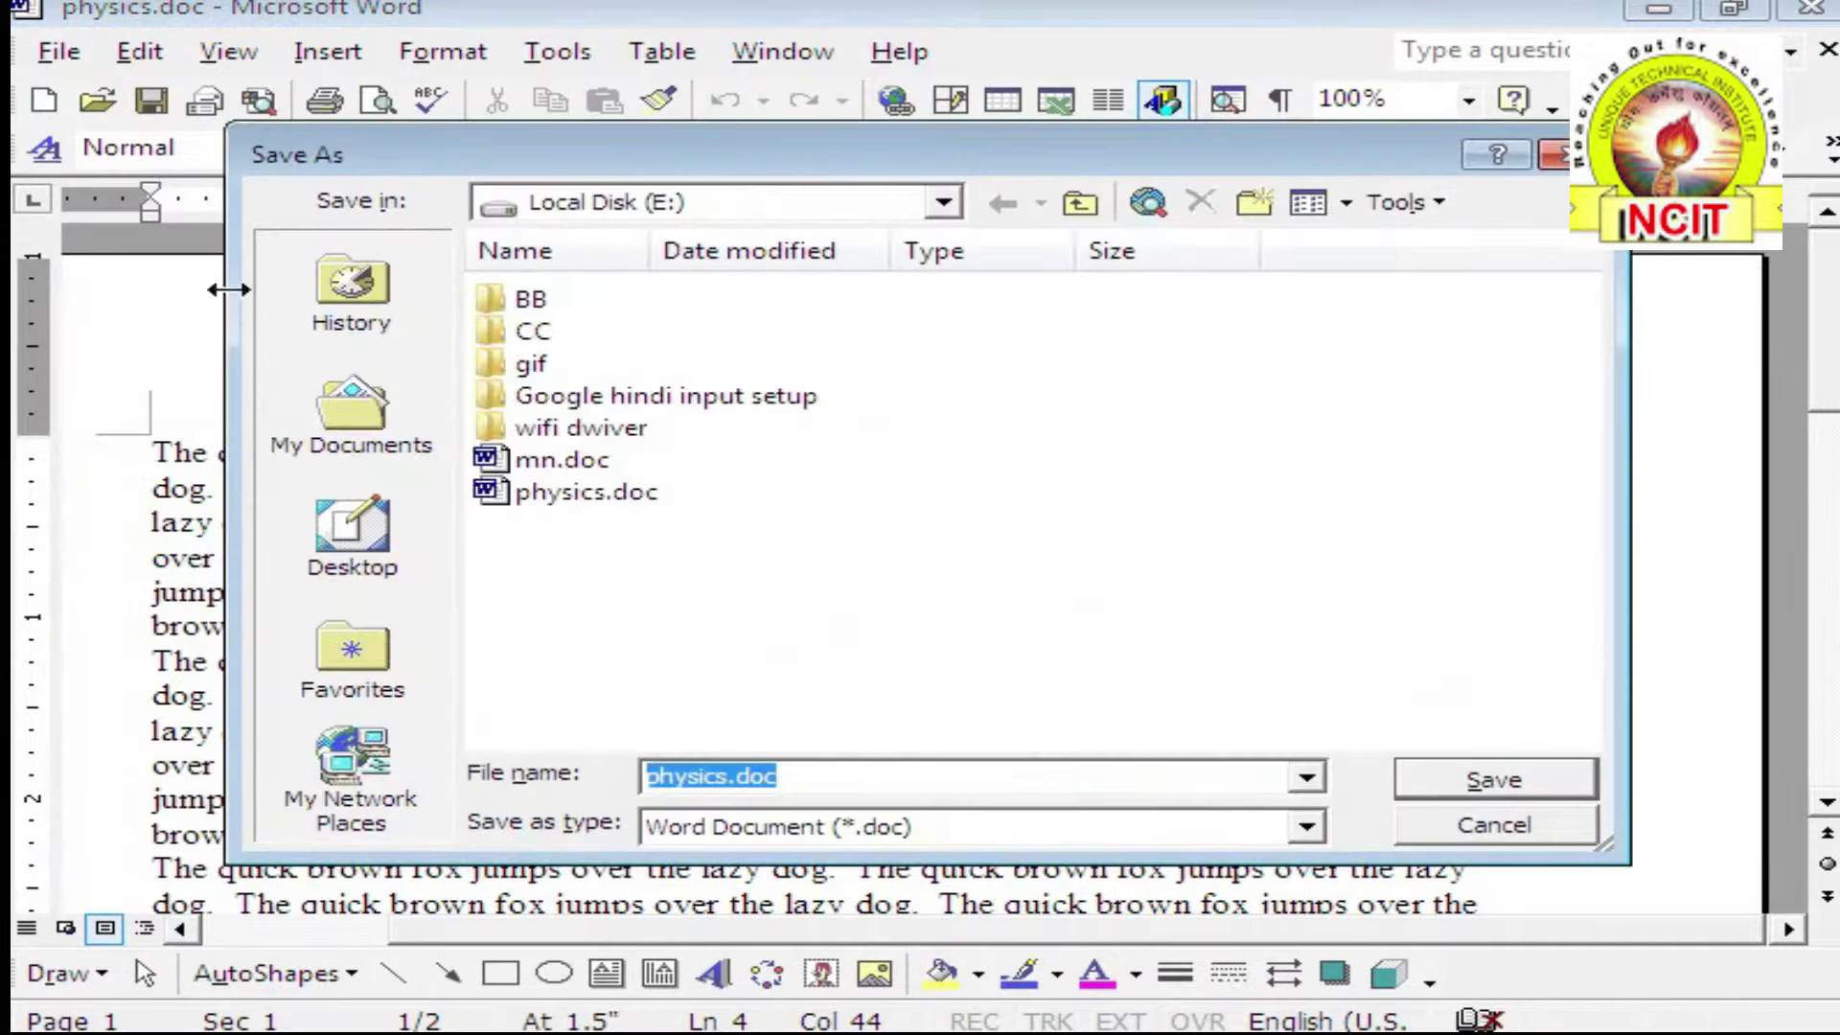
{"action": "left_click", "coordinate": [402, 570]}
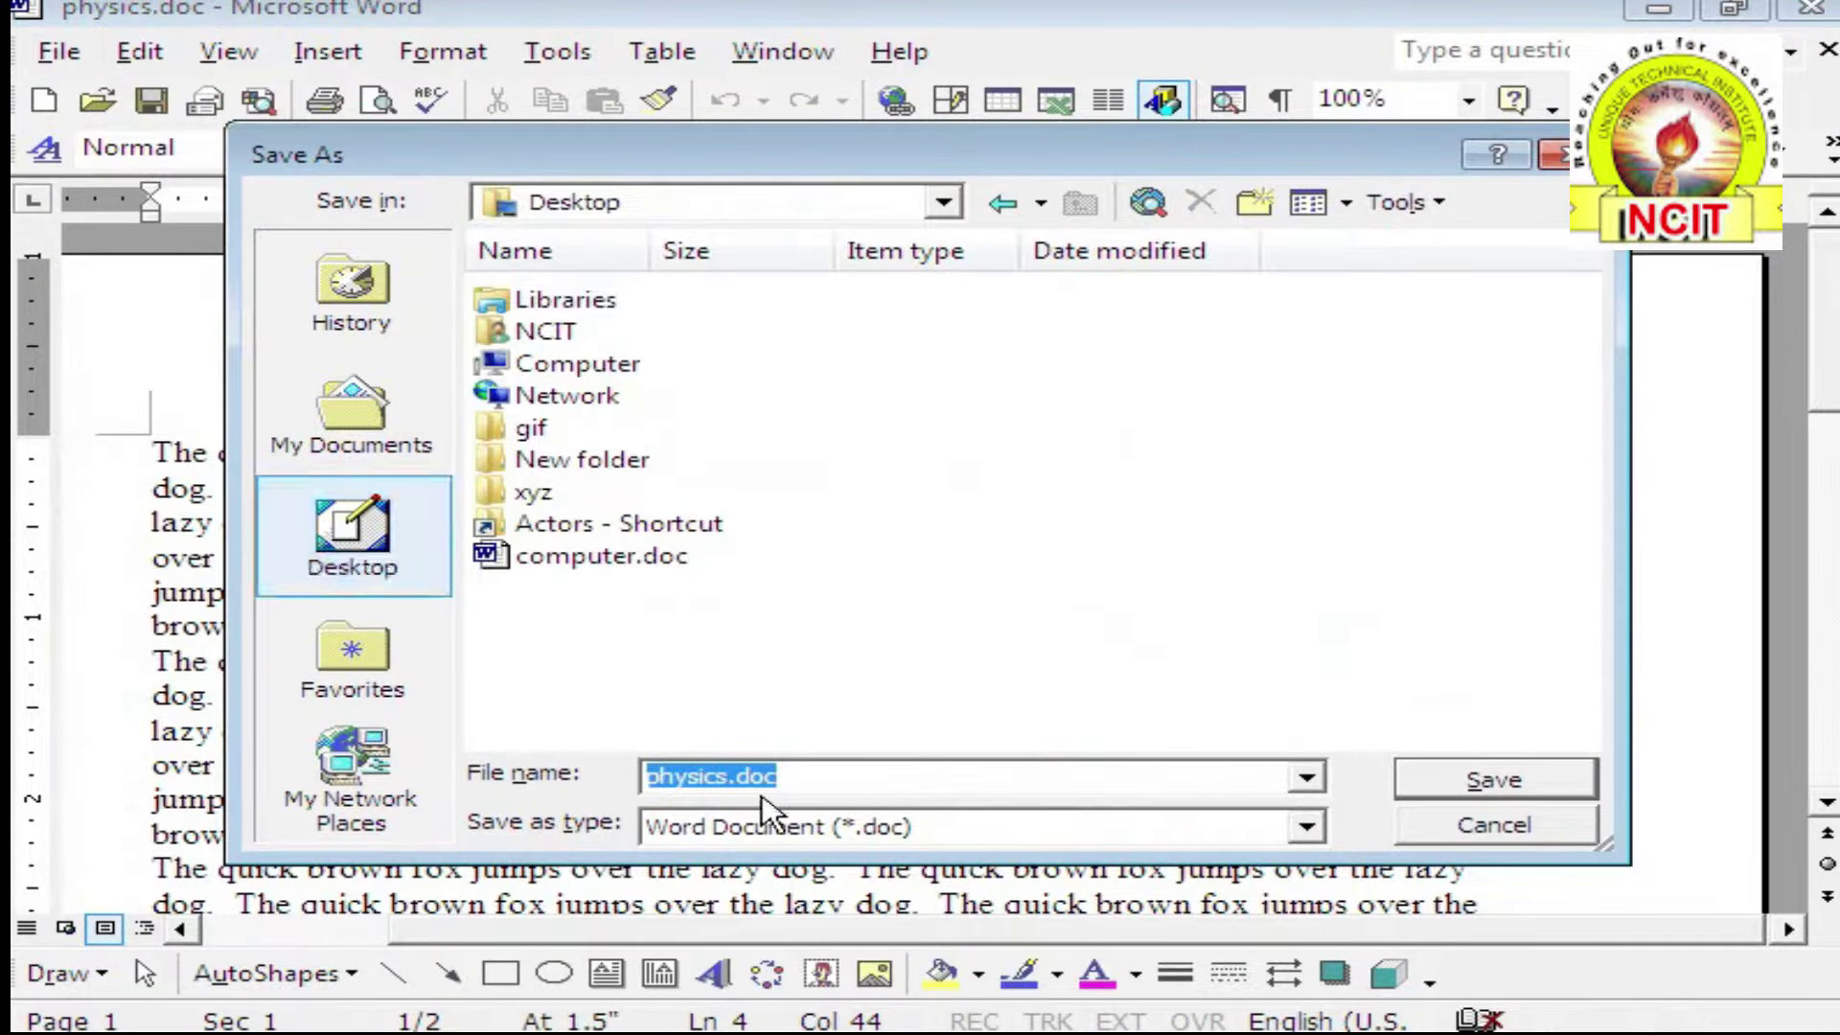
{"action": "left_click", "coordinate": [825, 777]}
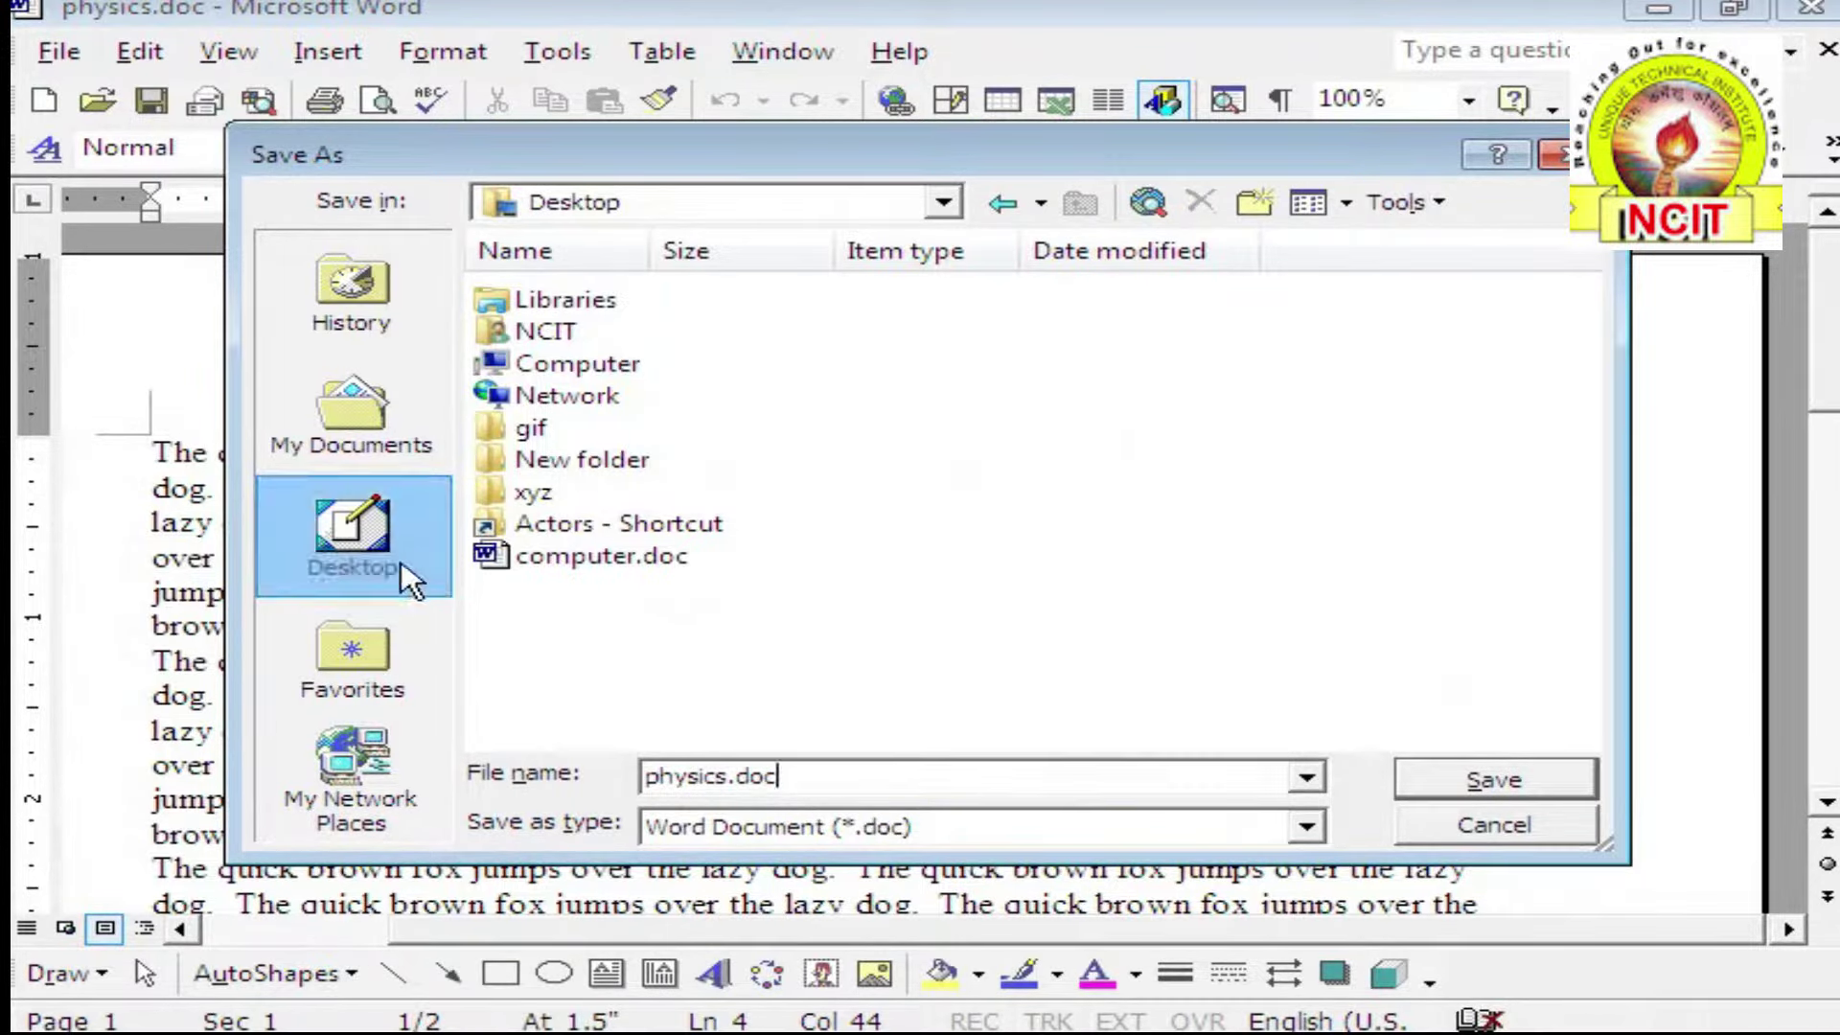
{"action": "left_click", "coordinate": [1470, 777]}
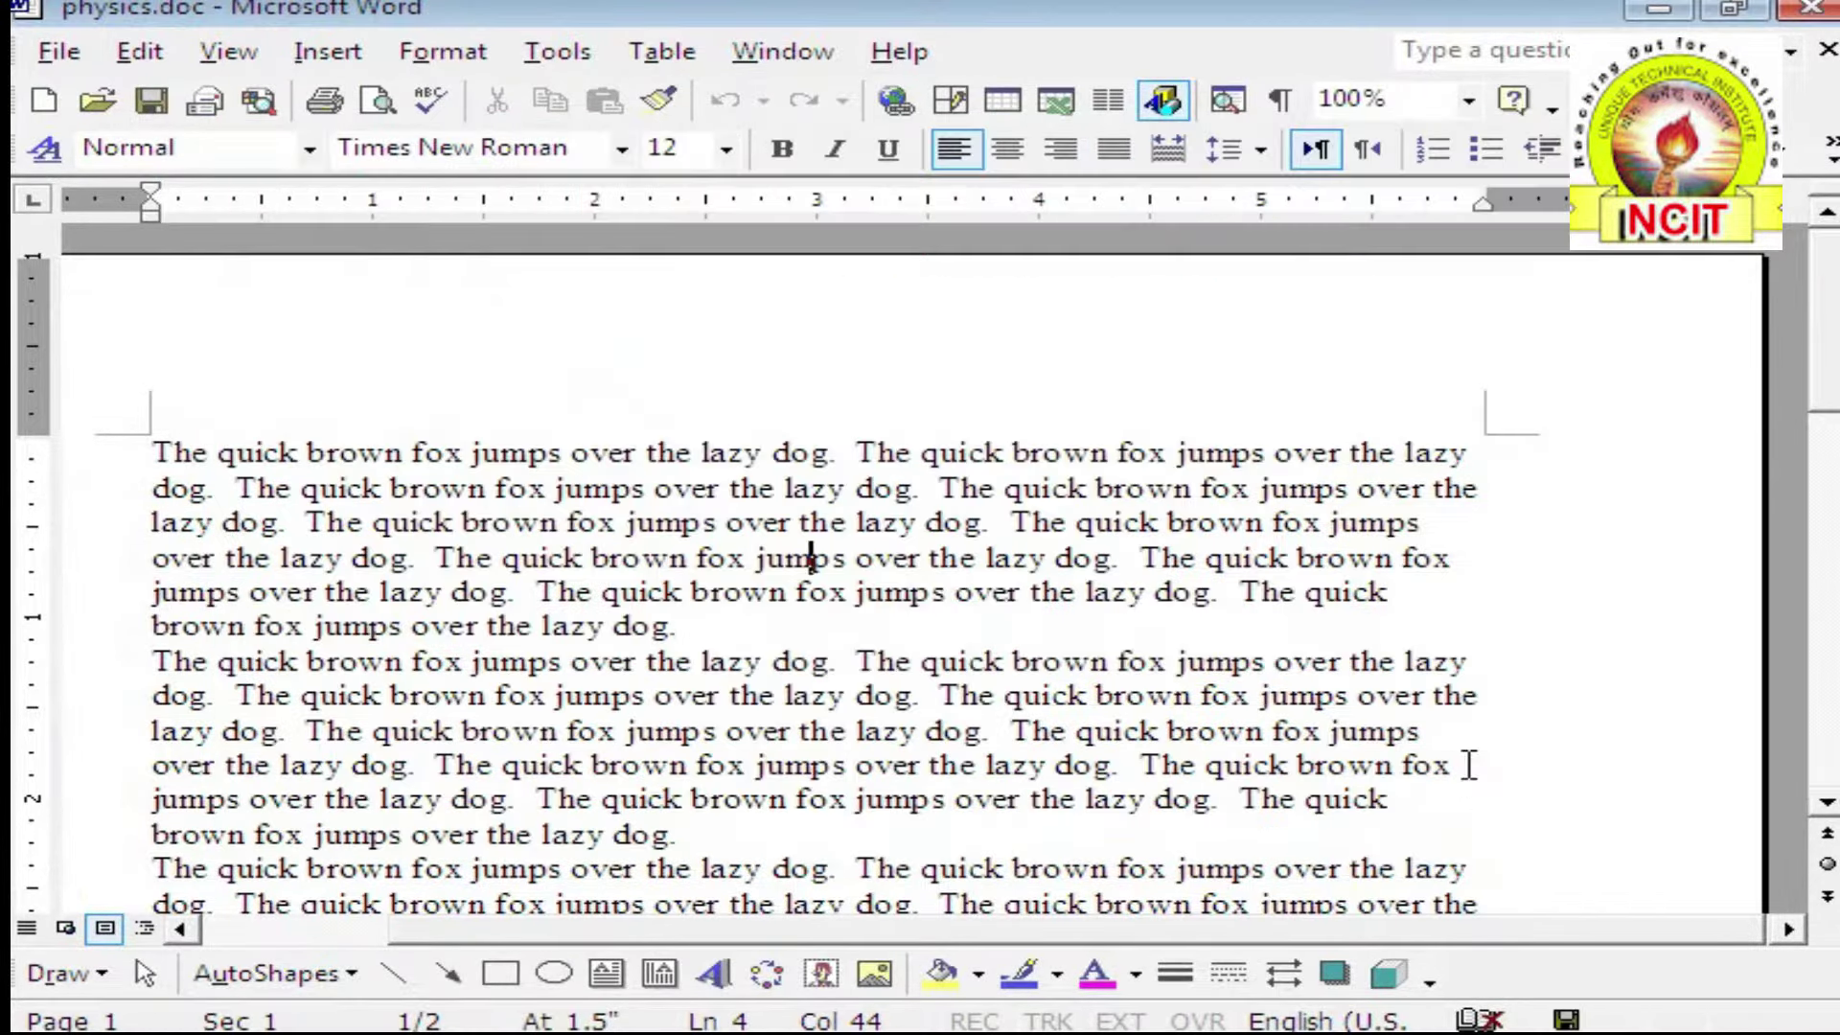
Save the document as the web page physics.htm on the Desktop
{"action": "left_click", "coordinate": [59, 50]}
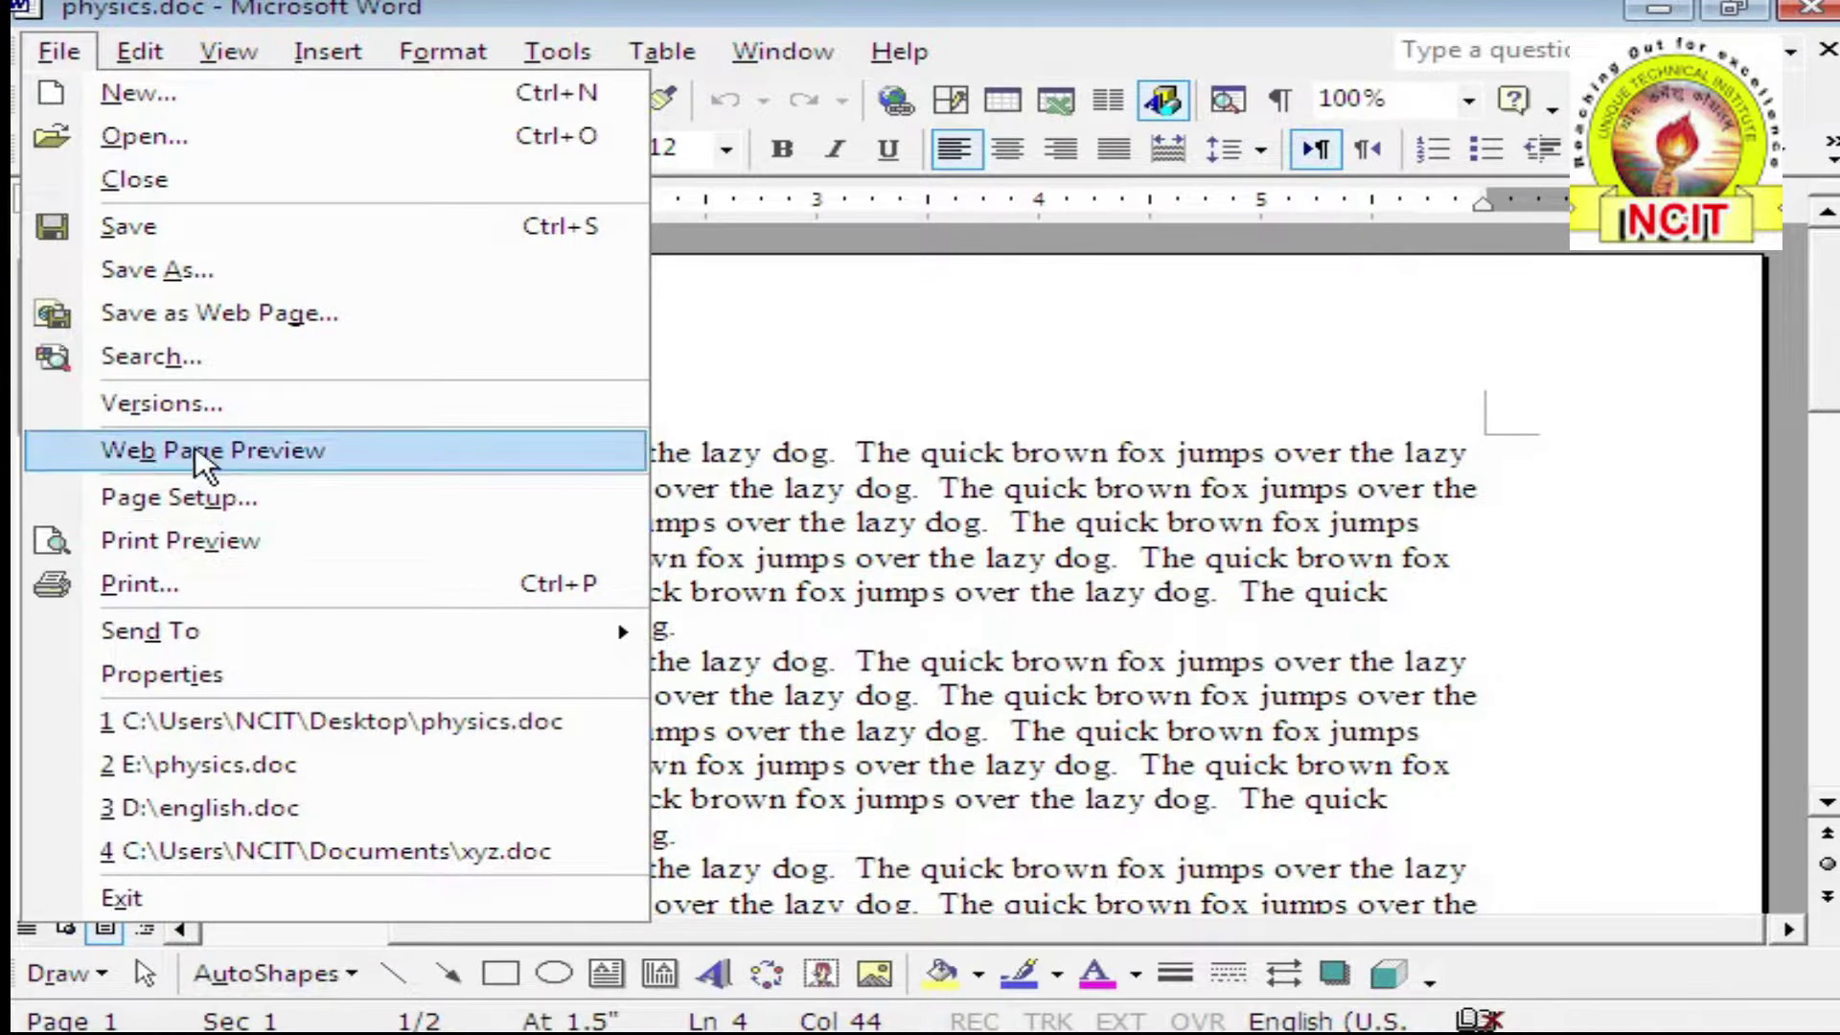
{"action": "left_click", "coordinate": [192, 320]}
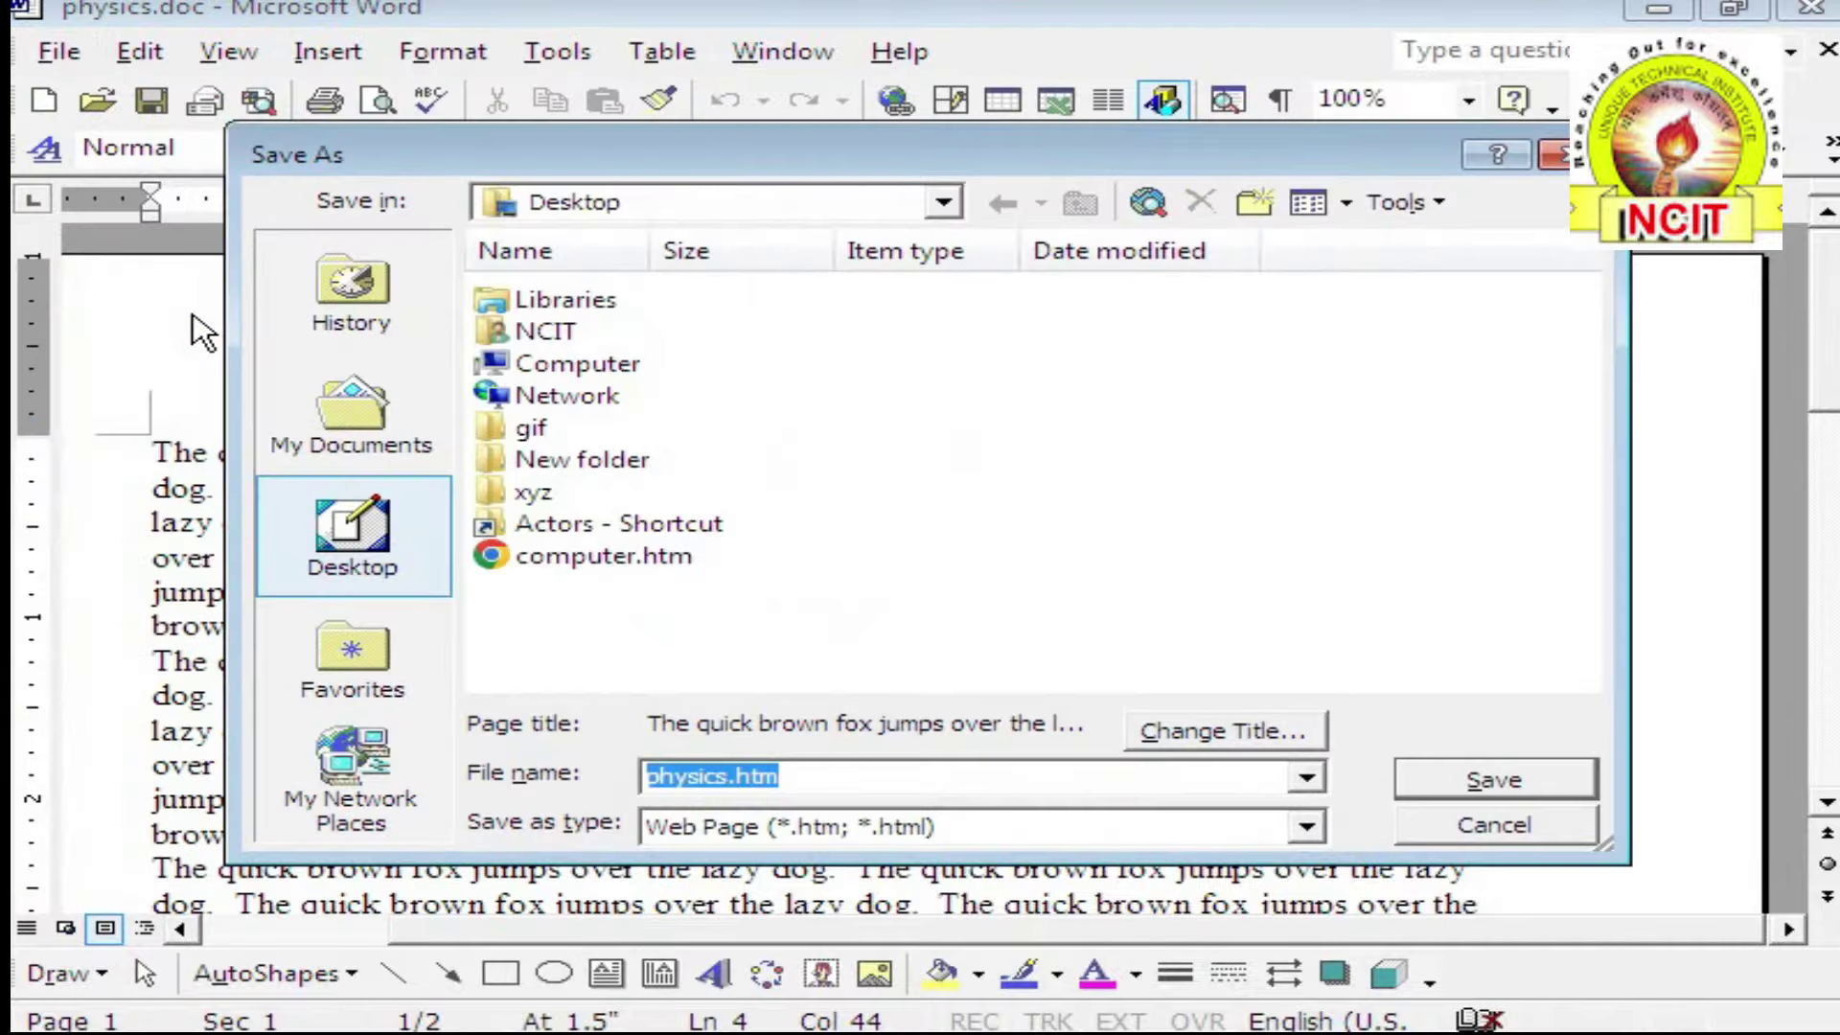
{"action": "left_click", "coordinate": [441, 548]}
{"action": "left_click", "coordinate": [832, 776]}
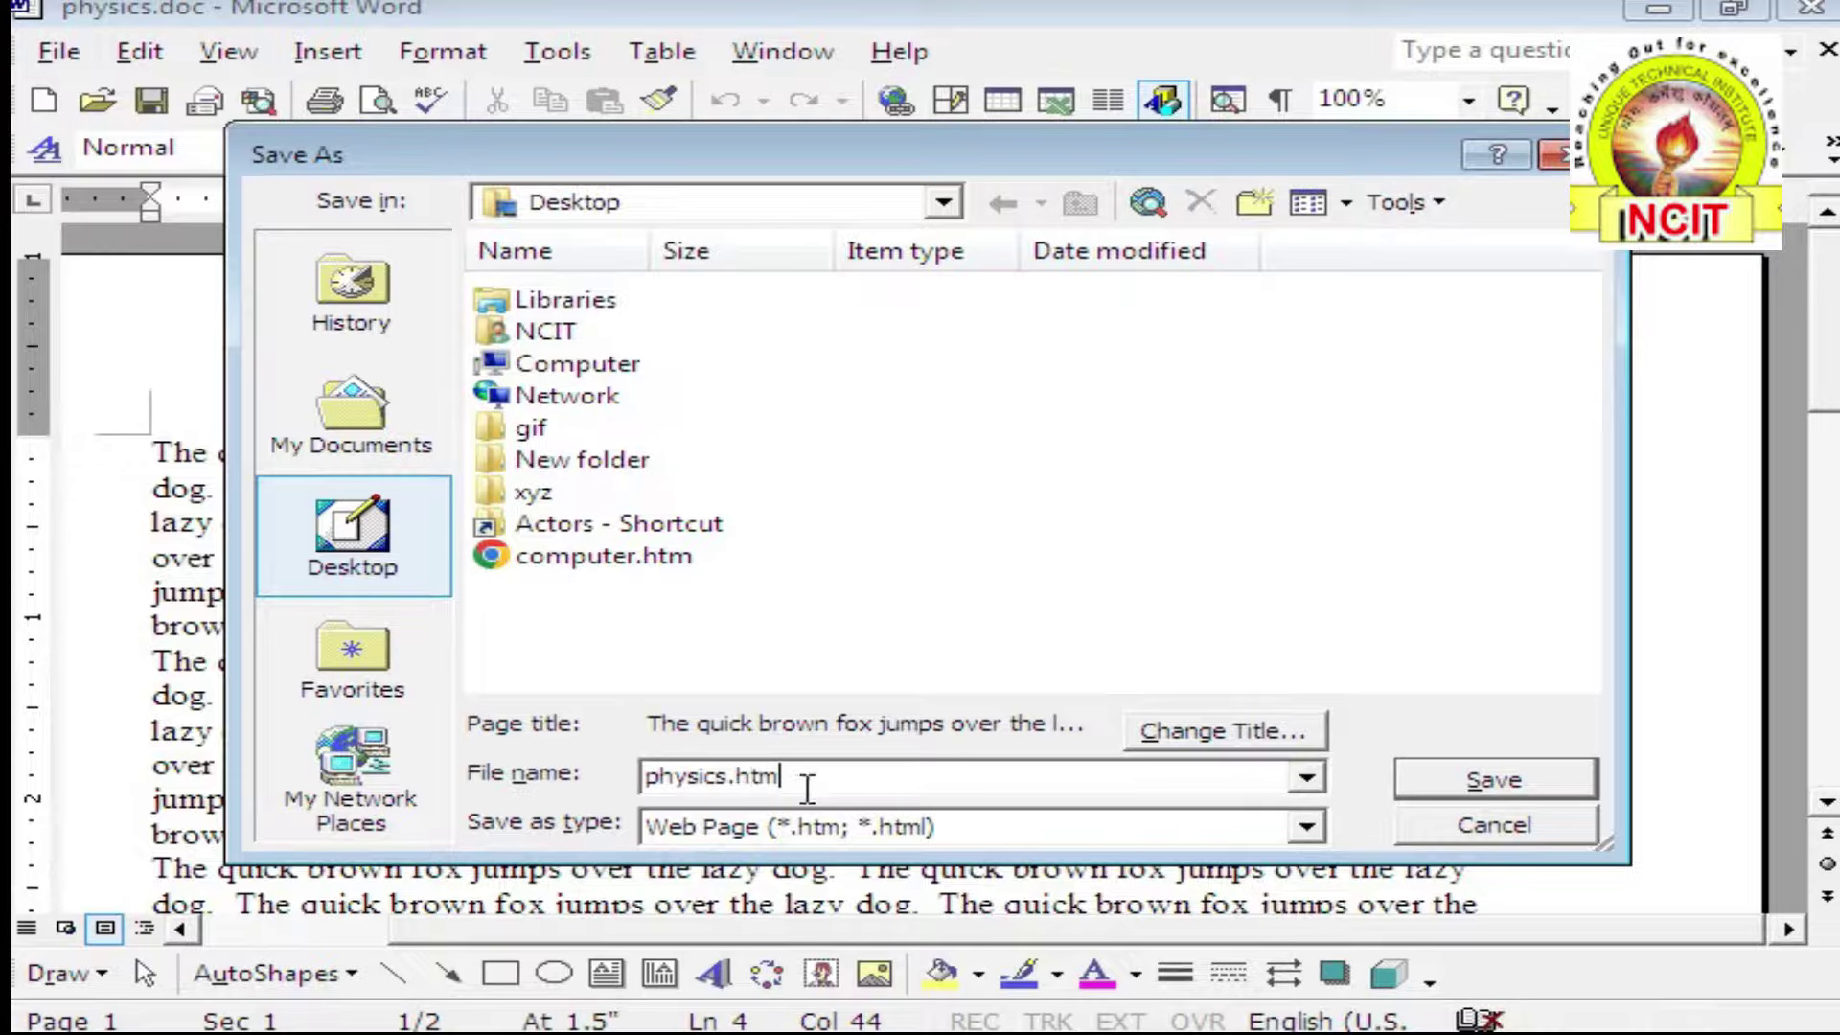
{"action": "left_click", "coordinate": [1497, 781]}
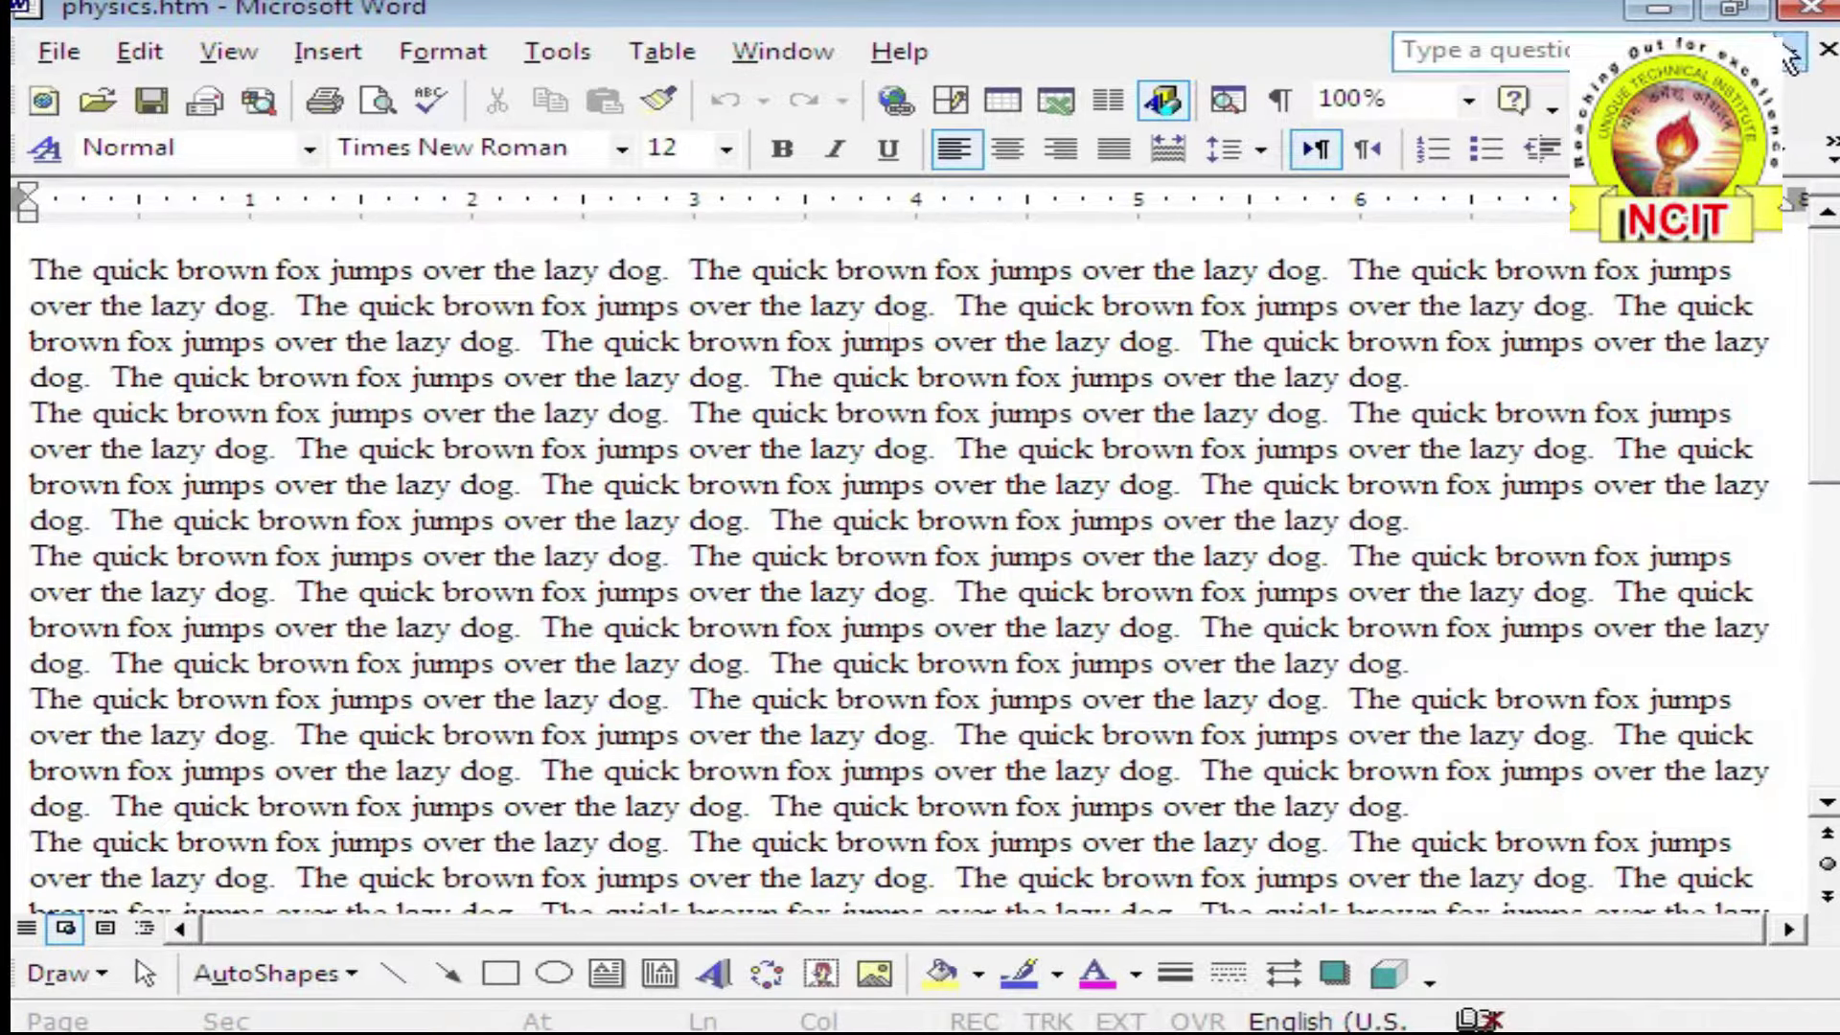
Close Word and sort the desktop icons by name
{"action": "left_click", "coordinate": [1800, 11]}
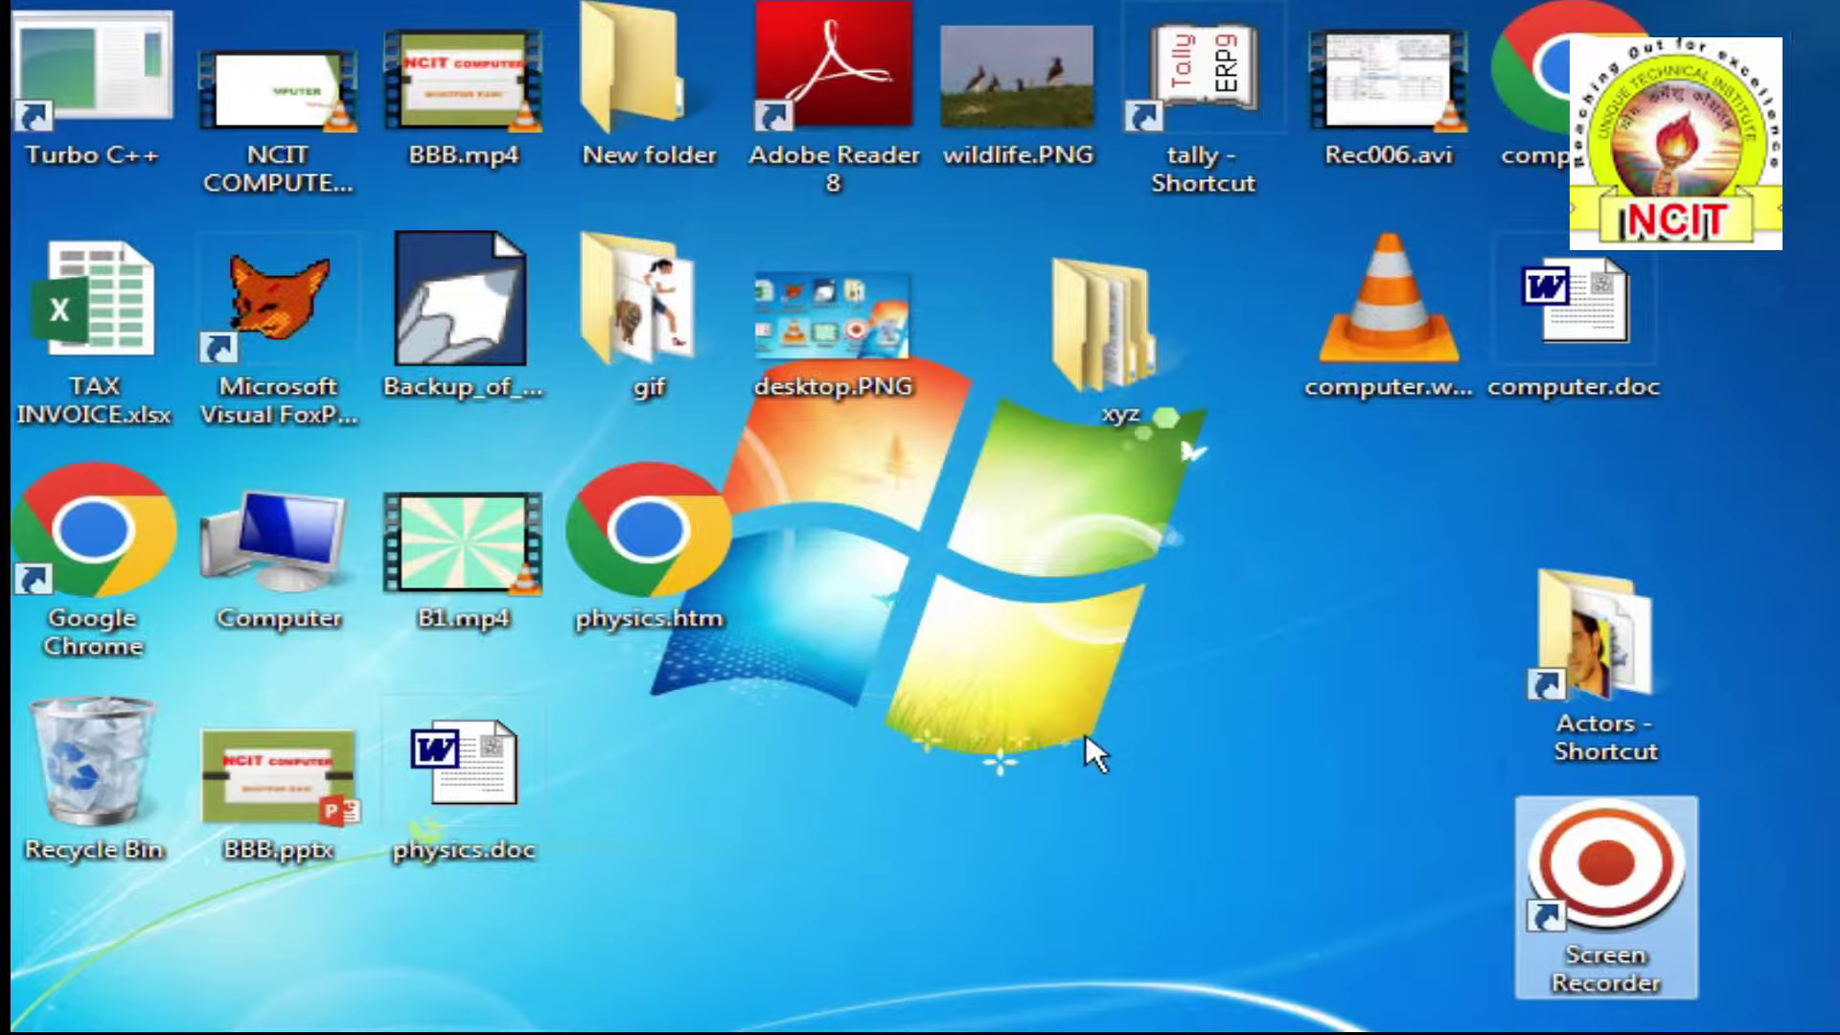
{"action": "right_click", "coordinate": [1056, 761]}
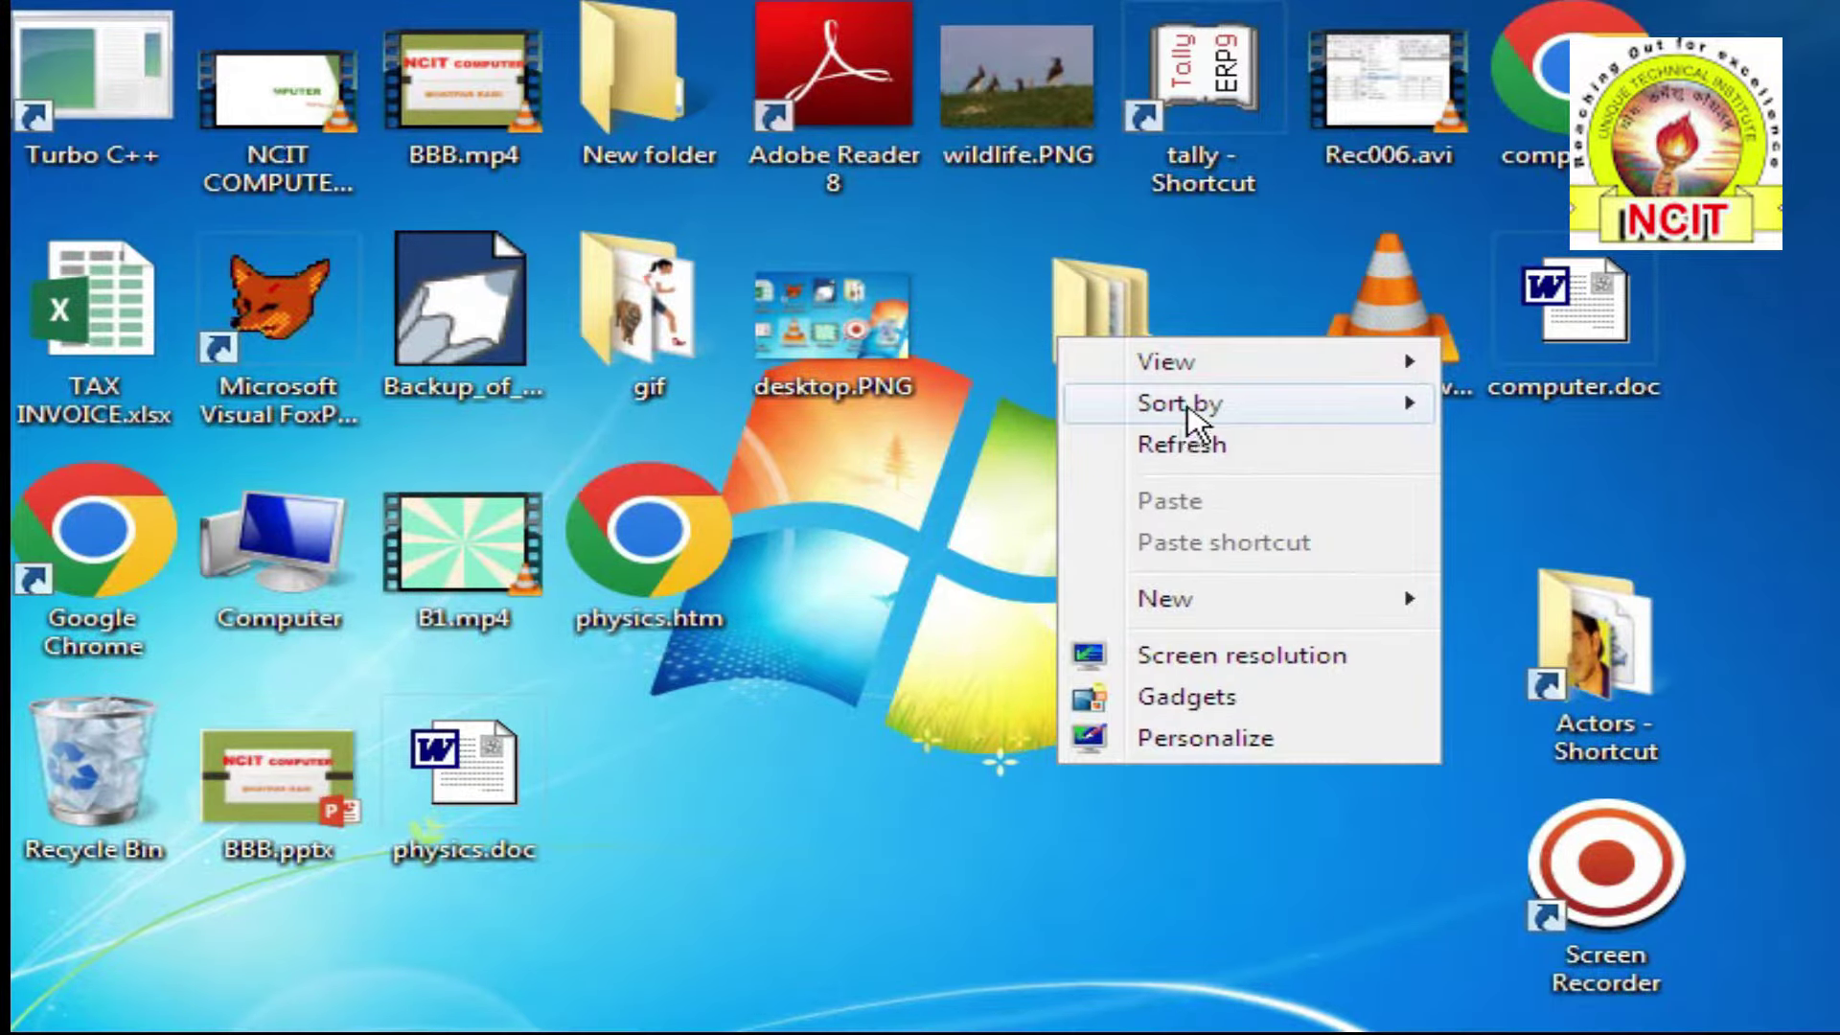
{"action": "mouse_move", "coordinate": [1181, 404]}
{"action": "left_click", "coordinate": [1530, 402]}
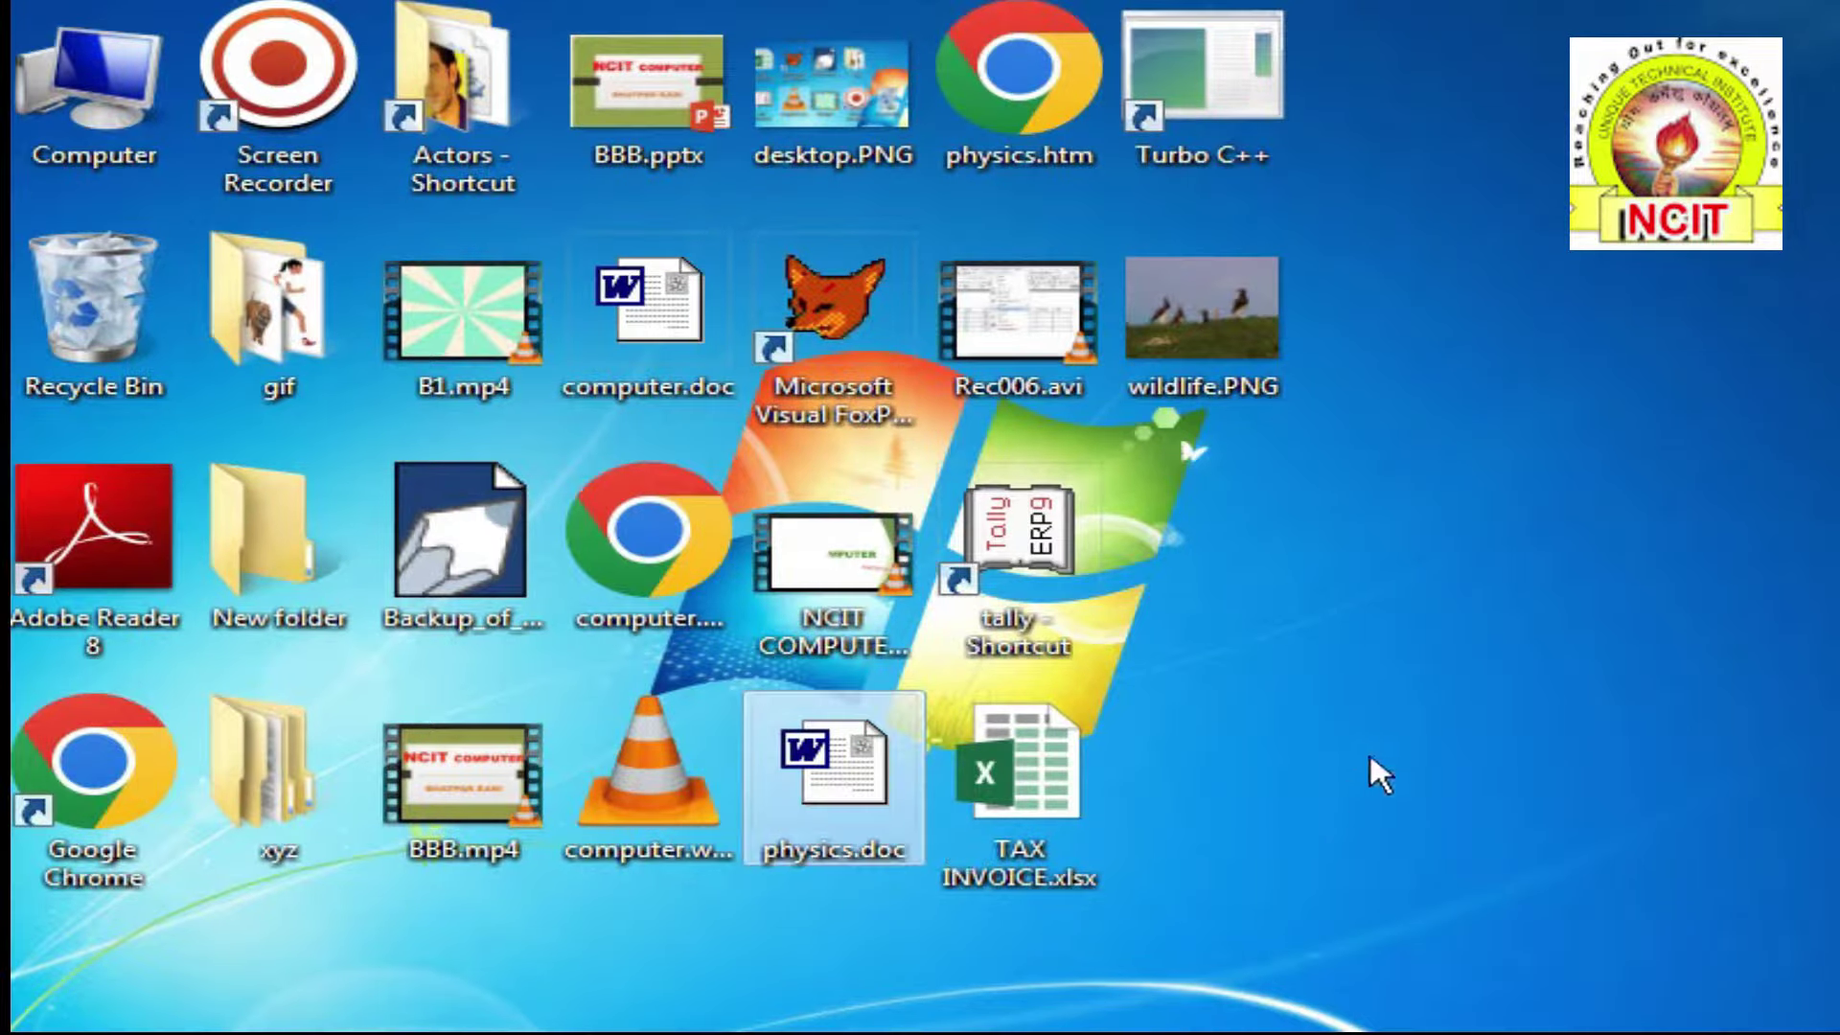
Place physics.doc and physics.htm side by side right of the Windows logo, then deselect
{"action": "left_click_drag", "start_coordinate": [1342, 638], "coordinate": [1297, 584]}
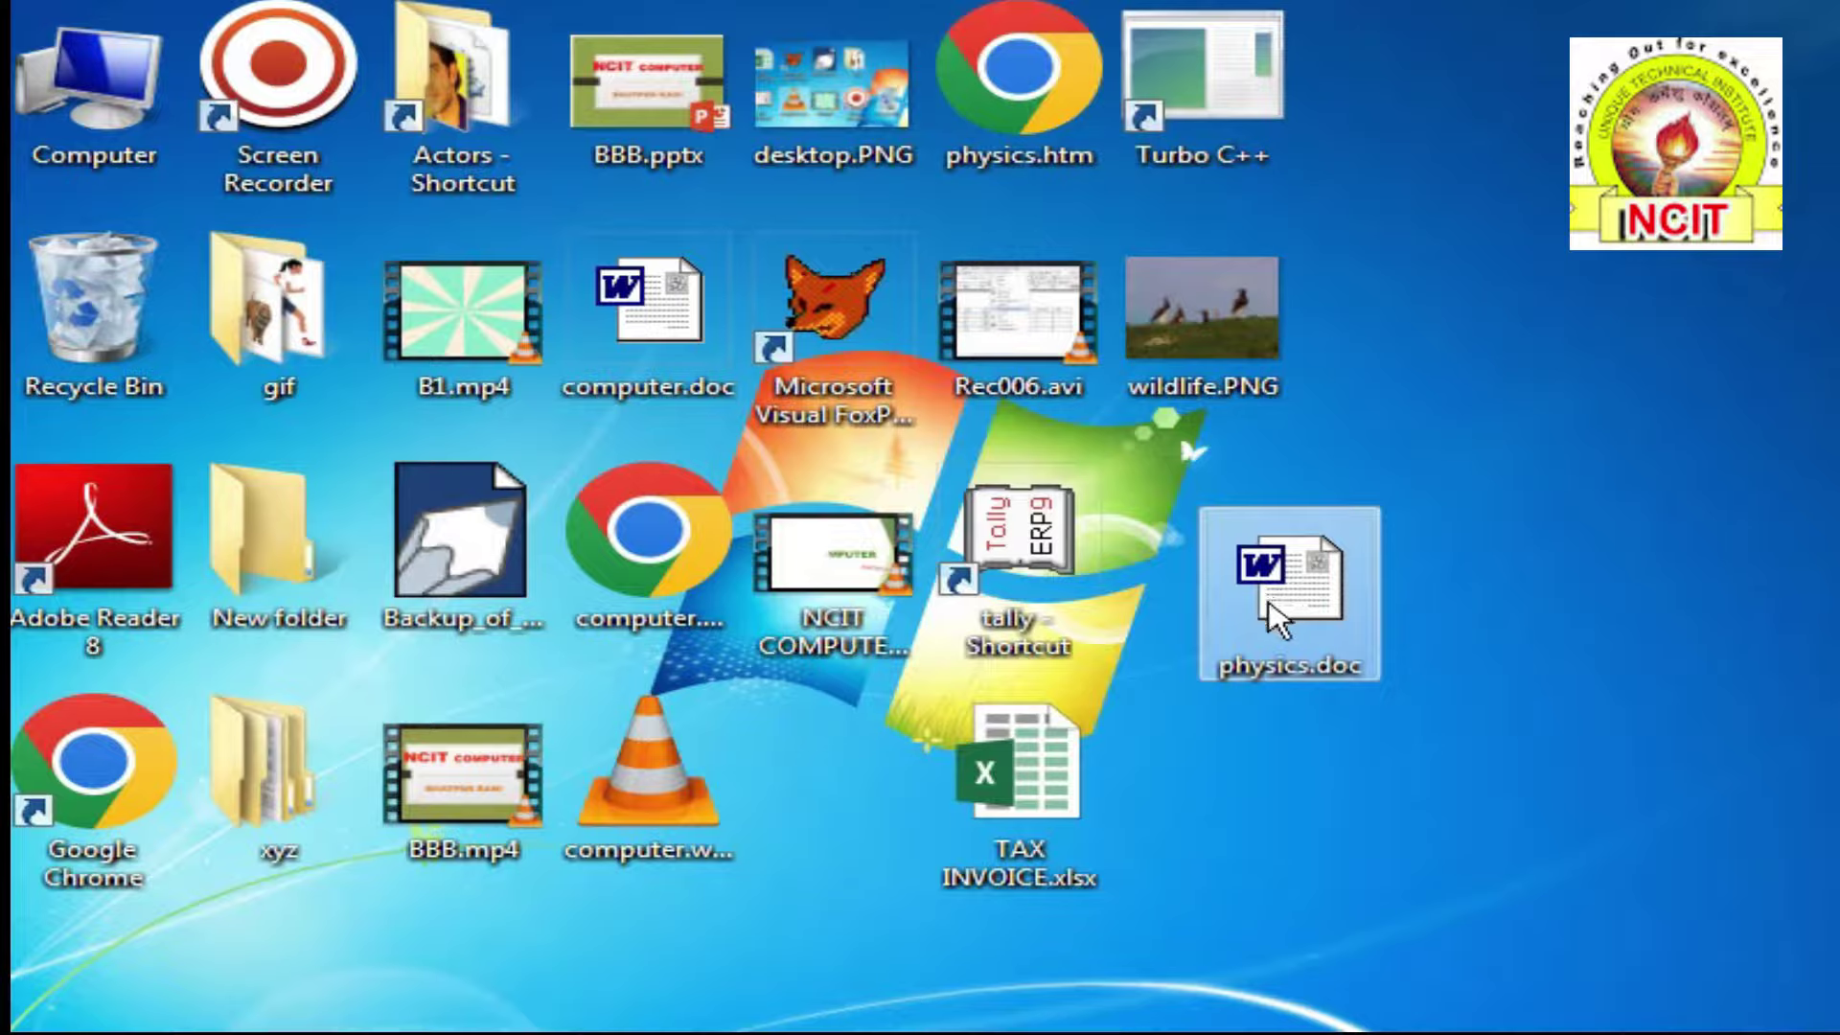
{"action": "left_click", "coordinate": [985, 104]}
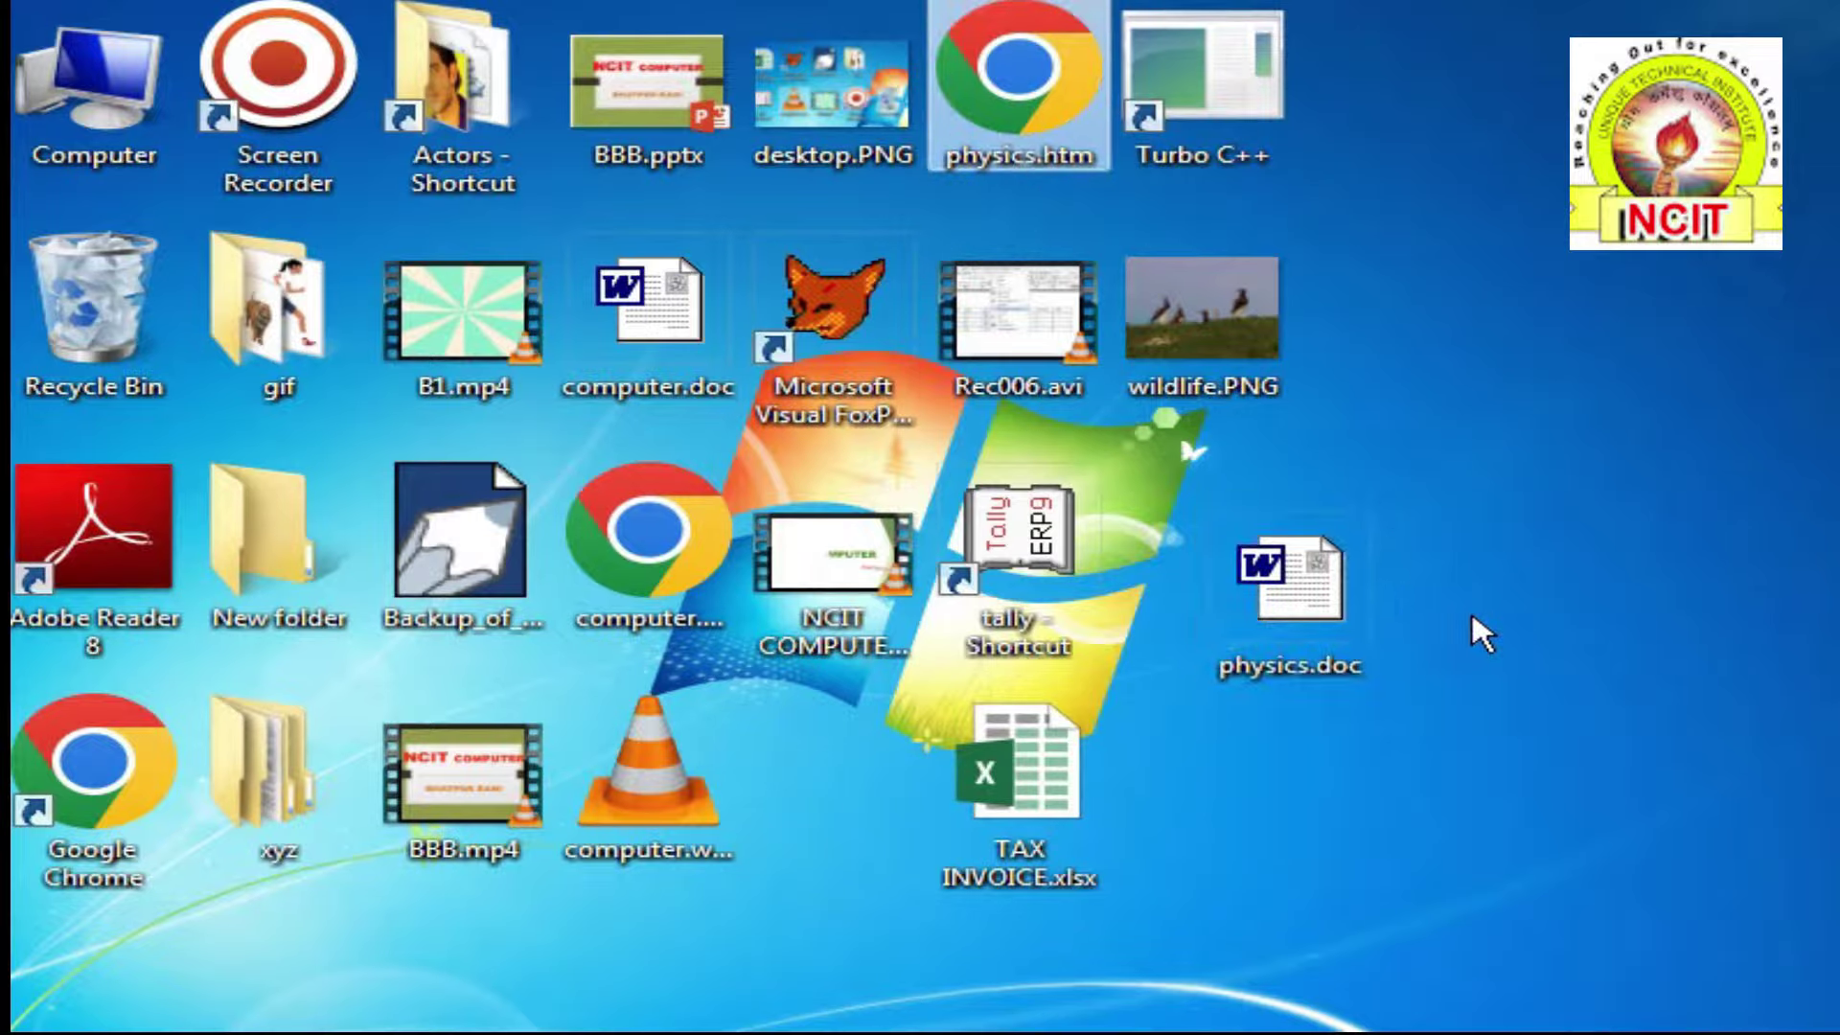
{"action": "left_click_drag", "start_coordinate": [1472, 617], "coordinate": [1472, 617]}
{"action": "left_click", "coordinate": [1380, 766]}
{"action": "left_click", "coordinate": [1247, 641]}
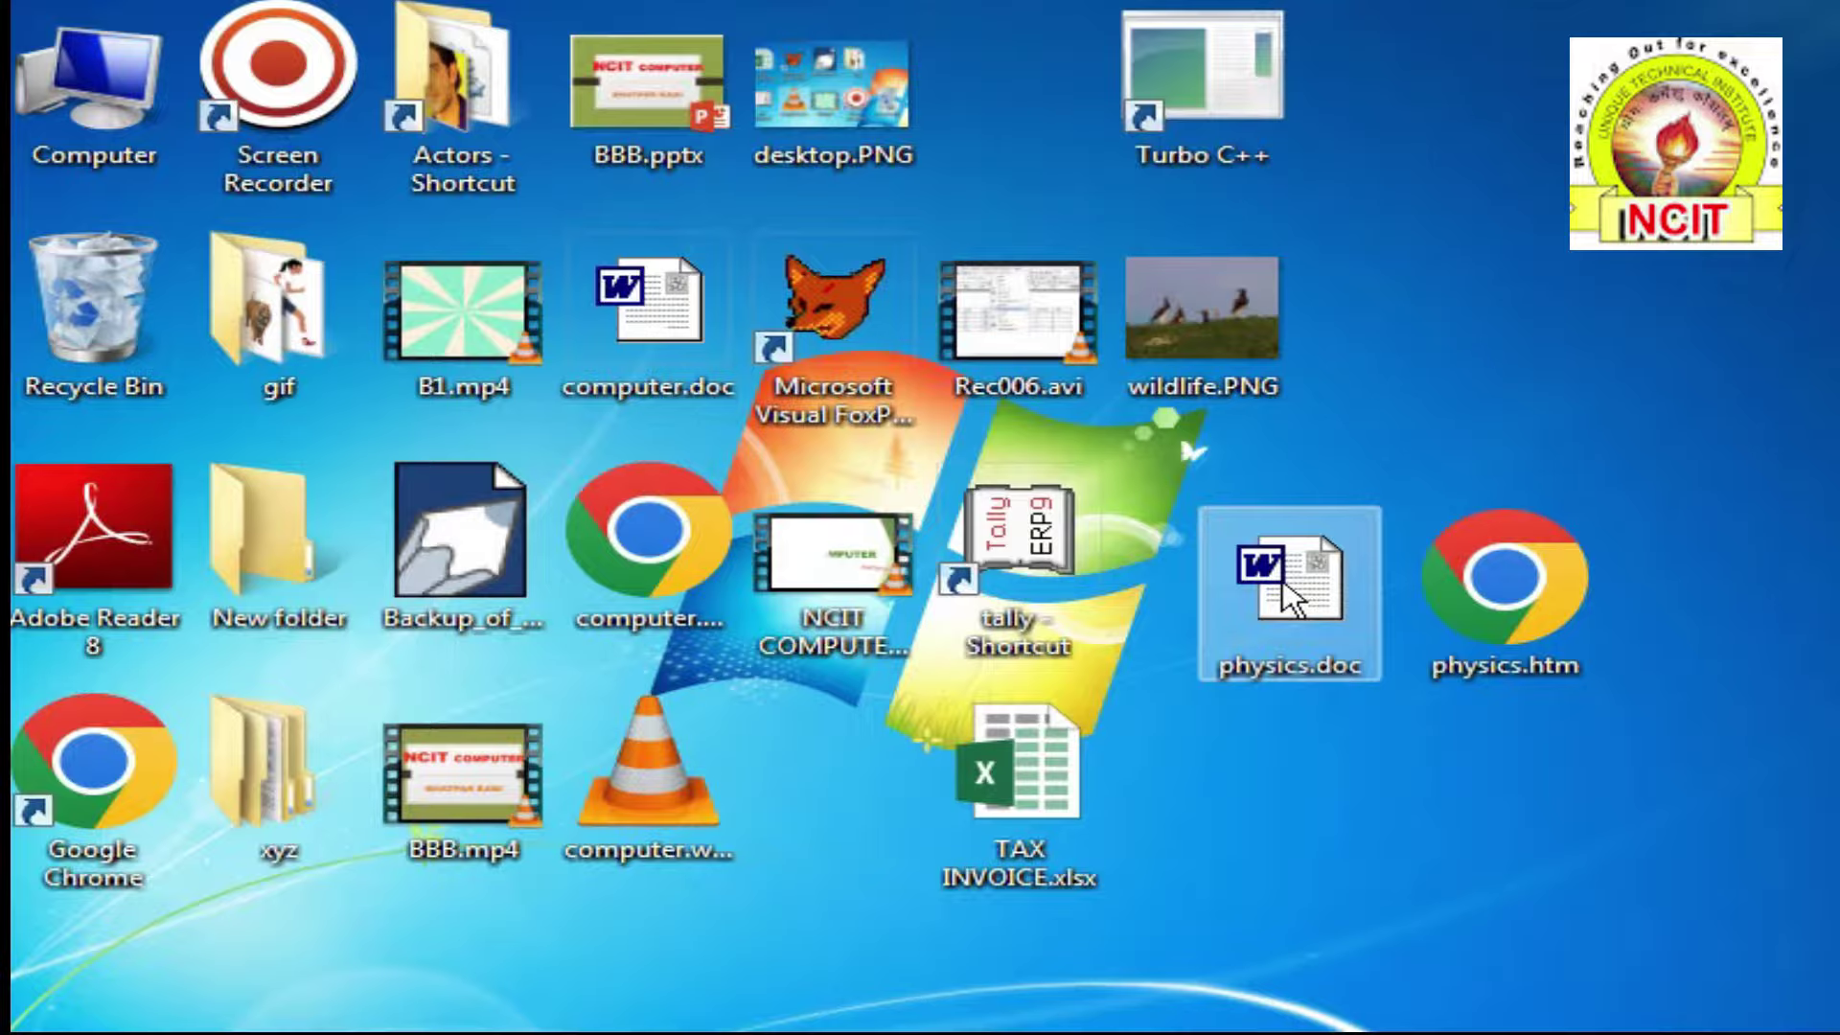
{"action": "left_click", "coordinate": [1501, 553]}
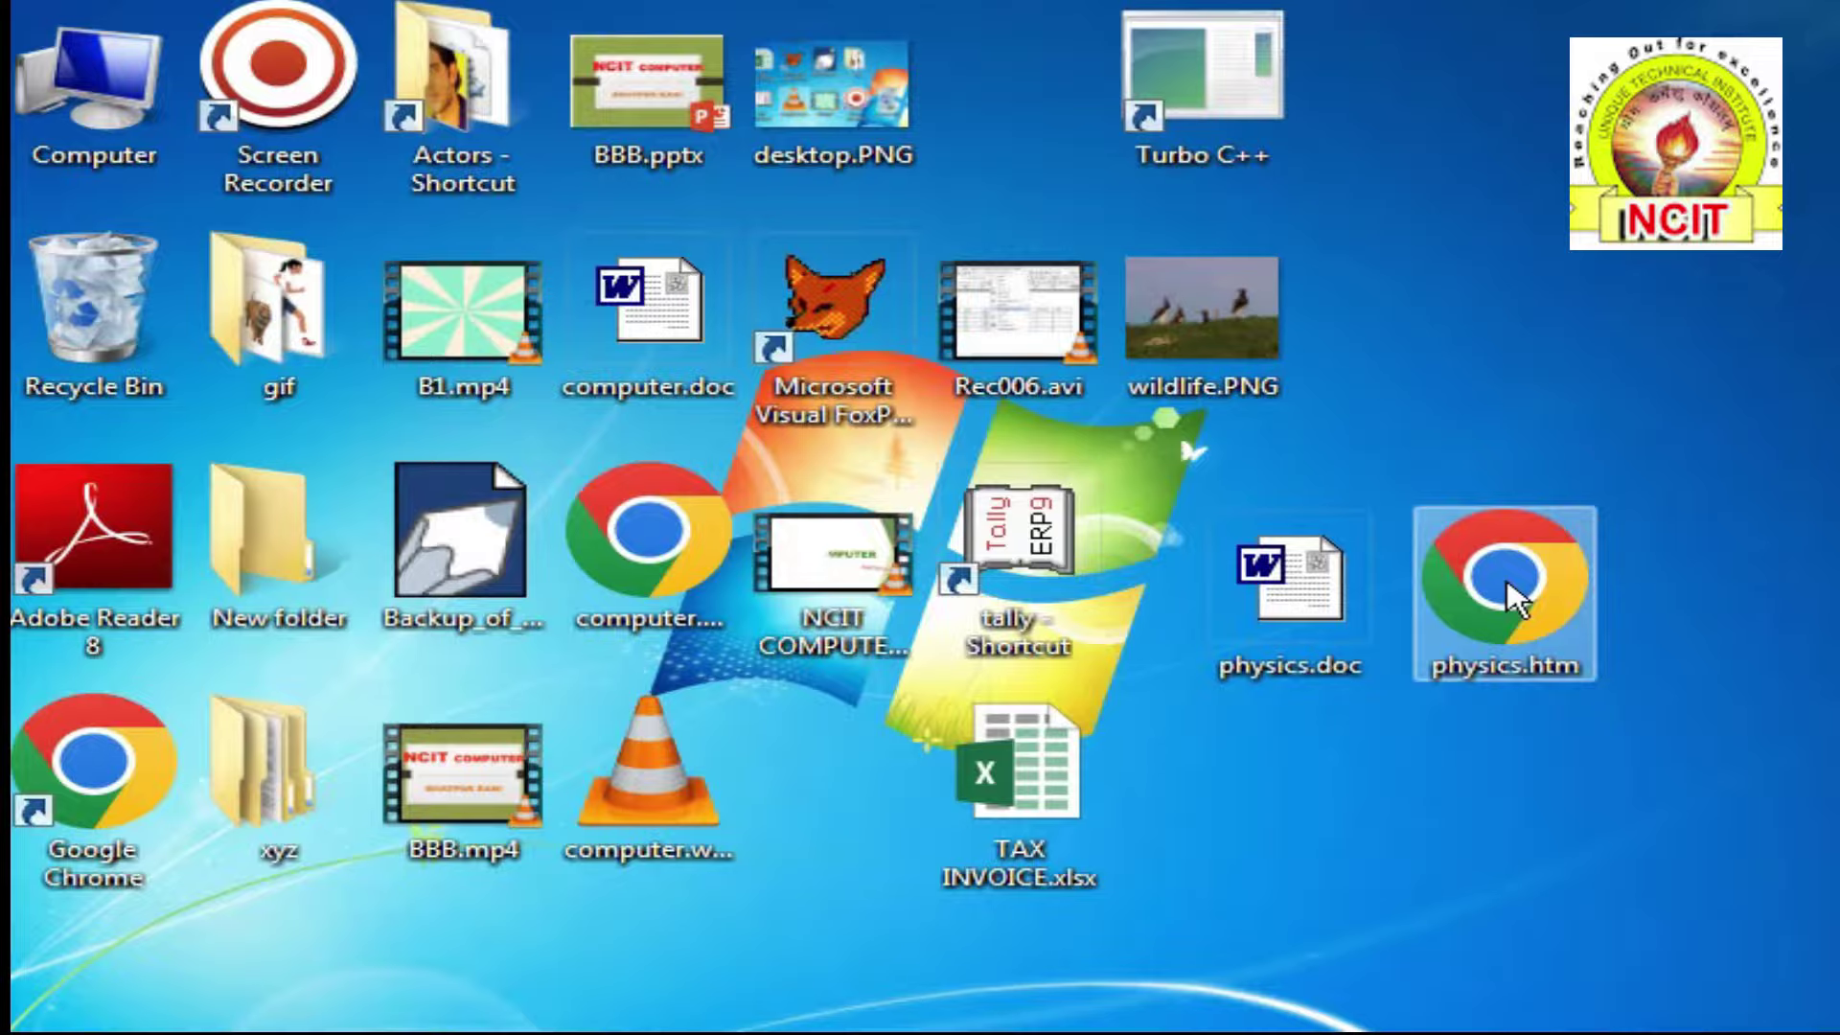
{"action": "left_click", "coordinate": [1496, 806]}
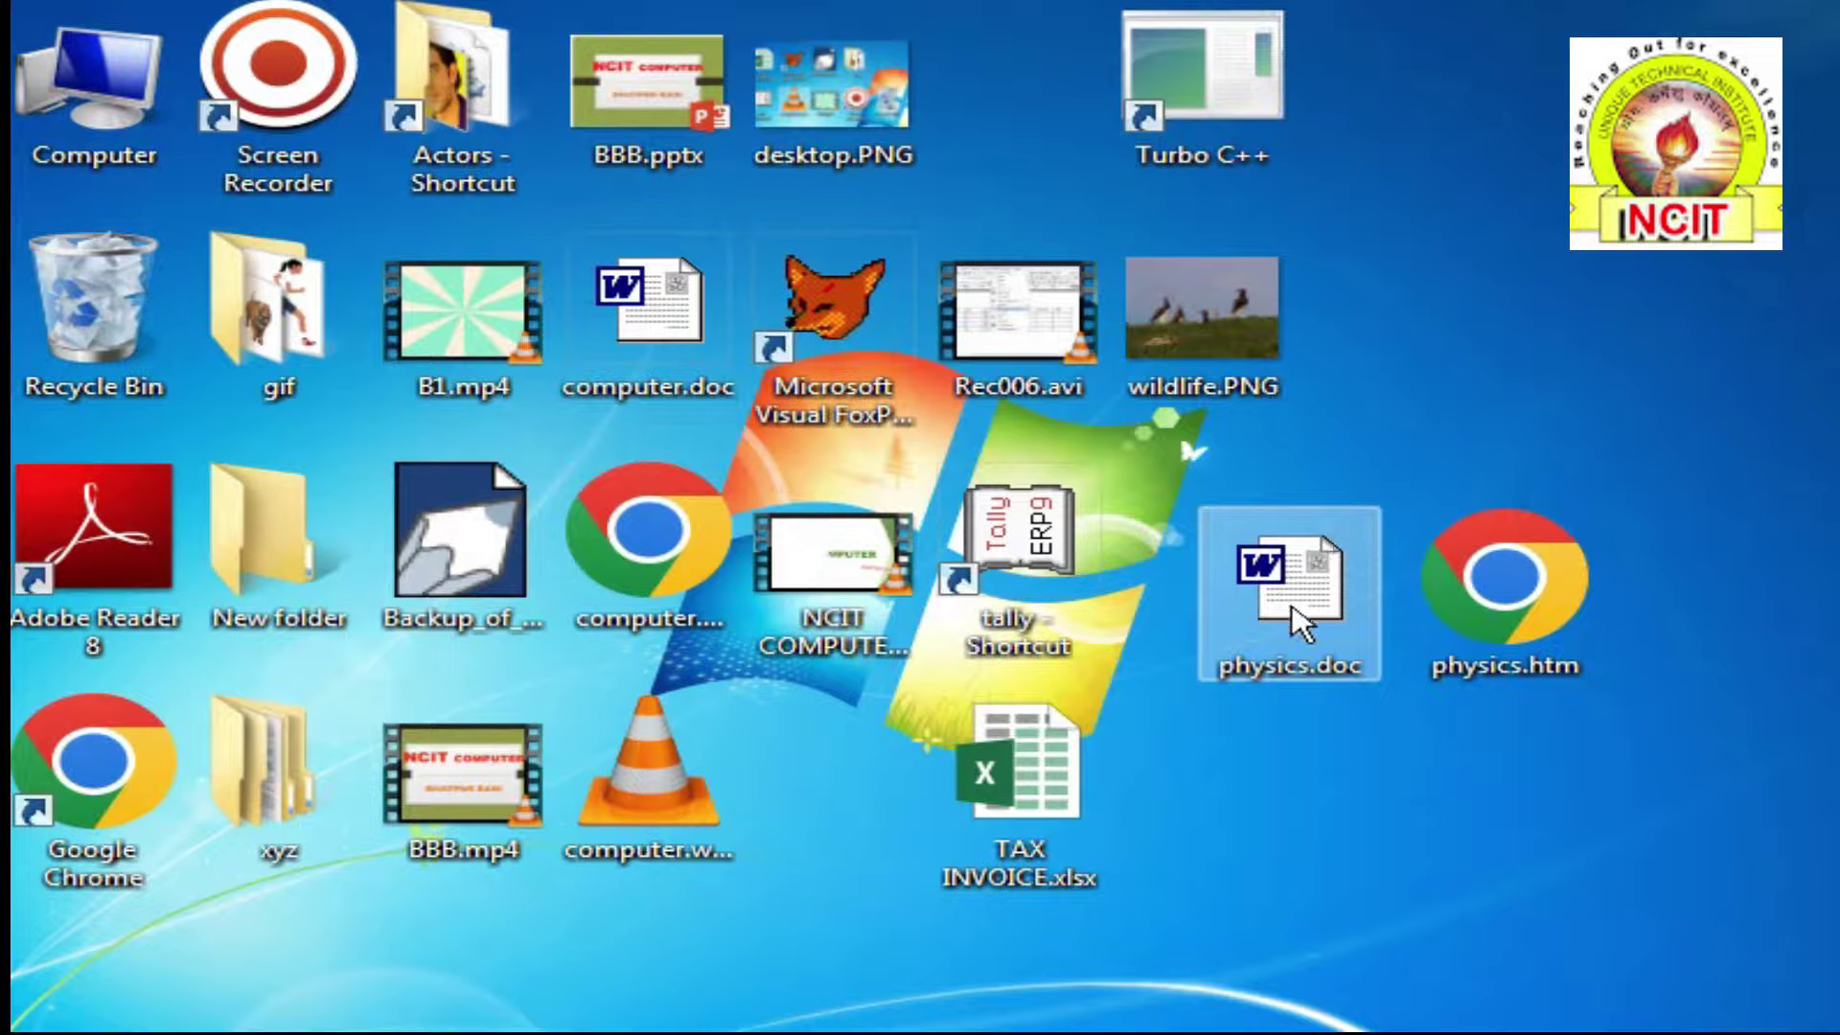
{"action": "double_click", "coordinate": [1289, 594]}
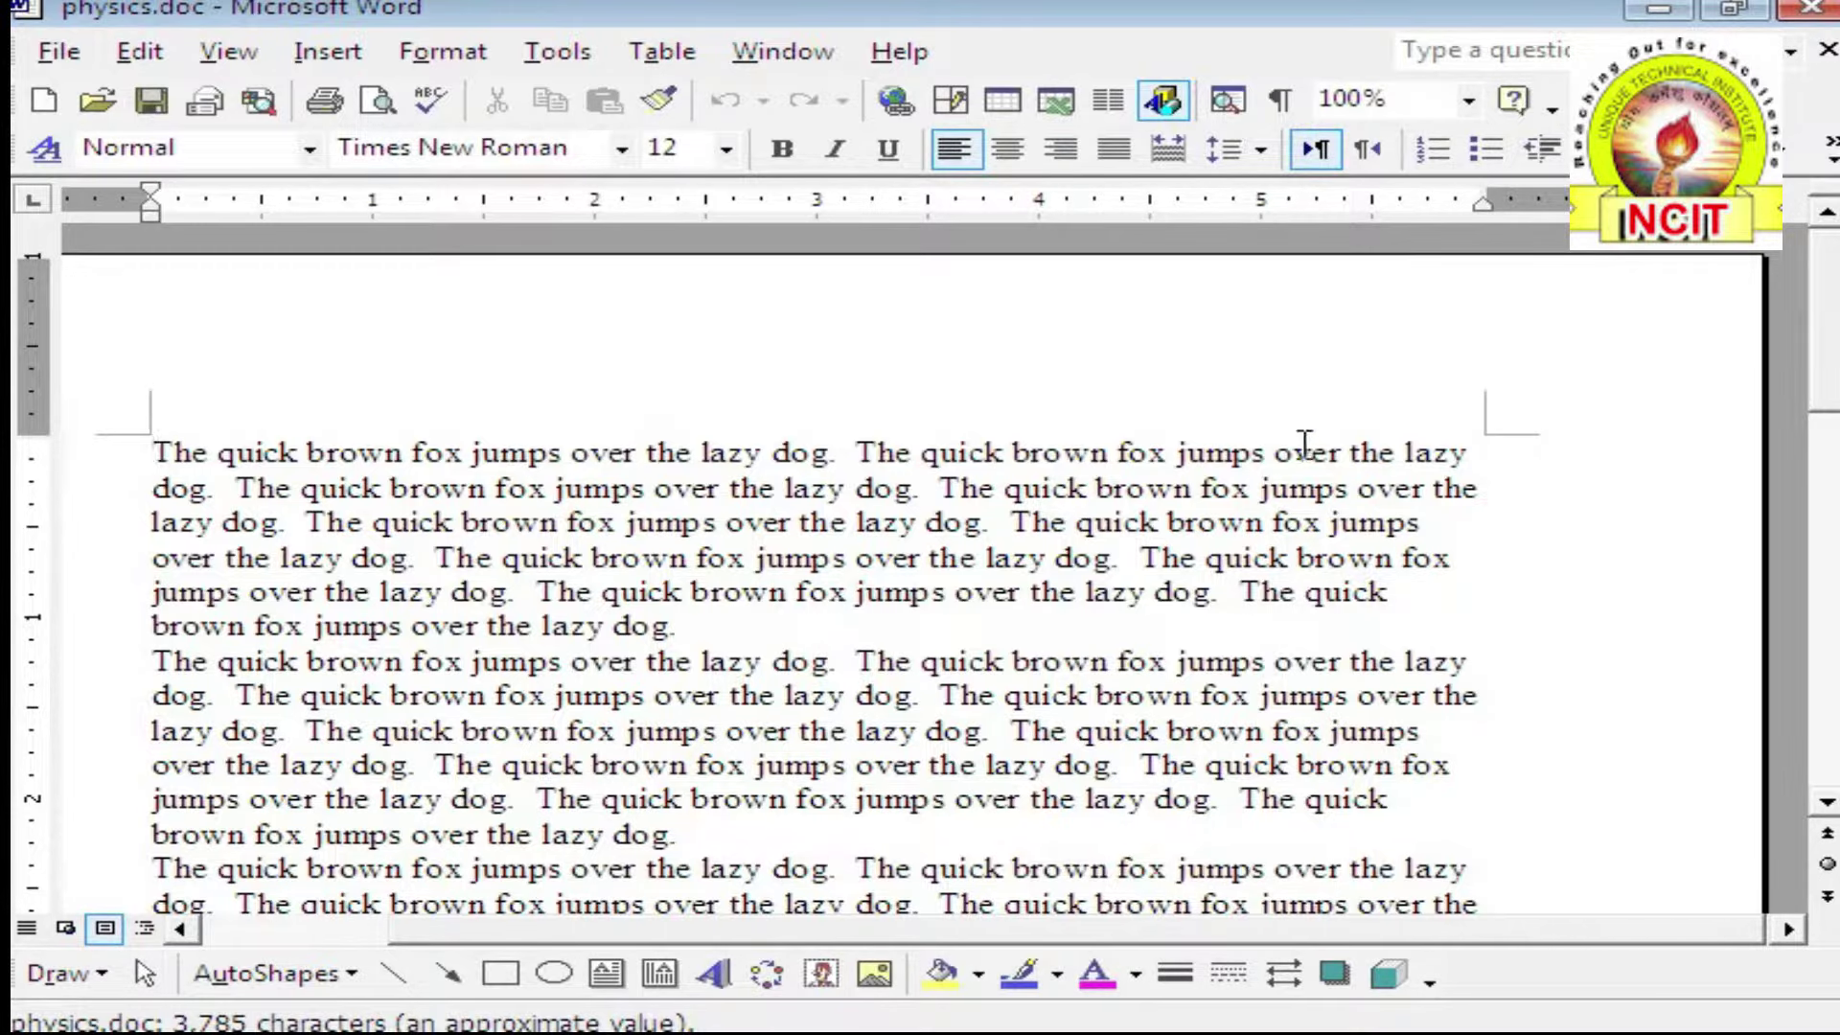
{"action": "key", "text": "alt+F4"}
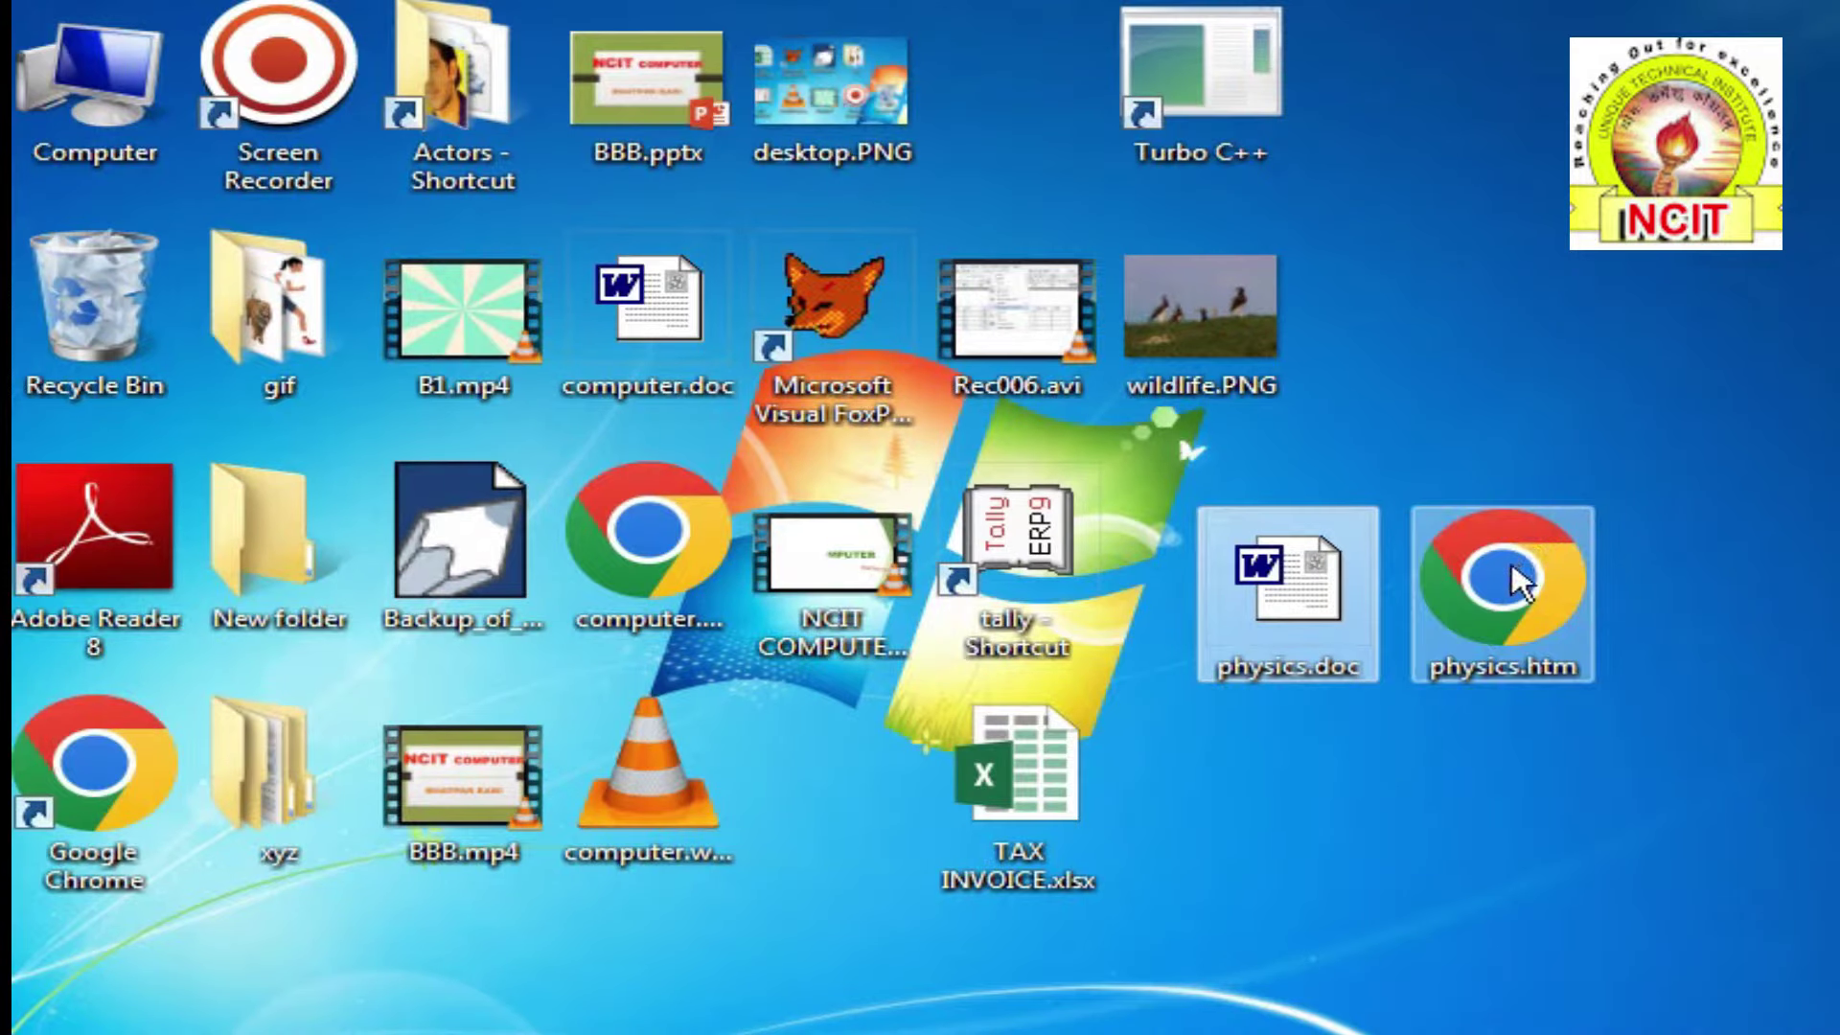
{"action": "double_click", "coordinate": [1513, 566]}
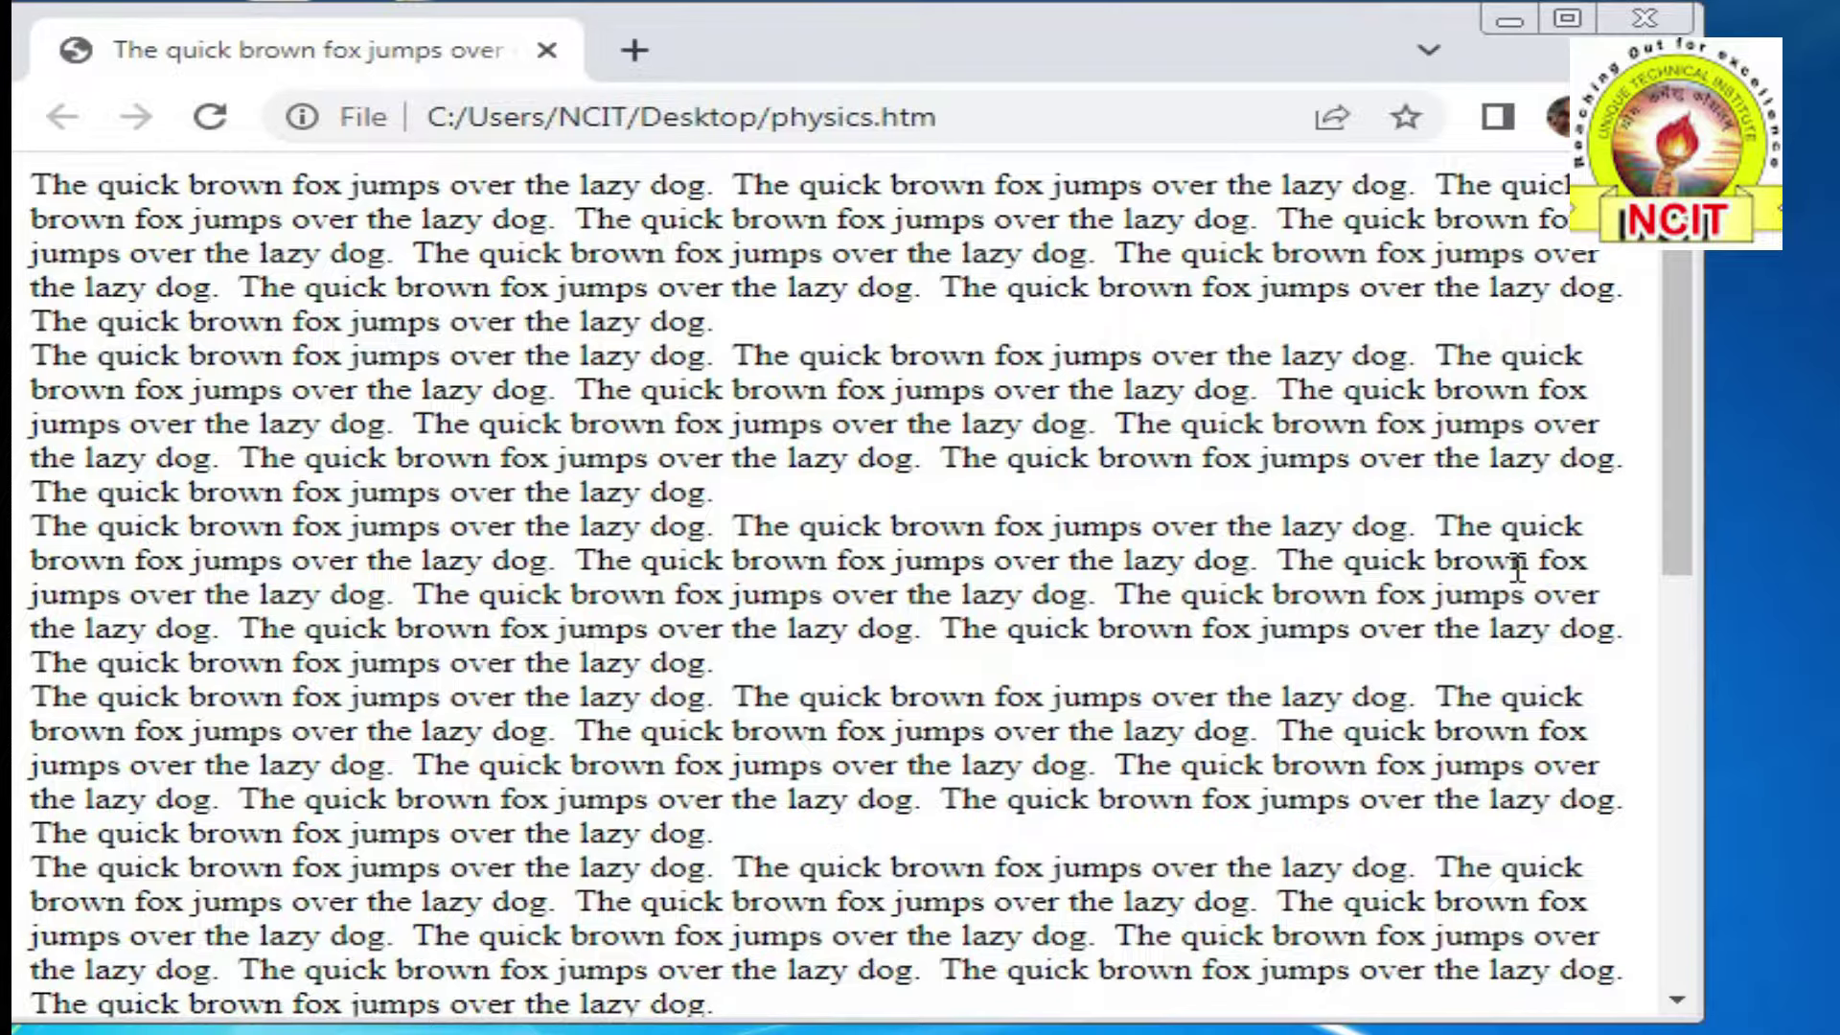
{"action": "left_click", "coordinate": [1646, 18]}
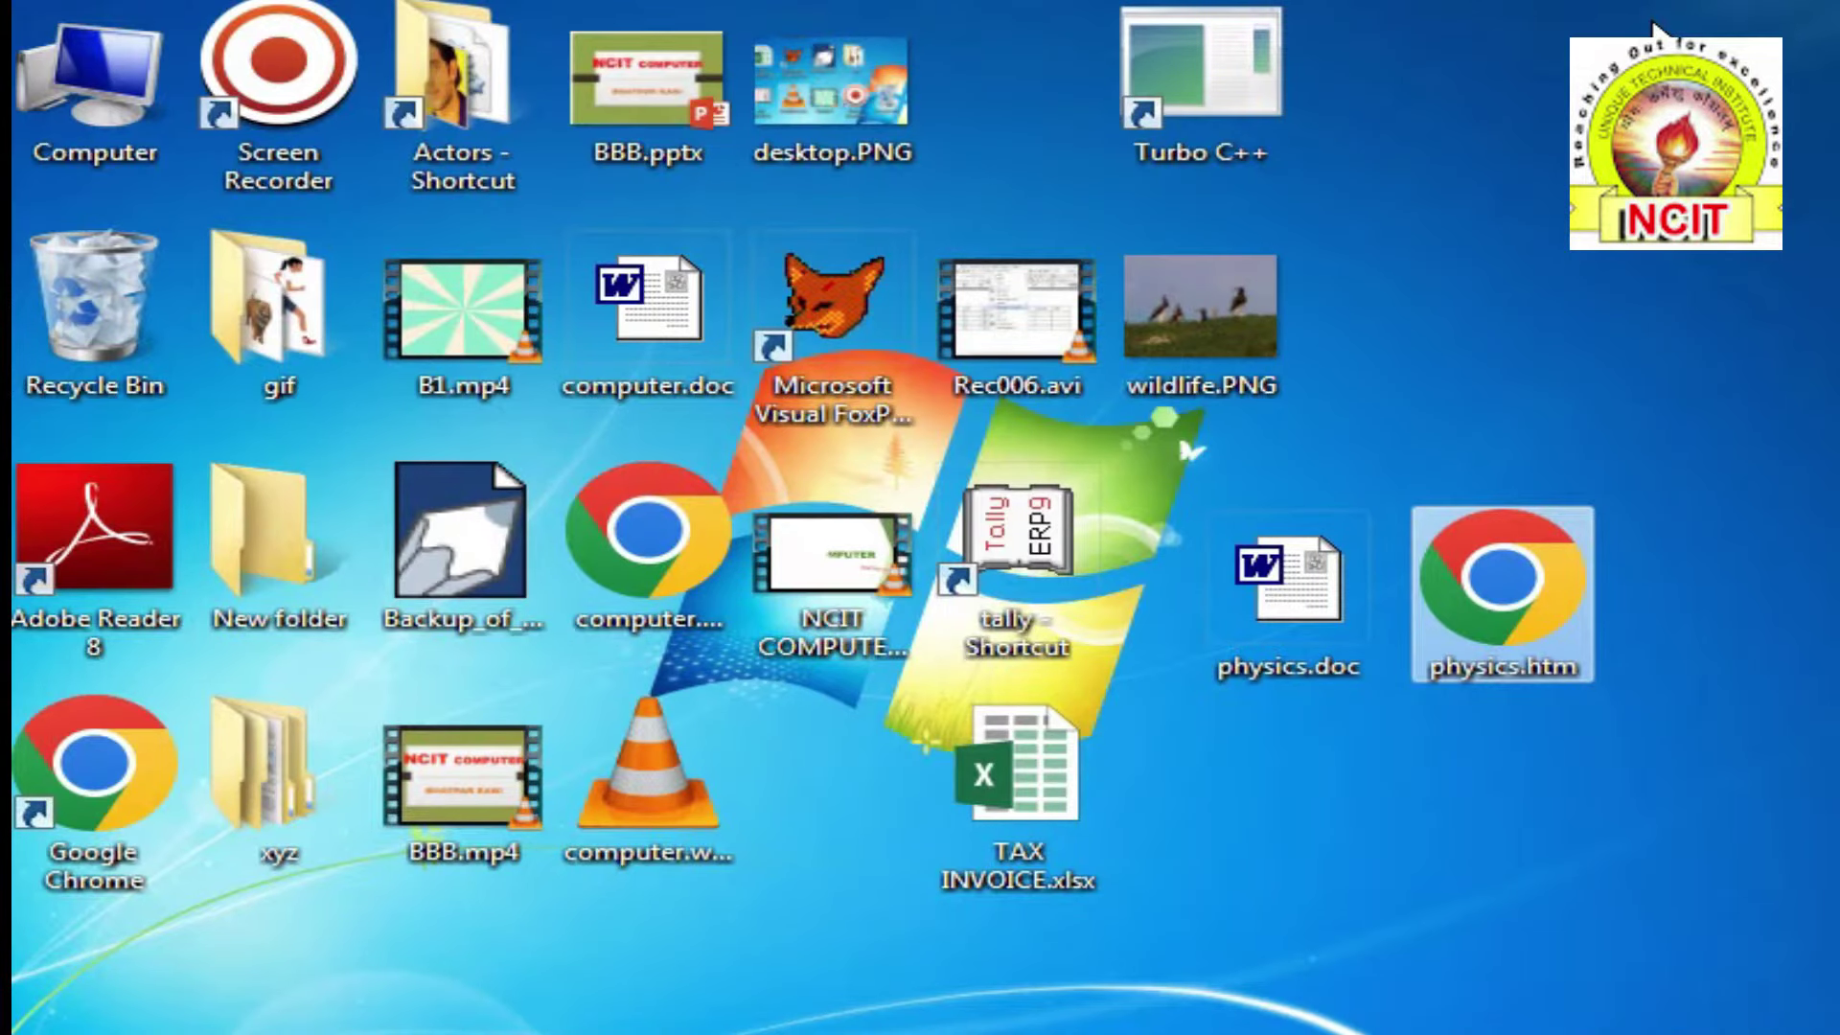
{"action": "left_click", "coordinate": [1284, 621]}
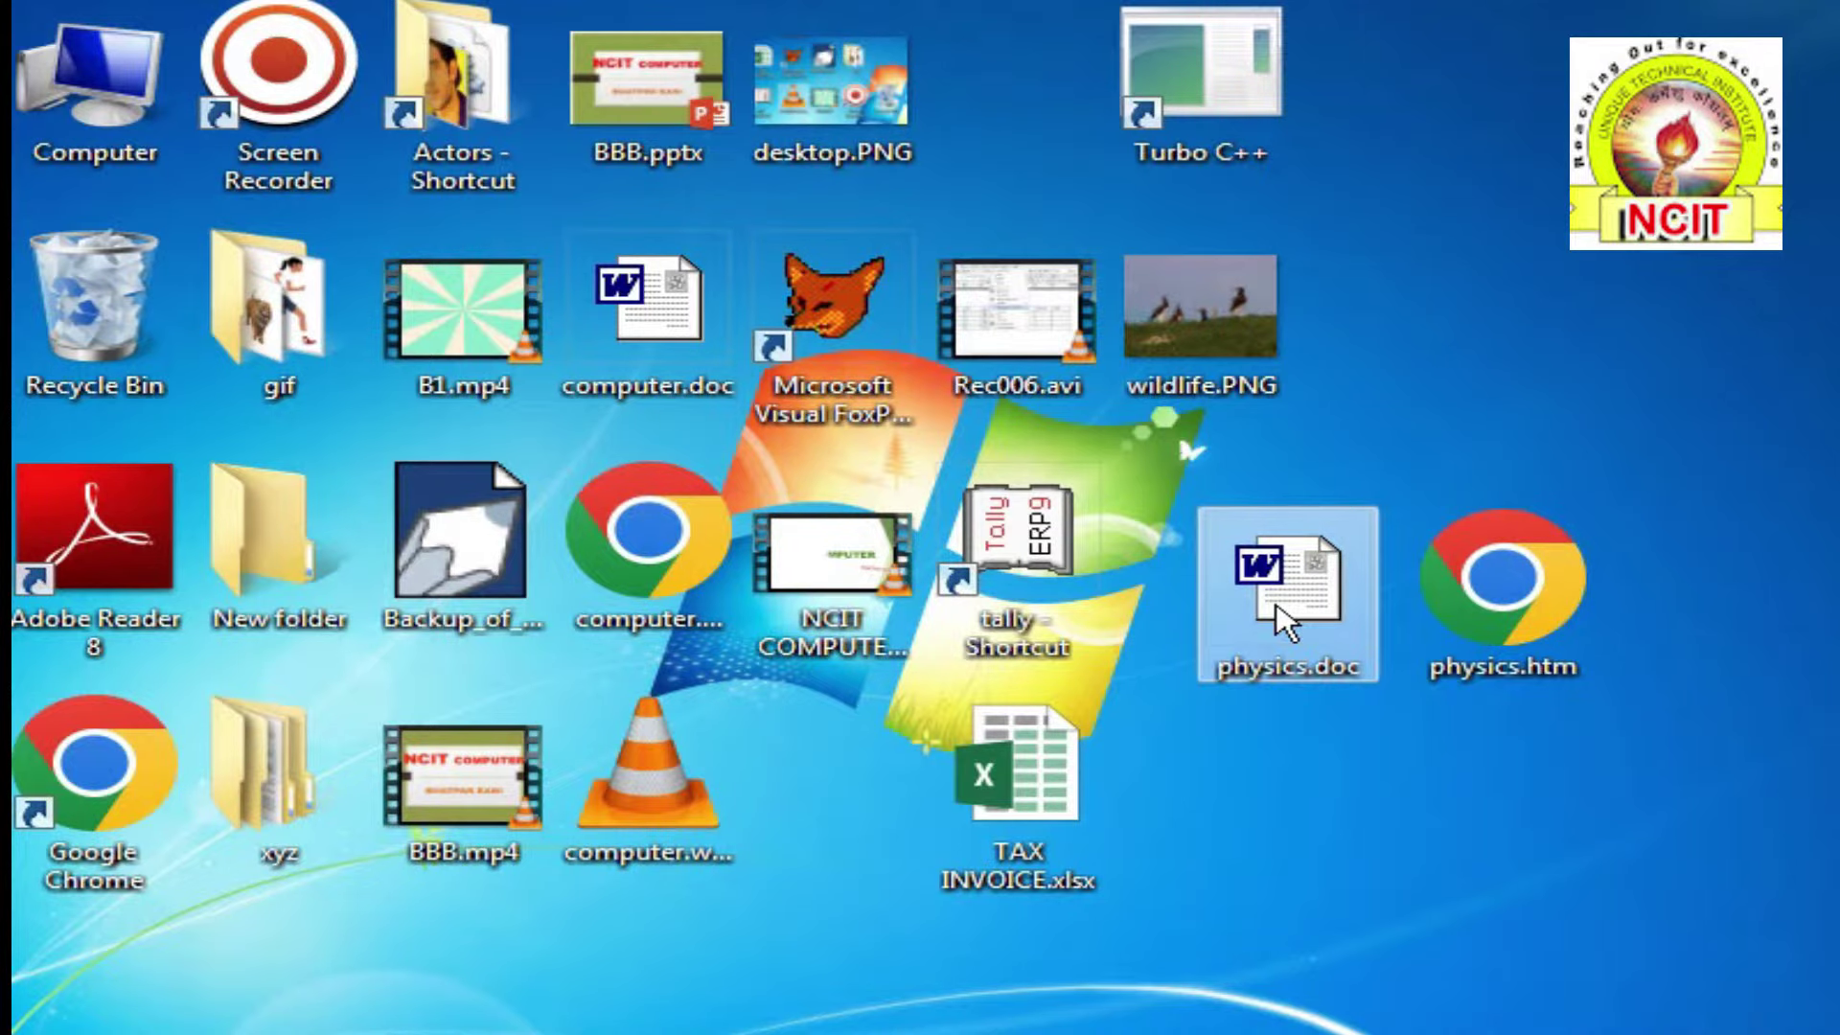
{"action": "double_click", "coordinate": [1280, 618]}
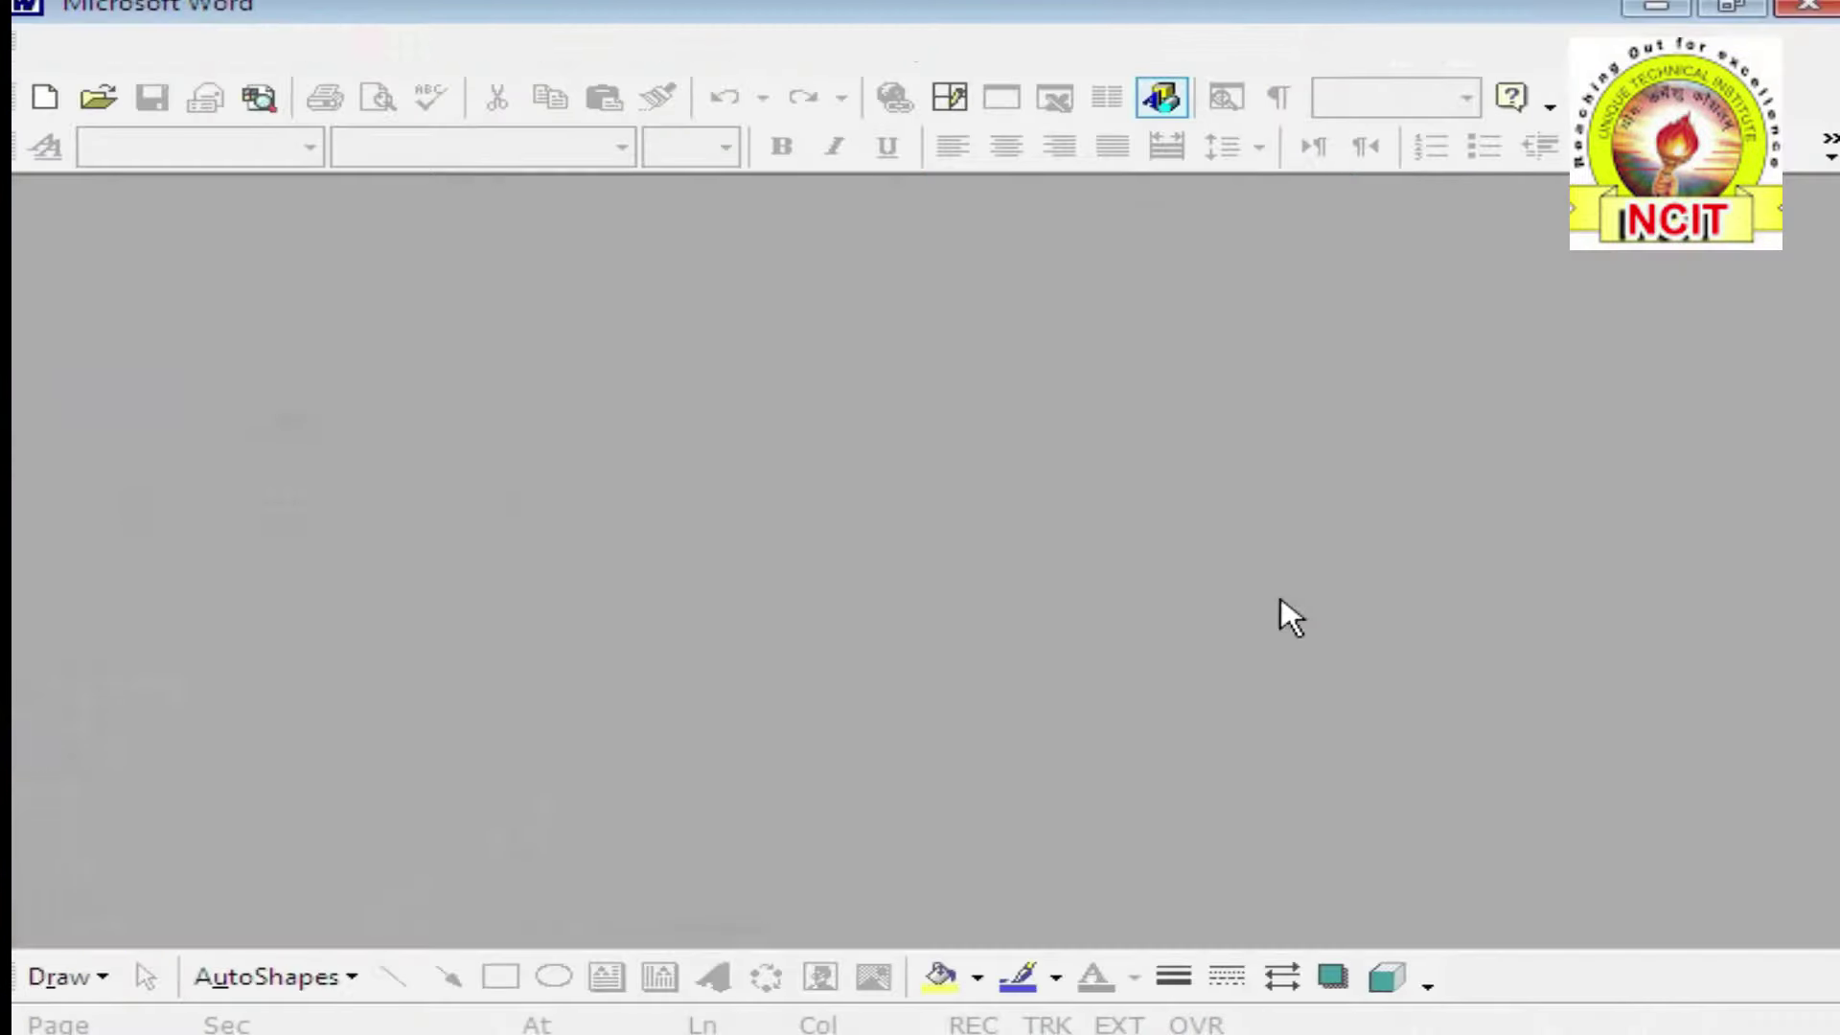
{"action": "left_click", "coordinate": [719, 625]}
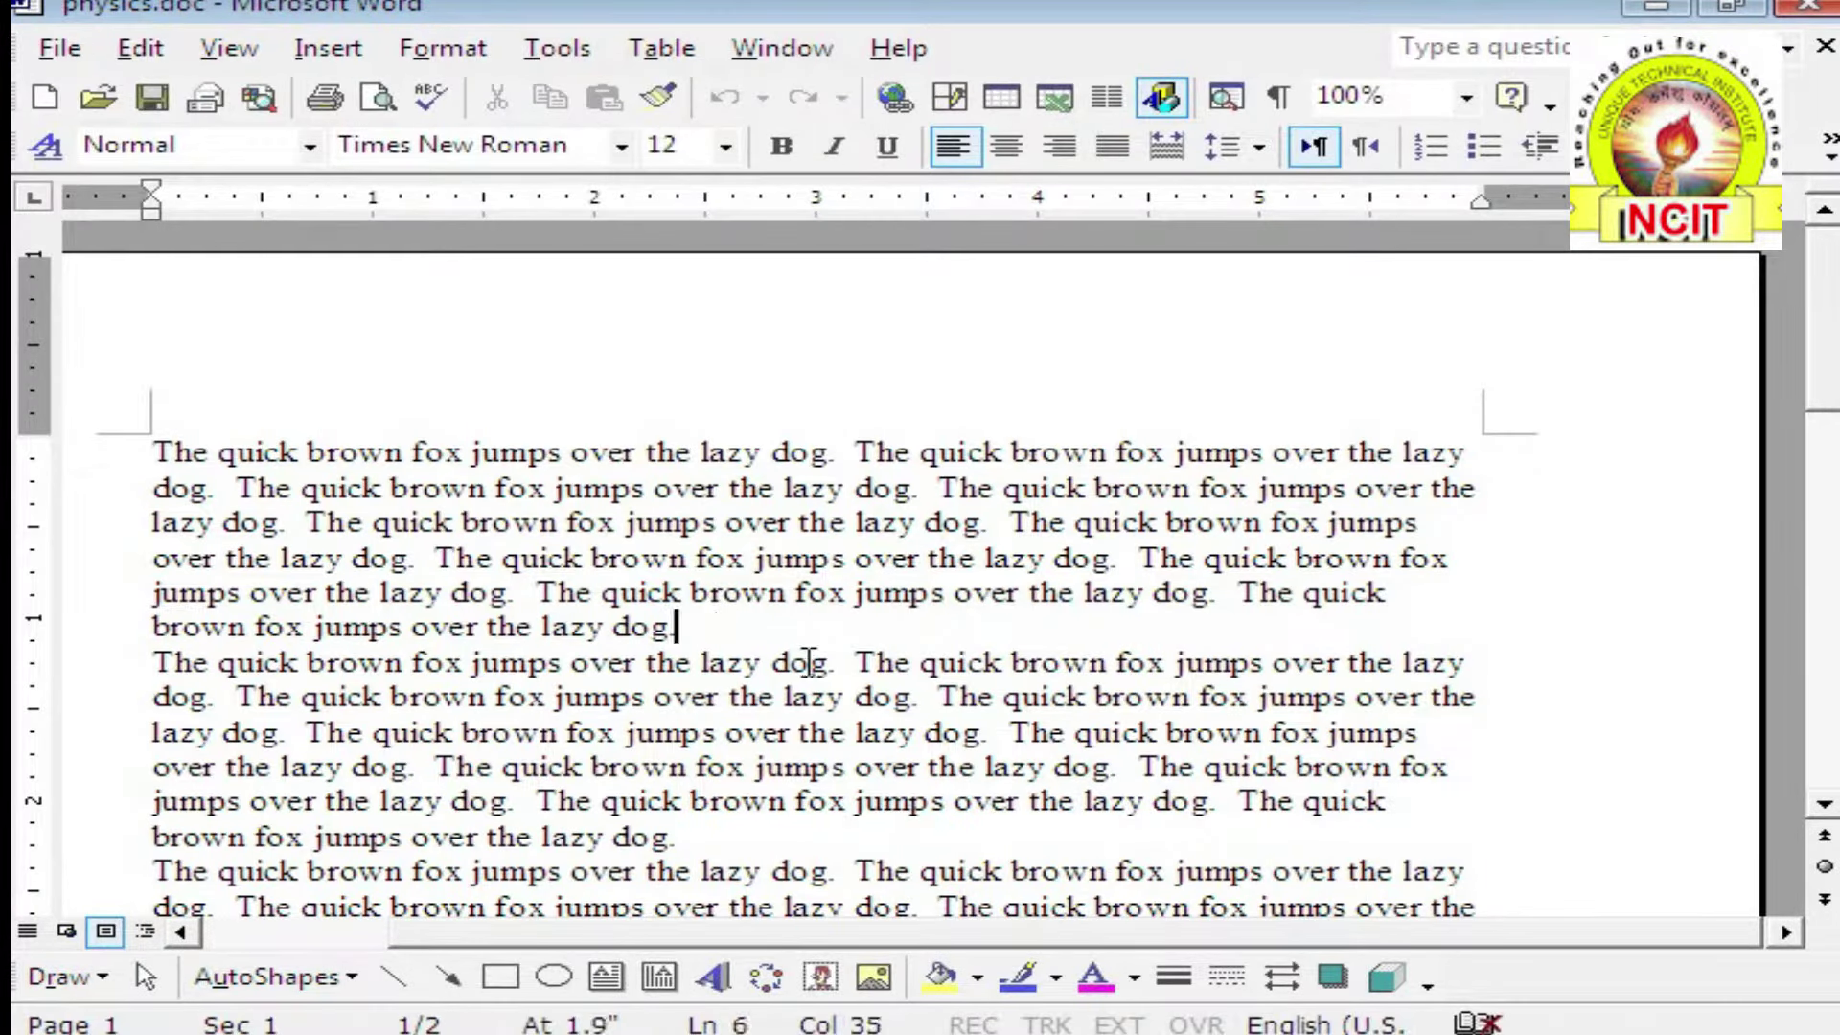
{"action": "key", "text": "BackSpace"}
{"action": "key", "text": "BackSpace"}
{"action": "key", "text": "BackSpace"}
{"action": "key", "text": "BackSpace"}
{"action": "key", "text": "BackSpace"}
{"action": "key", "text": "BackSpace"}
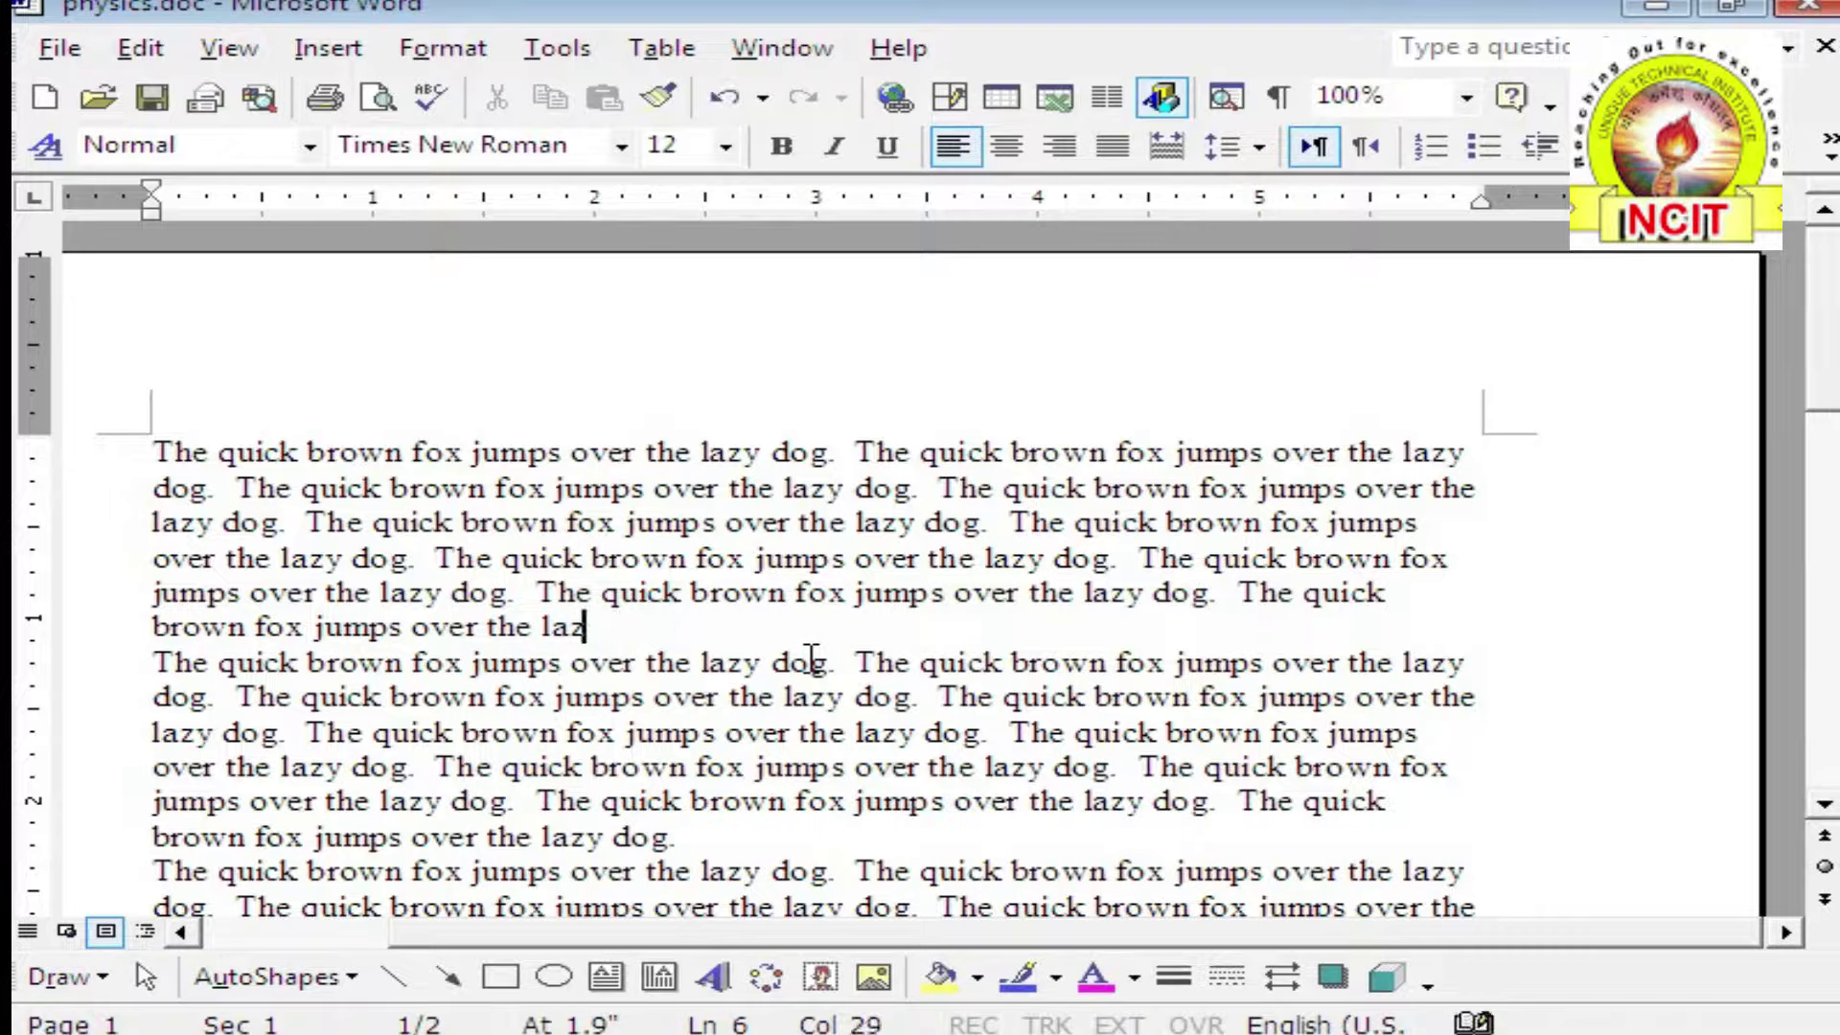
{"action": "type", "text": "dsfdshfukjfhdsjkh"}
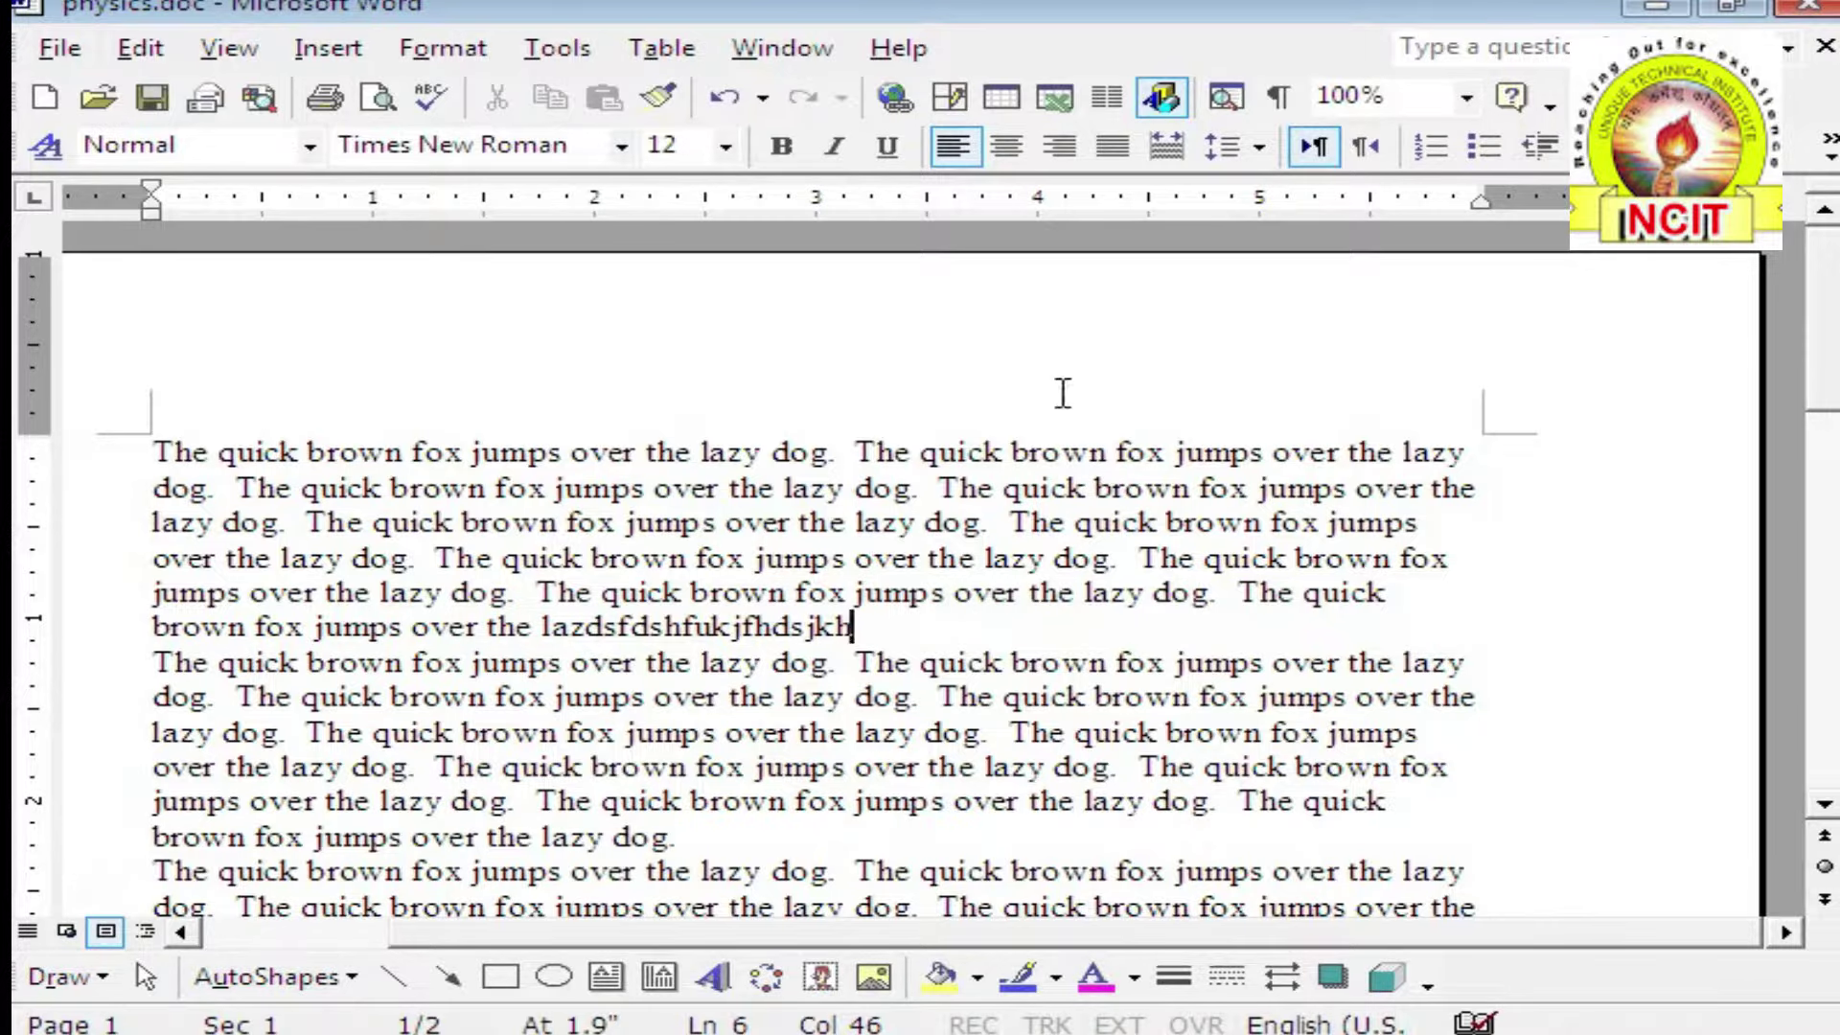
{"action": "left_click", "coordinate": [1795, 14]}
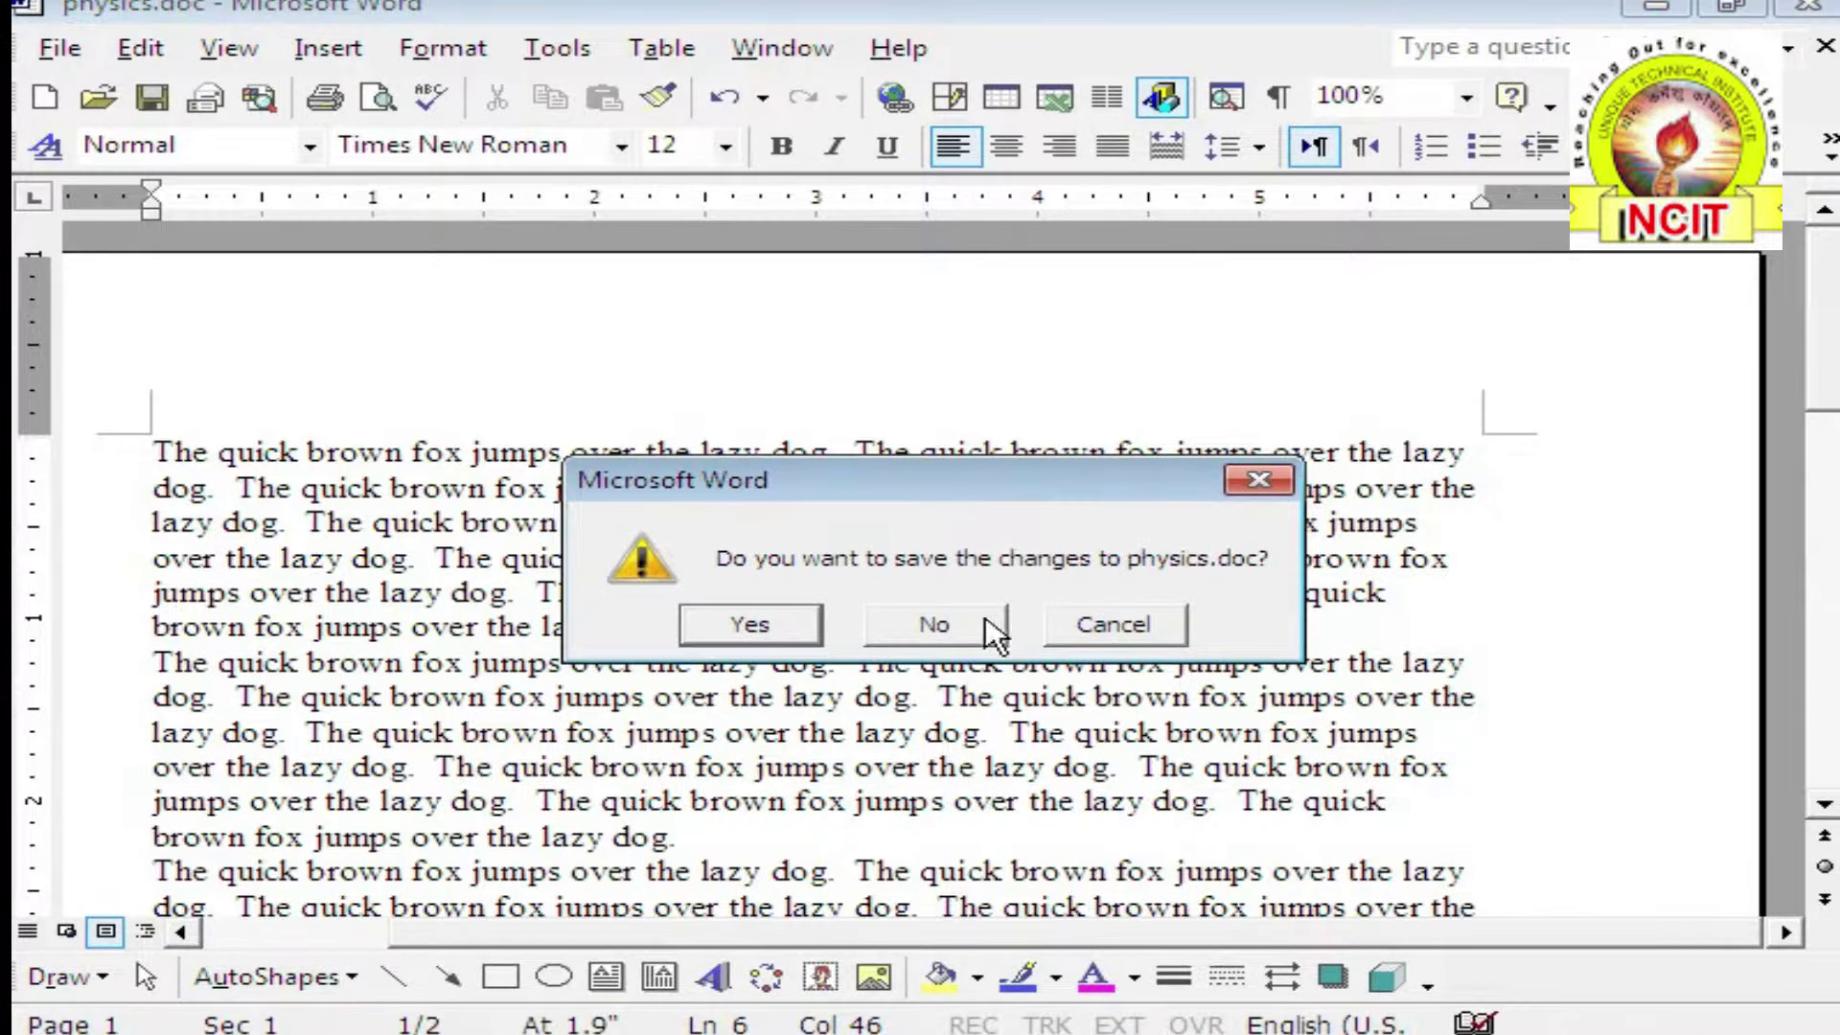
{"action": "left_click", "coordinate": [931, 629]}
{"action": "left_click", "coordinate": [1510, 666]}
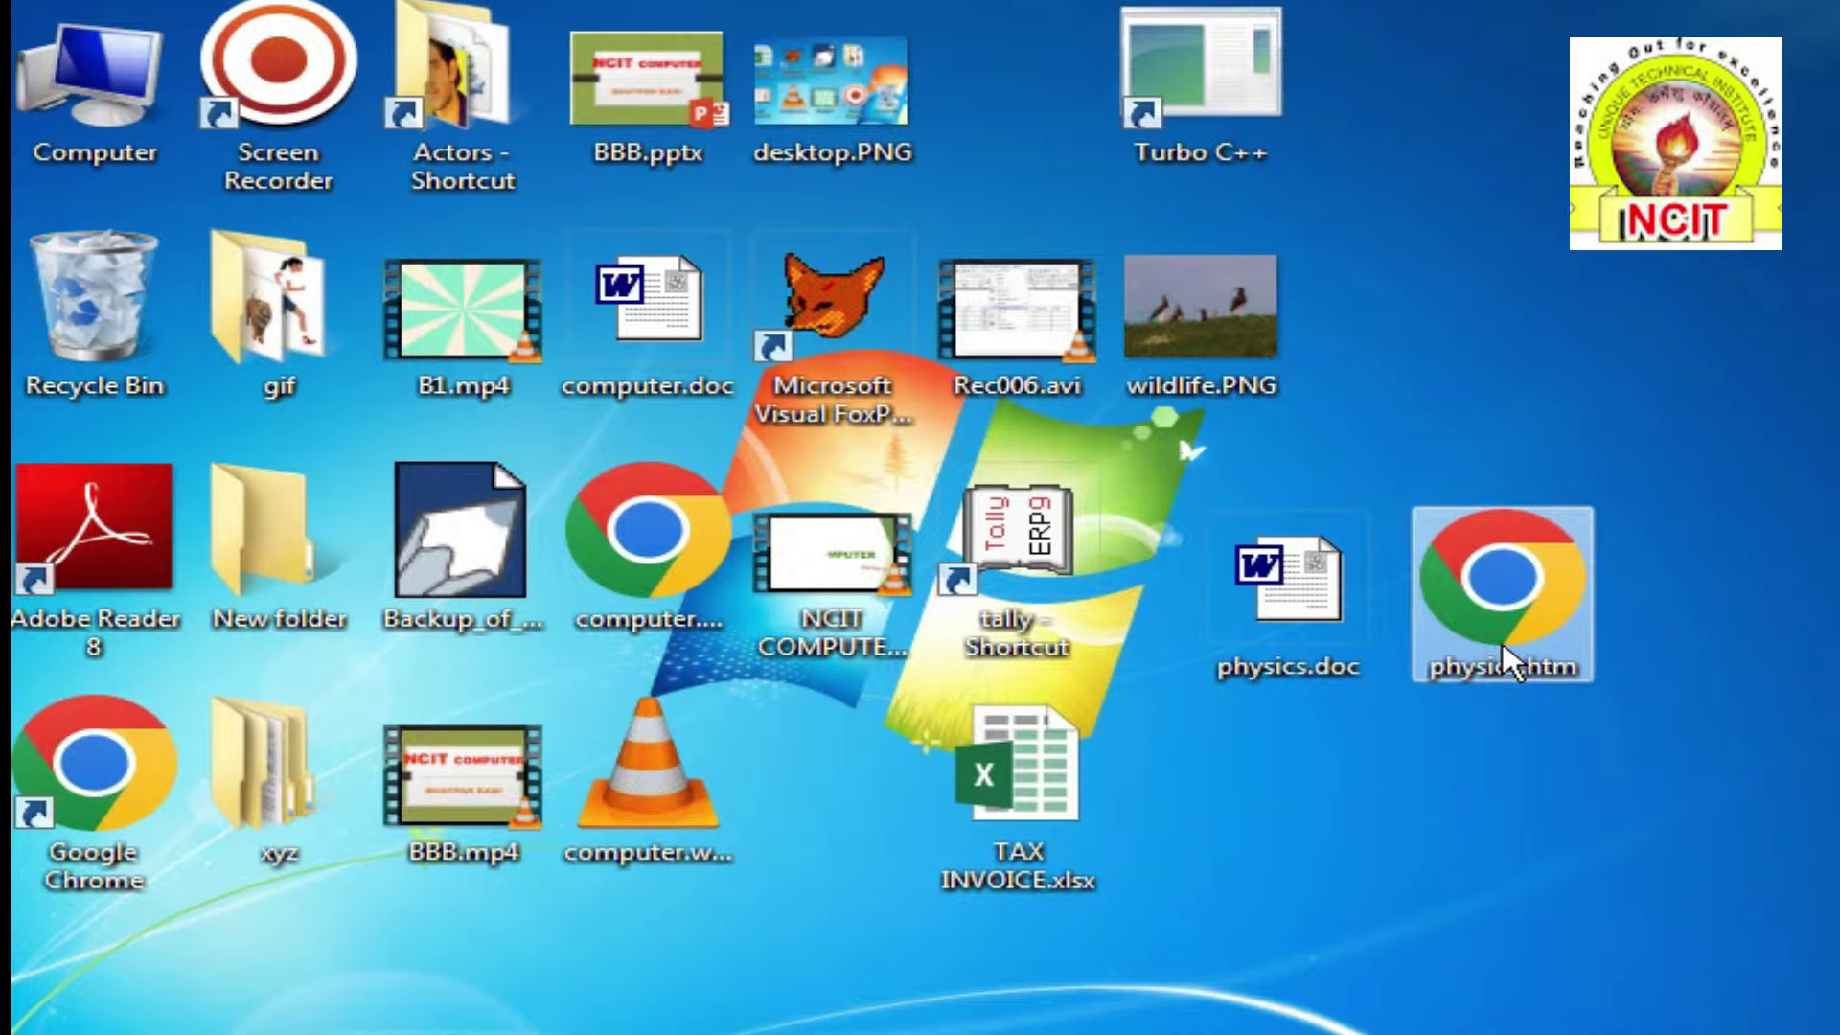
{"action": "double_click", "coordinate": [1501, 645]}
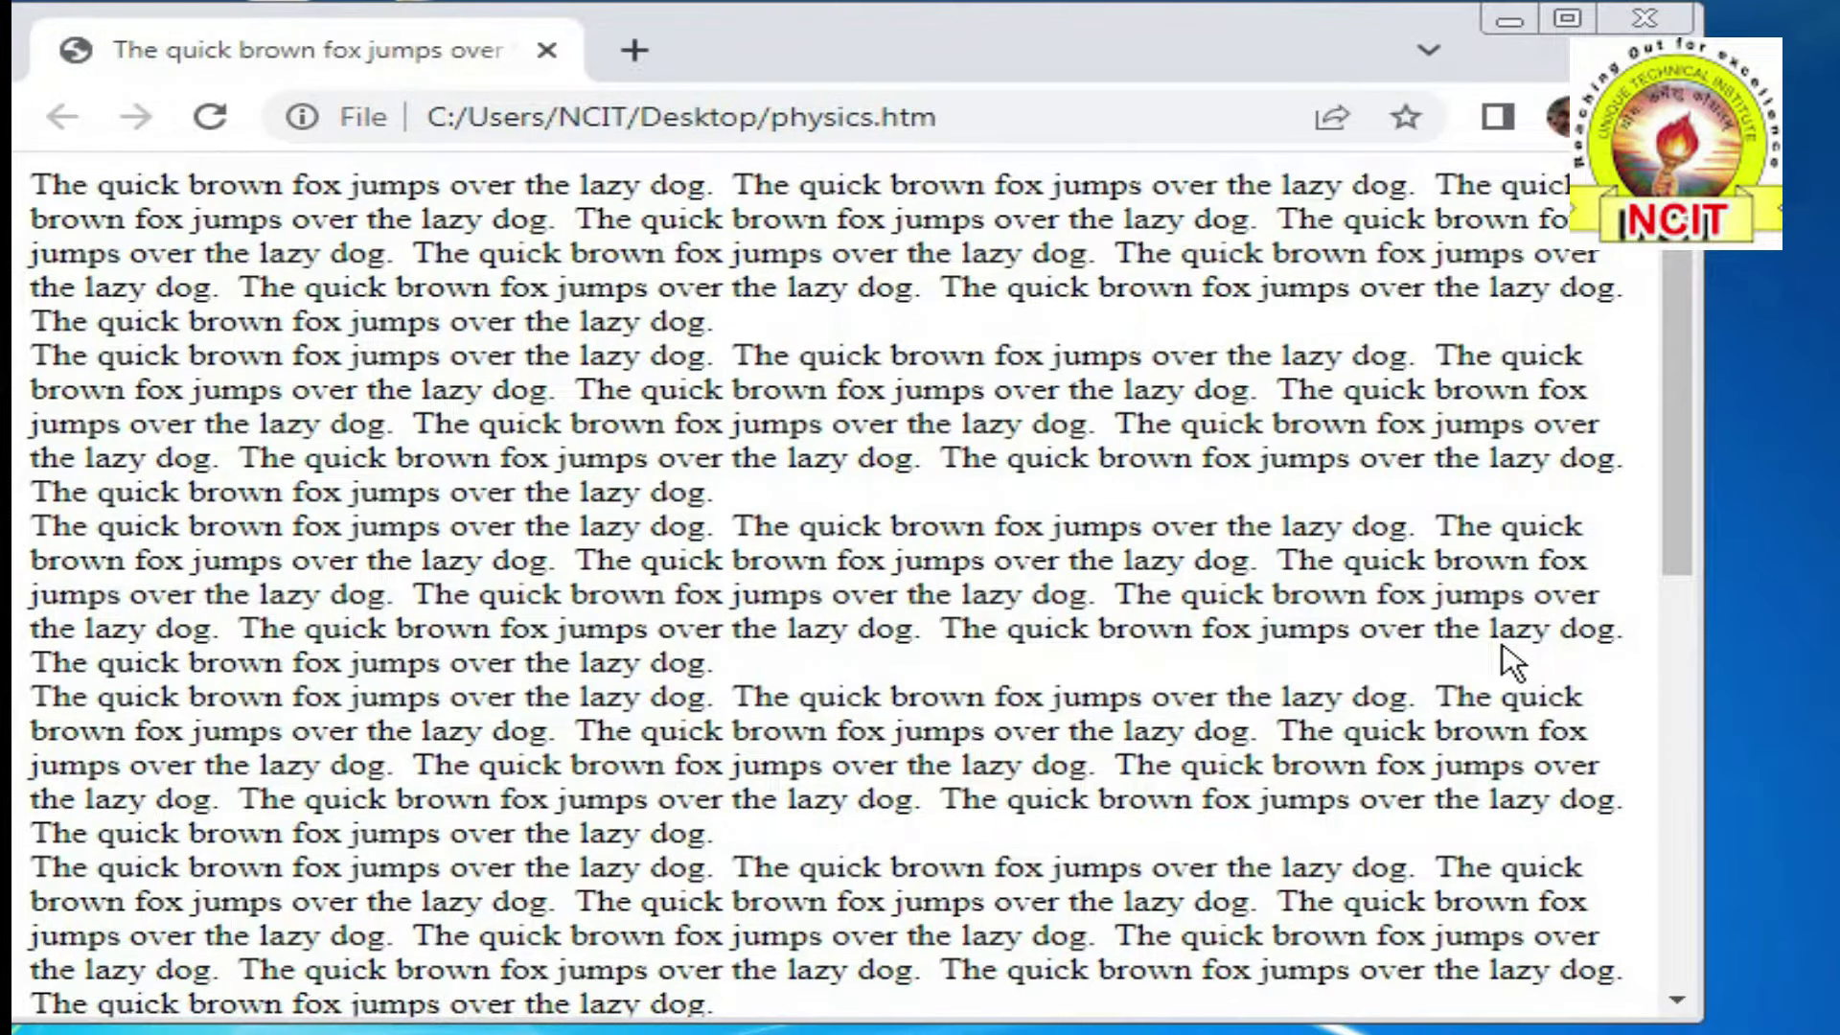
{"action": "left_click_drag", "start_coordinate": [135, 323], "coordinate": [838, 733]}
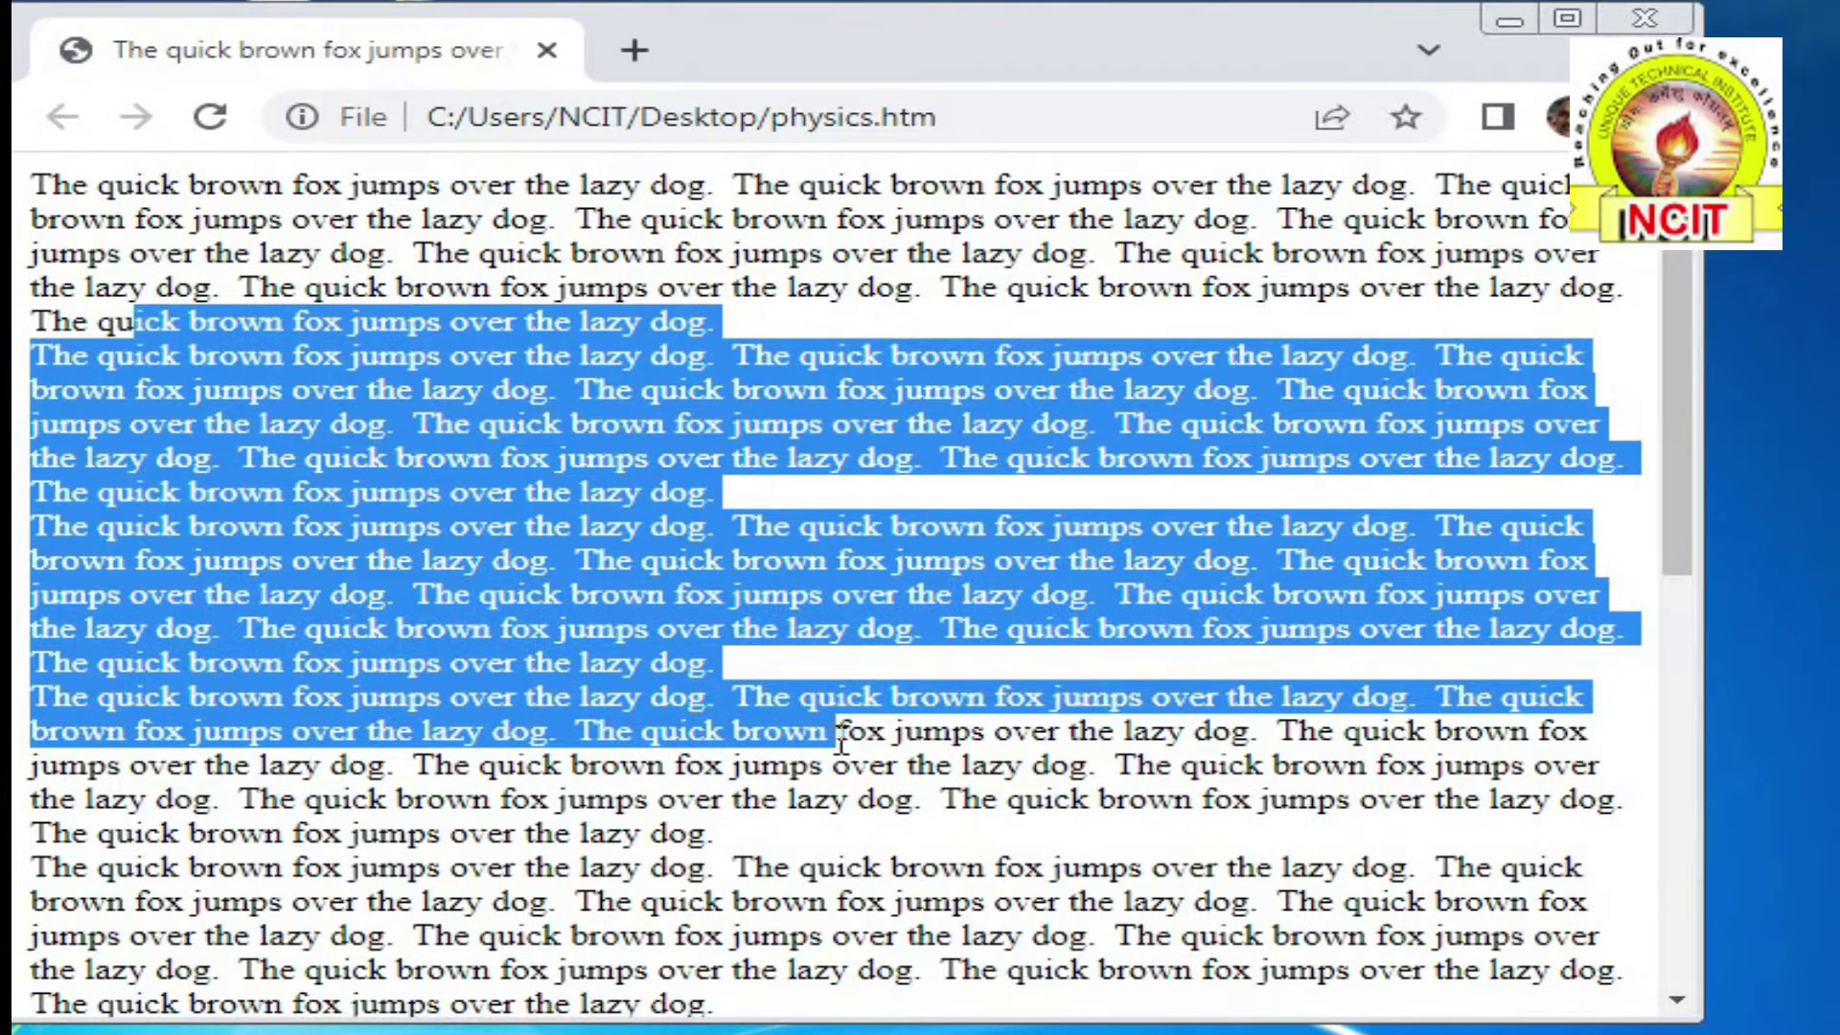
{"action": "left_click", "coordinate": [446, 431]}
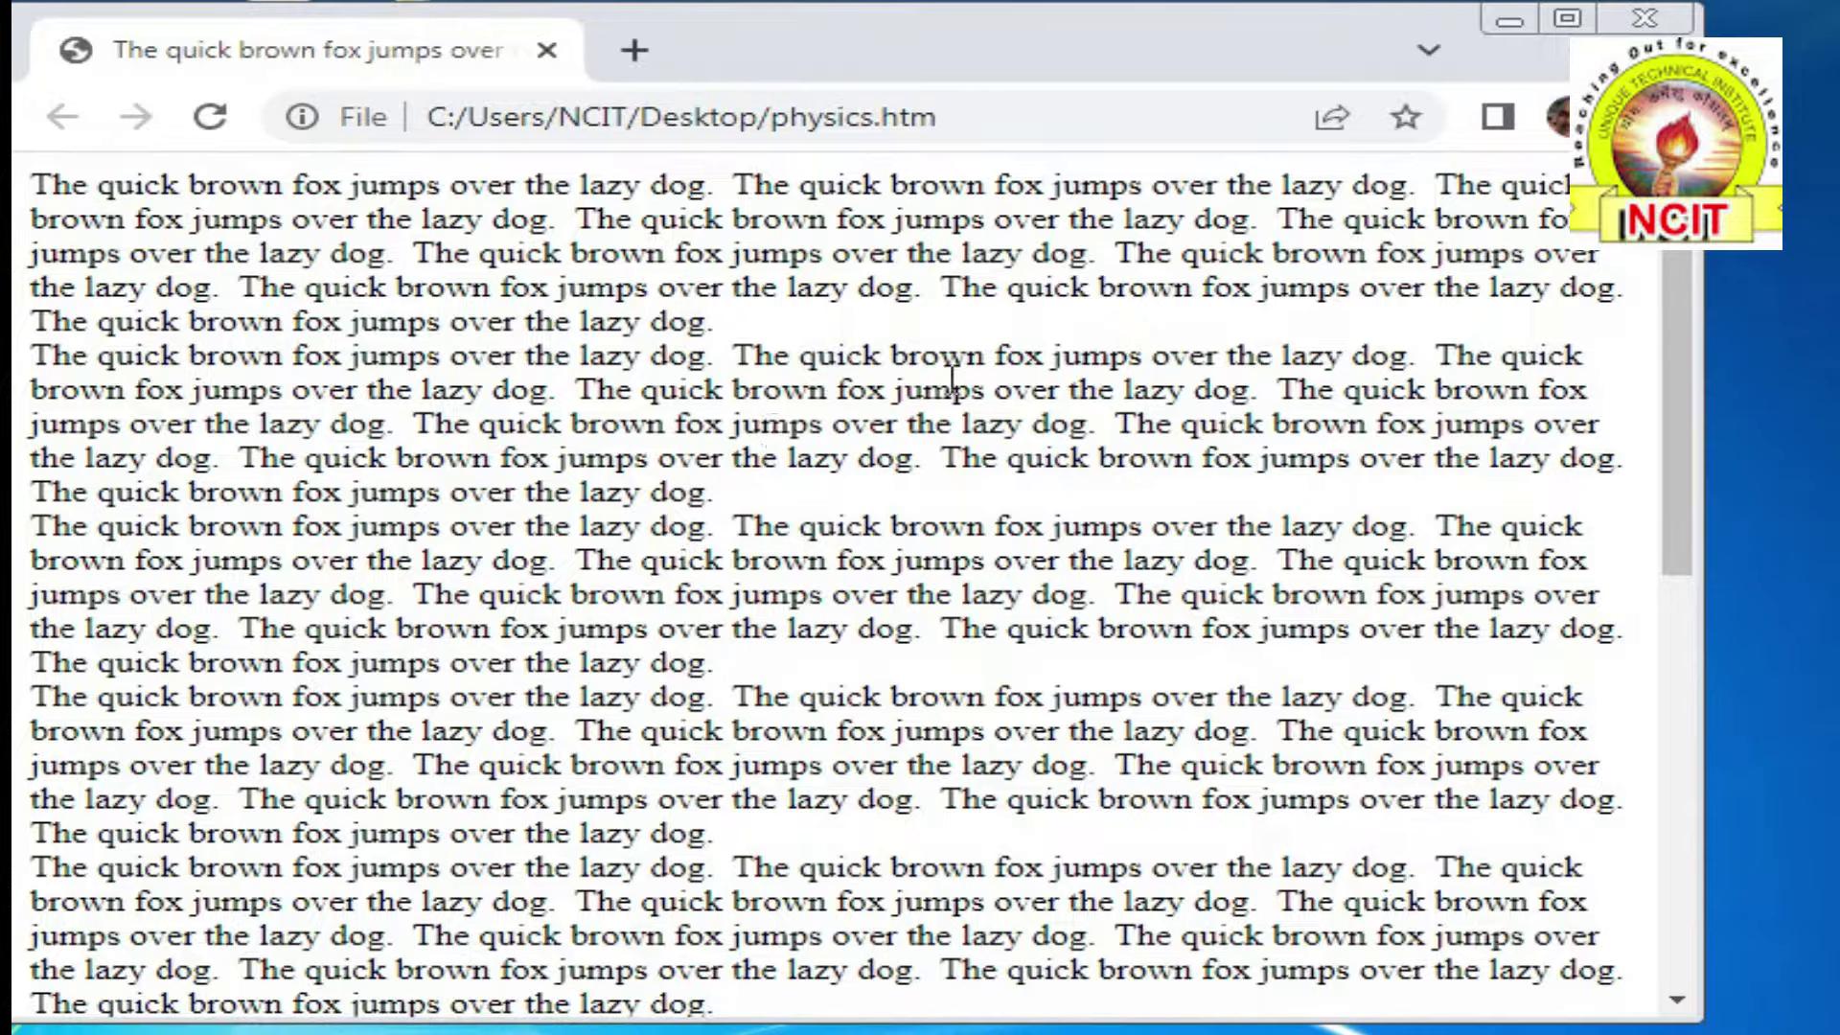
{"action": "left_click", "coordinate": [1644, 17]}
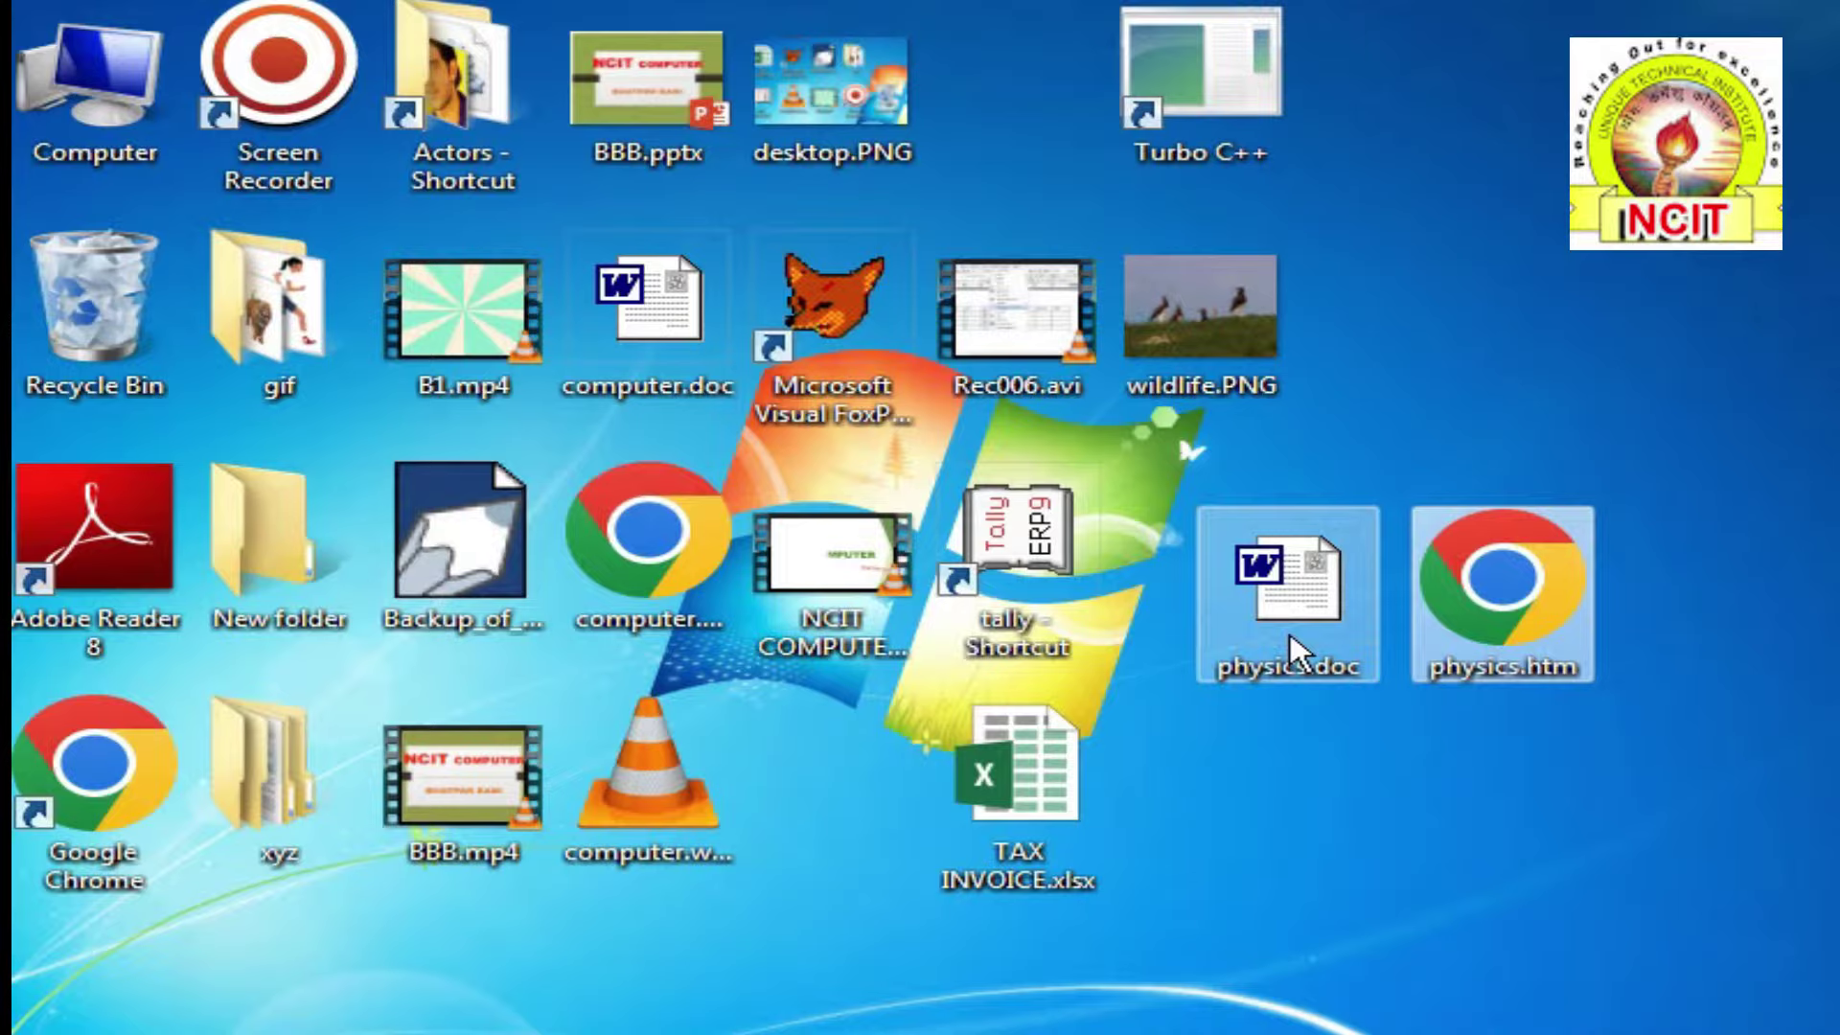
{"action": "left_click", "coordinate": [1302, 630]}
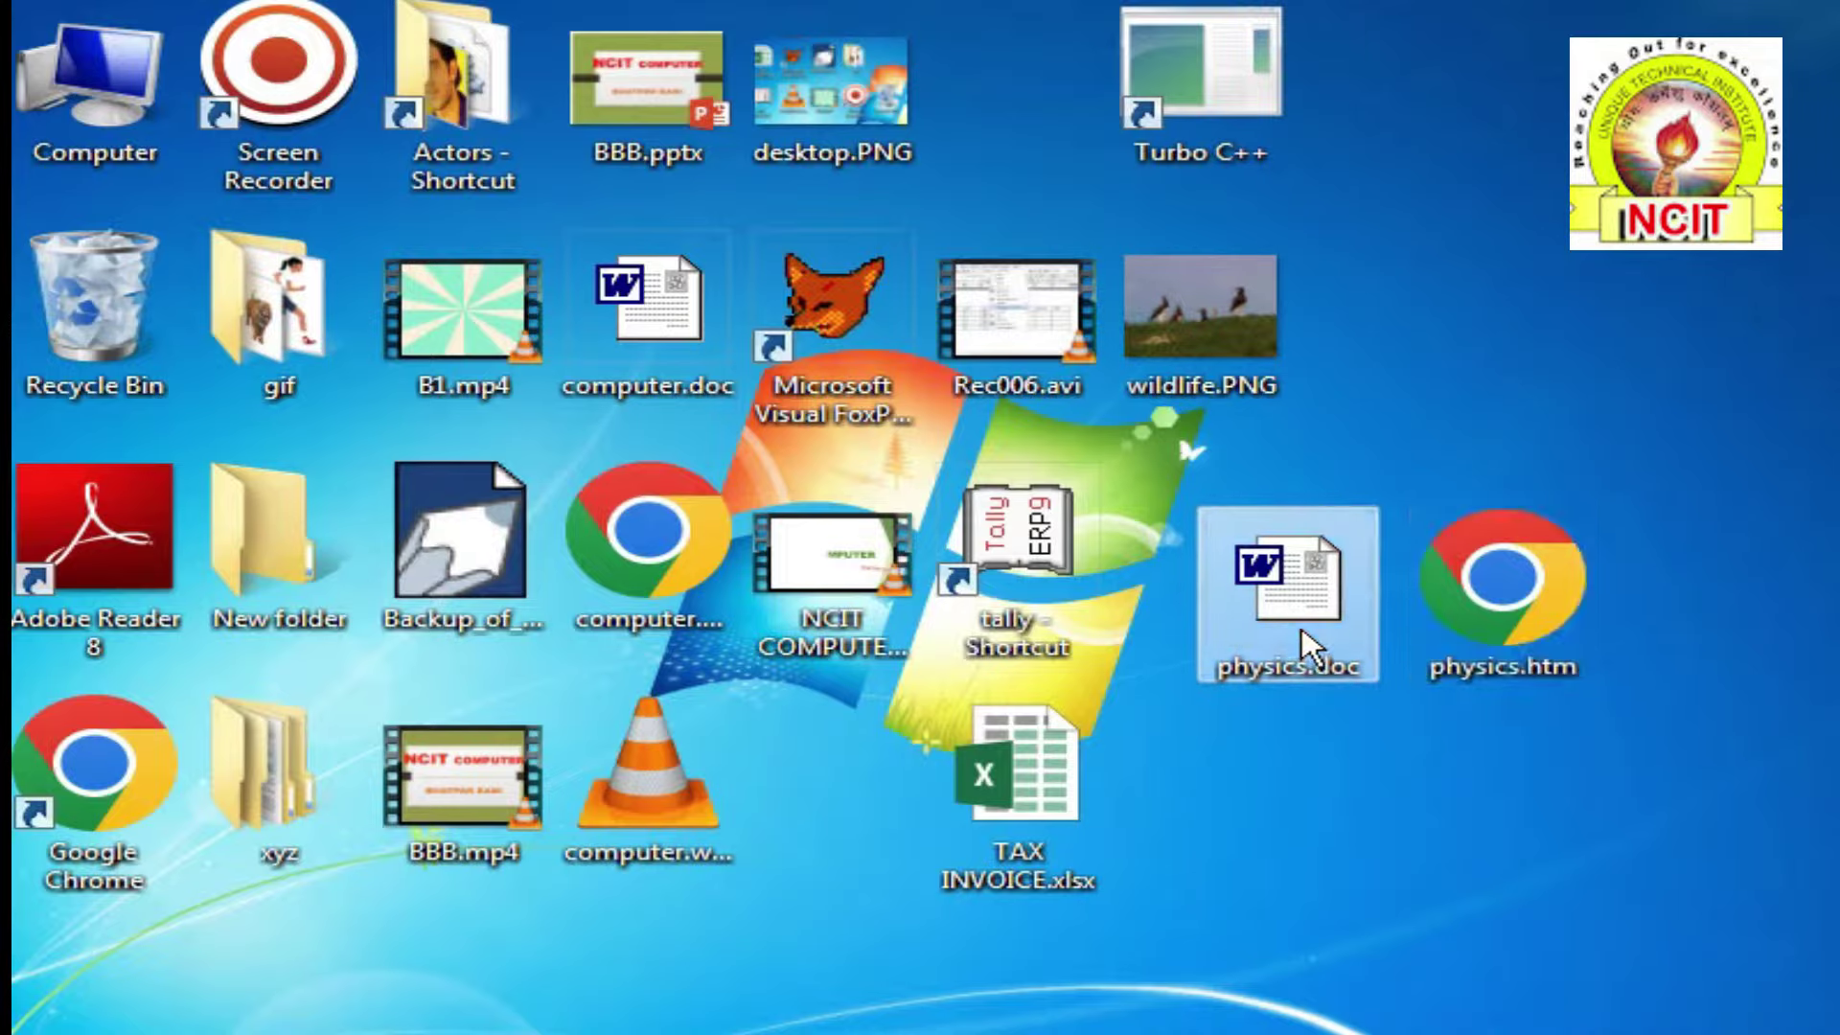
{"action": "right_click", "coordinate": [1303, 628]}
{"action": "left_click", "coordinate": [1418, 1013]}
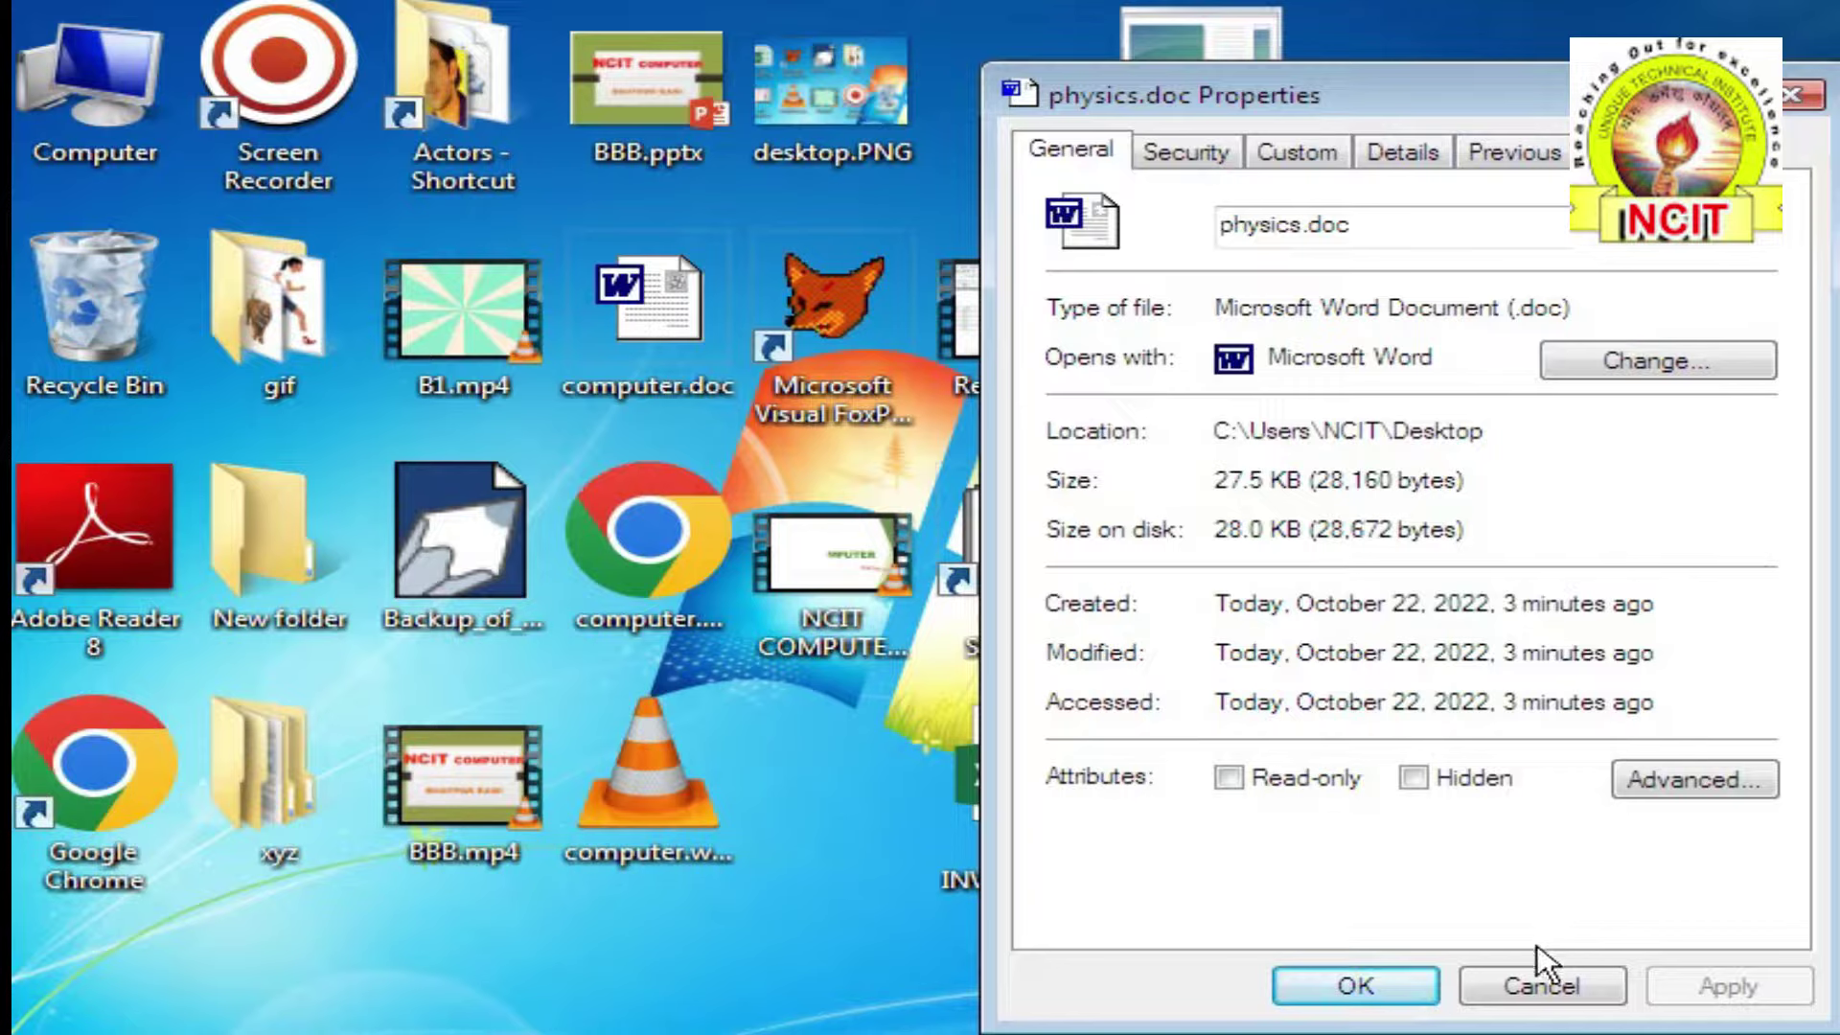
{"action": "left_click", "coordinate": [1548, 982]}
{"action": "right_click", "coordinate": [1470, 612]}
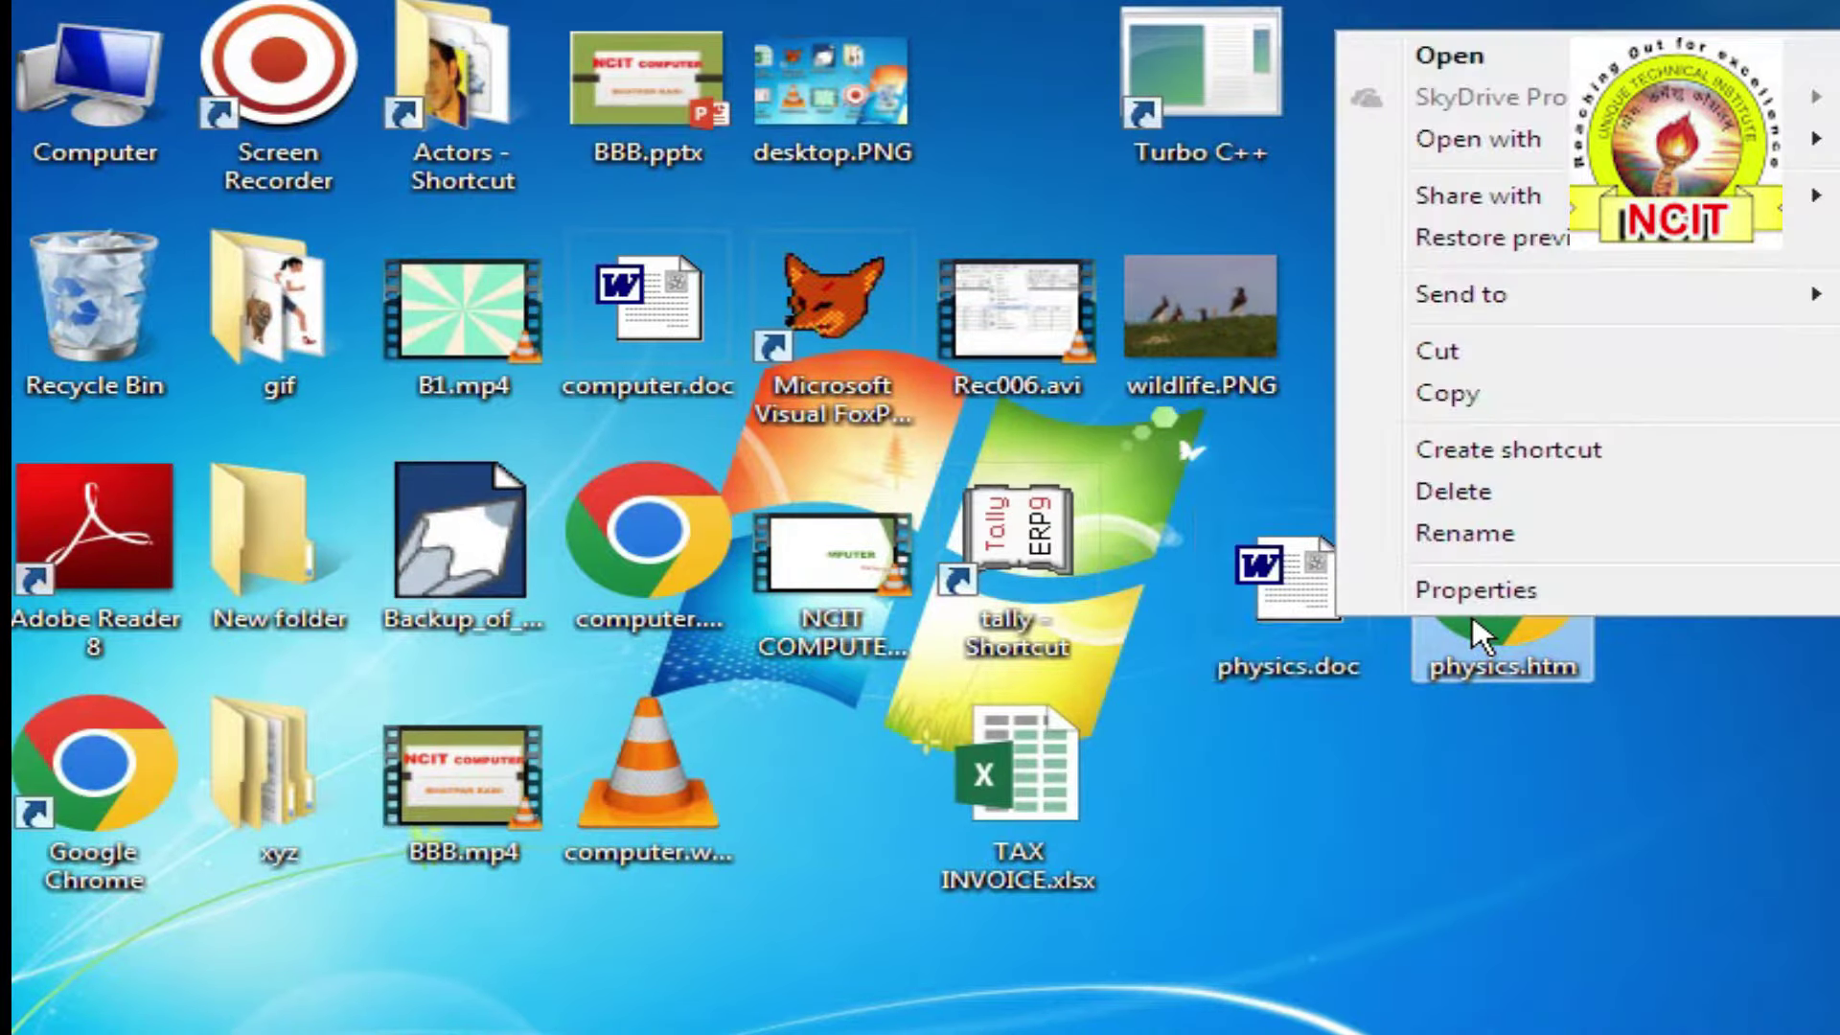
{"action": "left_click", "coordinate": [1469, 598]}
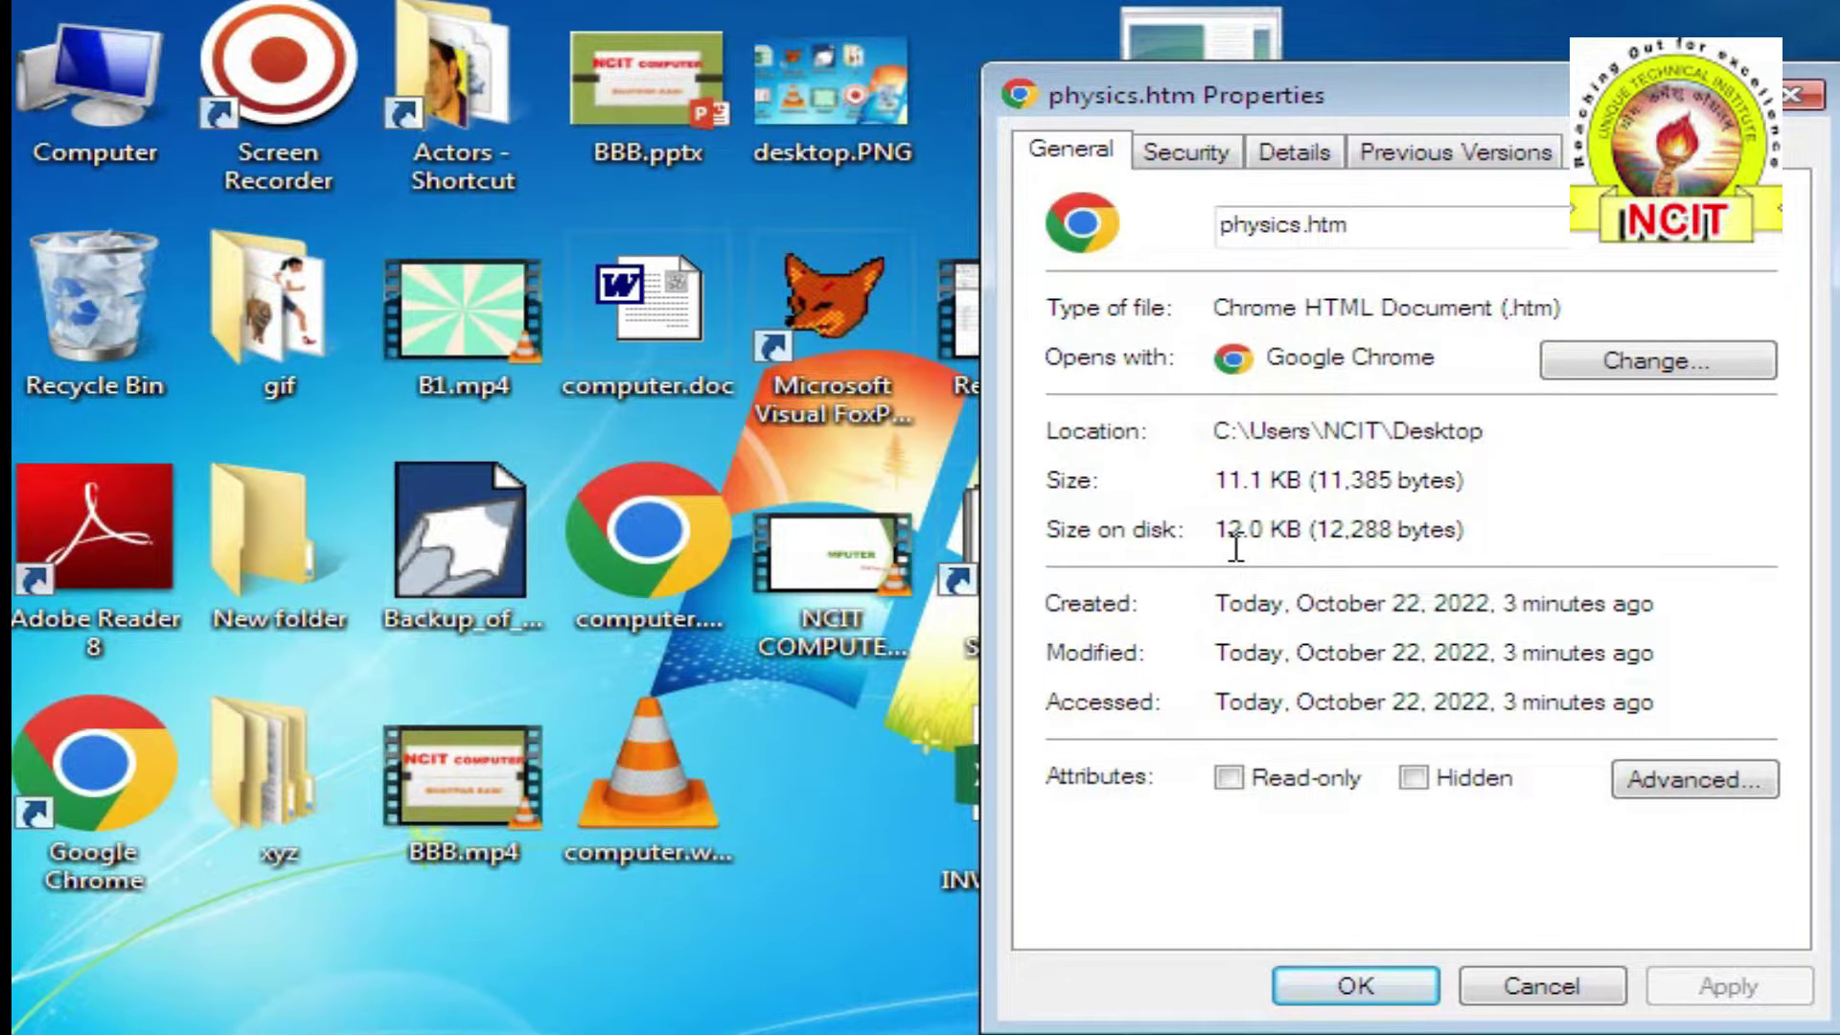
{"action": "key", "text": "Return"}
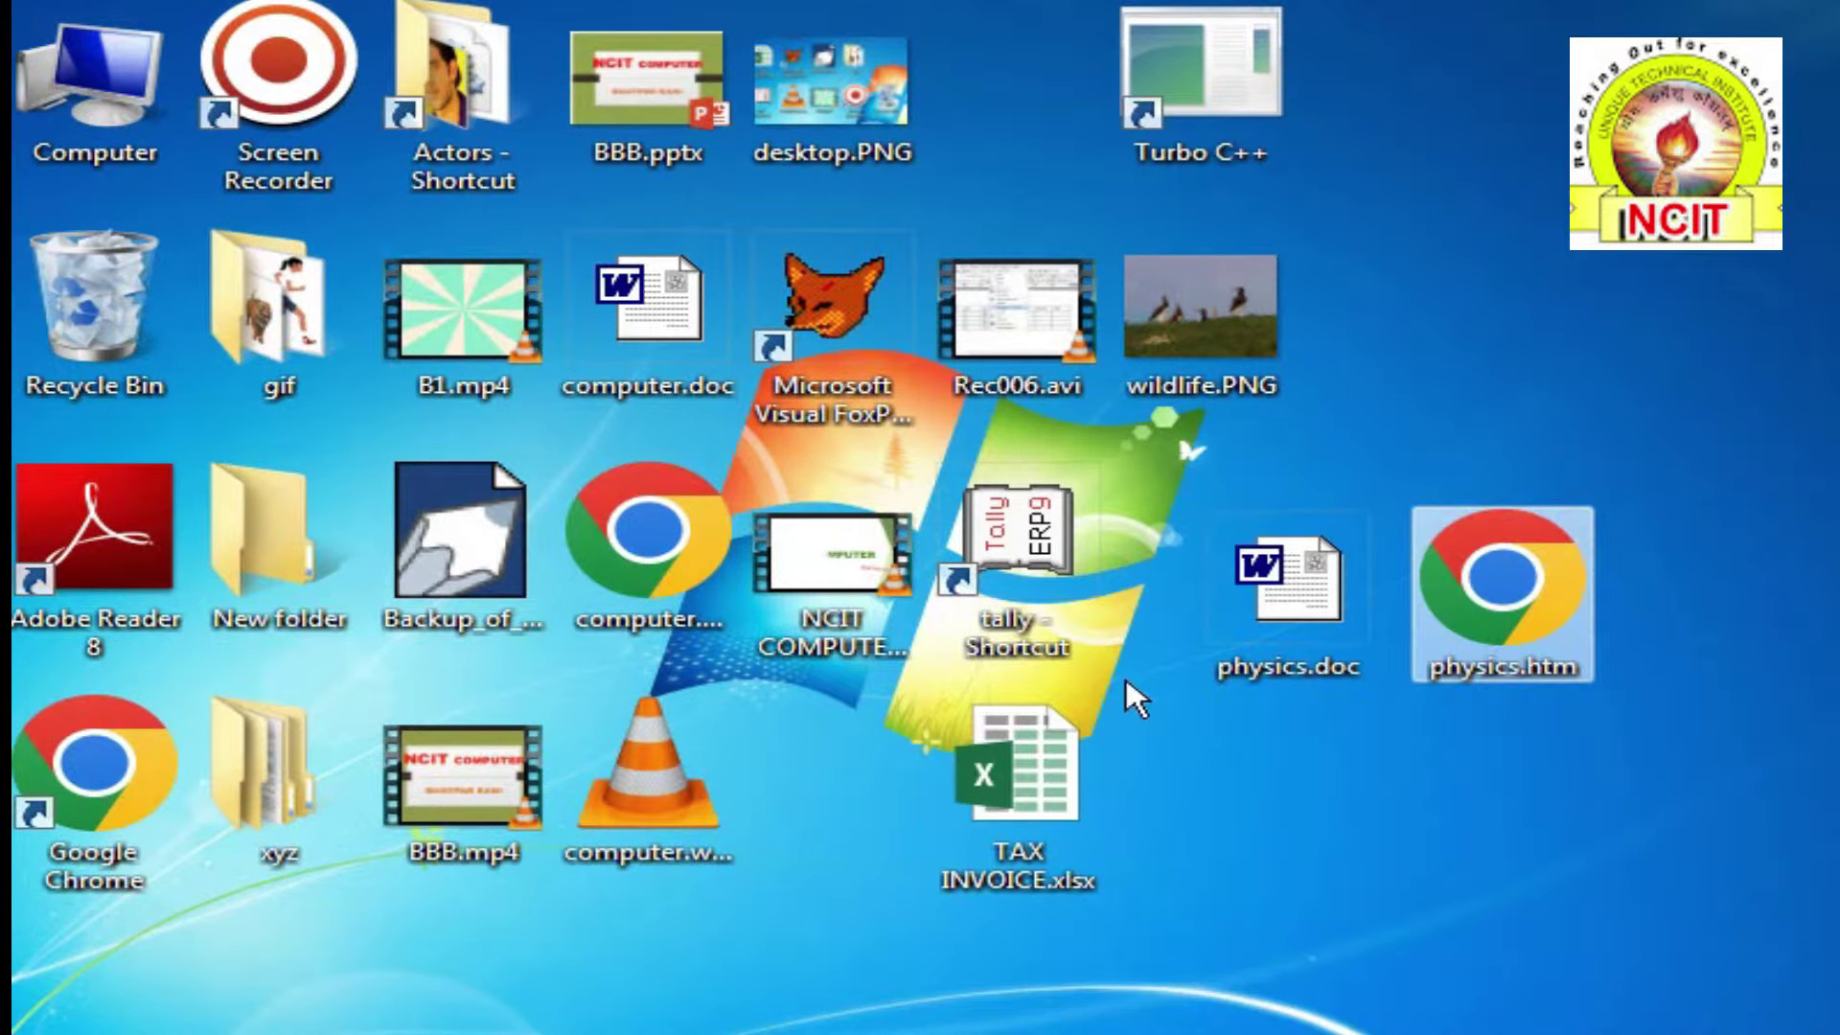
{"action": "double_click", "coordinate": [1245, 612]}
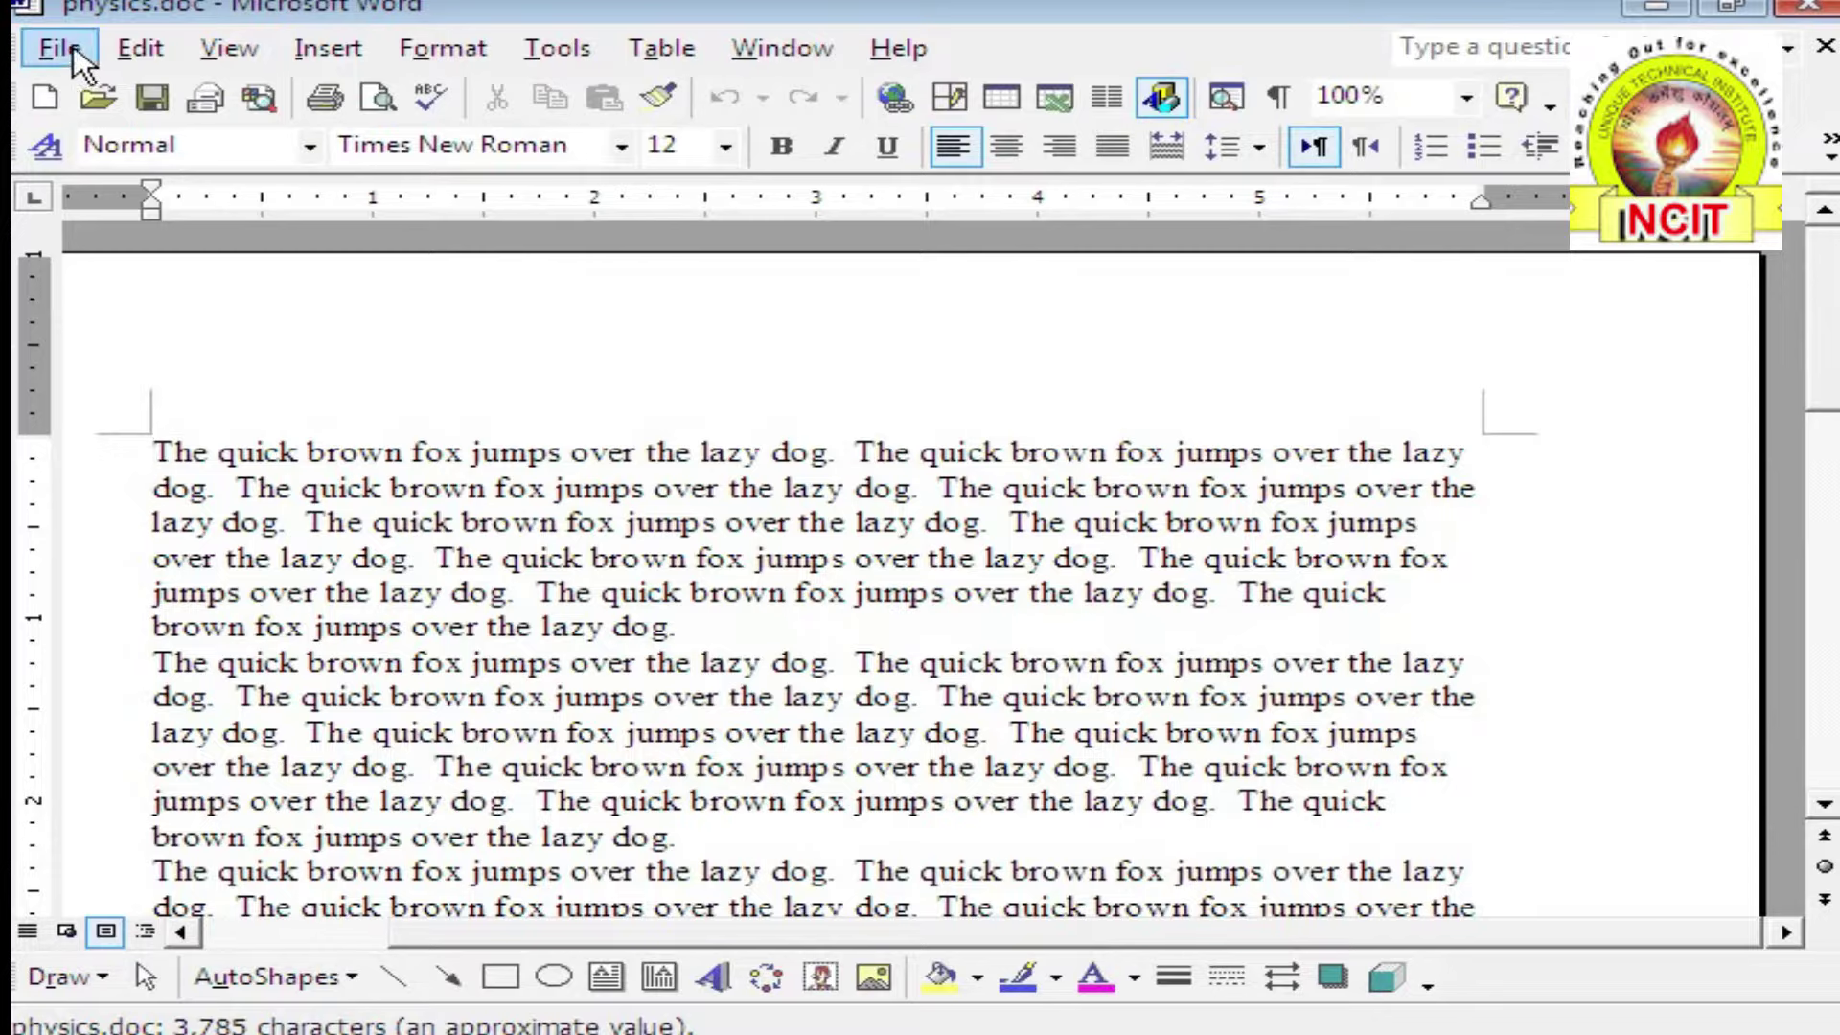
{"action": "left_click", "coordinate": [73, 54]}
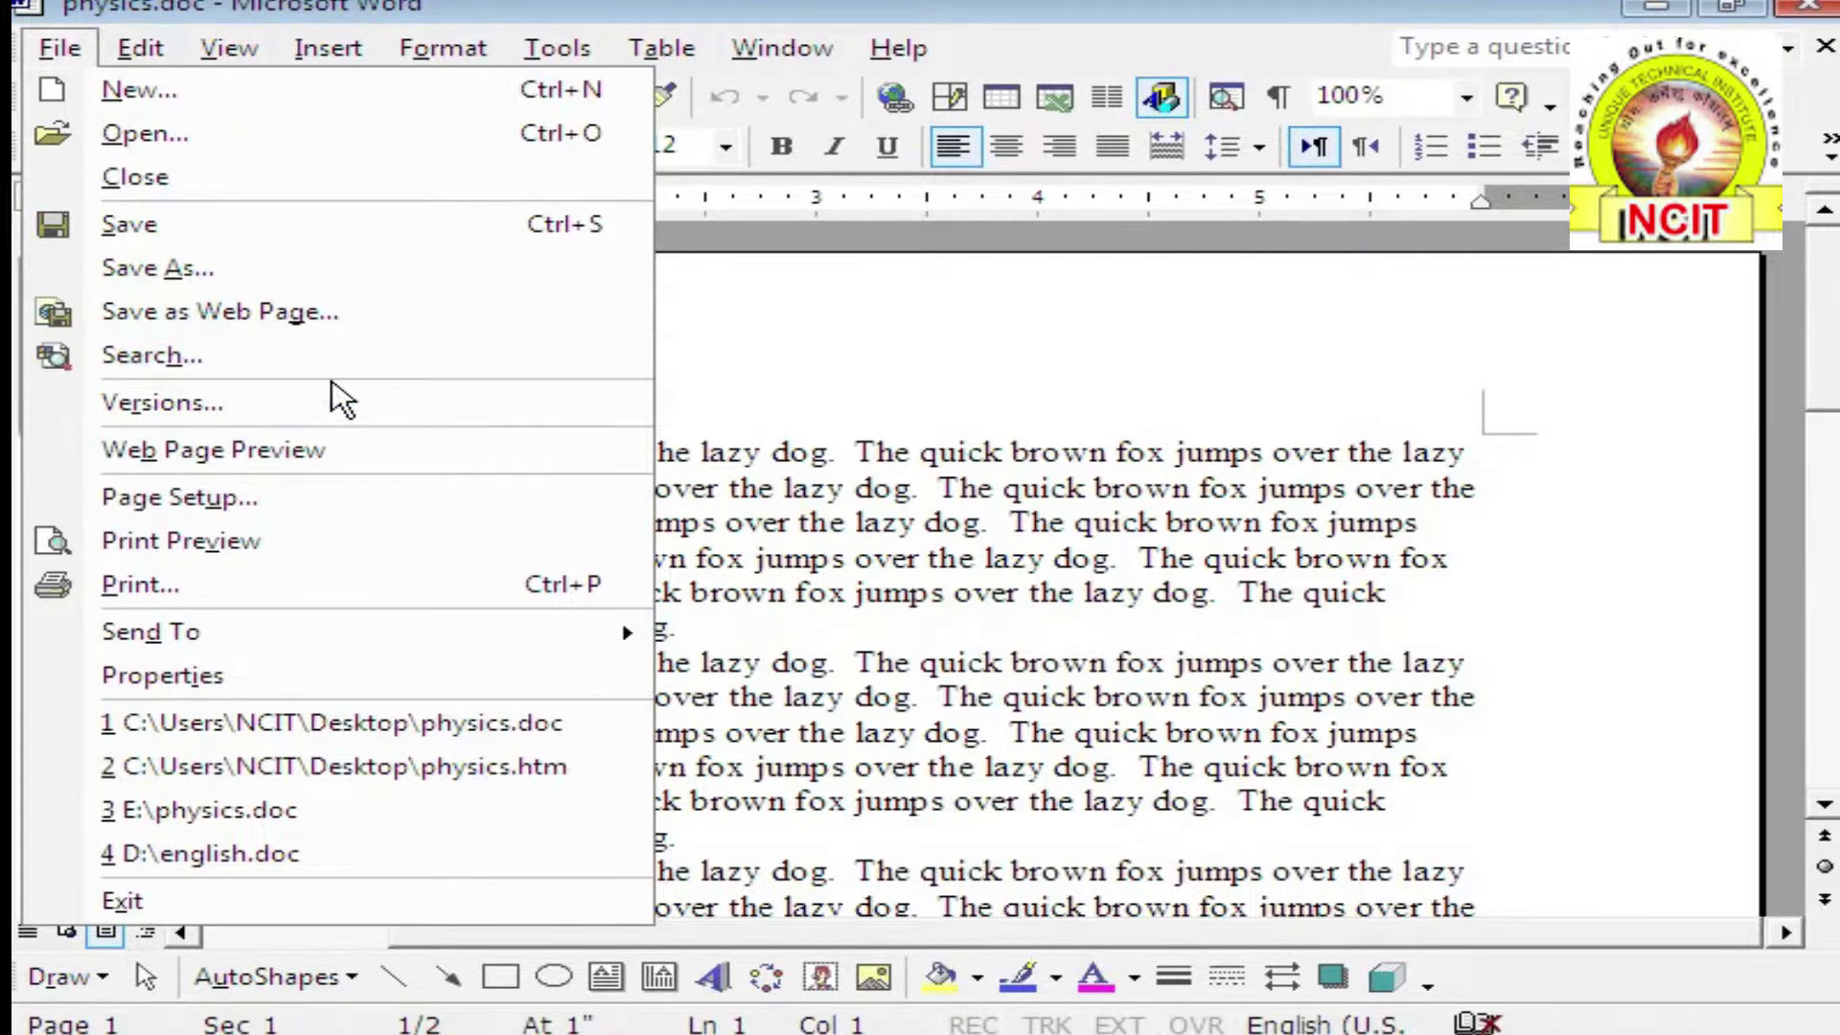
{"action": "left_click", "coordinate": [961, 618]}
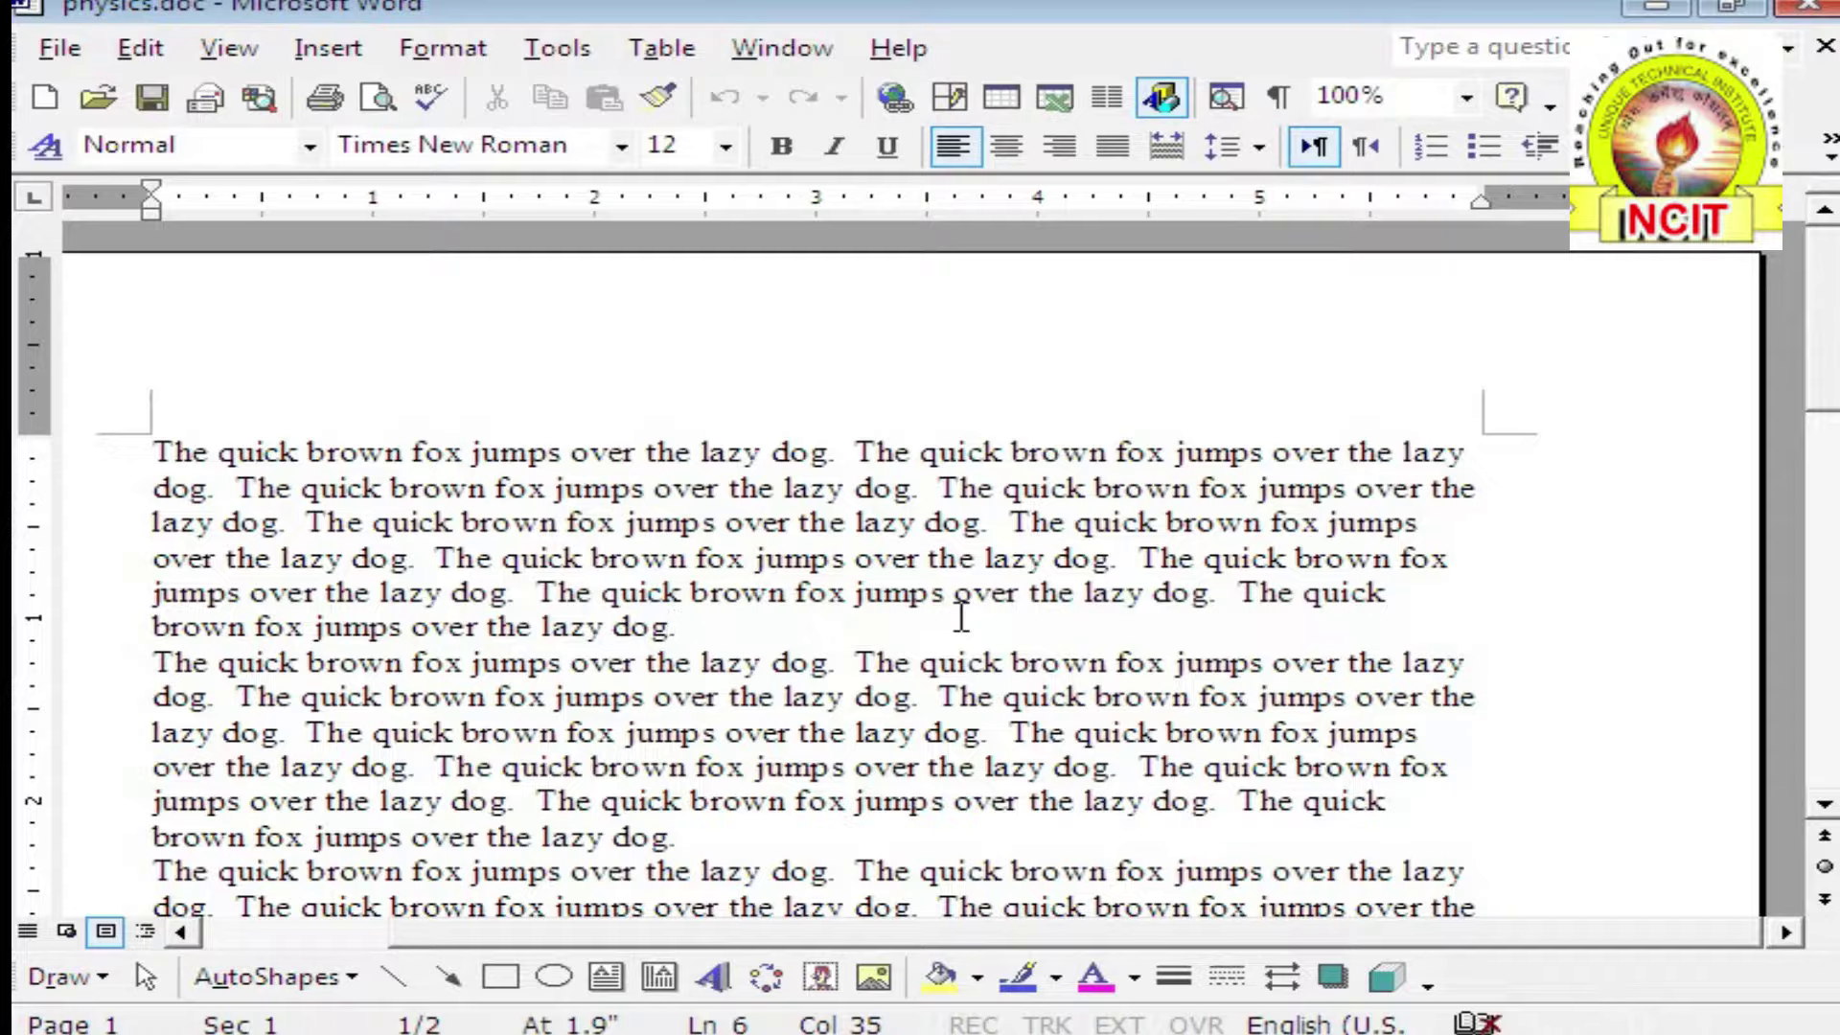
Close physics.doc and bring up the File Search pane
{"action": "left_click", "coordinate": [77, 53]}
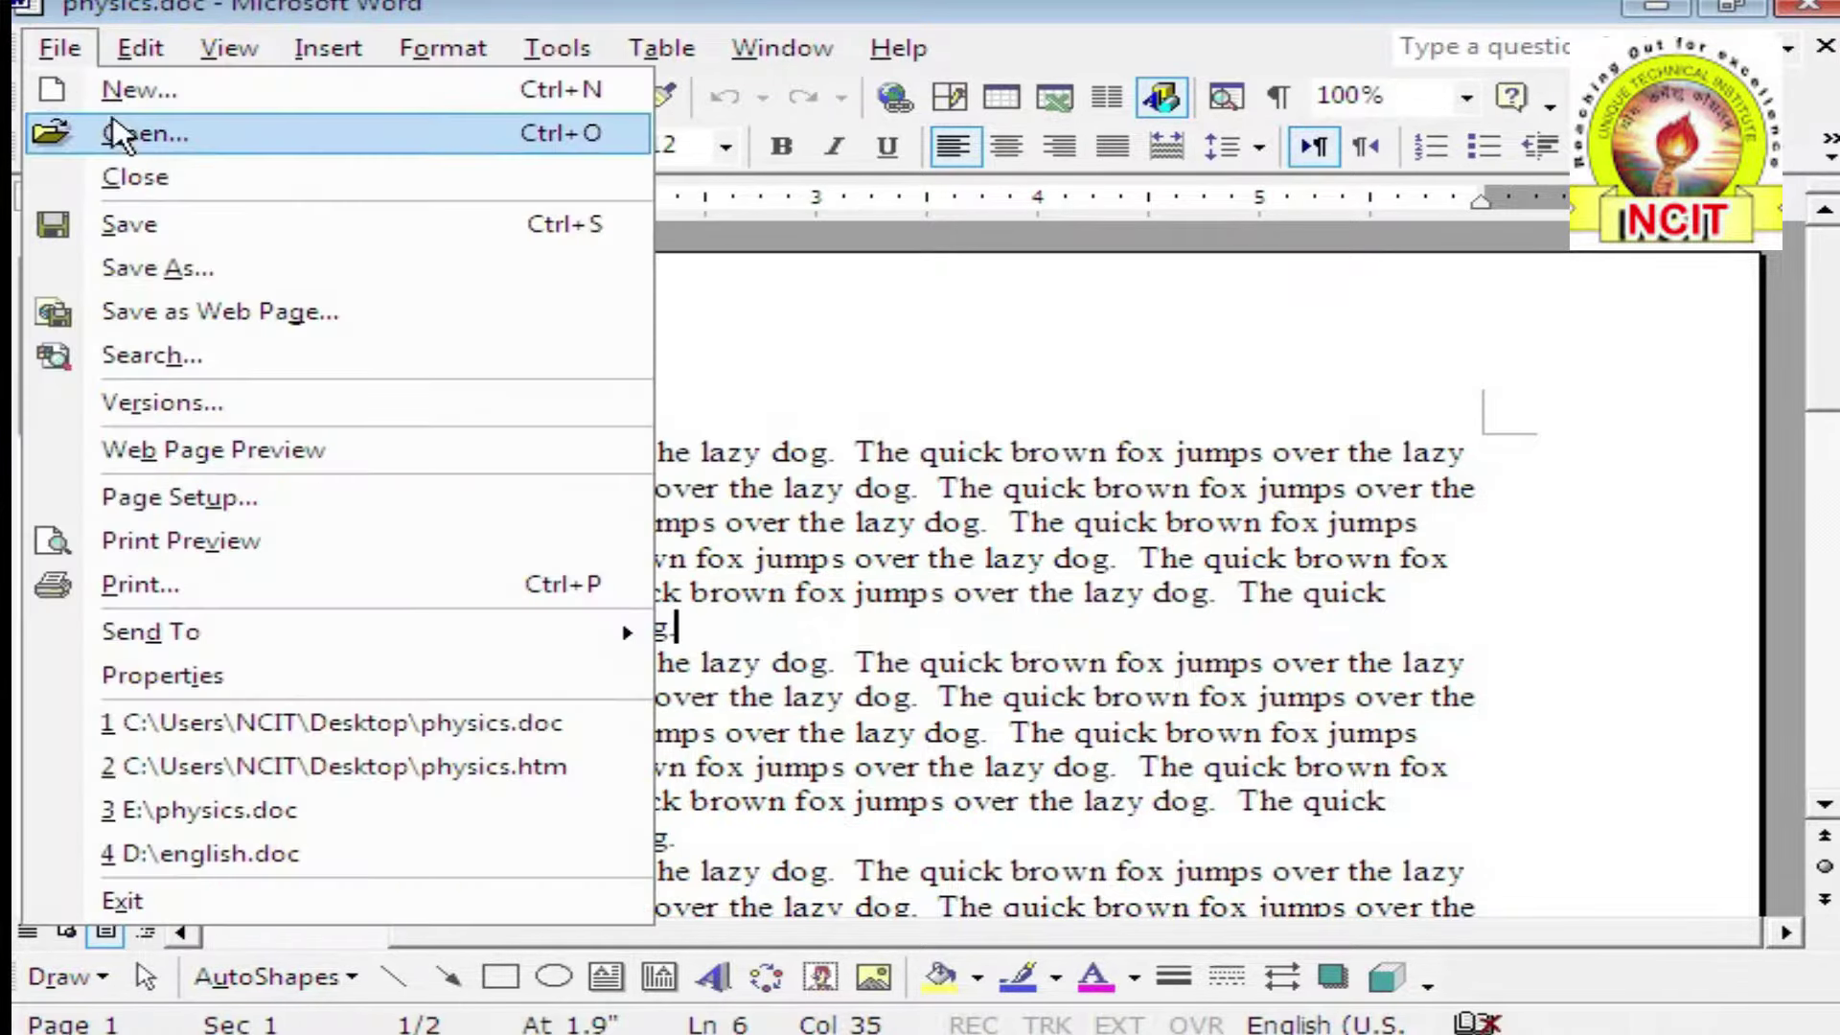
{"action": "left_click", "coordinate": [136, 174]}
{"action": "left_click", "coordinate": [53, 48]}
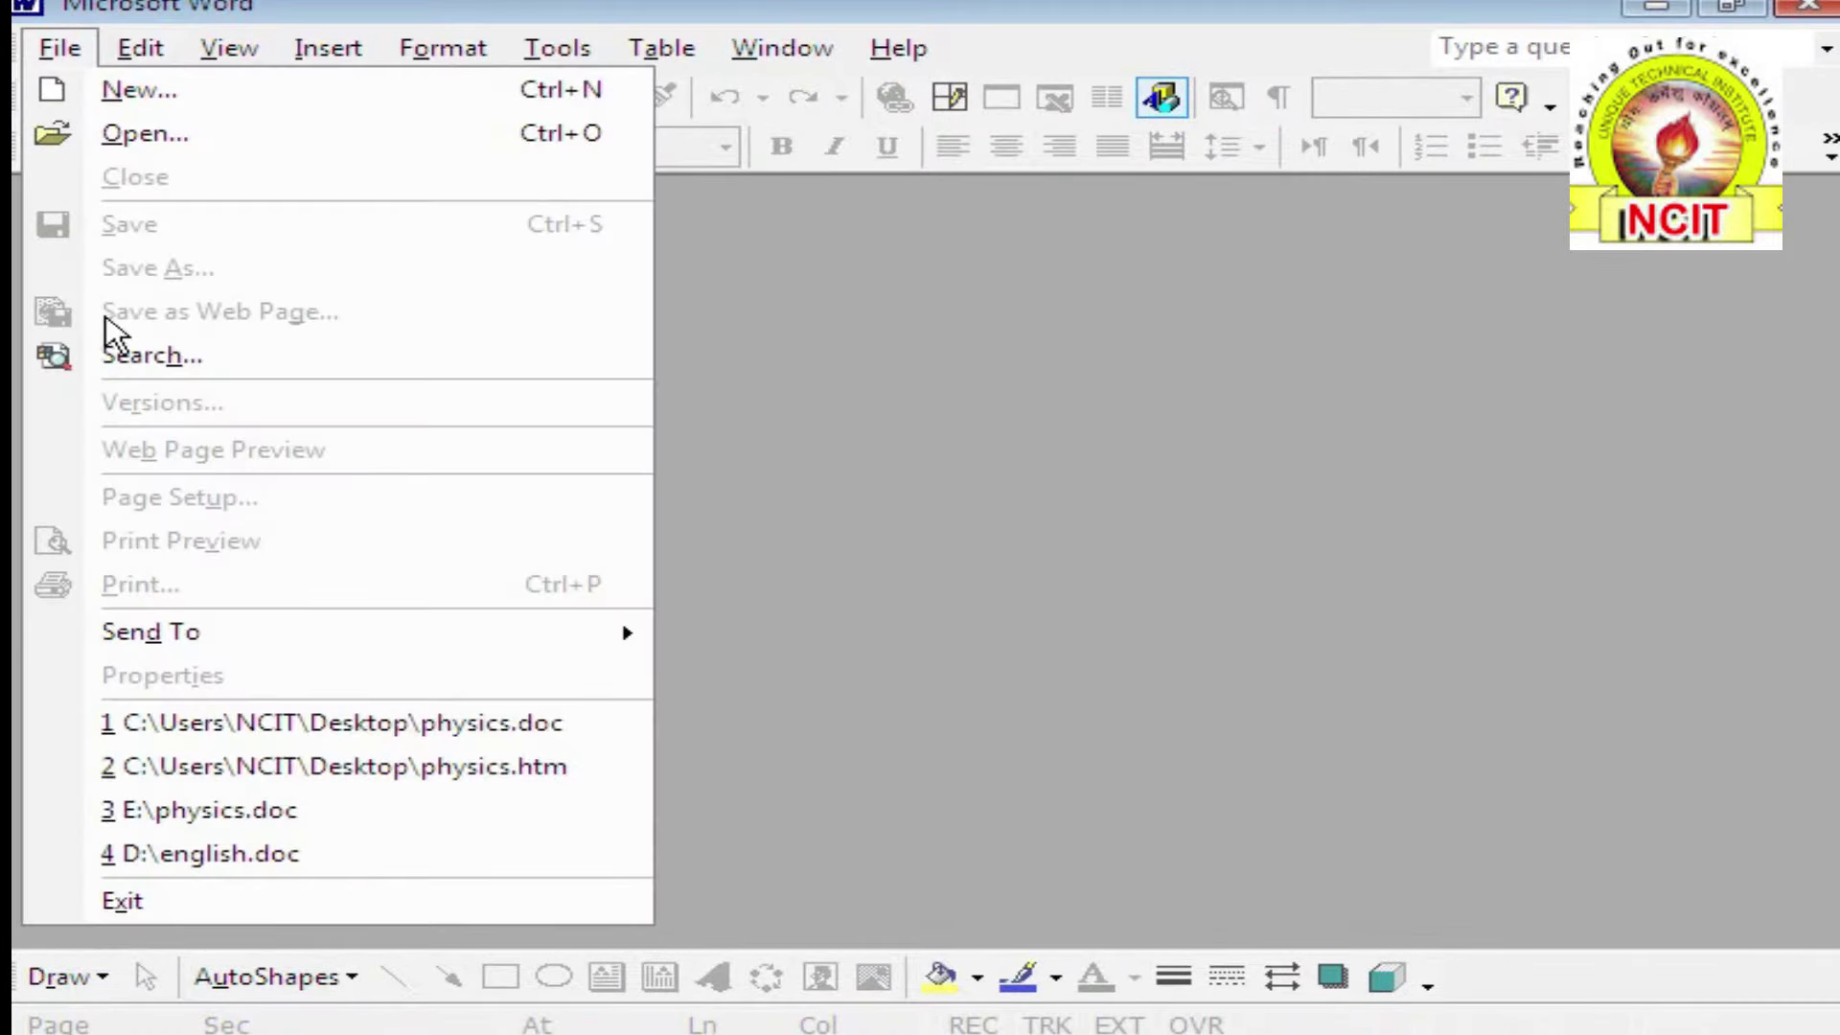
{"action": "left_click", "coordinate": [113, 353]}
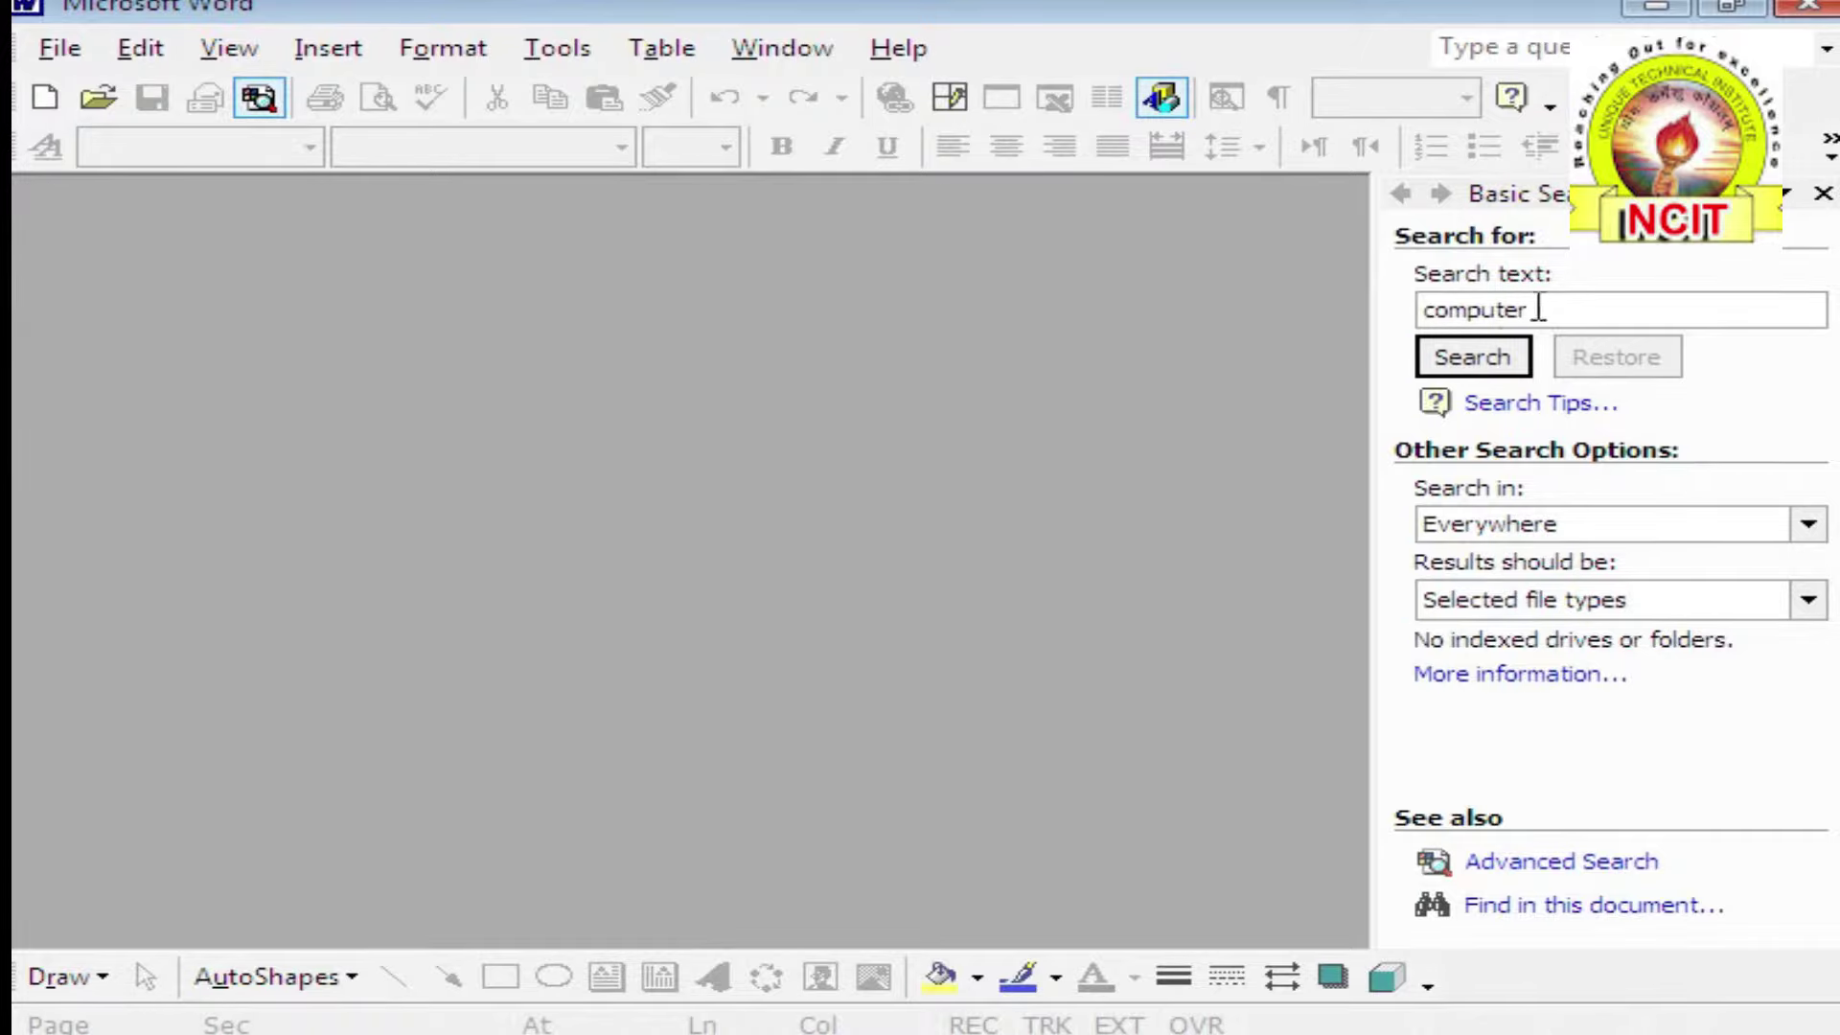
Replace the search text 'computer' with 'physics', check the file types, and run the search
{"action": "left_click_drag", "start_coordinate": [1536, 308], "coordinate": [1420, 286]}
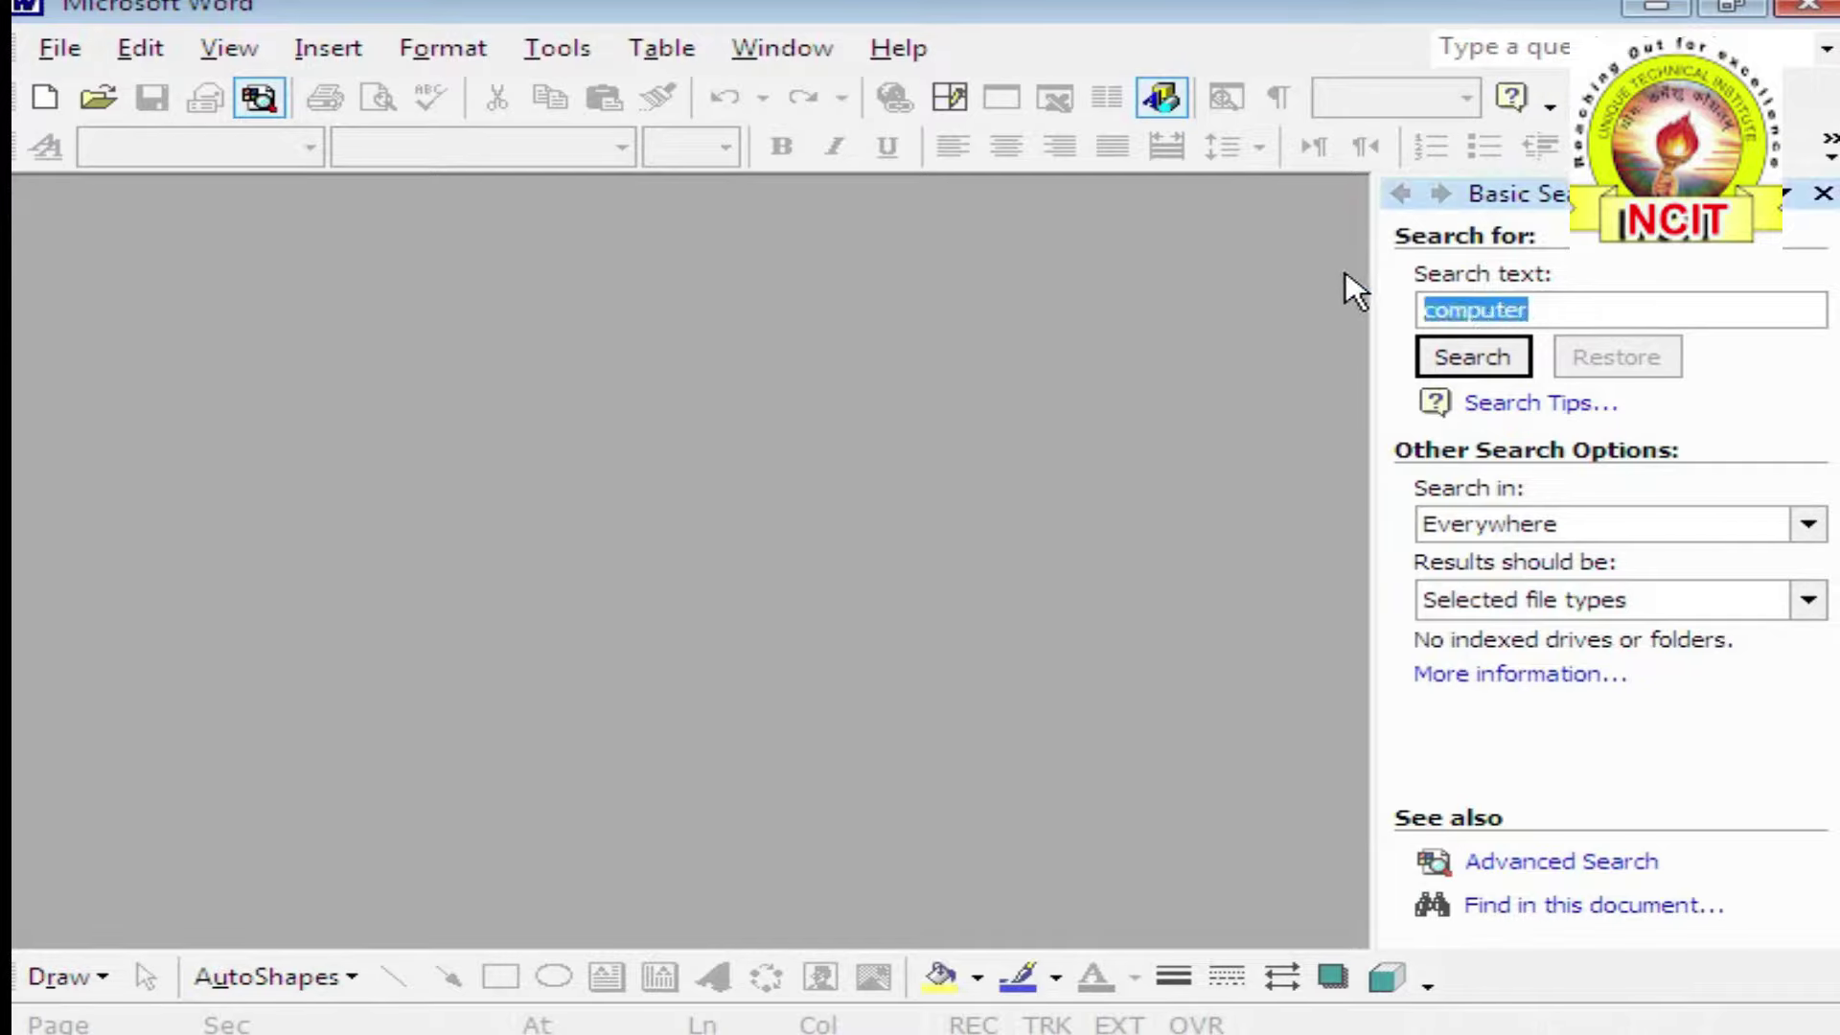
{"action": "type", "text": "physics"}
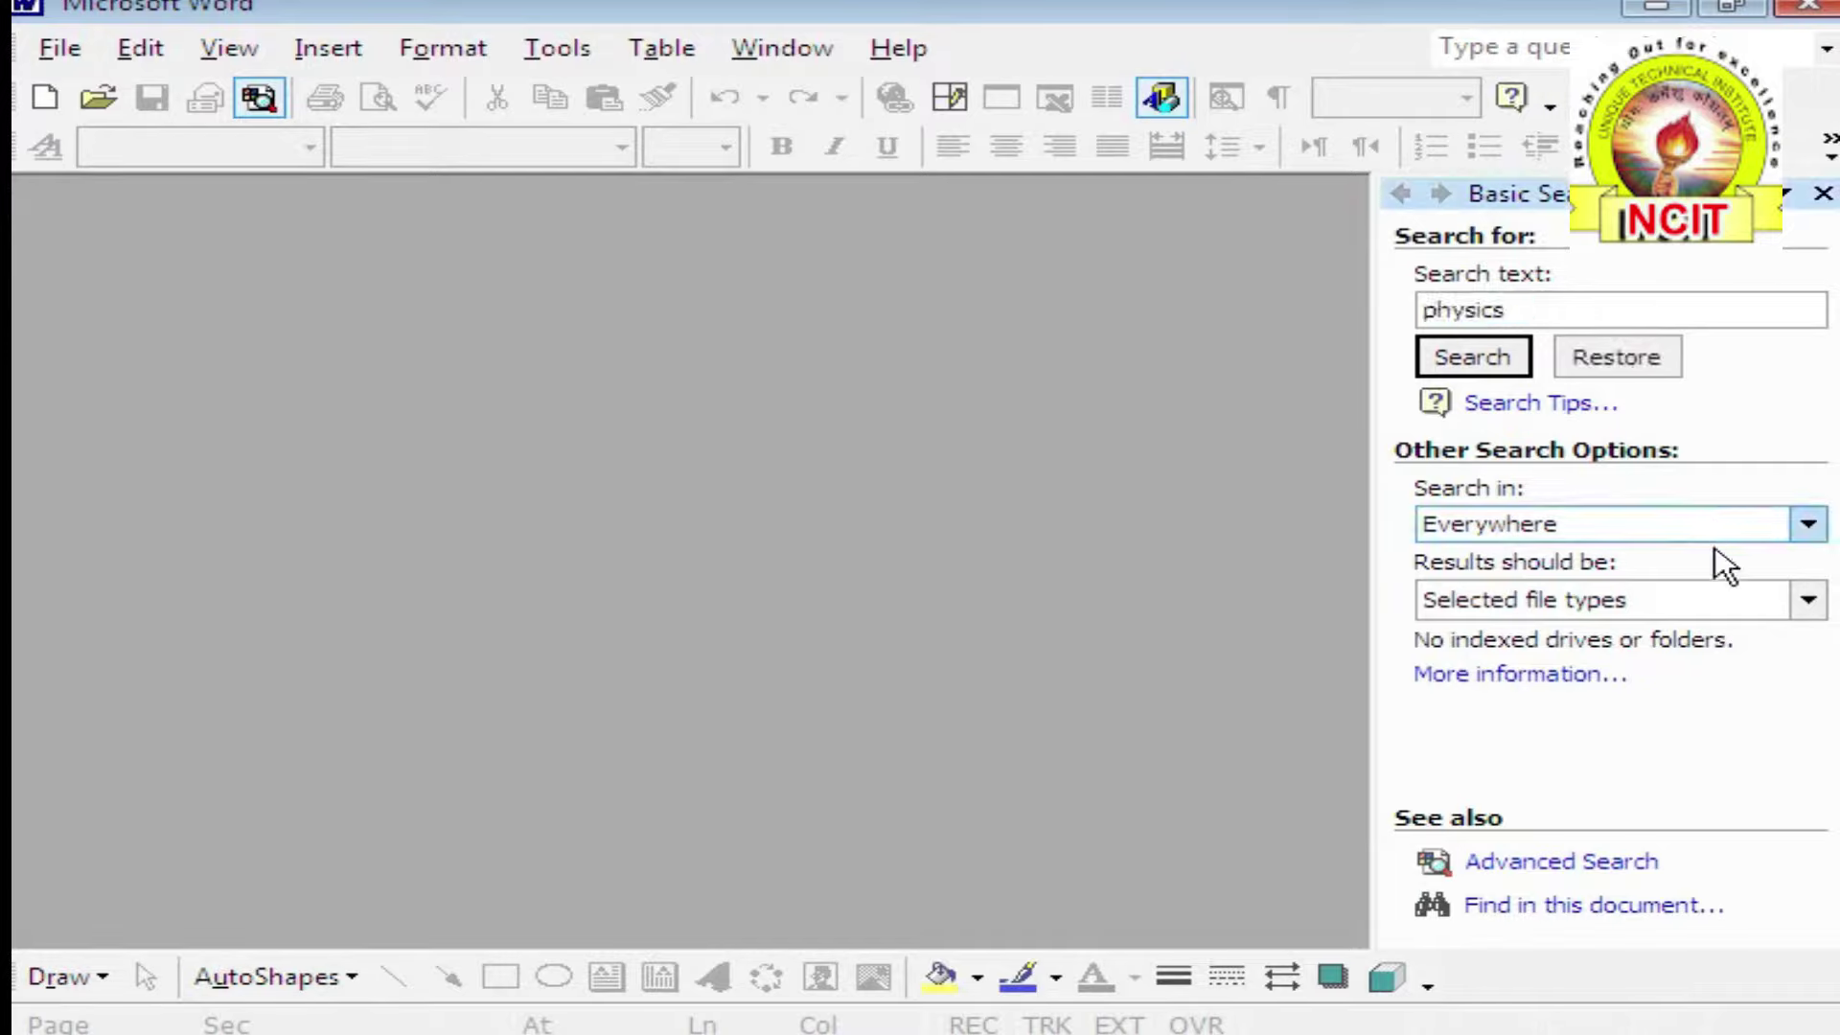
{"action": "left_click", "coordinate": [1806, 601]}
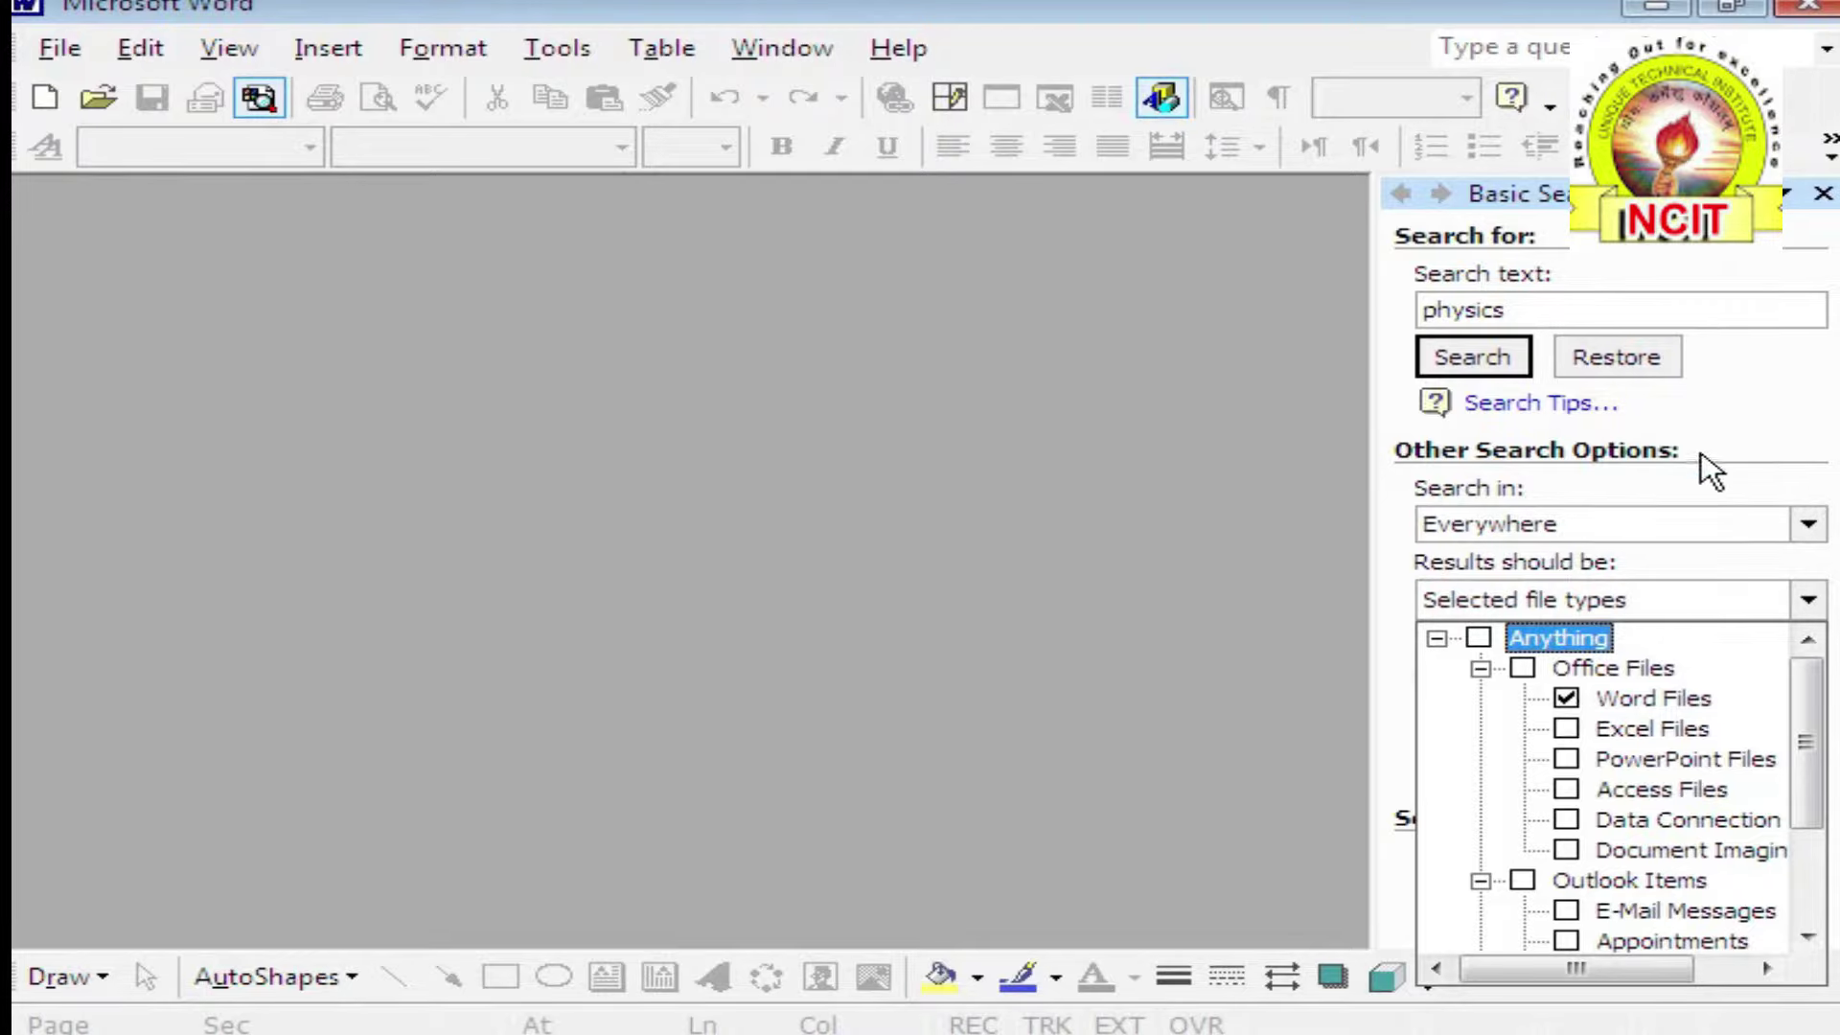
{"action": "left_click", "coordinate": [1752, 422]}
{"action": "left_click", "coordinate": [1473, 352]}
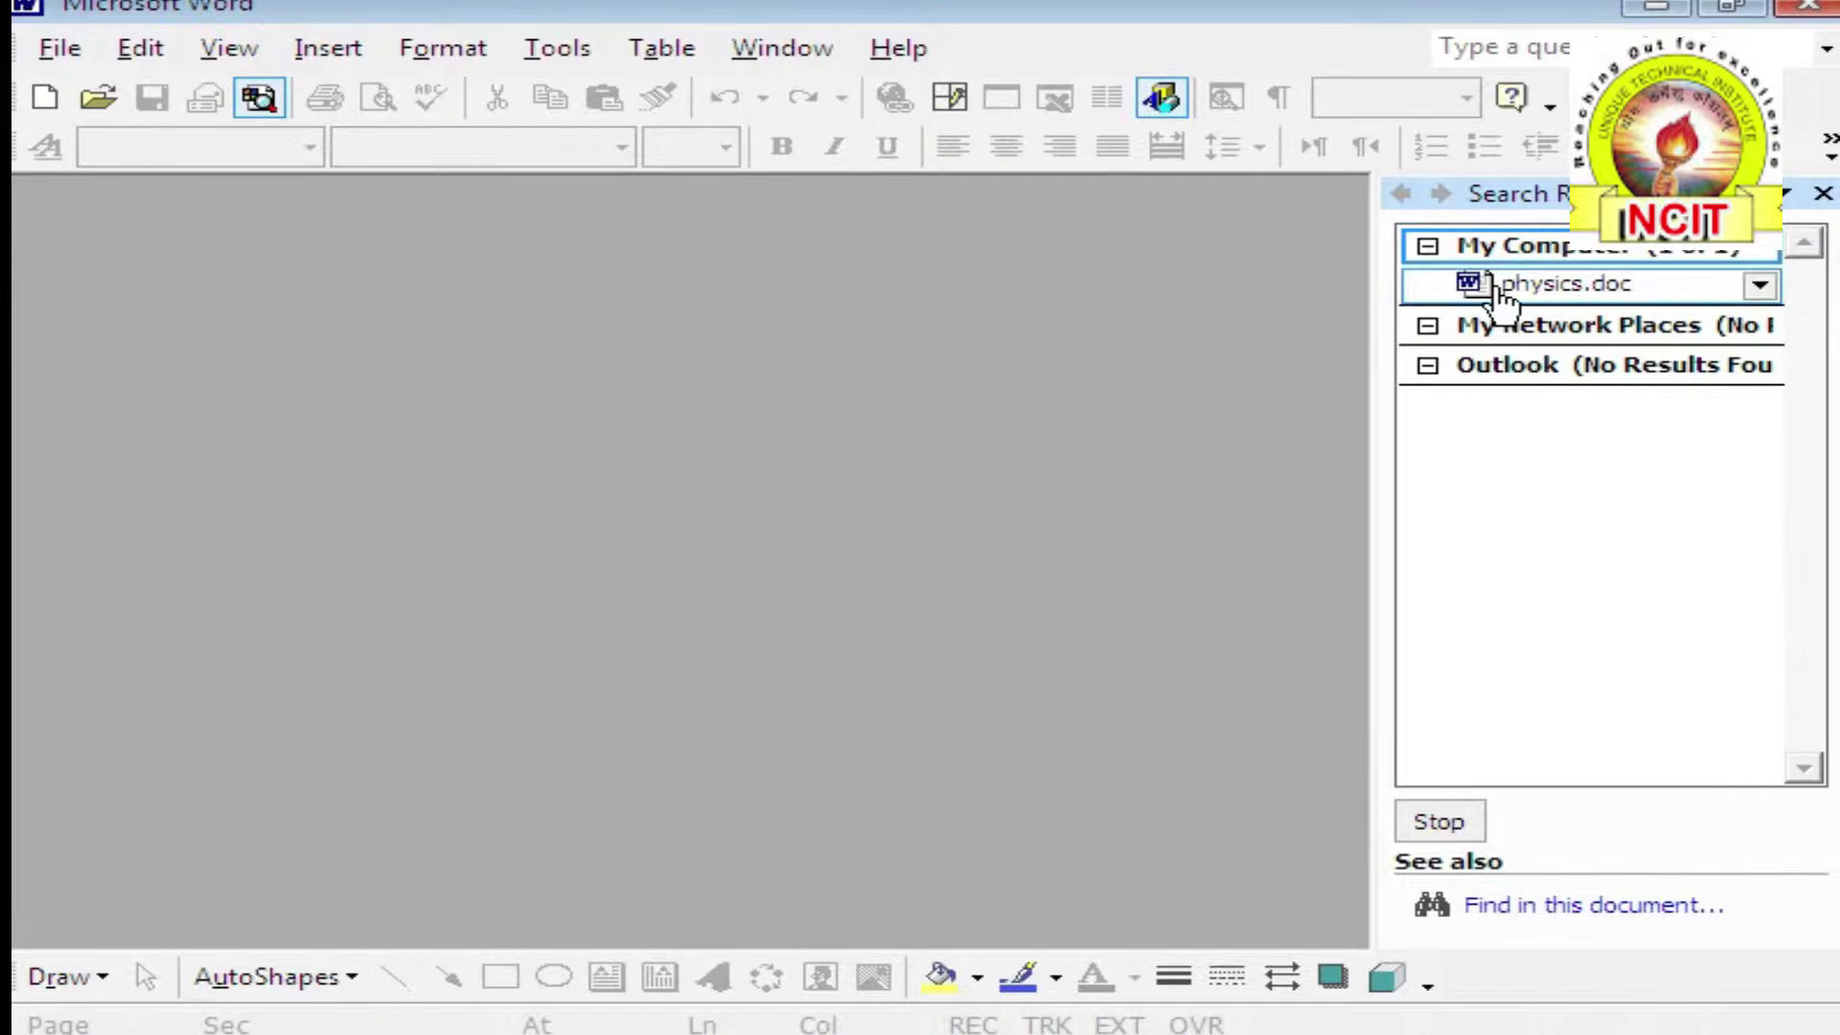
{"action": "mouse_move", "coordinate": [1495, 285]}
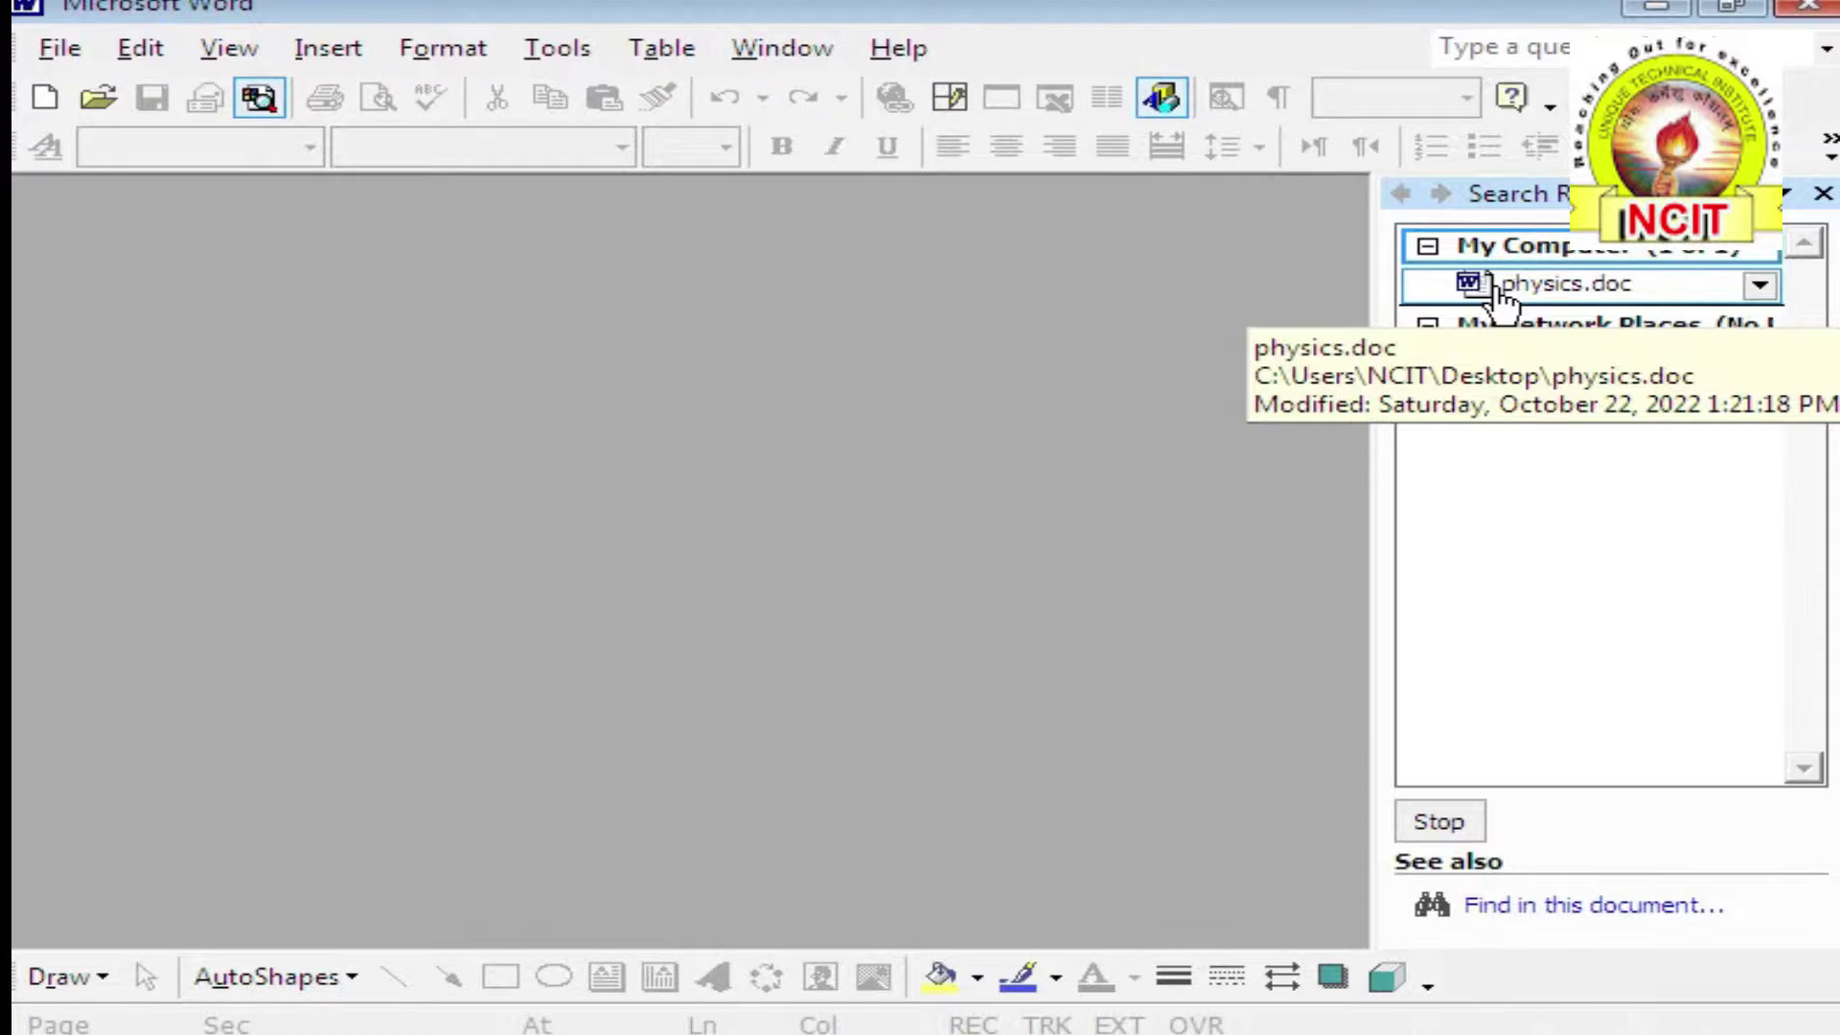
Reopen physics.doc from the search results, cancel Save As, and close the results pane
{"action": "left_click", "coordinate": [1564, 288]}
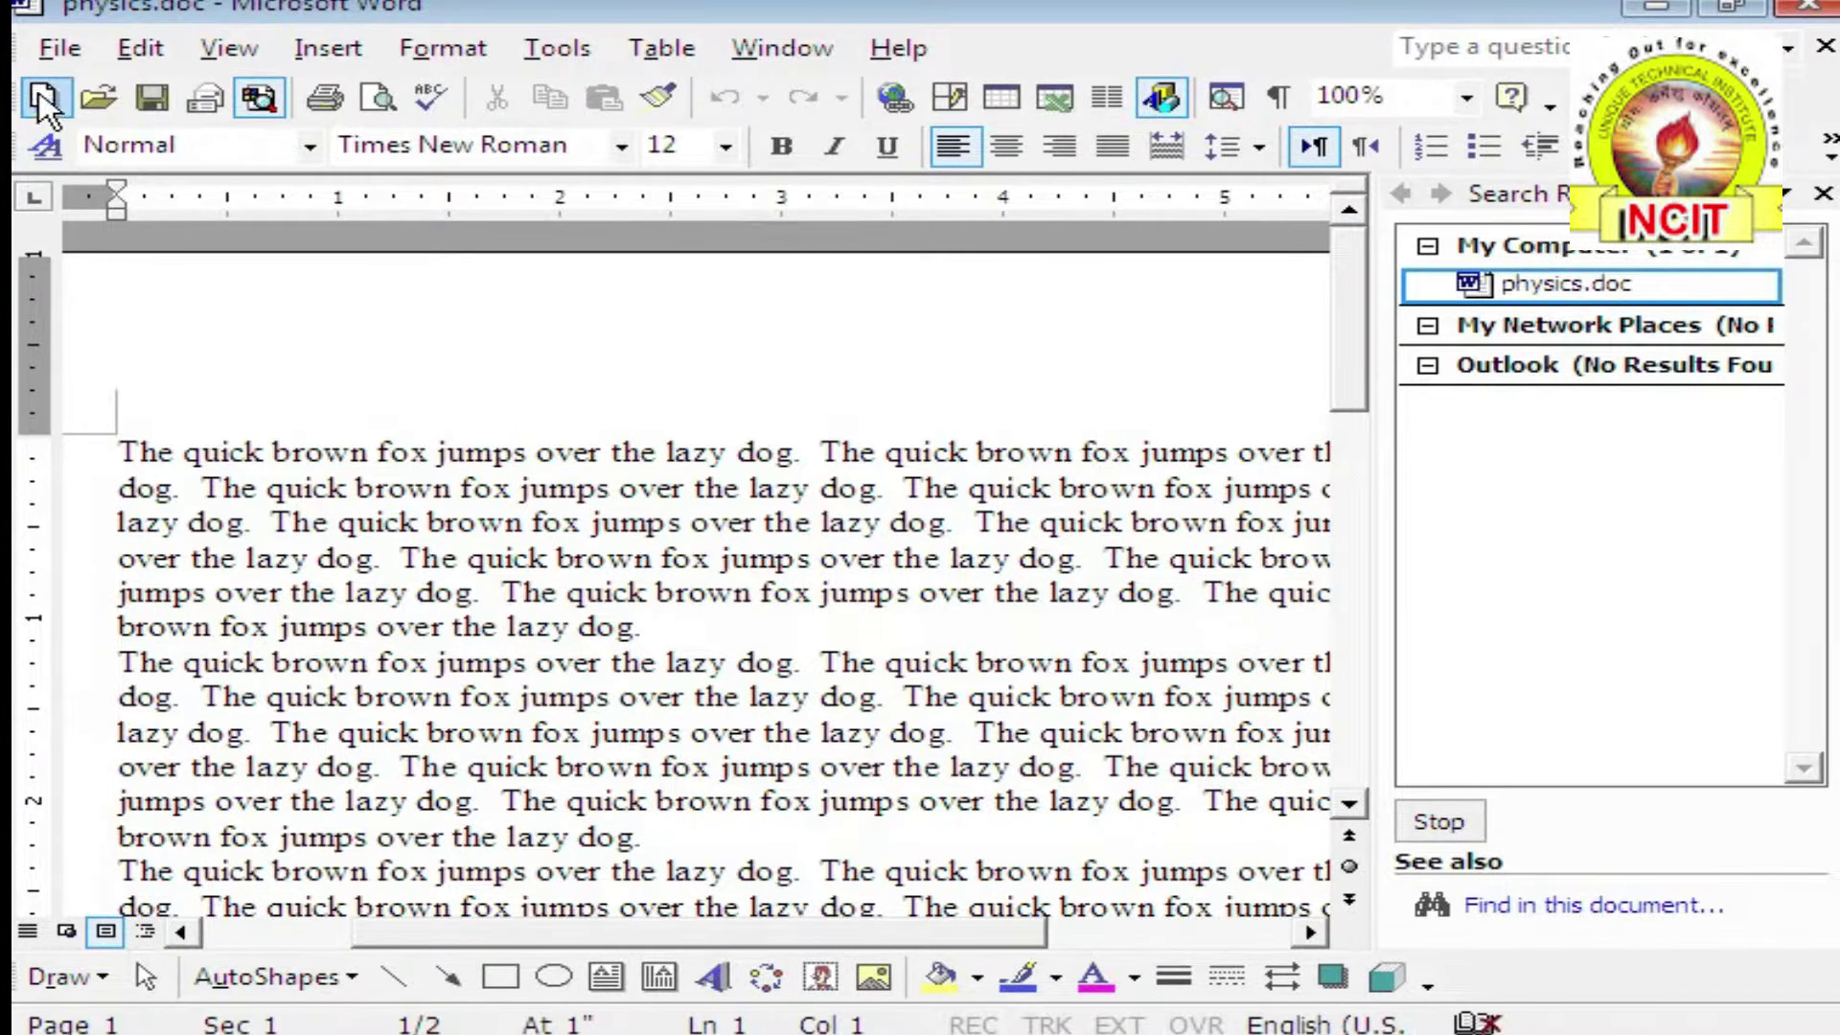
{"action": "left_click", "coordinate": [55, 57]}
{"action": "left_click", "coordinate": [151, 269]}
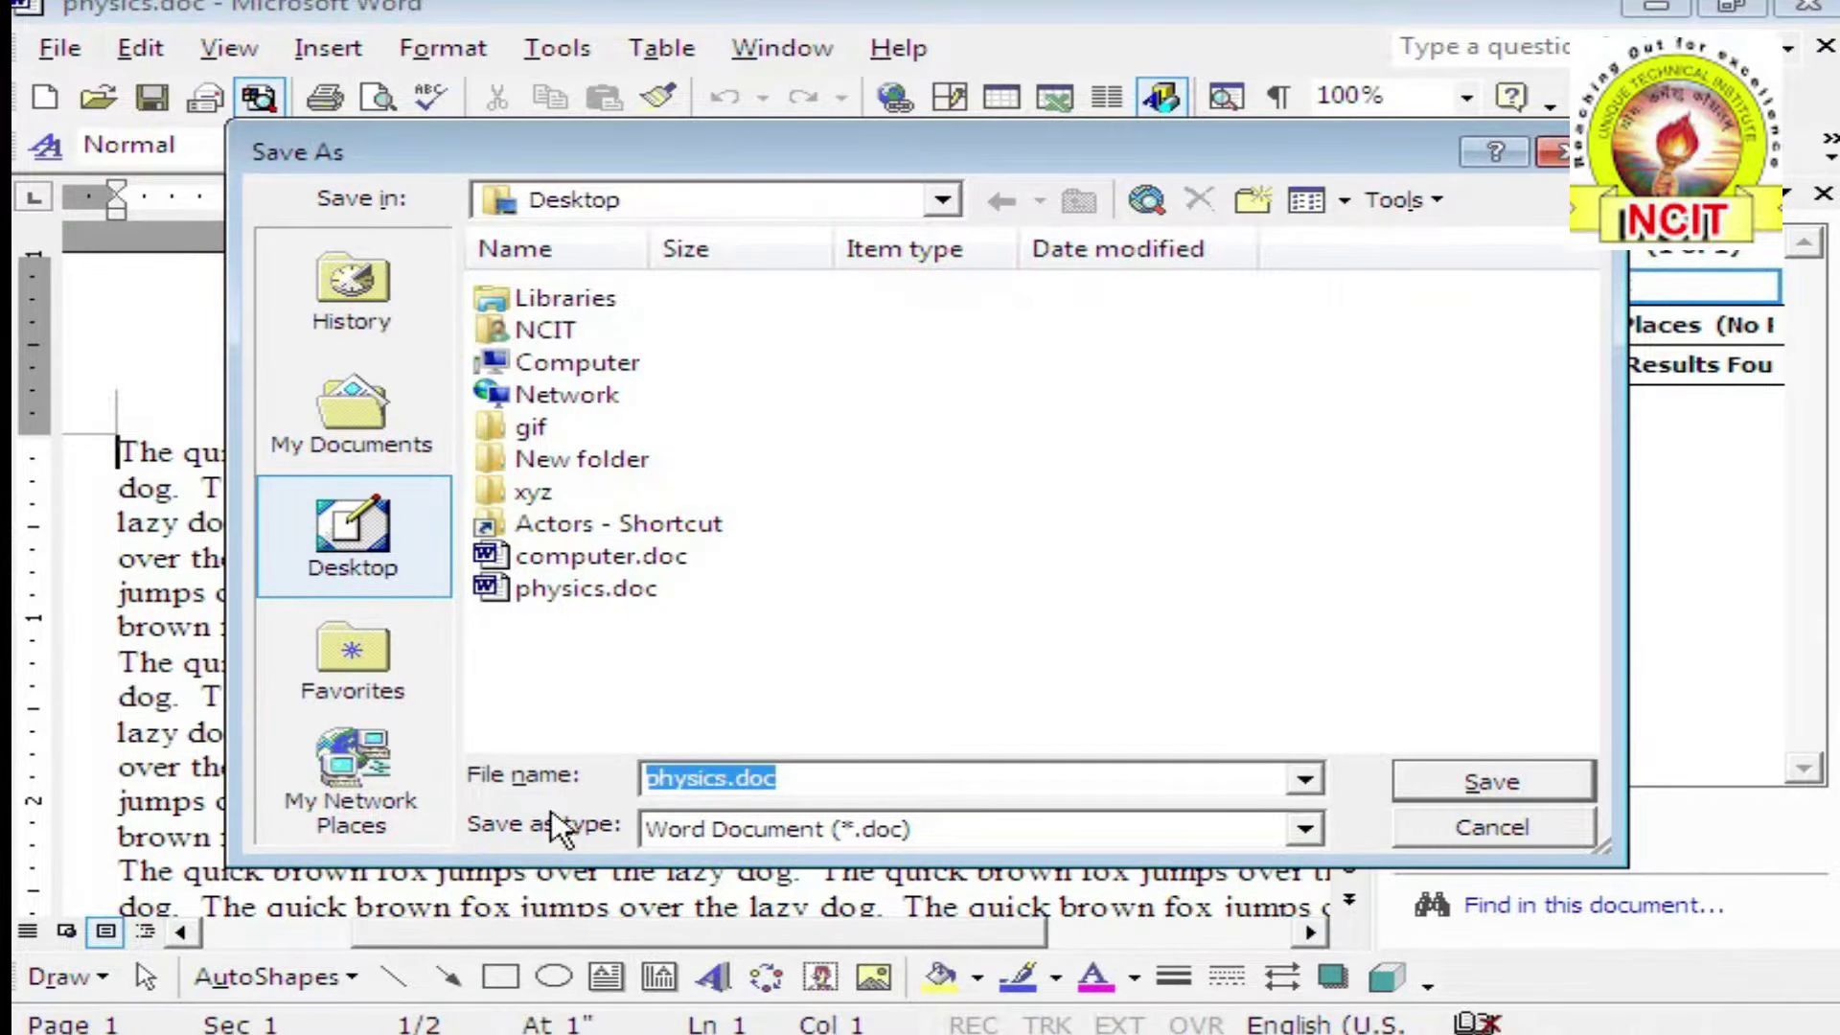
{"action": "left_click", "coordinate": [1497, 830]}
{"action": "left_click", "coordinate": [830, 661]}
{"action": "left_click", "coordinate": [677, 592]}
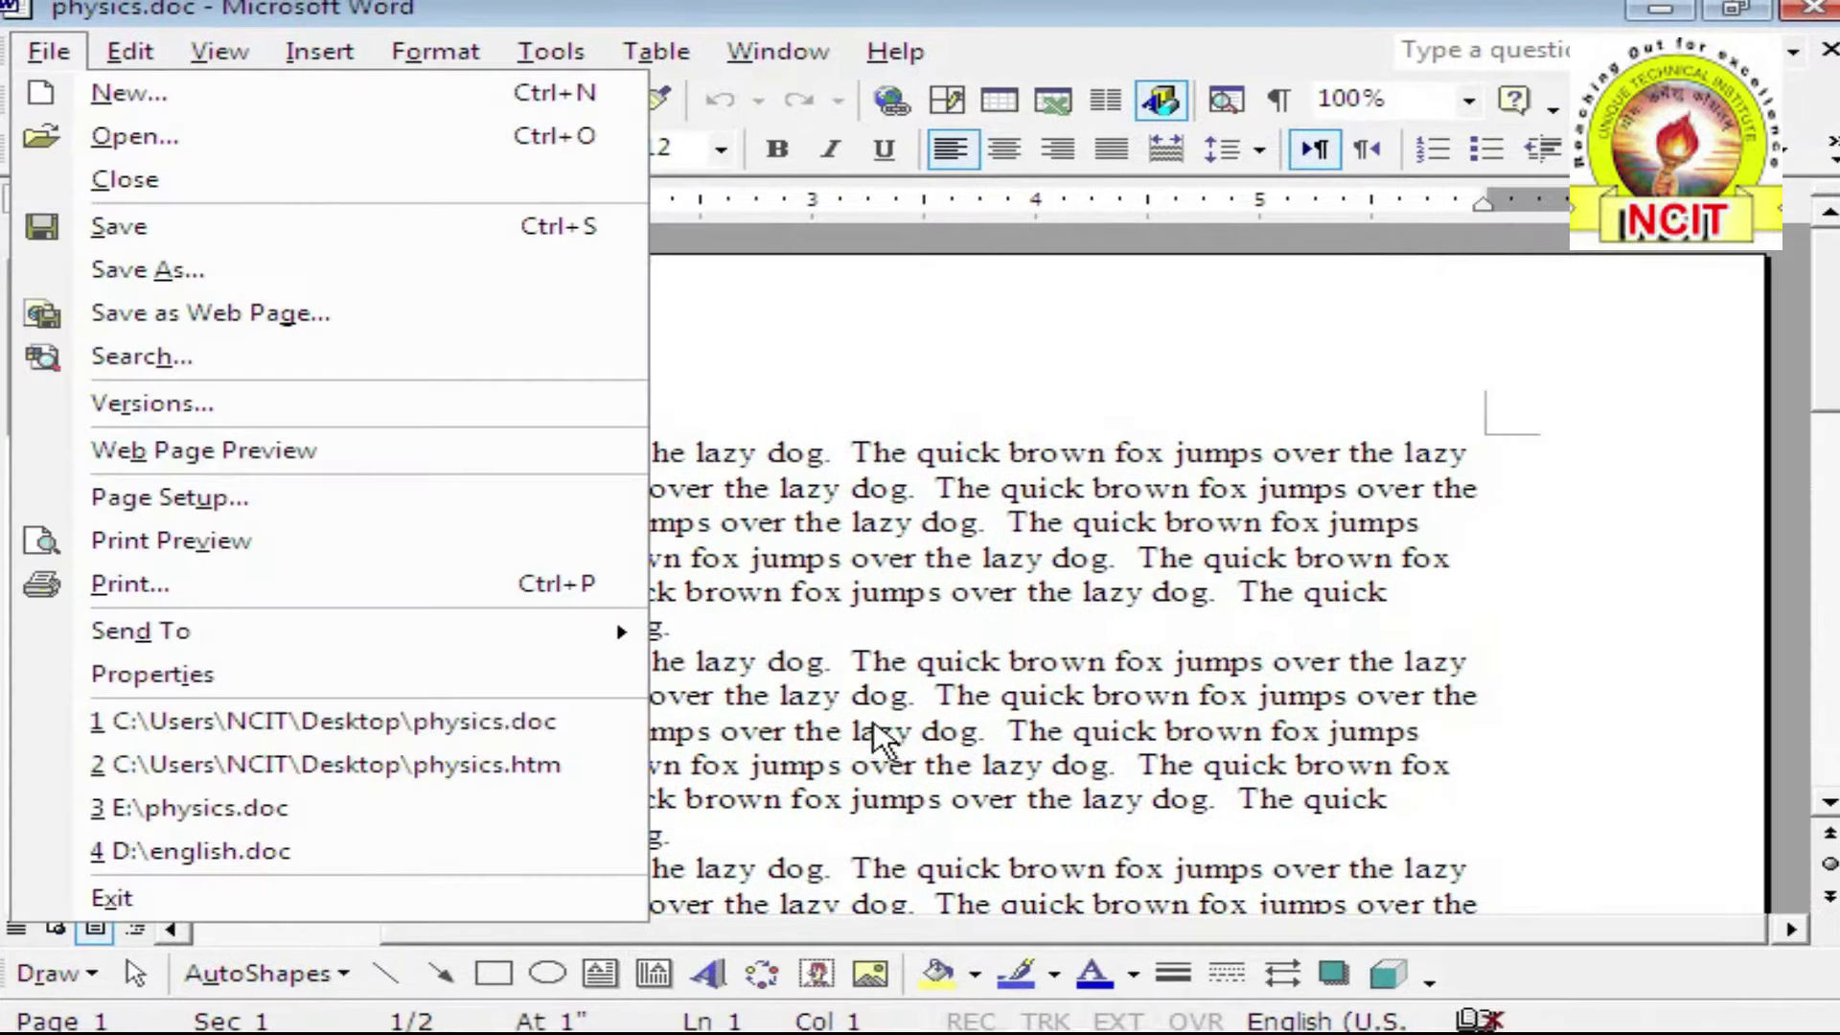
{"action": "left_click", "coordinate": [874, 728]}
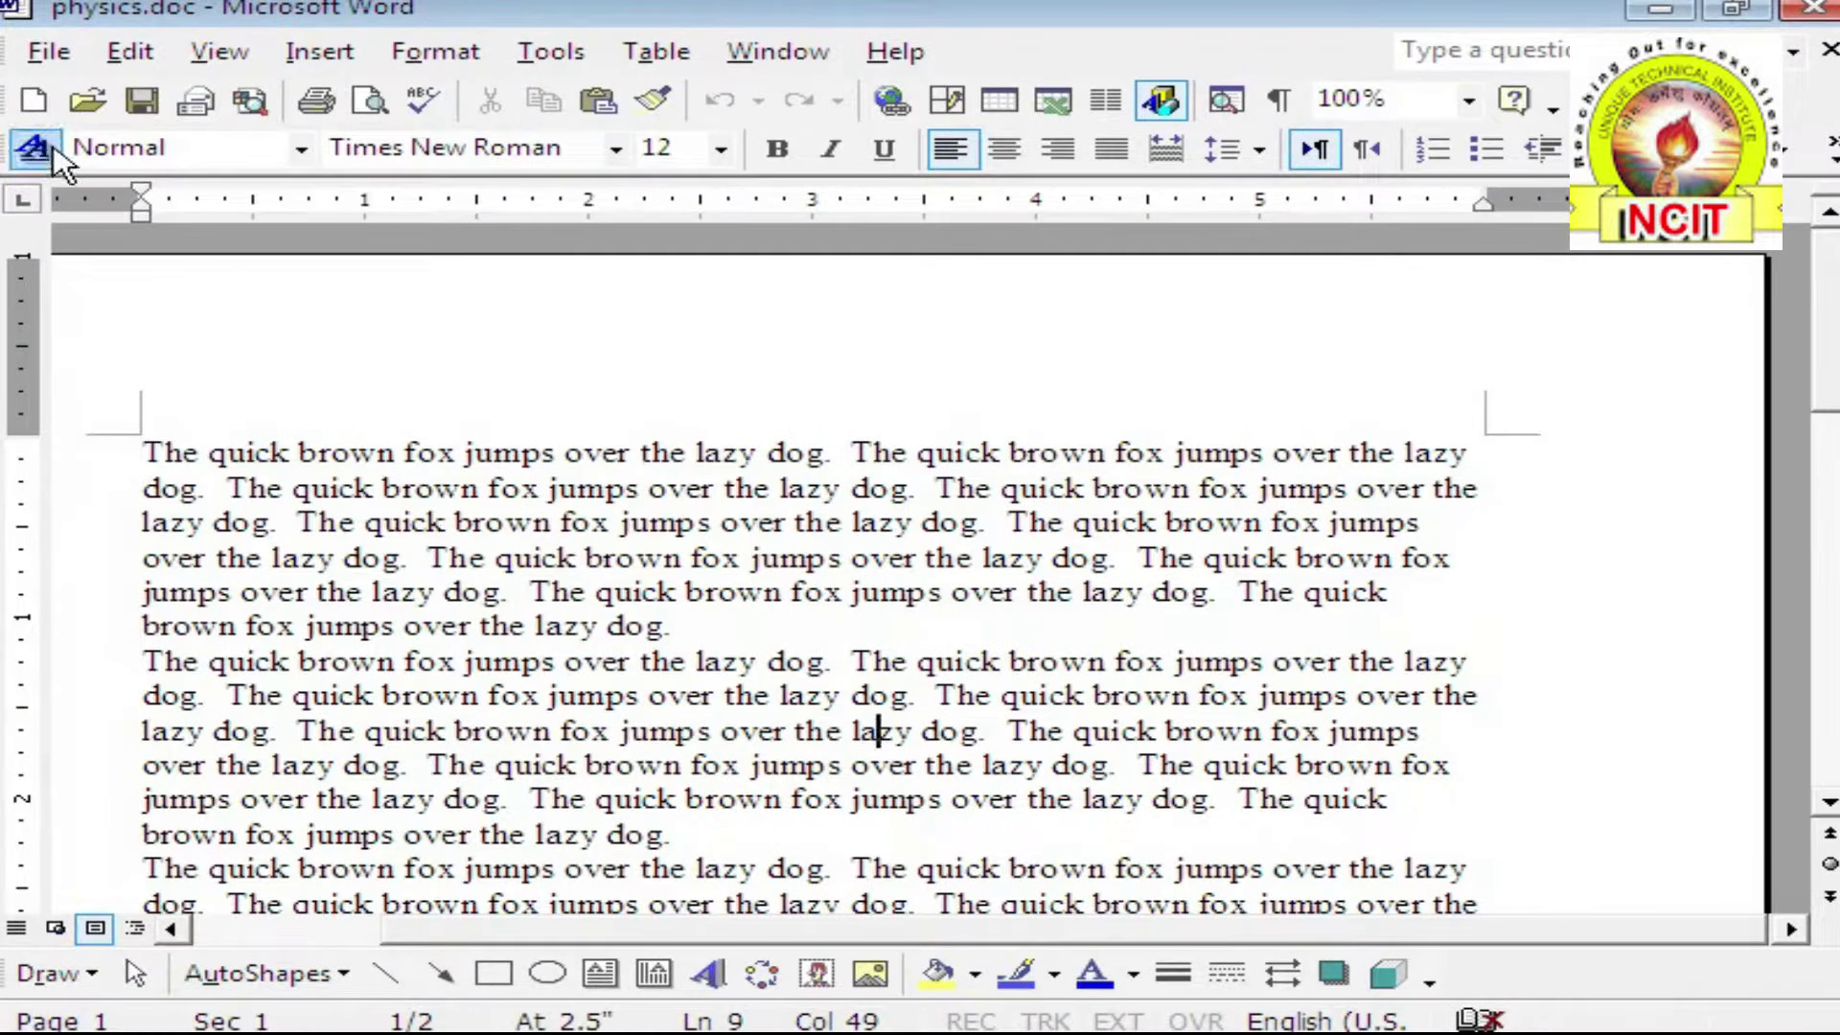
Save a version of physics.doc with the comment 'HGHGH GGGG JGJG GGH'
{"action": "left_click", "coordinate": [44, 53]}
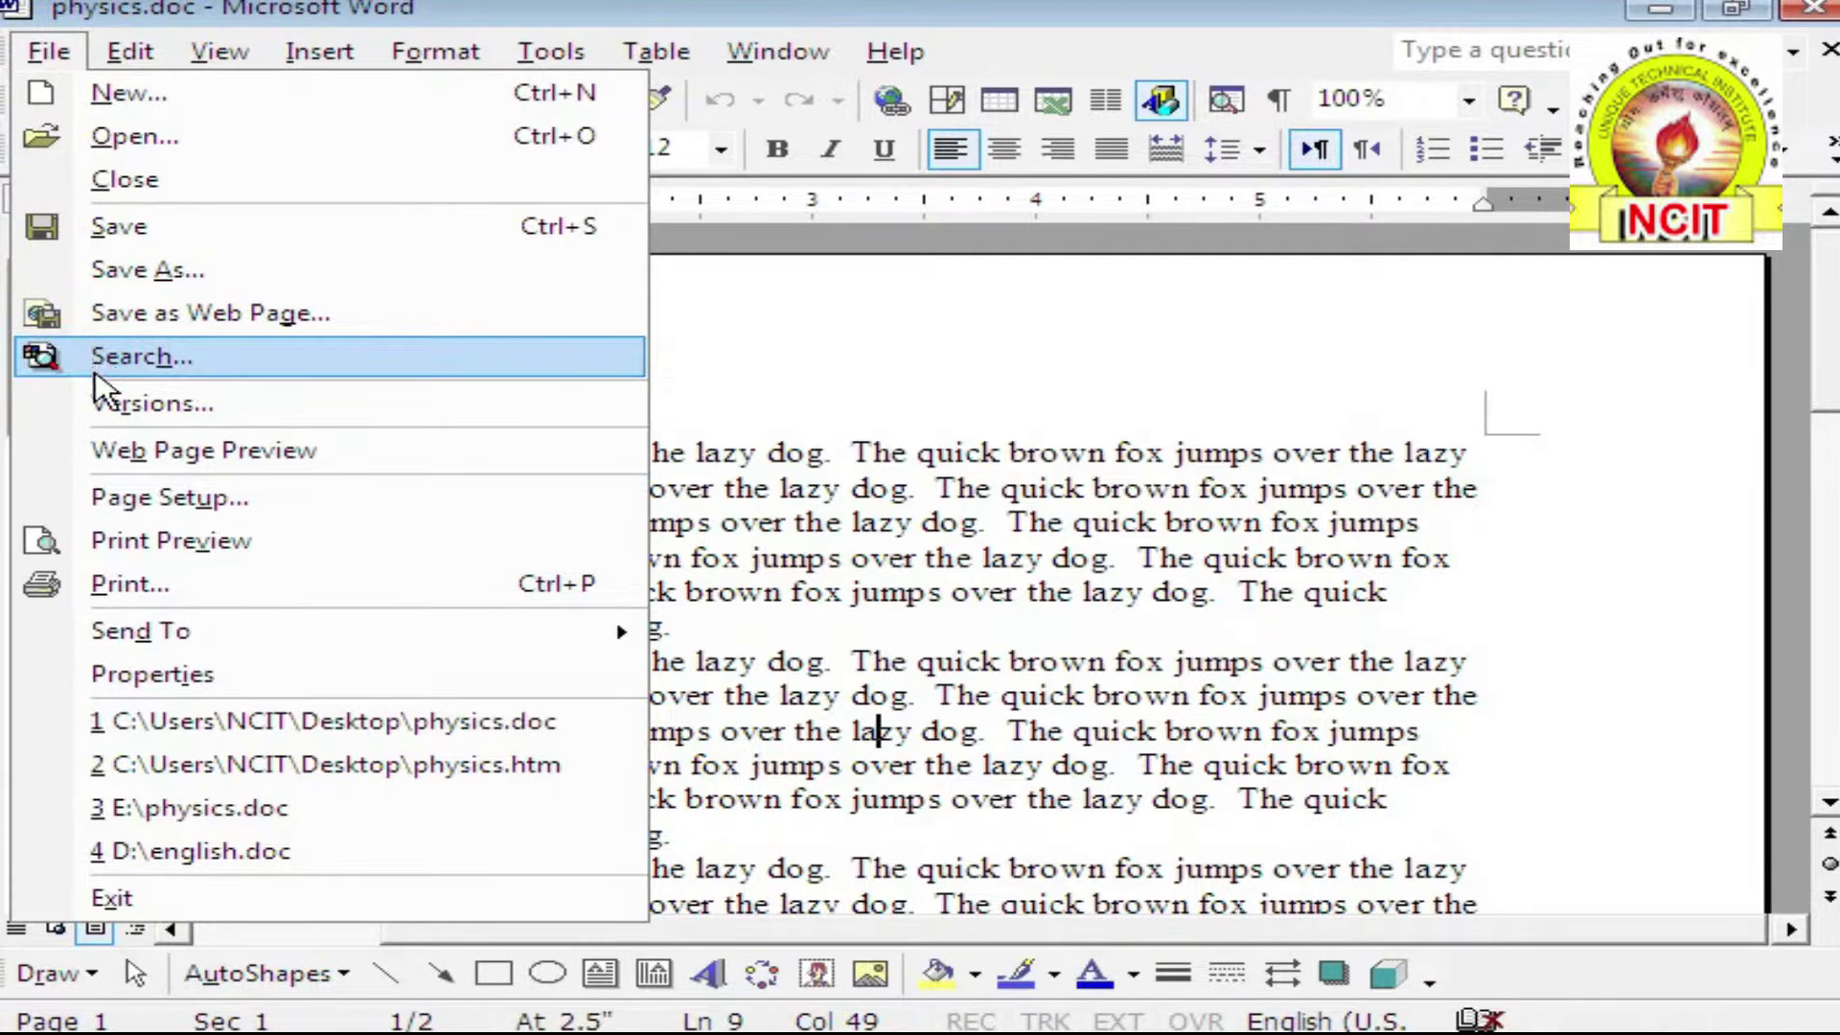
{"action": "left_click", "coordinate": [197, 414]}
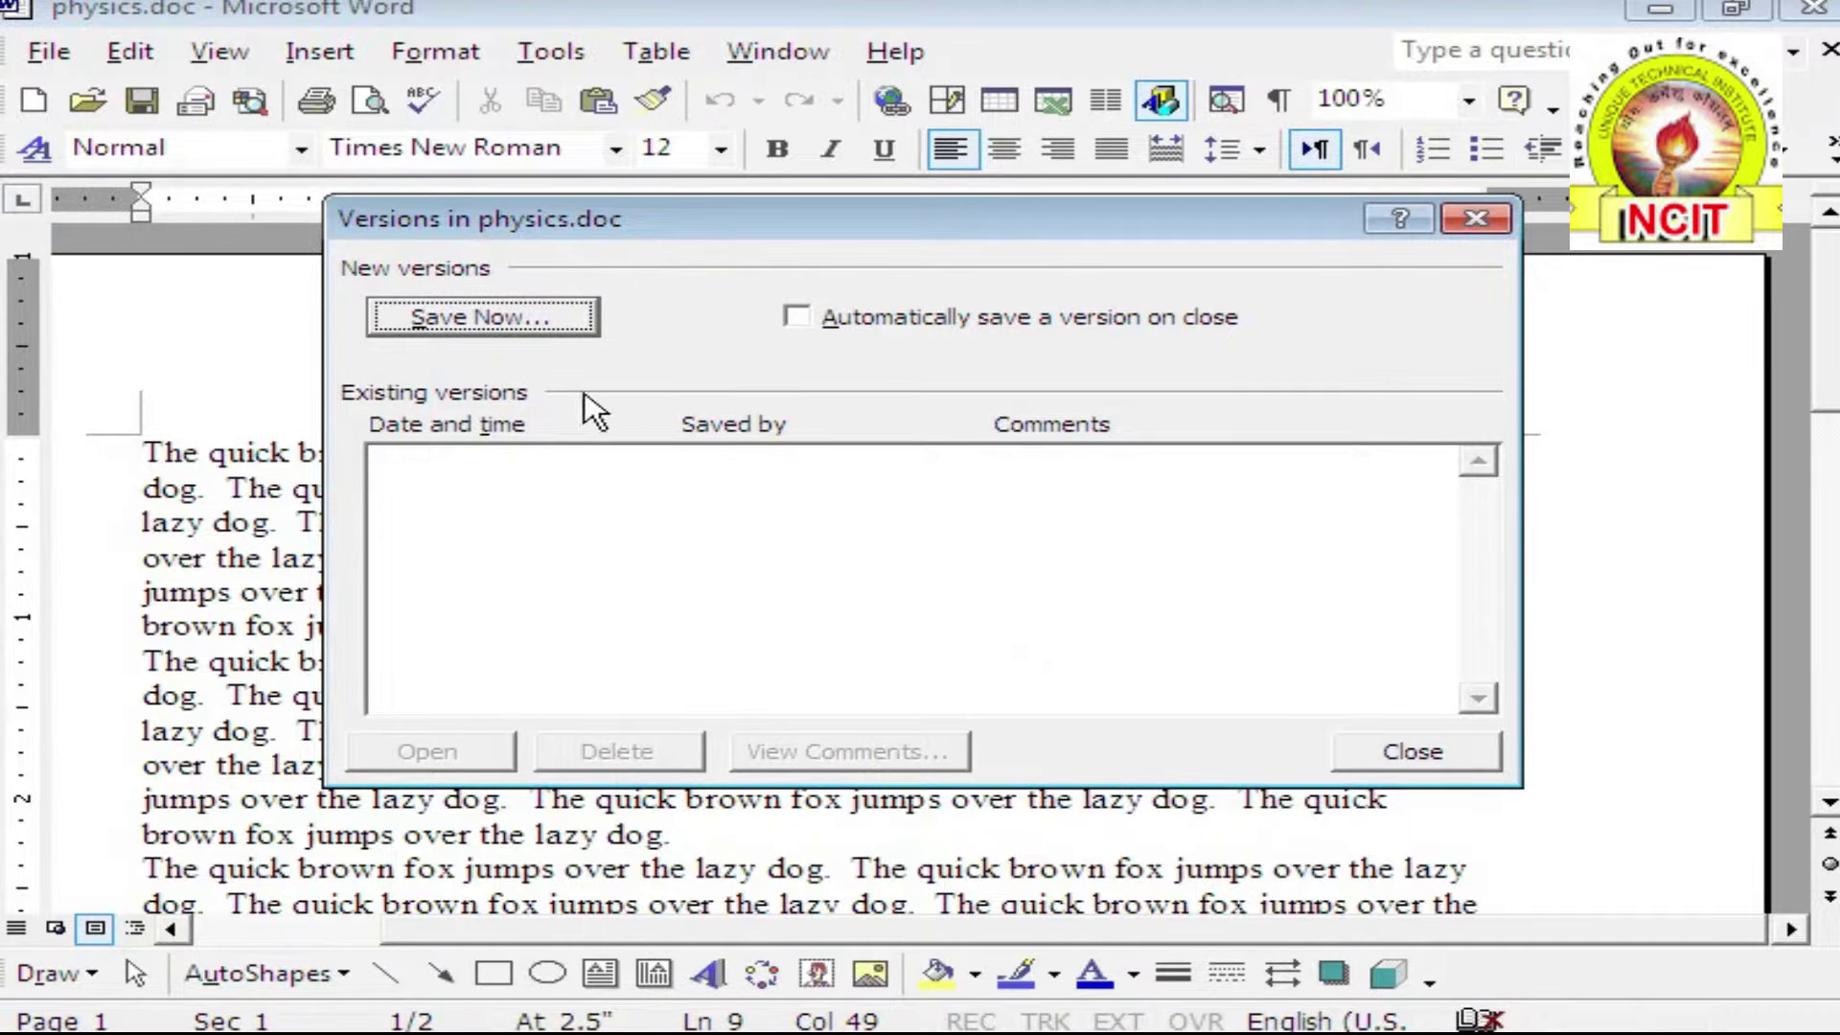
{"action": "left_click", "coordinate": [500, 320]}
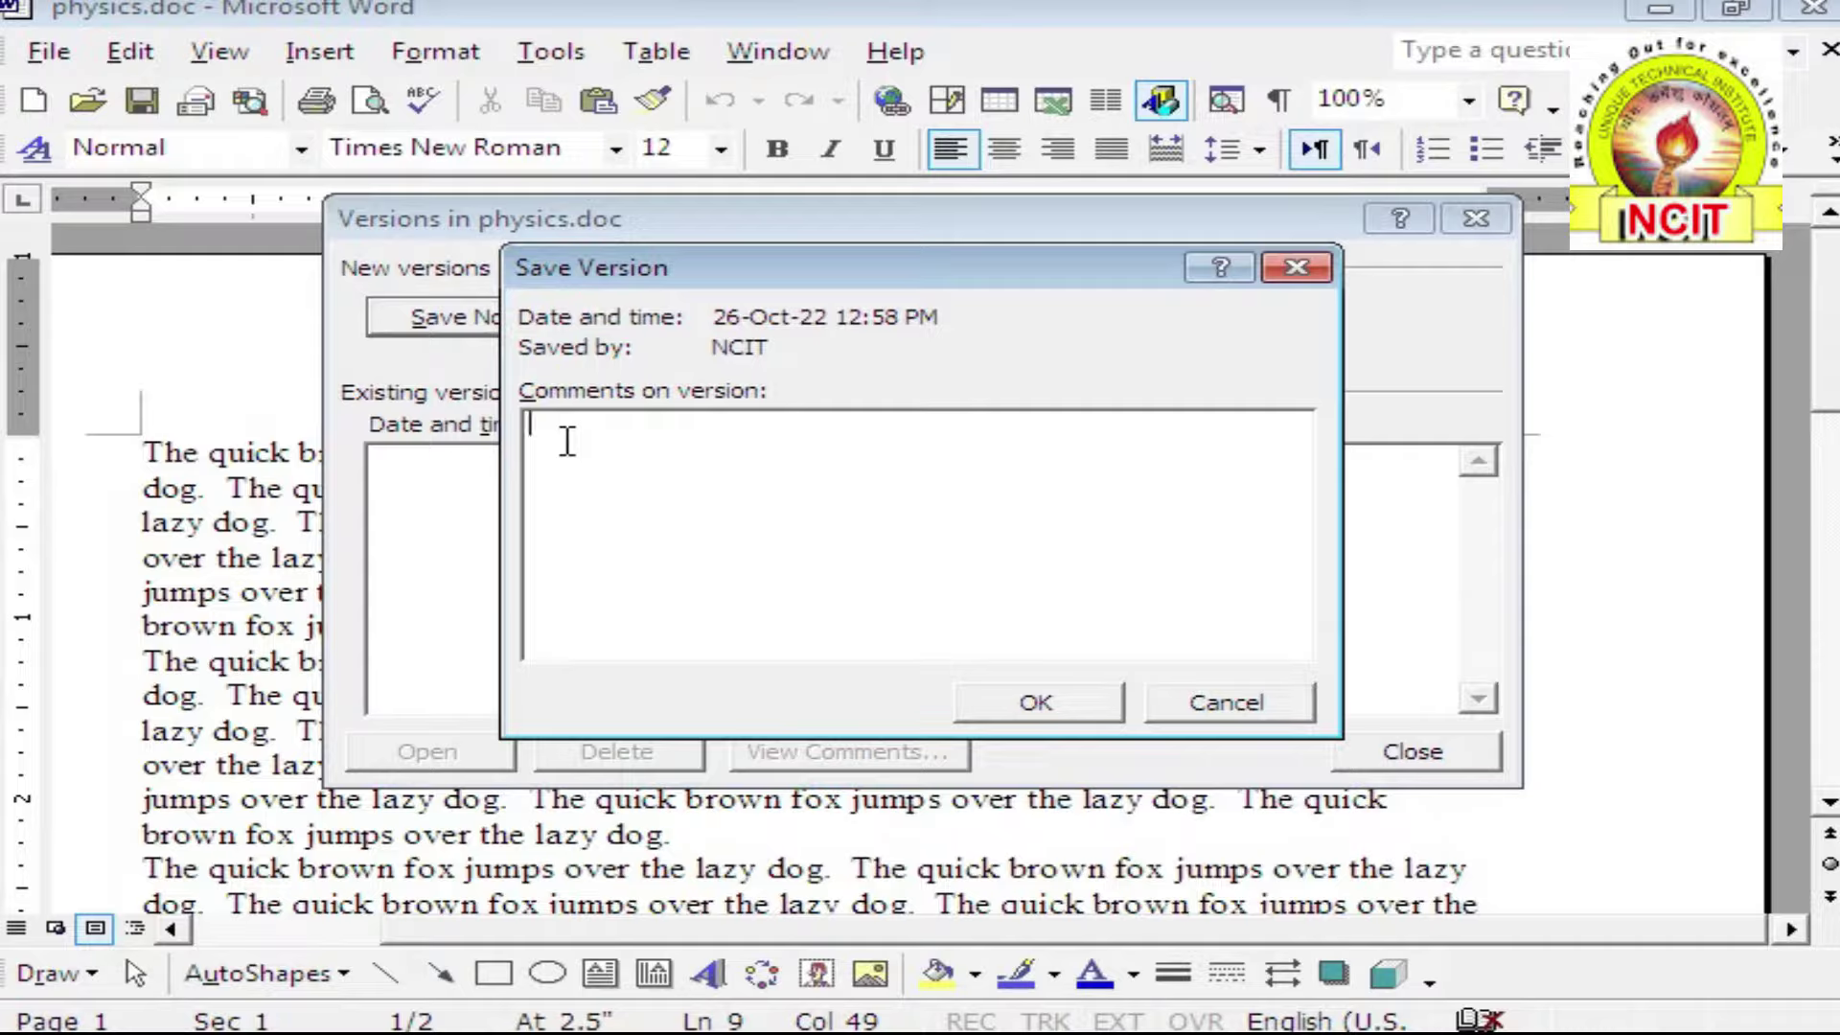
{"action": "type", "text": "HGHGH "}
{"action": "type", "text": "GGGG JGJG GGH"}
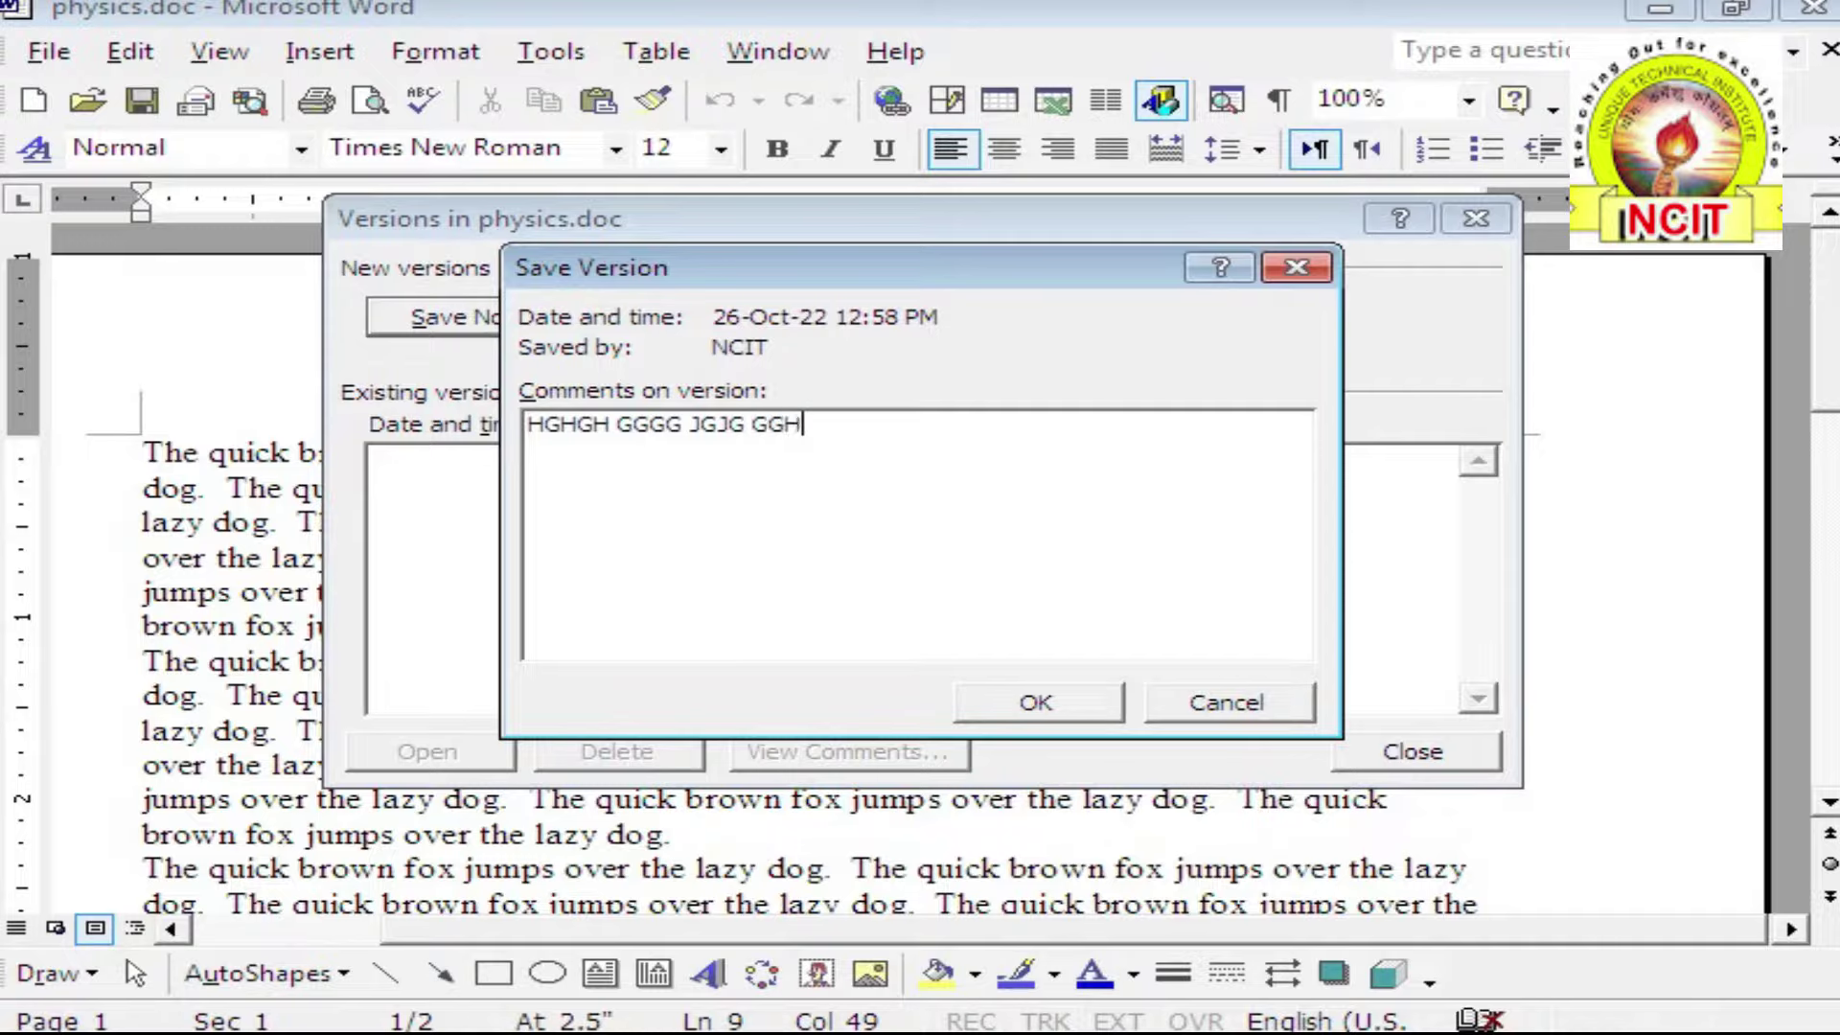
{"action": "left_click", "coordinate": [1035, 709]}
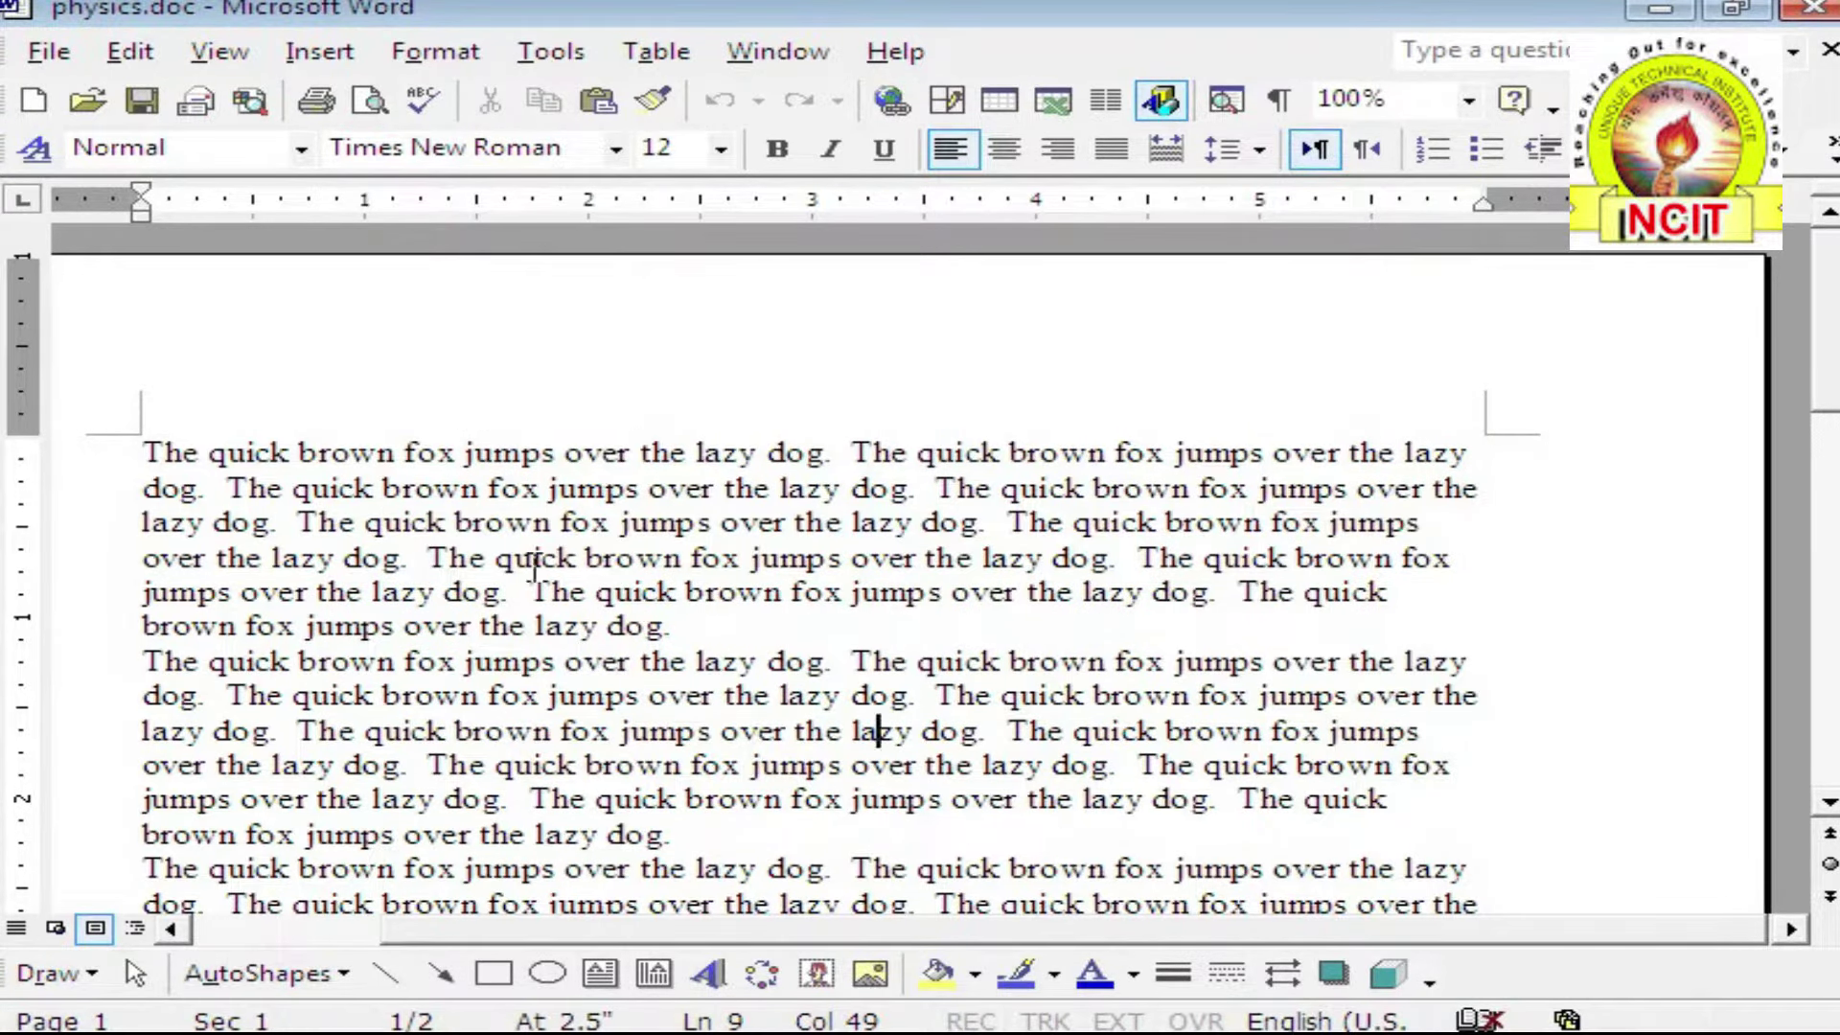
{"action": "left_click", "coordinate": [48, 52]}
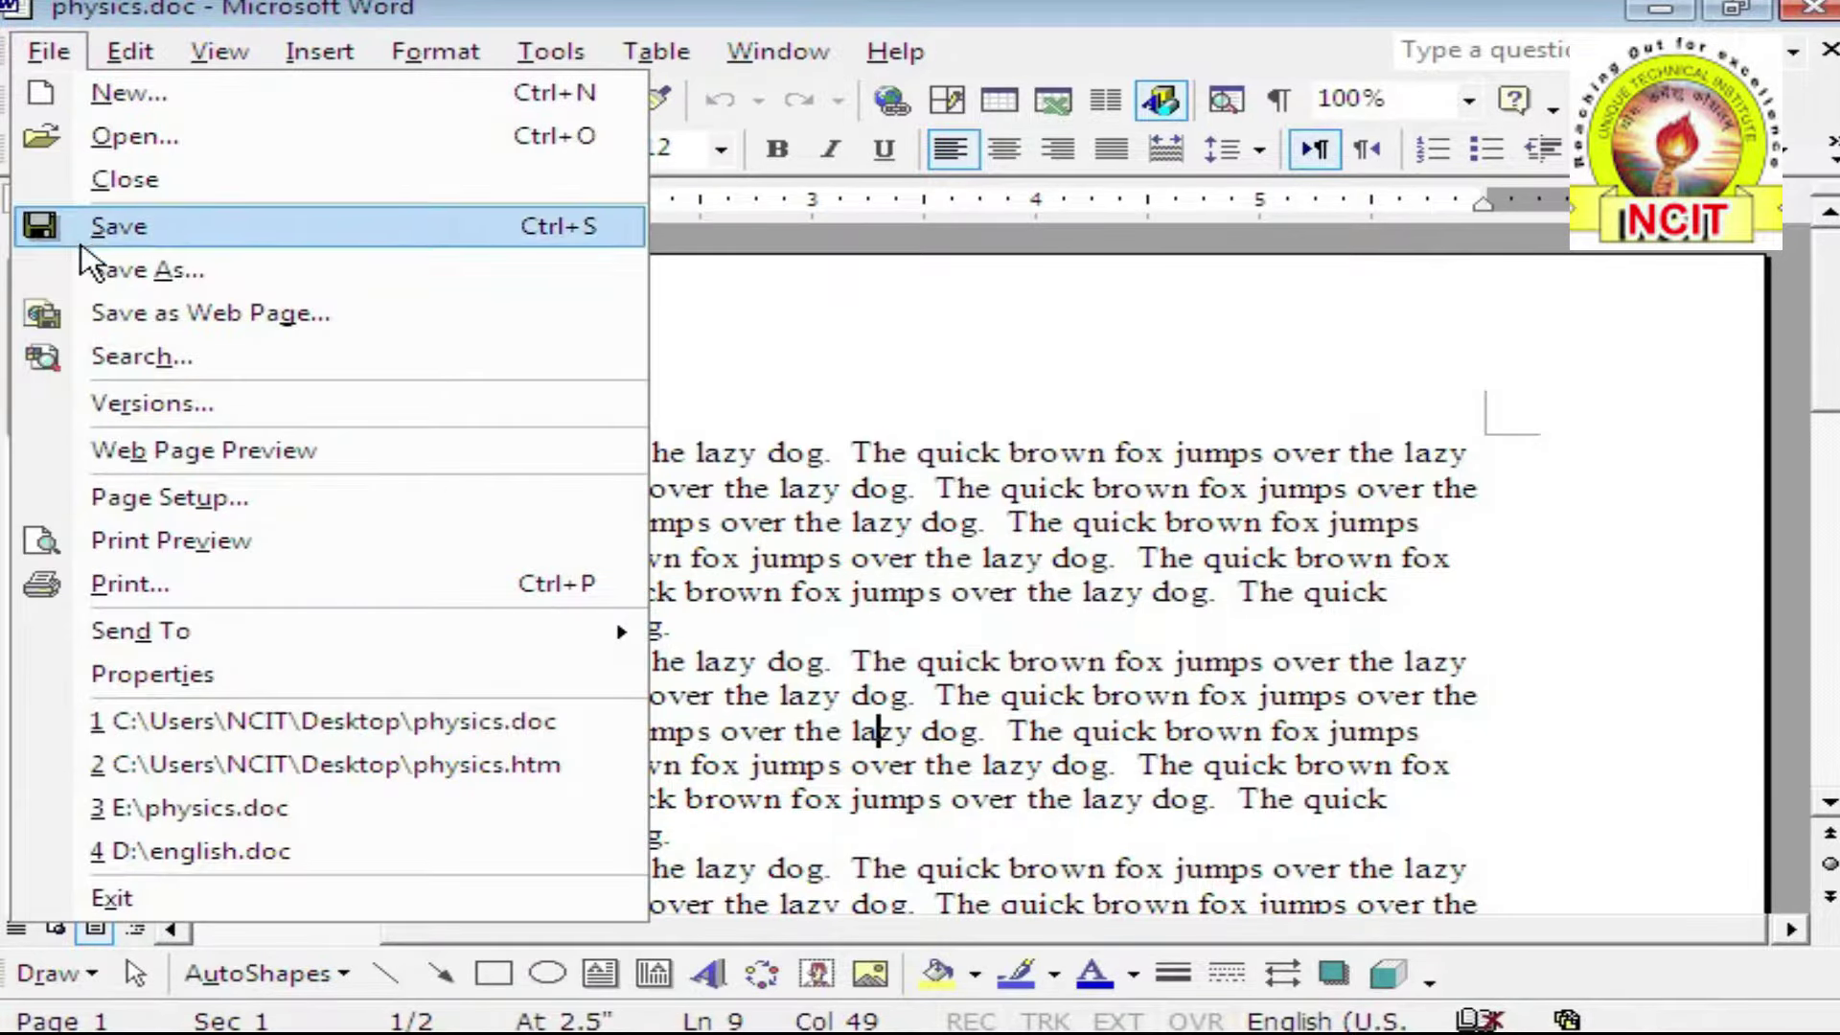
View the saved version's comment in the Versions dialog, then close it
{"action": "left_click", "coordinate": [192, 404]}
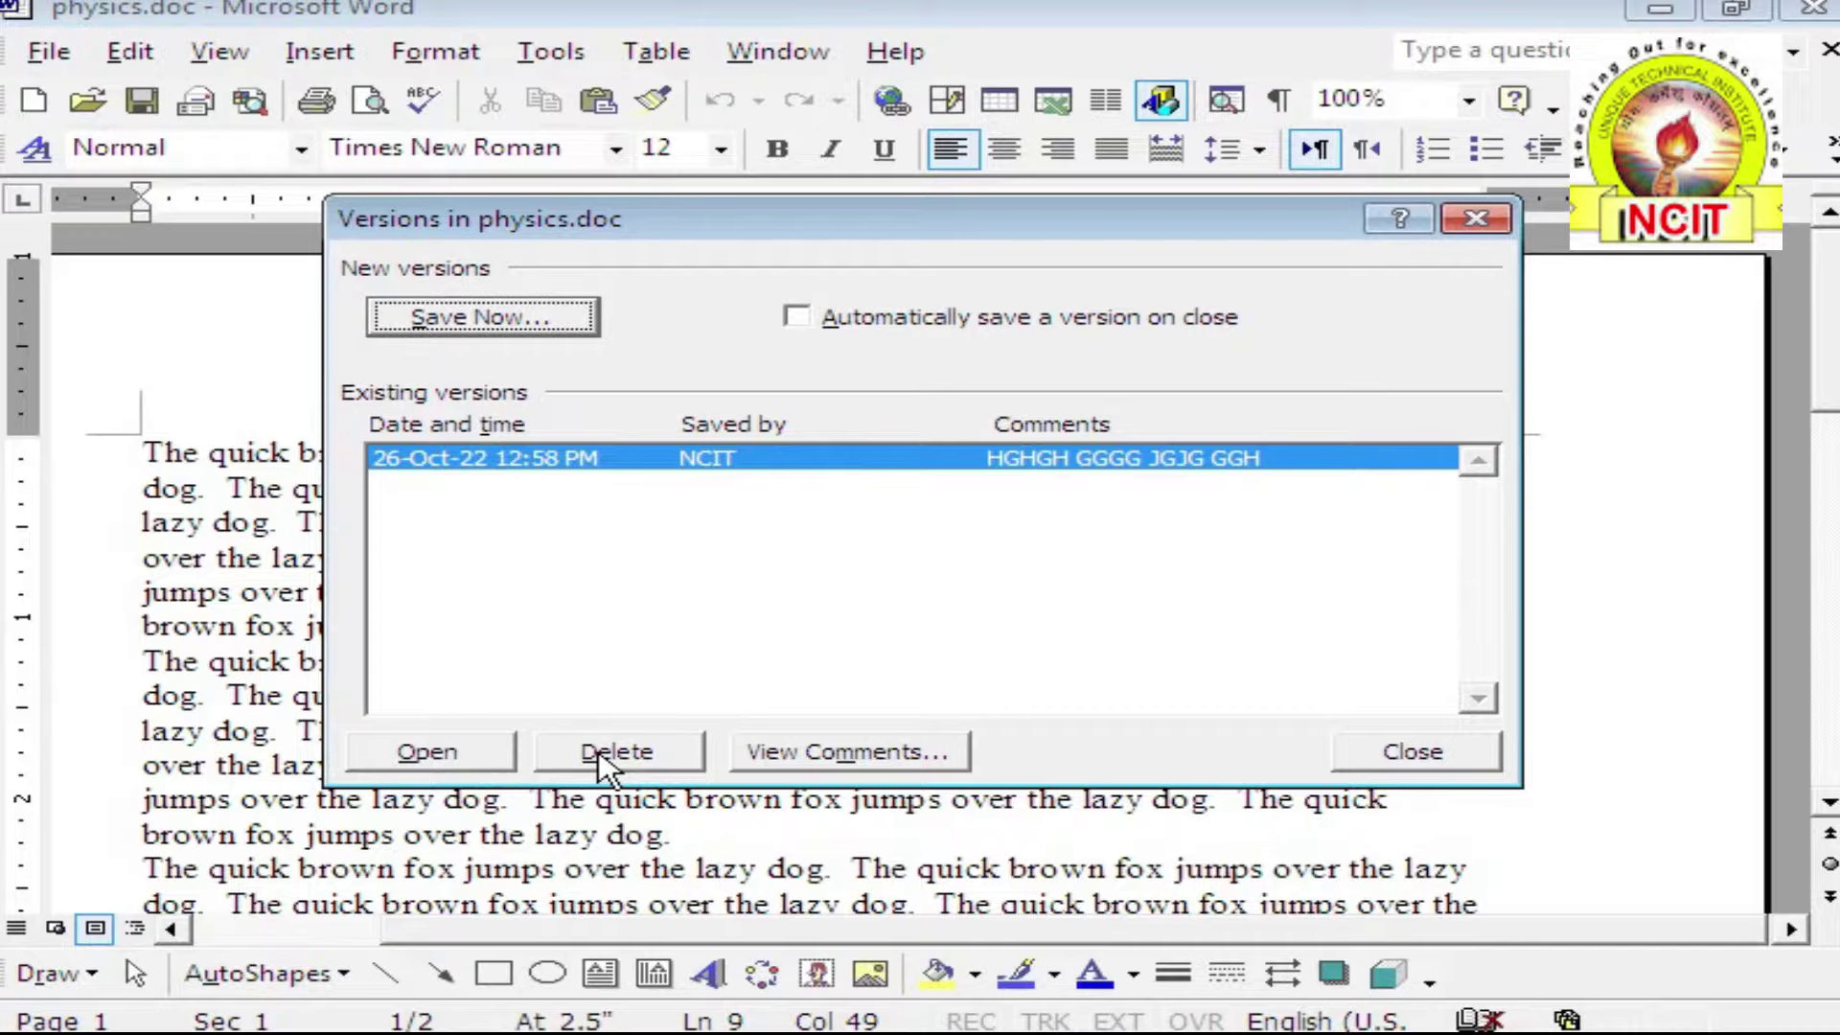
{"action": "left_click", "coordinate": [793, 757]}
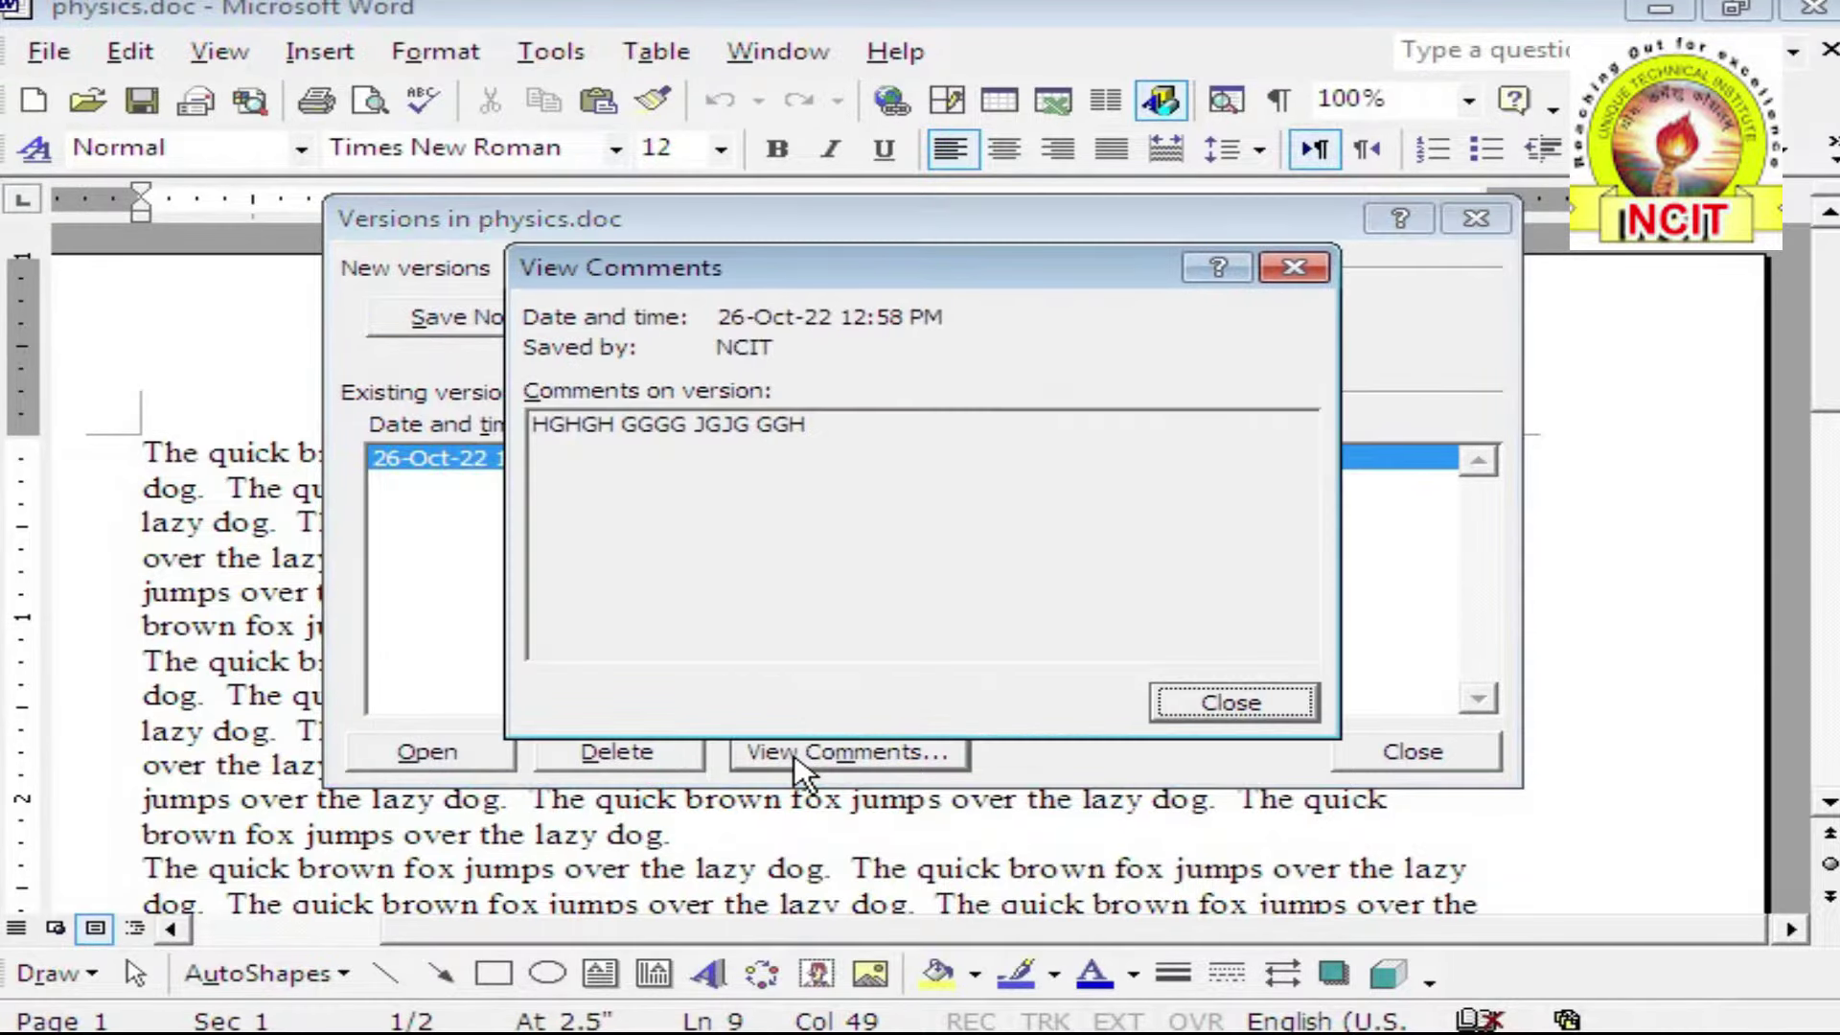
{"action": "left_click", "coordinate": [1211, 706]}
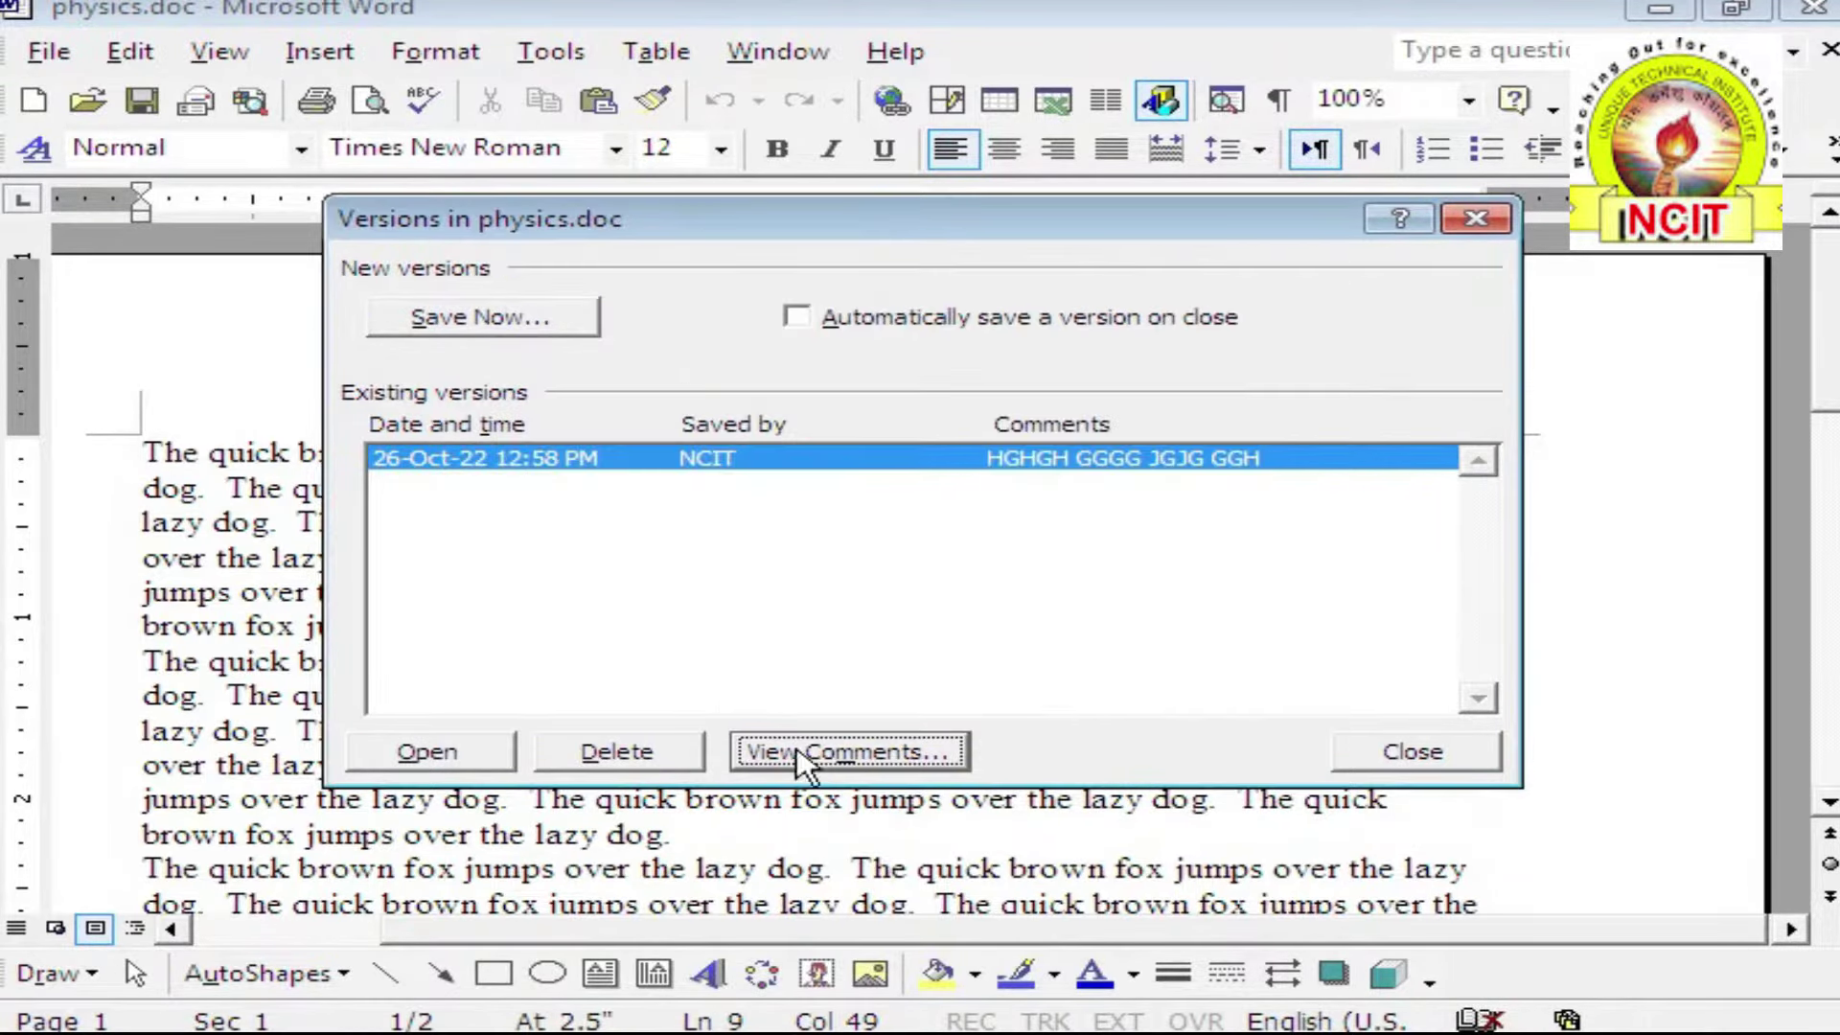
Delete the saved version, confirming Yes, and dismiss the Save Version dialog unused
{"action": "left_click", "coordinate": [613, 756]}
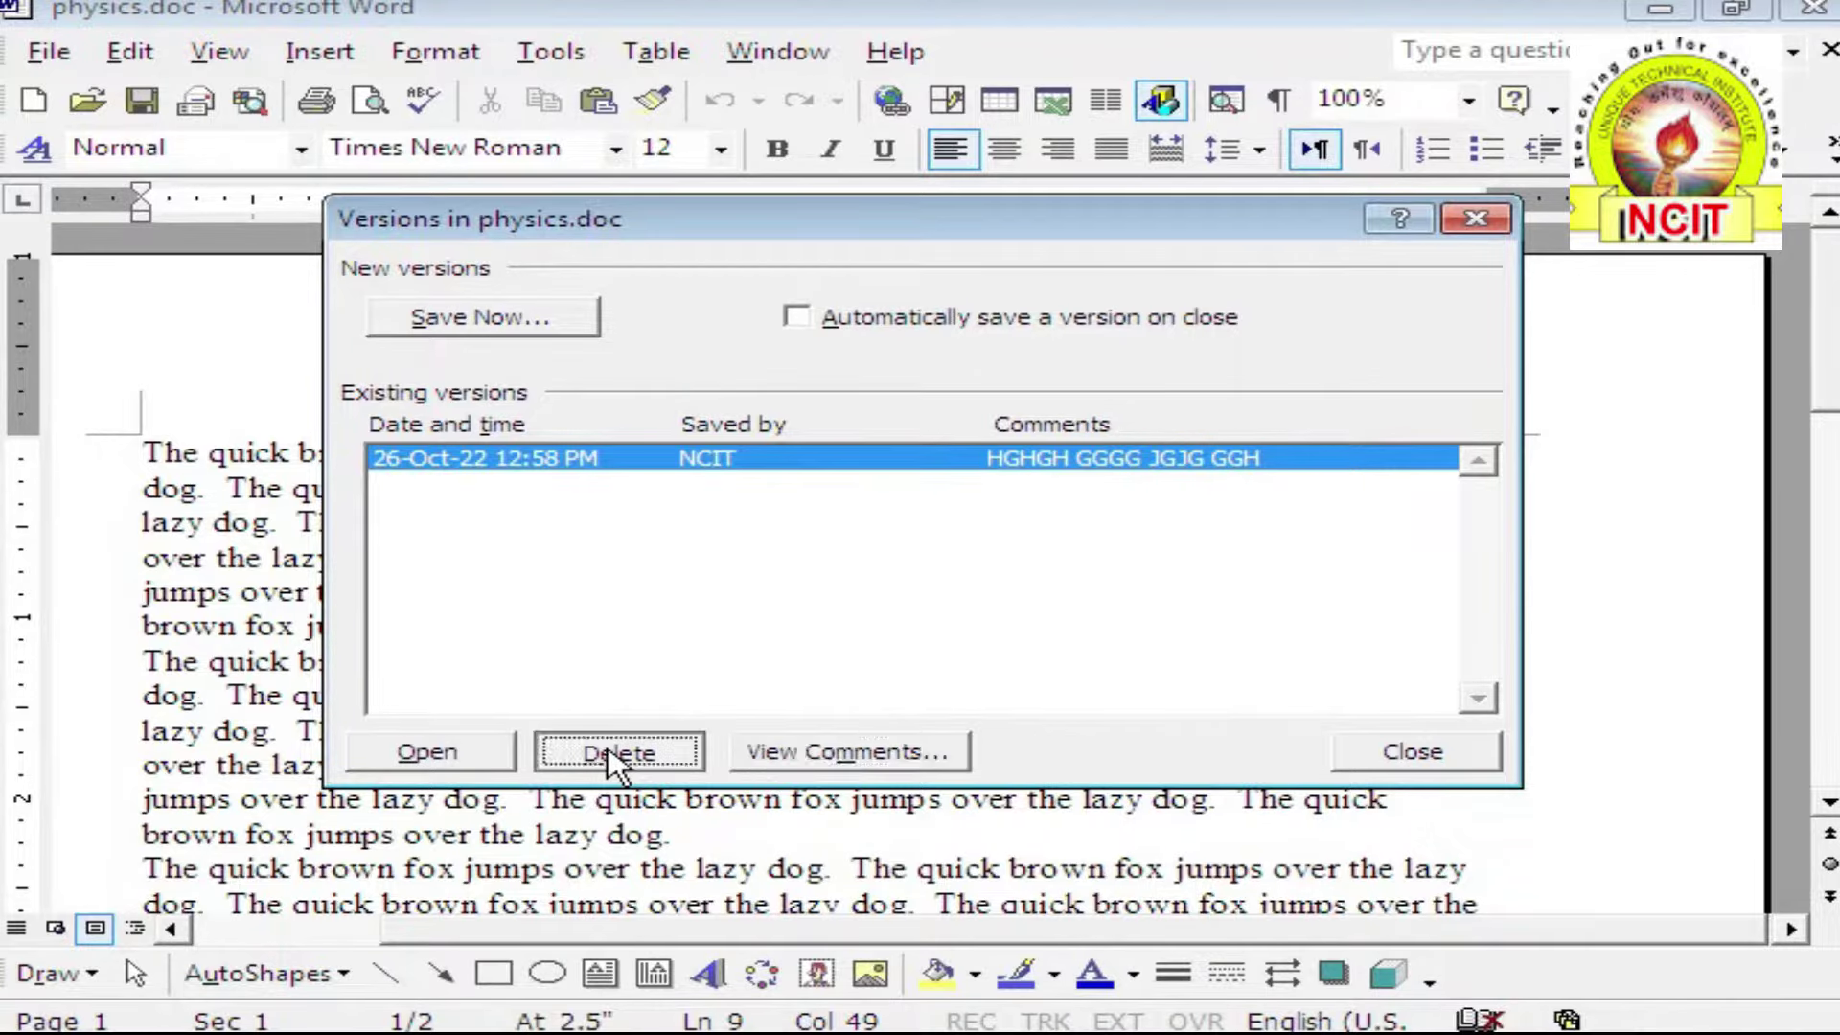
{"action": "left_click", "coordinate": [796, 628]}
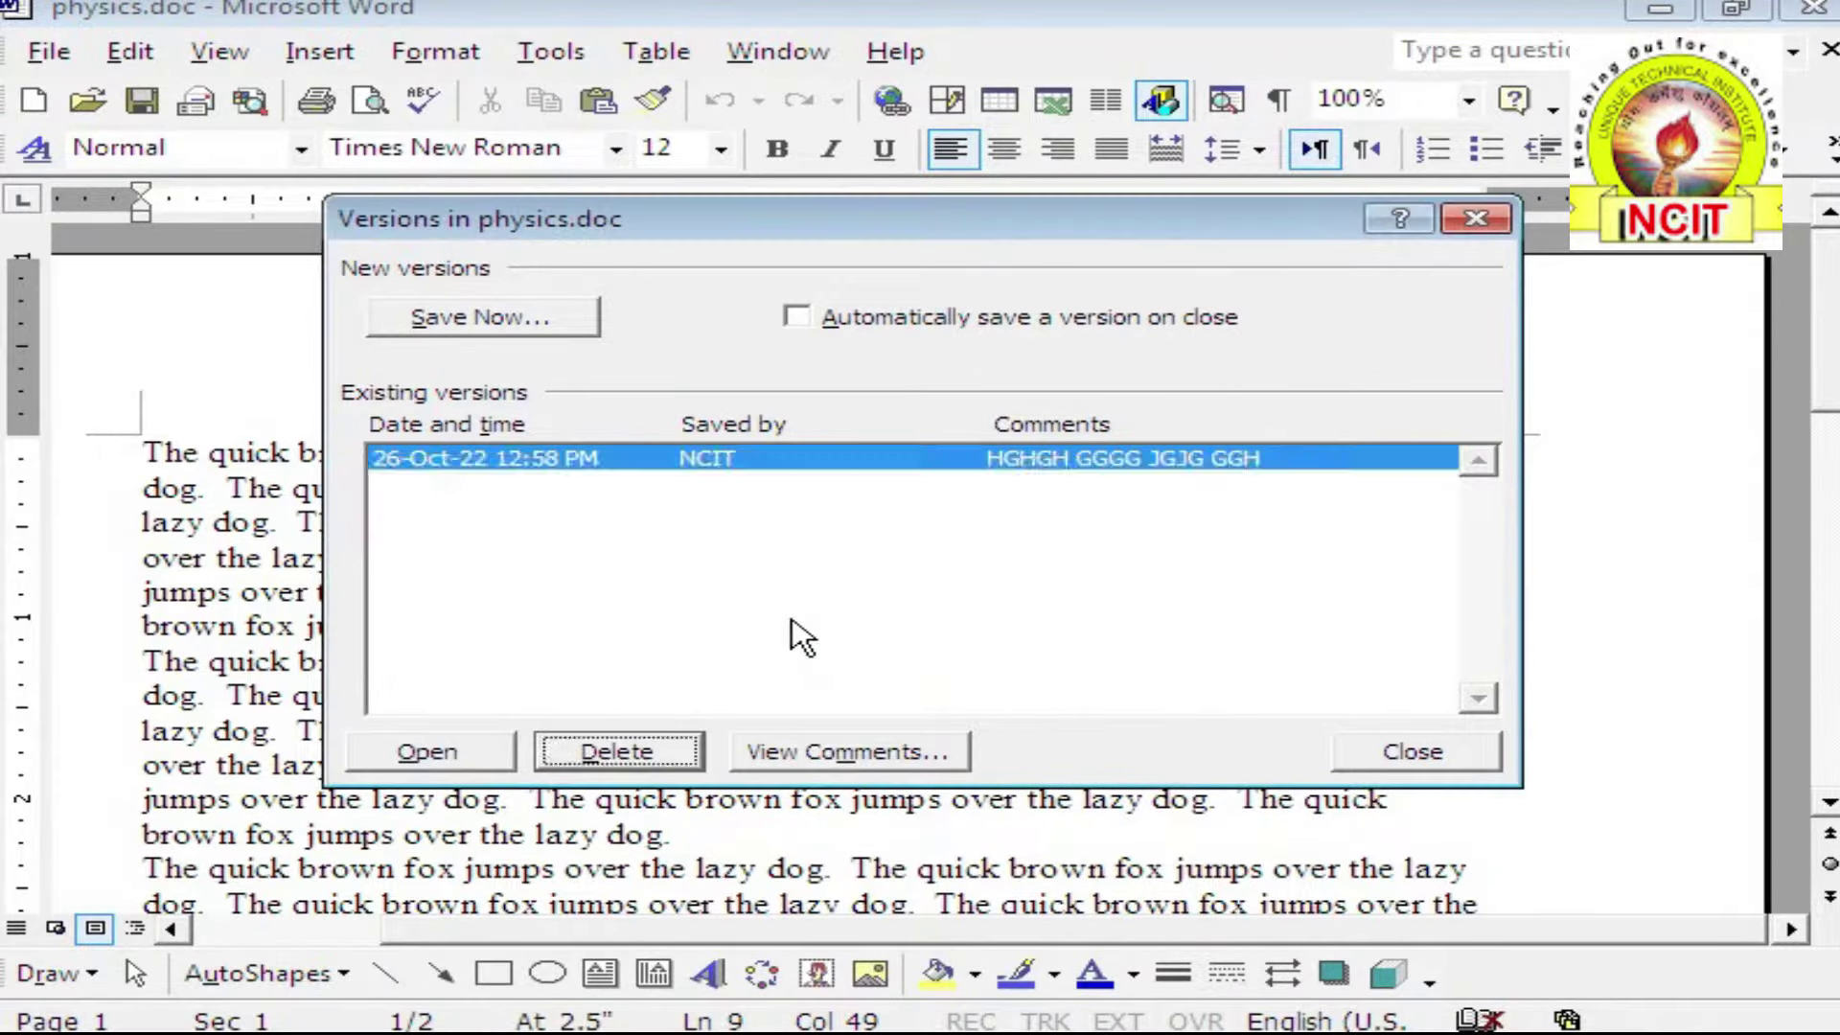
{"action": "left_click", "coordinate": [475, 324]}
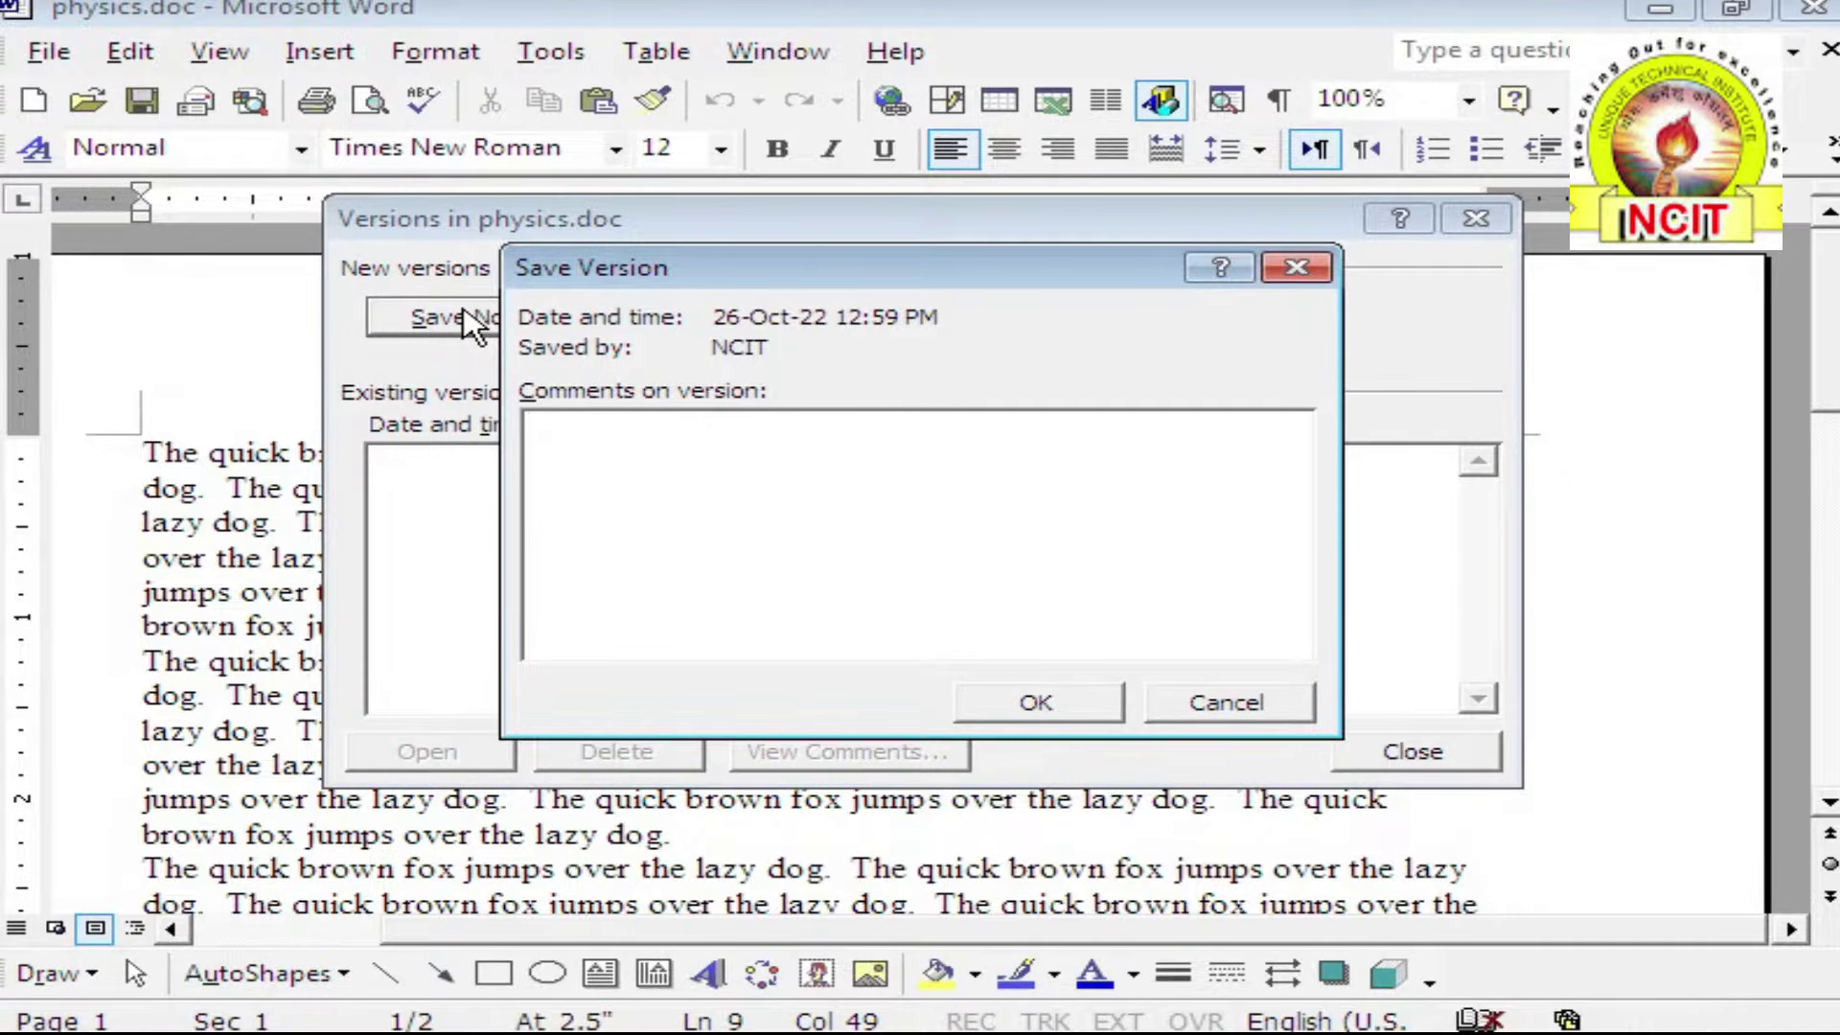
{"action": "left_click", "coordinate": [1049, 707]}
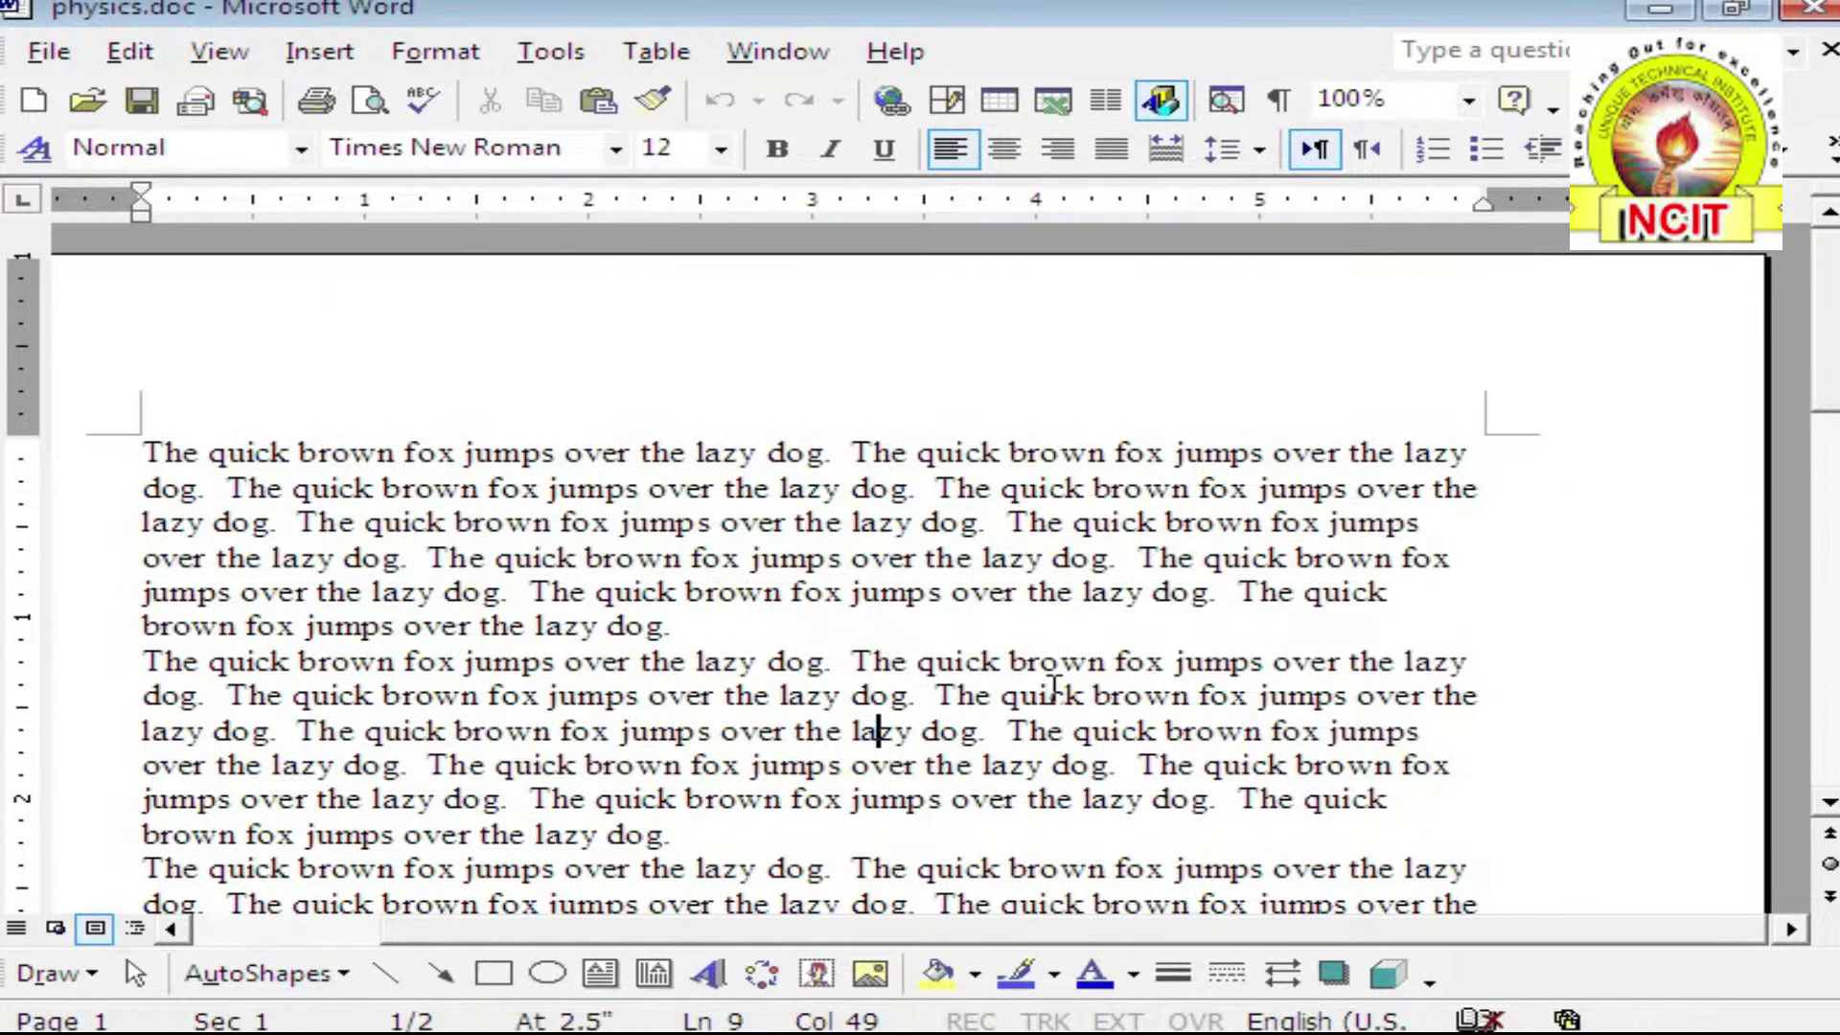
{"action": "left_click", "coordinate": [50, 53]}
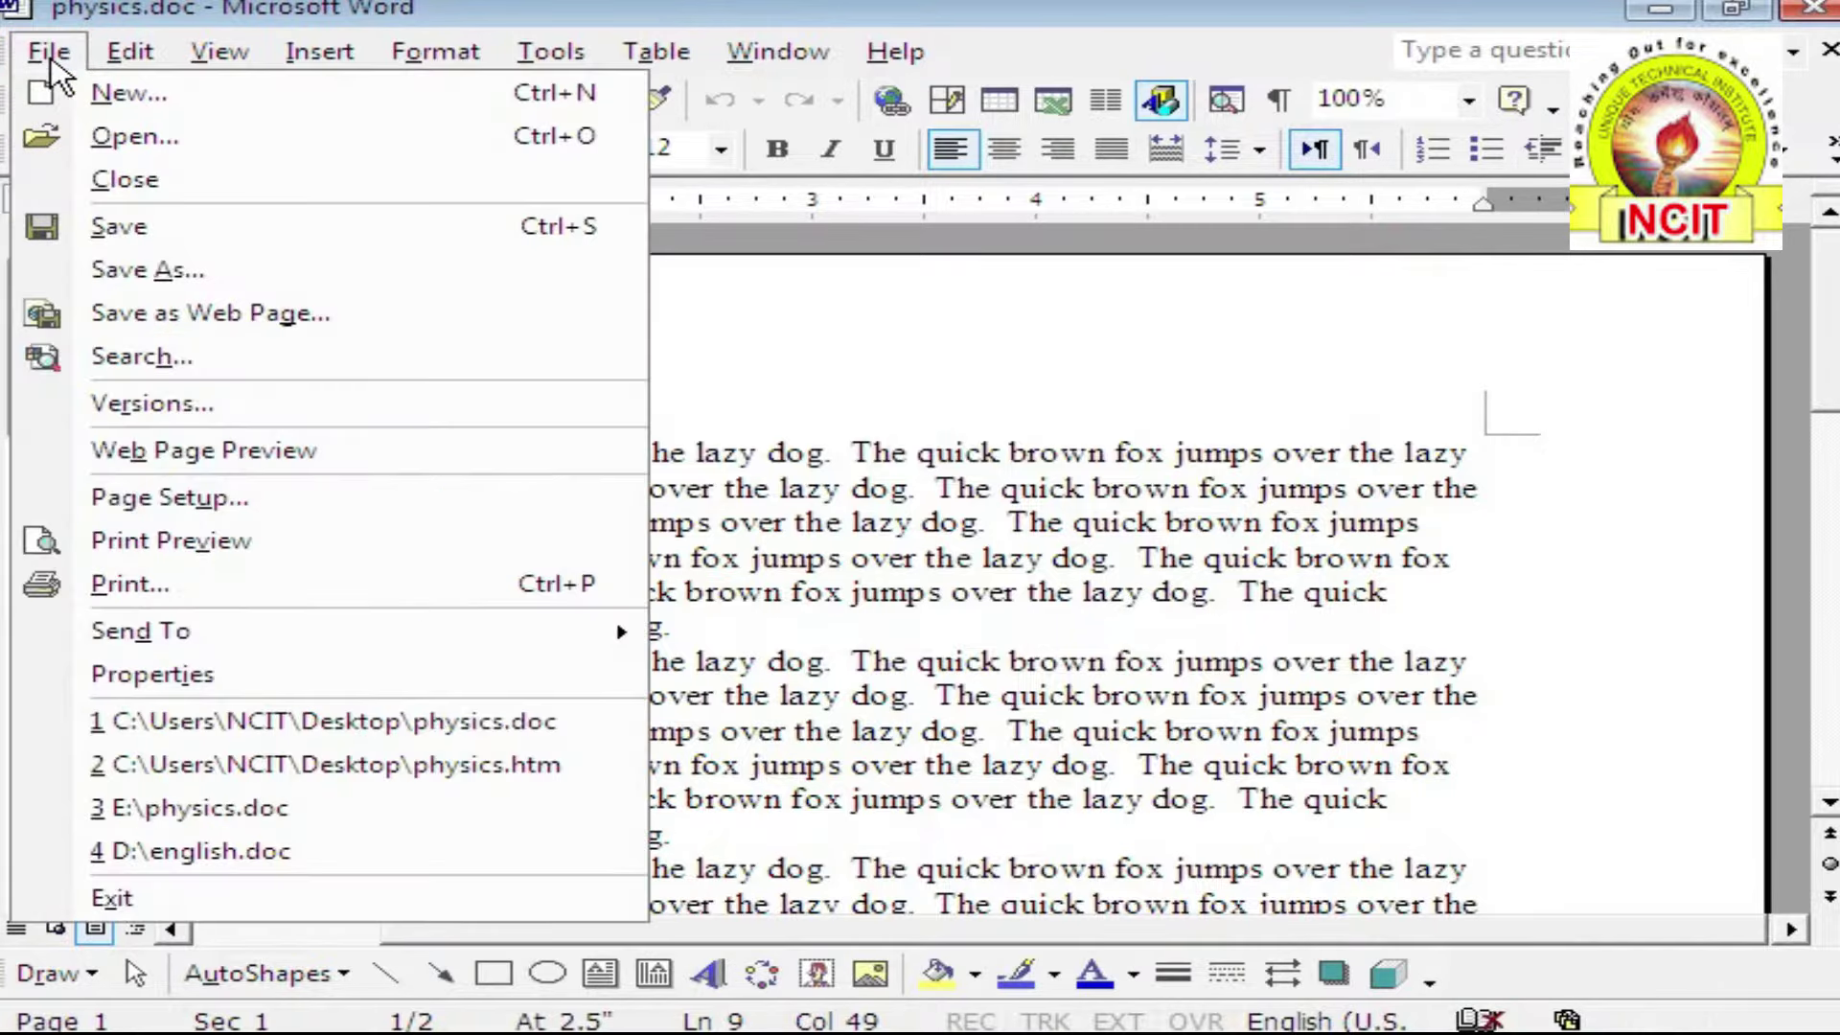
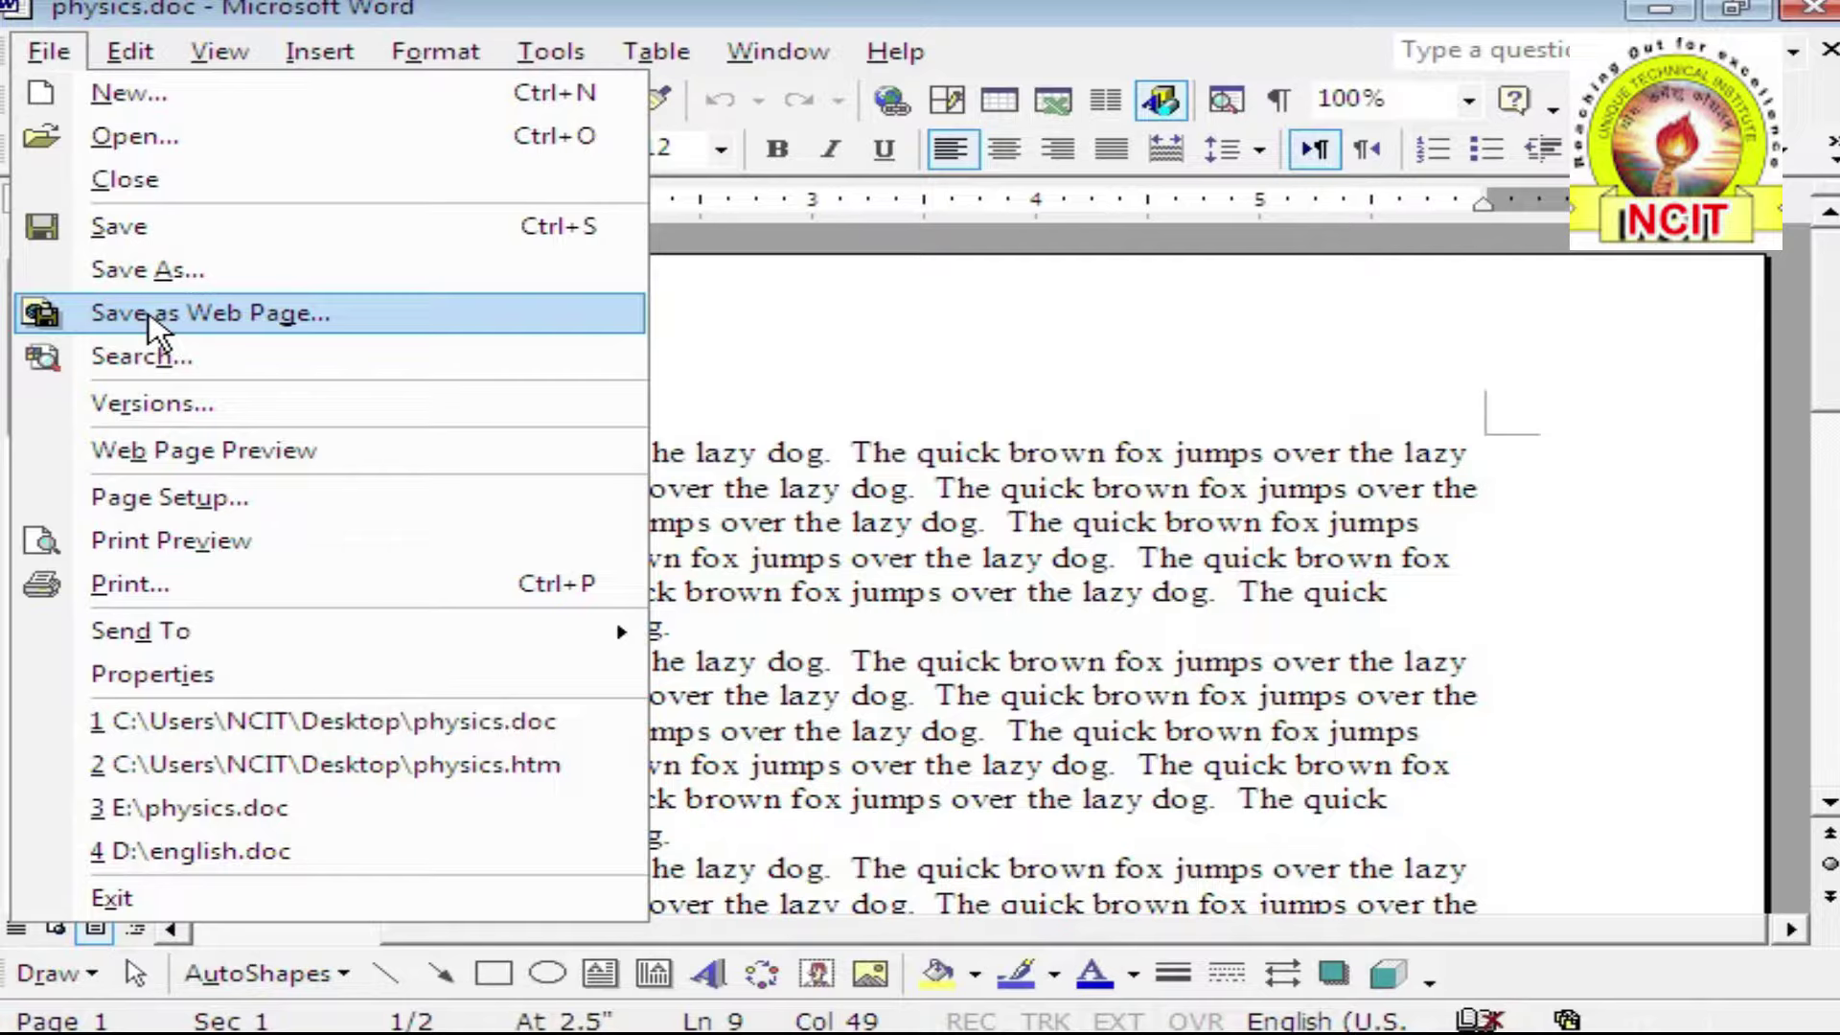
Preview physics.doc as a web page in Chrome, scroll through it, then close the browser
{"action": "left_click", "coordinate": [192, 450]}
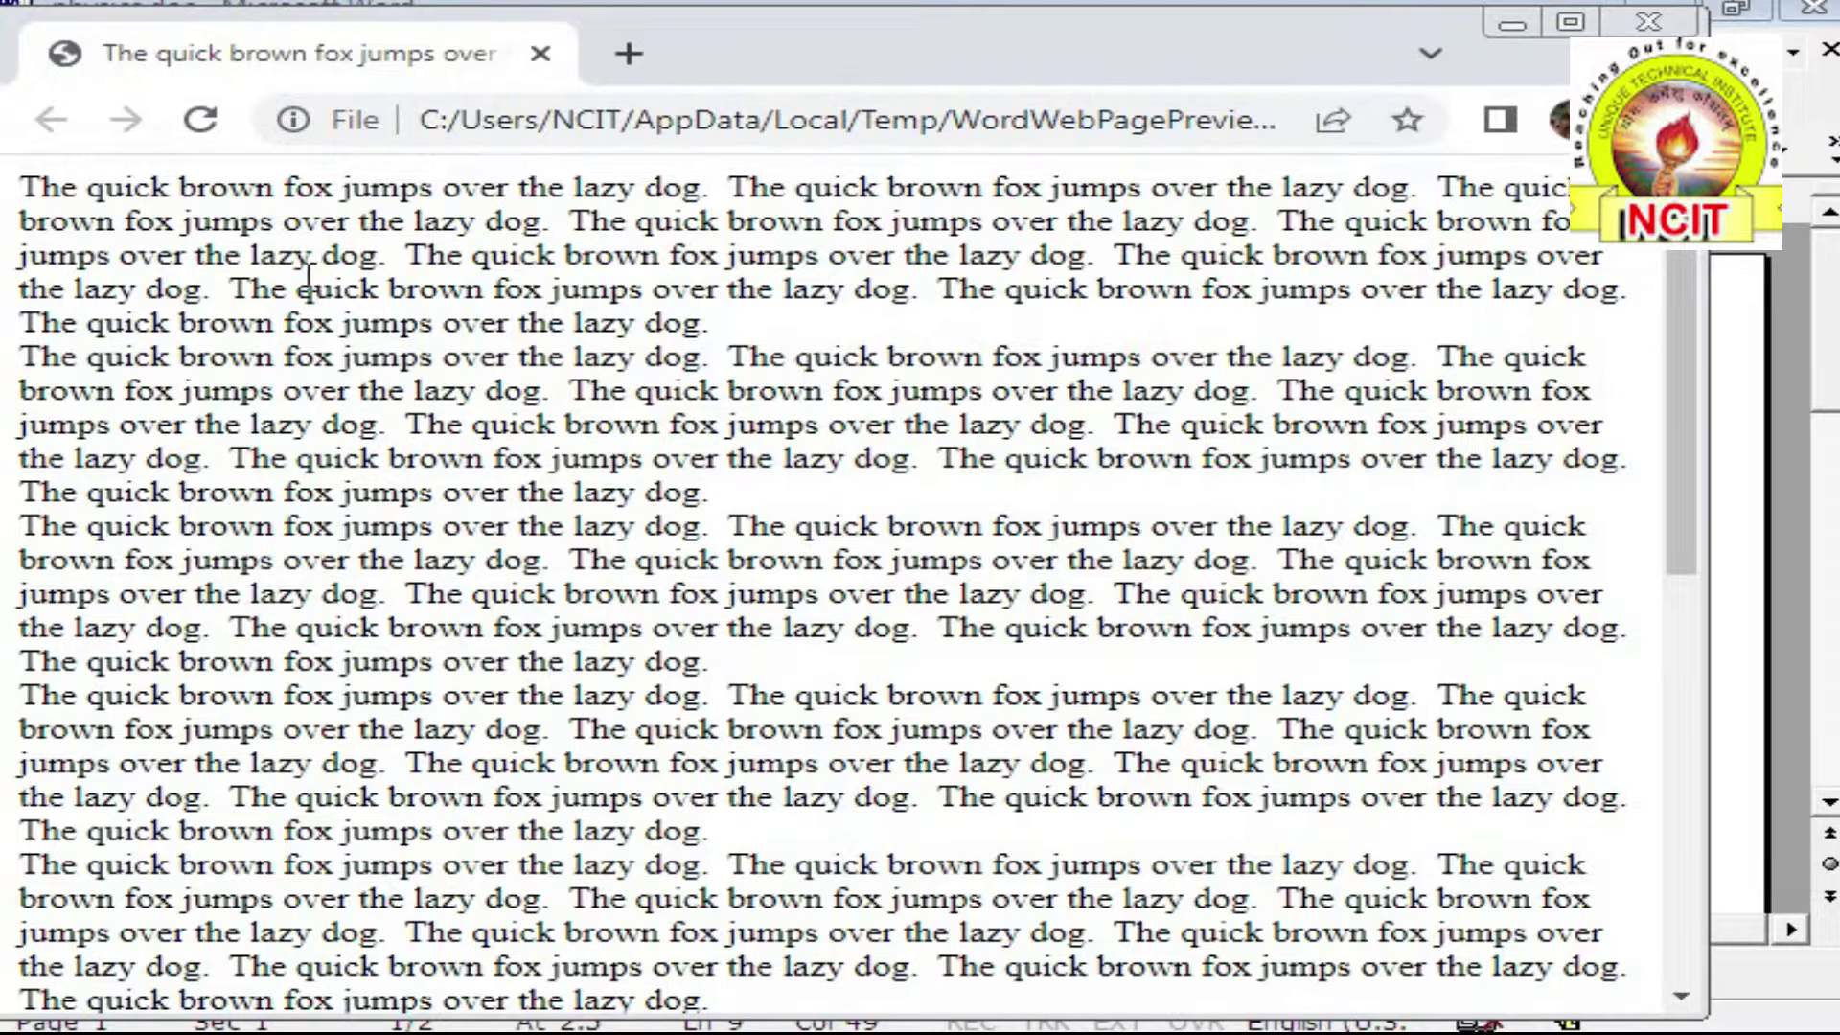
{"action": "scroll", "coordinate": [312, 306], "scroll_direction": "down", "scroll_amount": 2}
{"action": "scroll", "coordinate": [321, 370], "scroll_direction": "down", "scroll_amount": 2}
{"action": "scroll", "coordinate": [329, 412], "scroll_direction": "down", "scroll_amount": 1}
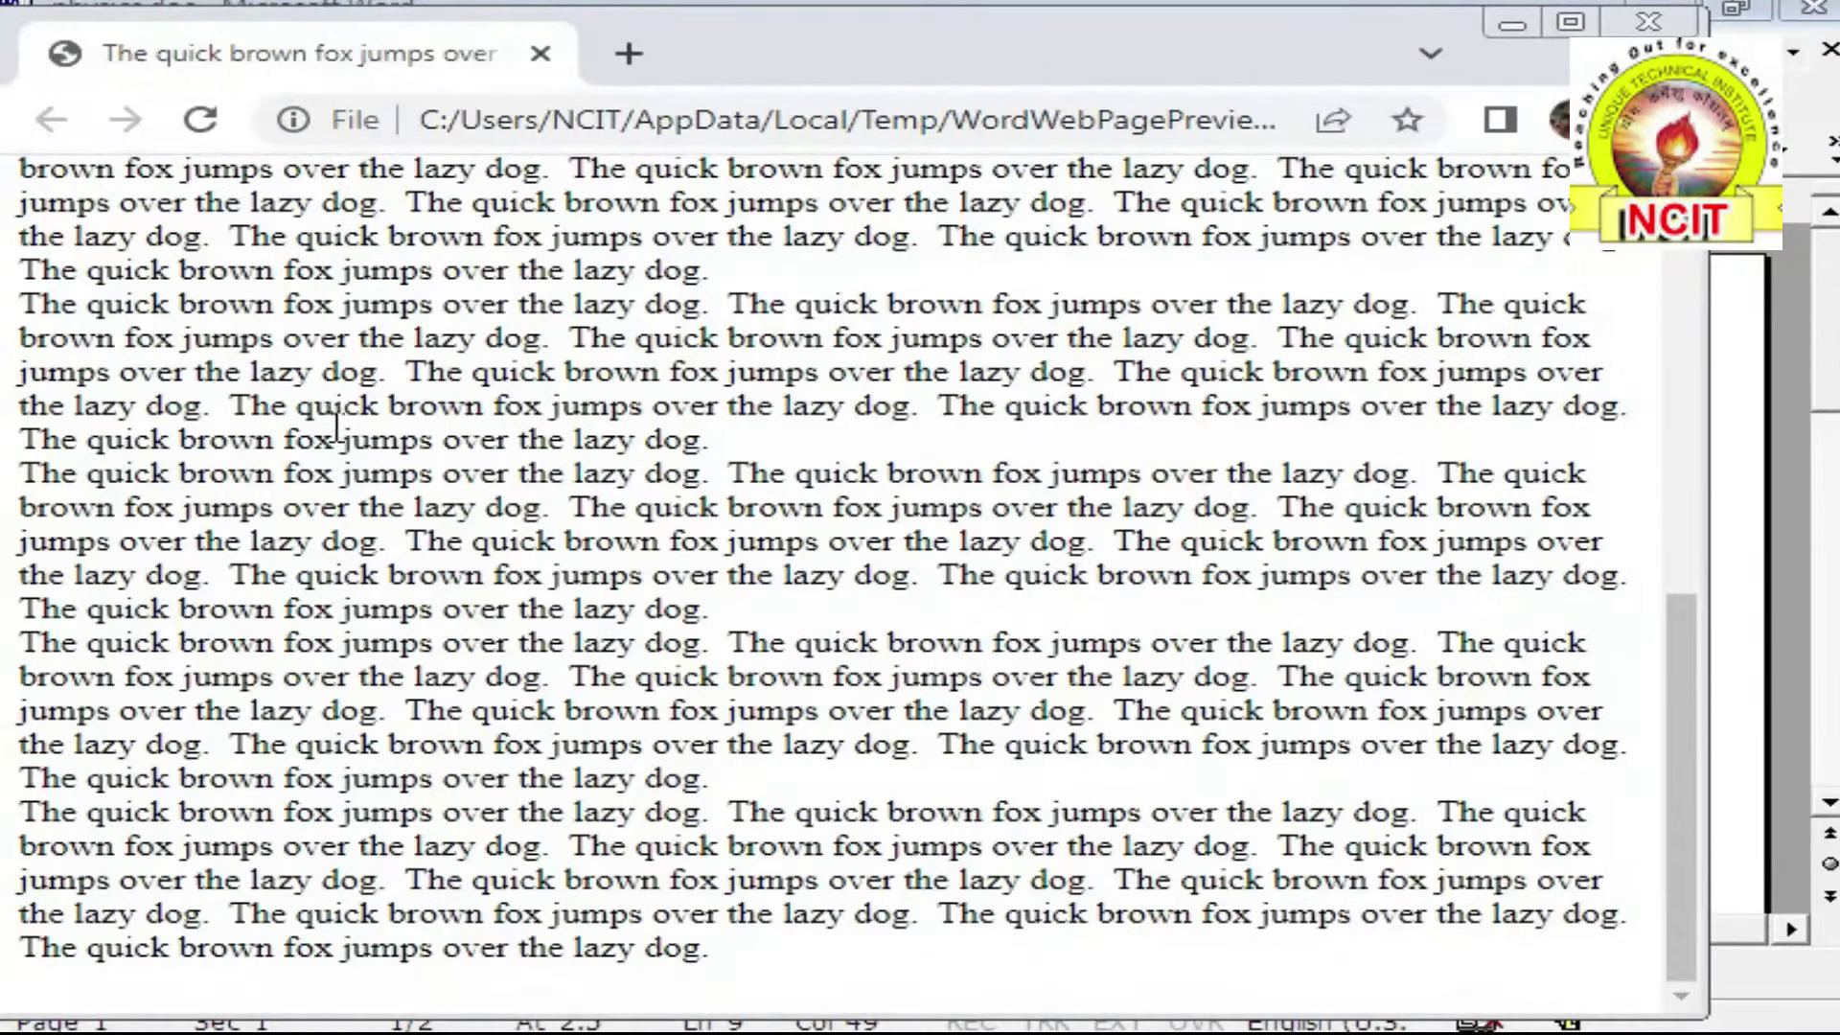
{"action": "scroll", "coordinate": [340, 436], "scroll_direction": "up", "scroll_amount": 3}
{"action": "scroll", "coordinate": [347, 450], "scroll_direction": "up", "scroll_amount": 3}
{"action": "scroll", "coordinate": [356, 463], "scroll_direction": "up", "scroll_amount": 3}
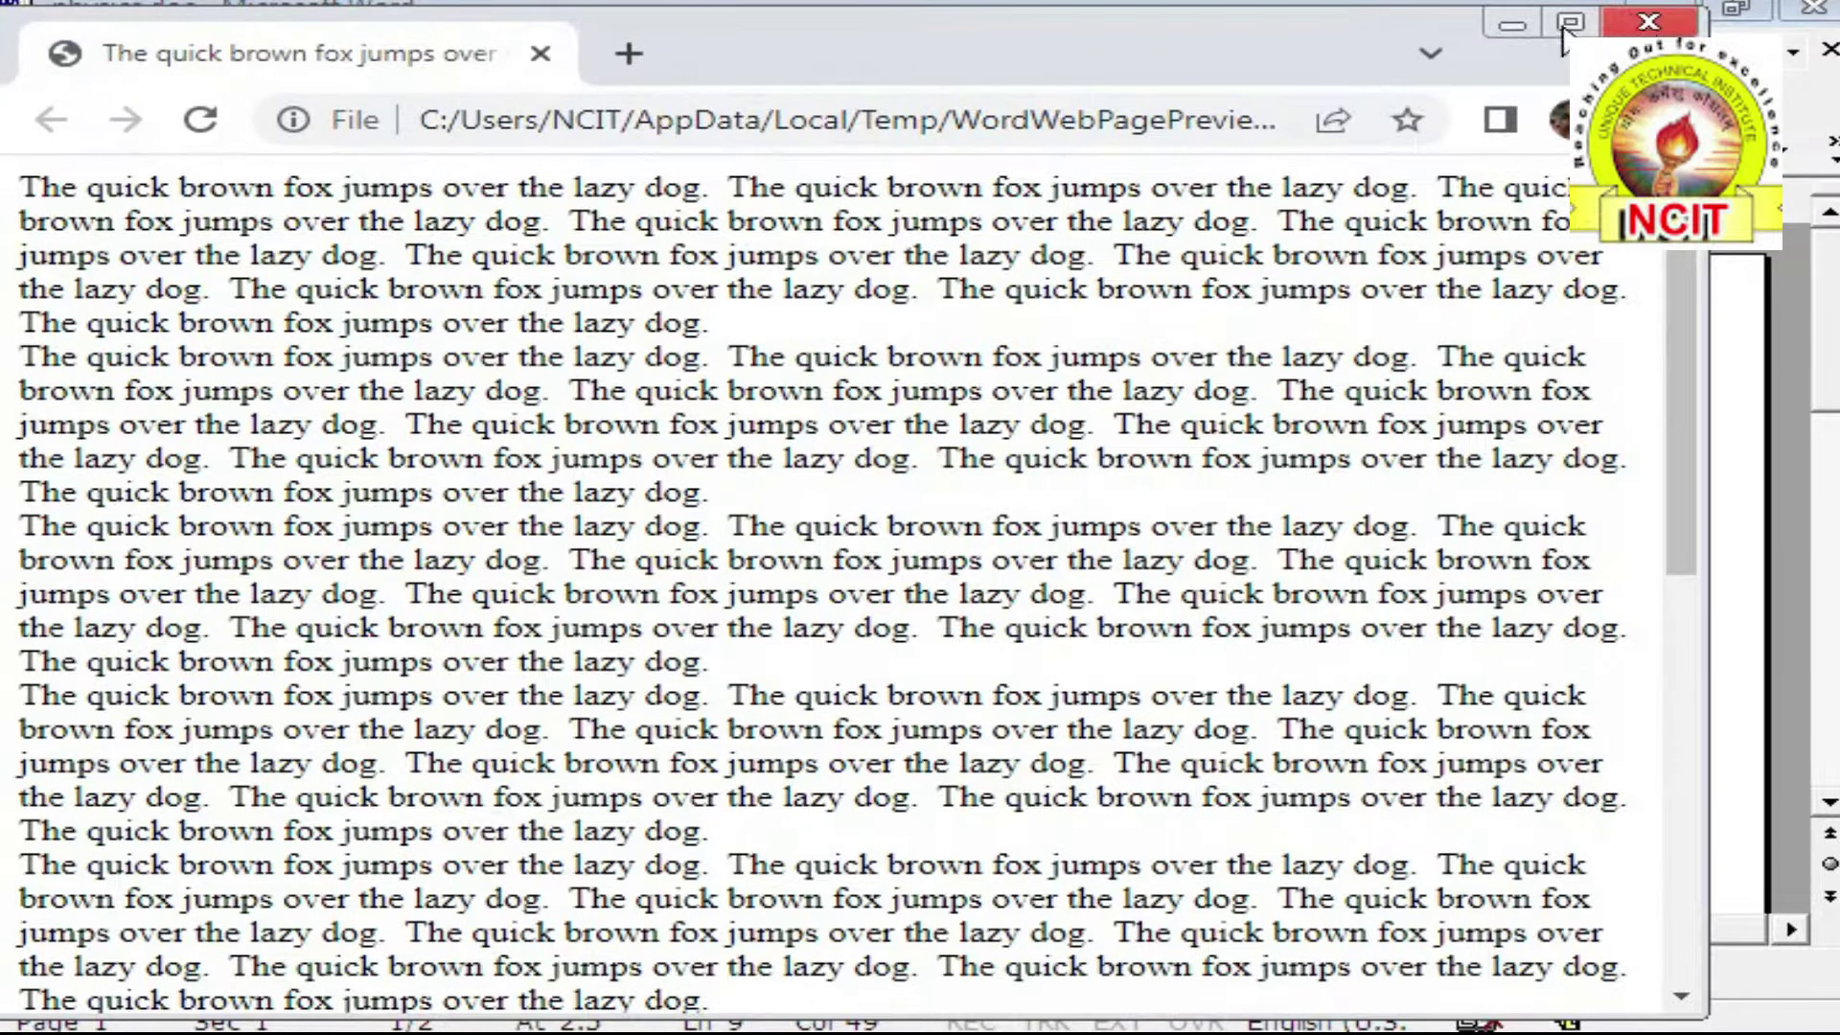
{"action": "left_click", "coordinate": [1648, 21]}
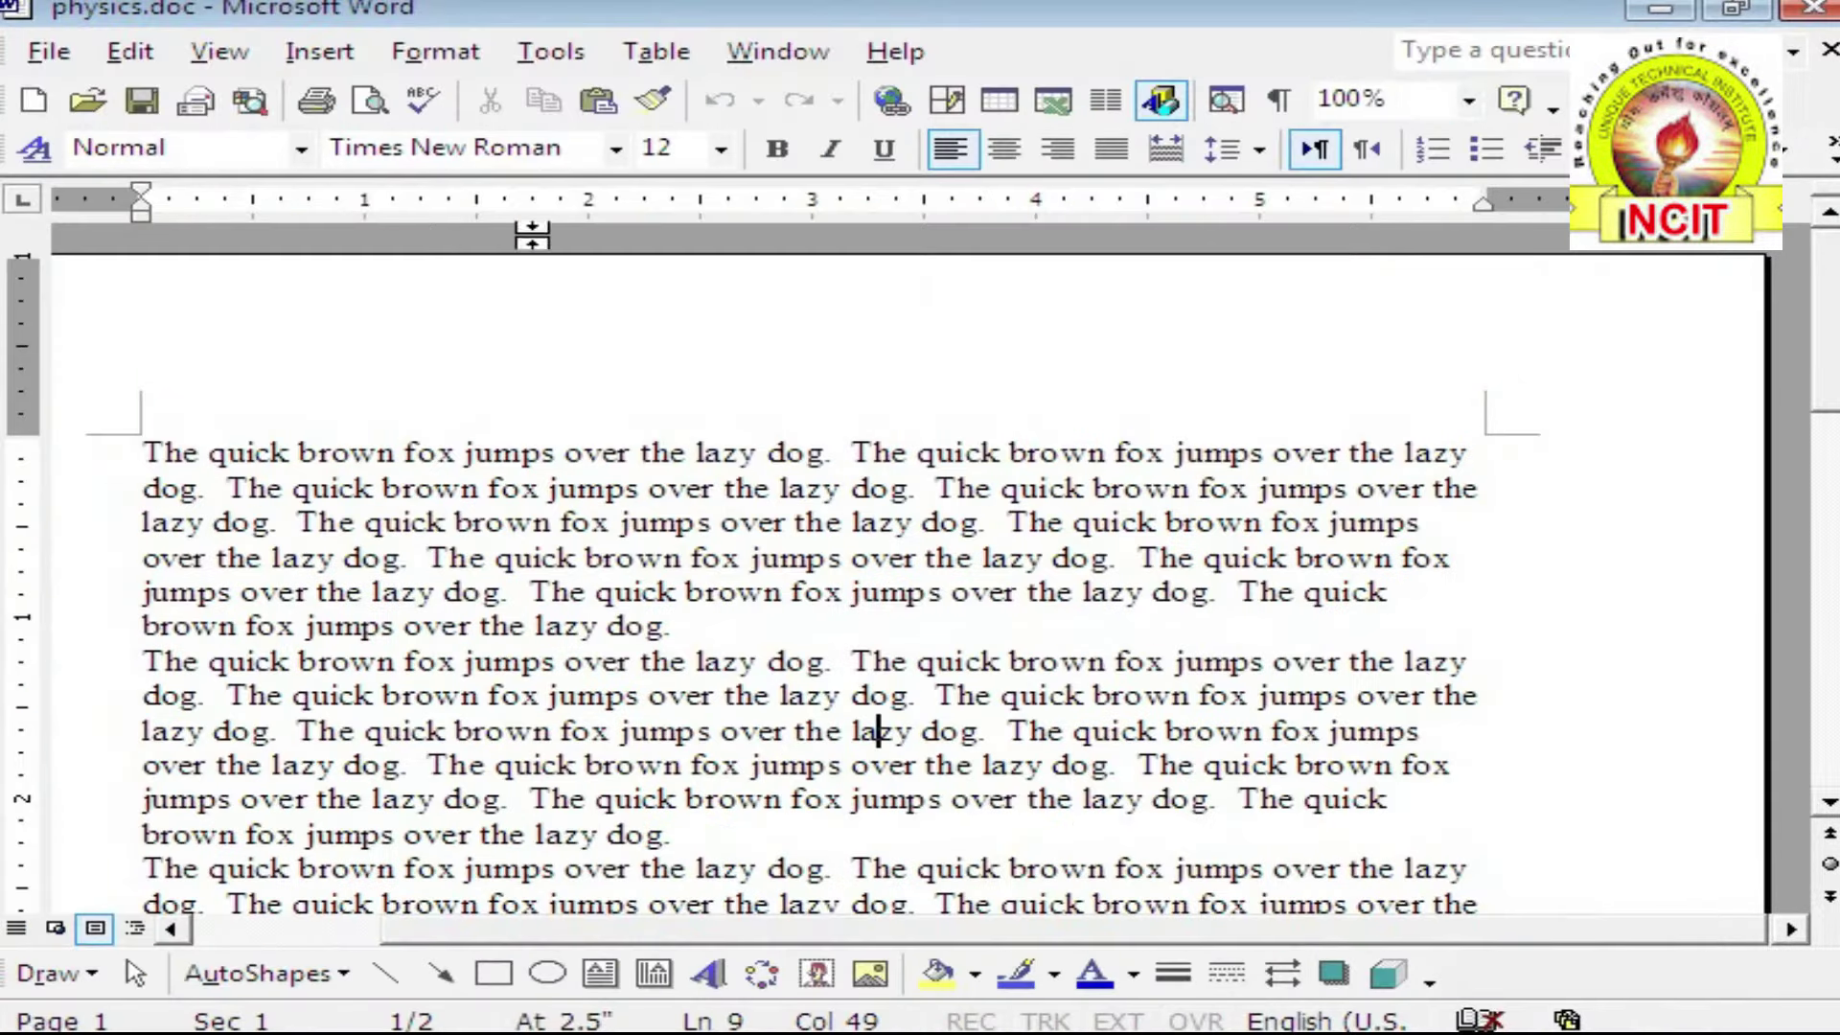
Show the File menu commands for physics.doc, reopening them after dismissing the list twice
{"action": "left_click", "coordinate": [48, 52]}
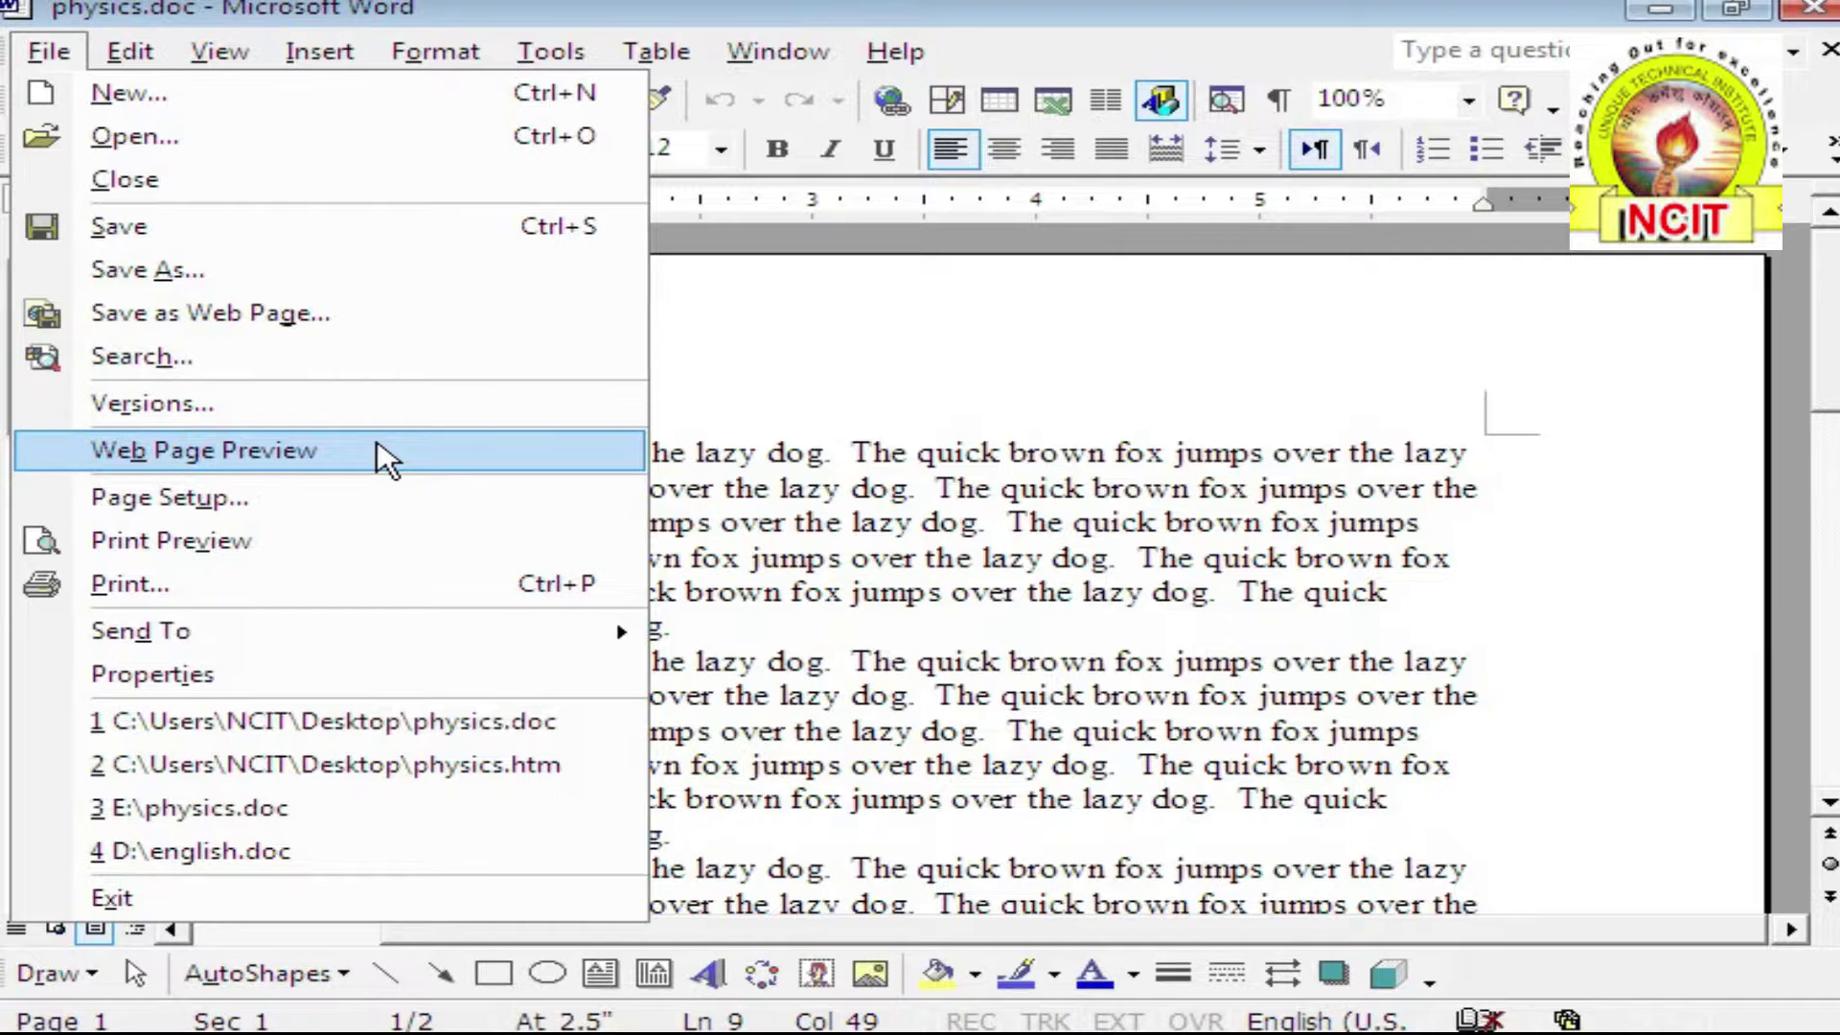
{"action": "left_click", "coordinate": [860, 592]}
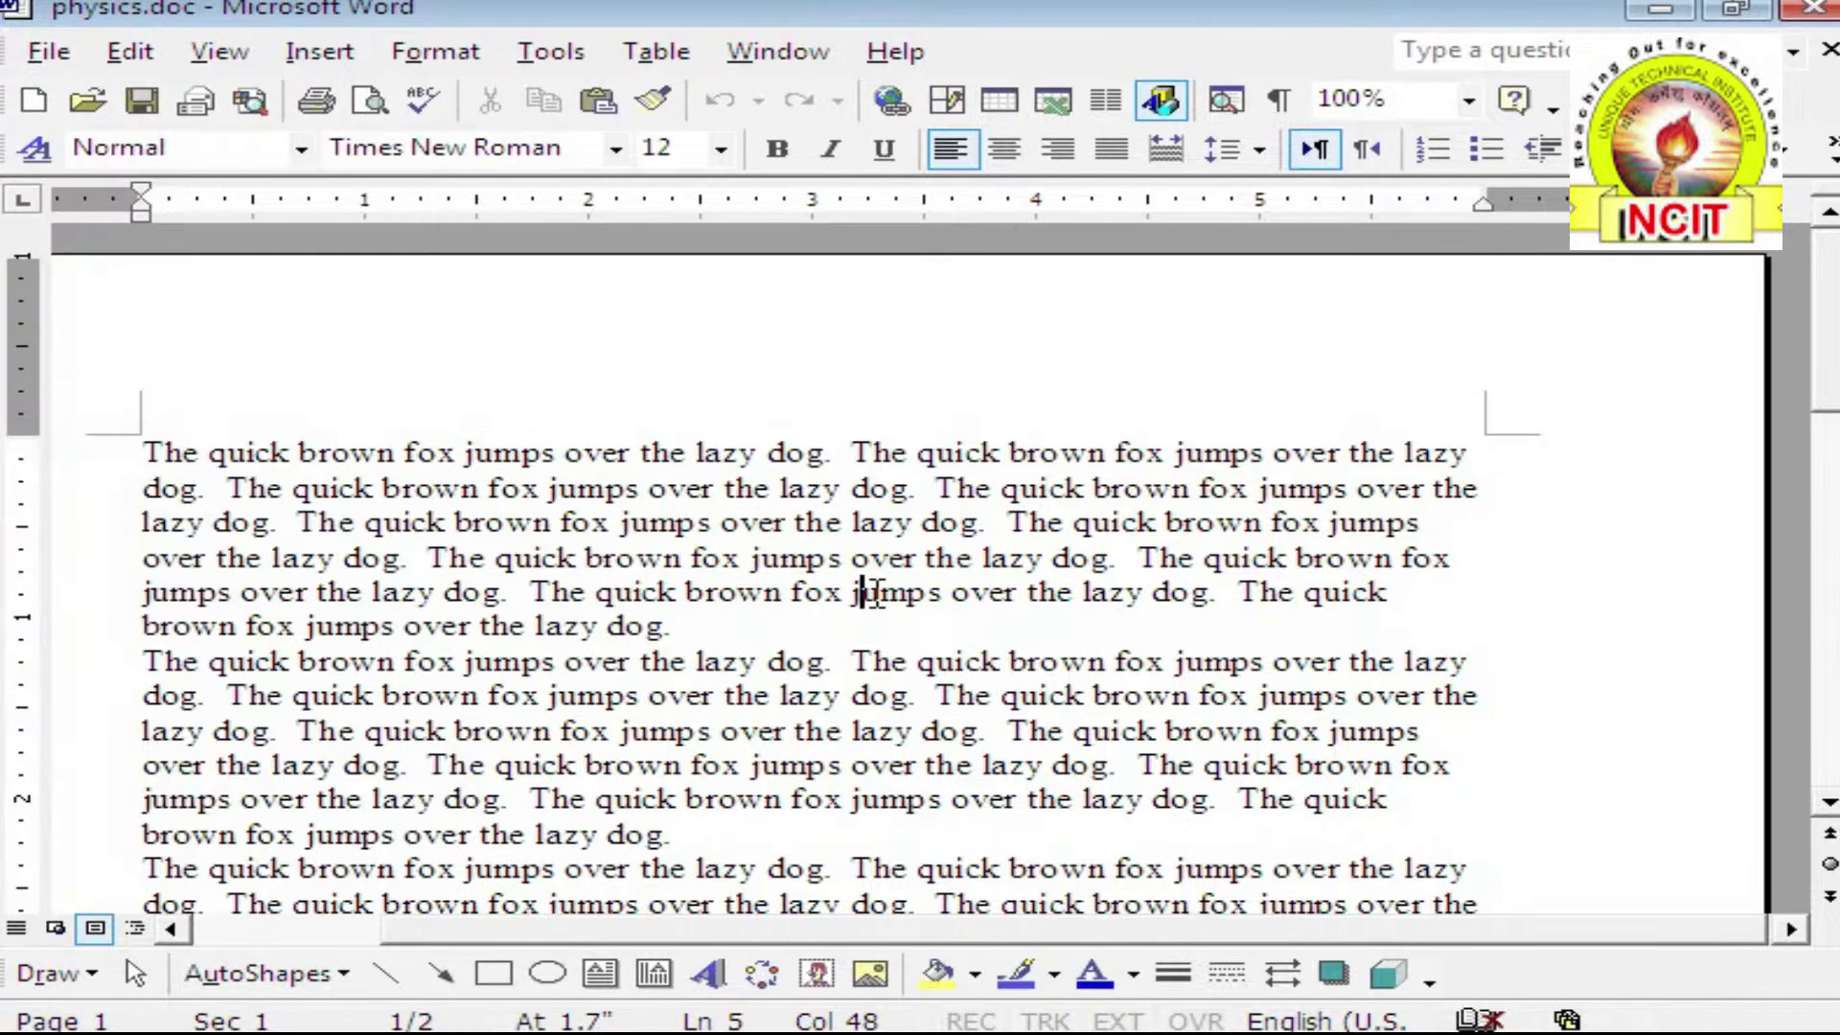
{"action": "left_click", "coordinate": [31, 50]}
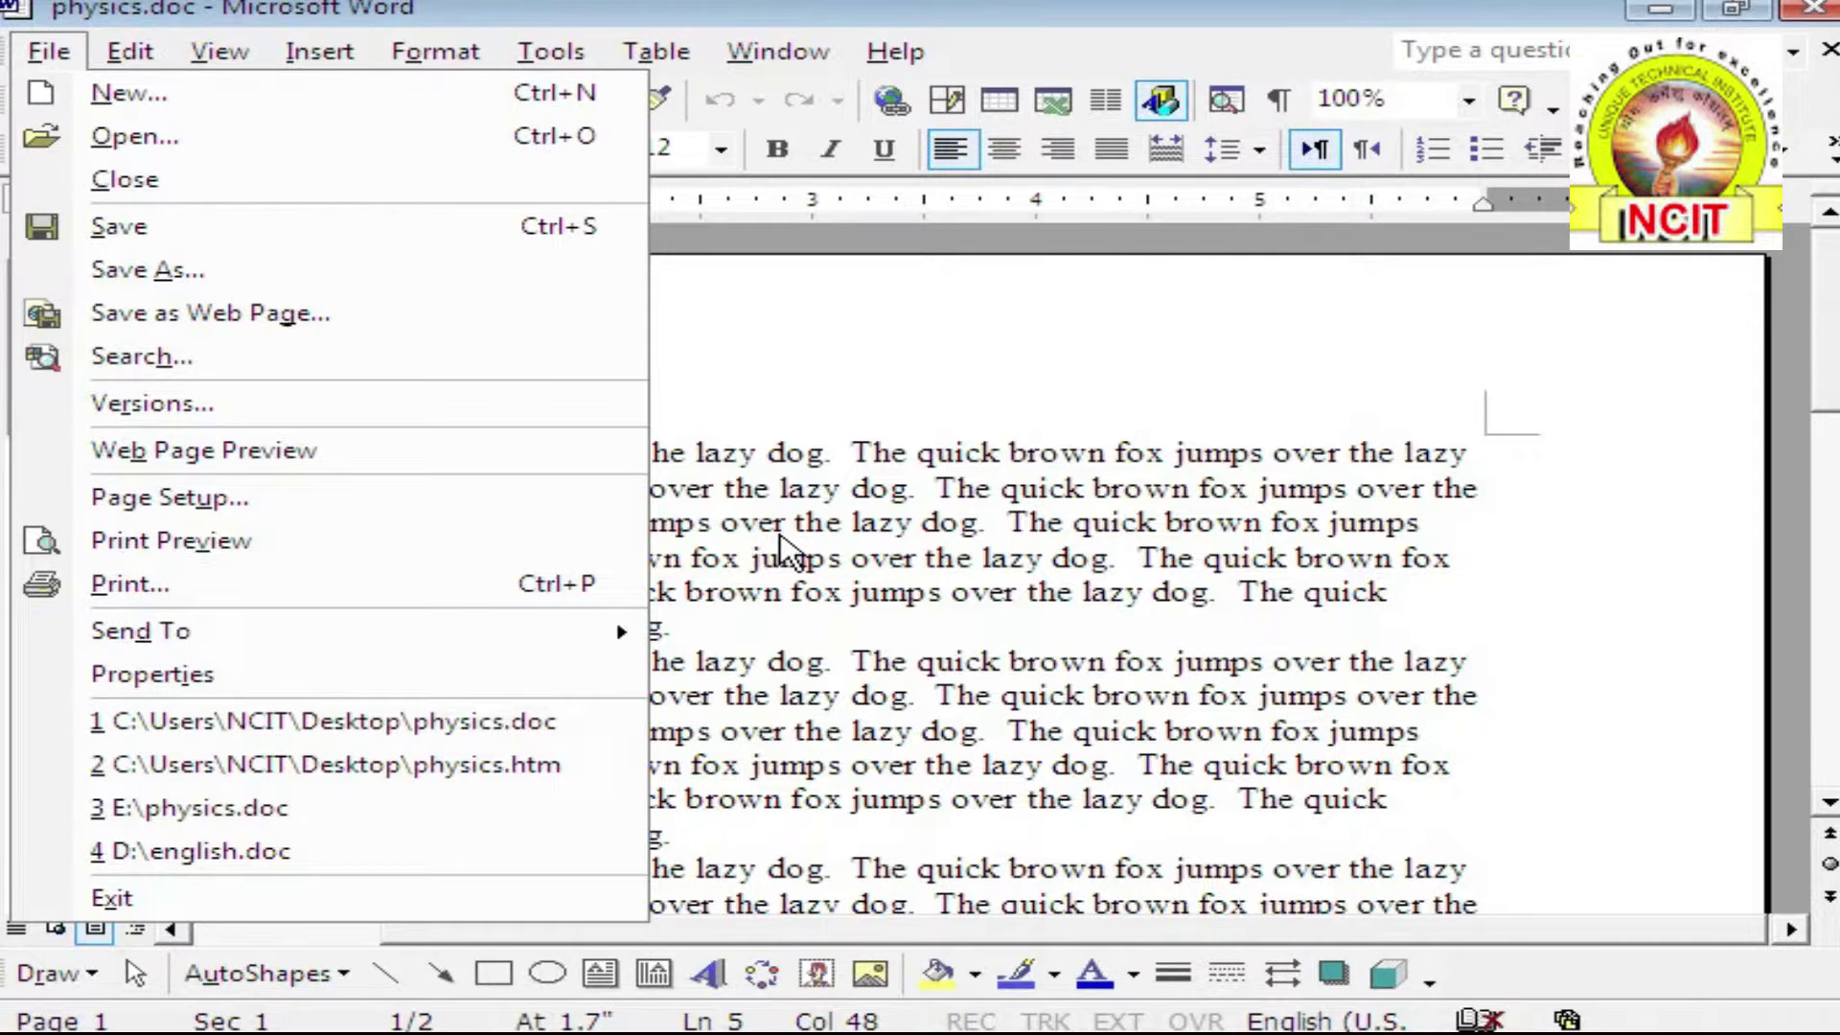
{"action": "left_click", "coordinate": [1030, 777]}
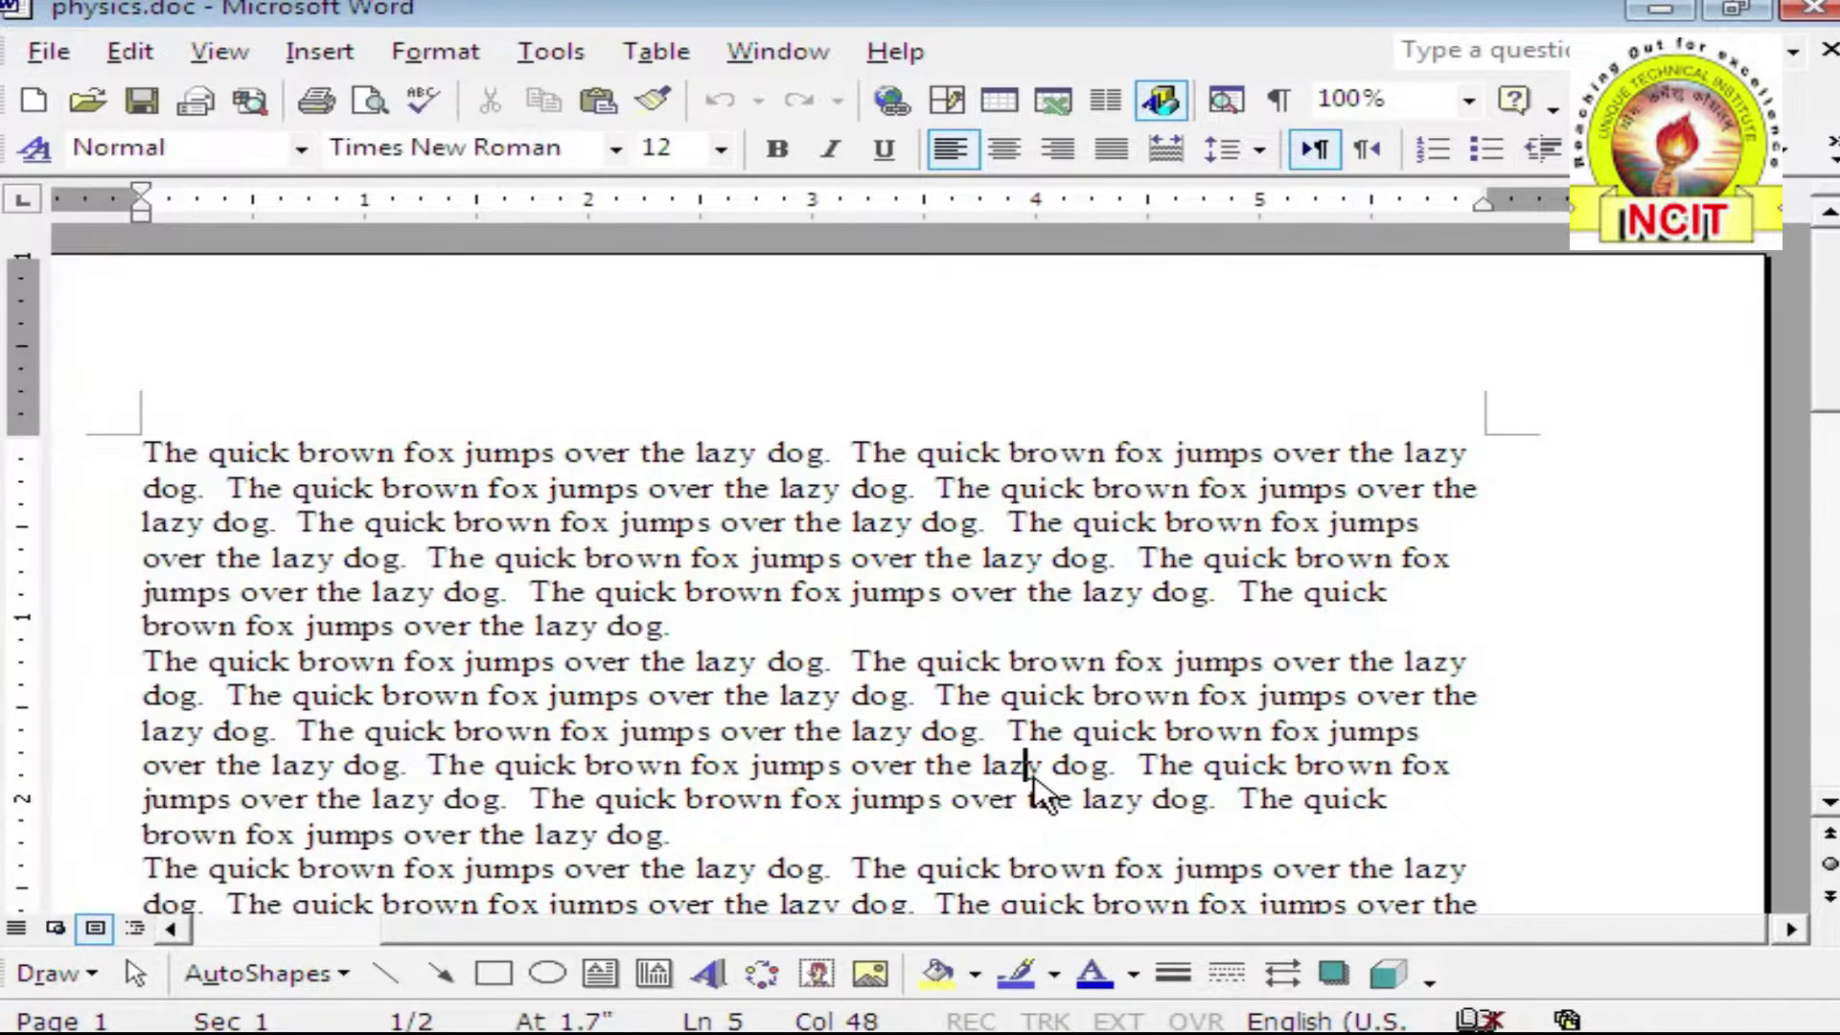
{"action": "left_click", "coordinate": [1027, 766]}
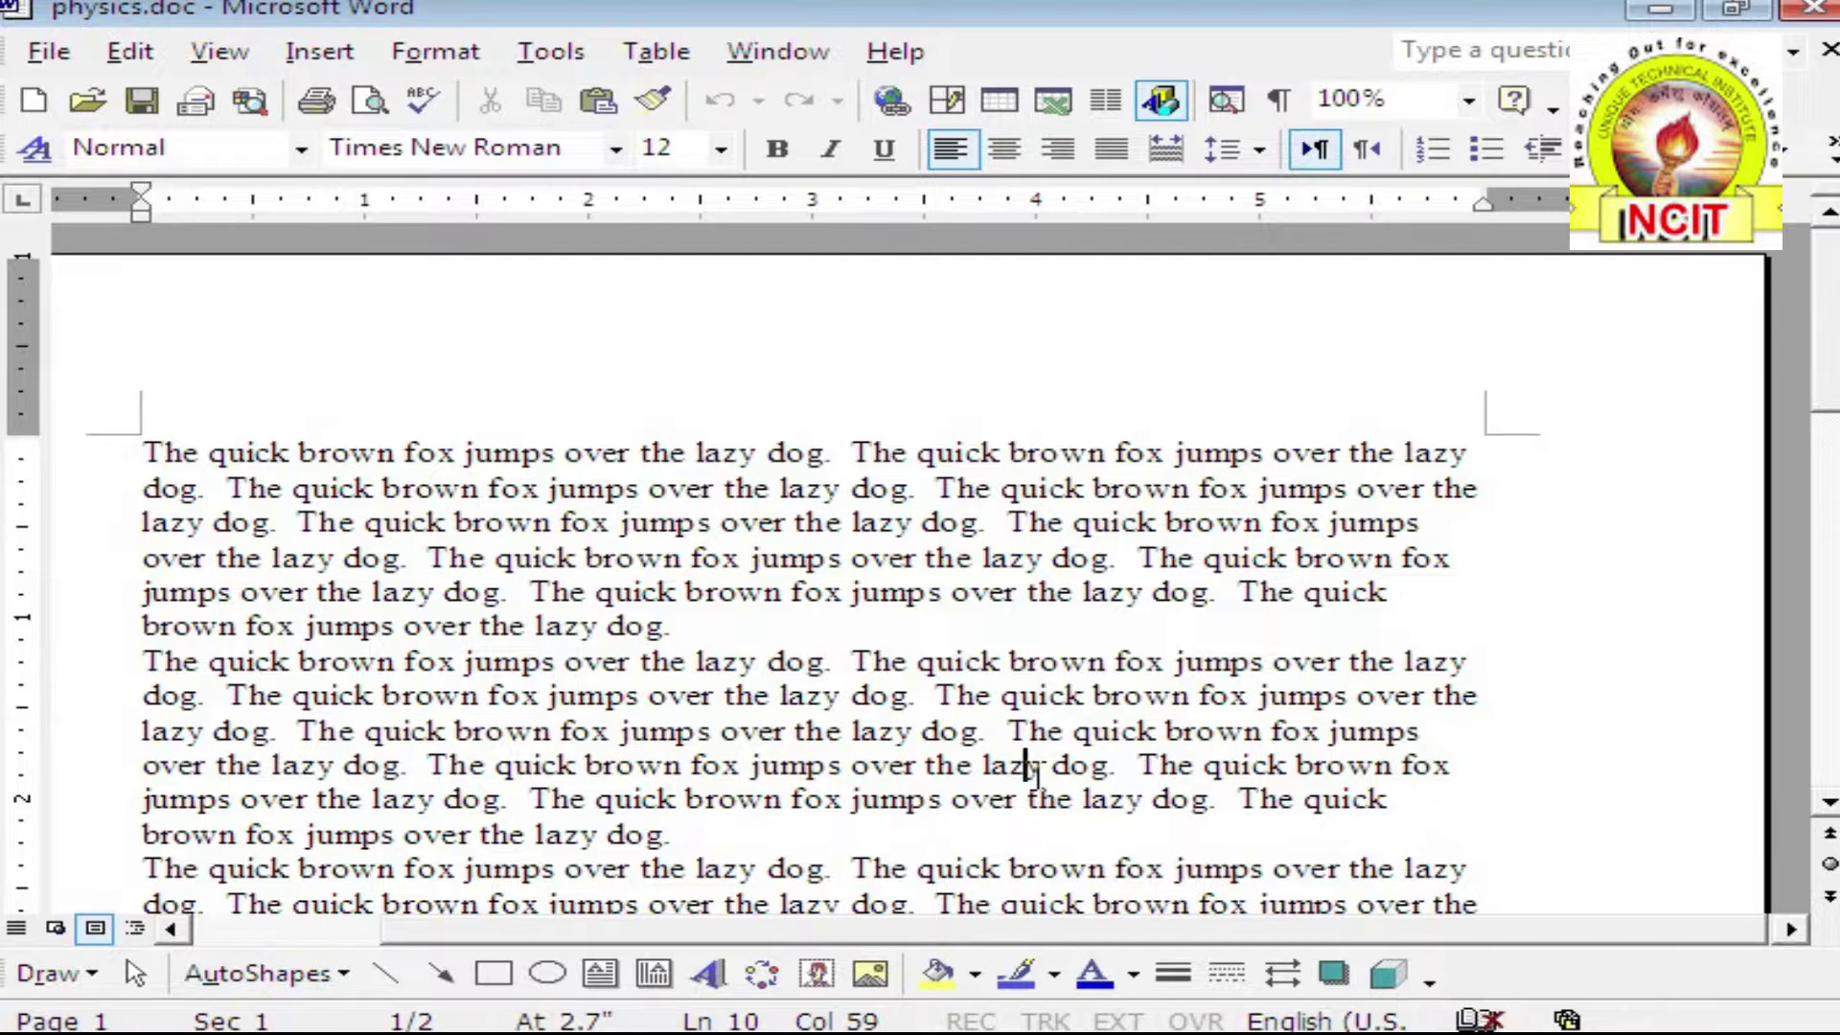
{"action": "left_click", "coordinate": [48, 53]}
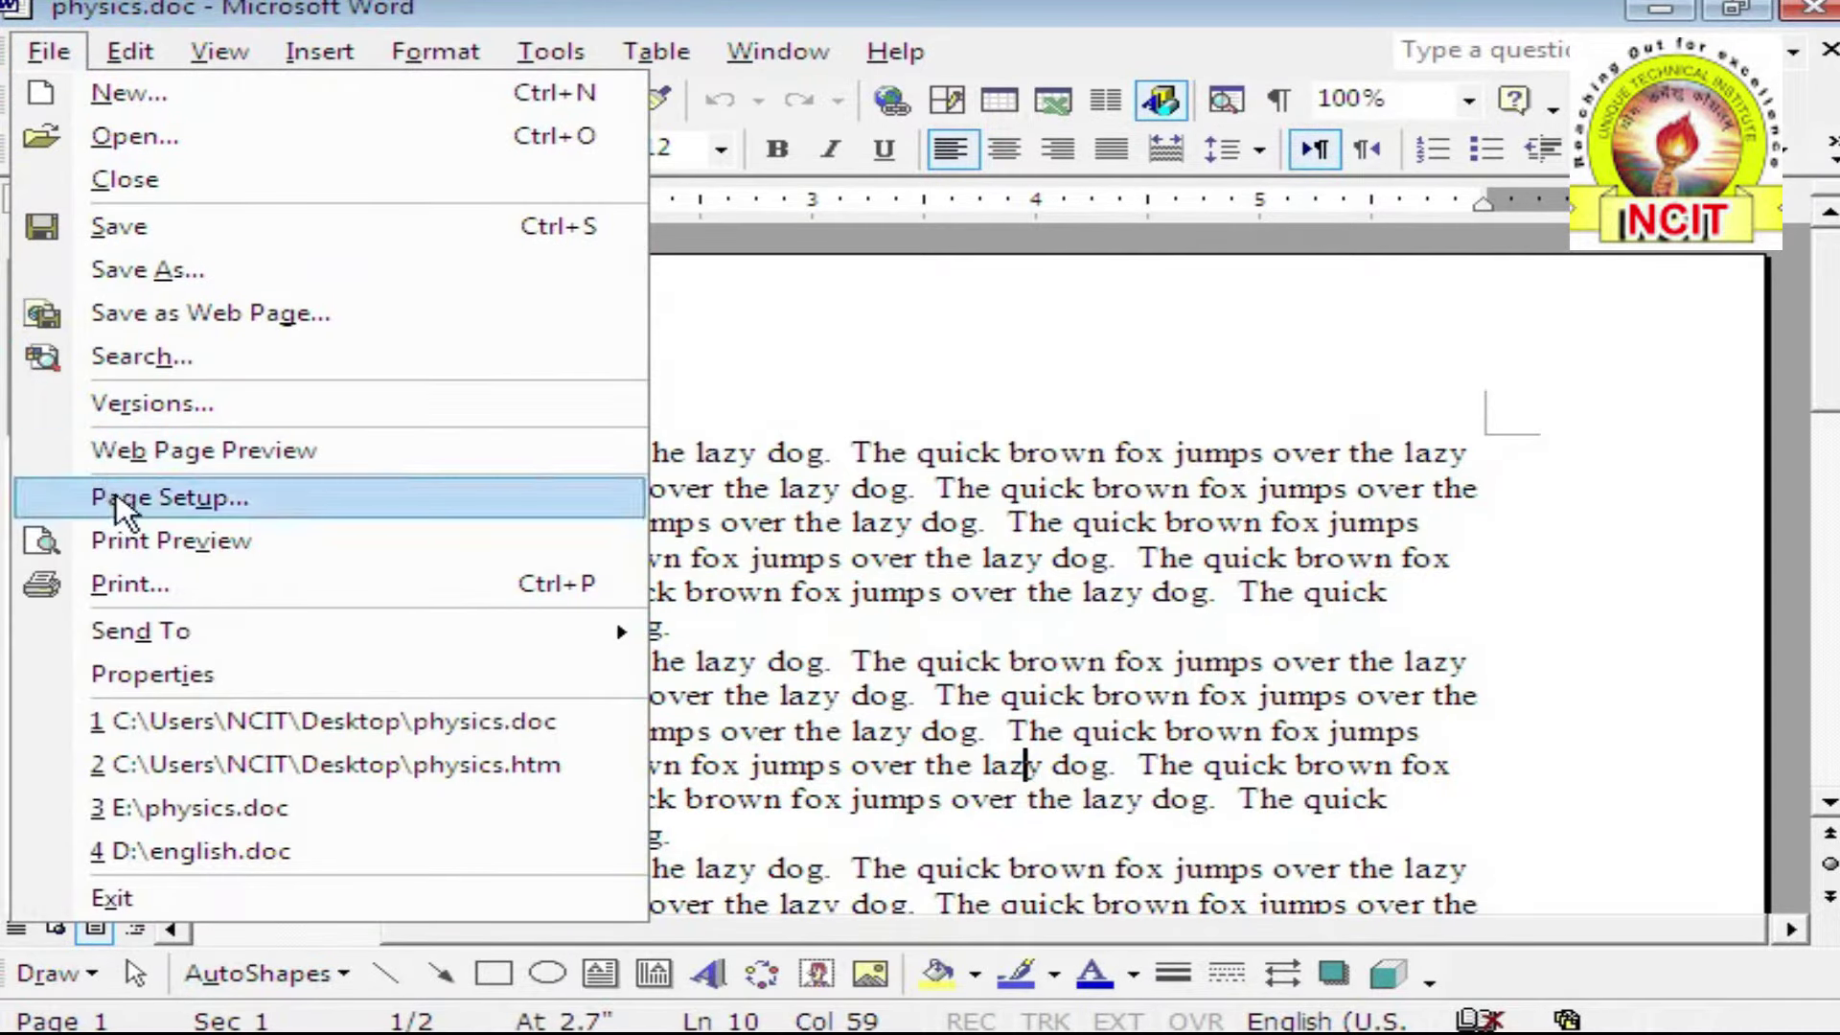
Bring up Page Setup, move the dialog up and right, and show its Paper settings
{"action": "left_click", "coordinate": [255, 508]}
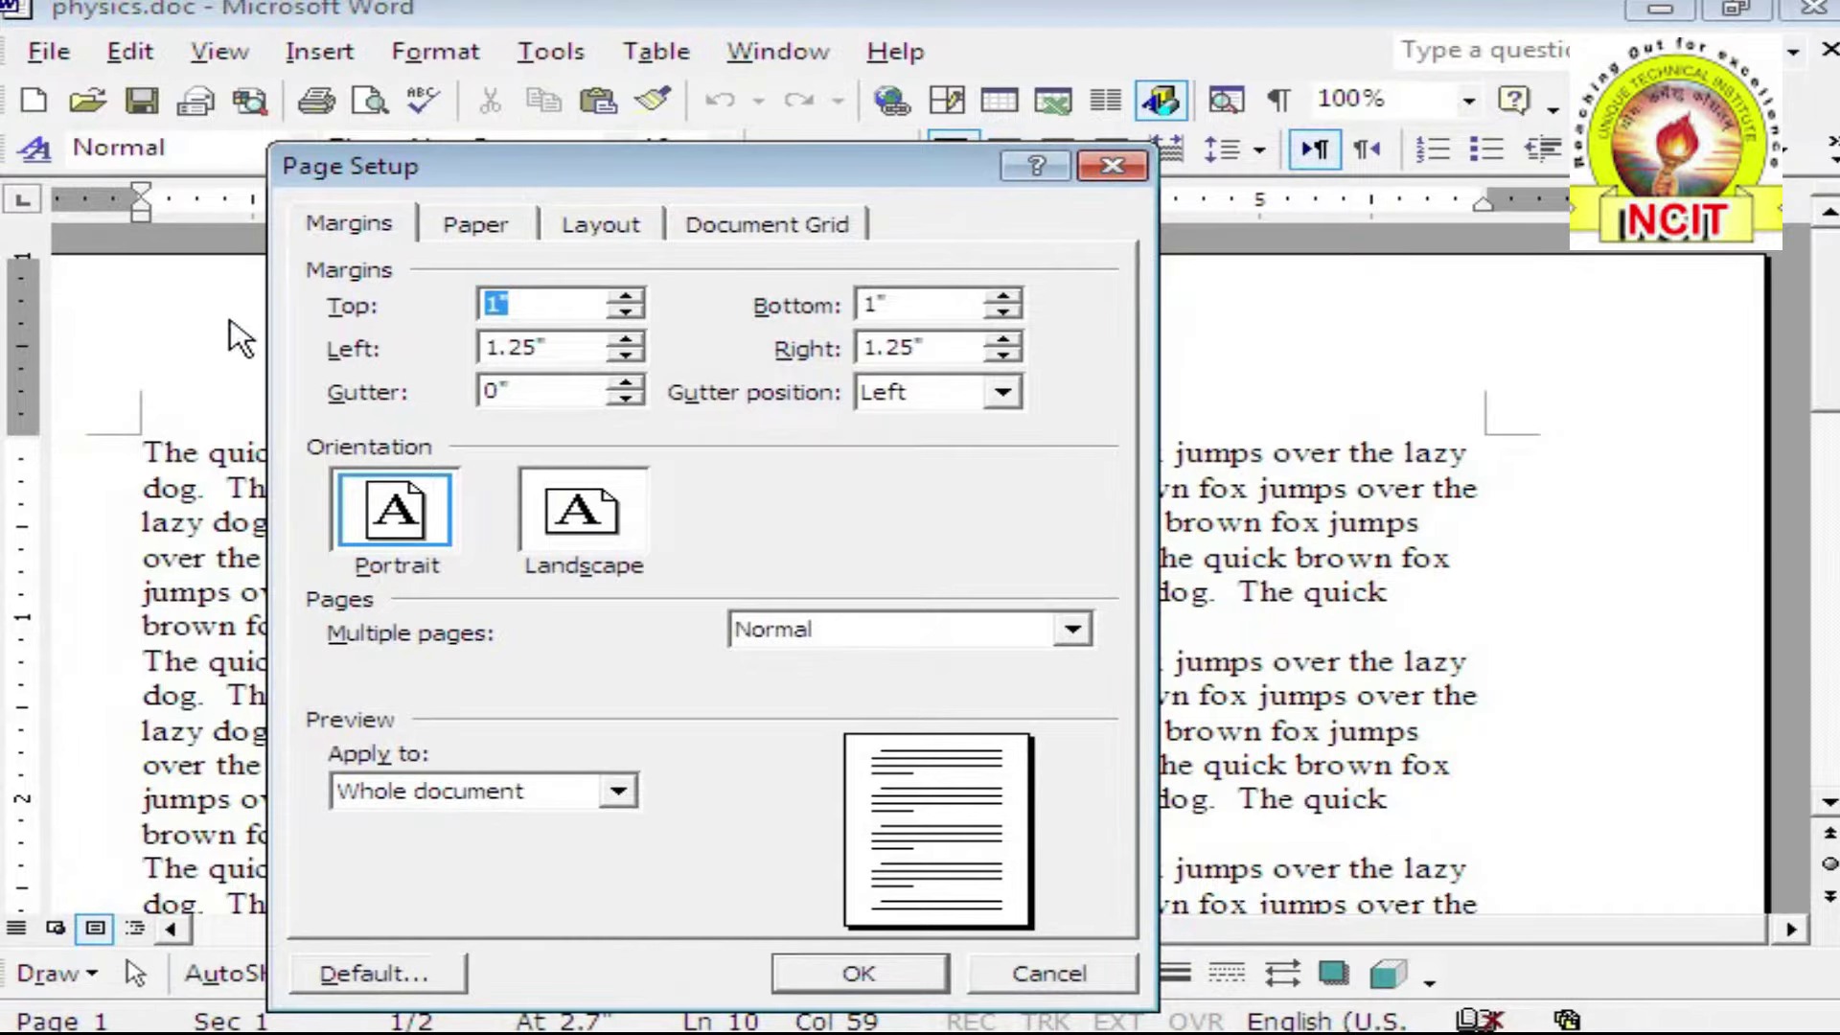
{"action": "left_click_drag", "start_coordinate": [469, 158], "coordinate": [552, 84]}
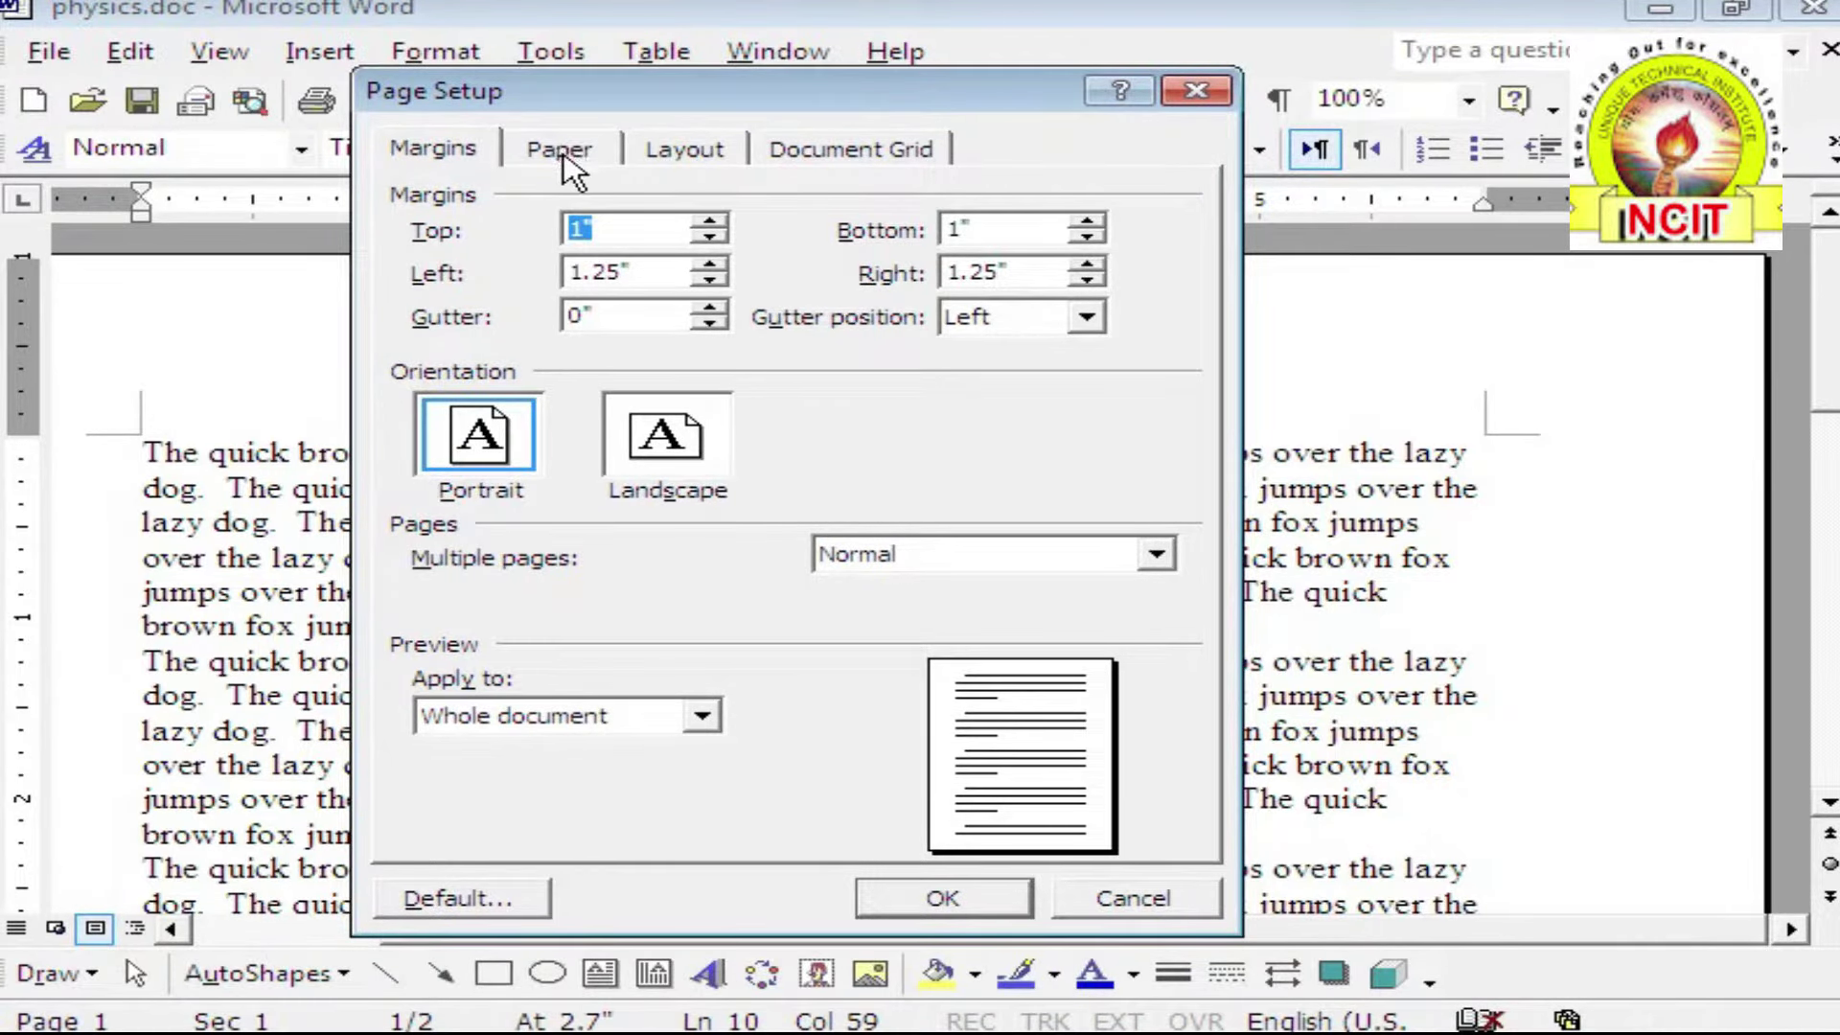
{"action": "left_click", "coordinate": [560, 150]}
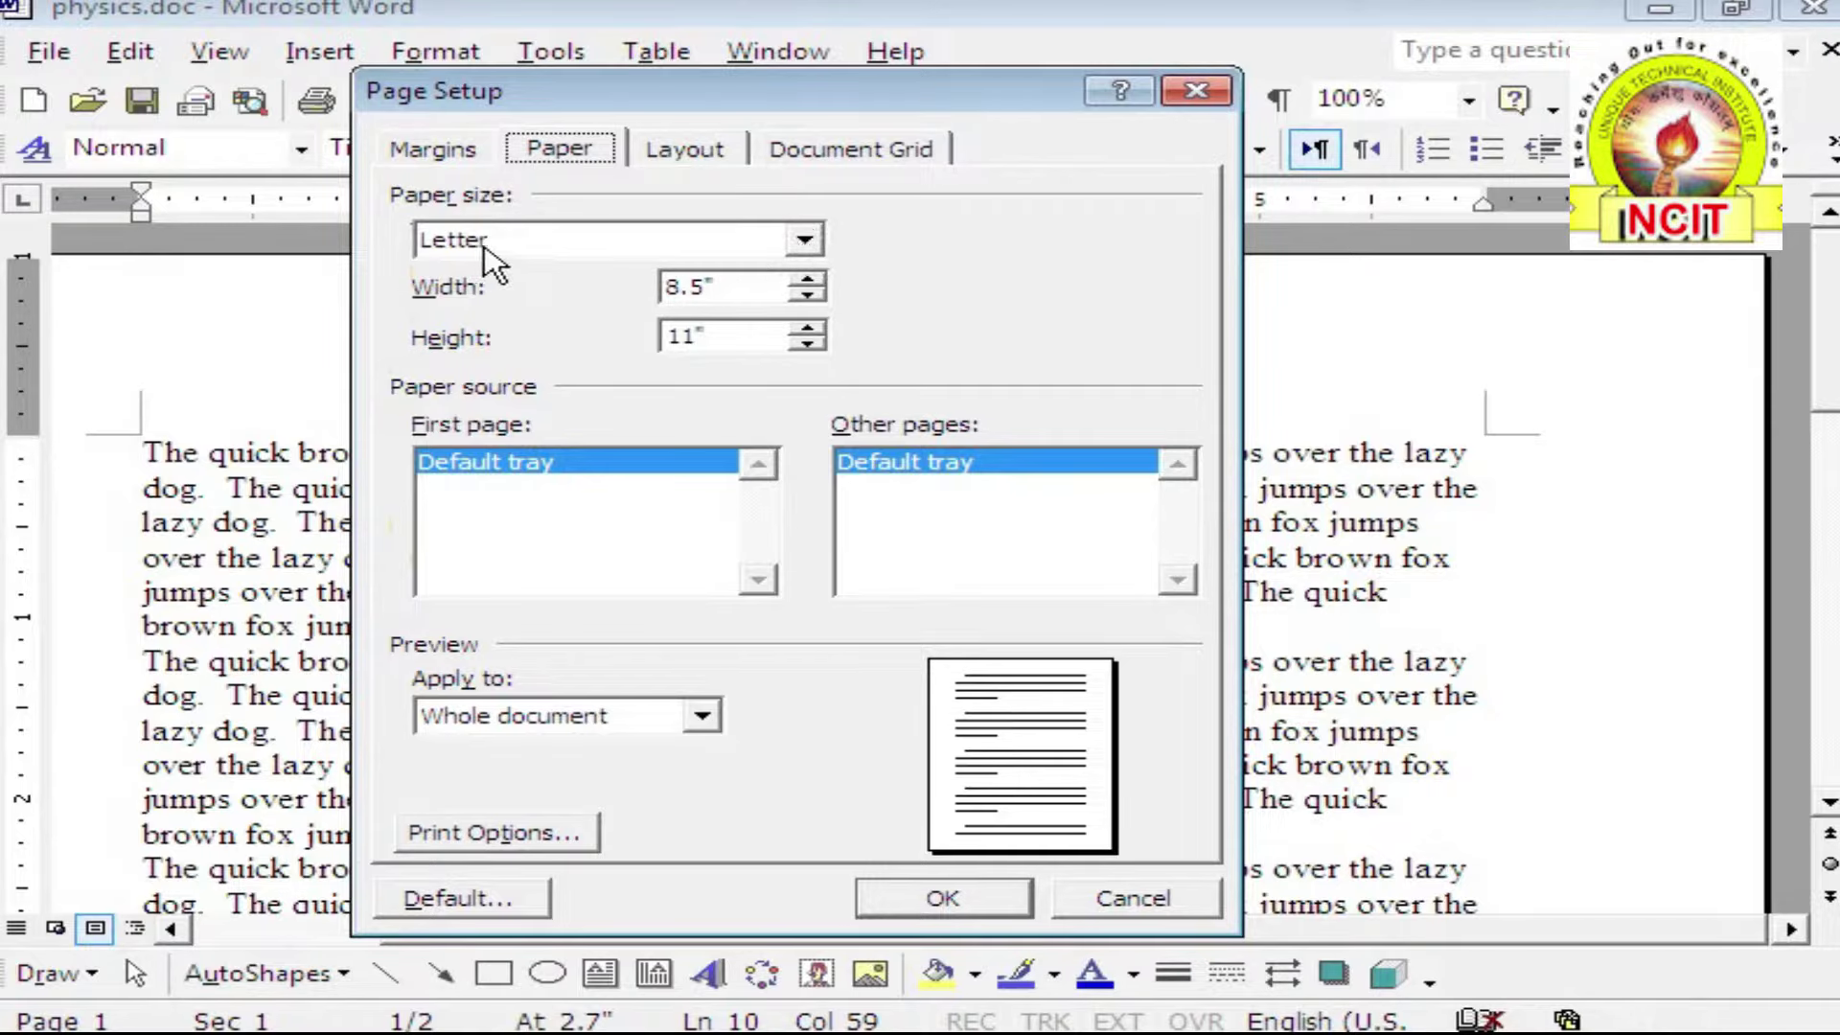
Browse the Paper size list, leaving Letter 8.5" × 11" selected
{"action": "left_click", "coordinate": [807, 241]}
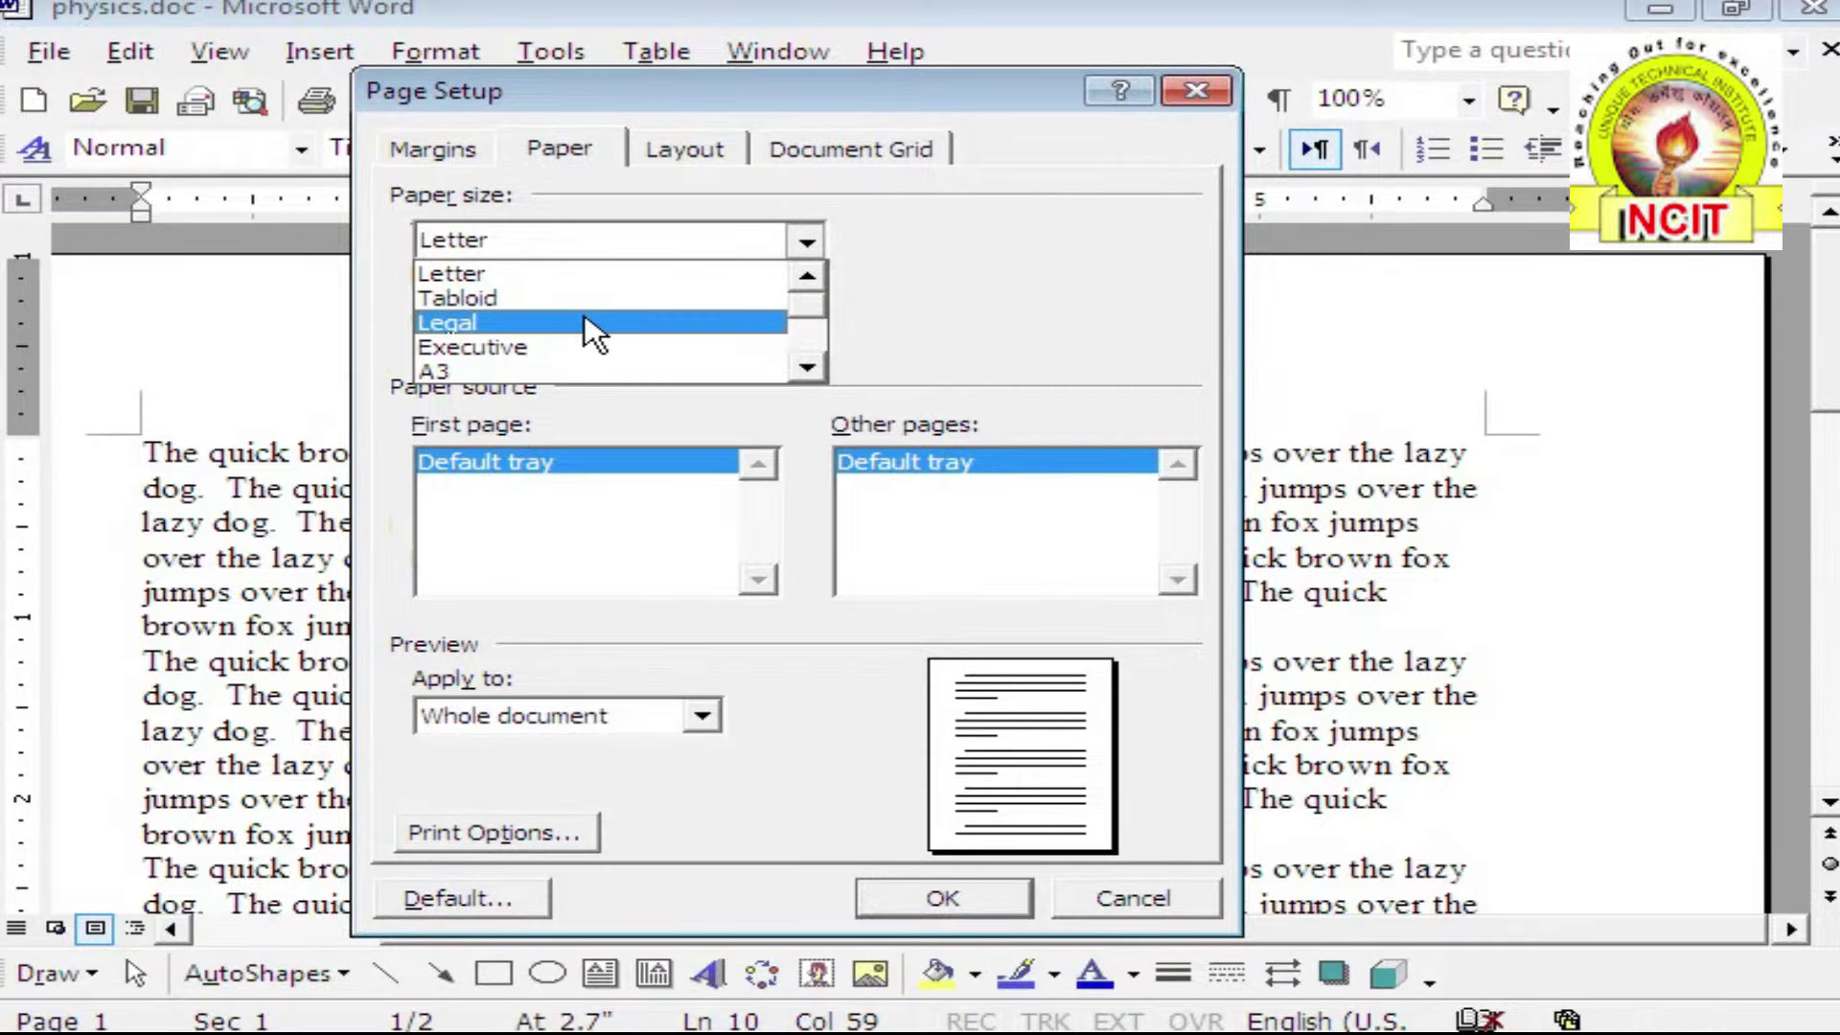
{"action": "left_click", "coordinate": [817, 370]}
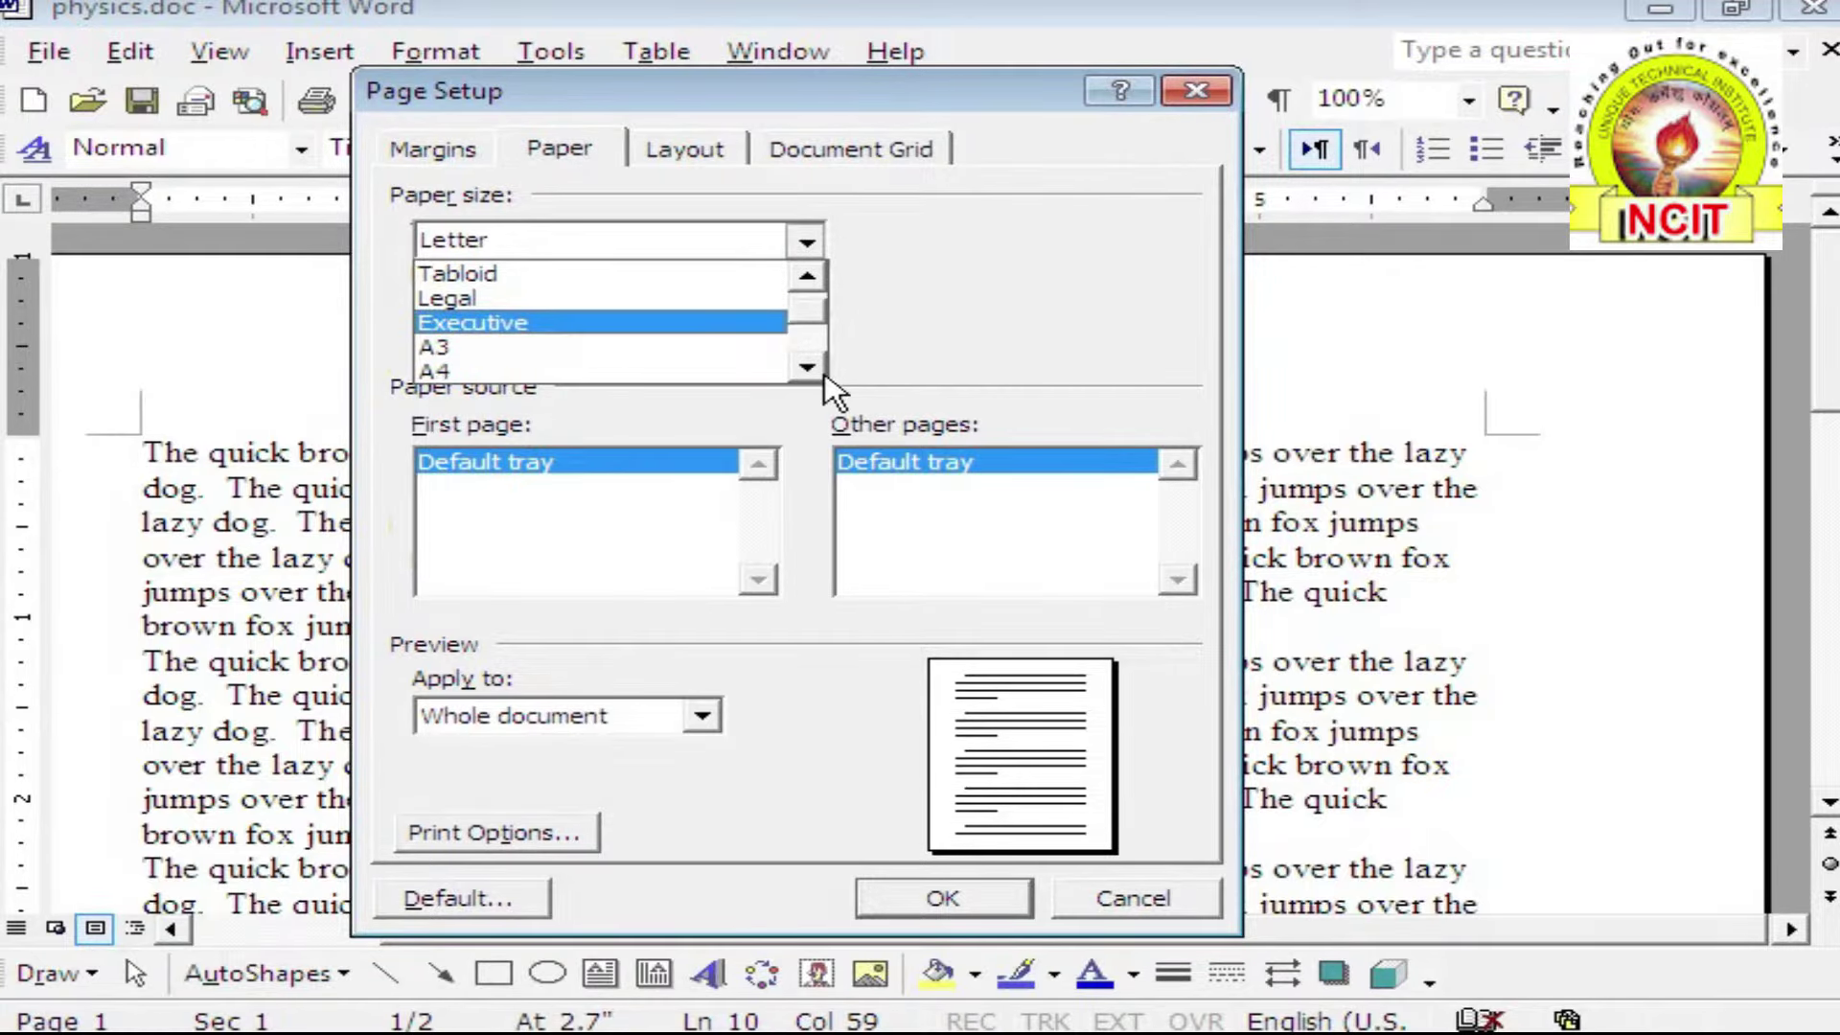
{"action": "left_click", "coordinate": [816, 370]}
{"action": "left_click", "coordinate": [817, 370]}
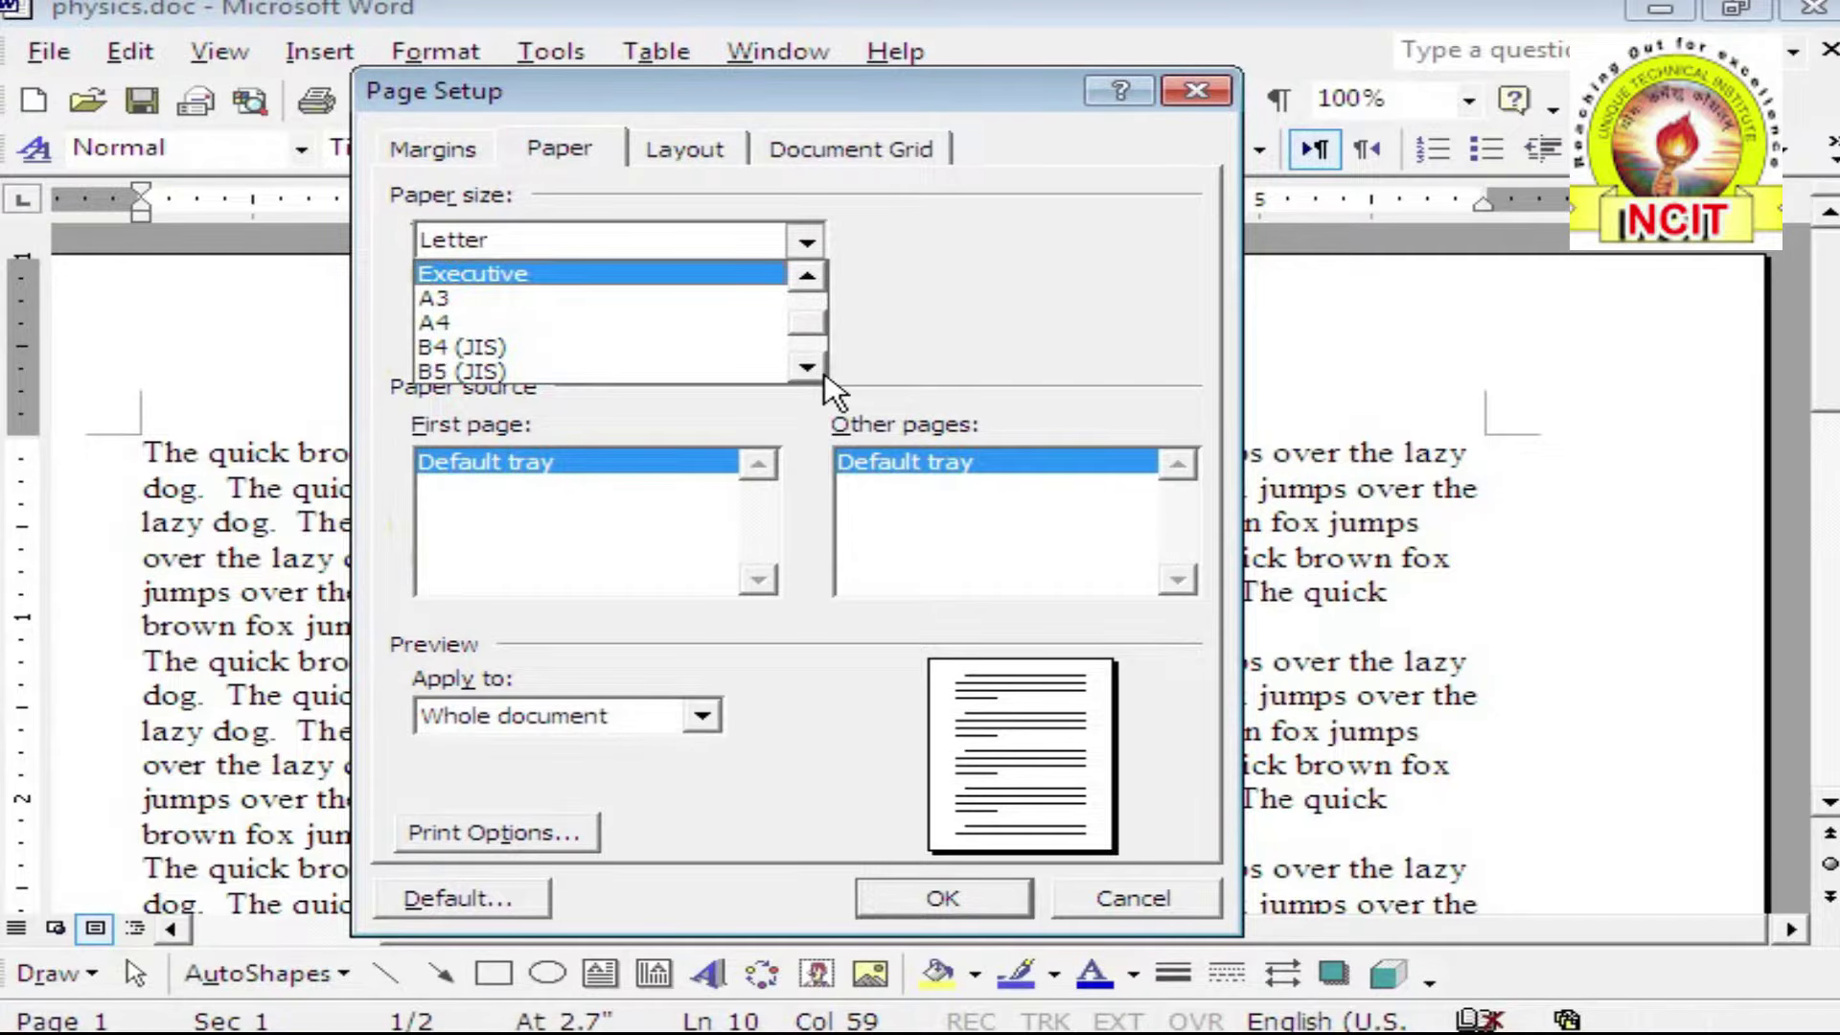
{"action": "left_click", "coordinate": [816, 369]}
{"action": "left_click", "coordinate": [817, 370]}
{"action": "left_click", "coordinate": [816, 370]}
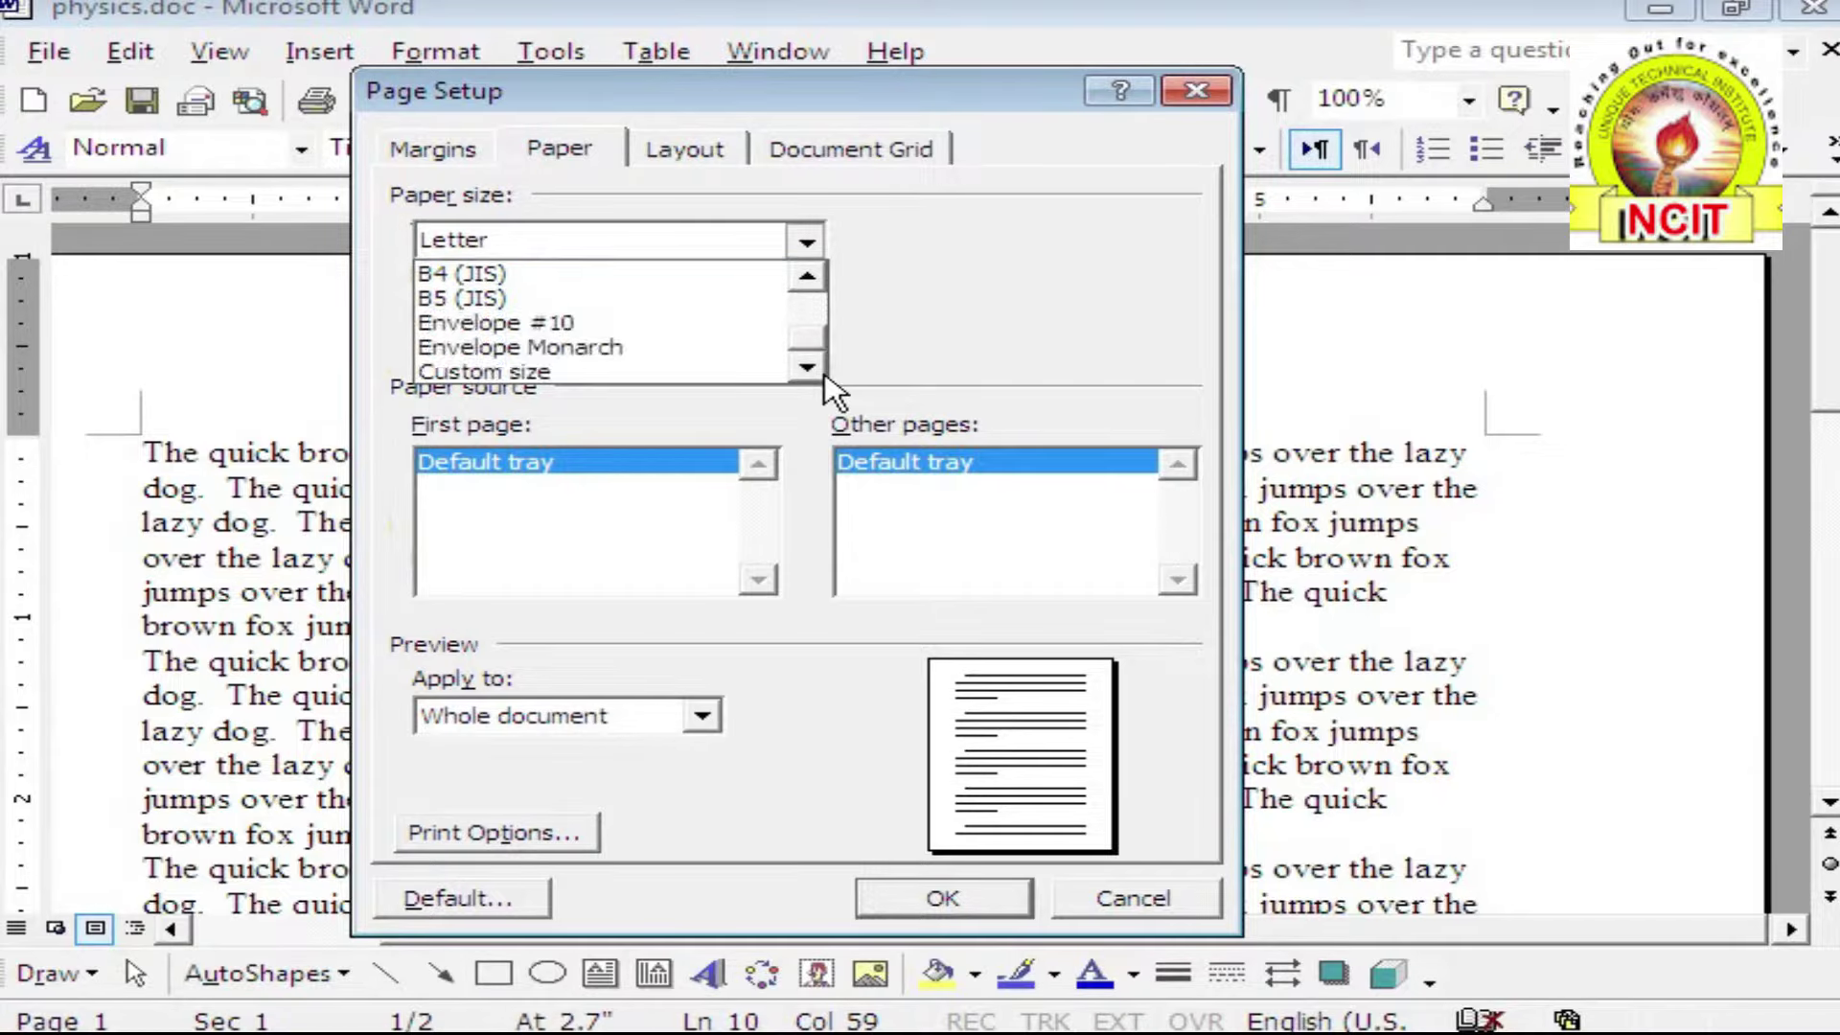
{"action": "left_click", "coordinate": [815, 278]}
{"action": "left_click", "coordinate": [815, 278]}
{"action": "left_click", "coordinate": [815, 278]}
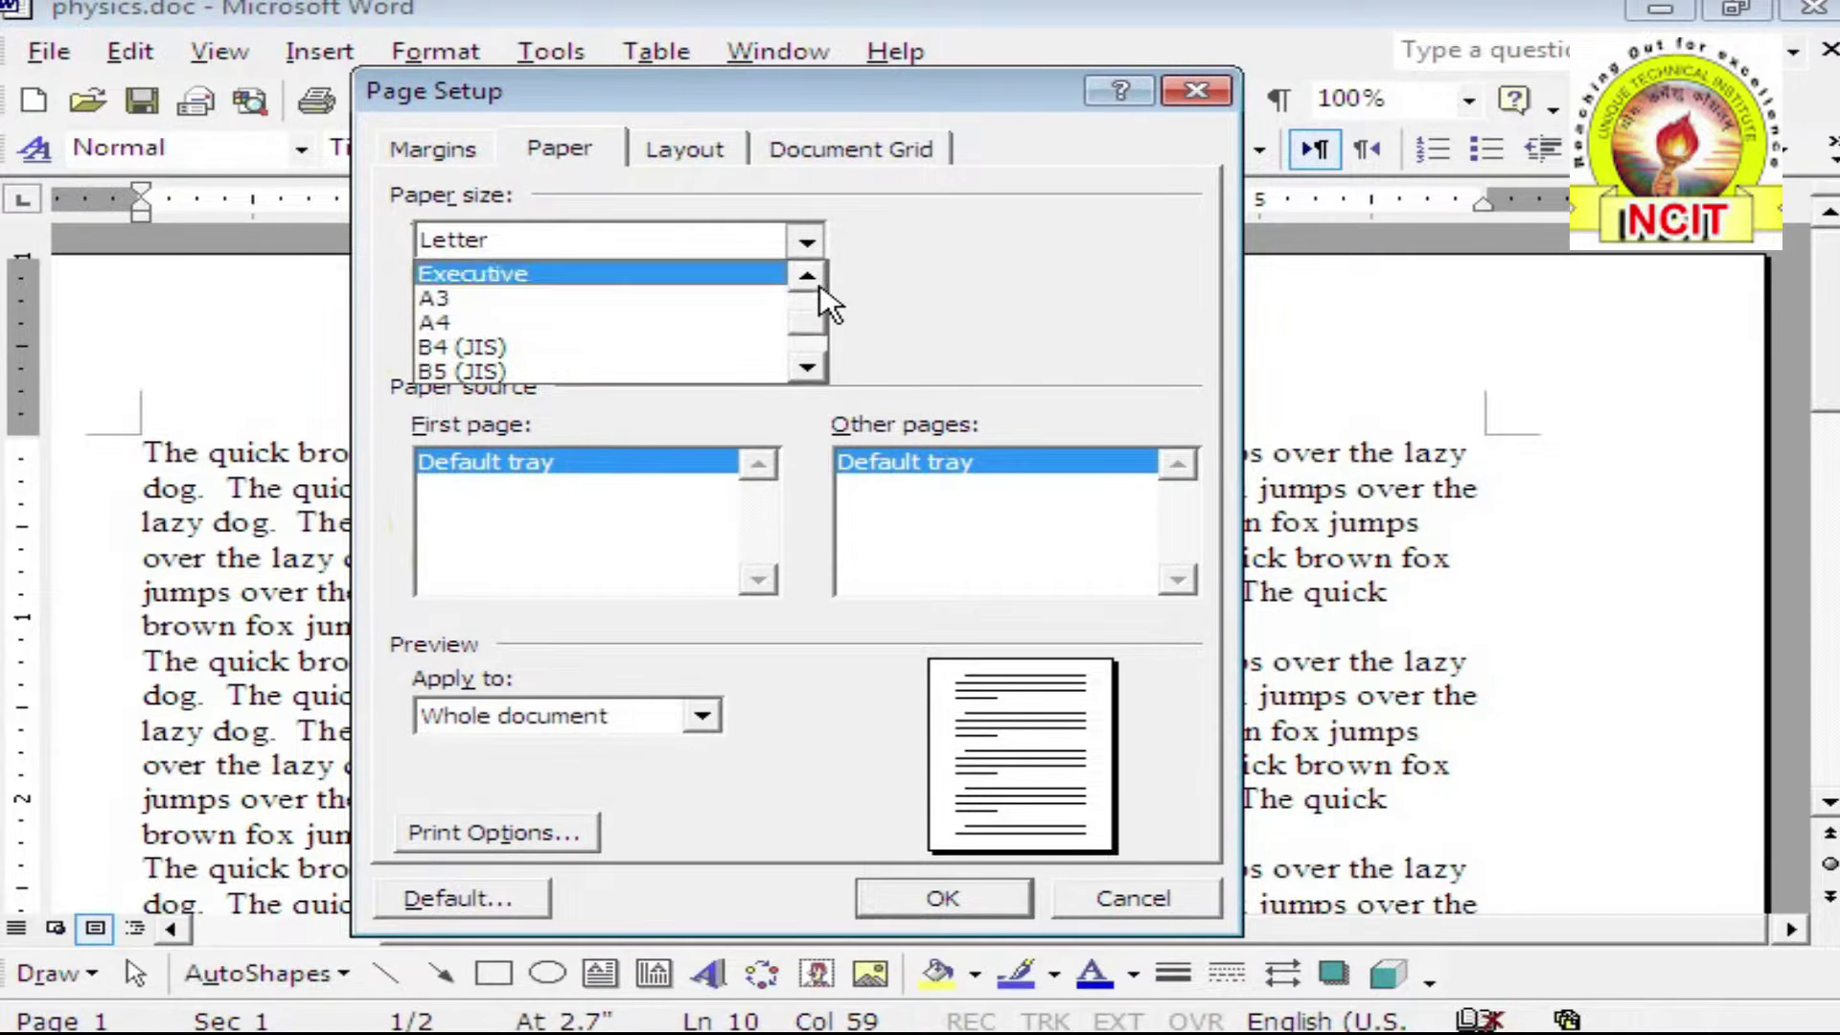
{"action": "left_click", "coordinate": [815, 278]}
{"action": "left_click", "coordinate": [814, 278]}
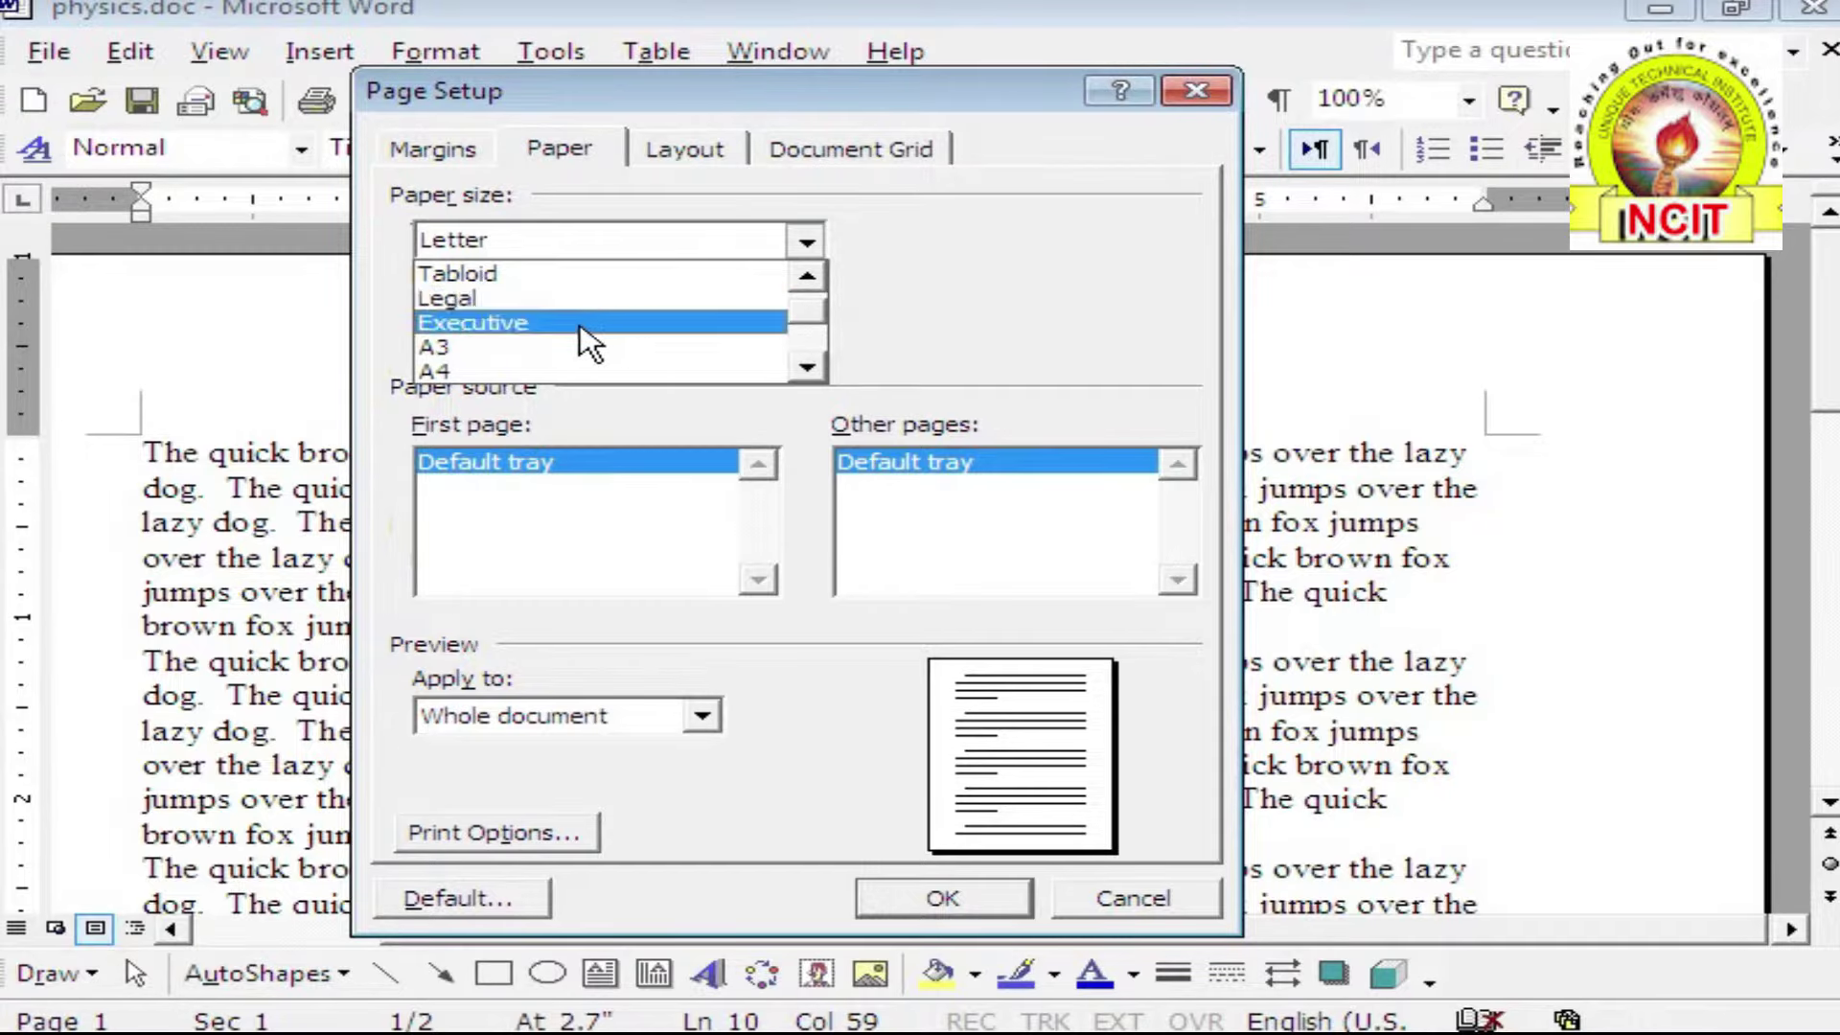
Try A4 as the paper size, then switch it back to Letter
{"action": "left_click", "coordinate": [470, 374]}
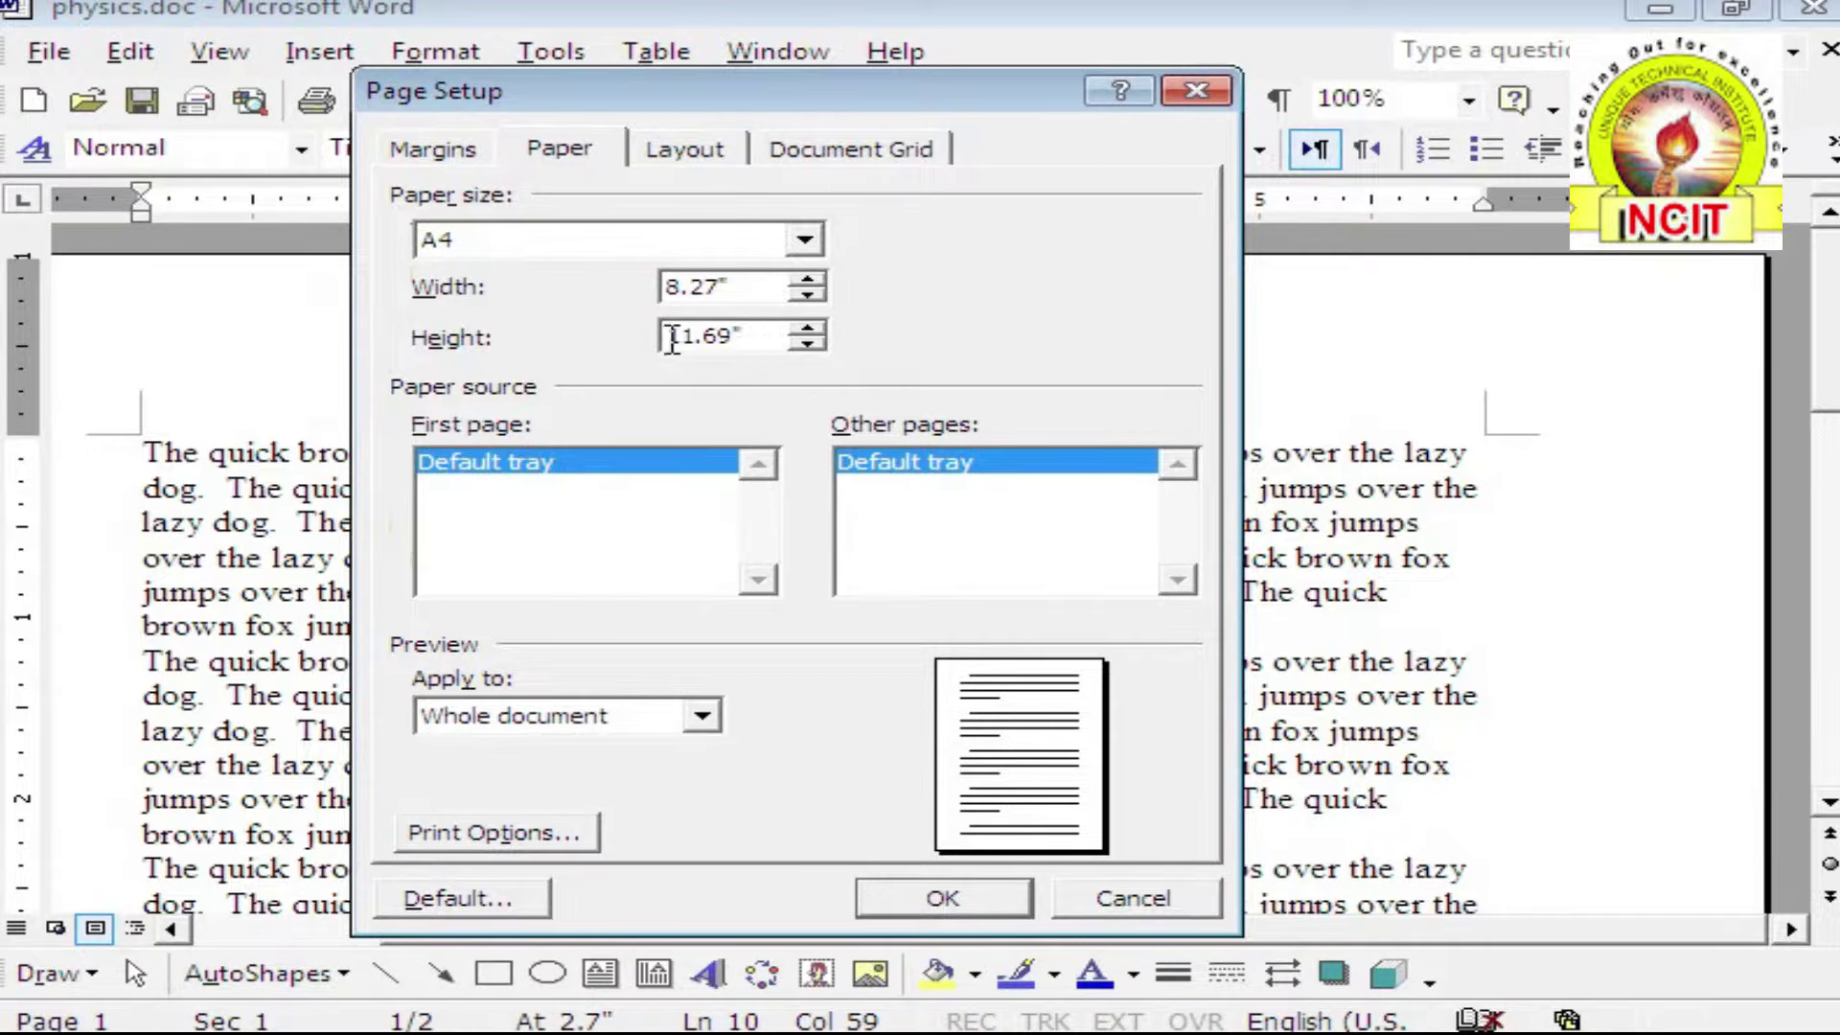
{"action": "left_click", "coordinate": [805, 241]}
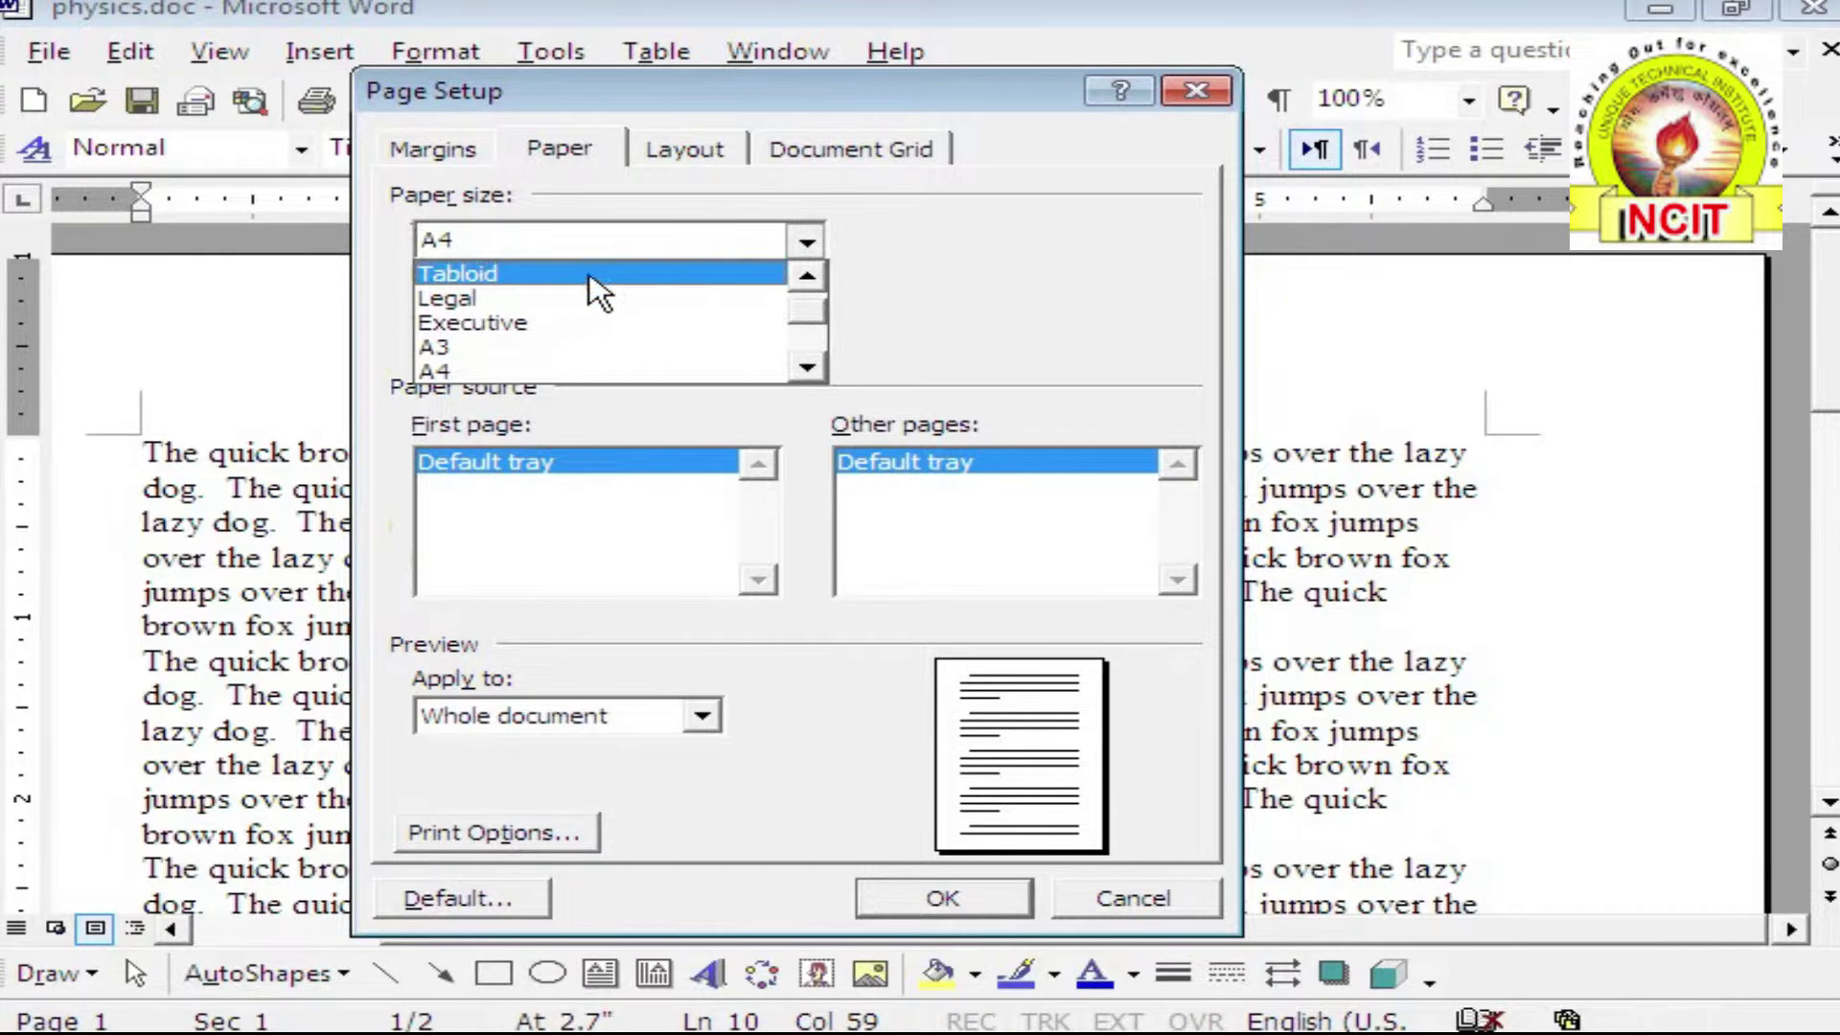
{"action": "left_click", "coordinate": [818, 286]}
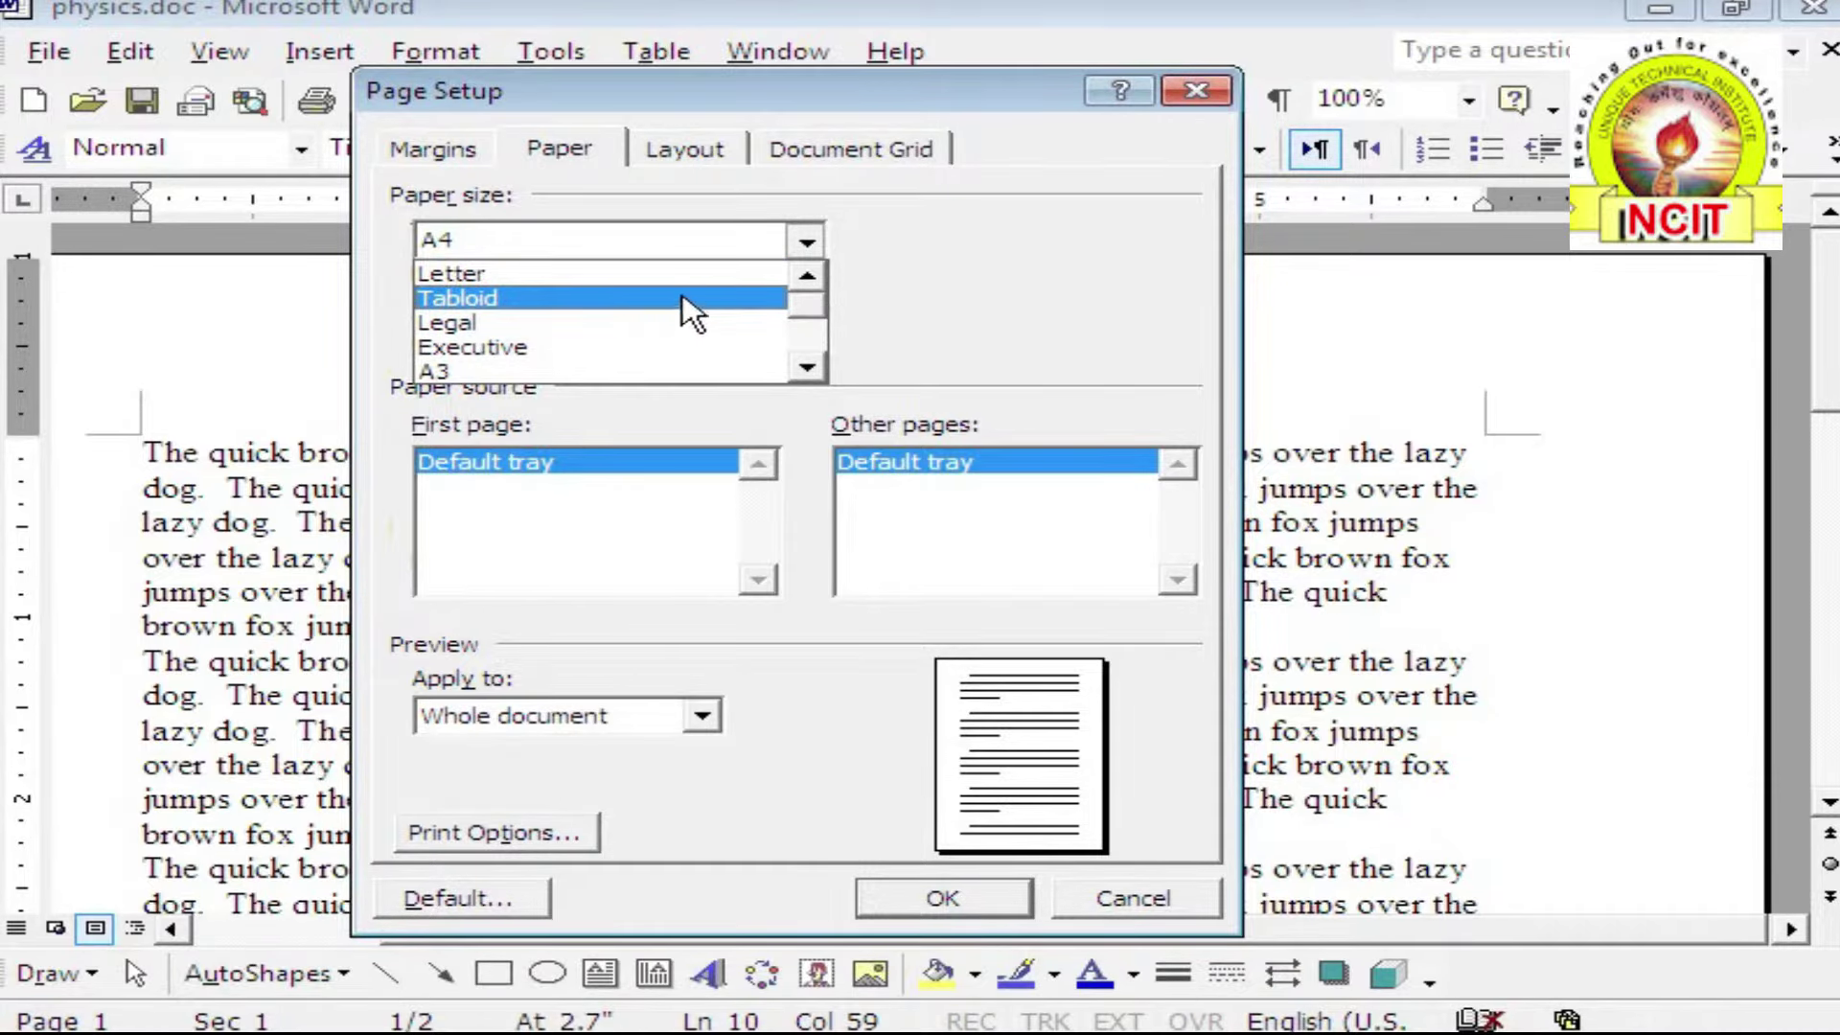
{"action": "left_click", "coordinate": [603, 272]}
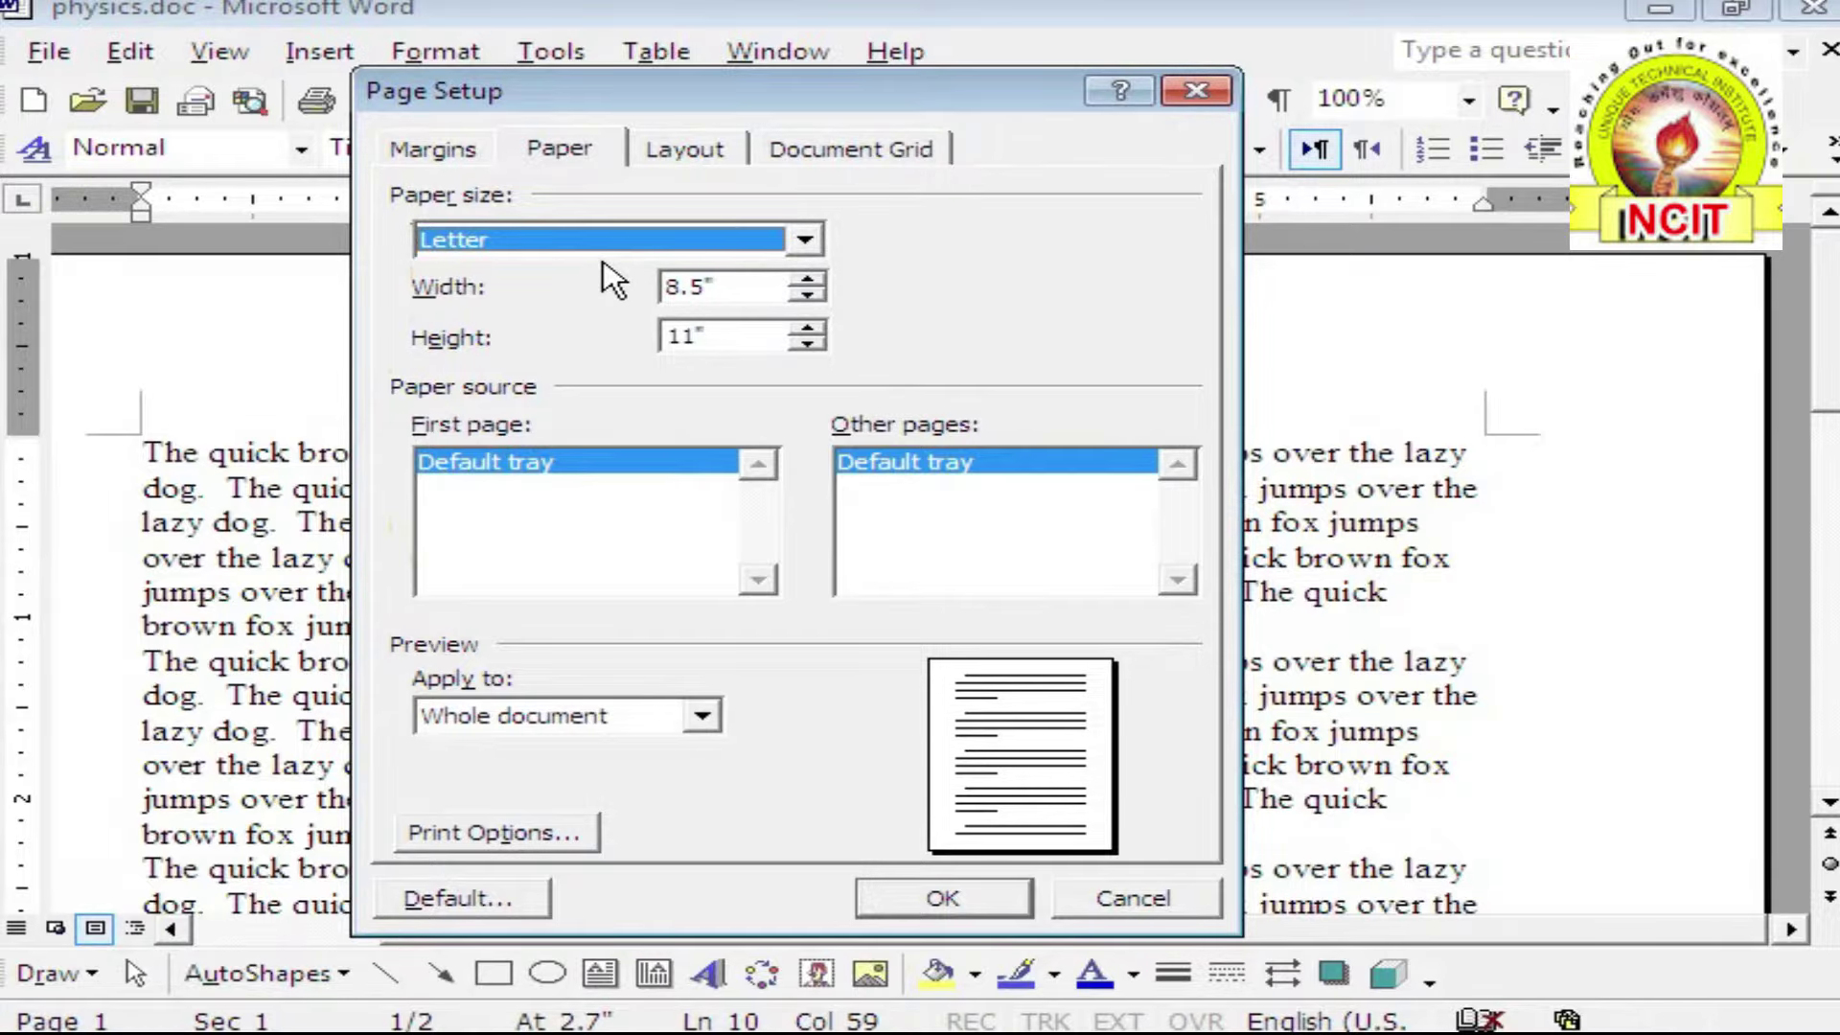
Set the paper width to 9" using the spinner arrows, then move into the Height field
{"action": "left_click", "coordinate": [754, 288]}
{"action": "left_click", "coordinate": [749, 339]}
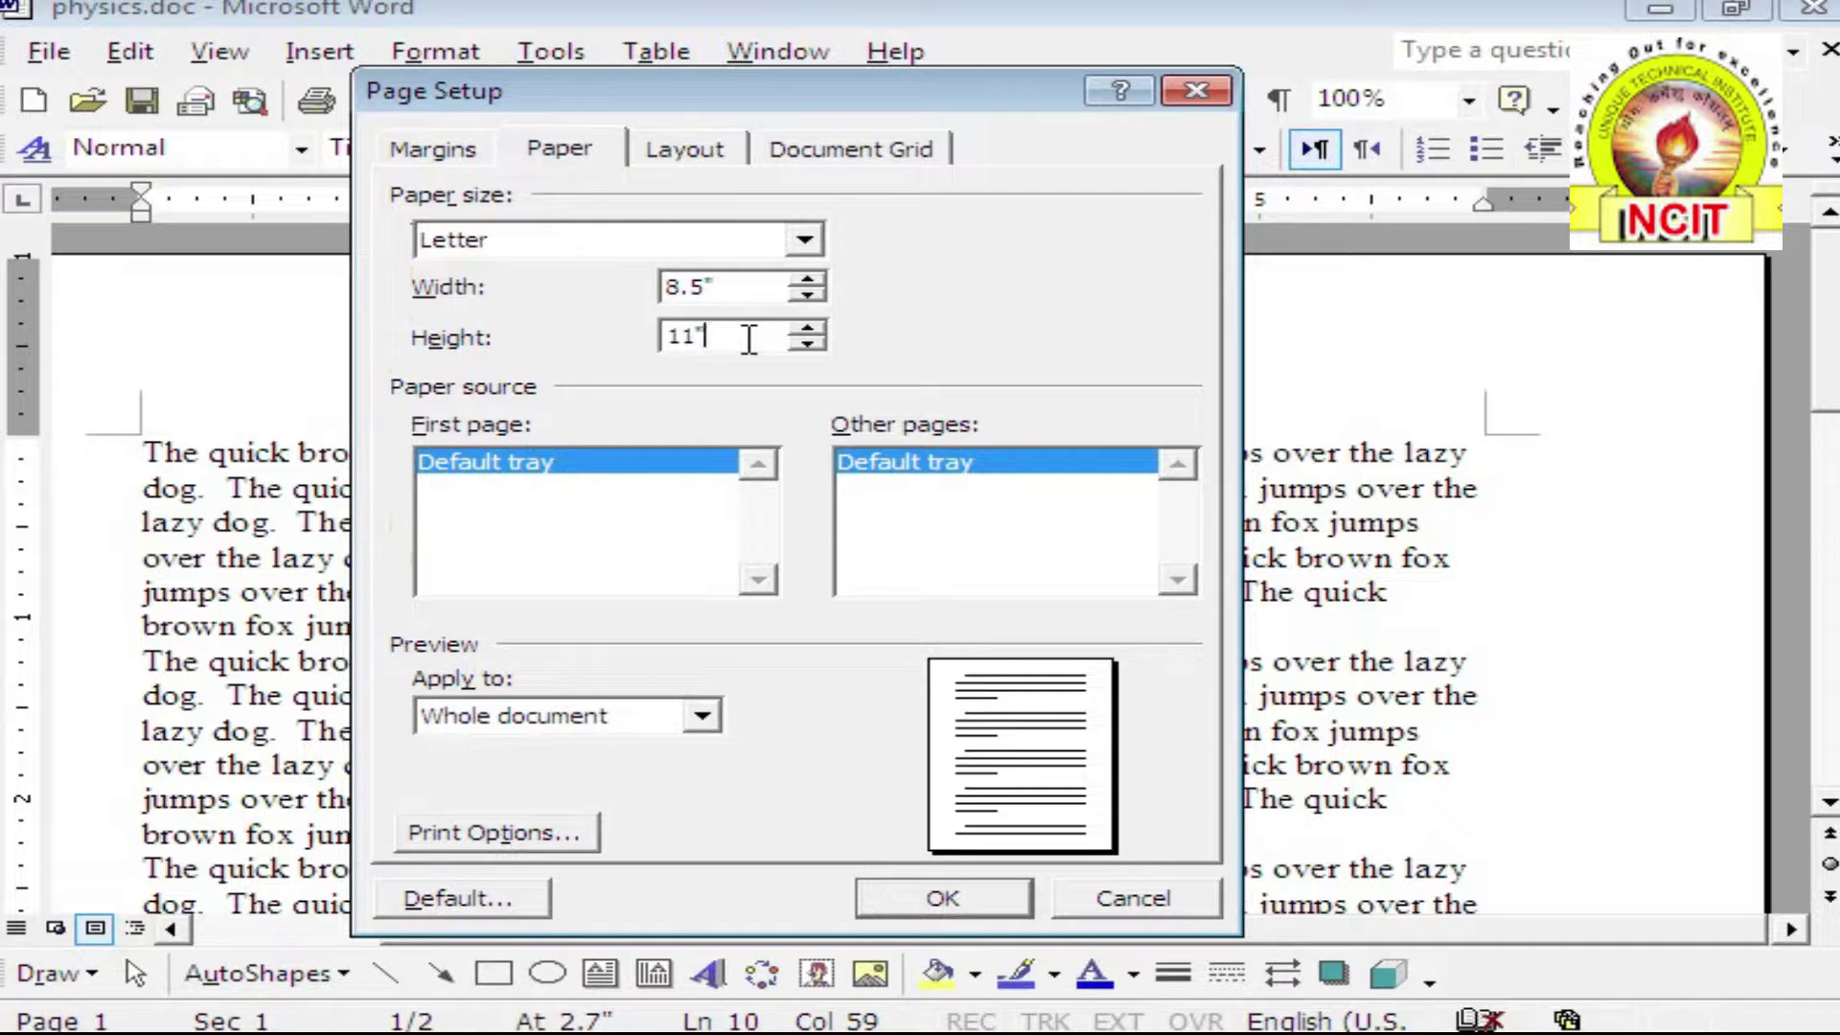
{"action": "left_click", "coordinate": [736, 286]}
{"action": "left_click", "coordinate": [810, 279]}
{"action": "left_click", "coordinate": [810, 279]}
{"action": "left_click", "coordinate": [809, 280]}
{"action": "left_click", "coordinate": [810, 280]}
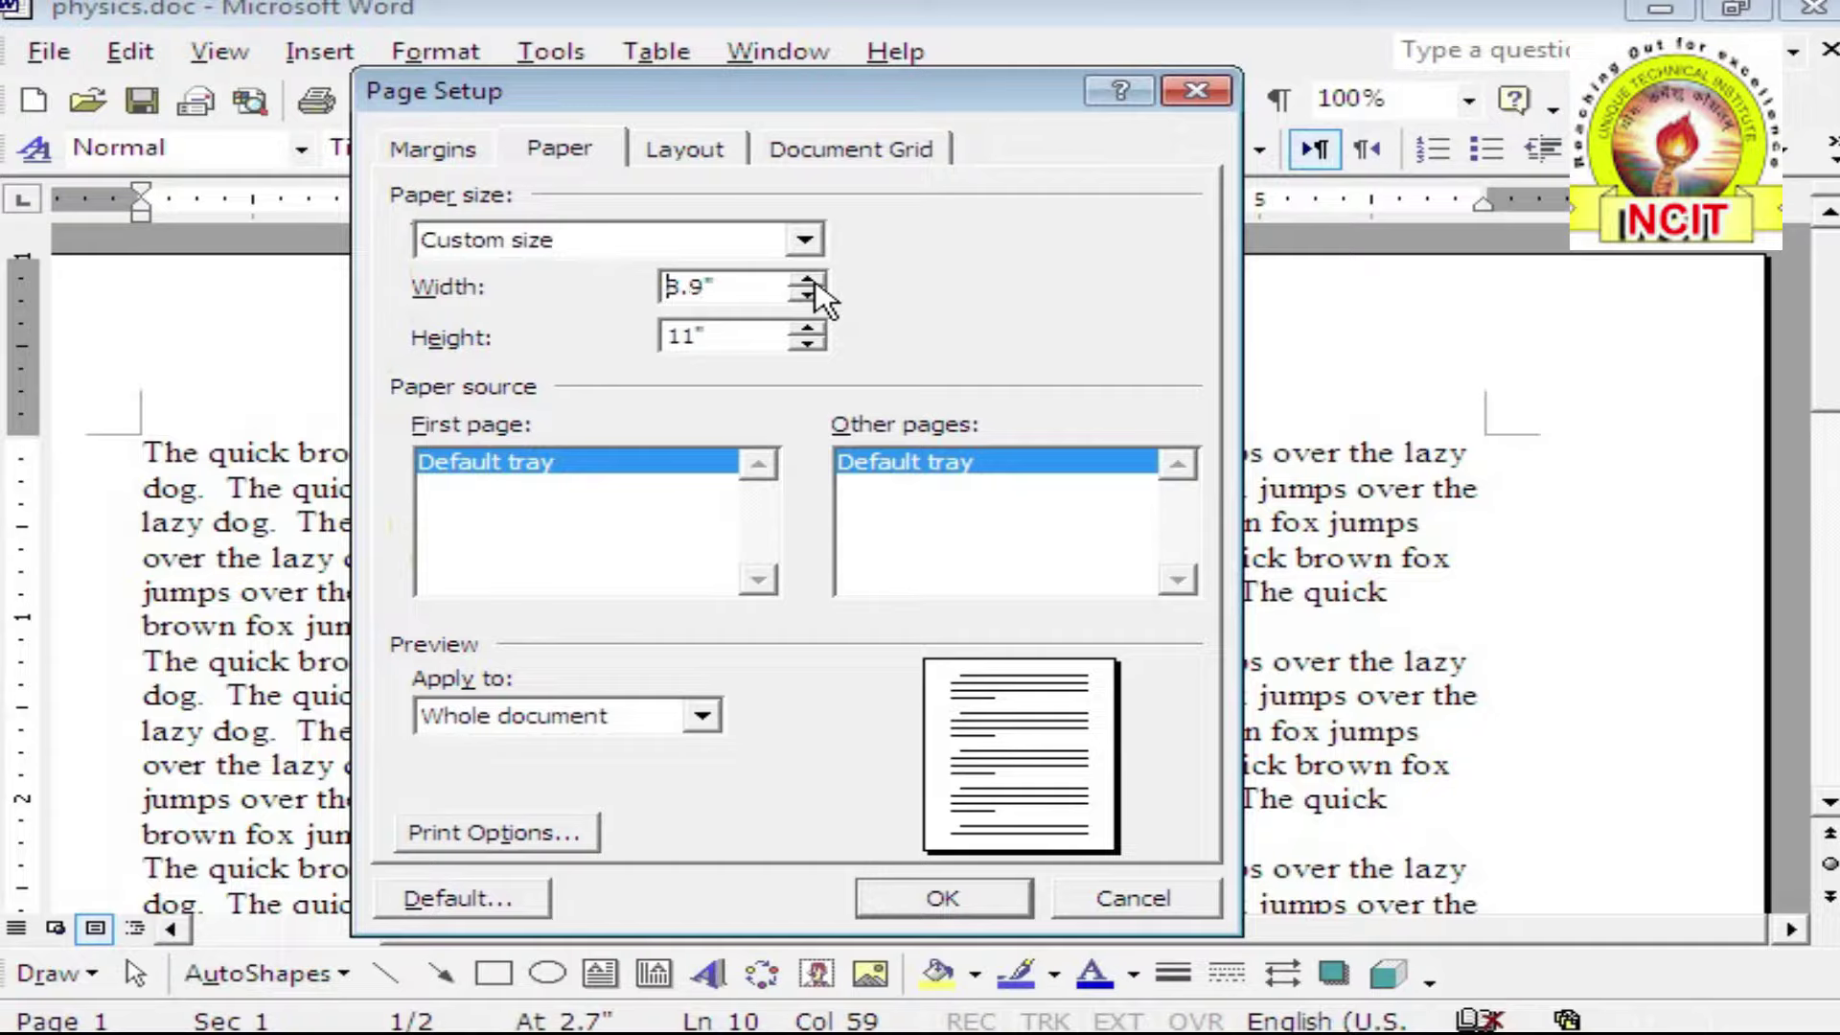
{"action": "left_click", "coordinate": [810, 280]}
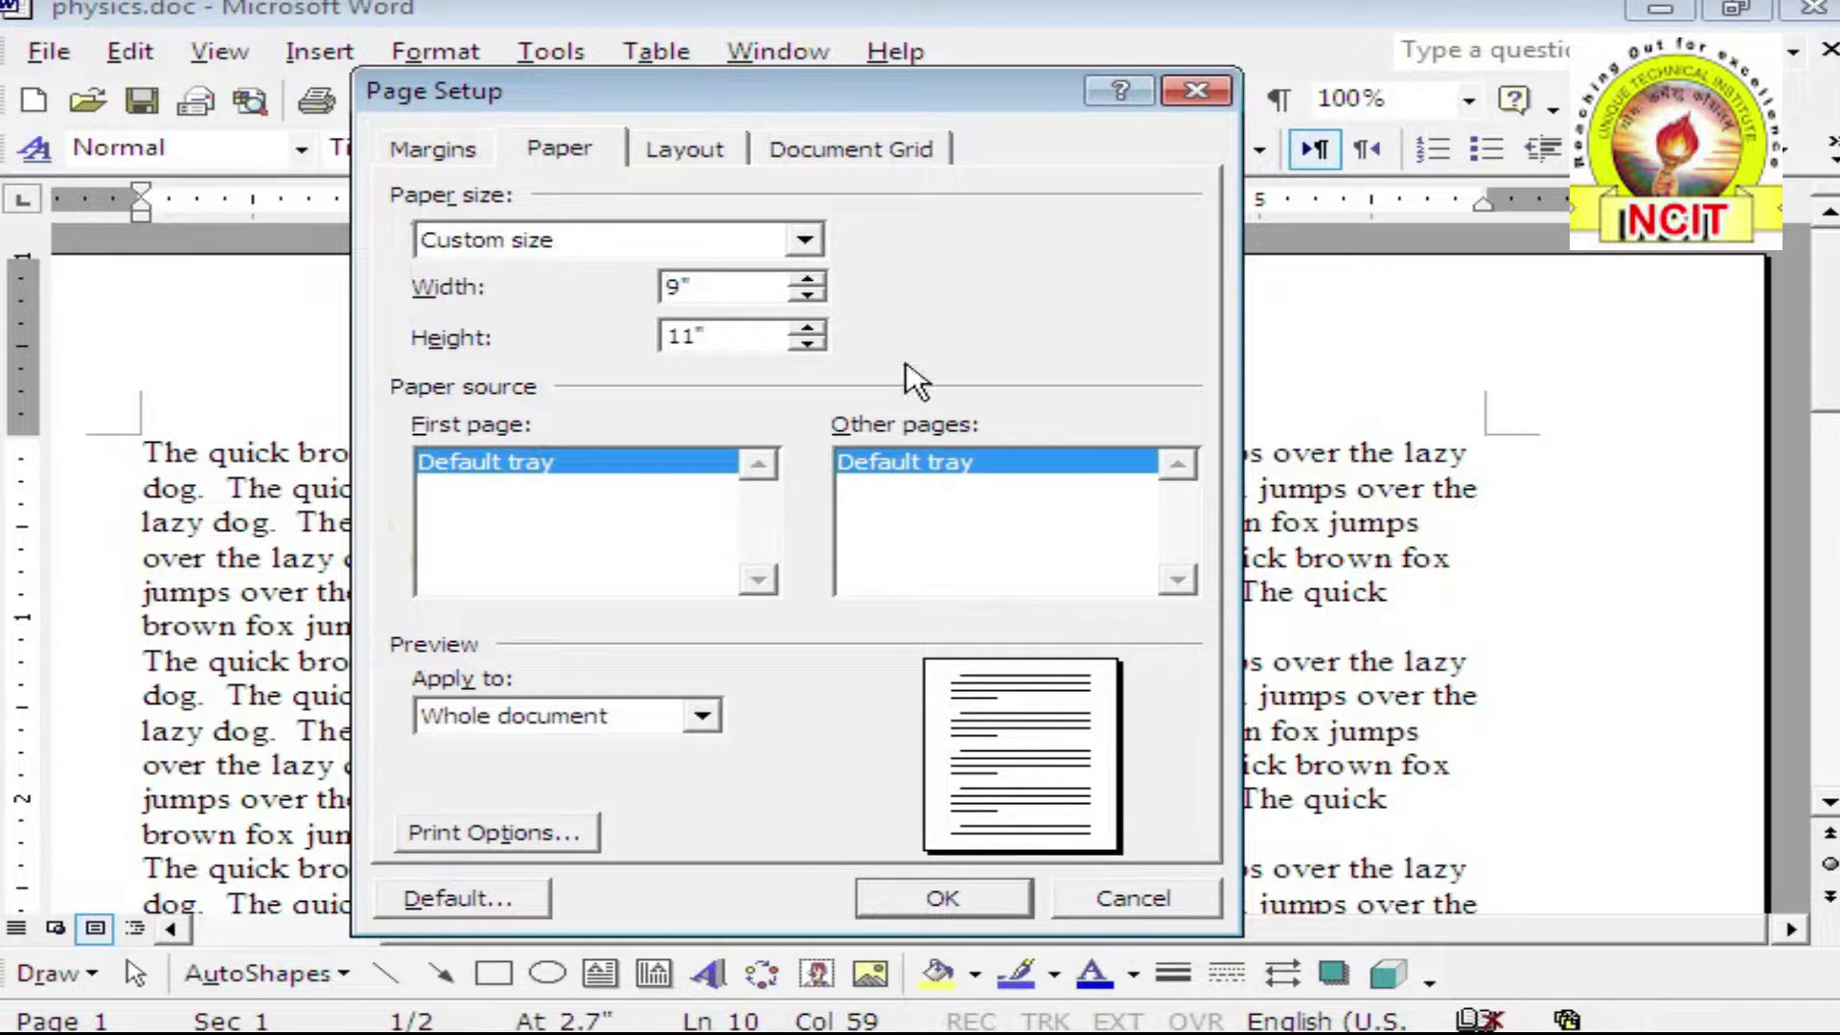
{"action": "left_click", "coordinate": [810, 280]}
{"action": "left_click", "coordinate": [810, 279]}
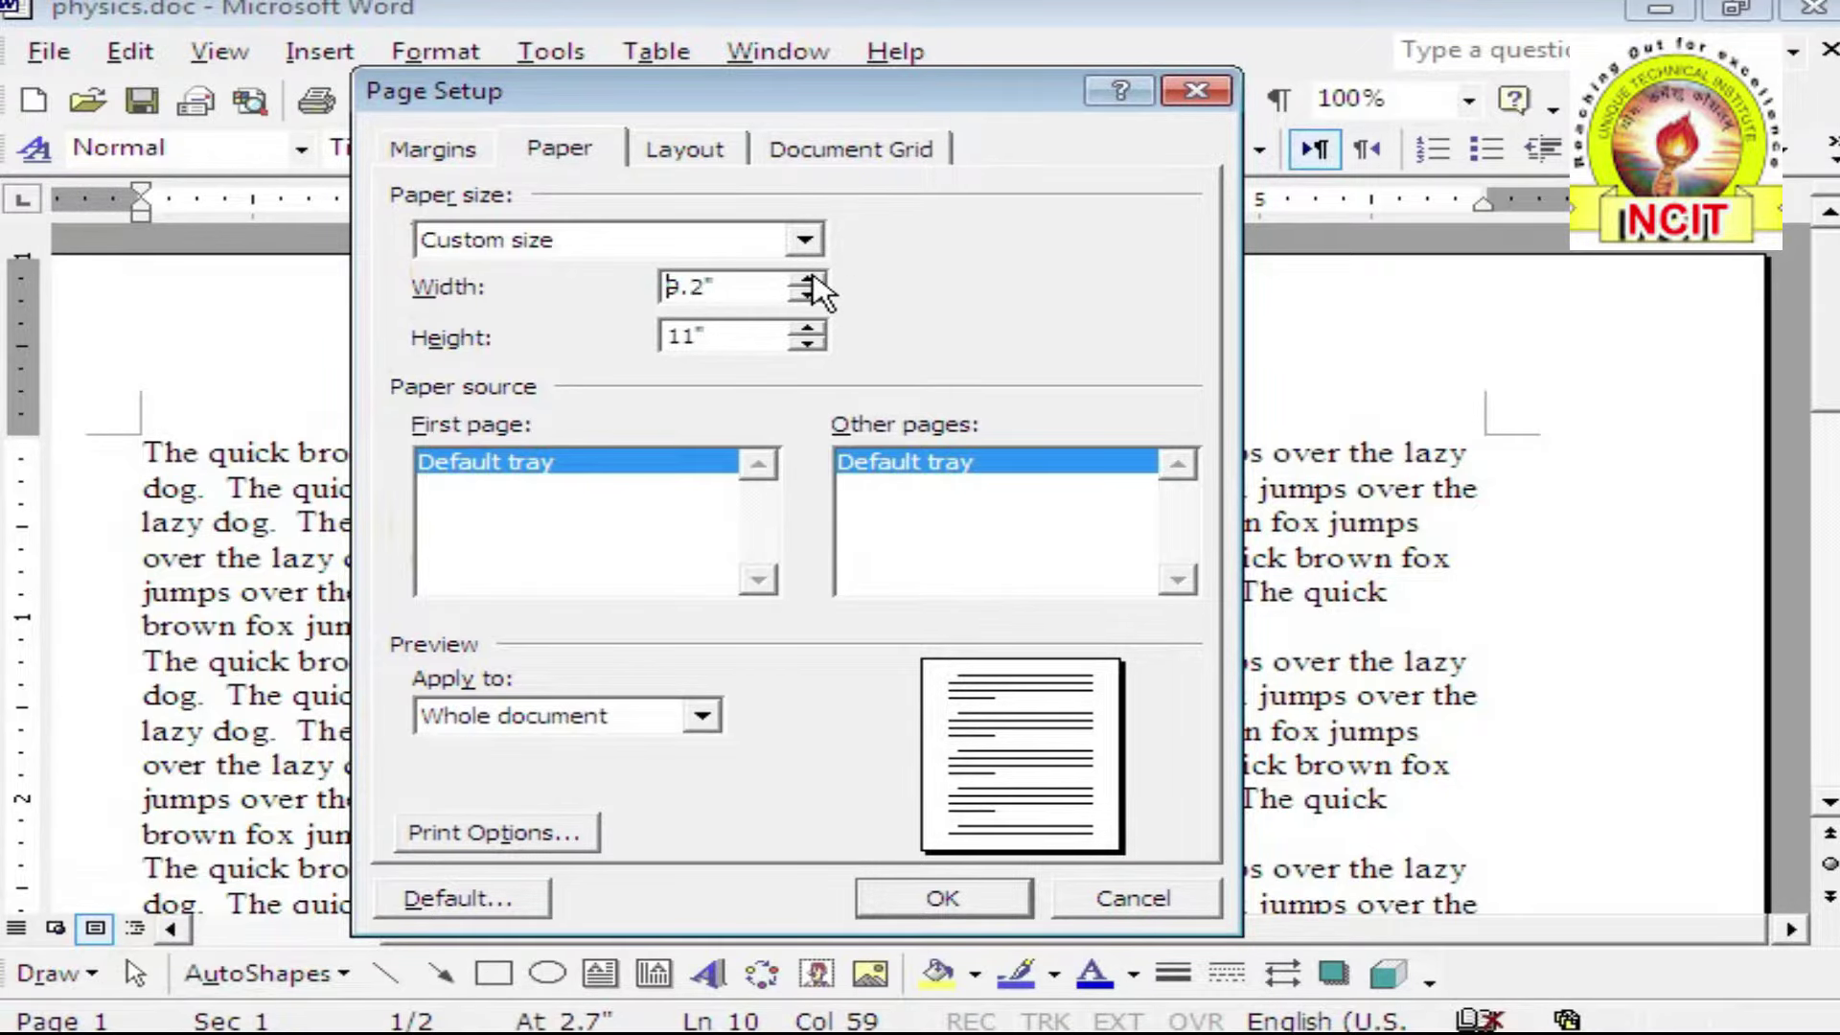
{"action": "left_click", "coordinate": [810, 279]}
{"action": "left_click", "coordinate": [809, 279]}
{"action": "left_click", "coordinate": [810, 295]}
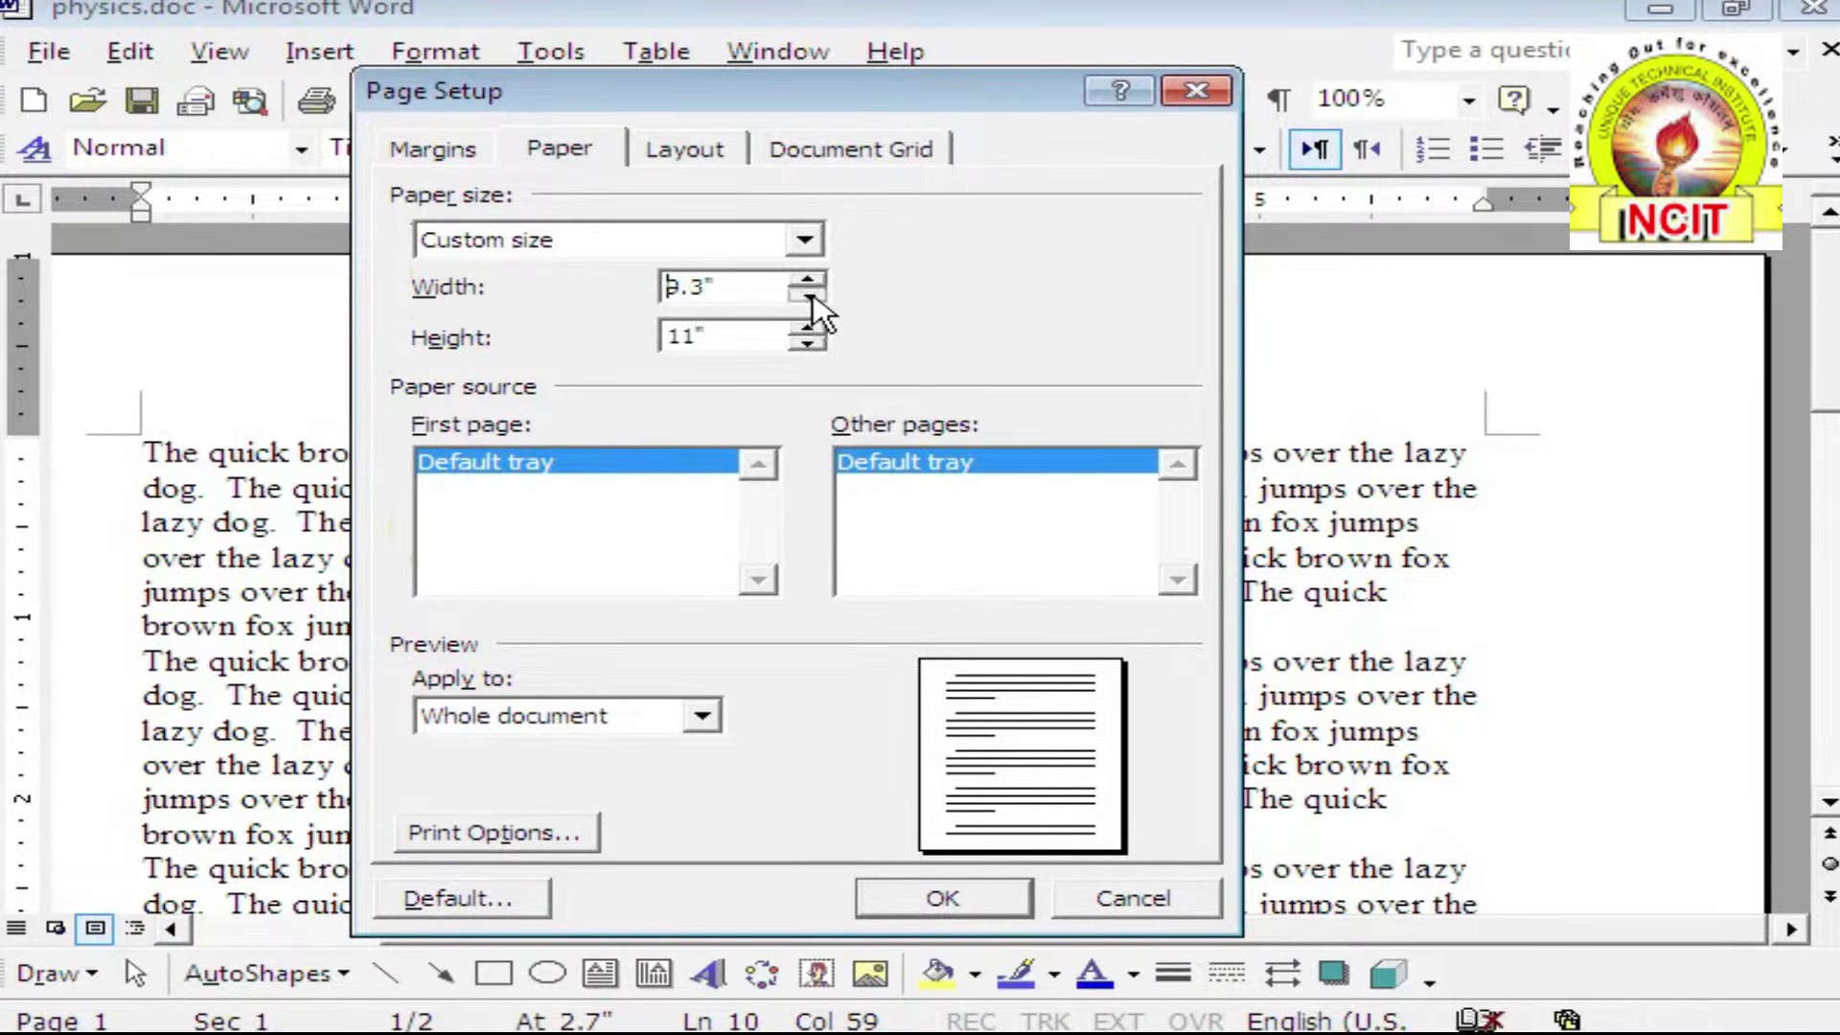
{"action": "left_click", "coordinate": [810, 295]}
{"action": "left_click", "coordinate": [809, 295]}
{"action": "left_click", "coordinate": [810, 295]}
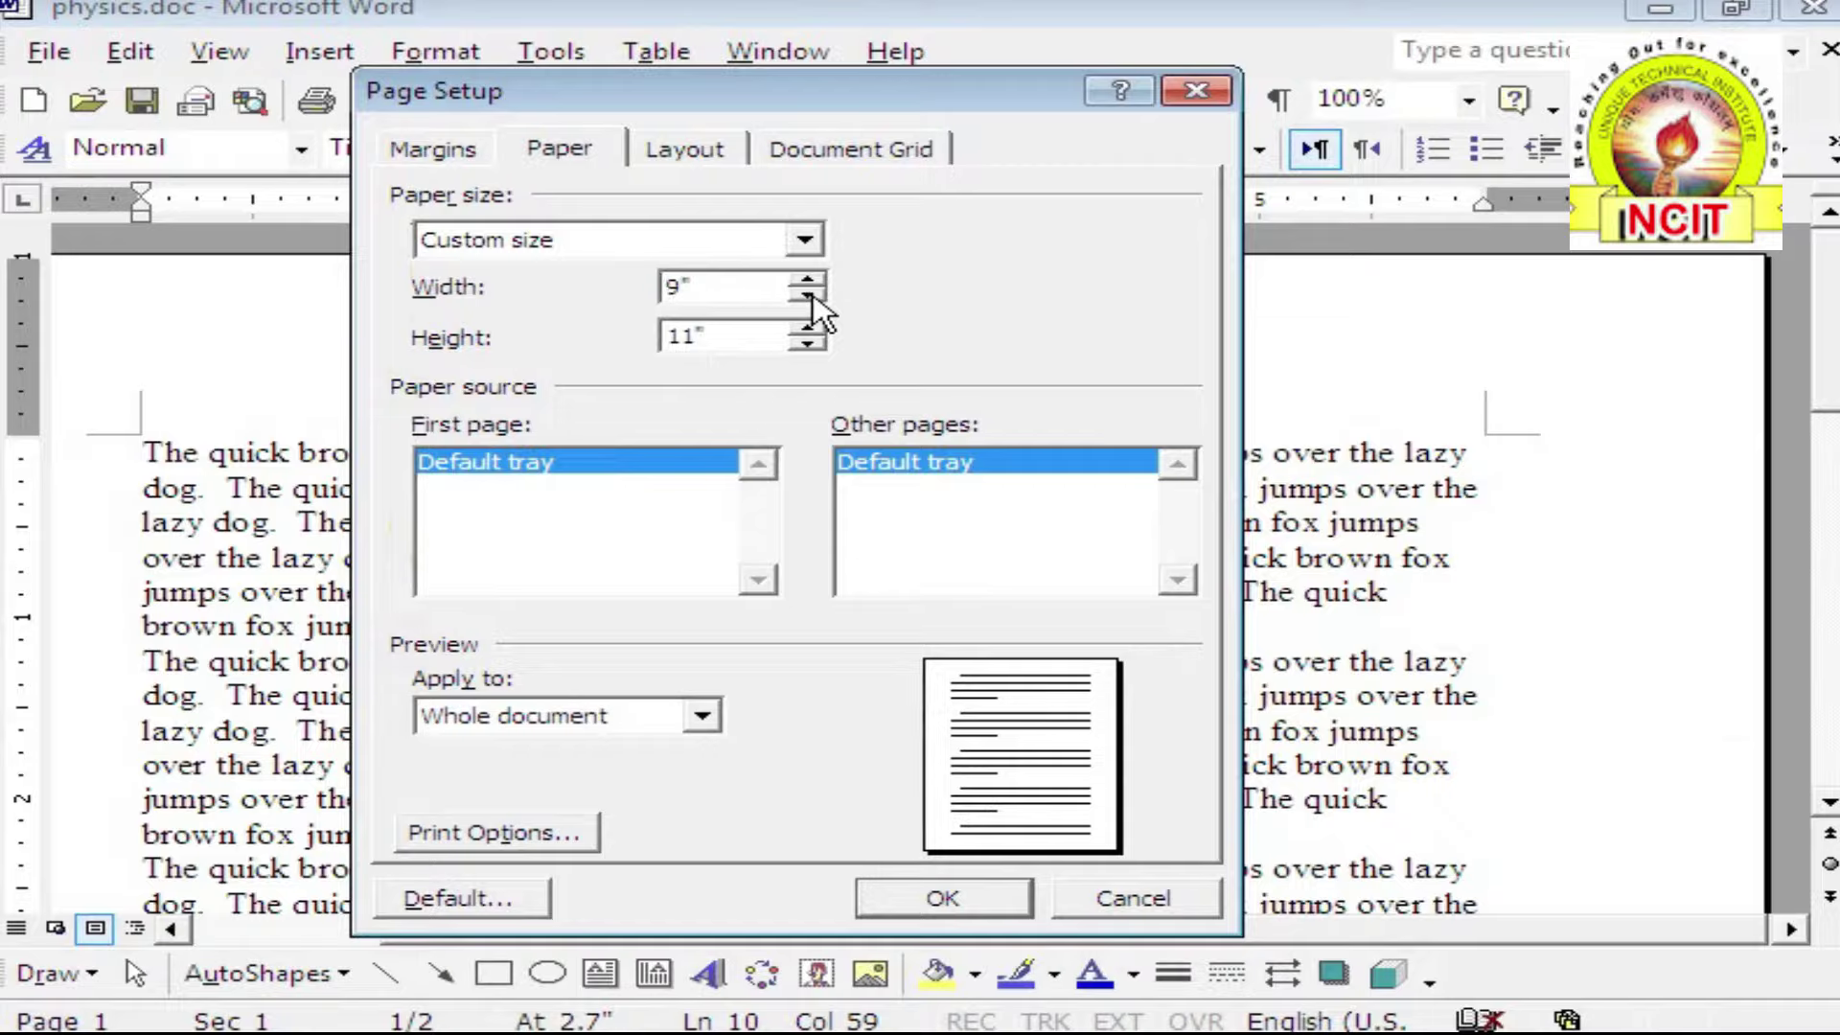
{"action": "left_click", "coordinate": [726, 337]}
On the Margins tab, lower the bottom margin to 0.5"
{"action": "left_click", "coordinate": [425, 154]}
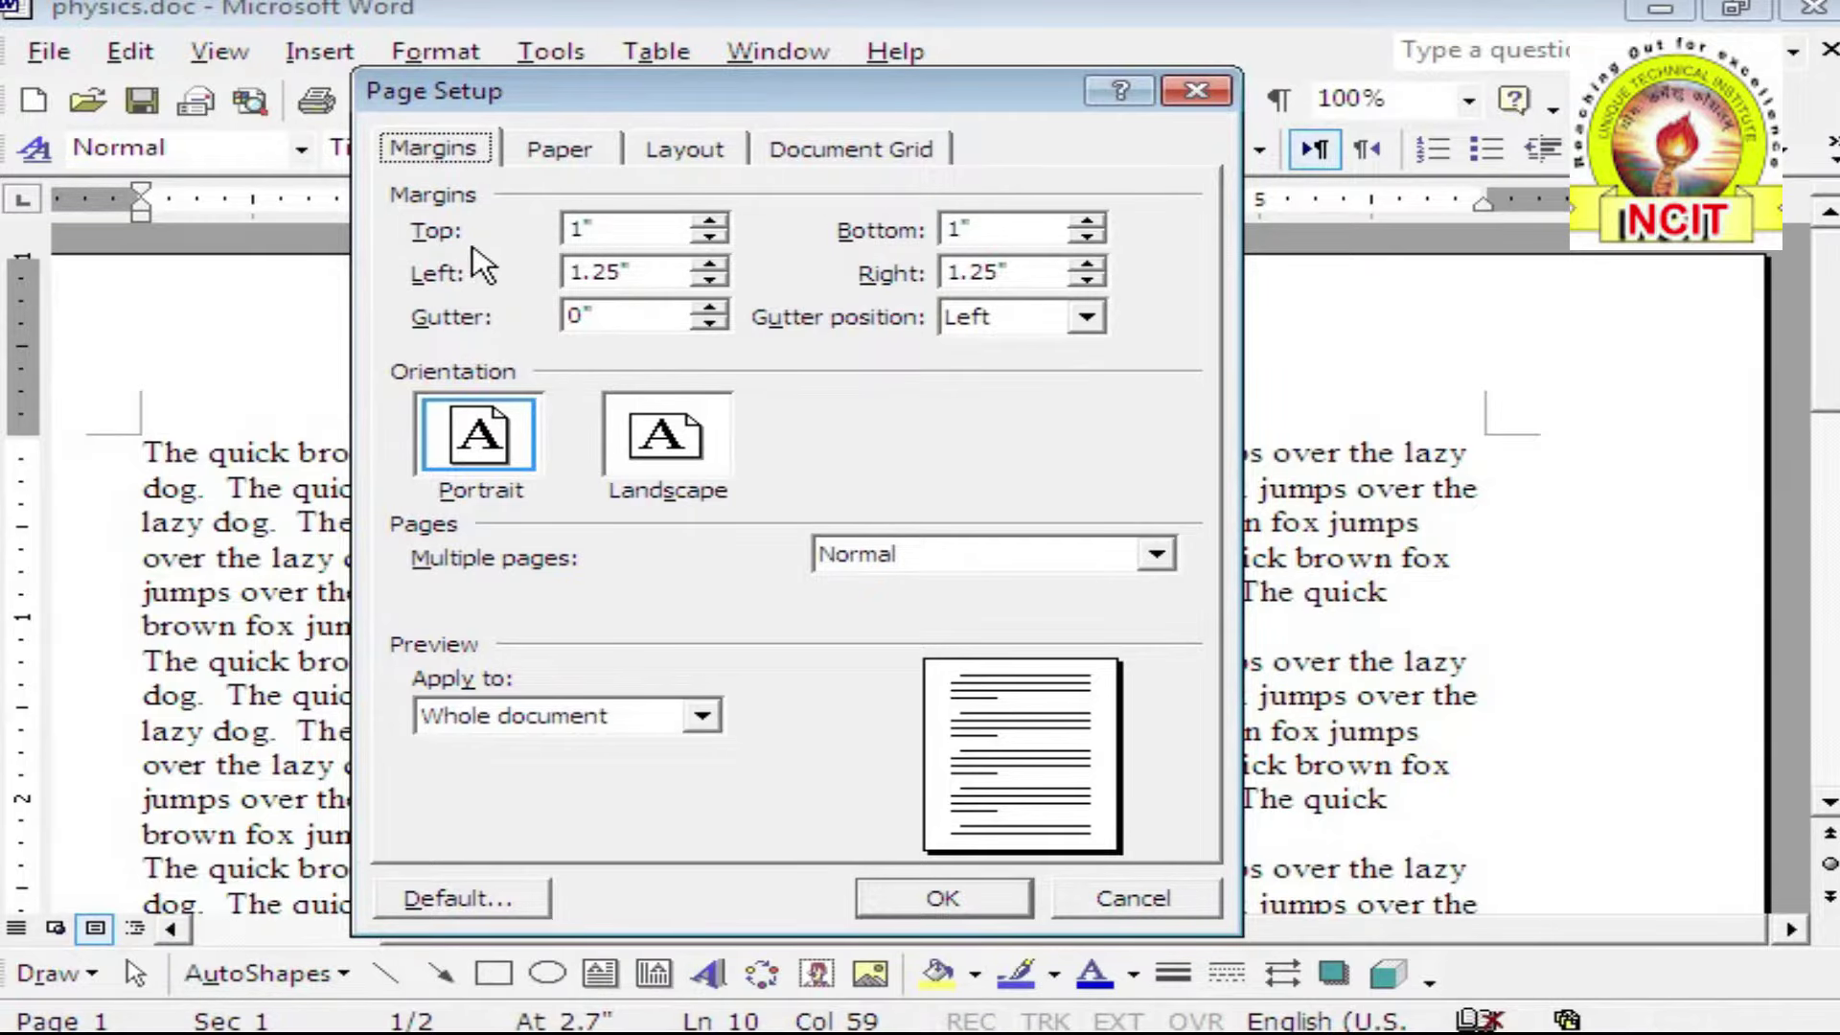
{"action": "left_click", "coordinate": [610, 227]}
{"action": "left_click", "coordinate": [989, 226]}
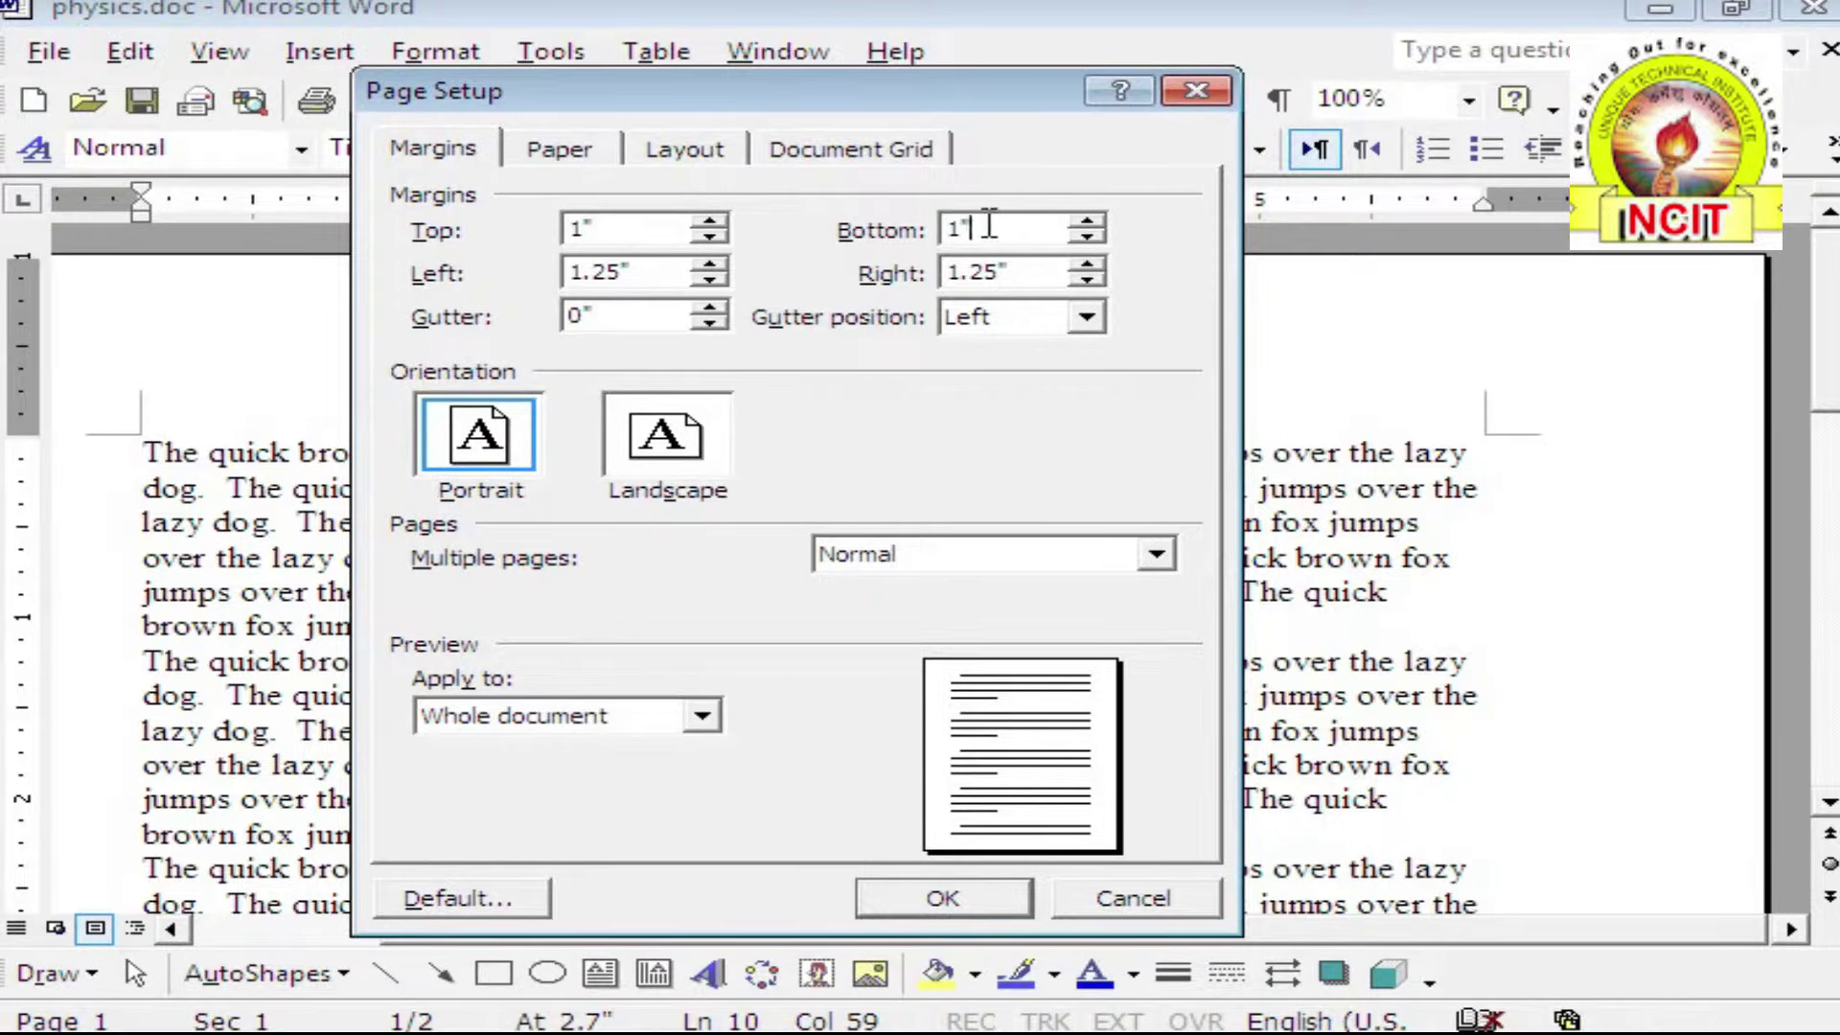
{"action": "left_click", "coordinate": [644, 267]}
{"action": "left_click", "coordinate": [1033, 278]}
{"action": "left_click", "coordinate": [628, 317]}
{"action": "left_click", "coordinate": [637, 228]}
{"action": "left_click", "coordinate": [1003, 216]}
{"action": "left_click", "coordinate": [1088, 238]}
{"action": "left_click", "coordinate": [1089, 237]}
{"action": "left_click", "coordinate": [1088, 238]}
{"action": "left_click", "coordinate": [1089, 238]}
Set the left margin to 1" and the right margin to 0.5"
{"action": "left_click", "coordinate": [648, 275]}
{"action": "left_click", "coordinate": [709, 281]}
{"action": "left_click", "coordinate": [709, 281]}
{"action": "left_click", "coordinate": [709, 281]}
{"action": "left_click", "coordinate": [996, 273]}
{"action": "left_click", "coordinate": [1088, 280]}
{"action": "left_click", "coordinate": [1087, 281]}
{"action": "left_click", "coordinate": [1087, 280]}
{"action": "left_click", "coordinate": [1088, 281]}
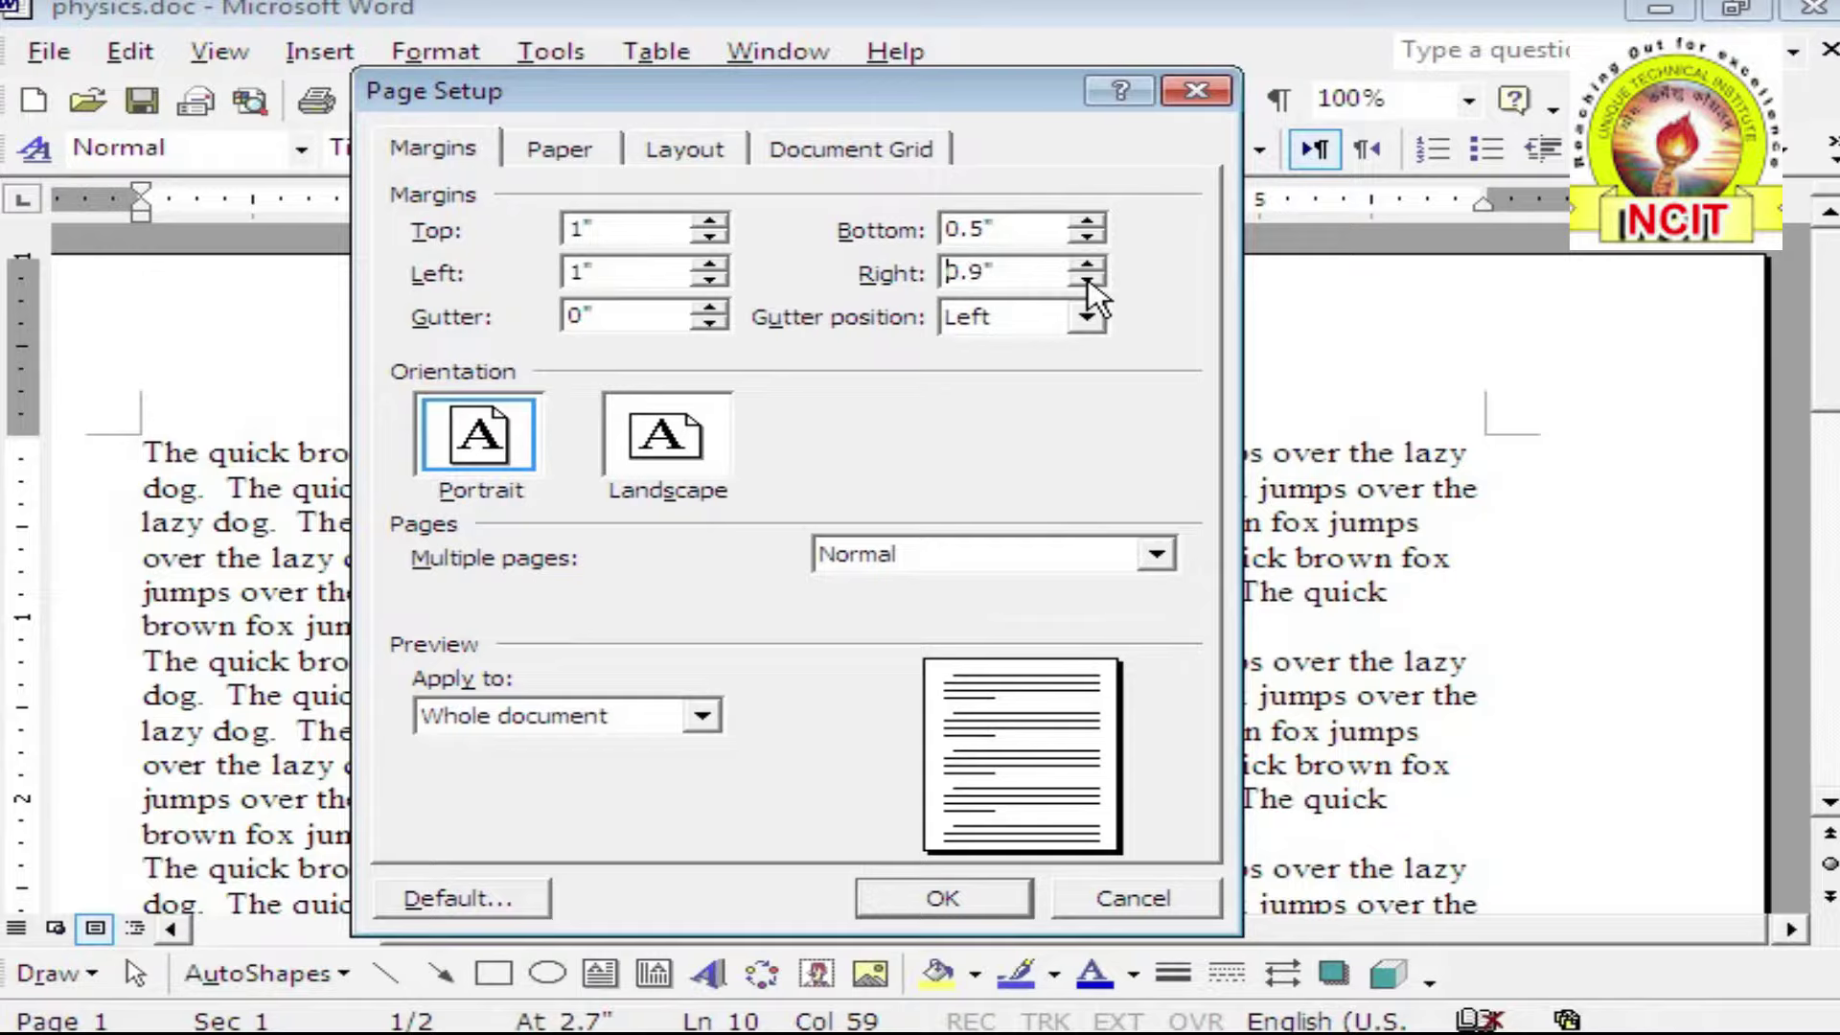
{"action": "left_click", "coordinate": [1088, 280]}
{"action": "left_click", "coordinate": [1087, 281]}
{"action": "left_click", "coordinate": [1088, 281]}
Add a 0.5" gutter, overshooting to 0.6" and stepping back
{"action": "left_click", "coordinate": [644, 319]}
{"action": "left_click", "coordinate": [710, 307]}
{"action": "left_click", "coordinate": [710, 308]}
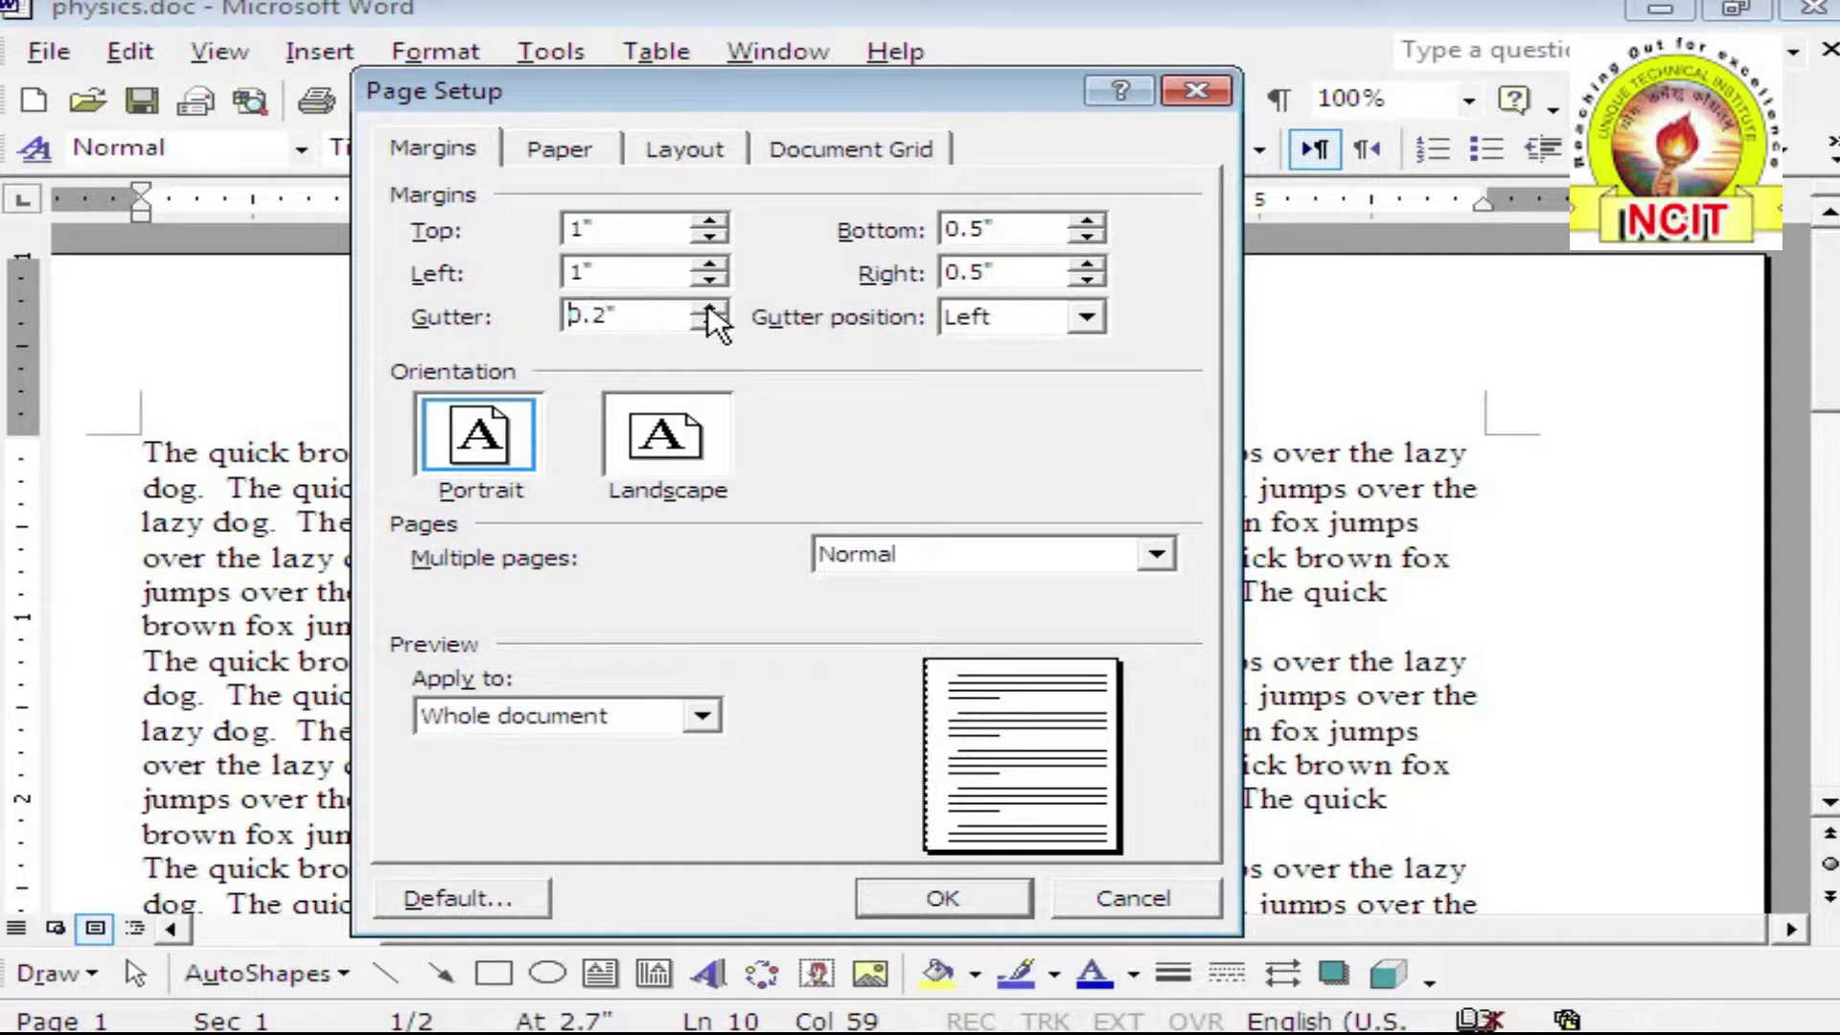
{"action": "left_click", "coordinate": [709, 307]}
{"action": "left_click", "coordinate": [709, 307]}
{"action": "left_click", "coordinate": [709, 309]}
{"action": "left_click", "coordinate": [709, 309]}
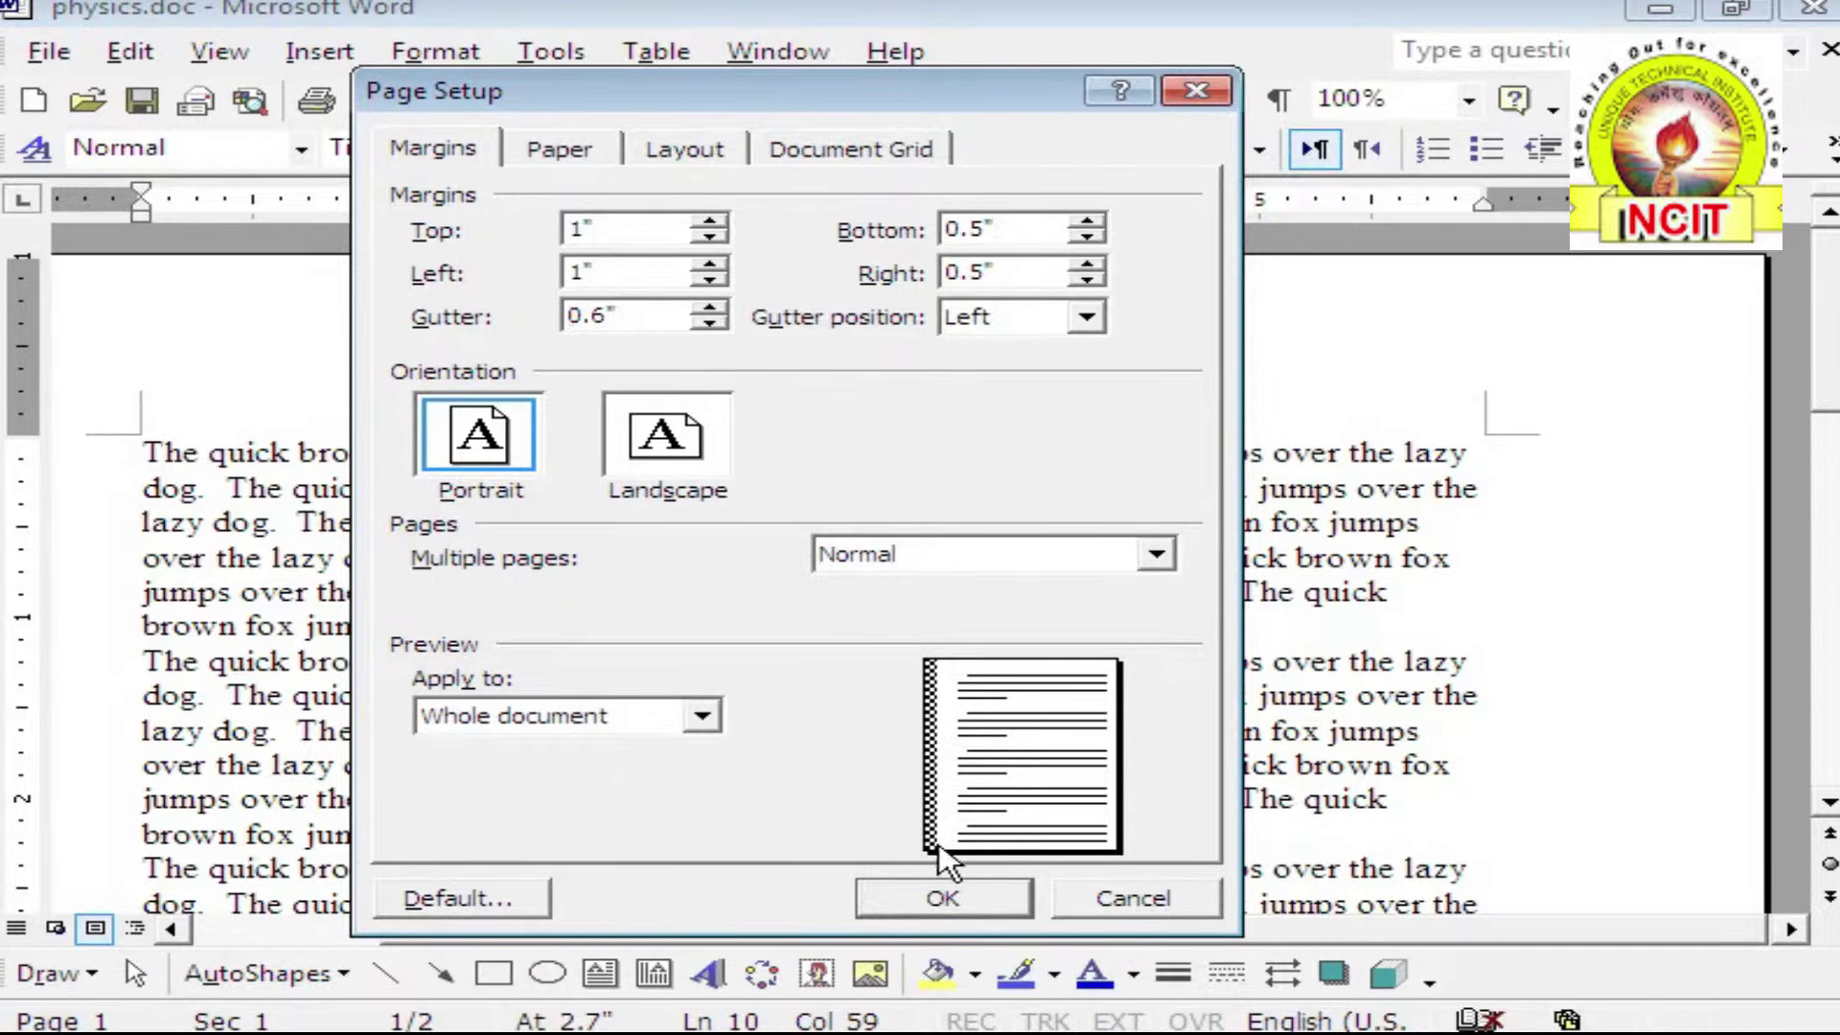
{"action": "left_click", "coordinate": [709, 324]}
Set the gutter position to Right after briefly trying Top
{"action": "left_click", "coordinate": [1028, 321]}
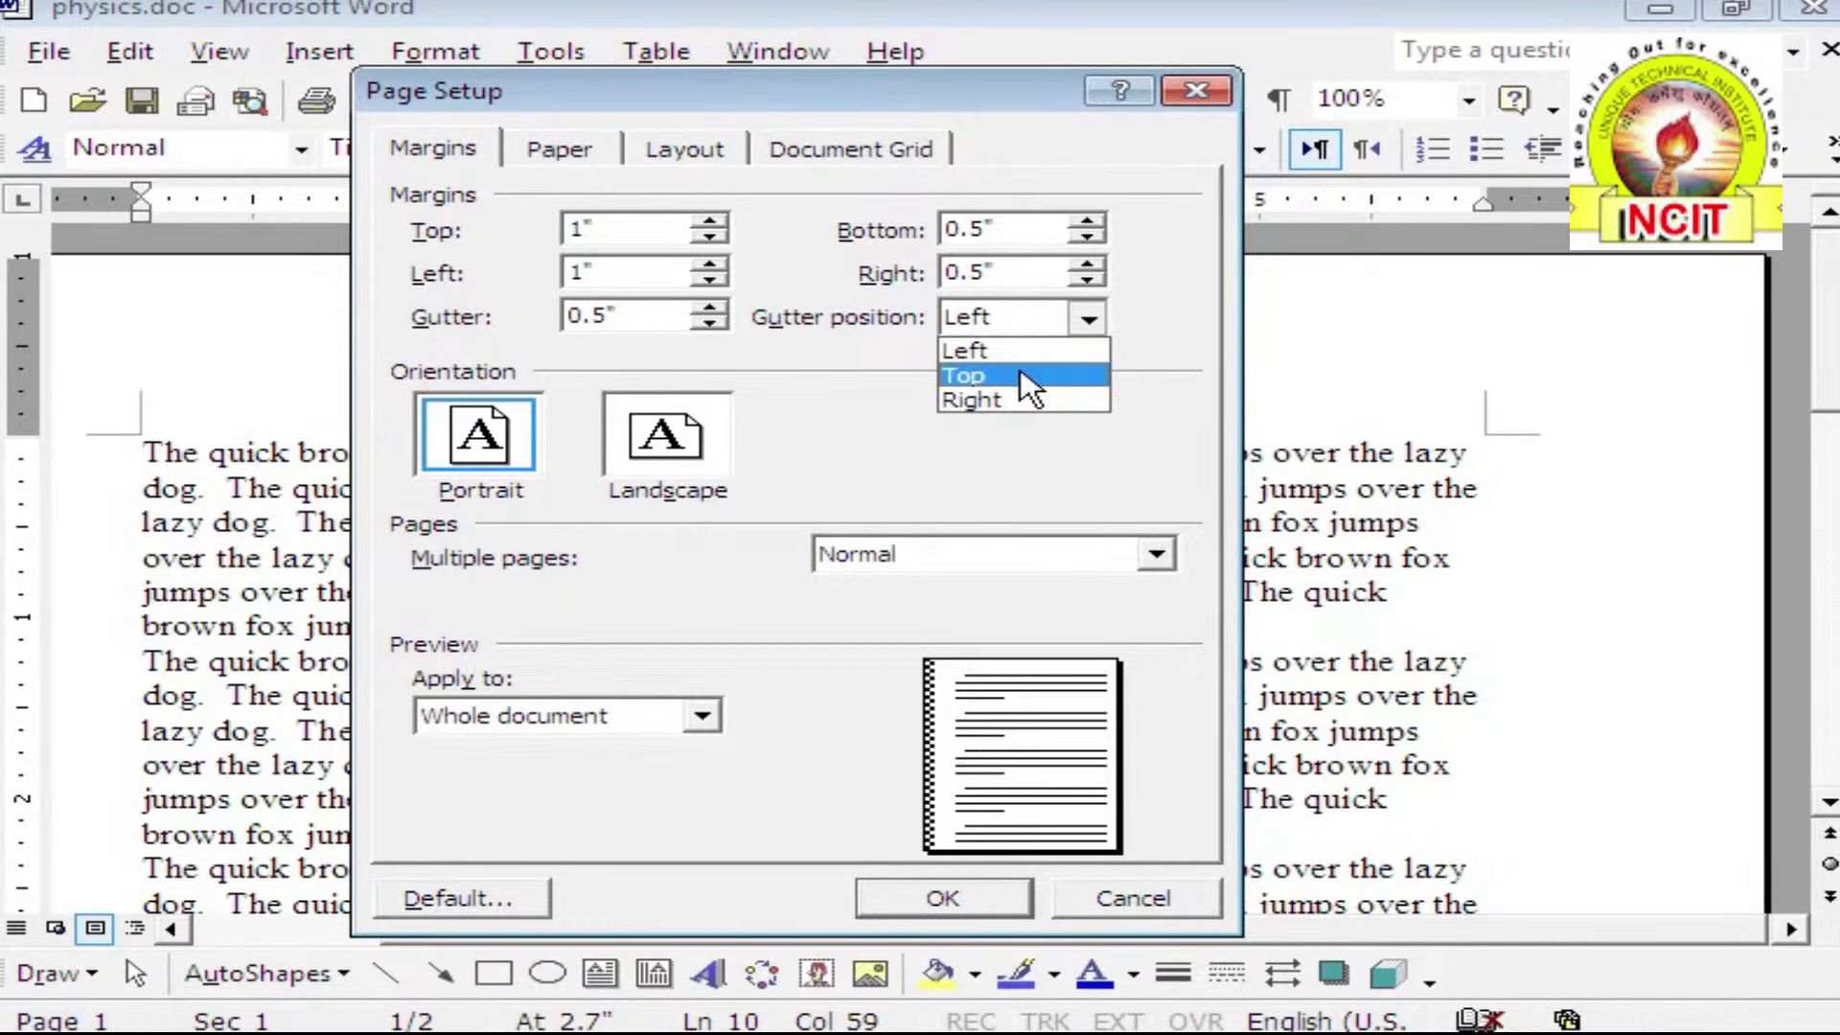
{"action": "left_click", "coordinate": [1016, 350]}
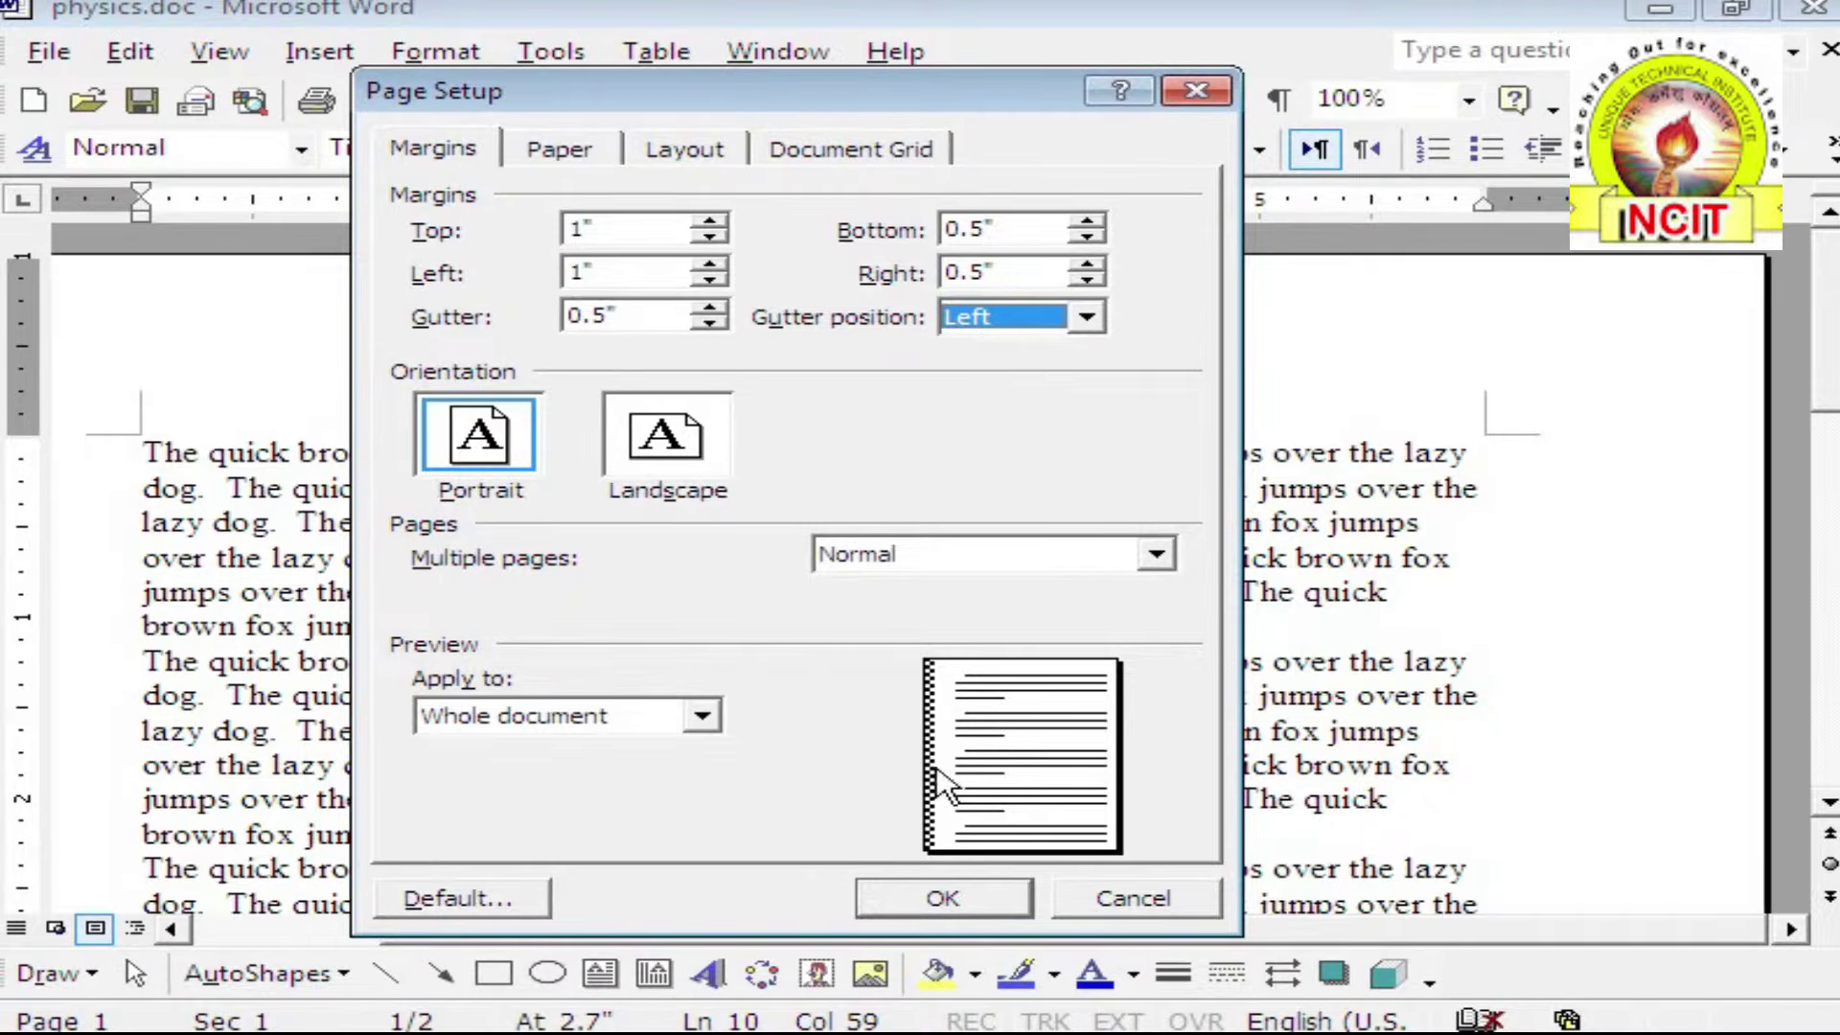
{"action": "left_click", "coordinate": [1086, 317]}
{"action": "left_click", "coordinate": [1002, 377]}
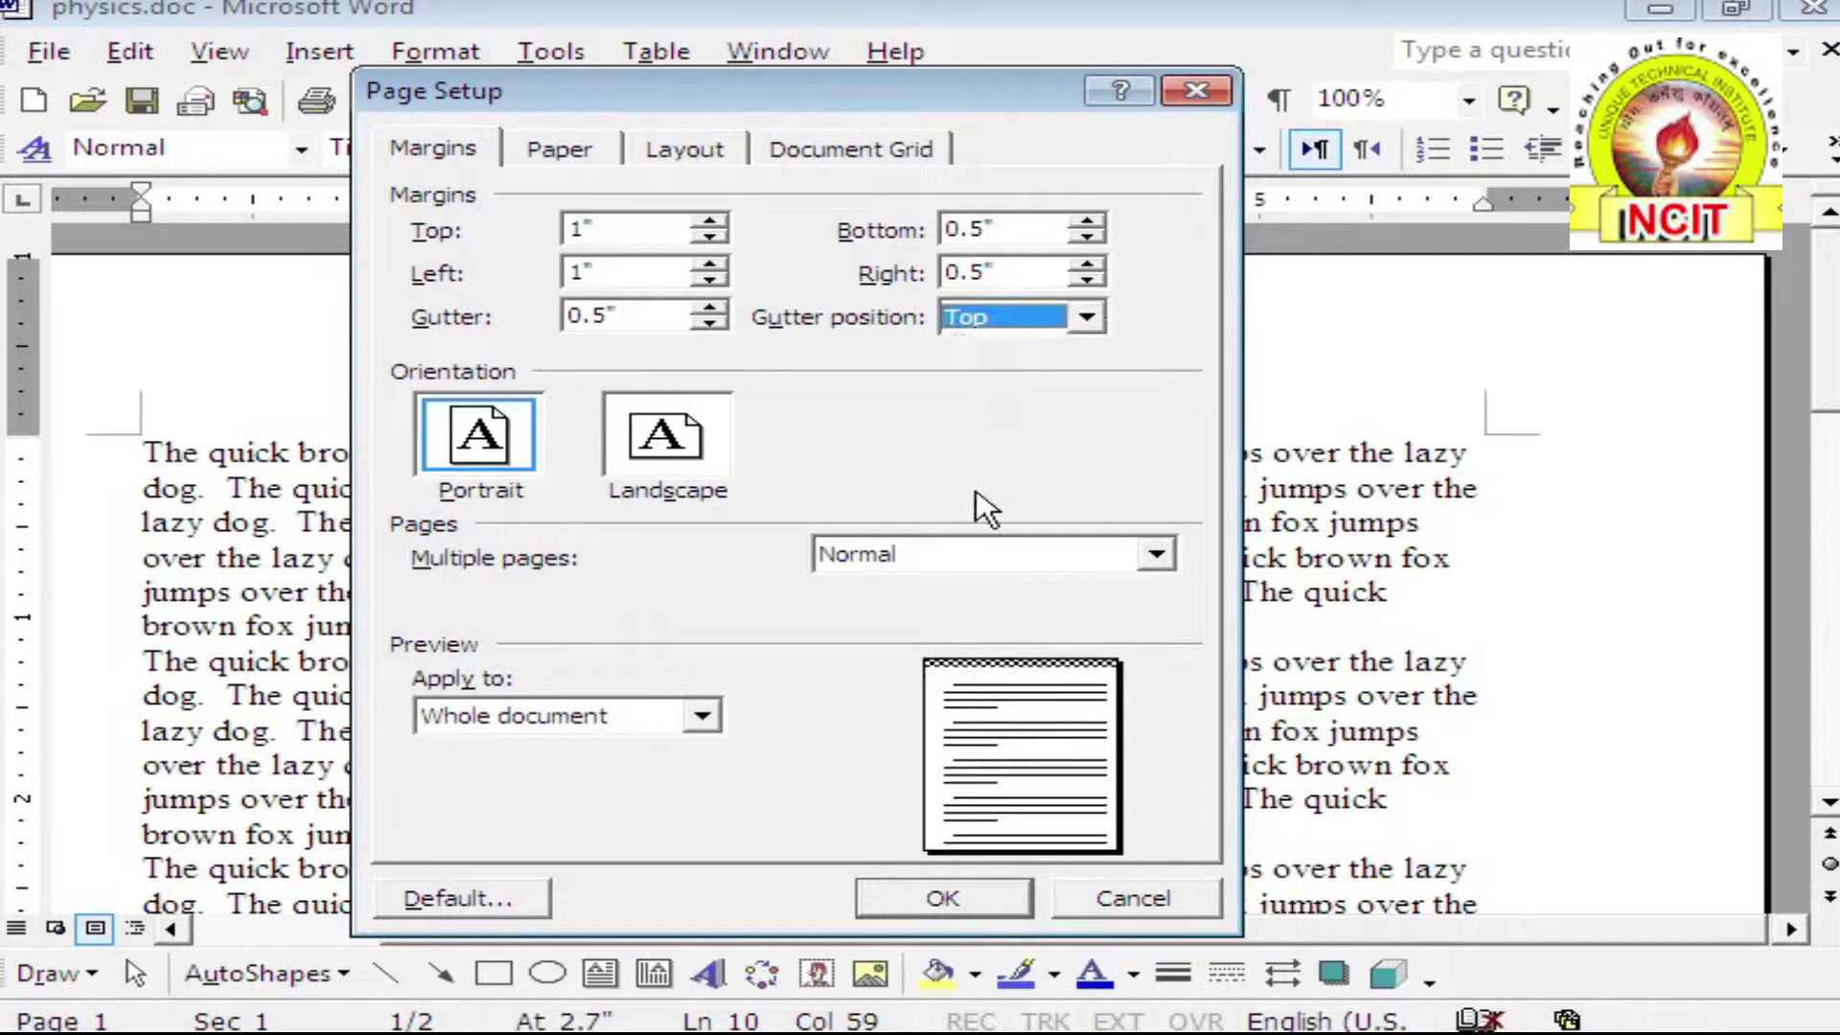
{"action": "left_click", "coordinate": [1104, 330]}
{"action": "left_click", "coordinate": [1064, 399]}
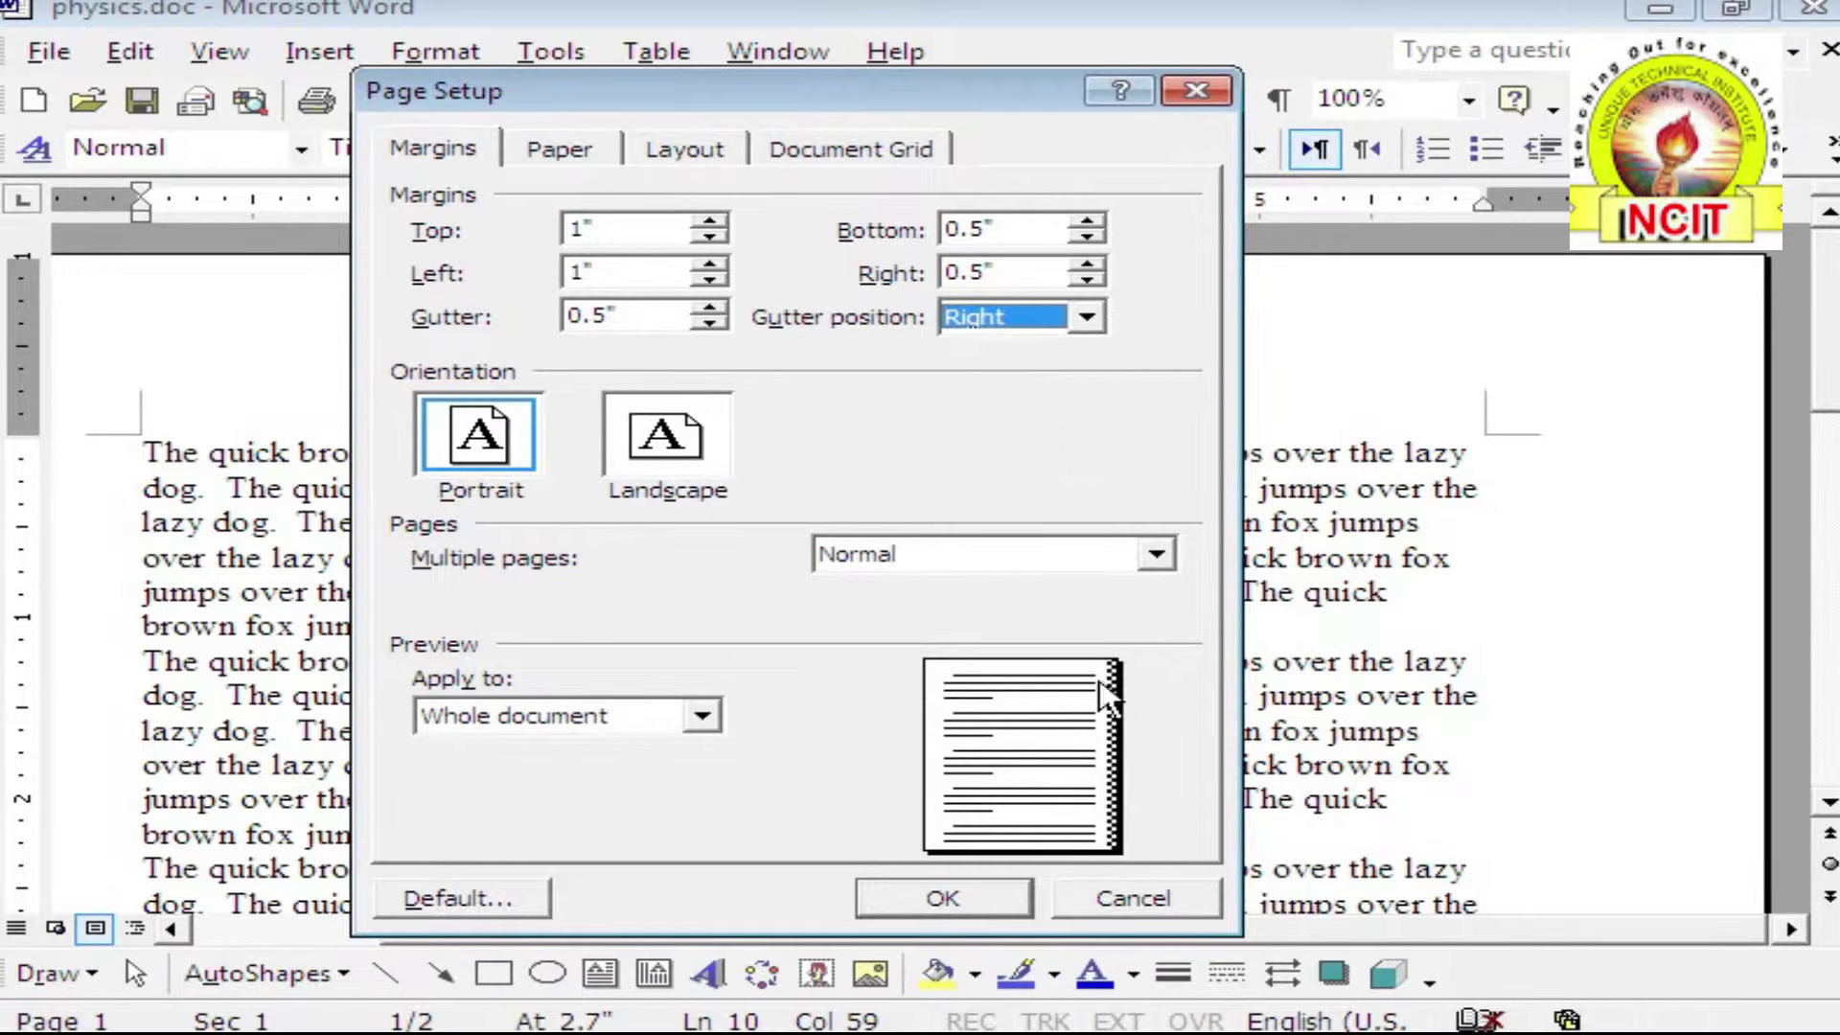
{"action": "key", "text": "Tab"}
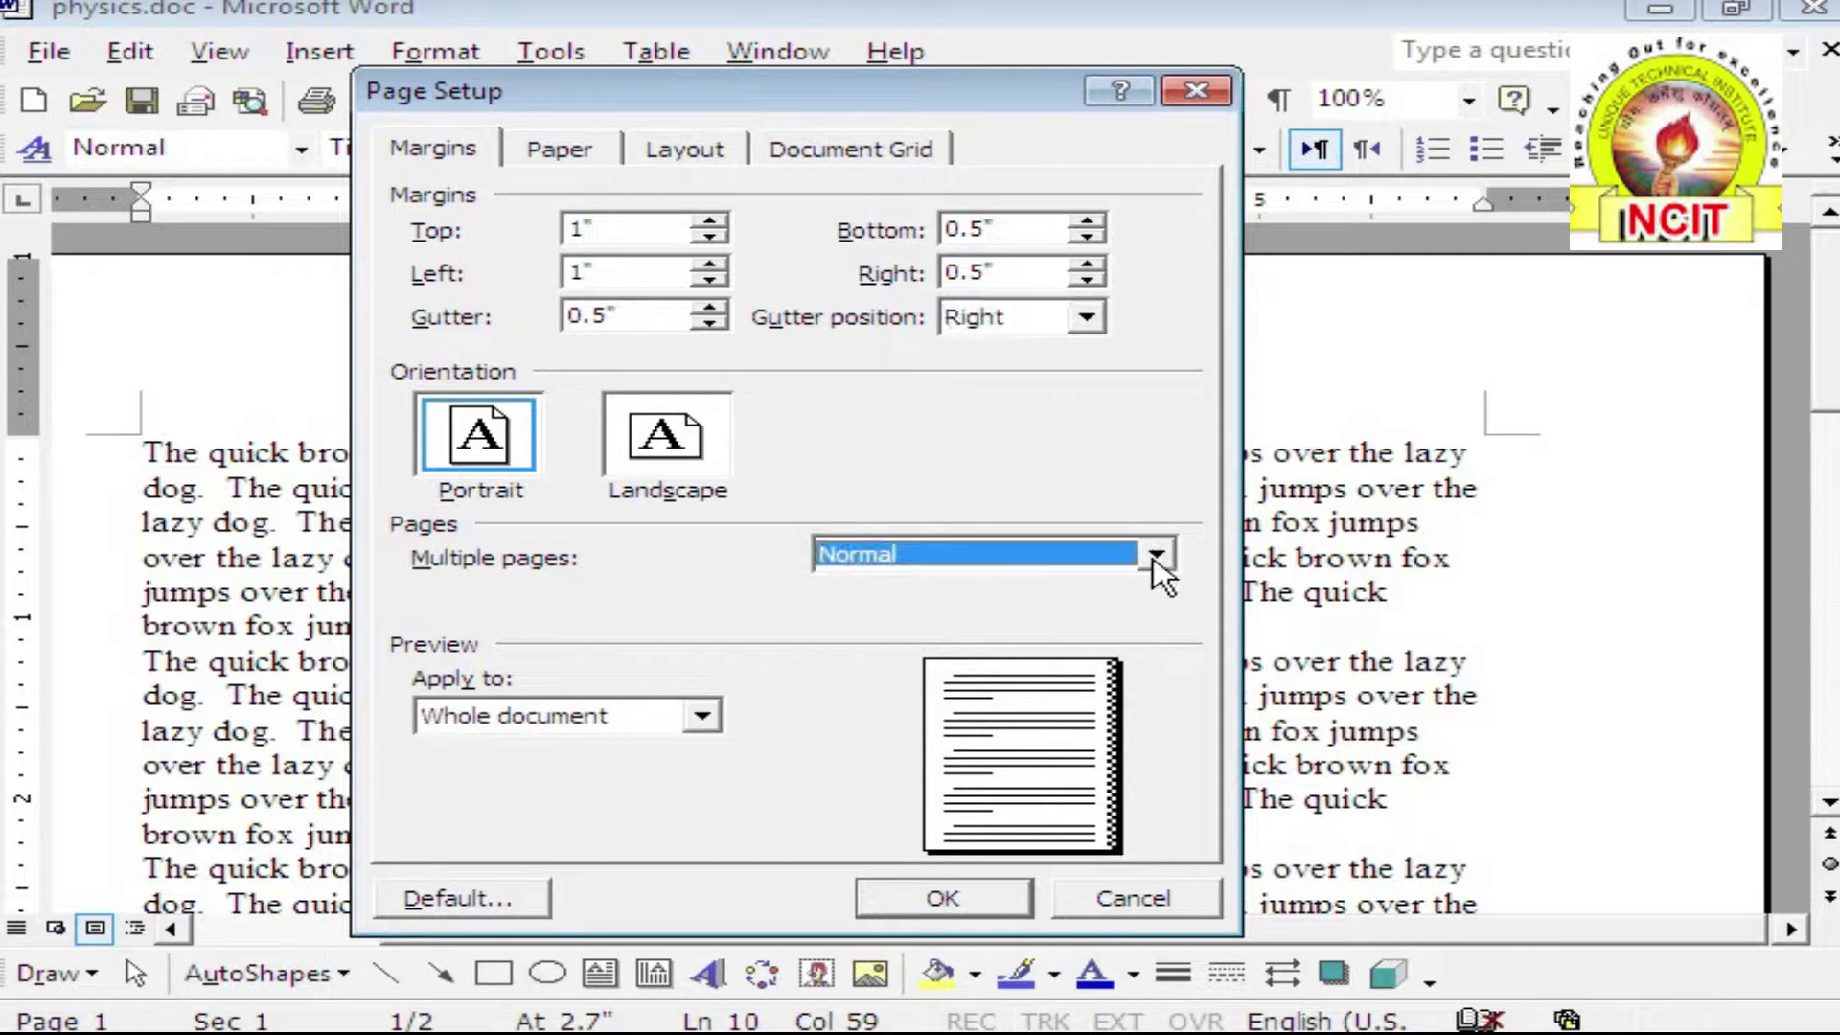
{"action": "left_click", "coordinate": [1156, 556]}
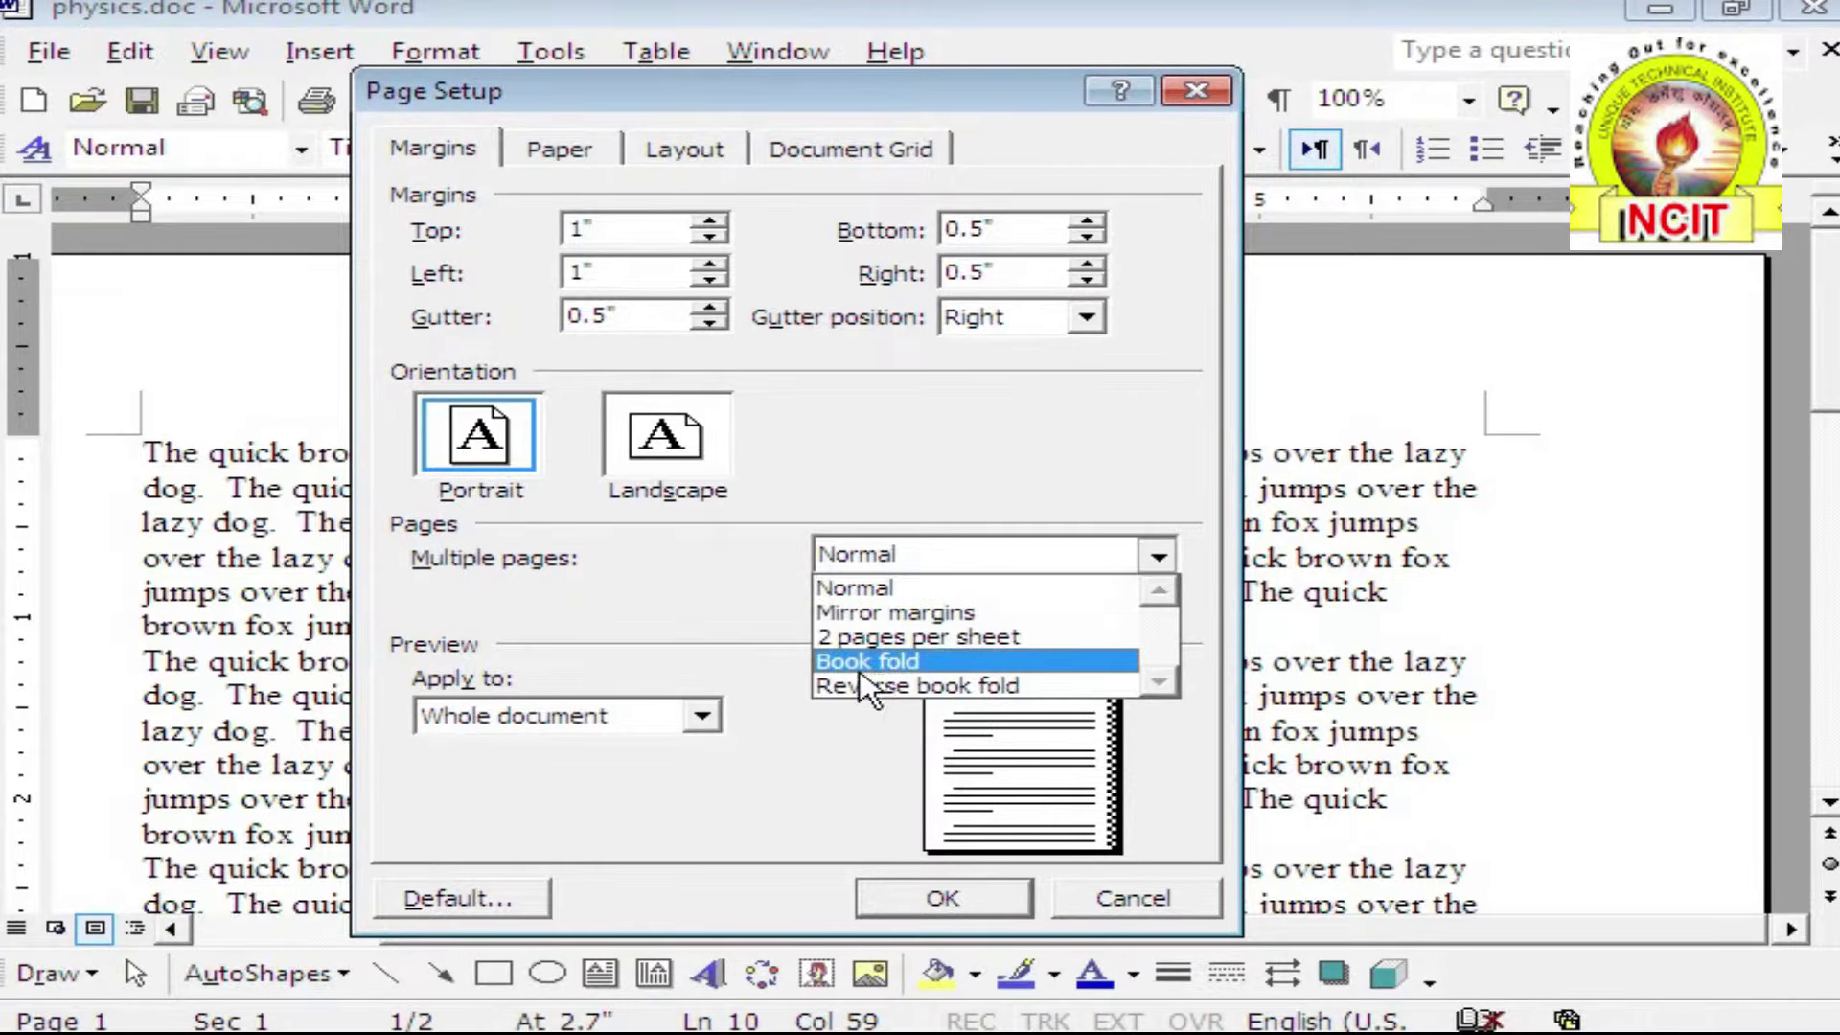
{"action": "left_click", "coordinate": [843, 736]}
{"action": "left_click", "coordinate": [1157, 553]}
{"action": "left_click", "coordinate": [843, 774]}
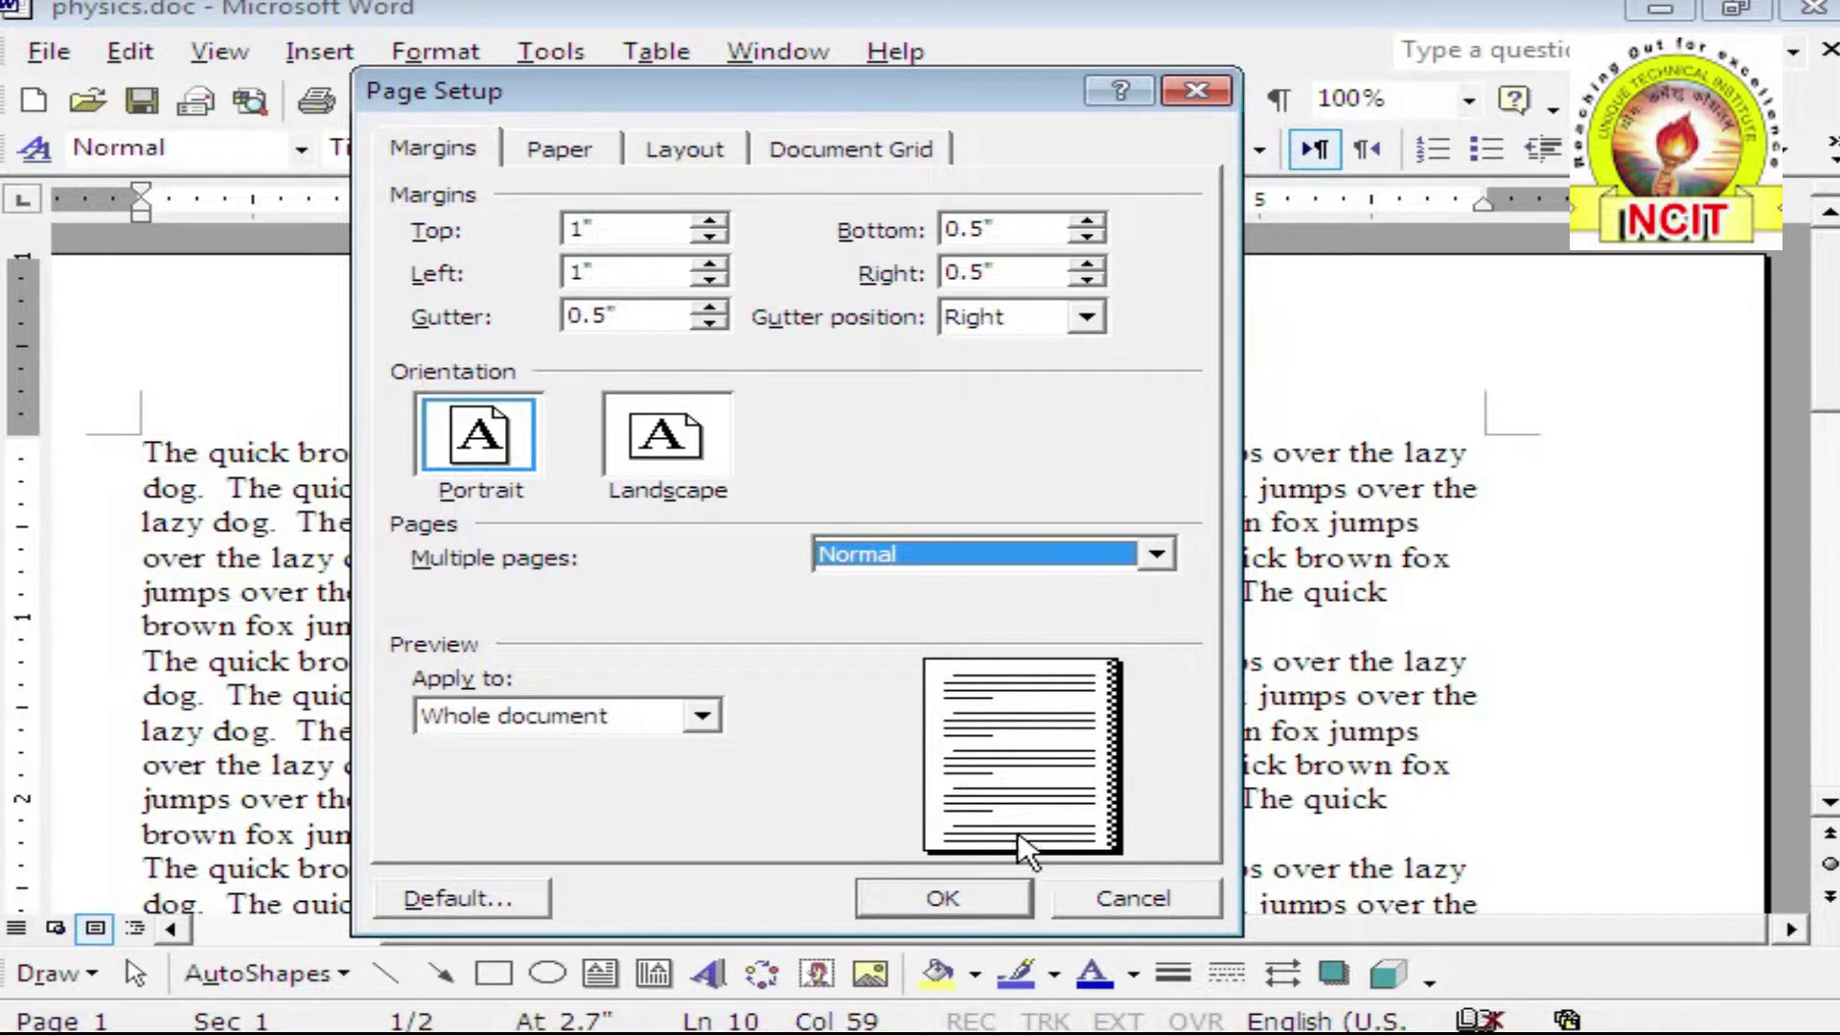
Compare landscape and portrait orientation, keep Portrait, and set the gutter position back to Left
{"action": "left_click", "coordinate": [498, 446]}
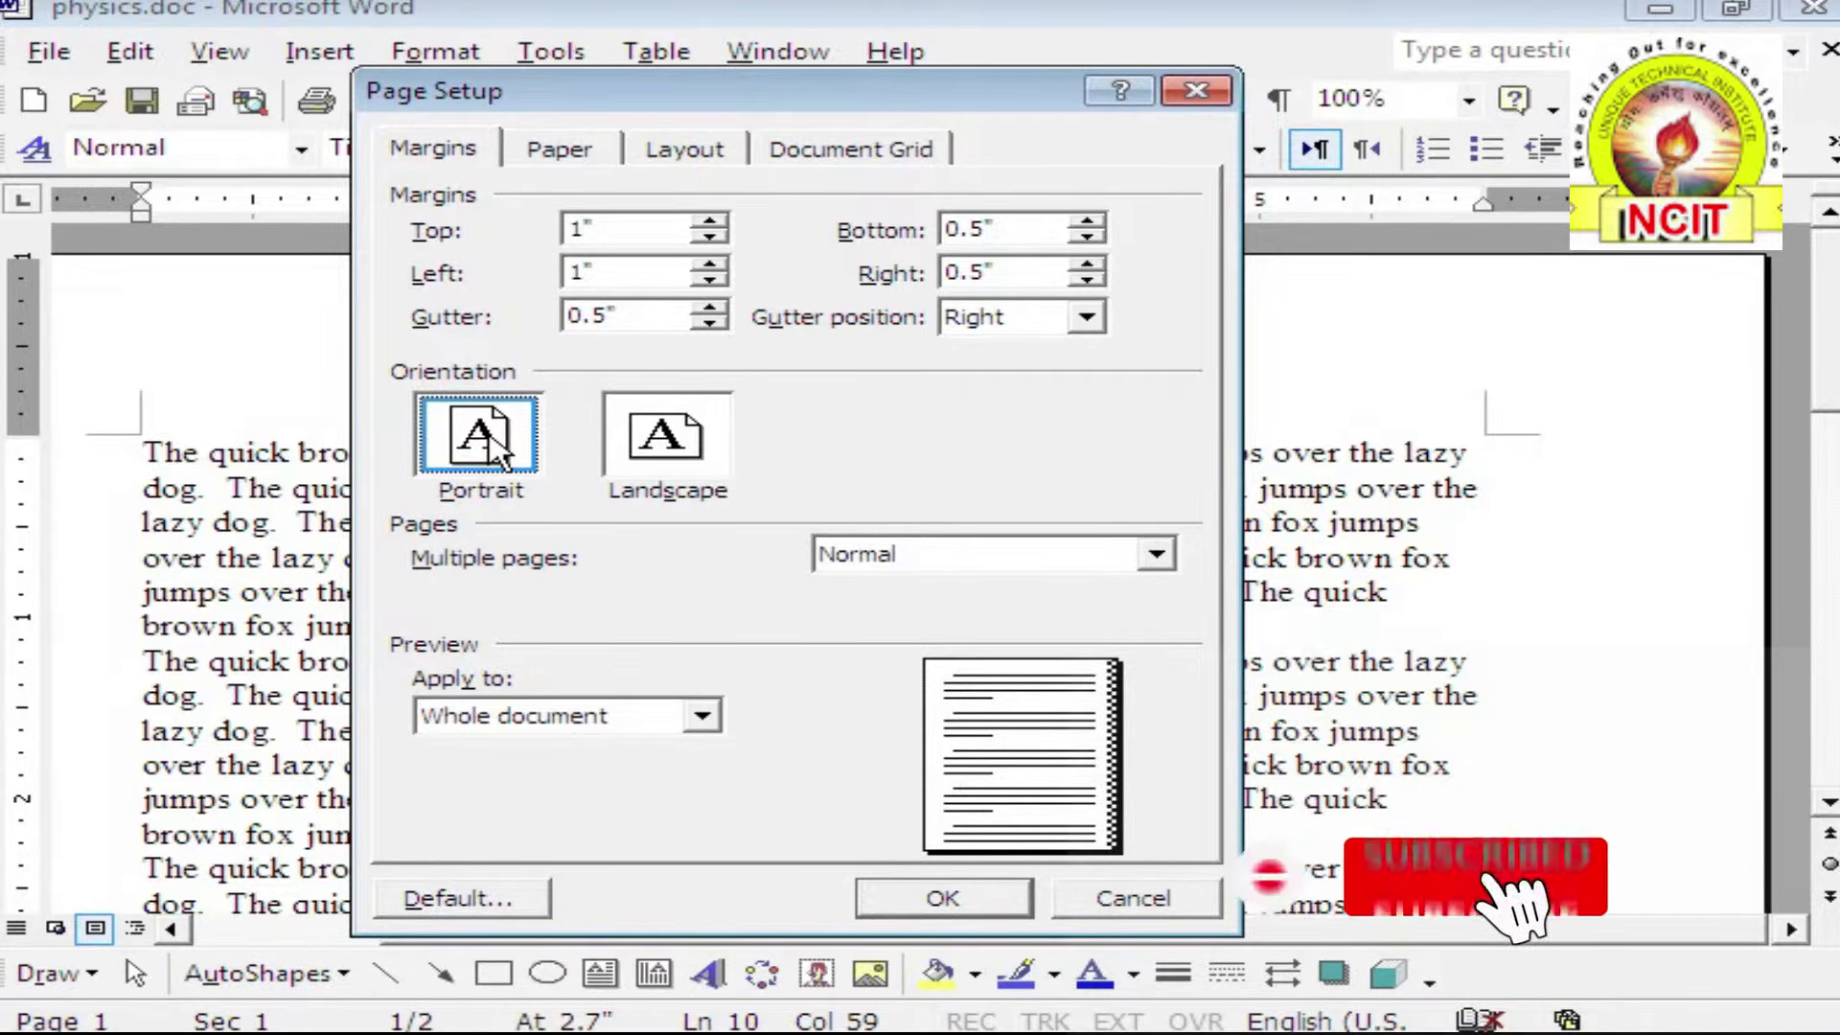
{"action": "left_click", "coordinate": [652, 436]}
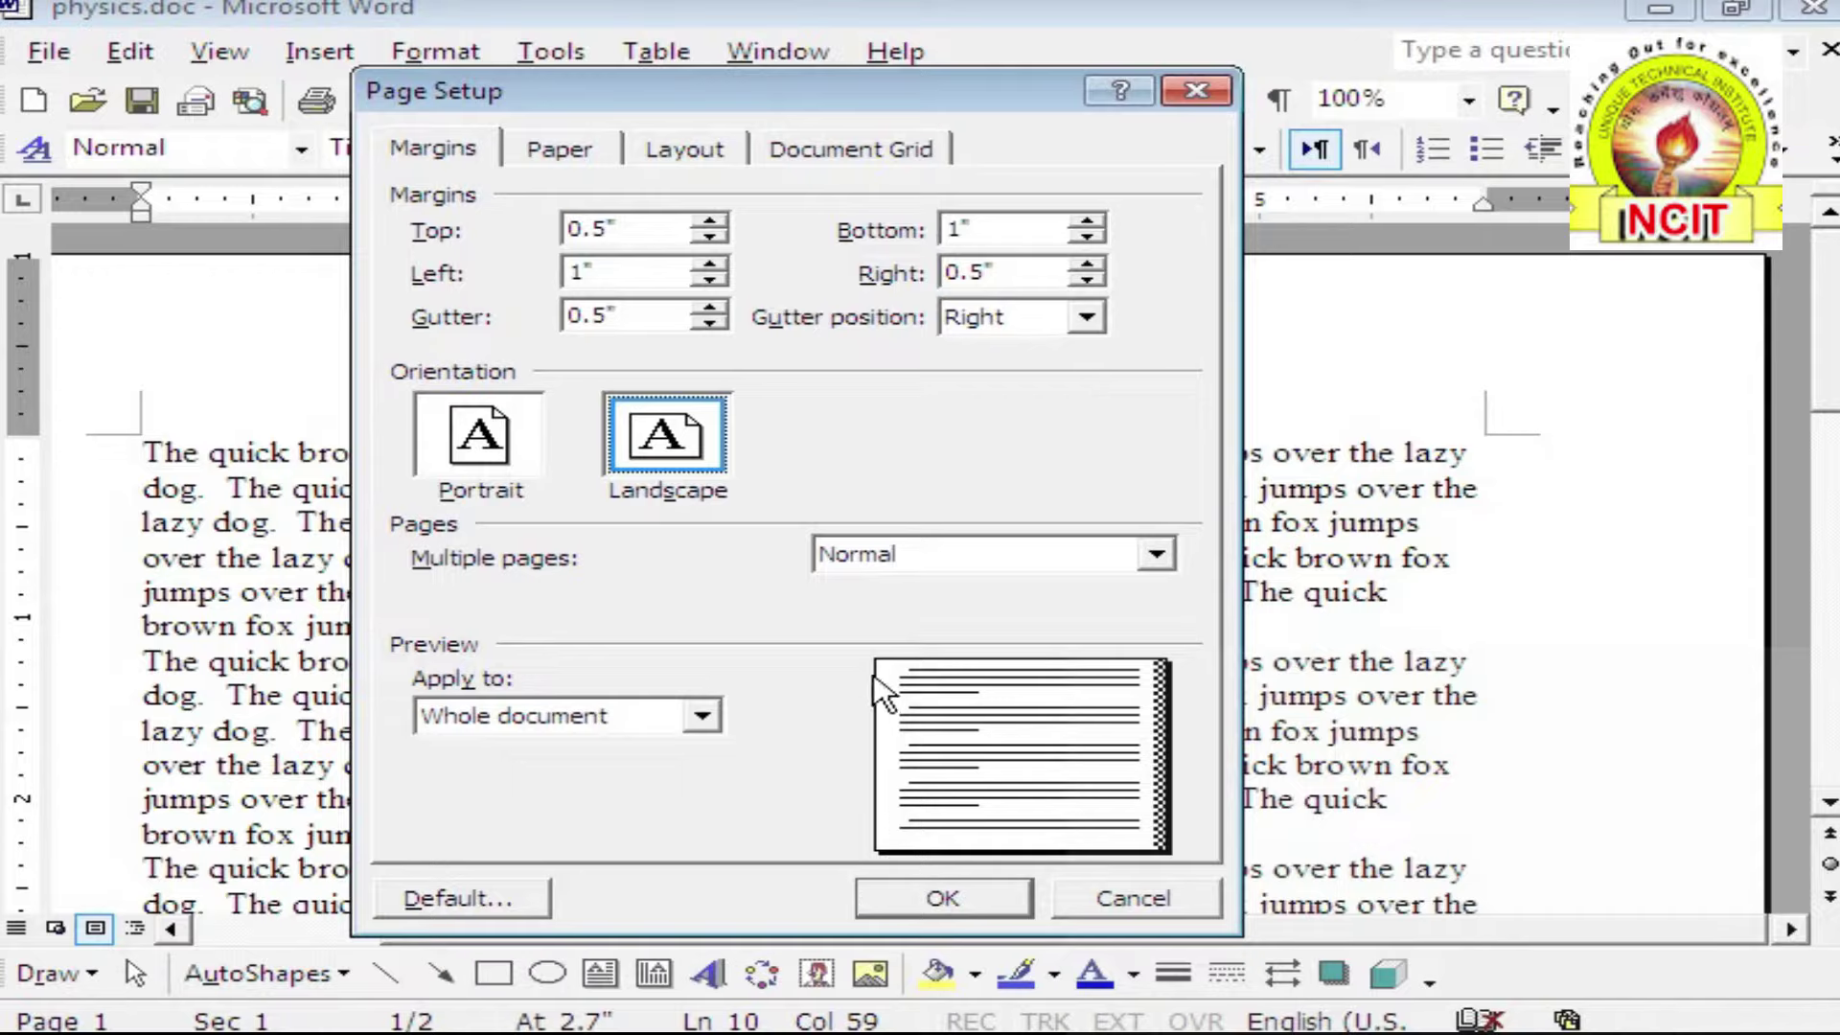
{"action": "key", "text": "alt+p"}
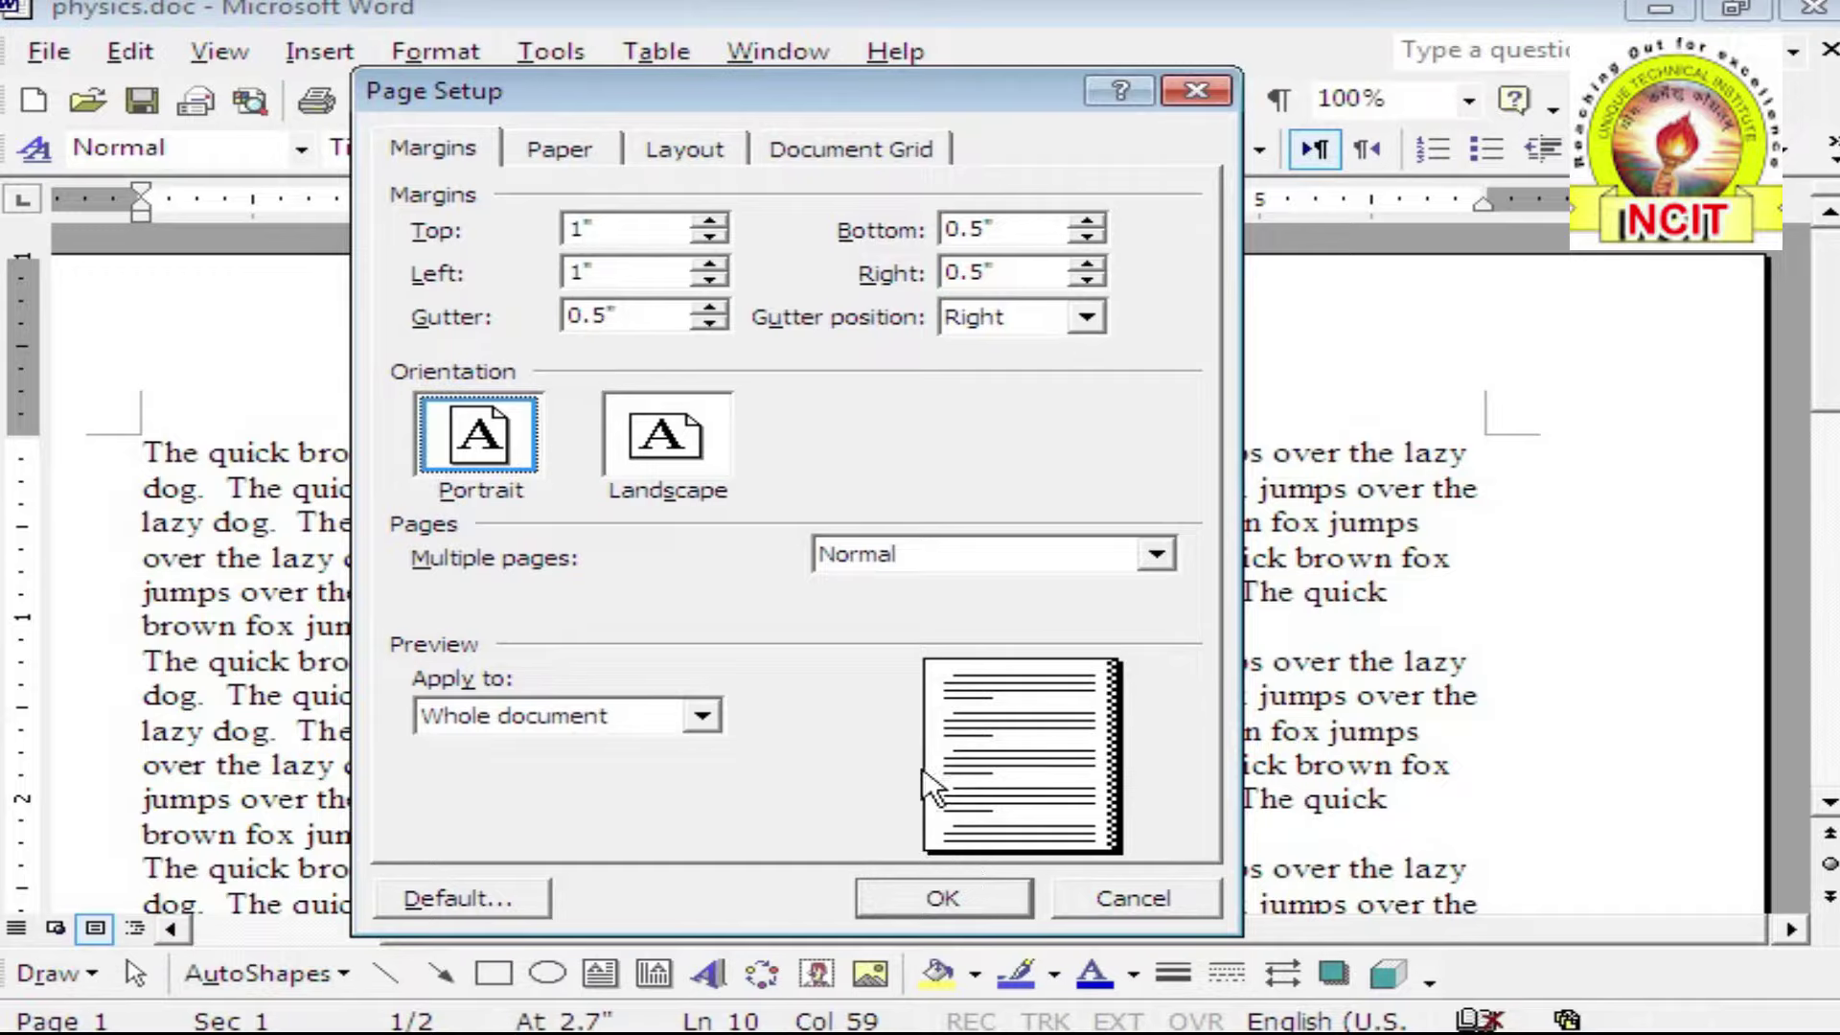
{"action": "left_click", "coordinate": [692, 462]}
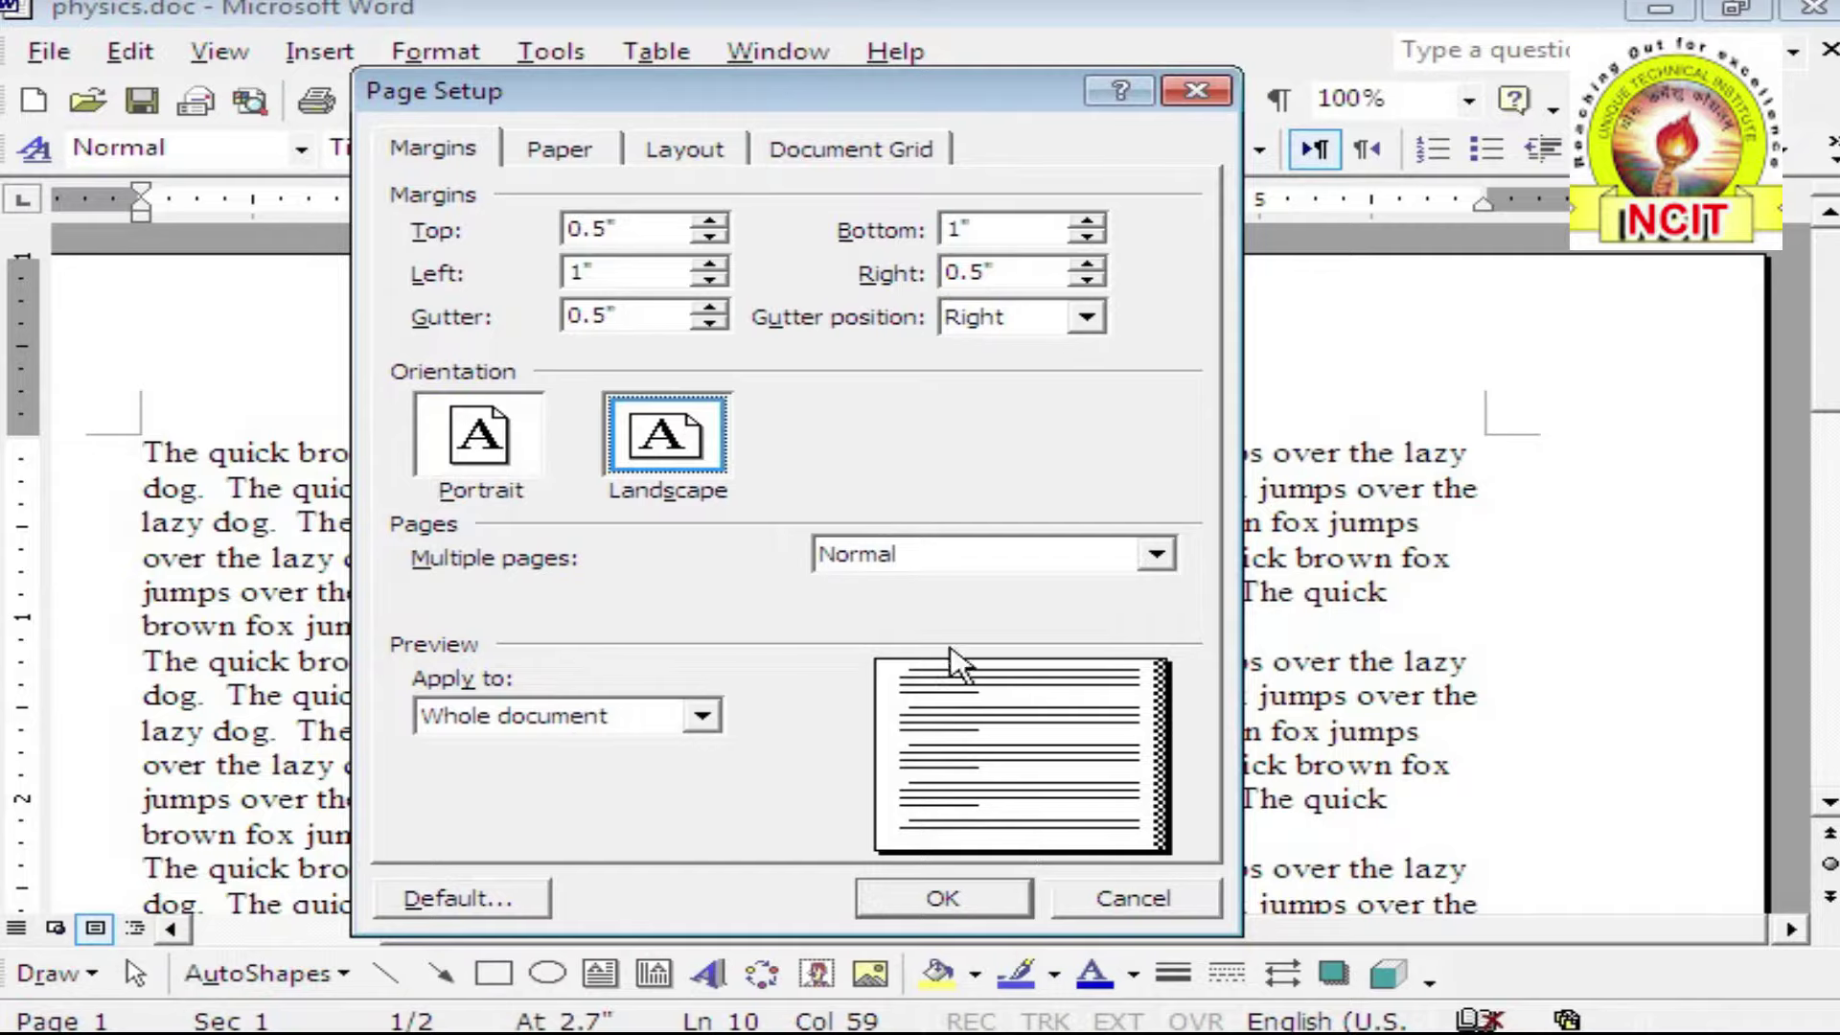
{"action": "left_click", "coordinate": [490, 447]}
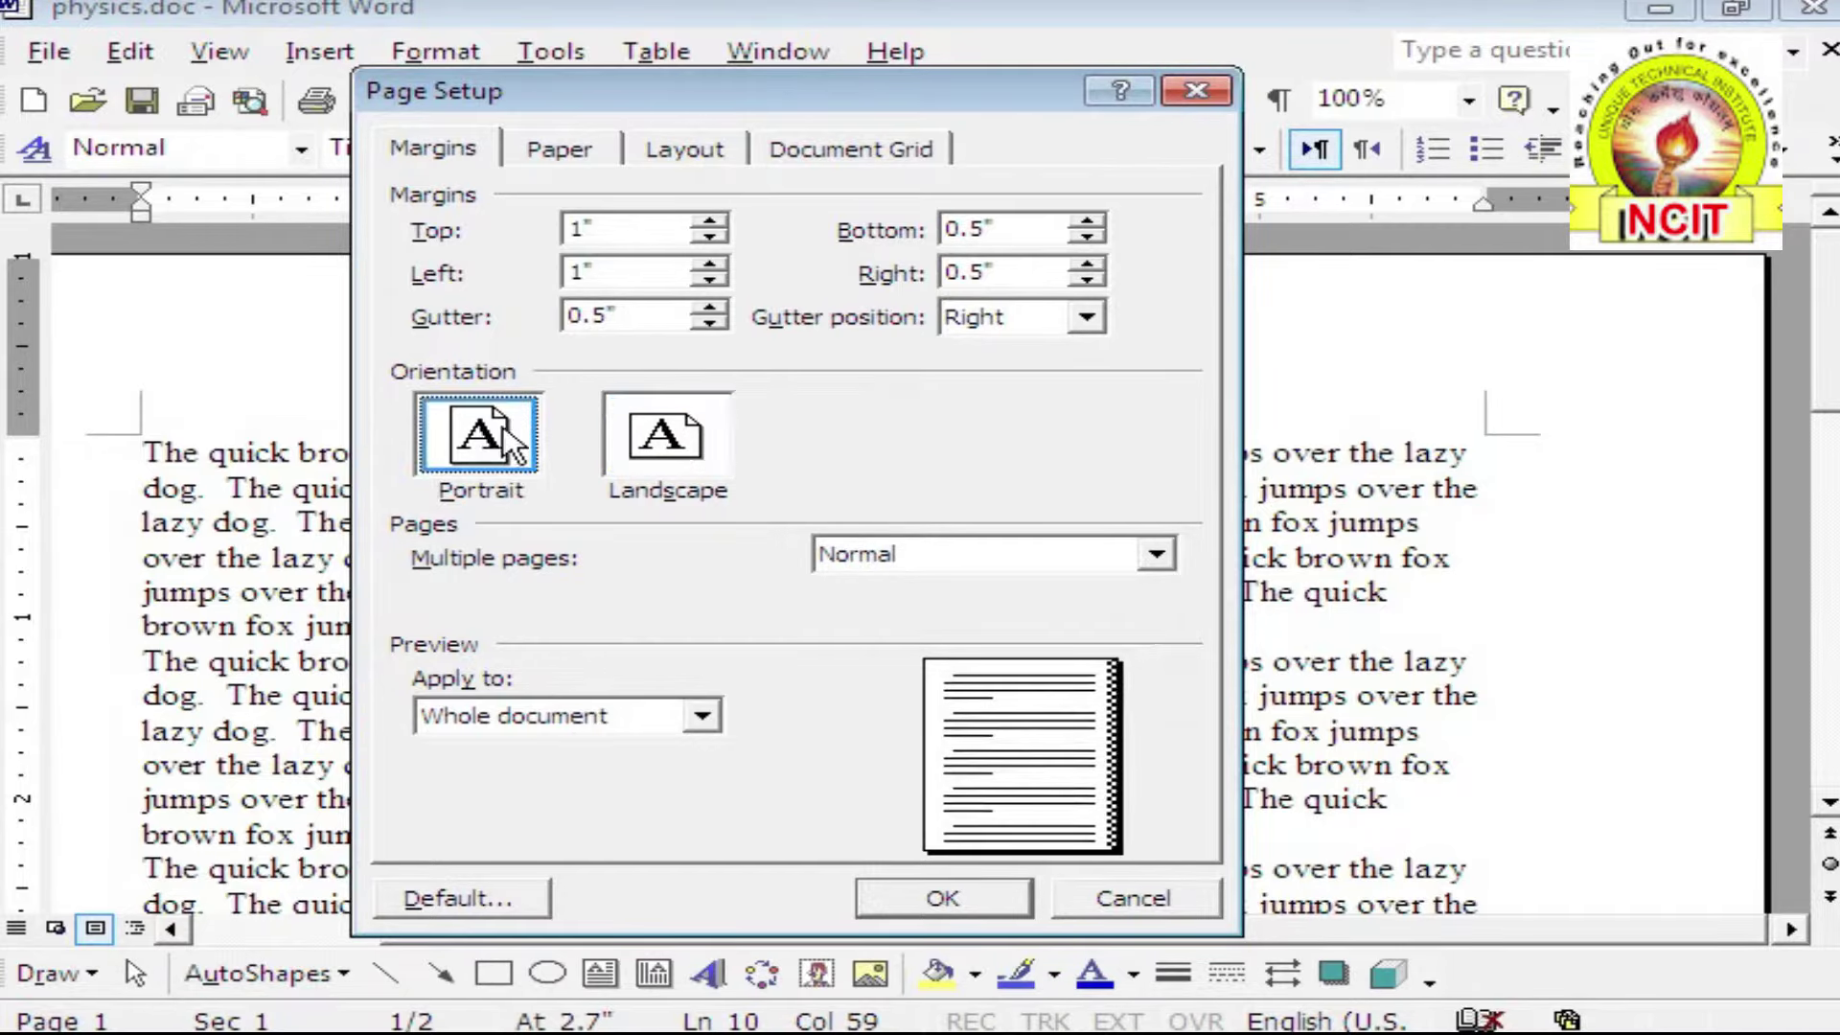
{"action": "left_click", "coordinate": [1050, 319]}
{"action": "left_click", "coordinate": [970, 352]}
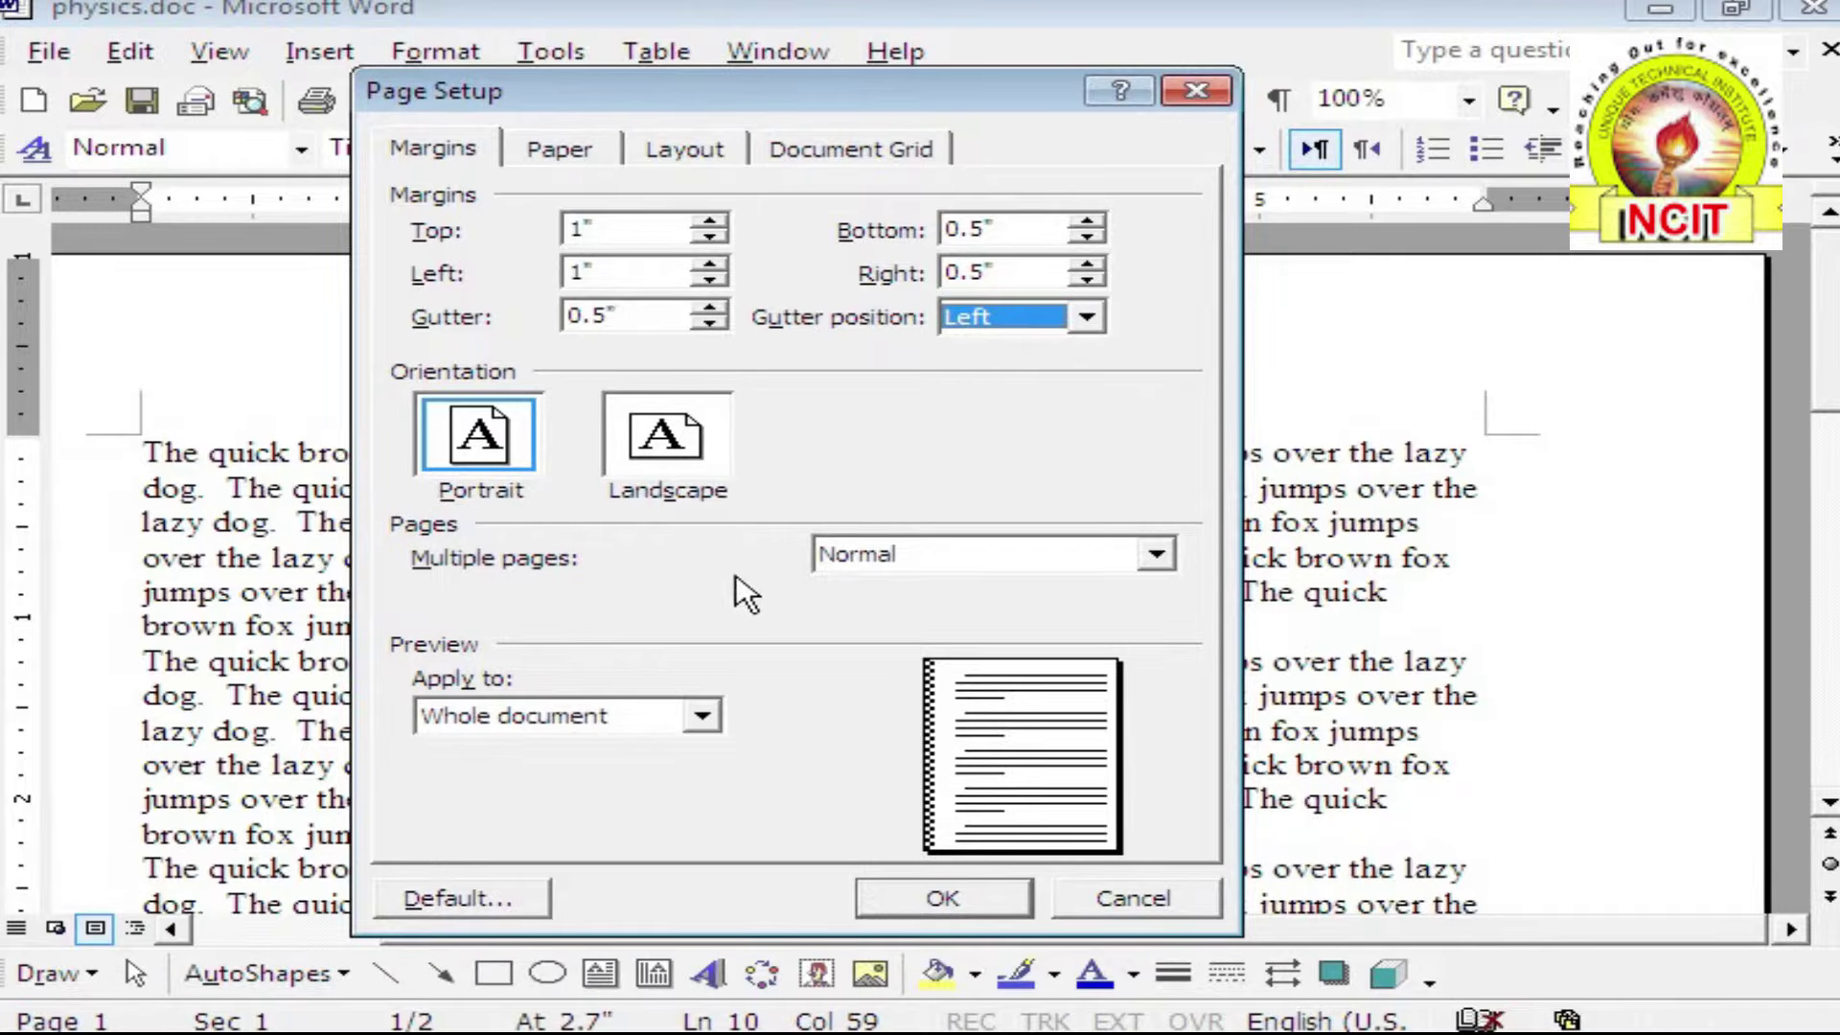
Try Mirror margins, 2 pages per sheet and Book fold, then set Multiple pages back to Normal
{"action": "left_click", "coordinate": [963, 561]}
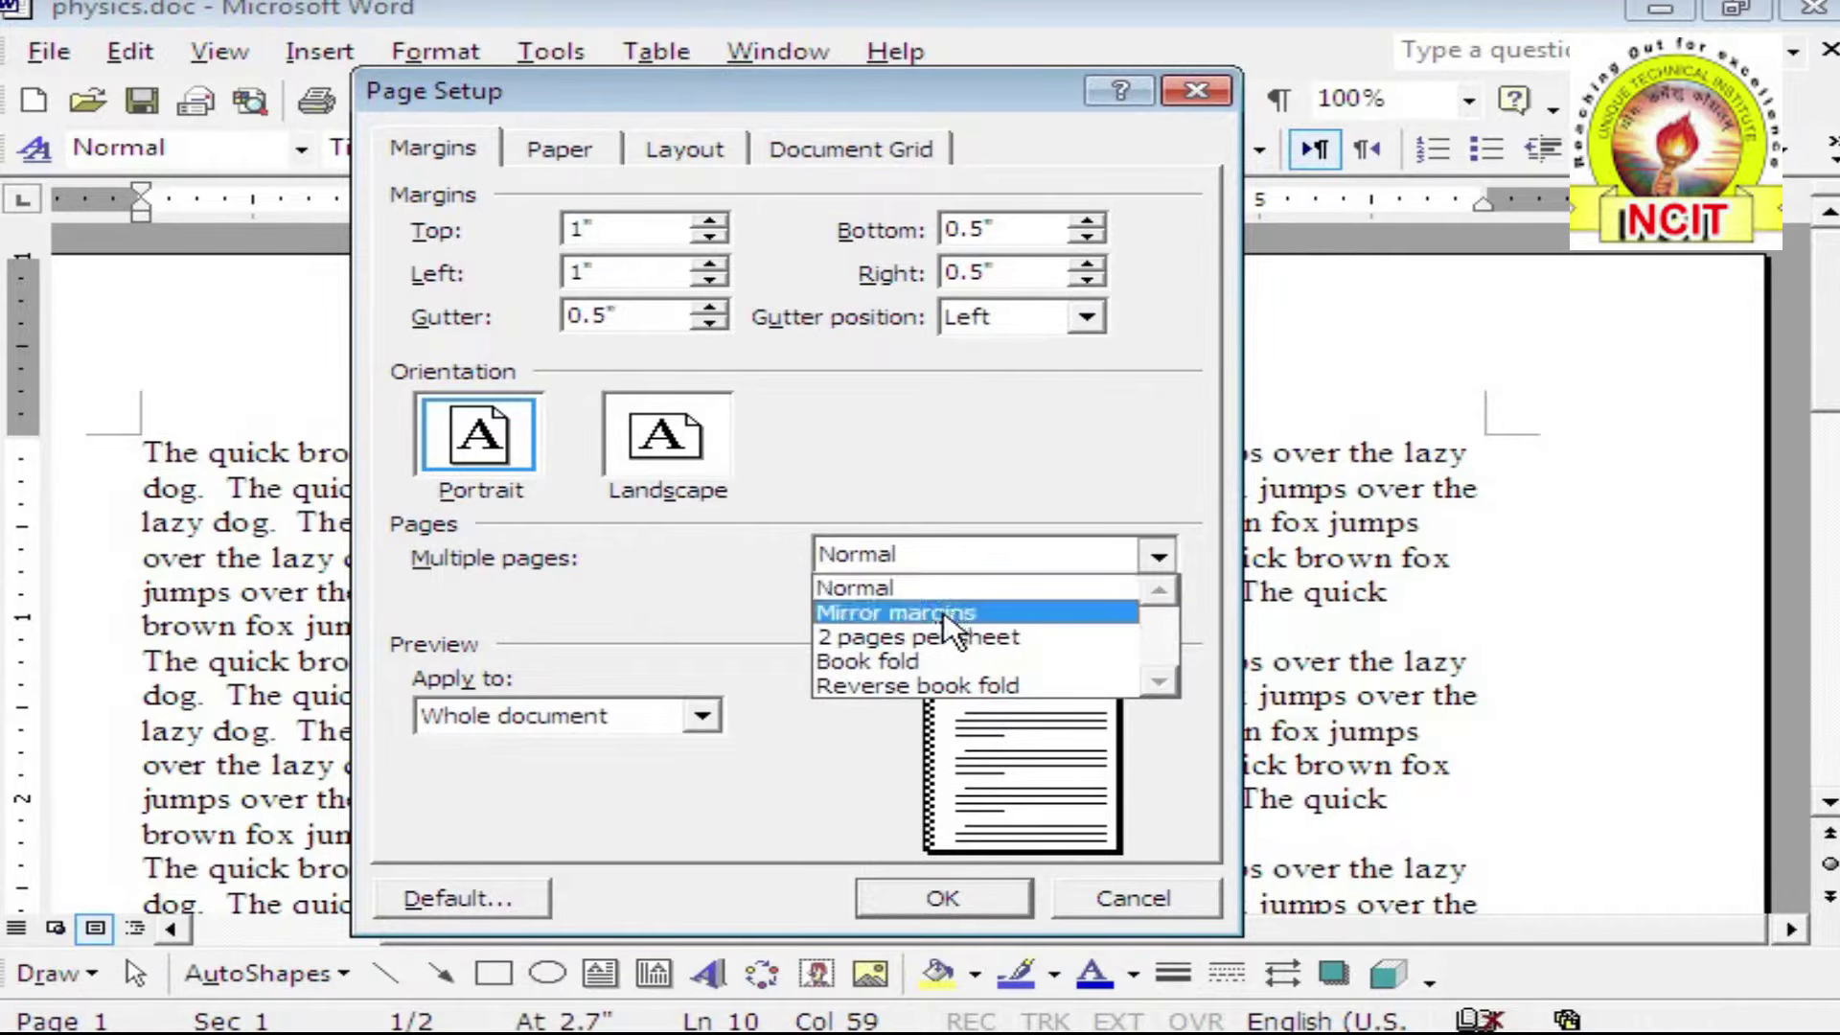
{"action": "left_click", "coordinate": [956, 613]}
{"action": "left_click", "coordinate": [1038, 575]}
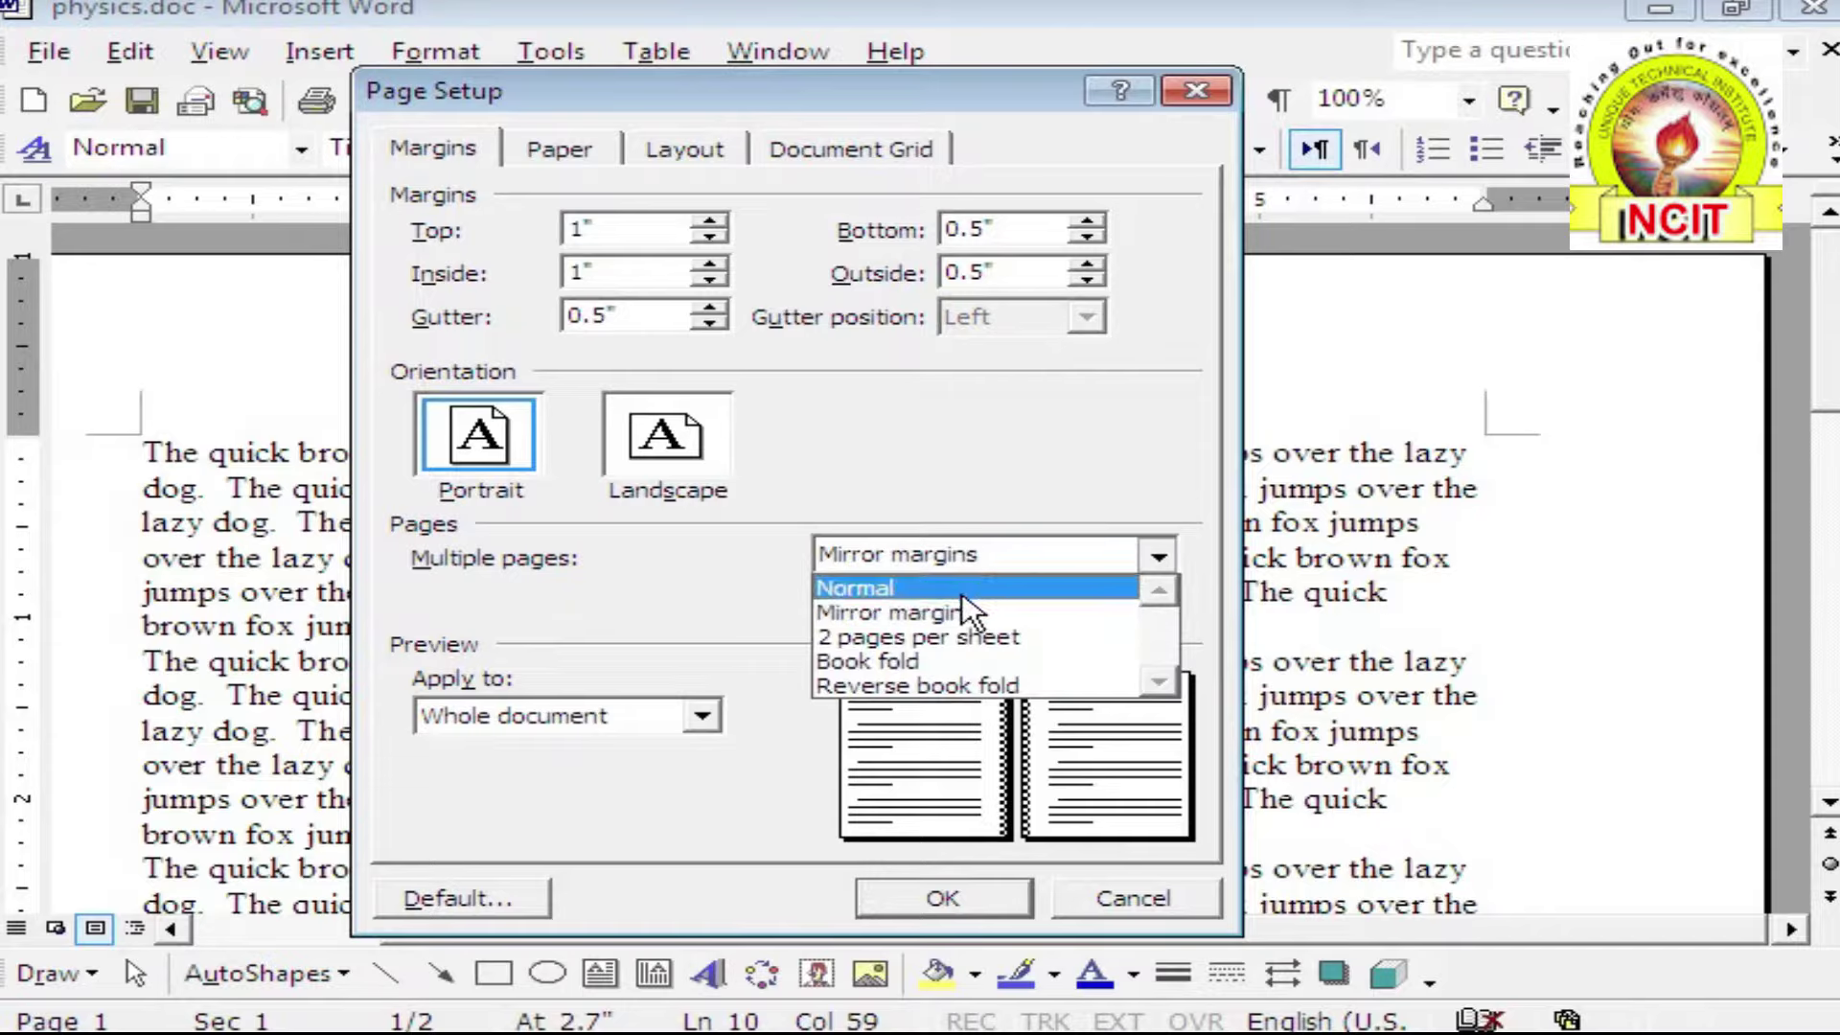
{"action": "left_click", "coordinate": [962, 636]}
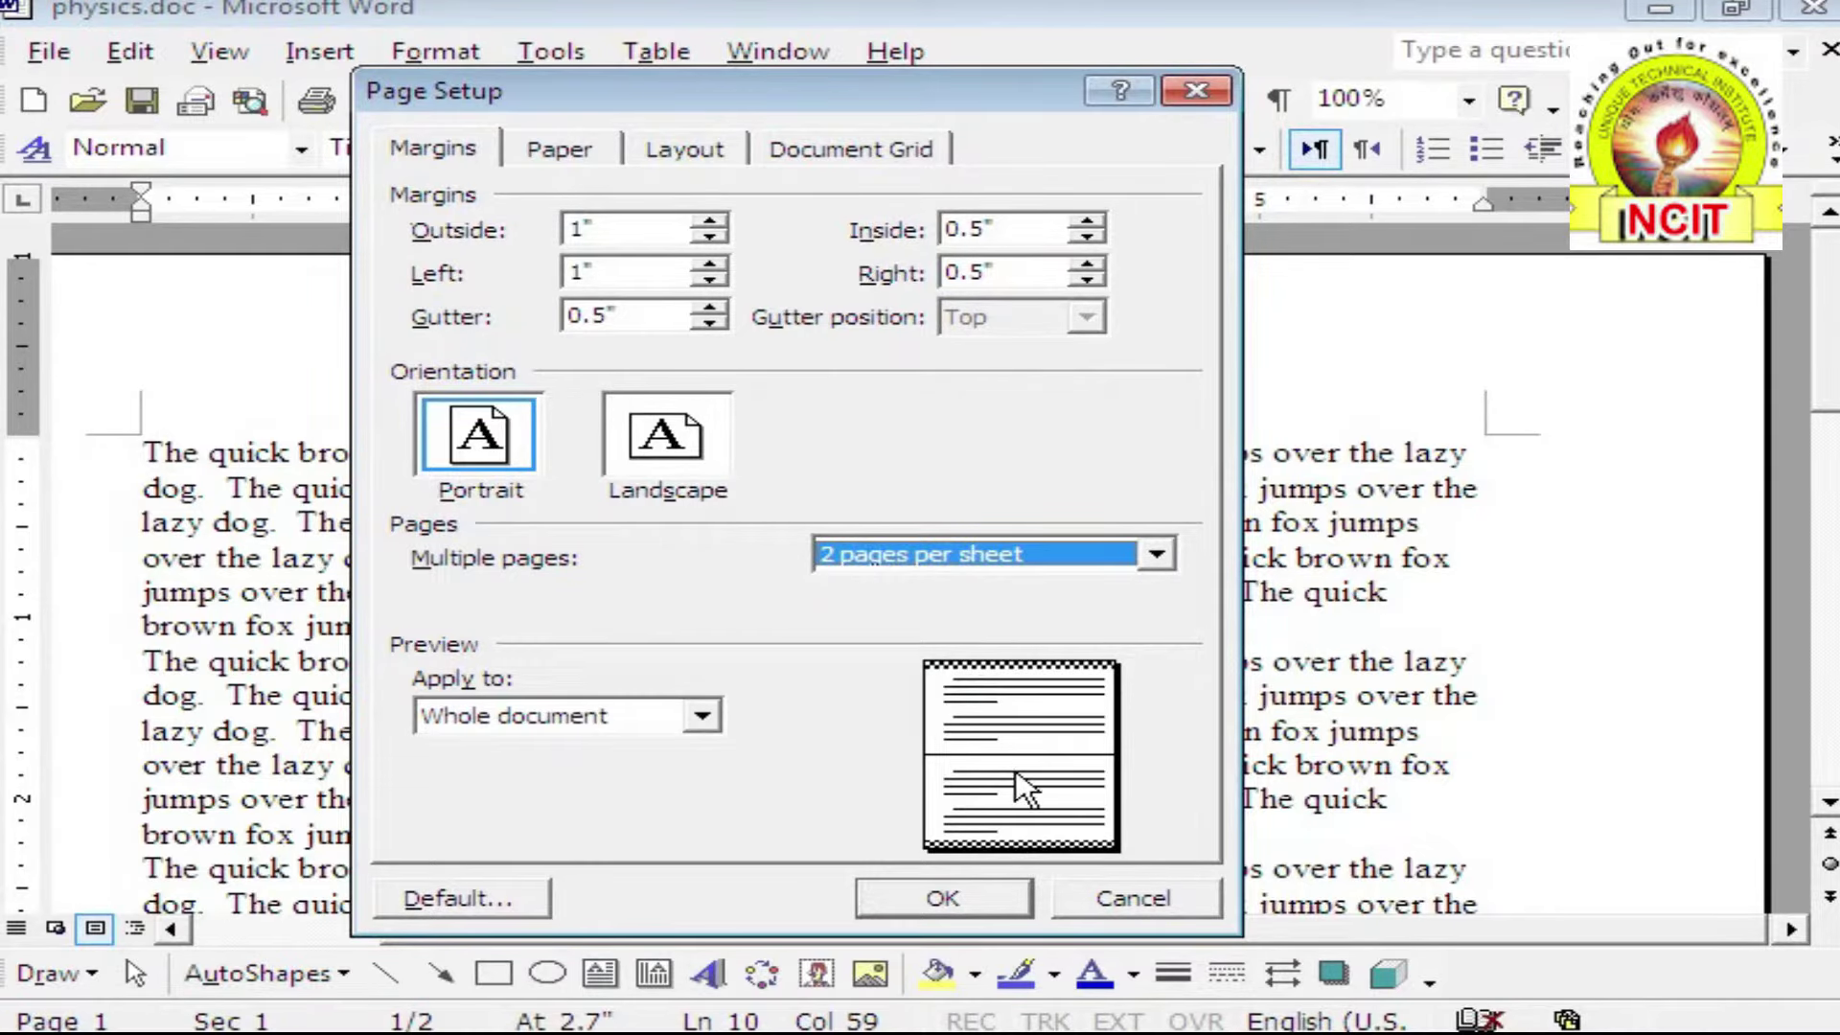
{"action": "left_click", "coordinate": [1045, 556]}
{"action": "left_click", "coordinate": [949, 664]}
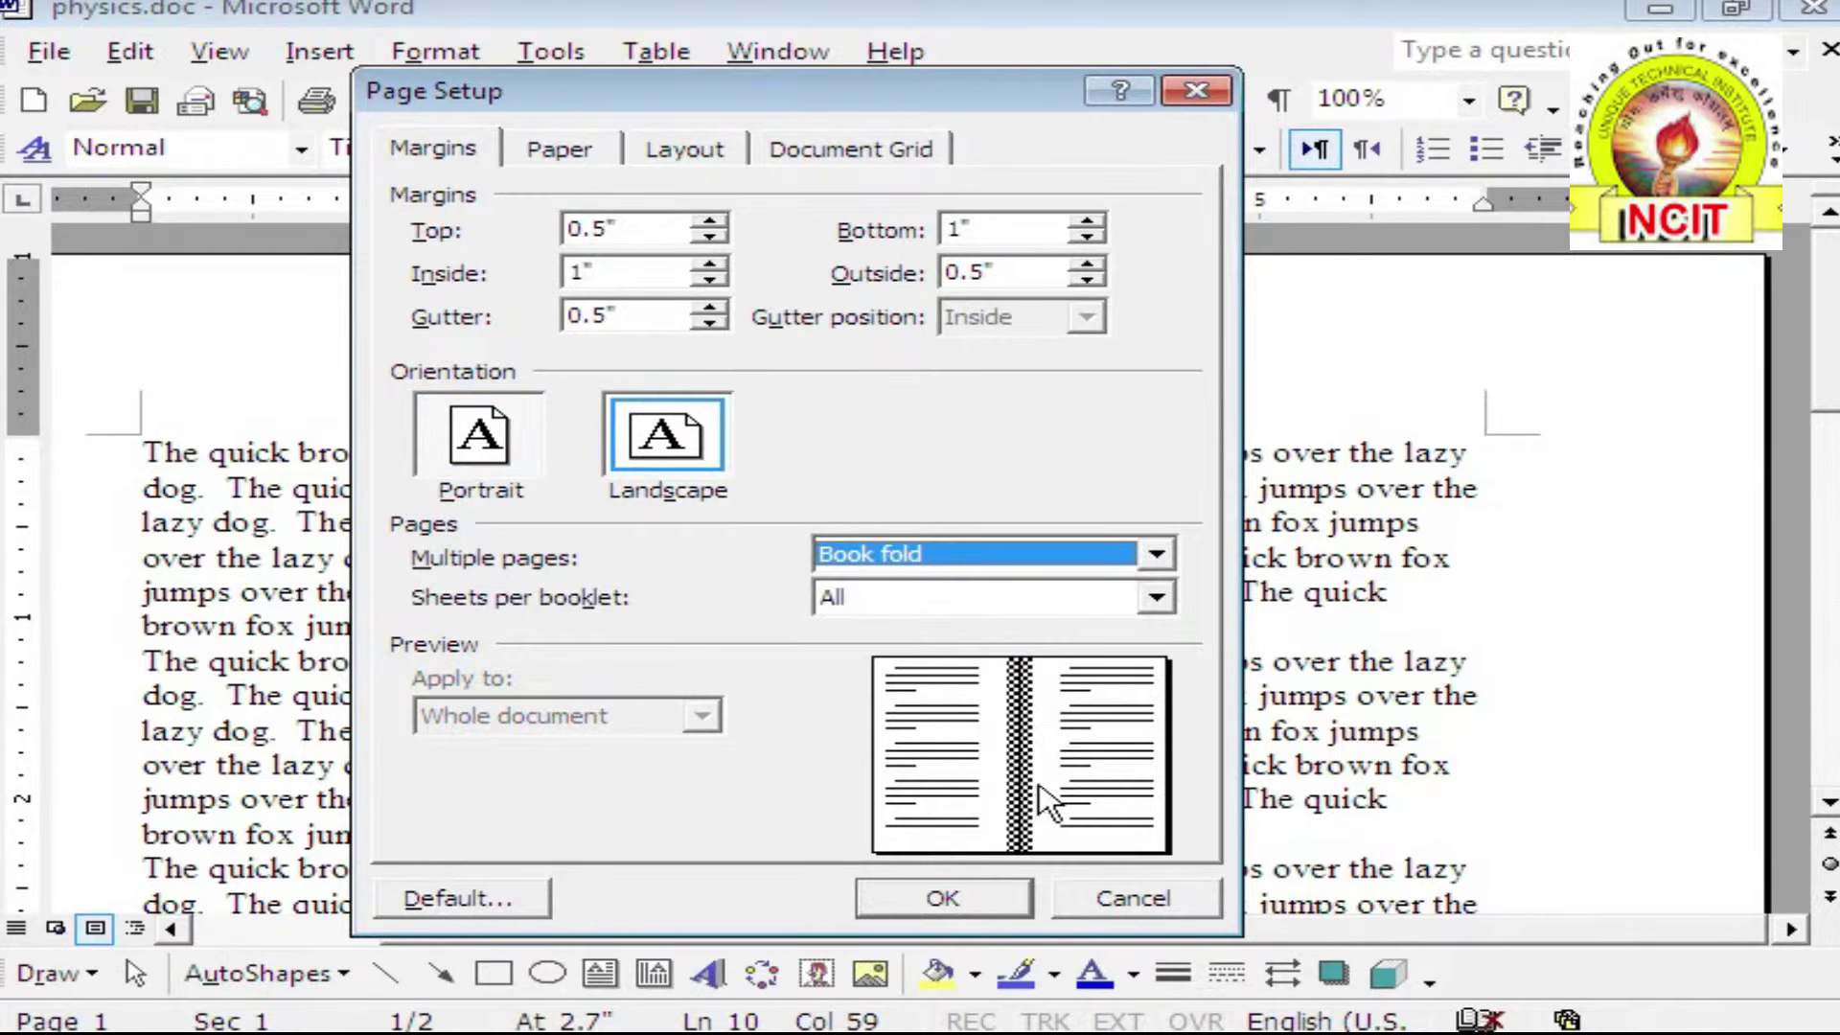
{"action": "left_click", "coordinate": [937, 558]}
{"action": "left_click", "coordinate": [882, 587]}
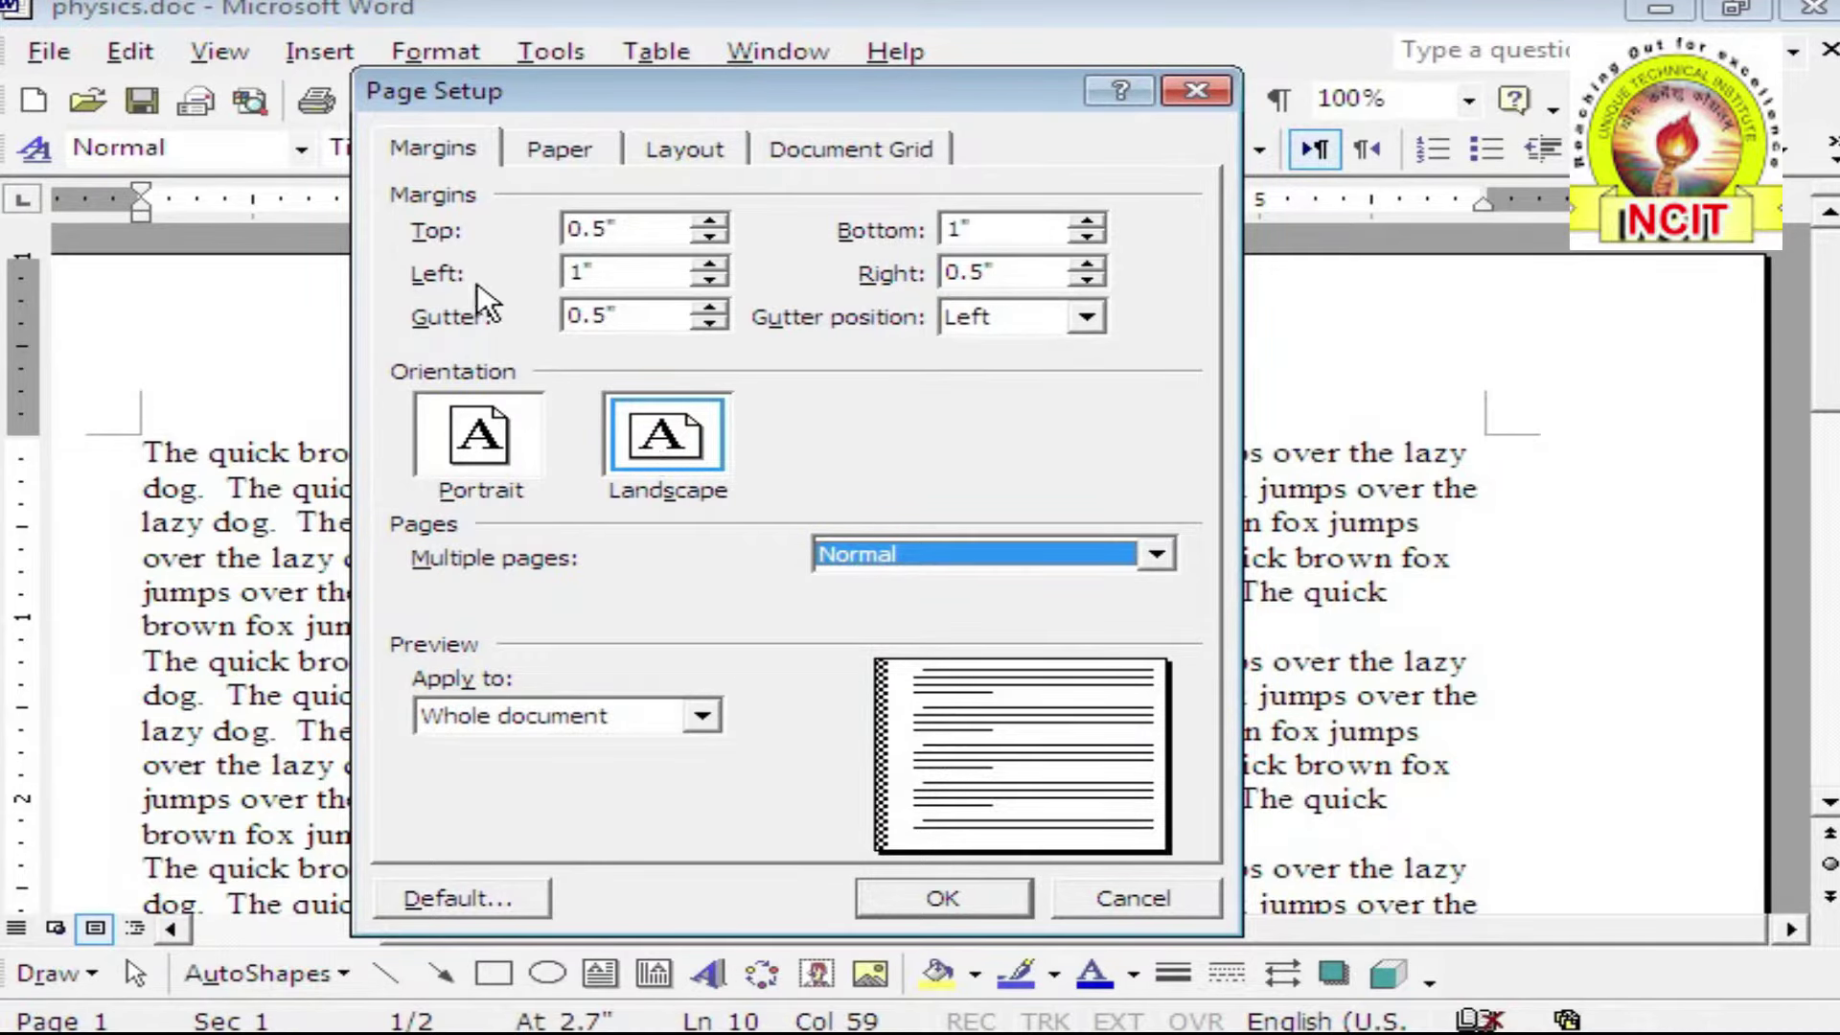
Check the Layout and Paper tabs, then choose Portrait on Margins and apply Page Setup
{"action": "left_click", "coordinate": [685, 151]}
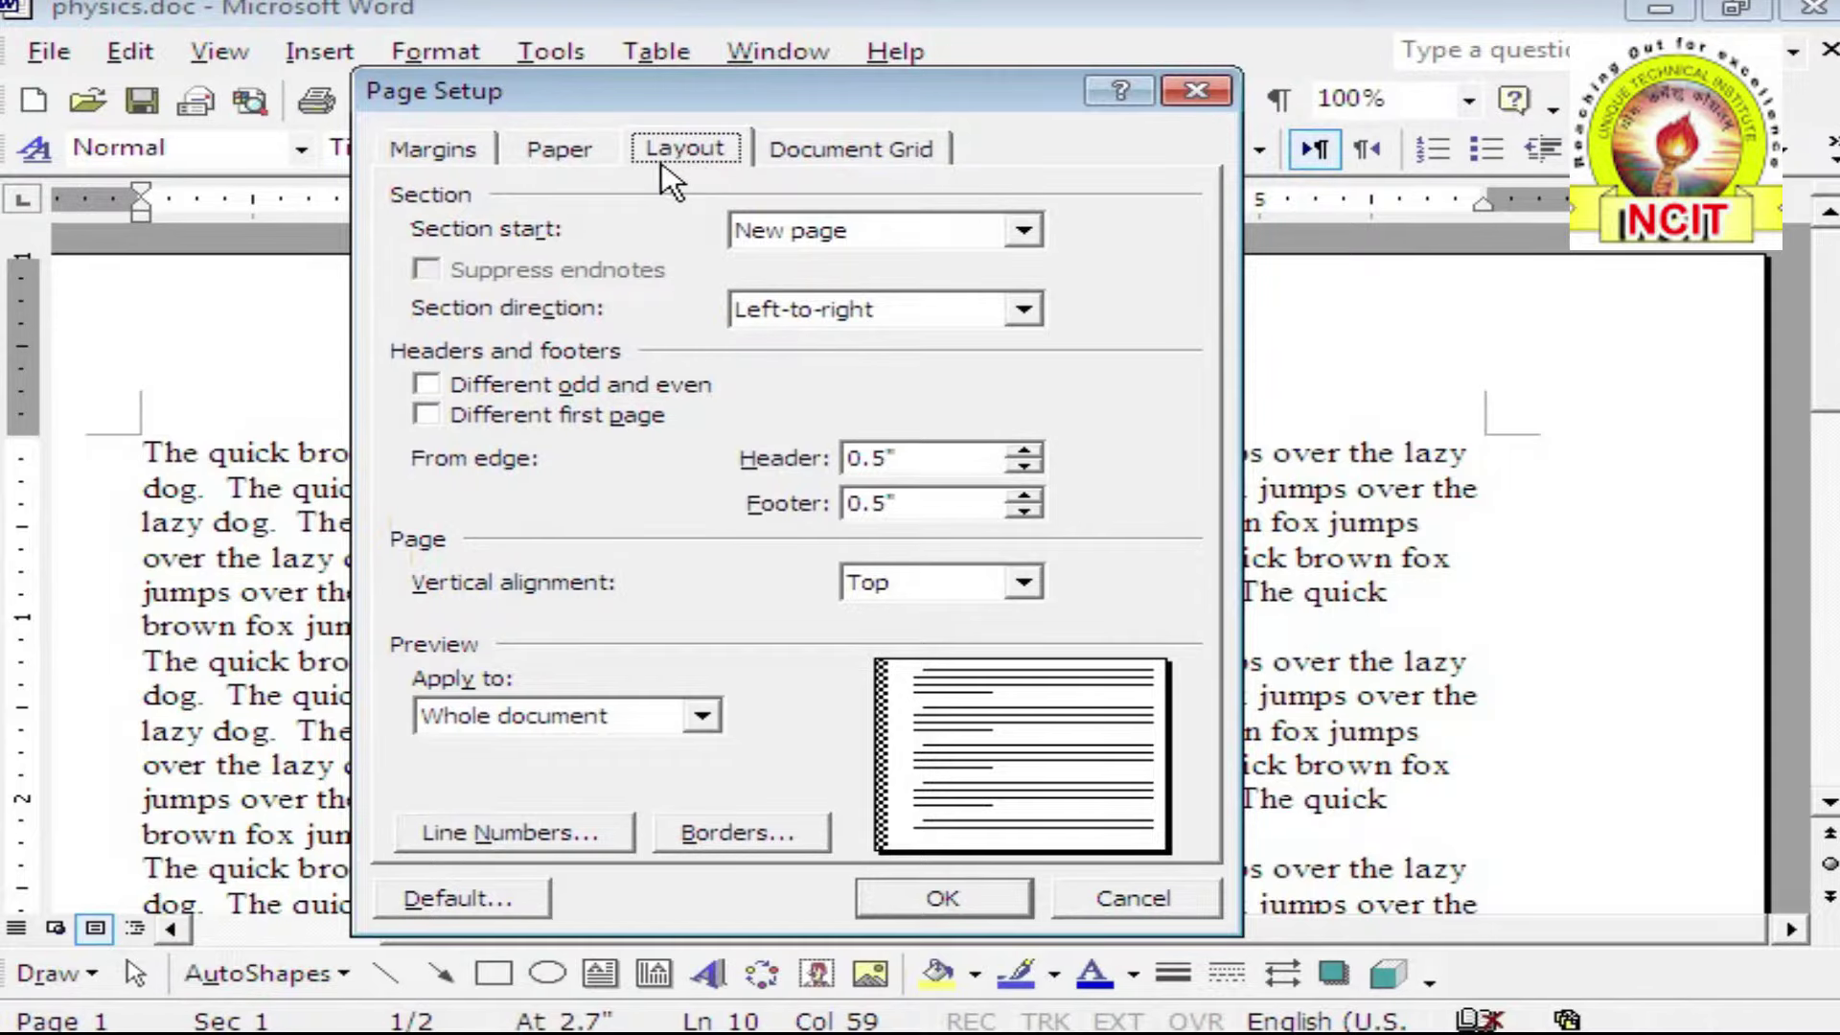
{"action": "left_click", "coordinate": [561, 154]}
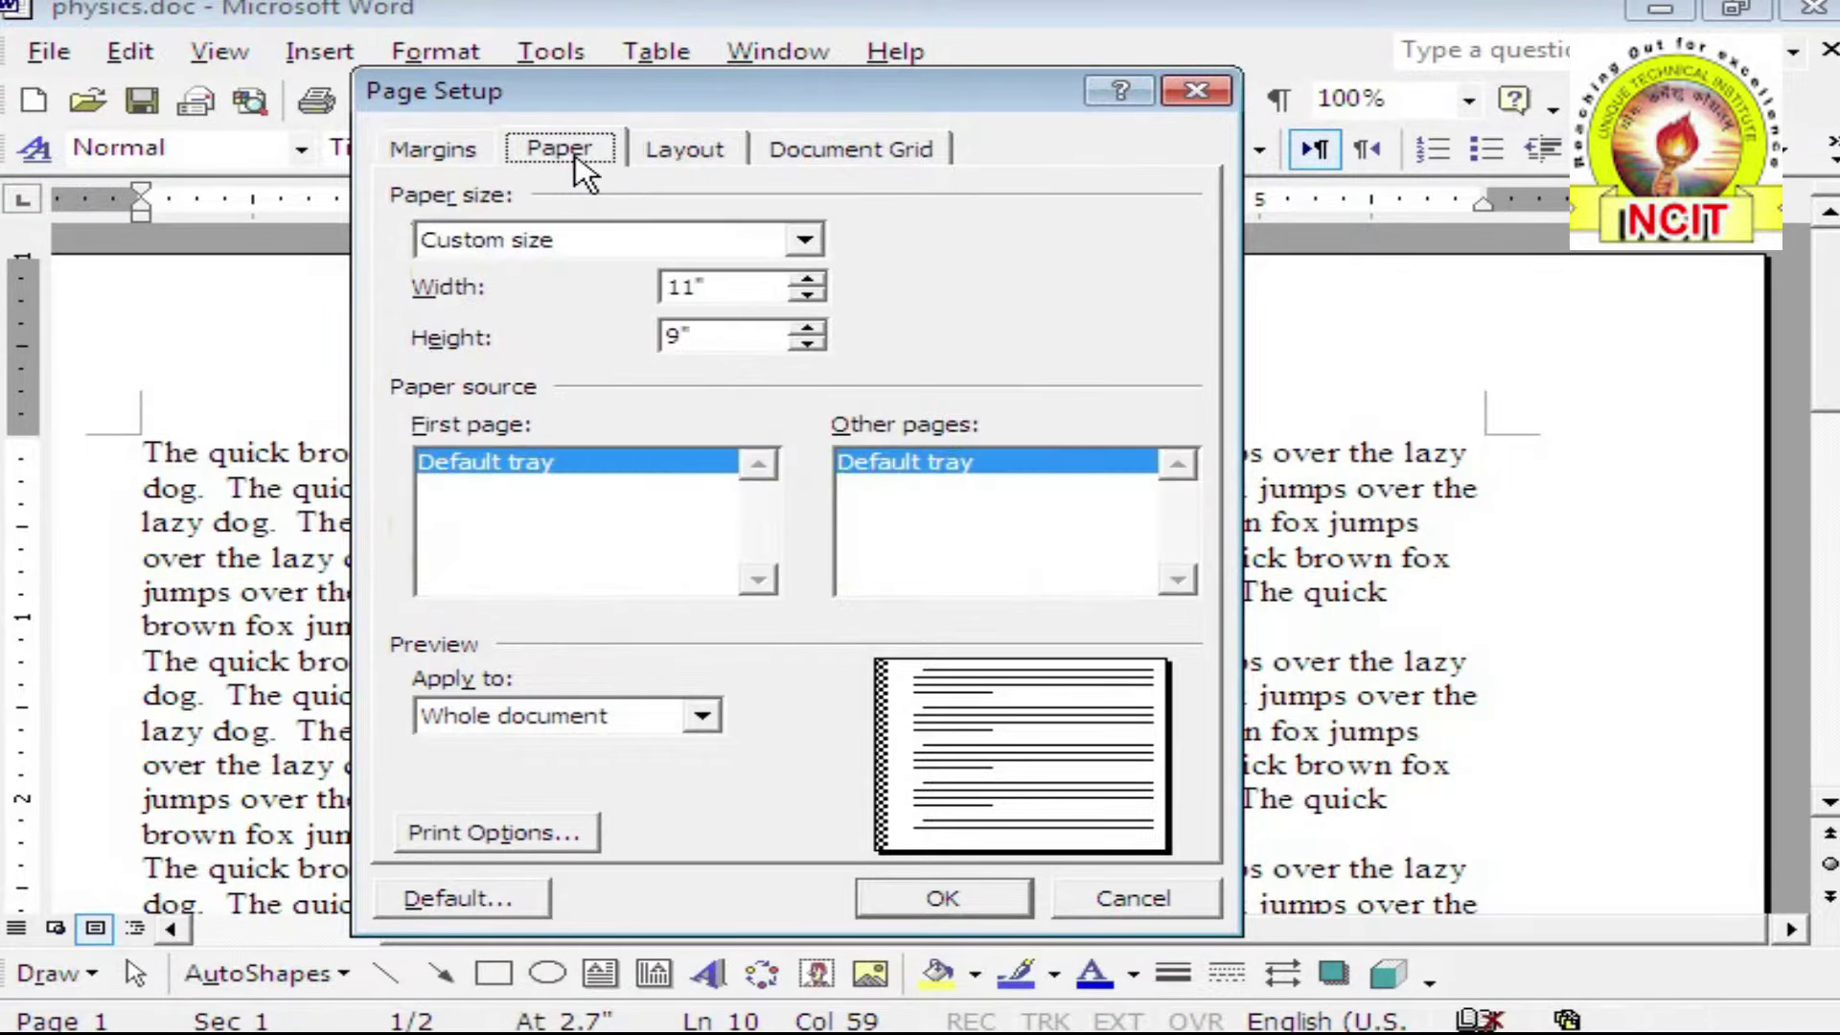
{"action": "left_click", "coordinate": [427, 153]}
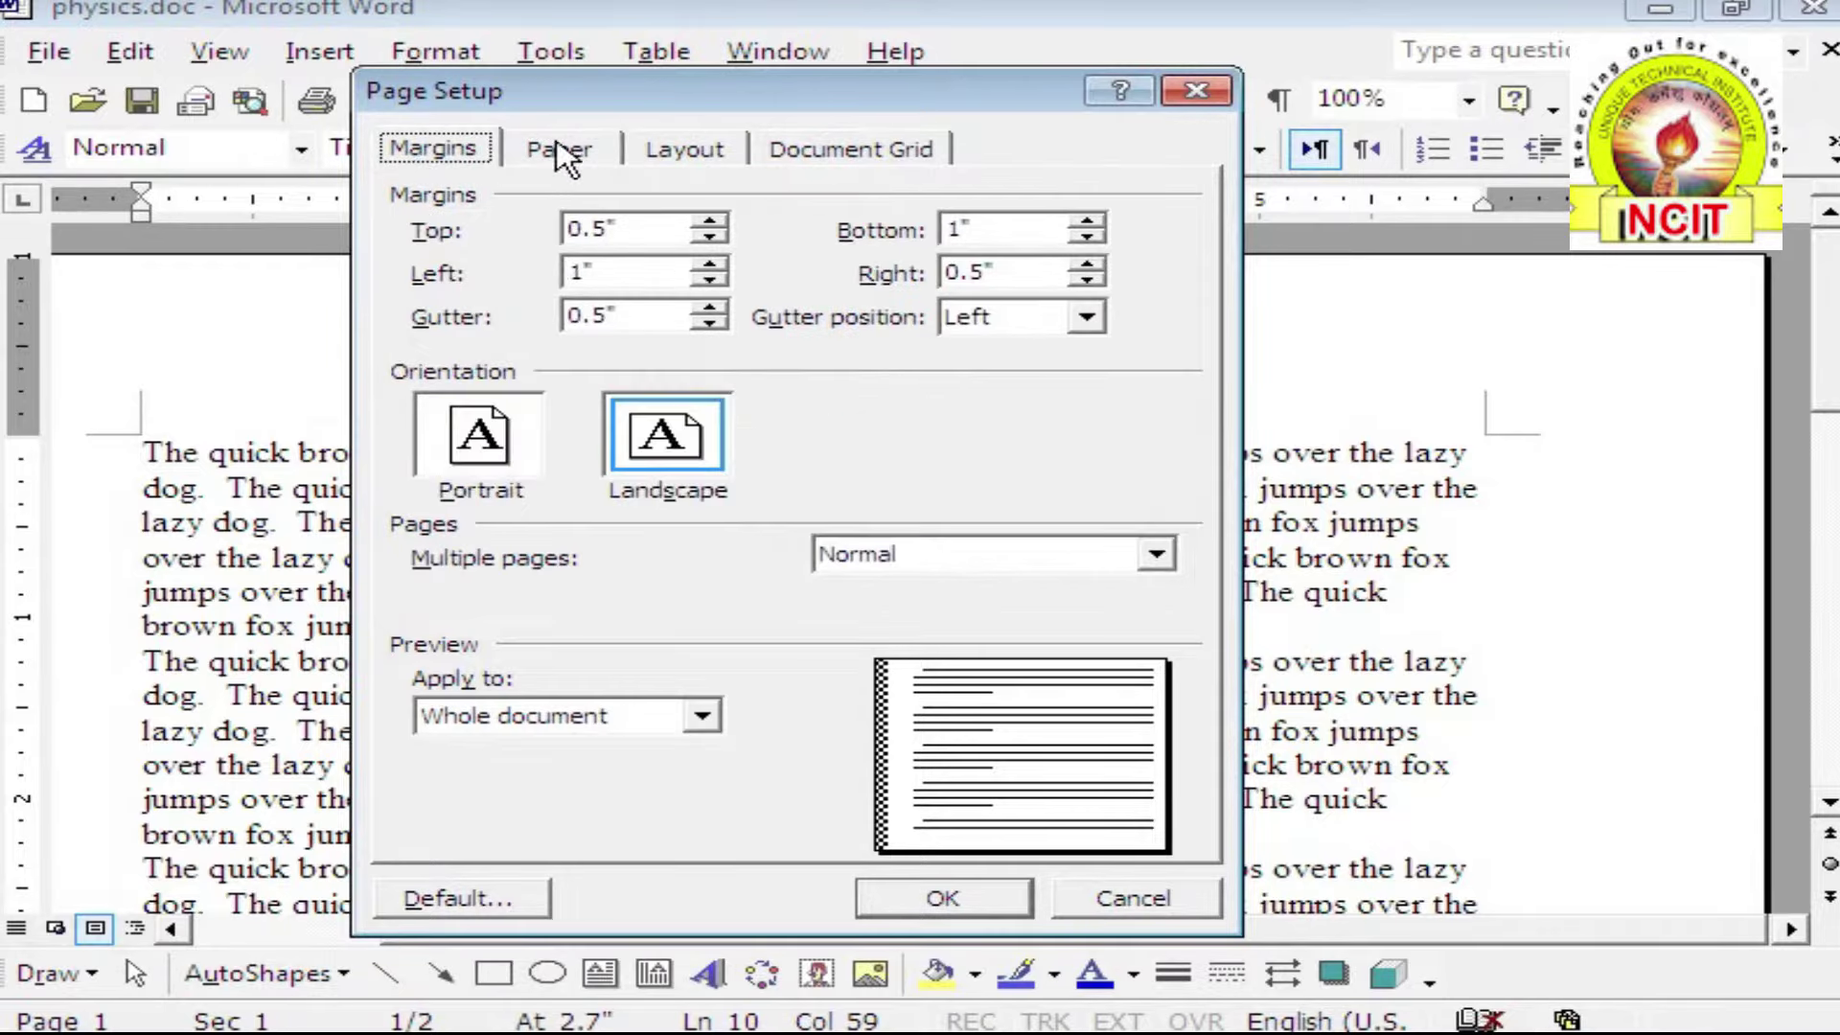
{"action": "left_click", "coordinate": [564, 151]}
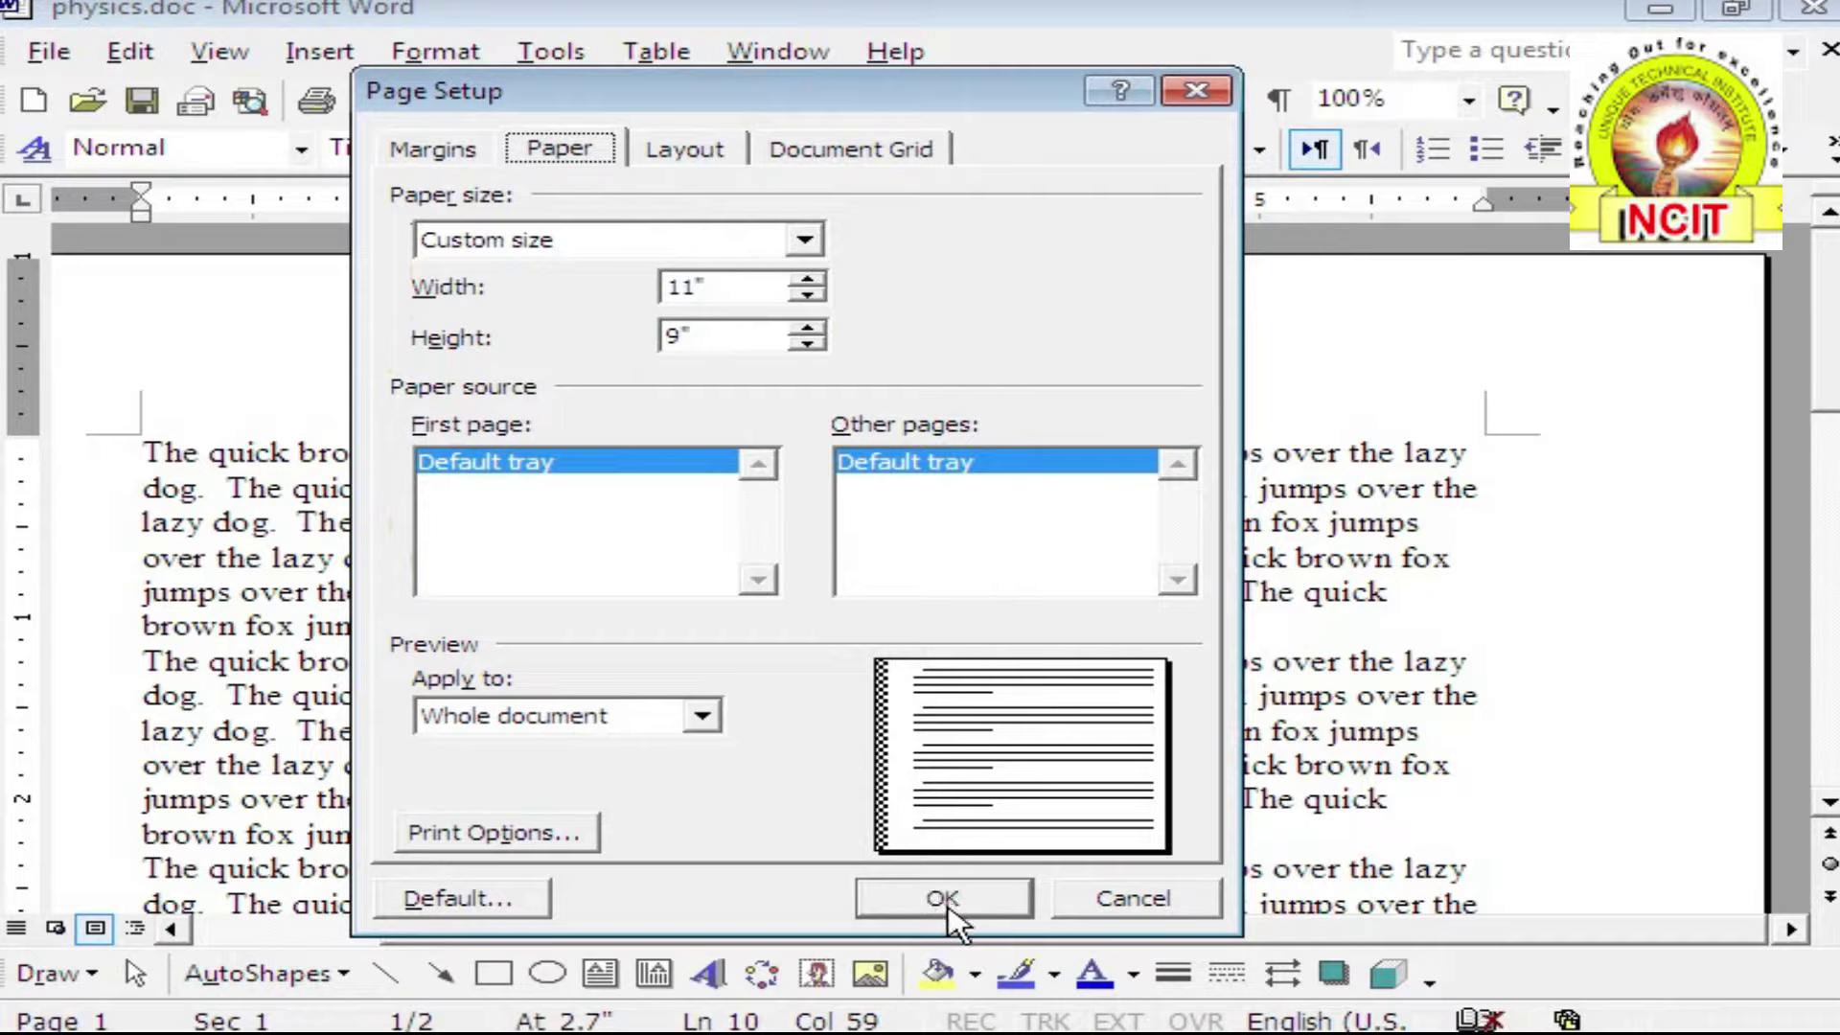
{"action": "left_click", "coordinate": [433, 153]}
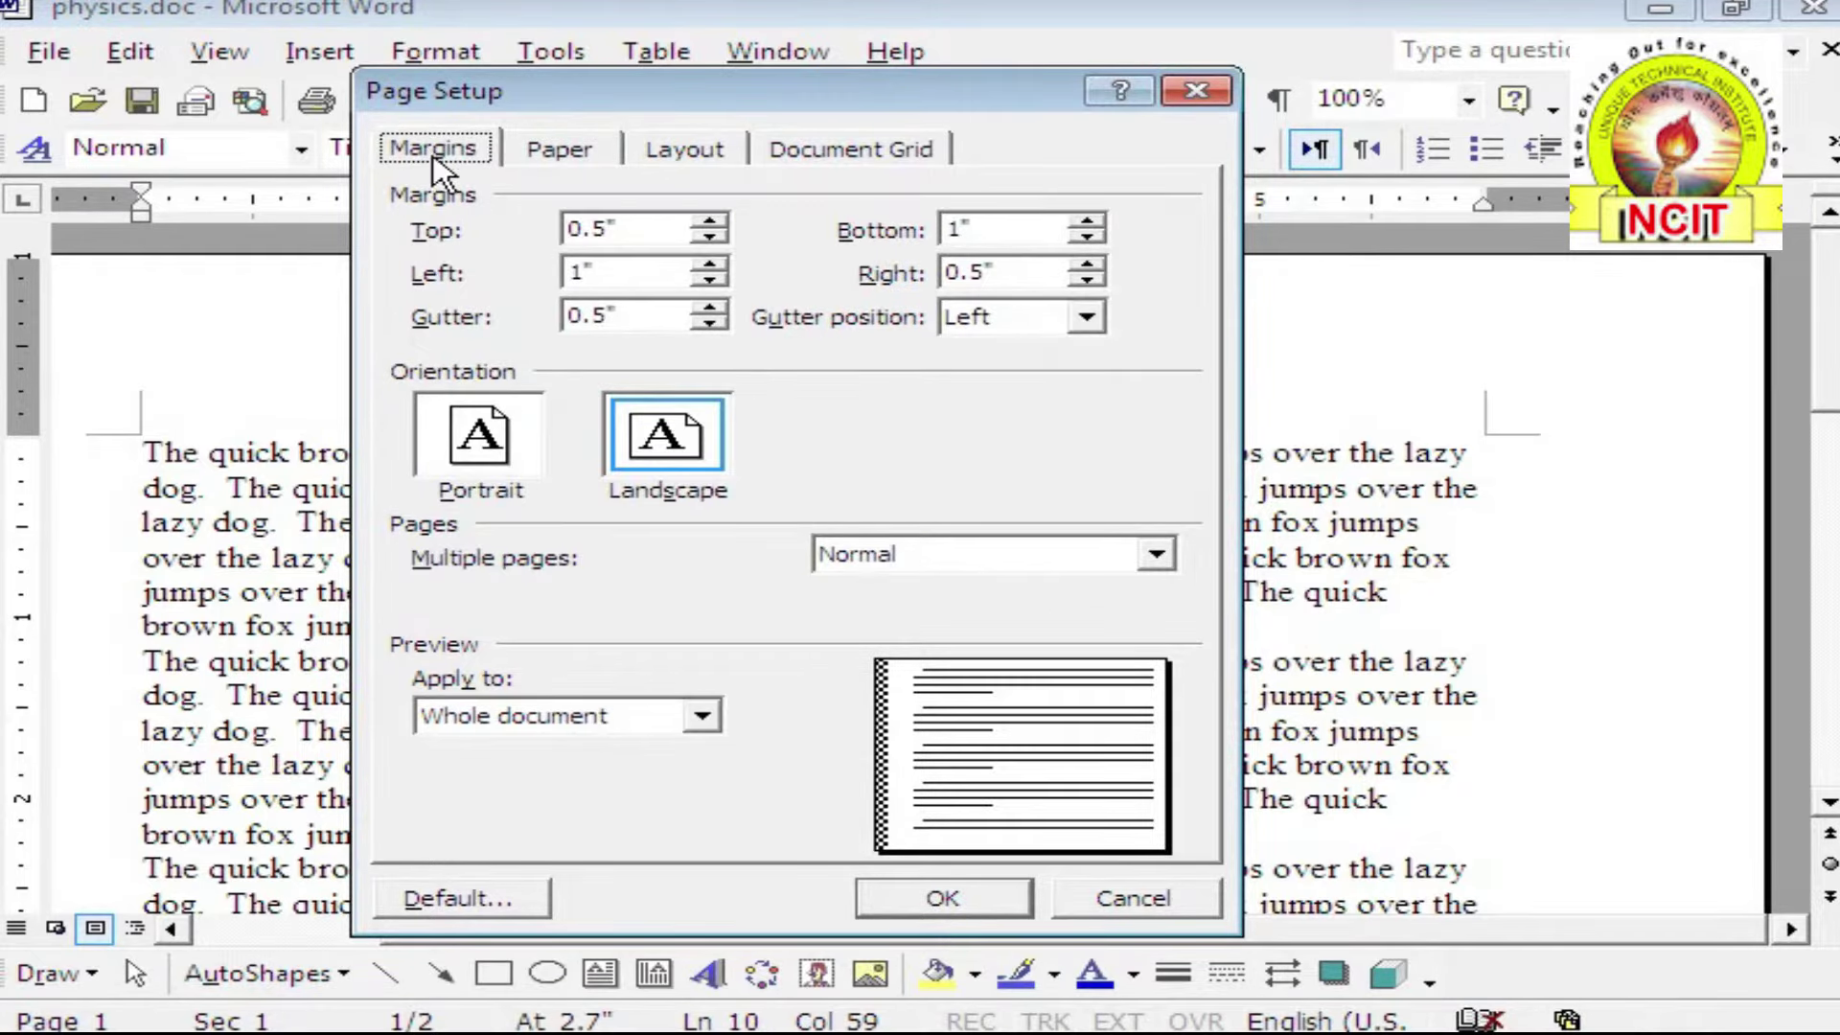
{"action": "left_click", "coordinate": [479, 433]}
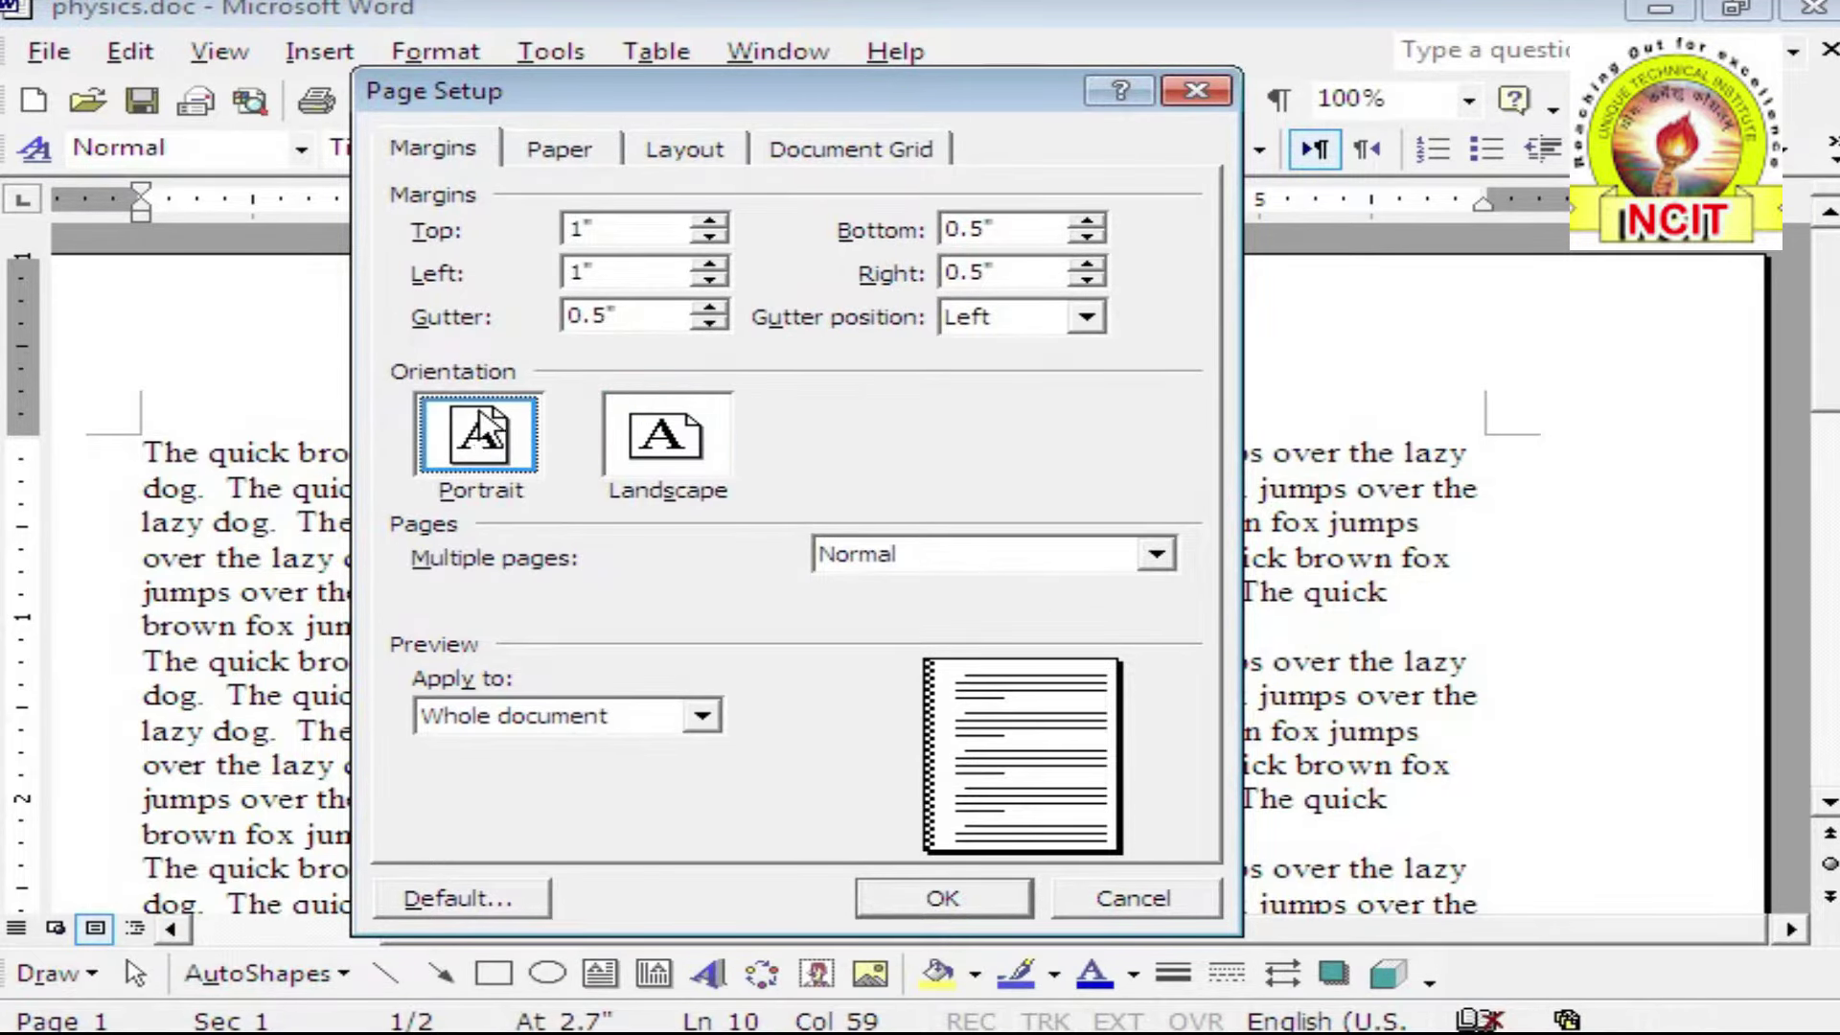
{"action": "left_click", "coordinate": [942, 898]}
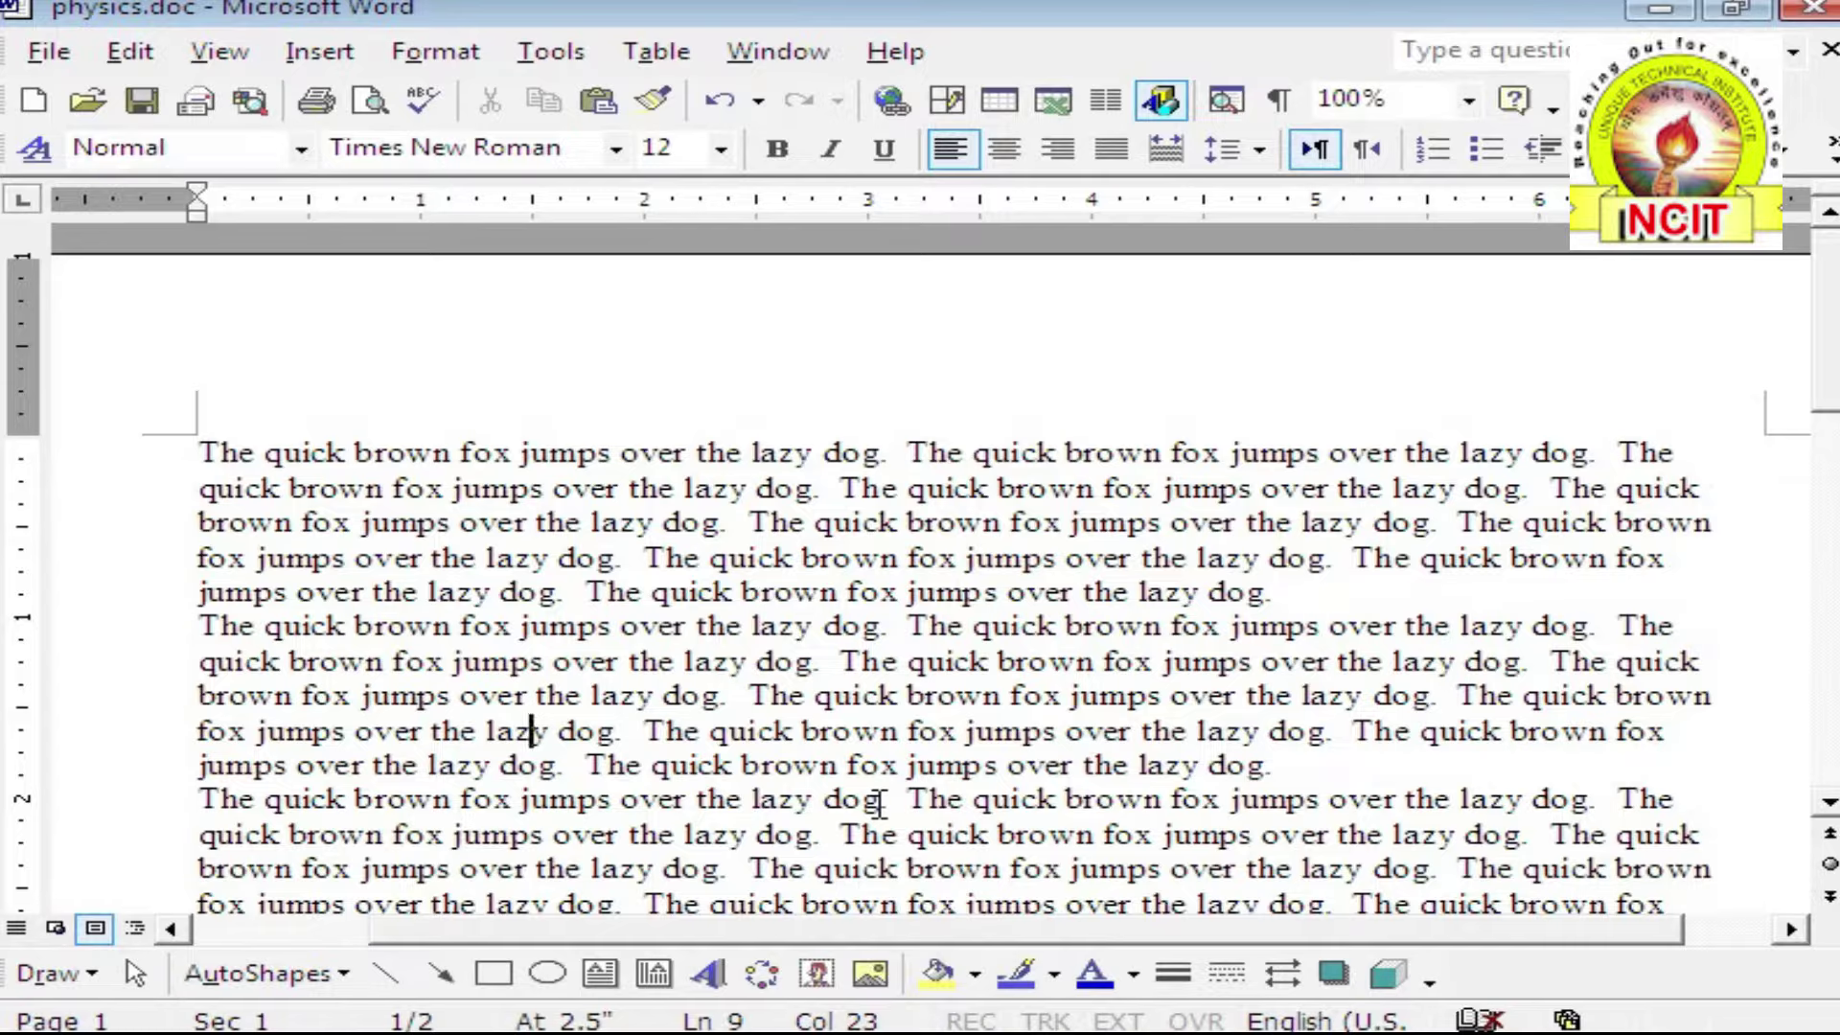
Scroll through the two portrait pages, place the cursor at the document start, and show the File menu
{"action": "scroll", "coordinate": [652, 743], "scroll_direction": "down", "scroll_amount": 4}
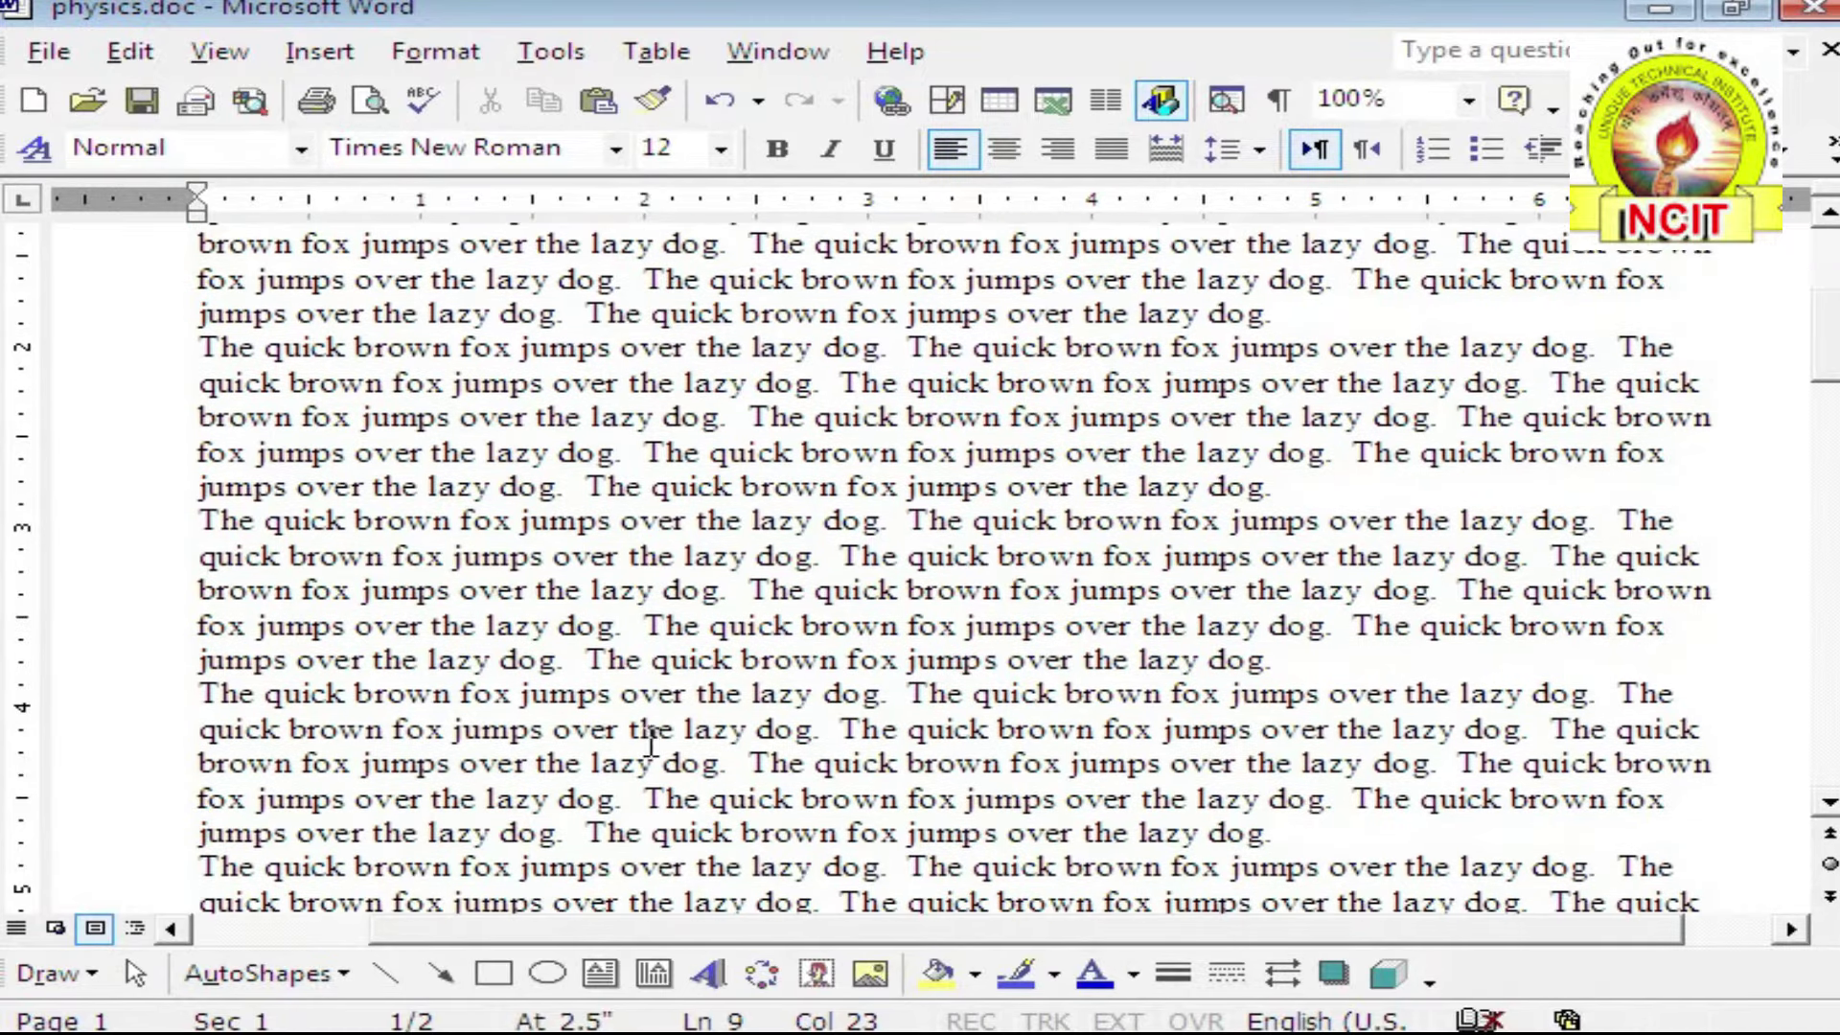
{"action": "scroll", "coordinate": [613, 724], "scroll_direction": "up", "scroll_amount": 4}
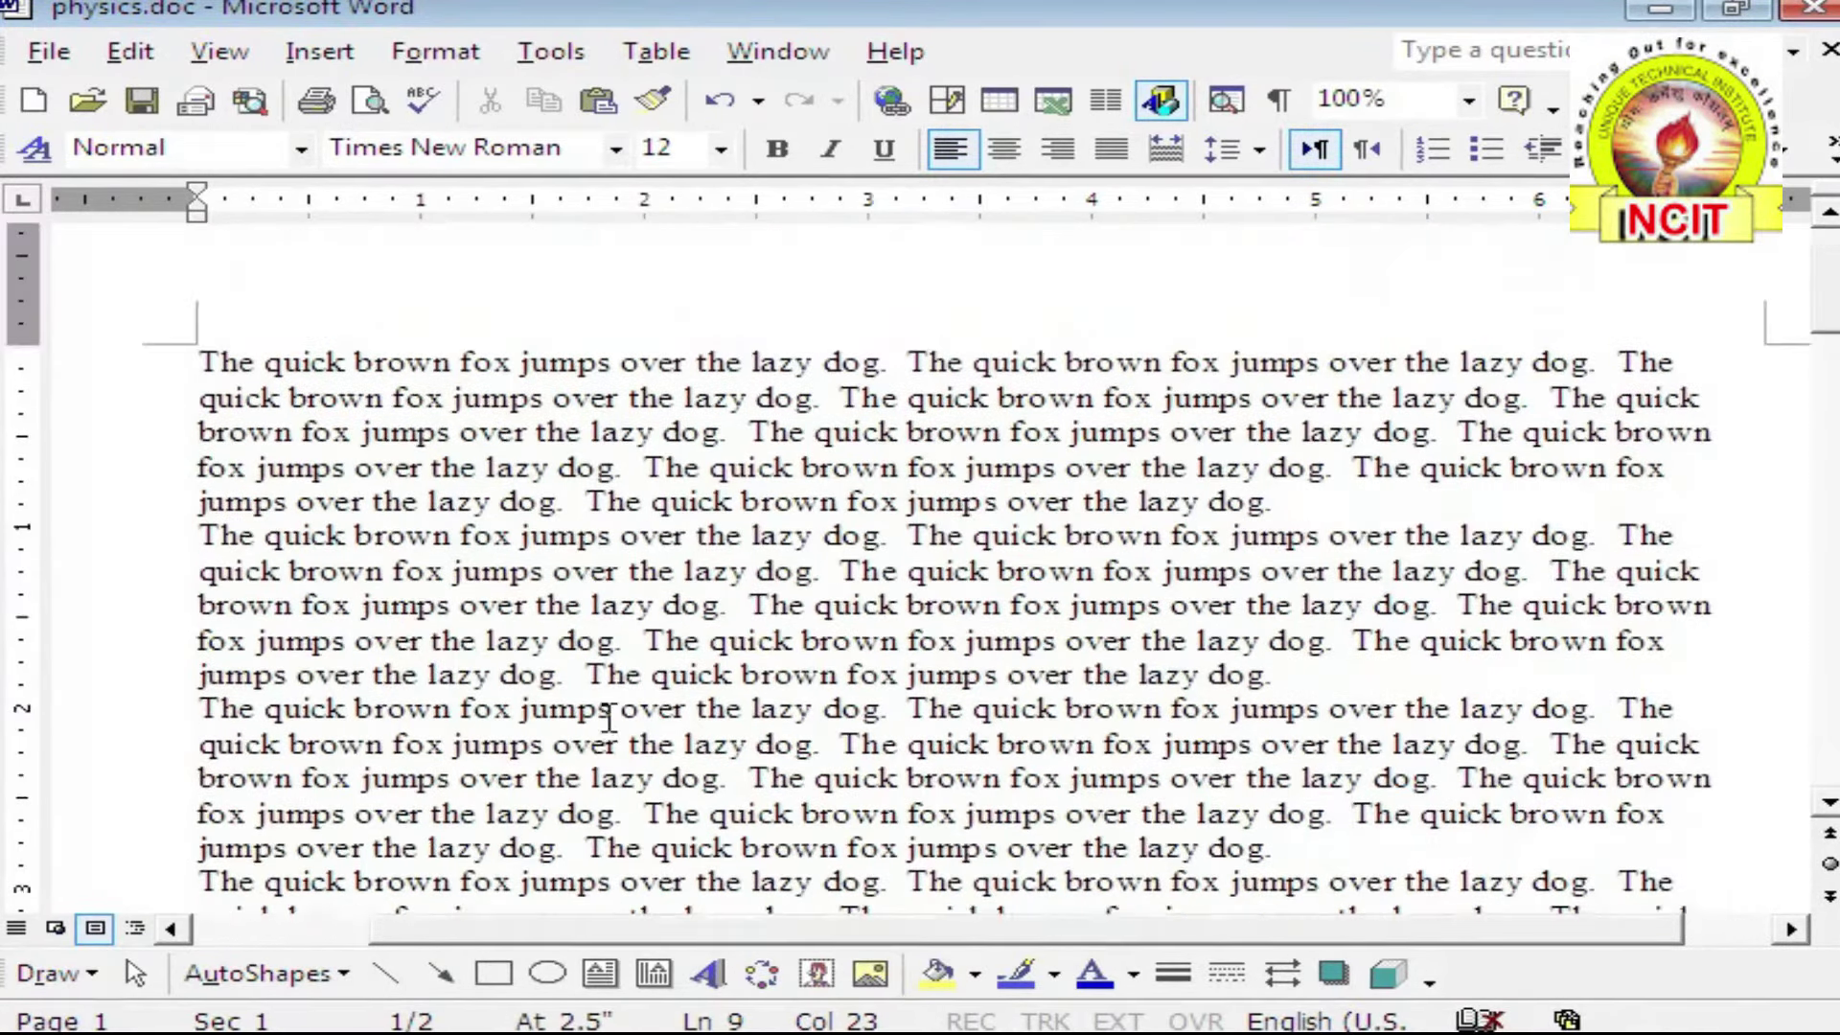
{"action": "scroll", "coordinate": [608, 719], "scroll_direction": "up", "scroll_amount": 1}
{"action": "left_click", "coordinate": [197, 451]}
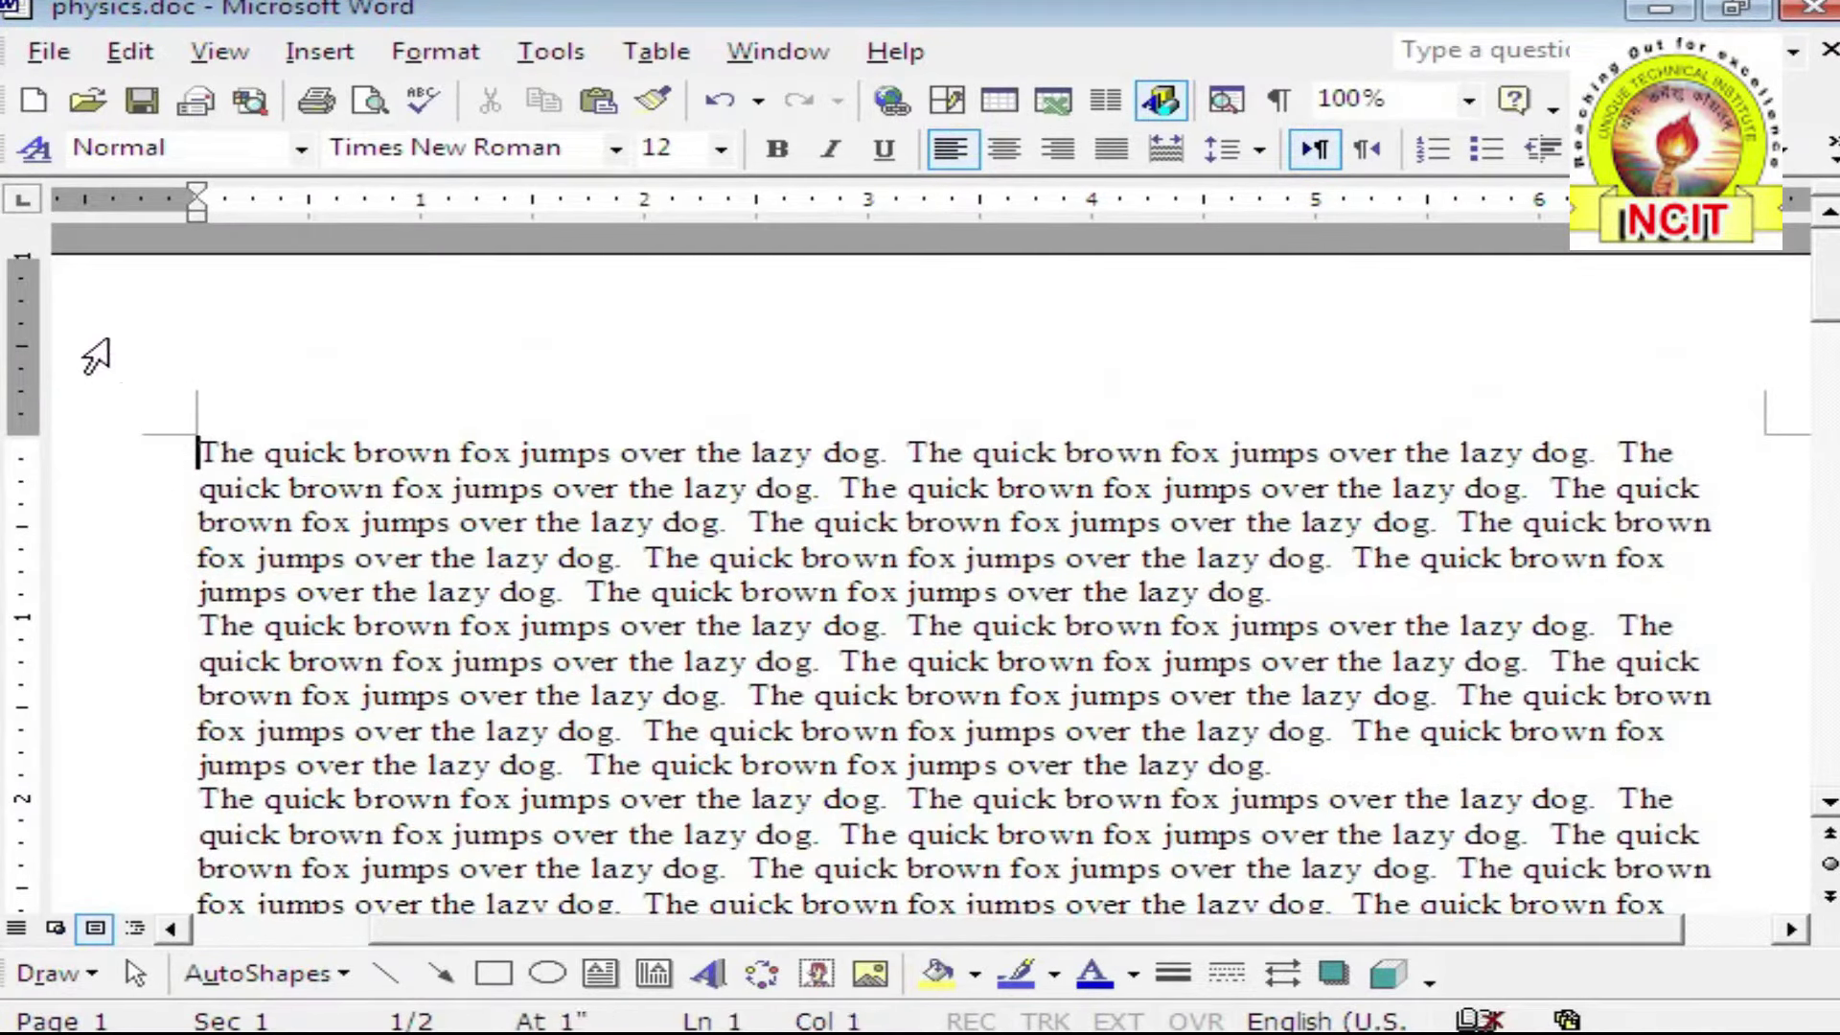
{"action": "left_click", "coordinate": [40, 54]}
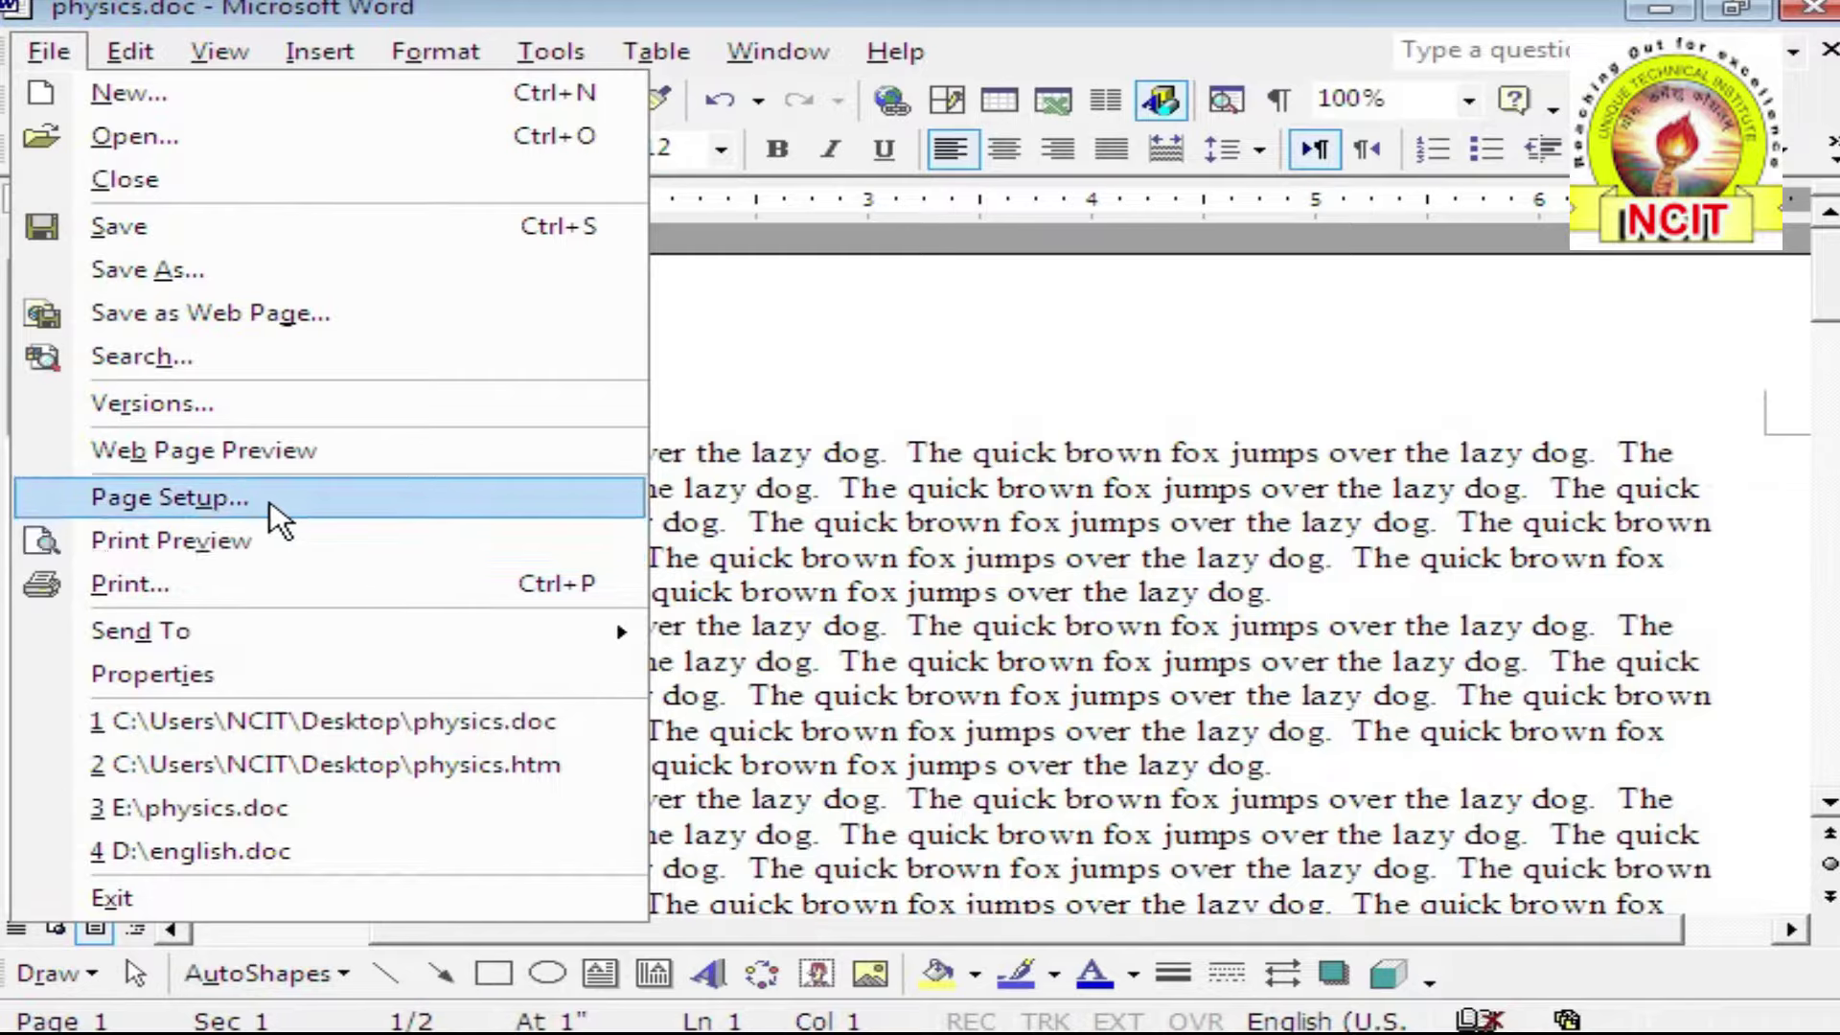
Look over the full printed page of physics.doc in Print Preview, then close the preview
{"action": "left_click", "coordinate": [304, 561]}
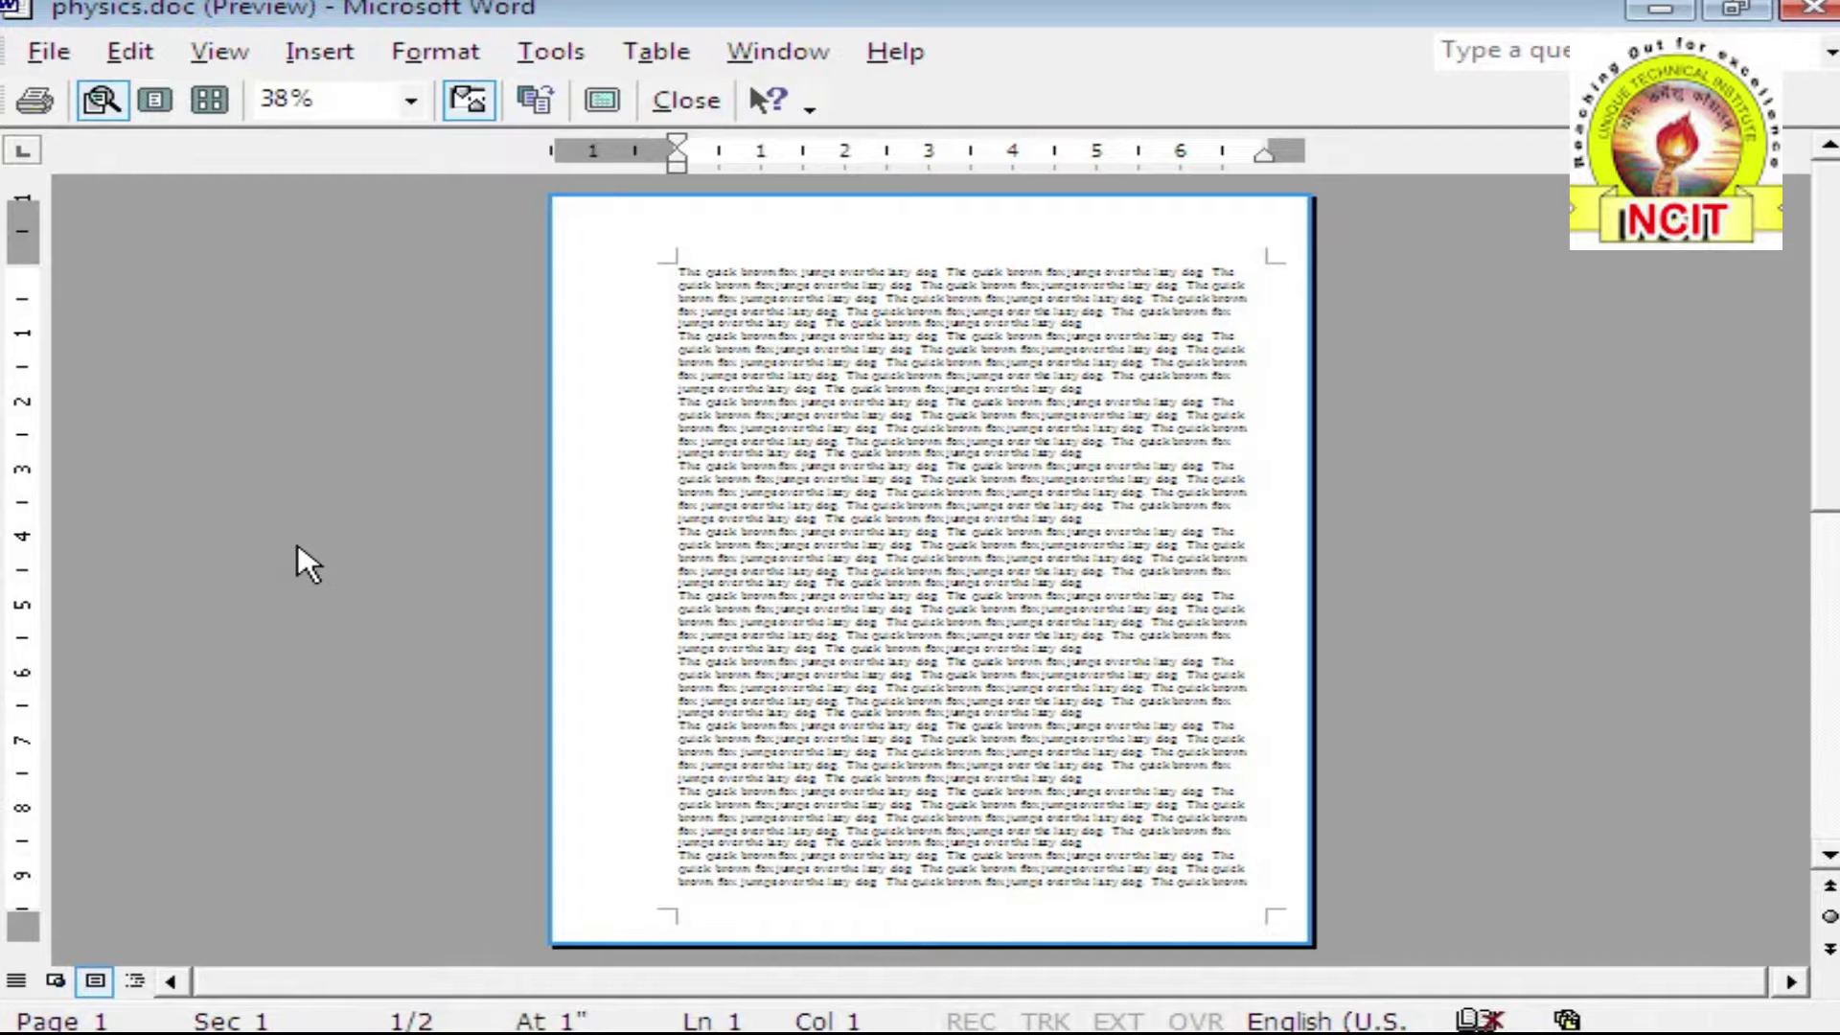
{"action": "left_click", "coordinate": [692, 102]}
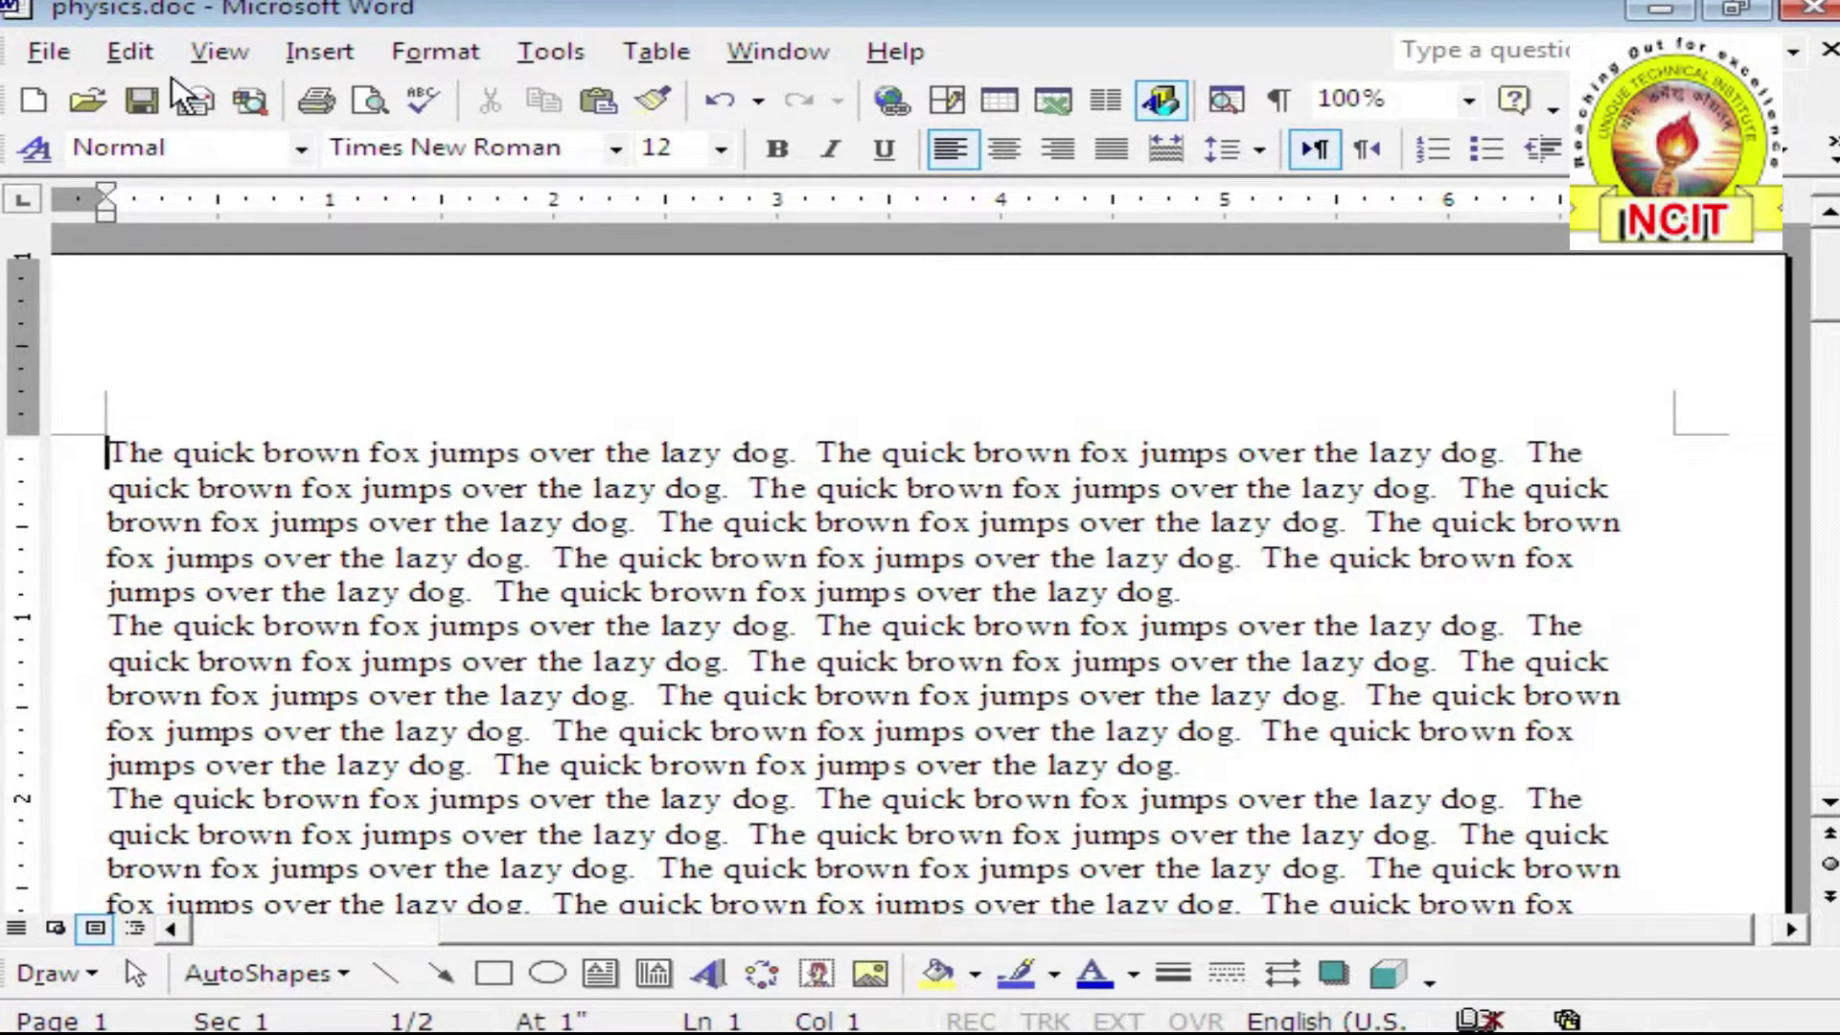
Set the right margin to 0.3", ignore the printable-area warning, and preview the page
{"action": "left_click", "coordinate": [46, 50]}
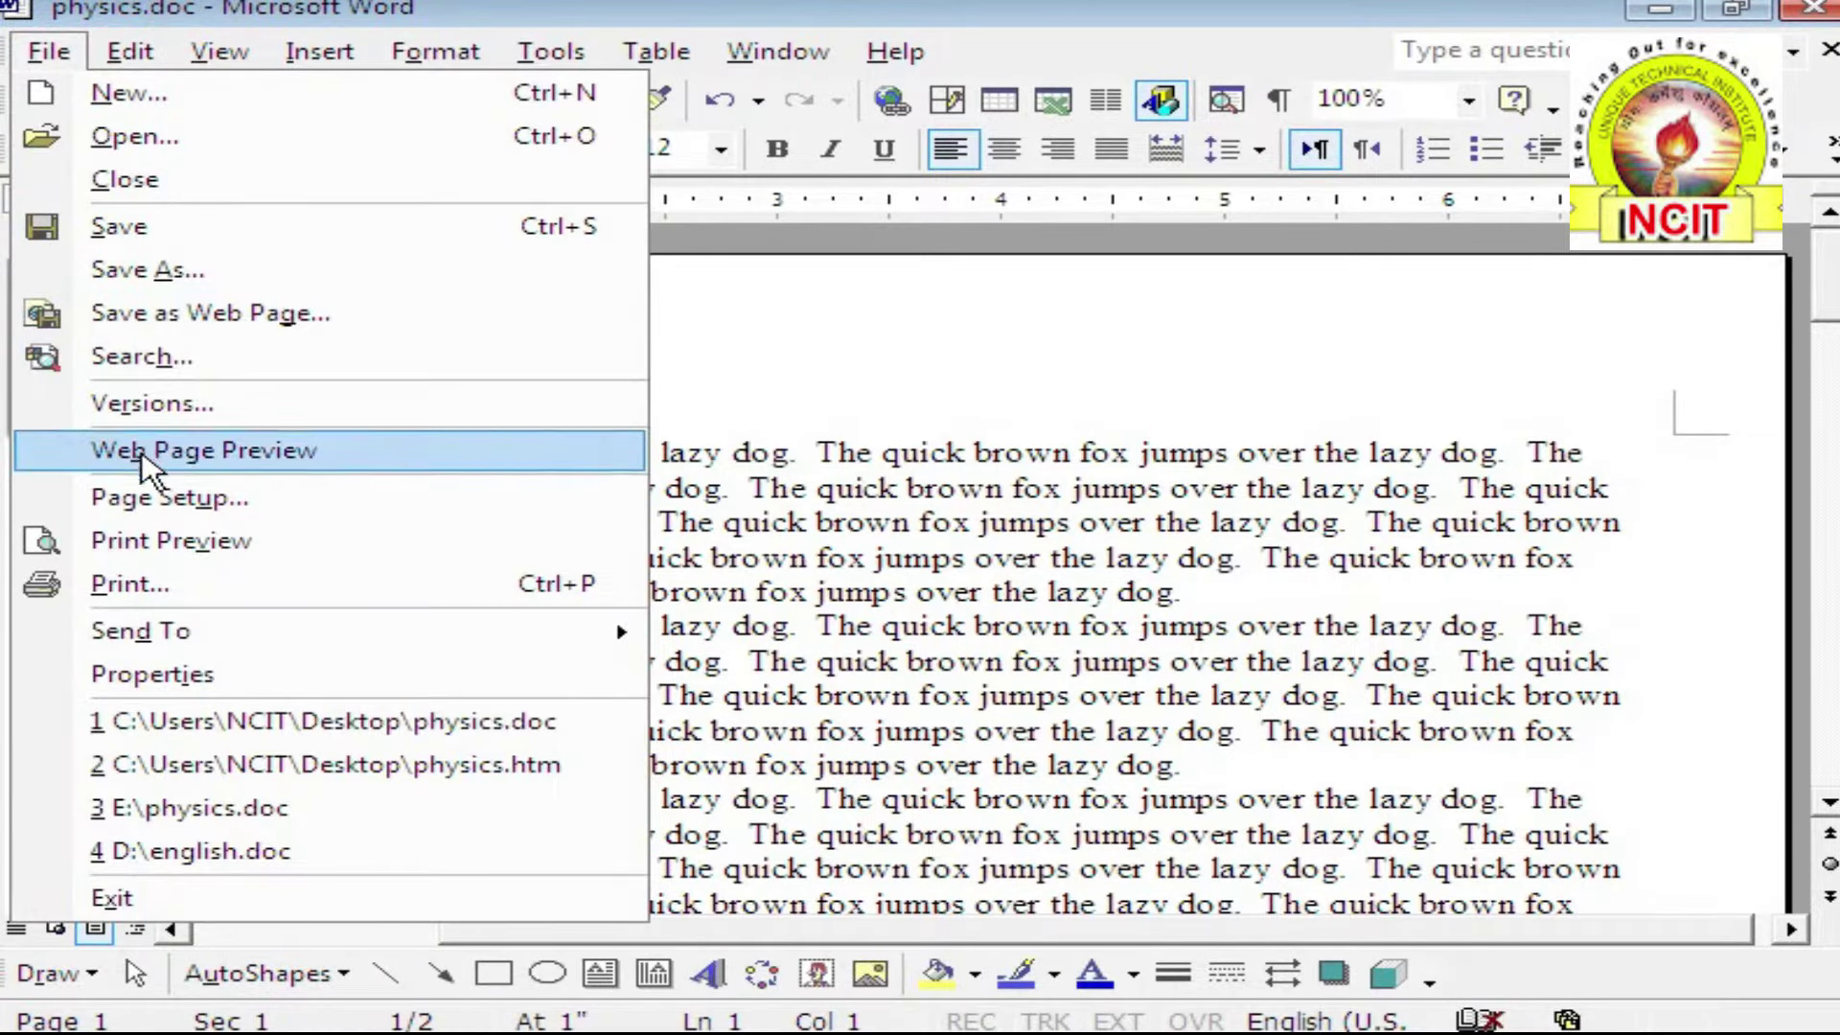
{"action": "left_click", "coordinate": [104, 498]}
{"action": "left_click", "coordinate": [484, 156]}
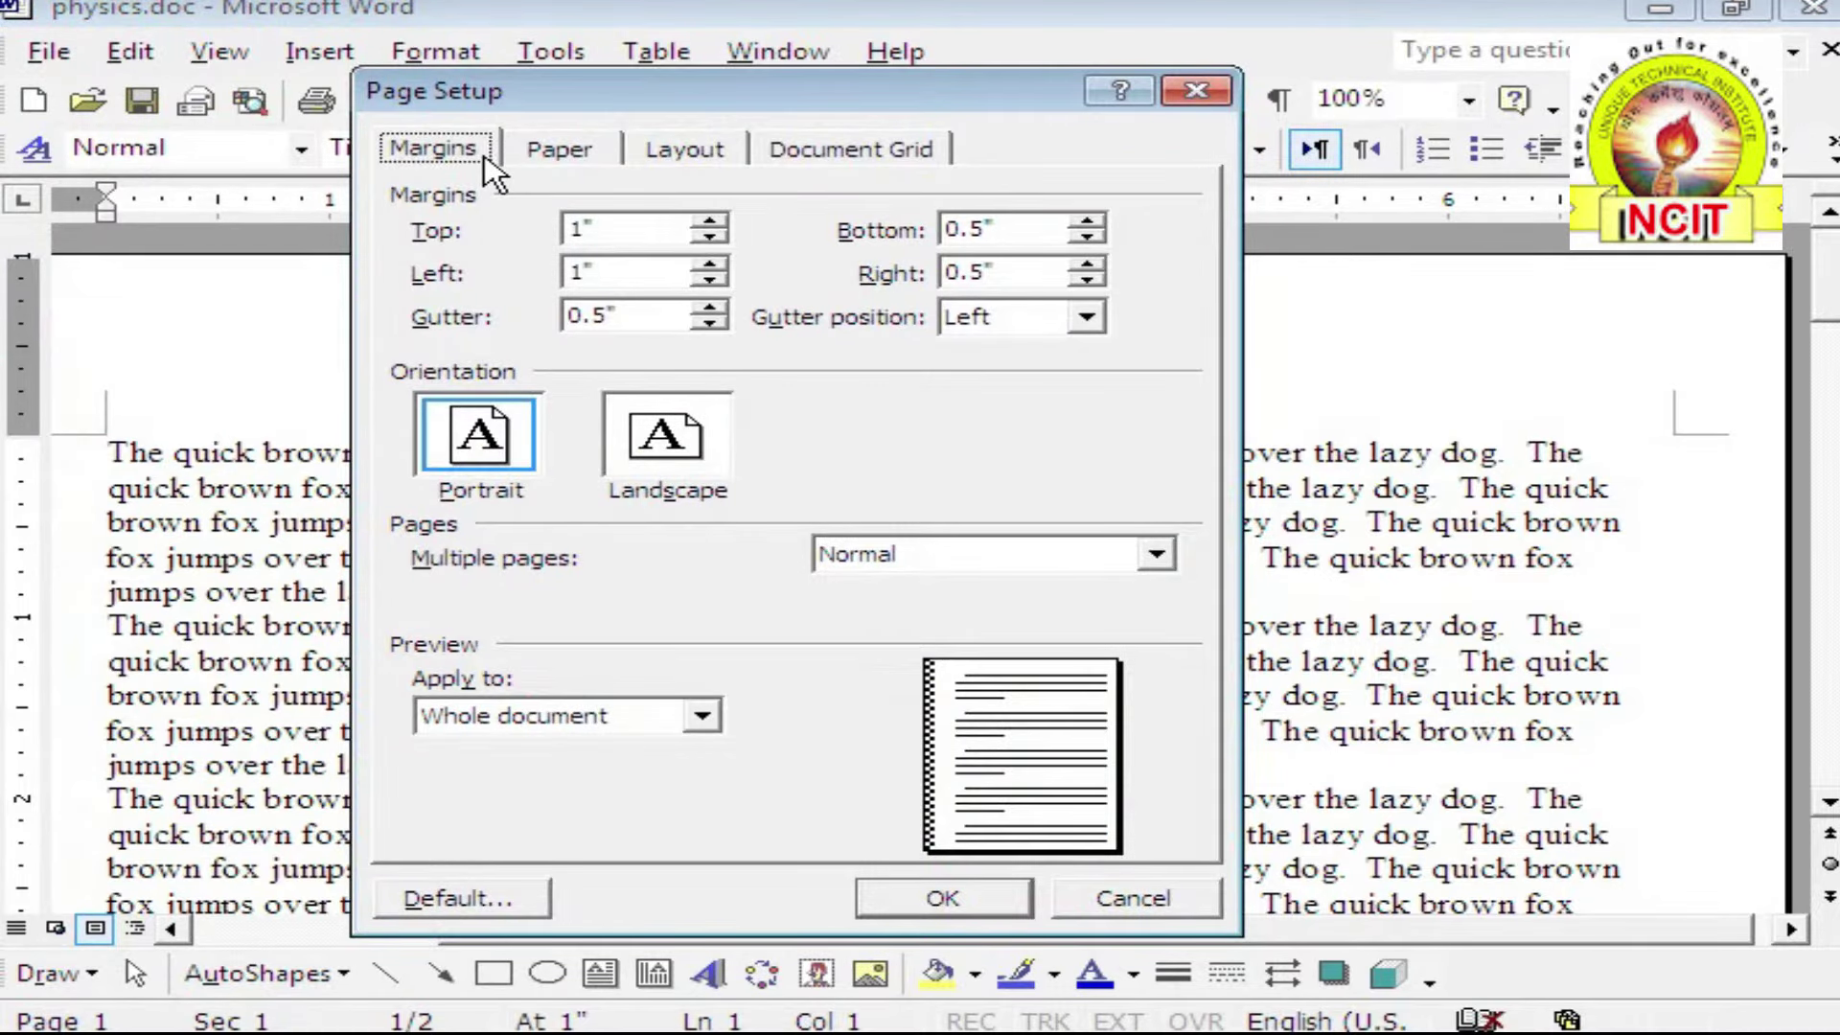
{"action": "left_click", "coordinate": [1087, 280]}
{"action": "left_click", "coordinate": [1087, 280]}
{"action": "left_click", "coordinate": [966, 904]}
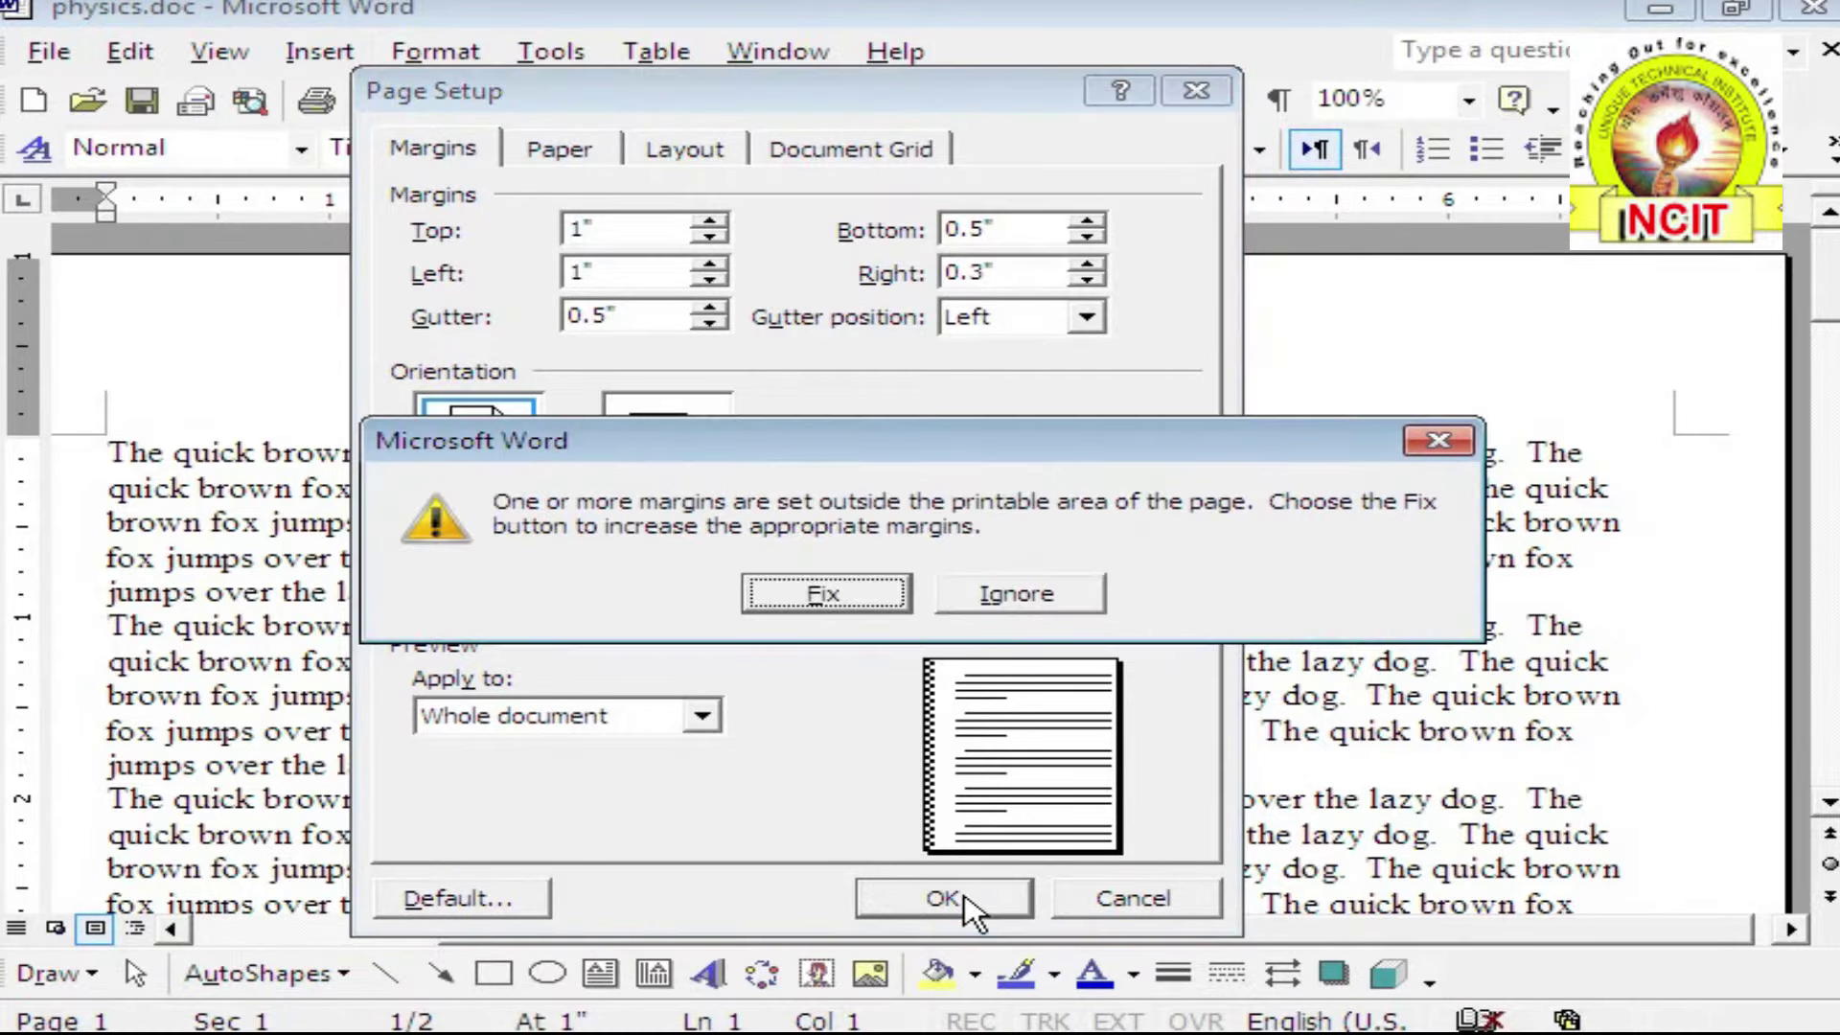
{"action": "left_click", "coordinate": [973, 596]}
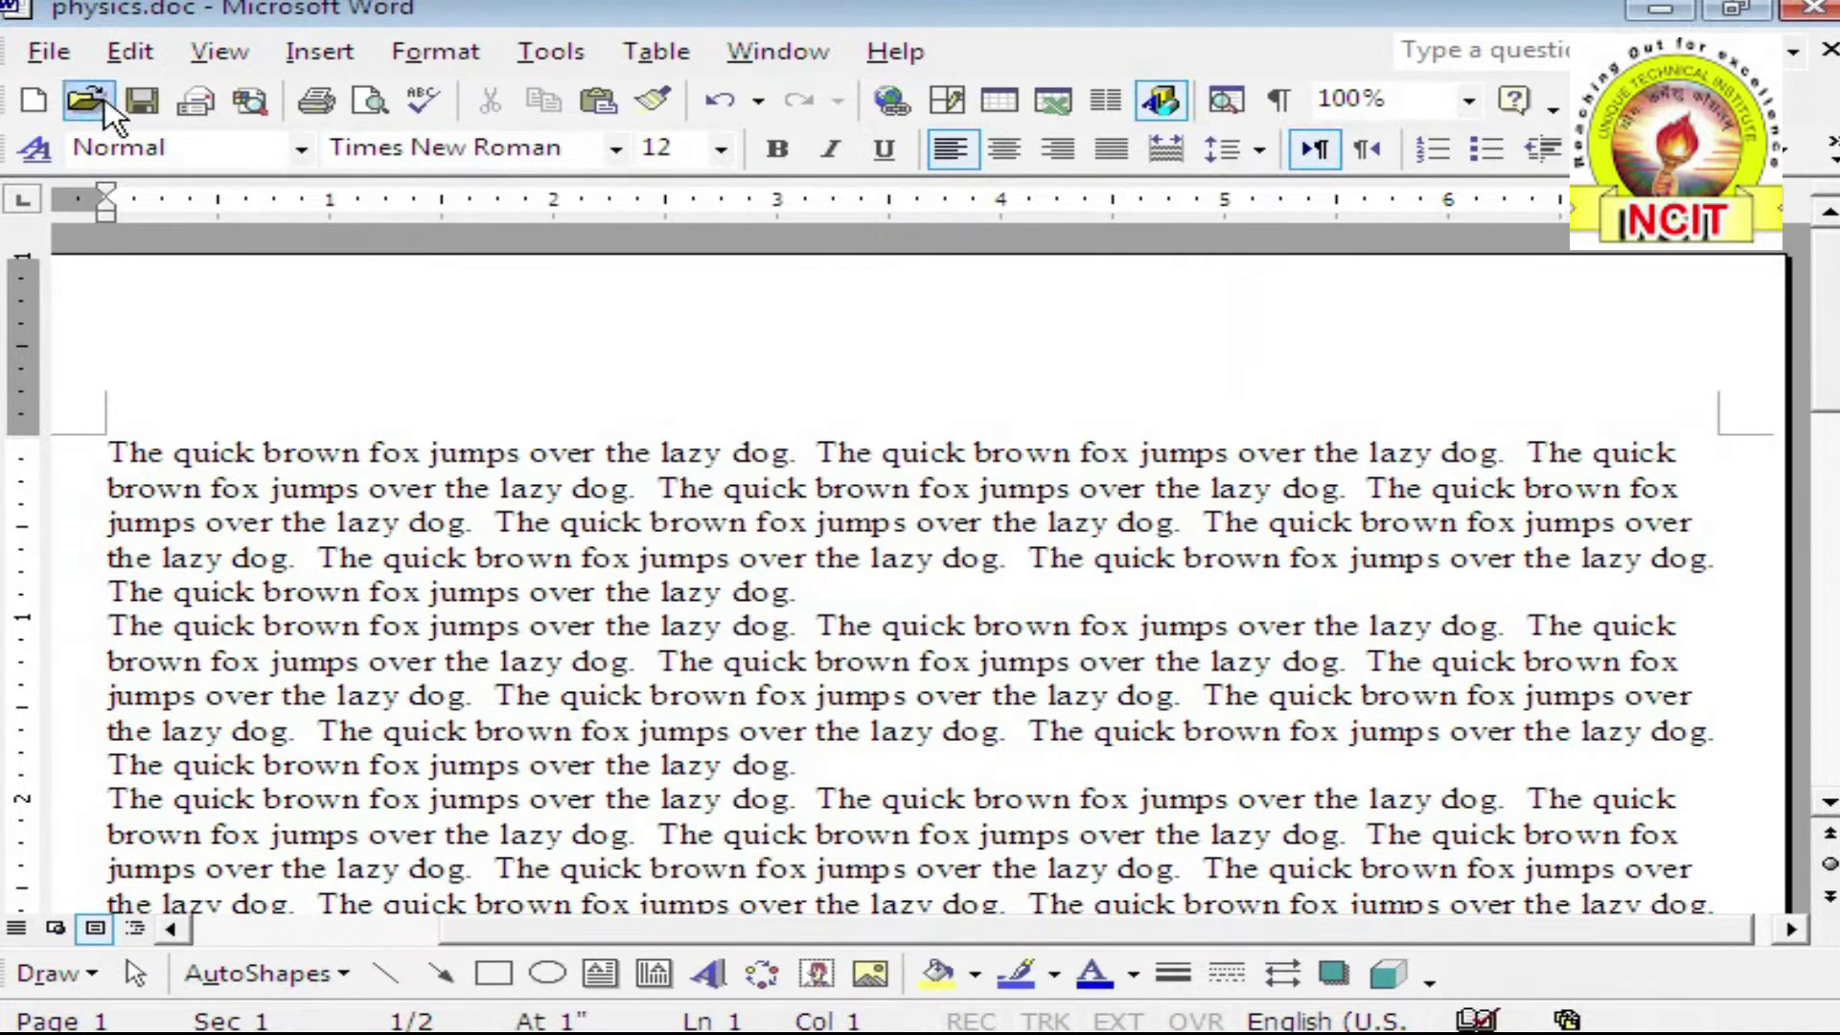
{"action": "left_click", "coordinate": [48, 51]}
{"action": "left_click", "coordinate": [163, 541]}
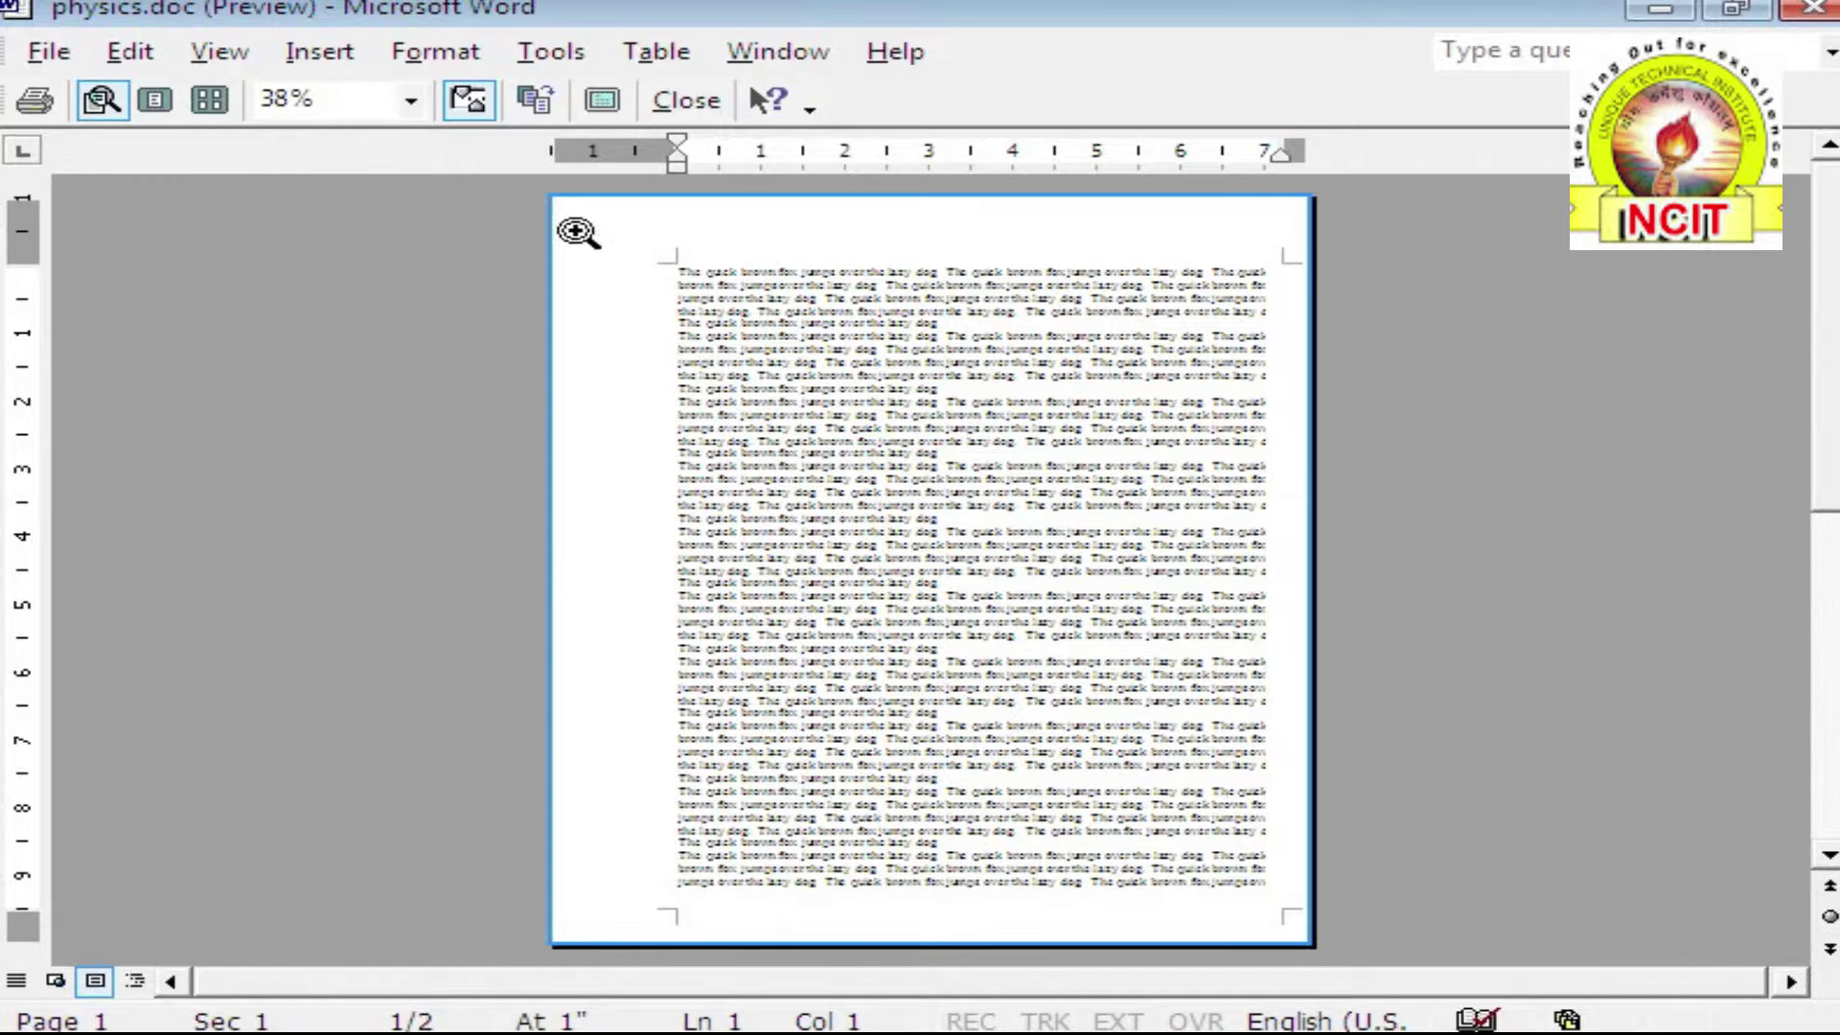
Zoom the print preview to 50%, scroll down the page, then close the preview
{"action": "left_click", "coordinate": [410, 100]}
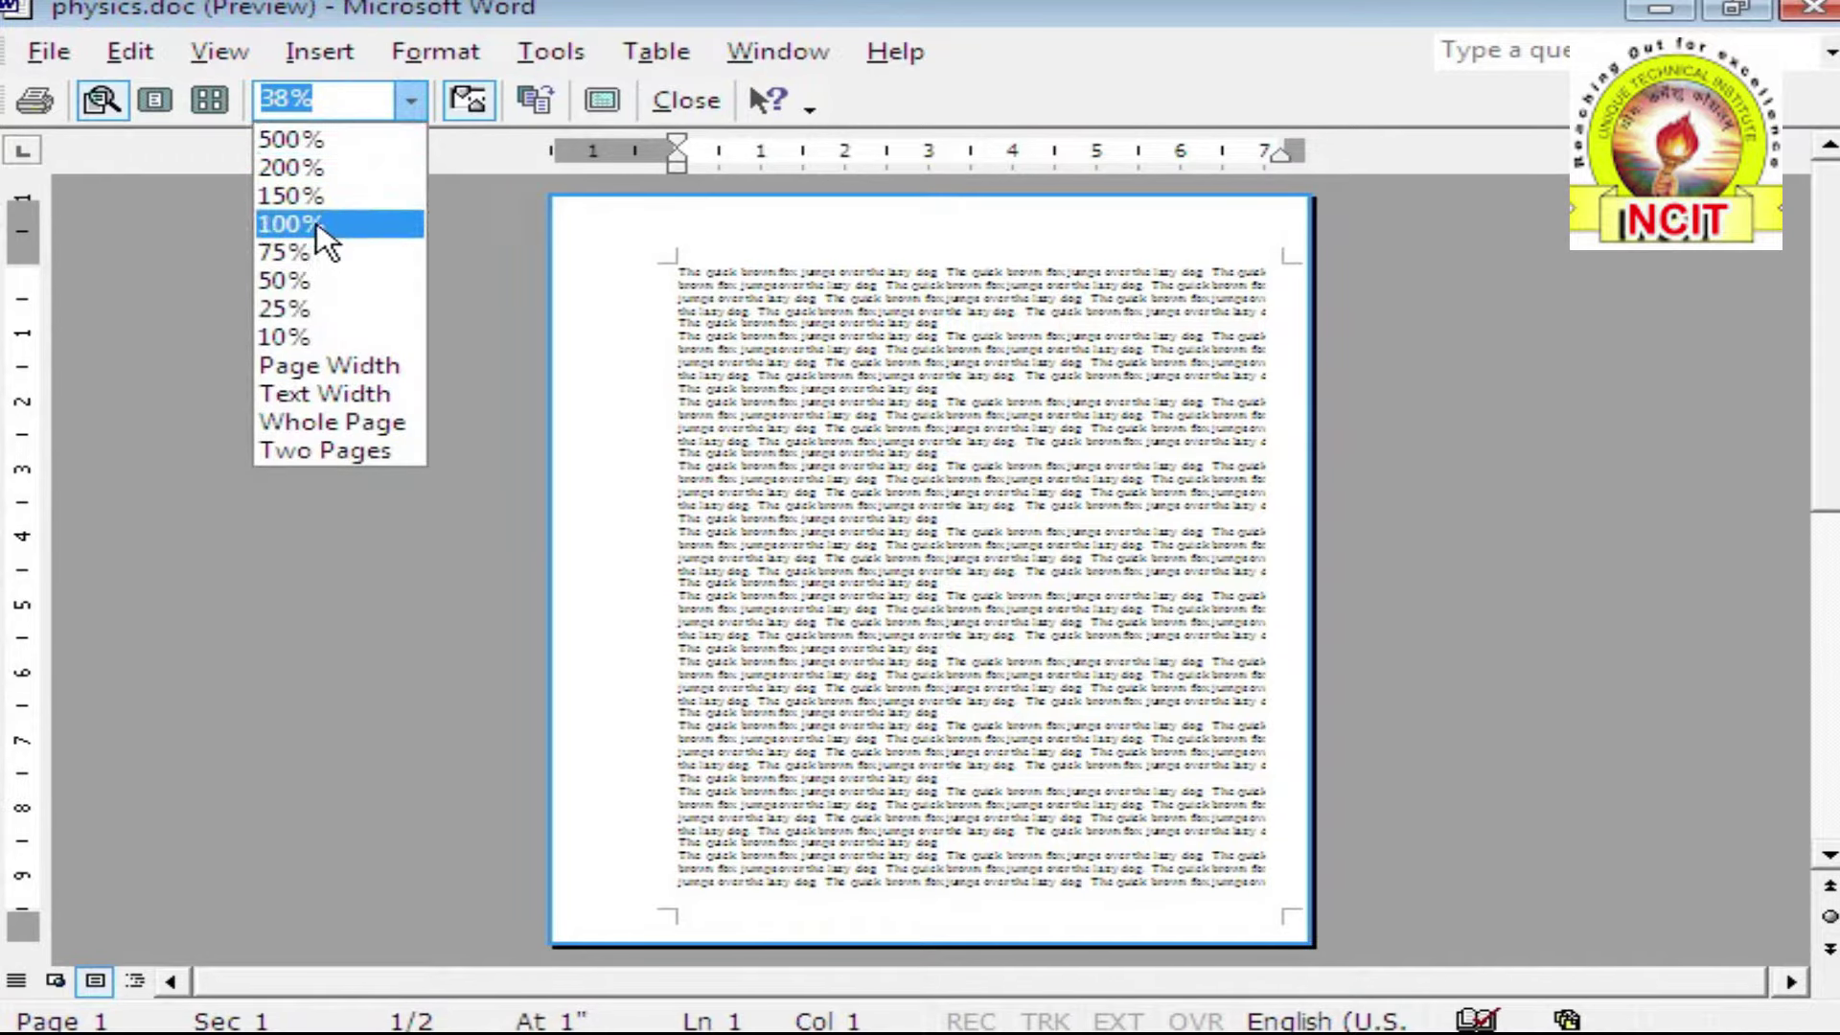
{"action": "left_click", "coordinate": [287, 280]}
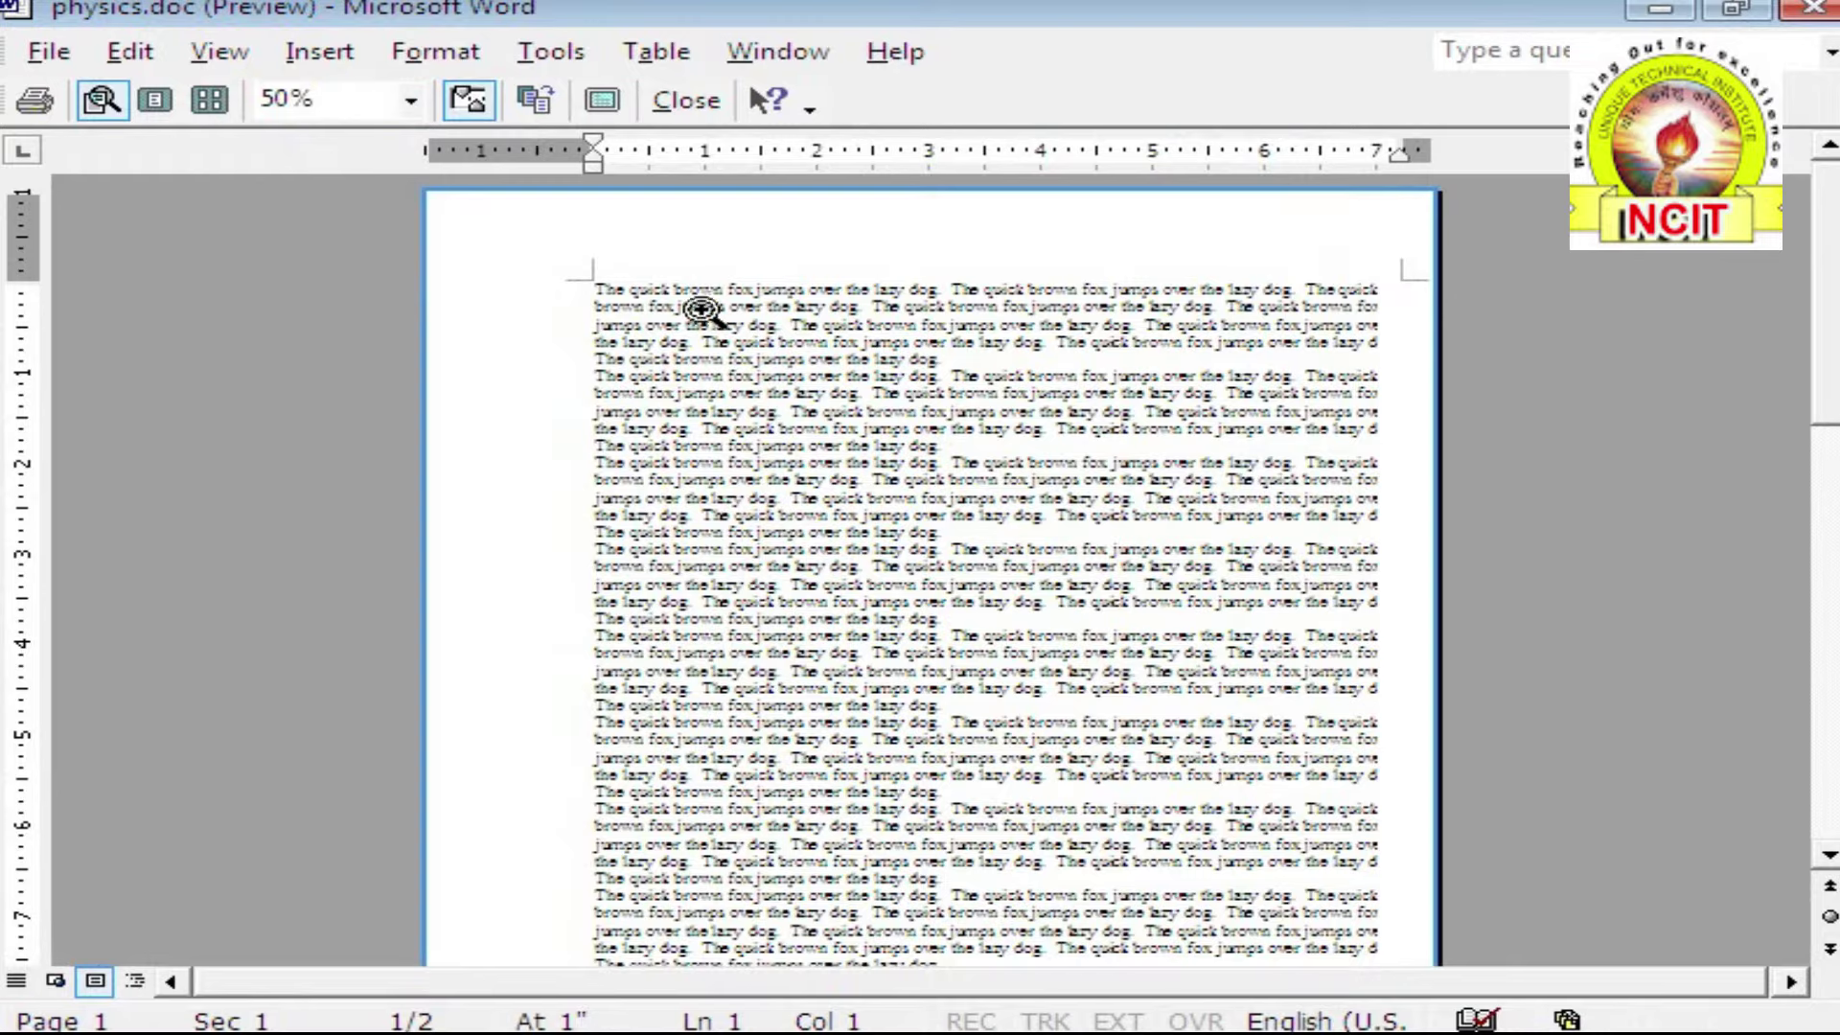
{"action": "scroll", "coordinate": [1105, 302], "scroll_direction": "down", "scroll_amount": 1}
{"action": "scroll", "coordinate": [1105, 302], "scroll_direction": "down", "scroll_amount": 4}
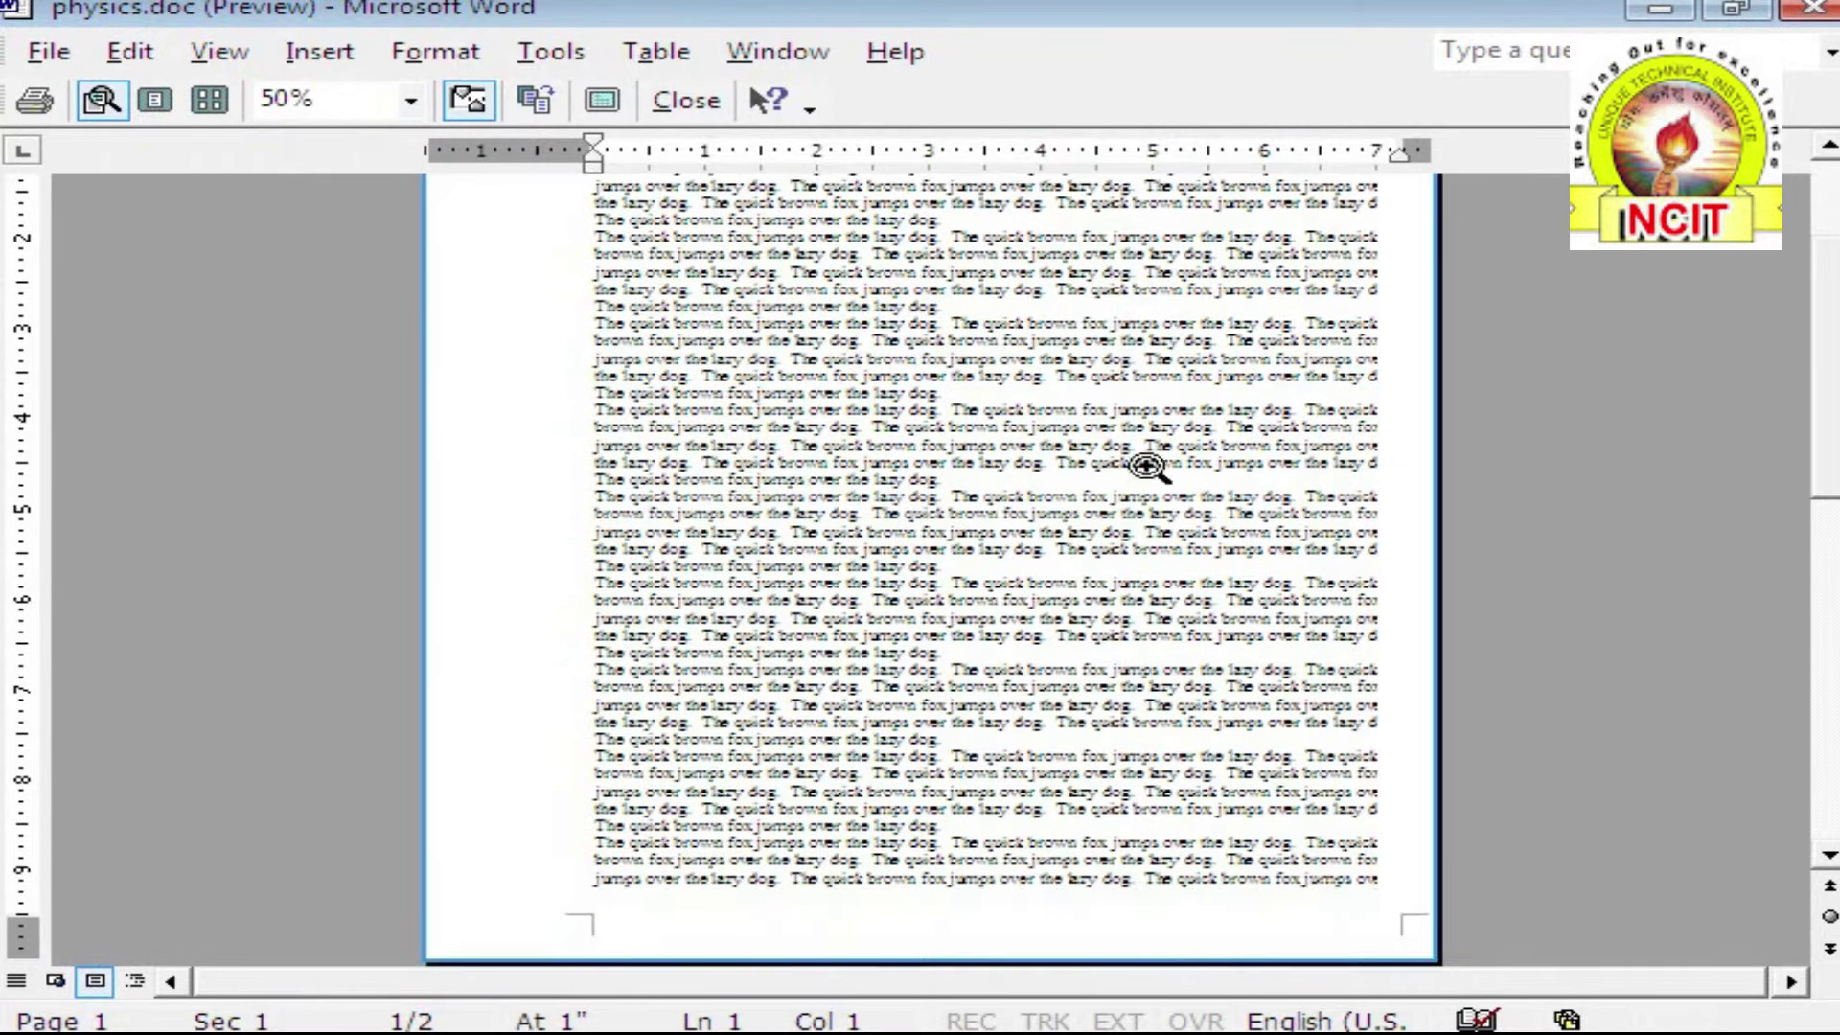
{"action": "left_click", "coordinate": [692, 104]}
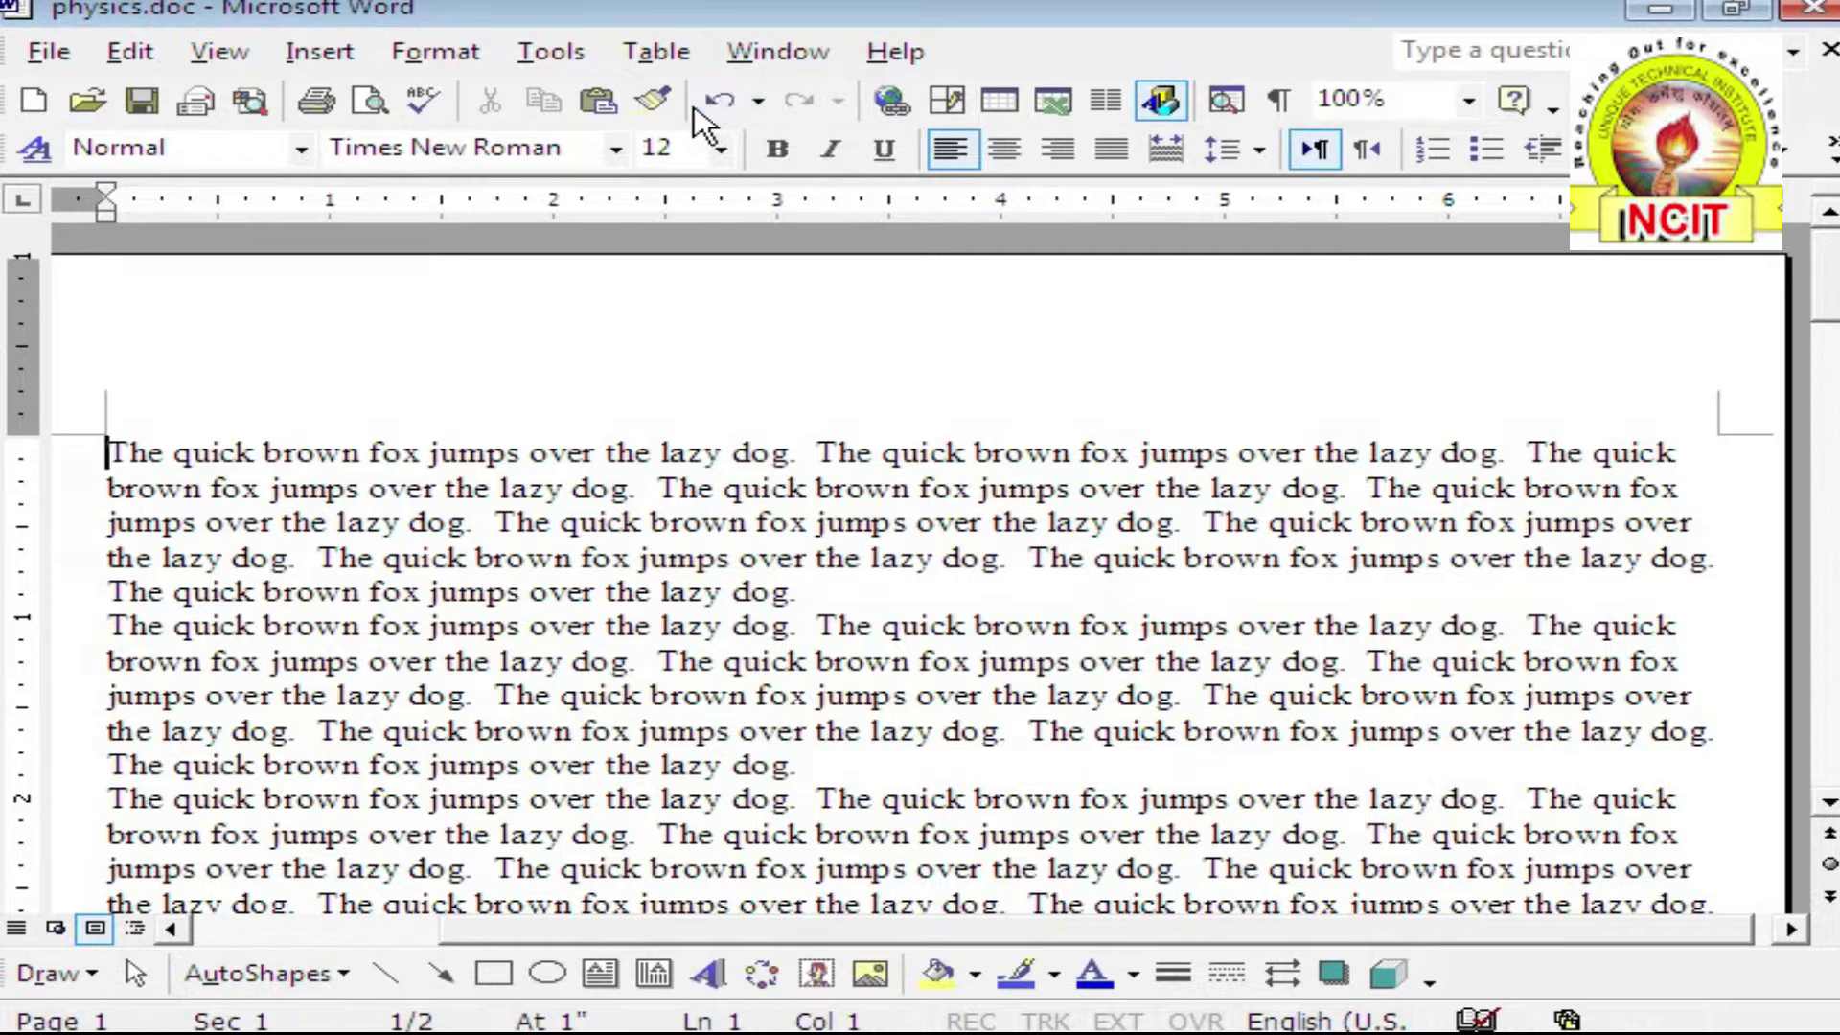
Put the insertion point at the document start and open the Print dialog for physics.doc
{"action": "left_click", "coordinate": [243, 487]}
{"action": "left_click", "coordinate": [119, 454]}
{"action": "left_click", "coordinate": [43, 56]}
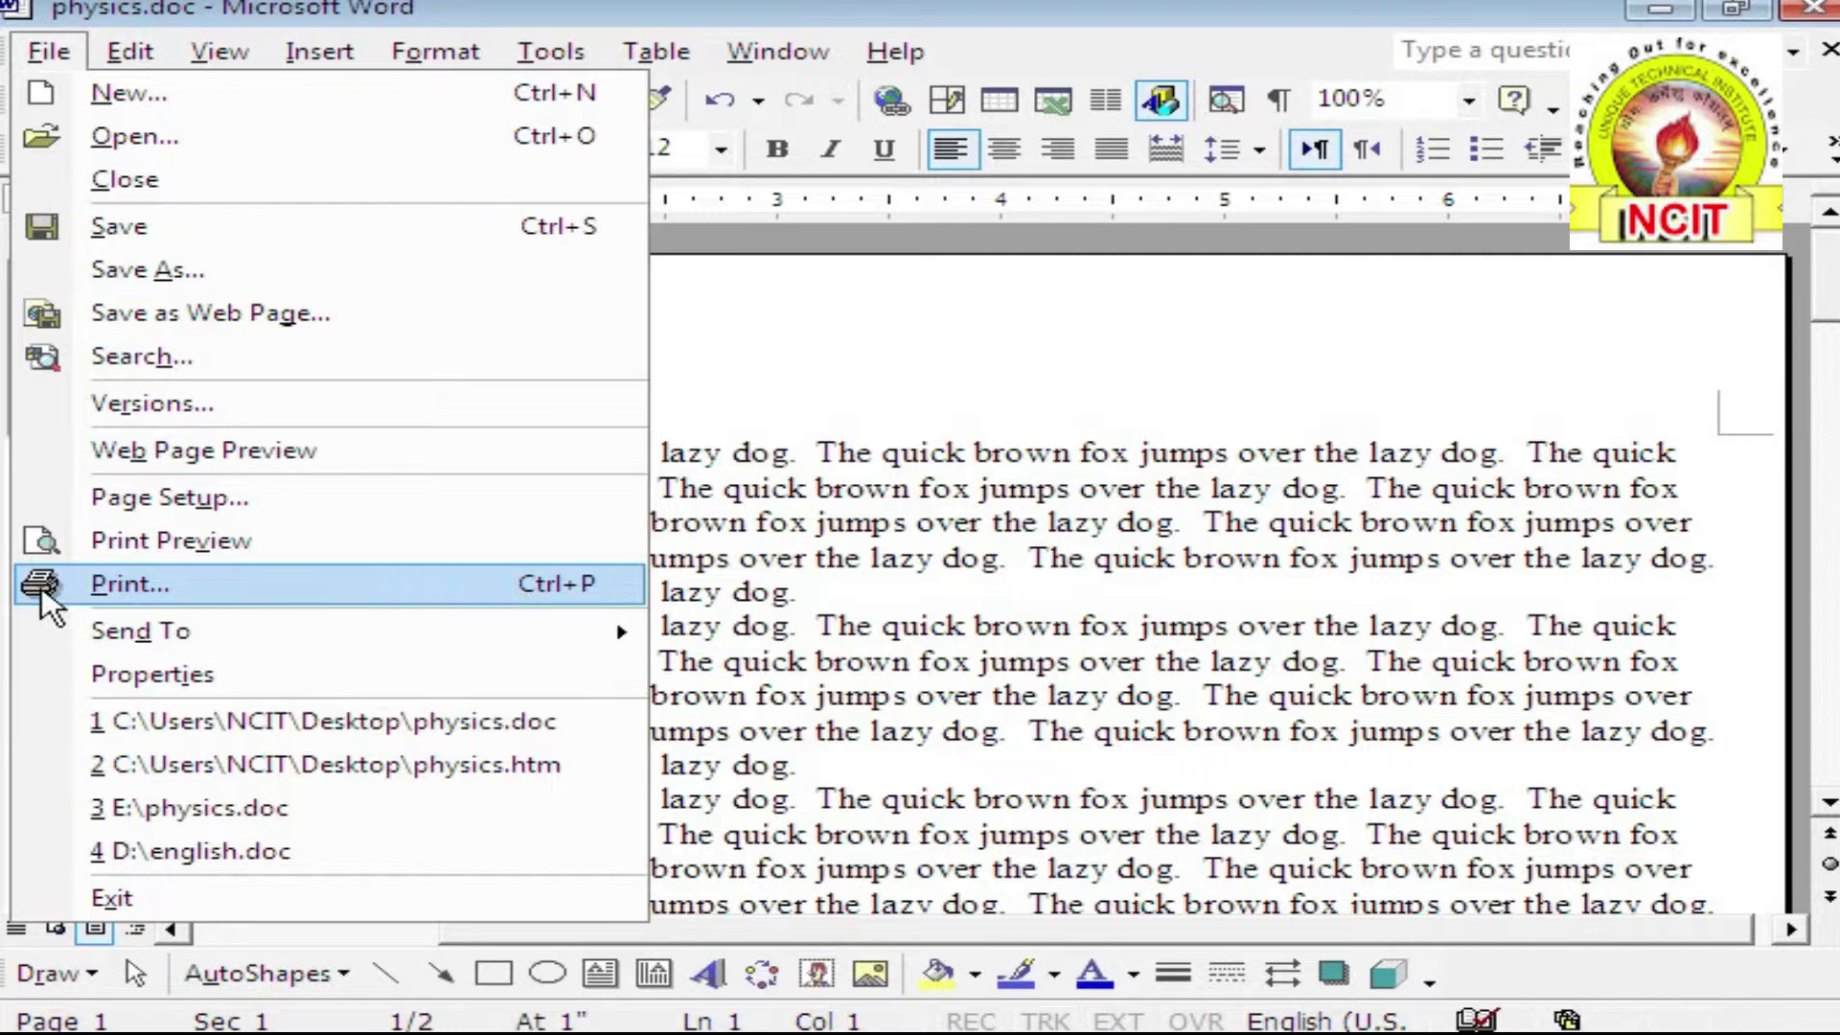
{"action": "left_click", "coordinate": [847, 589]}
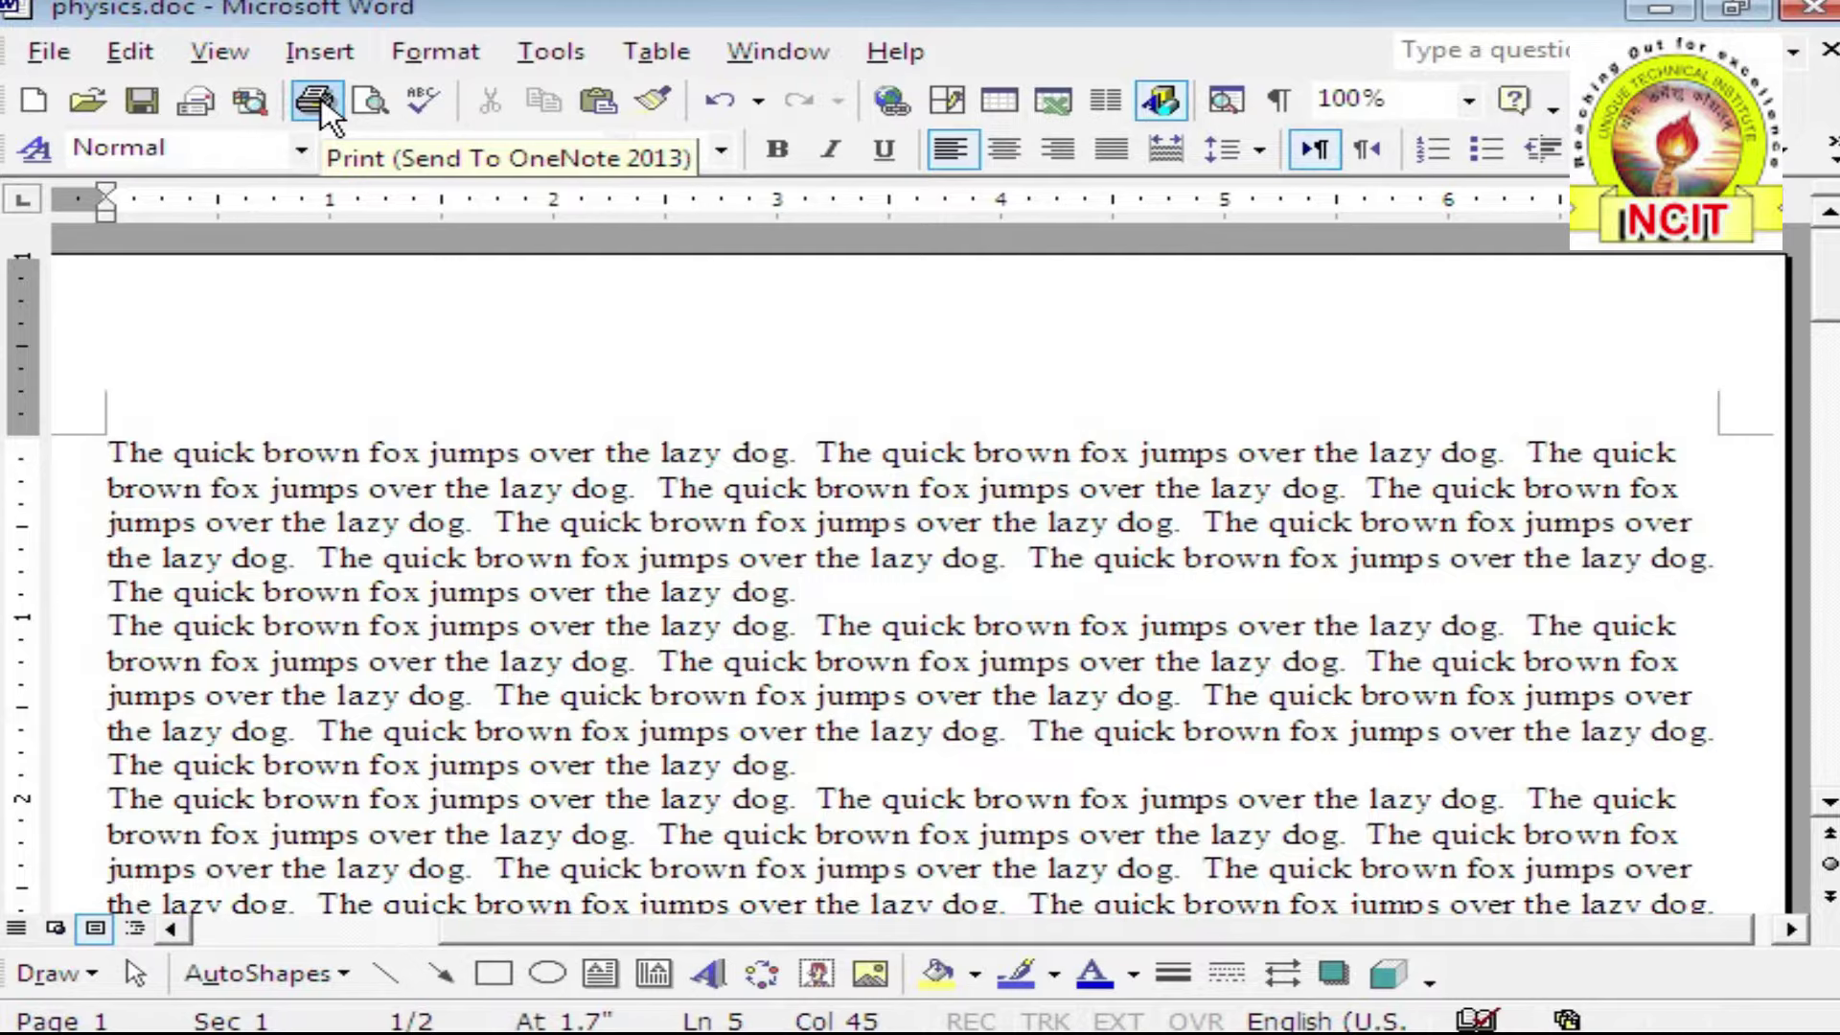
{"action": "left_click", "coordinate": [50, 53]}
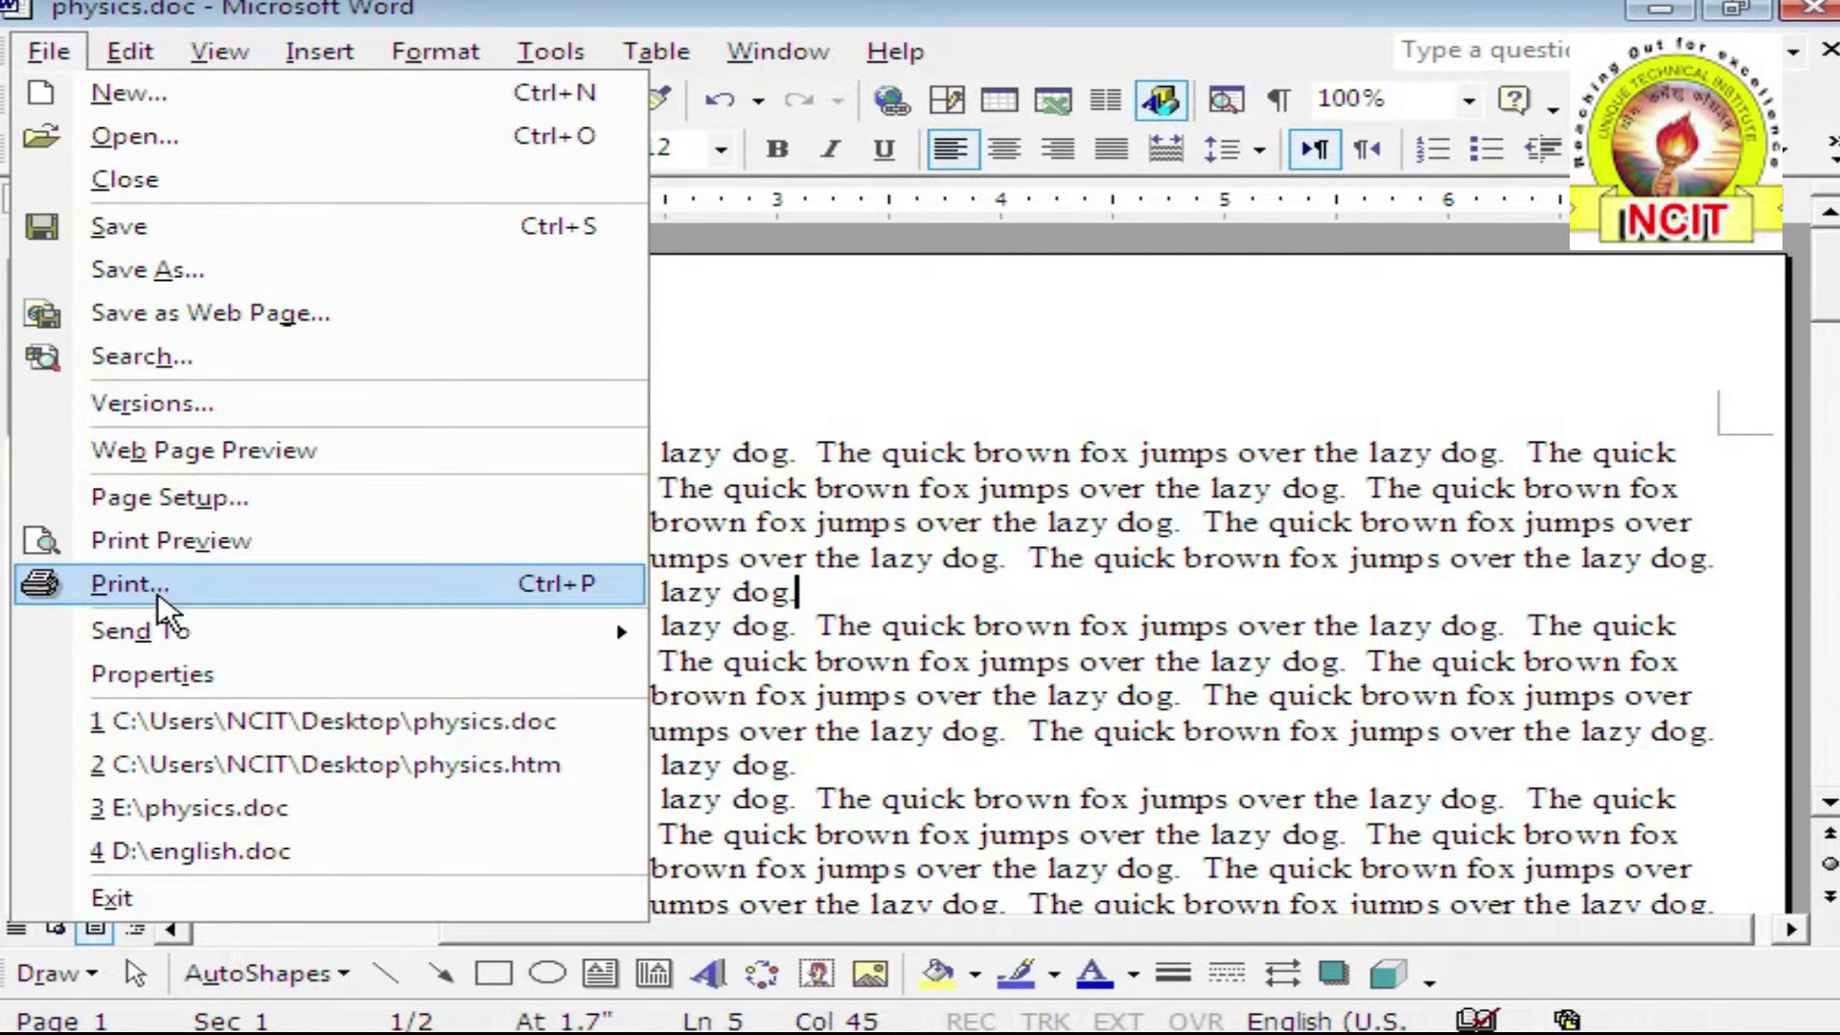
{"action": "left_click", "coordinate": [134, 584]}
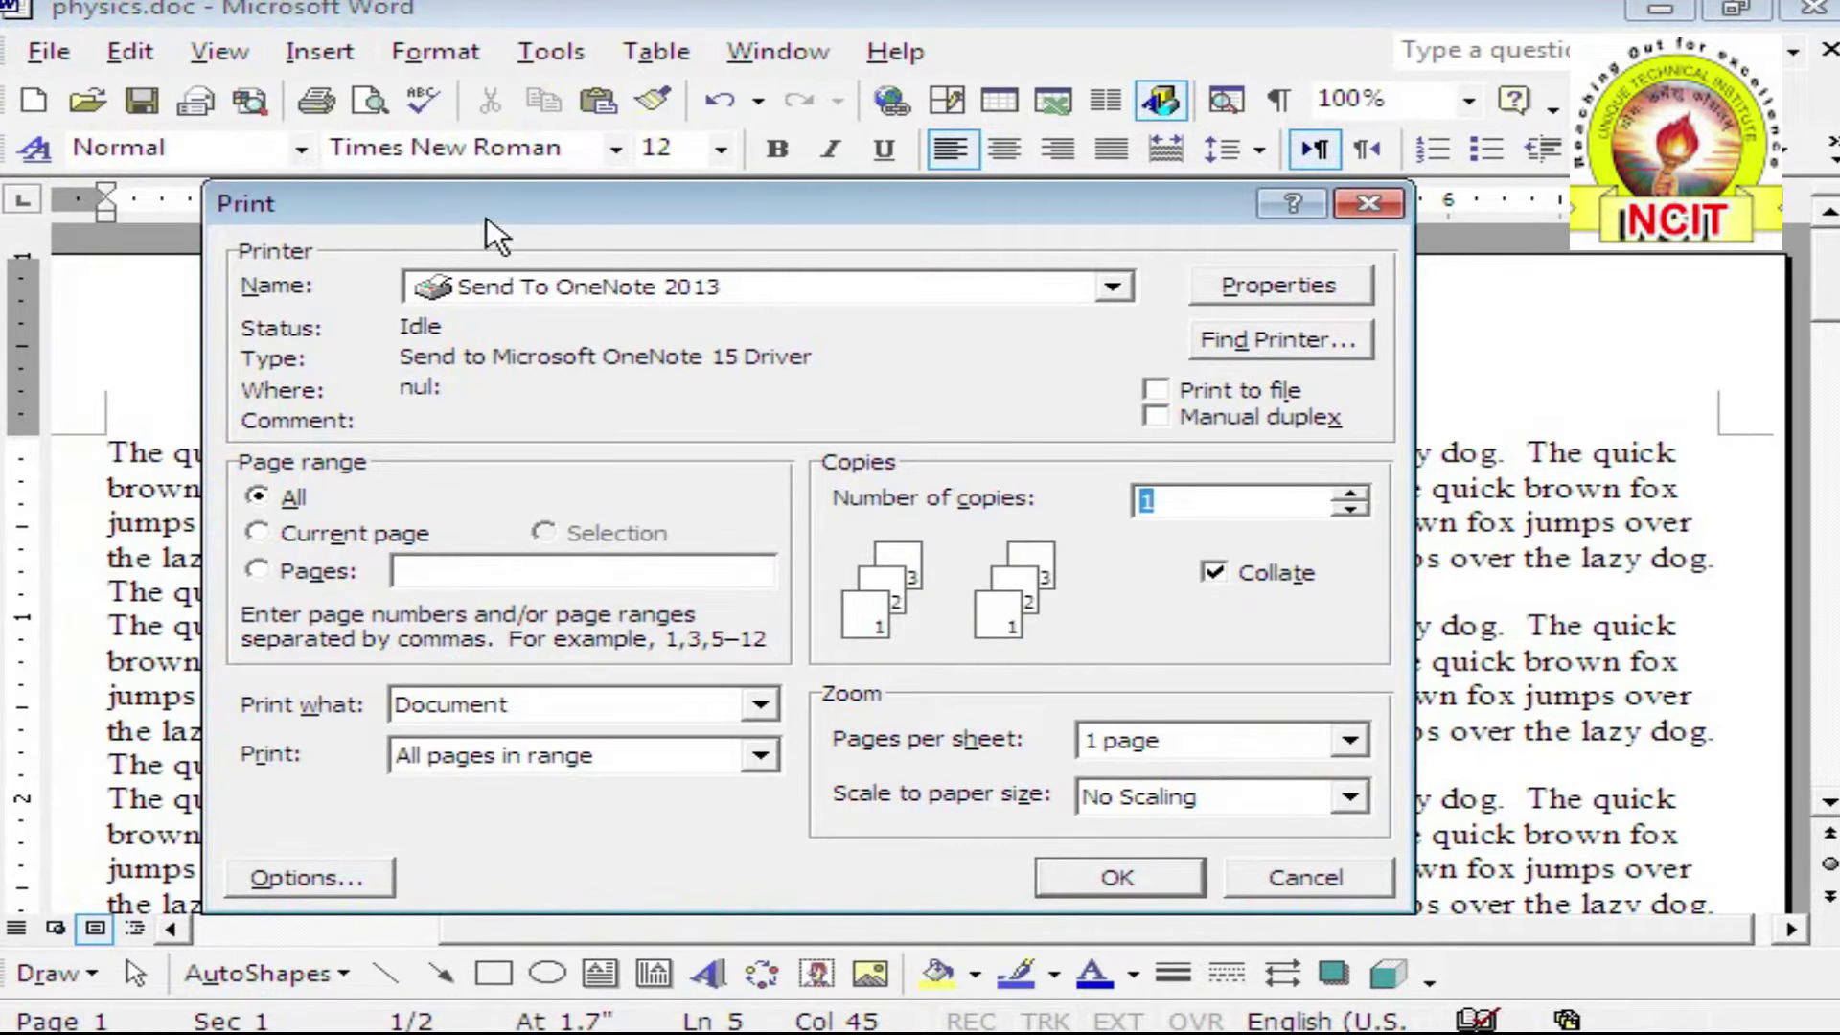
{"action": "left_click_drag", "start_coordinate": [469, 201], "coordinate": [463, 195]}
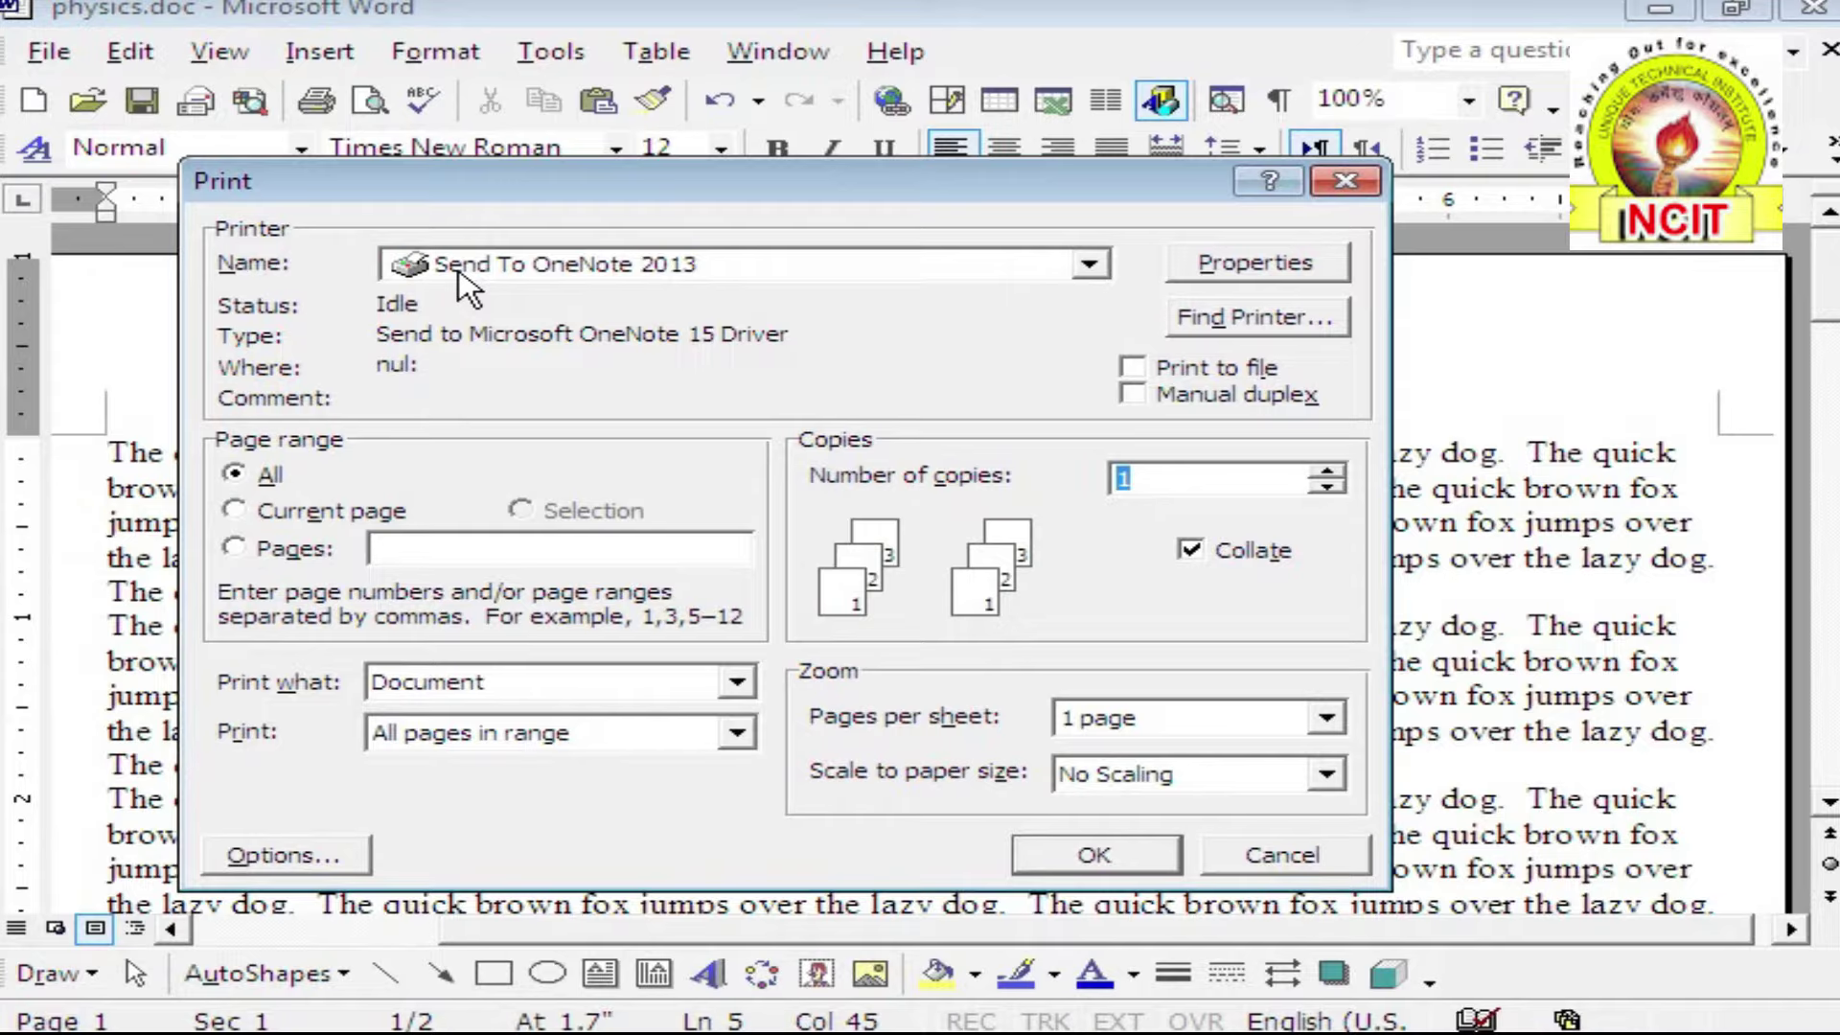
{"action": "left_click", "coordinate": [458, 268]}
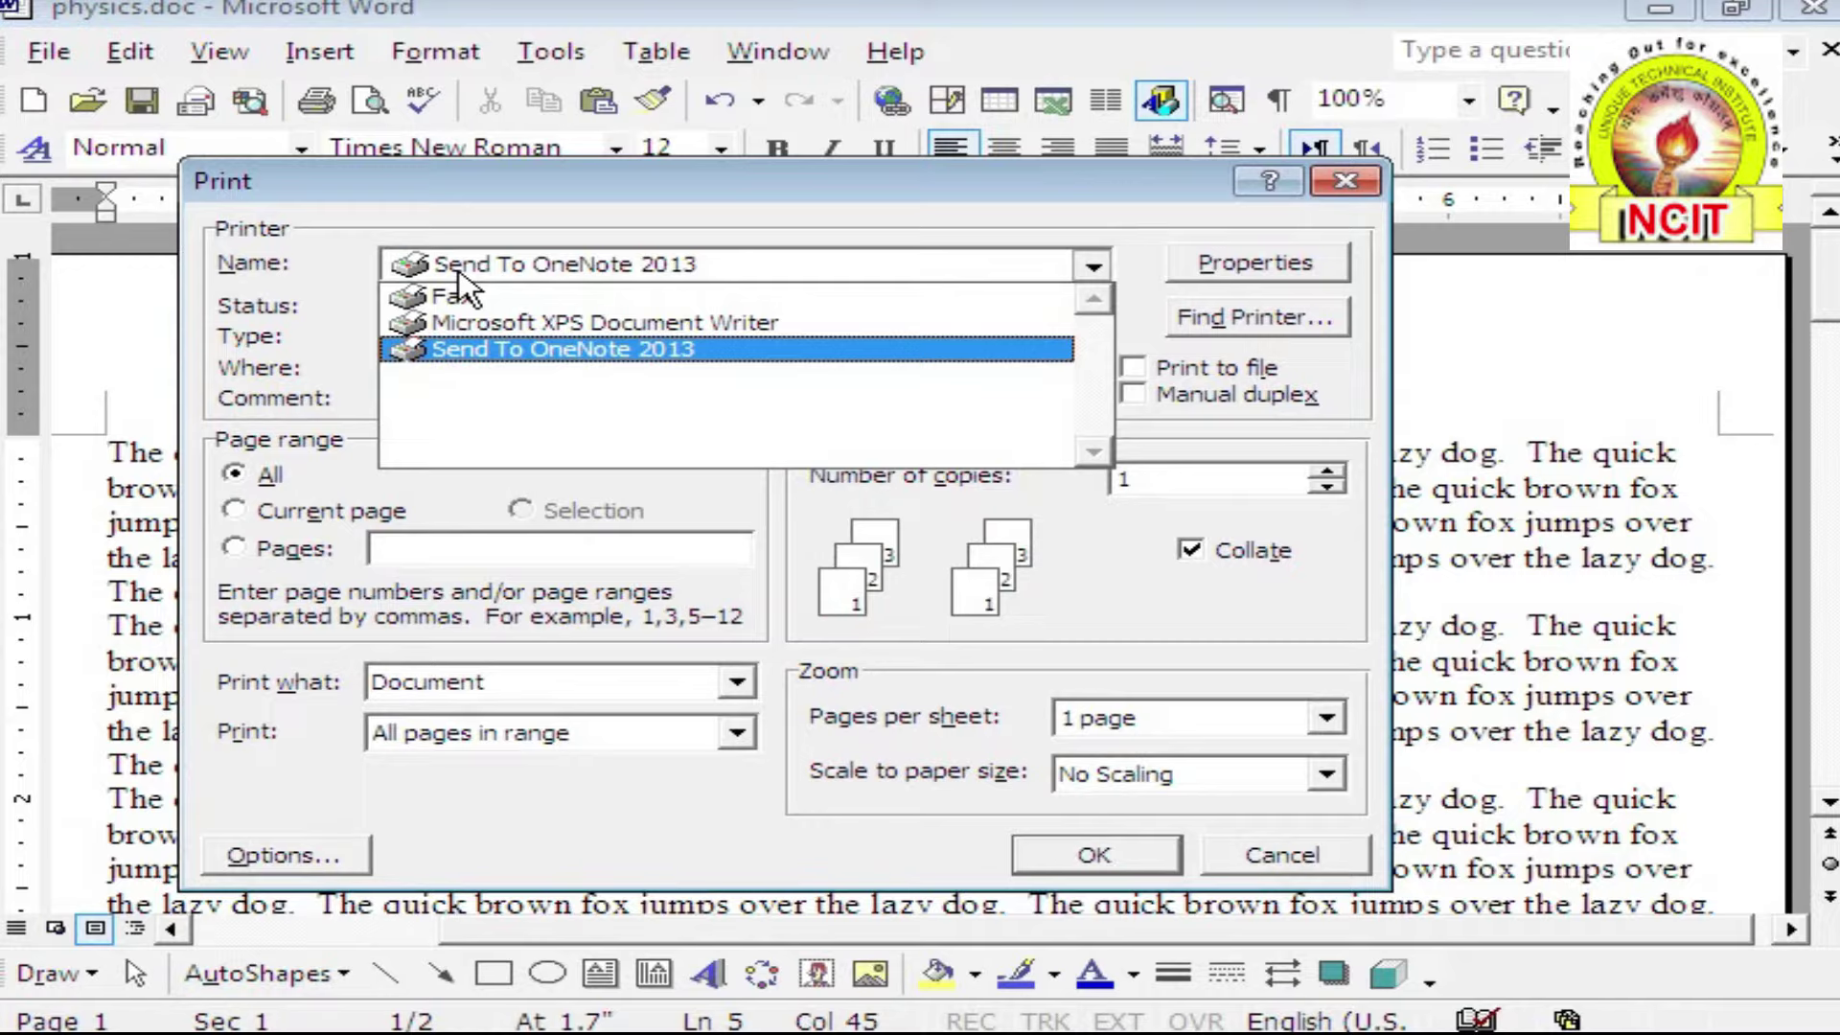
{"action": "left_click", "coordinate": [484, 254]}
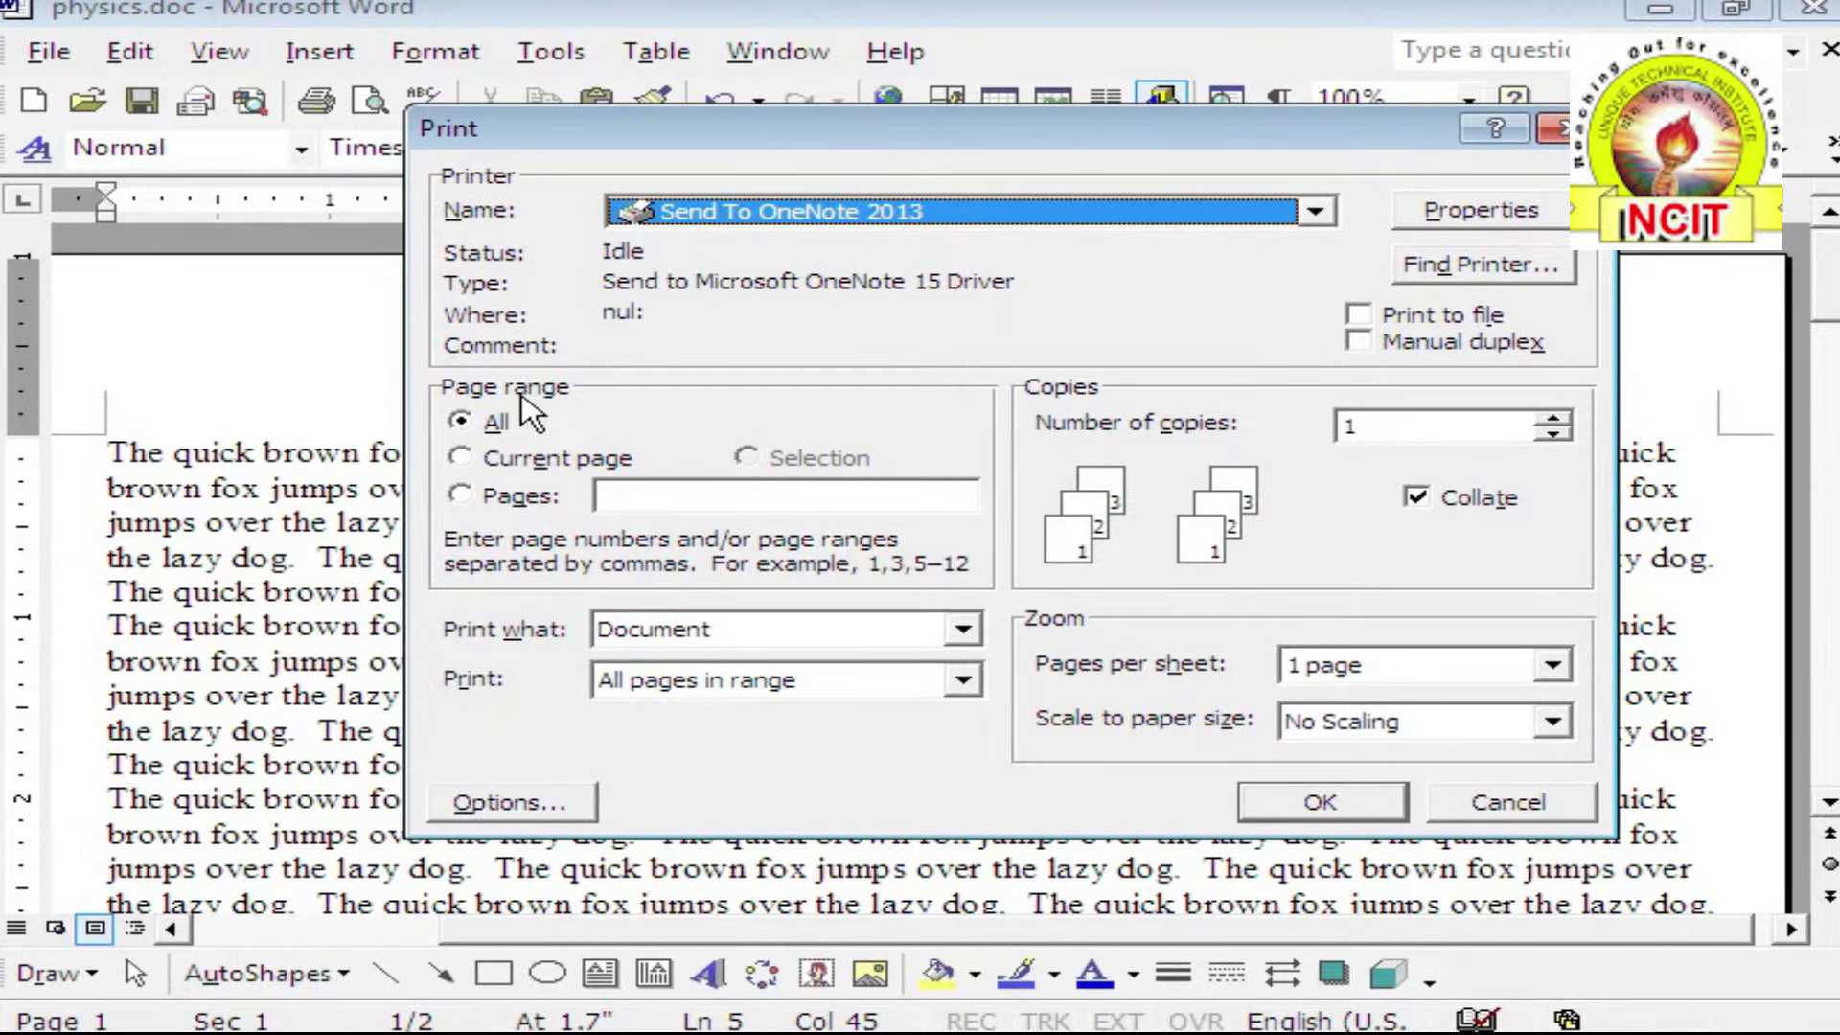
Switch the page range to Current page, then cancel the Print dialog
{"action": "left_click", "coordinate": [477, 424]}
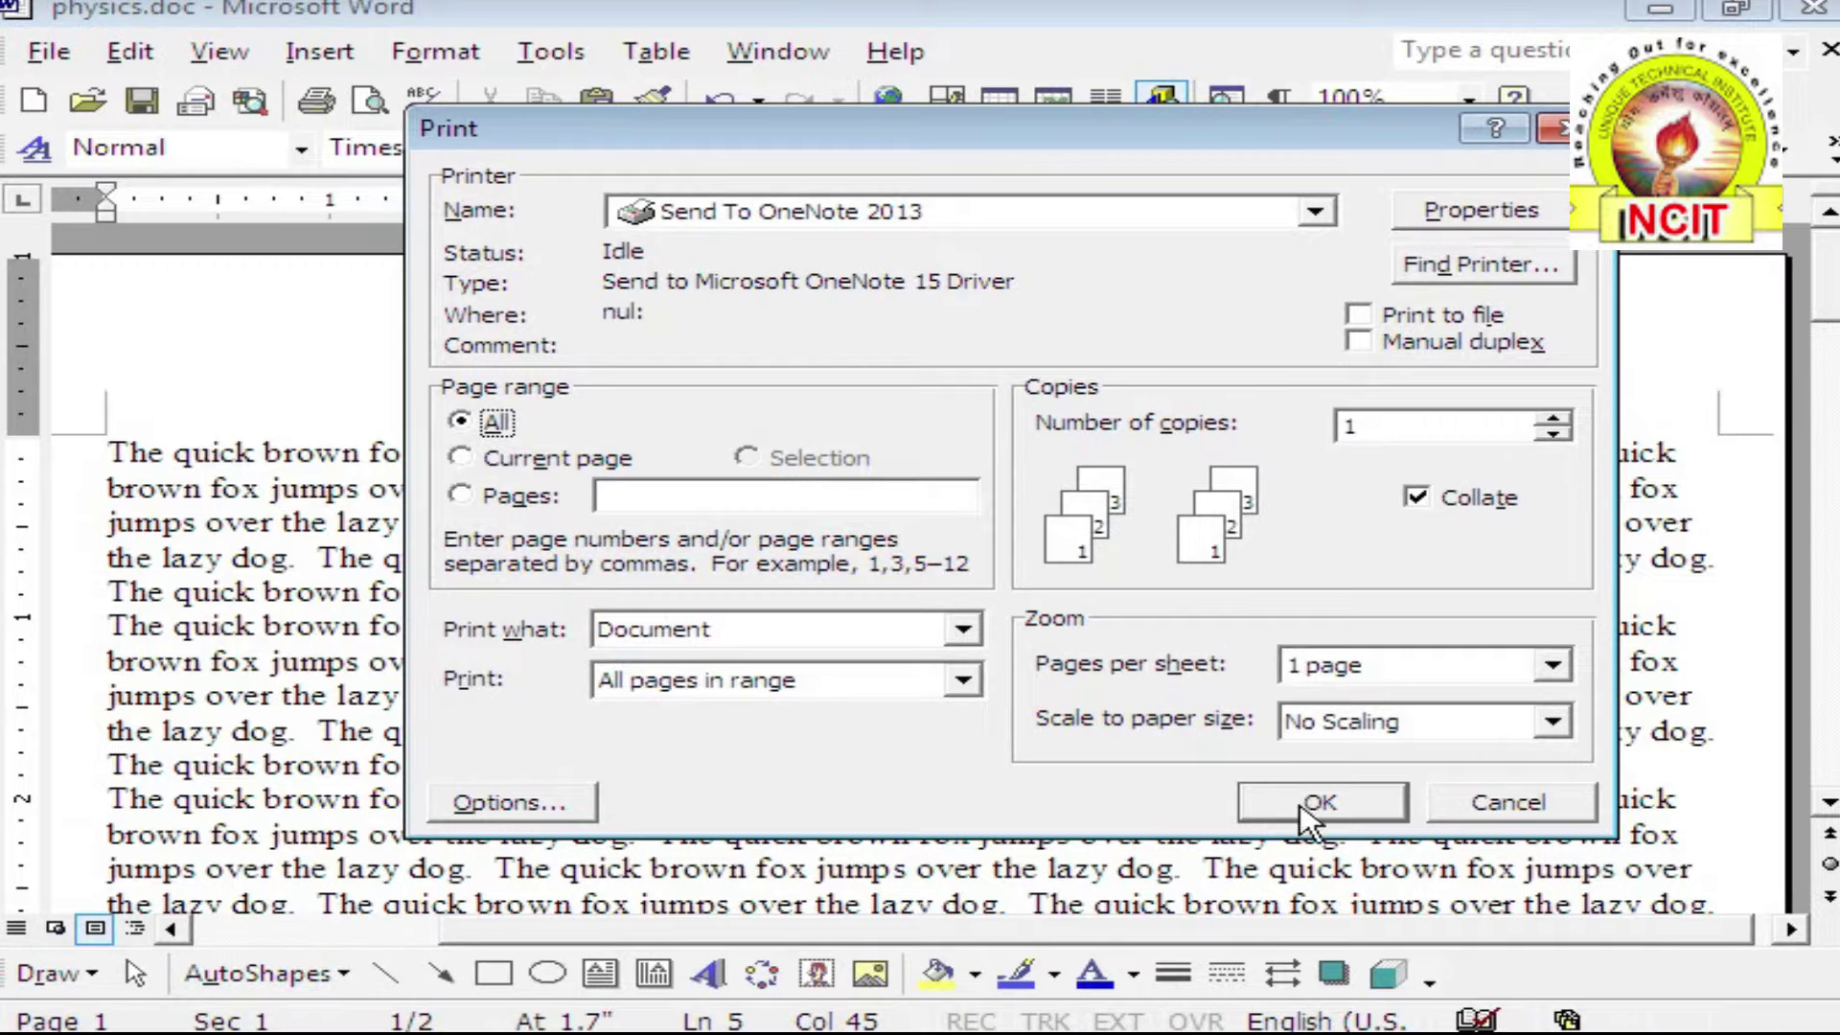
{"action": "left_click", "coordinate": [519, 464]}
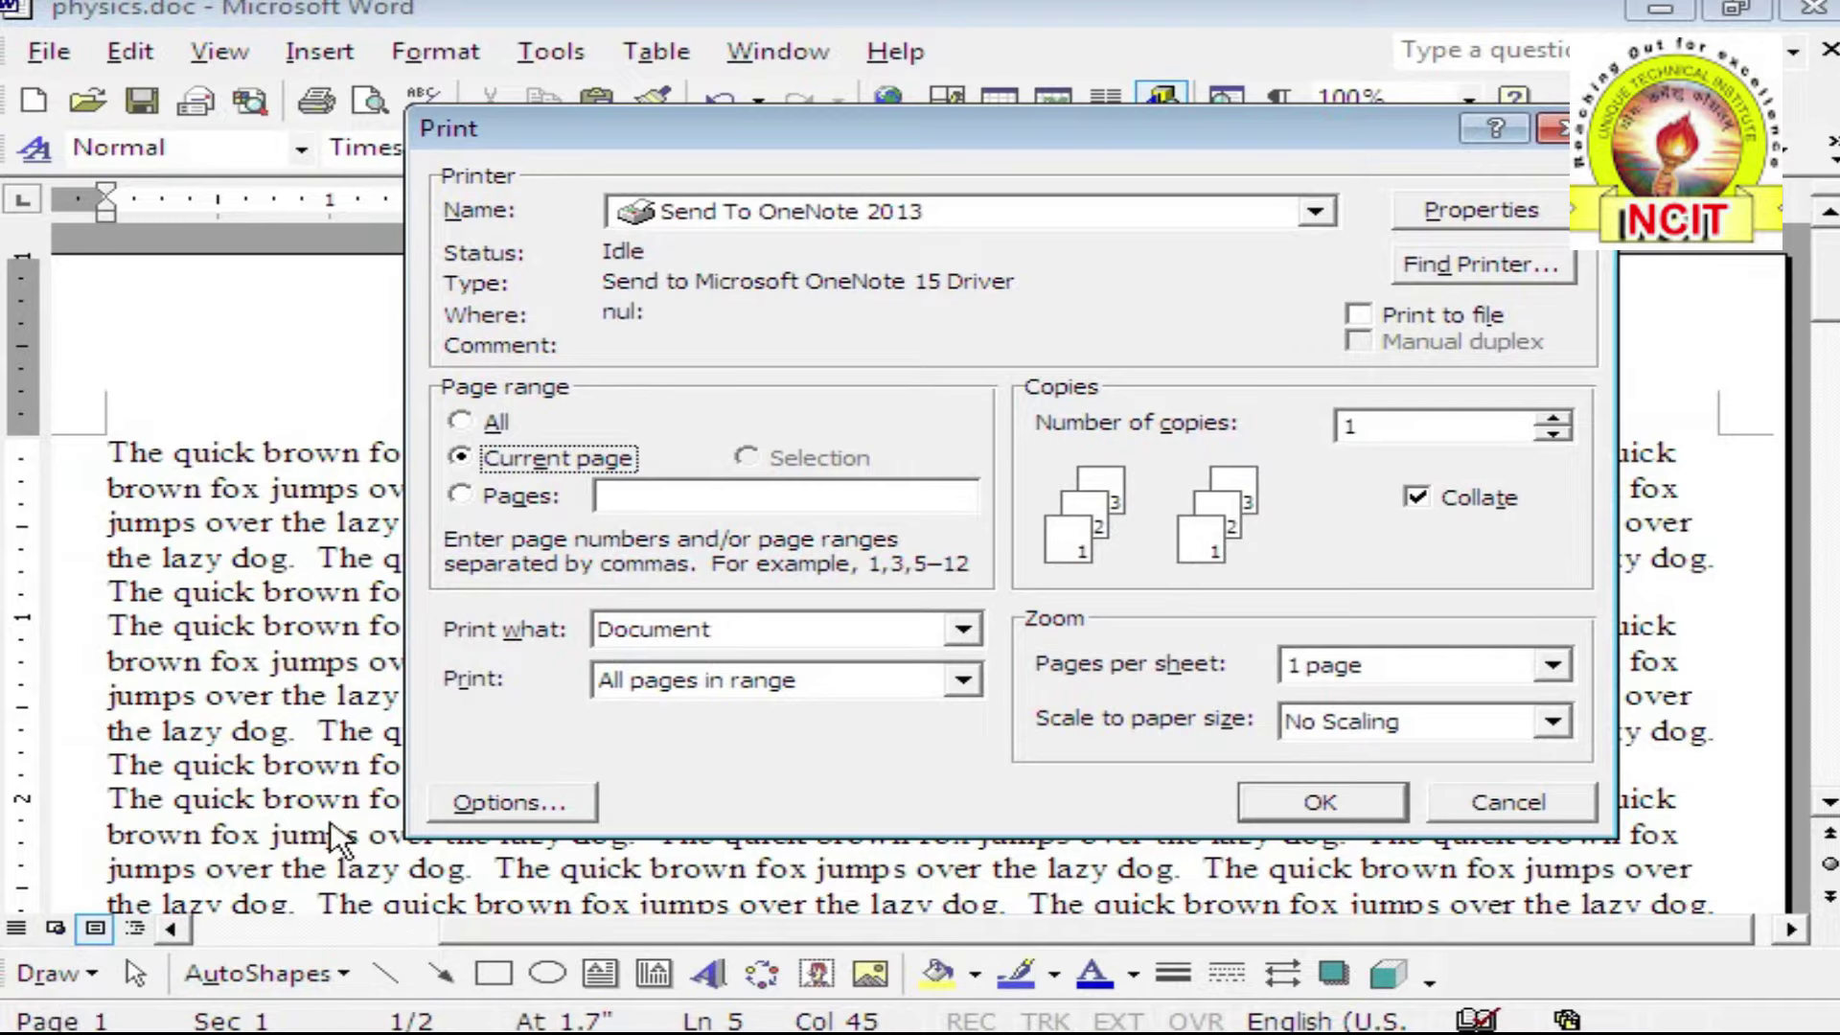
{"action": "left_click", "coordinate": [1530, 809]}
Put the cursor on page 2, open Print, and set the page range to Pages
{"action": "scroll", "coordinate": [61, 399], "scroll_direction": "down", "scroll_amount": 7}
{"action": "scroll", "coordinate": [181, 214], "scroll_direction": "down", "scroll_amount": 7}
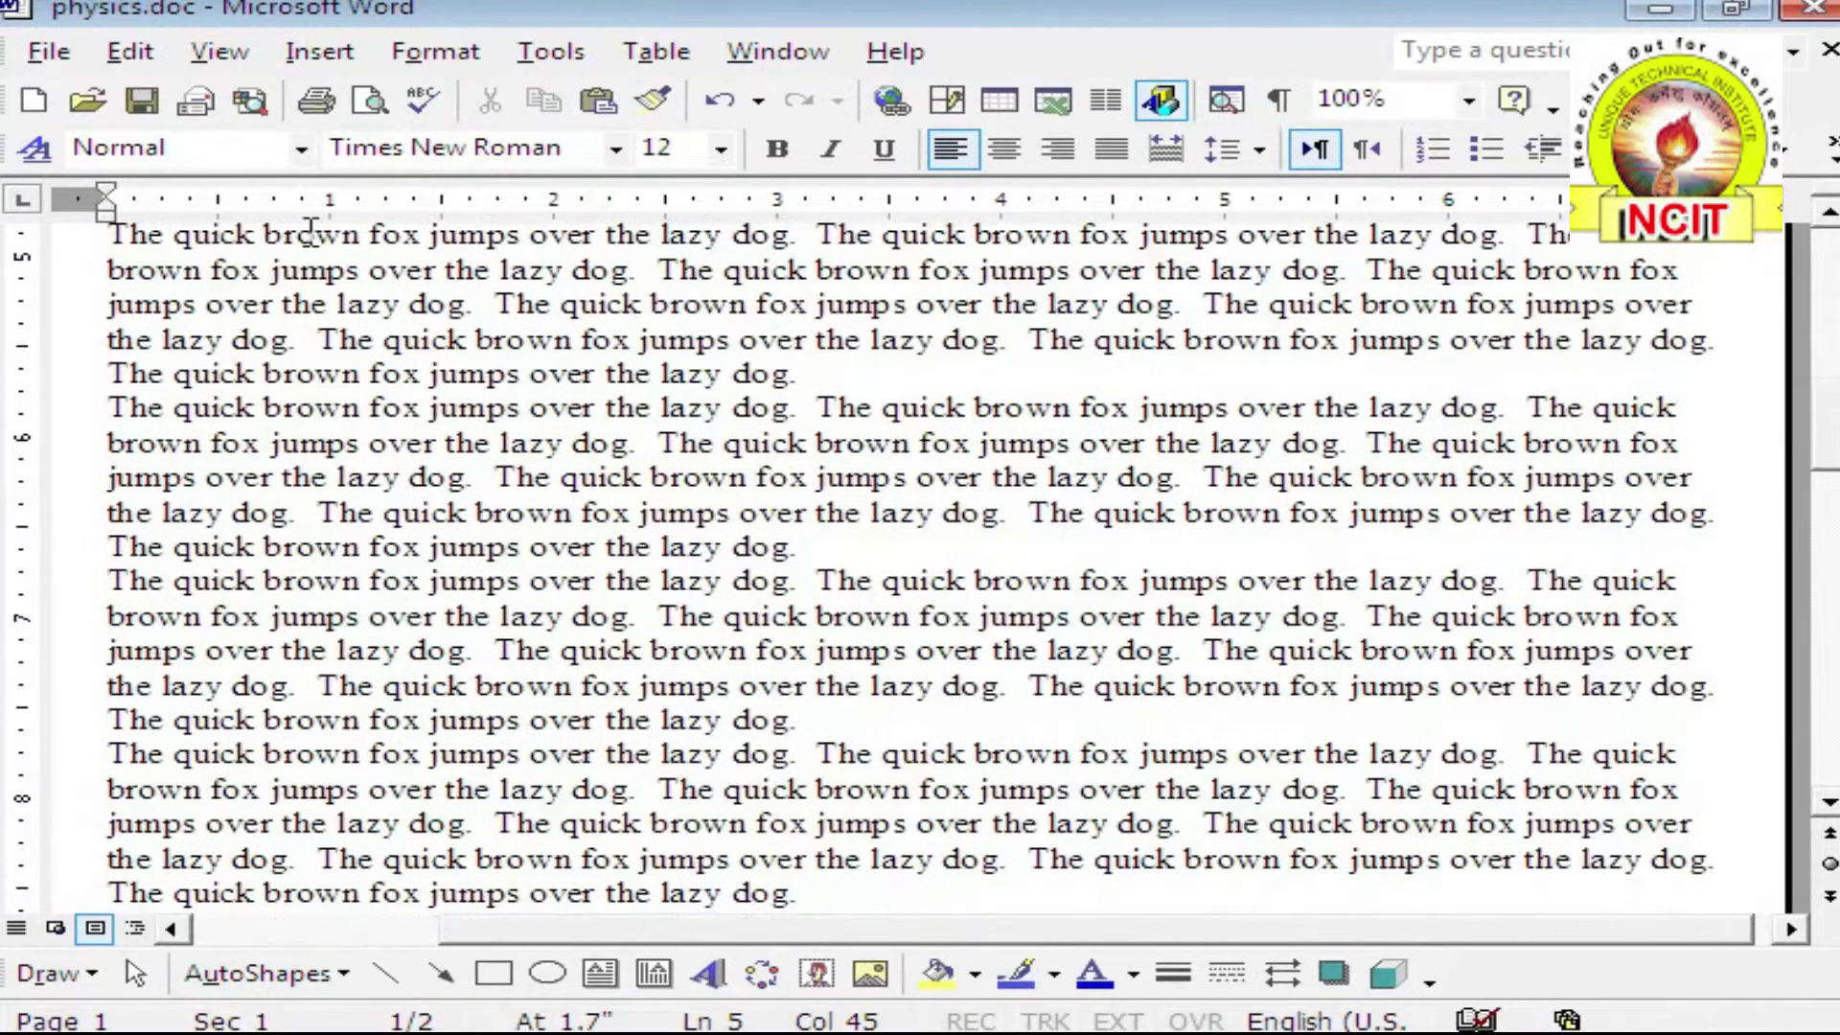
{"action": "scroll", "coordinate": [300, 235], "scroll_direction": "down", "scroll_amount": 6}
{"action": "left_click", "coordinate": [422, 786]}
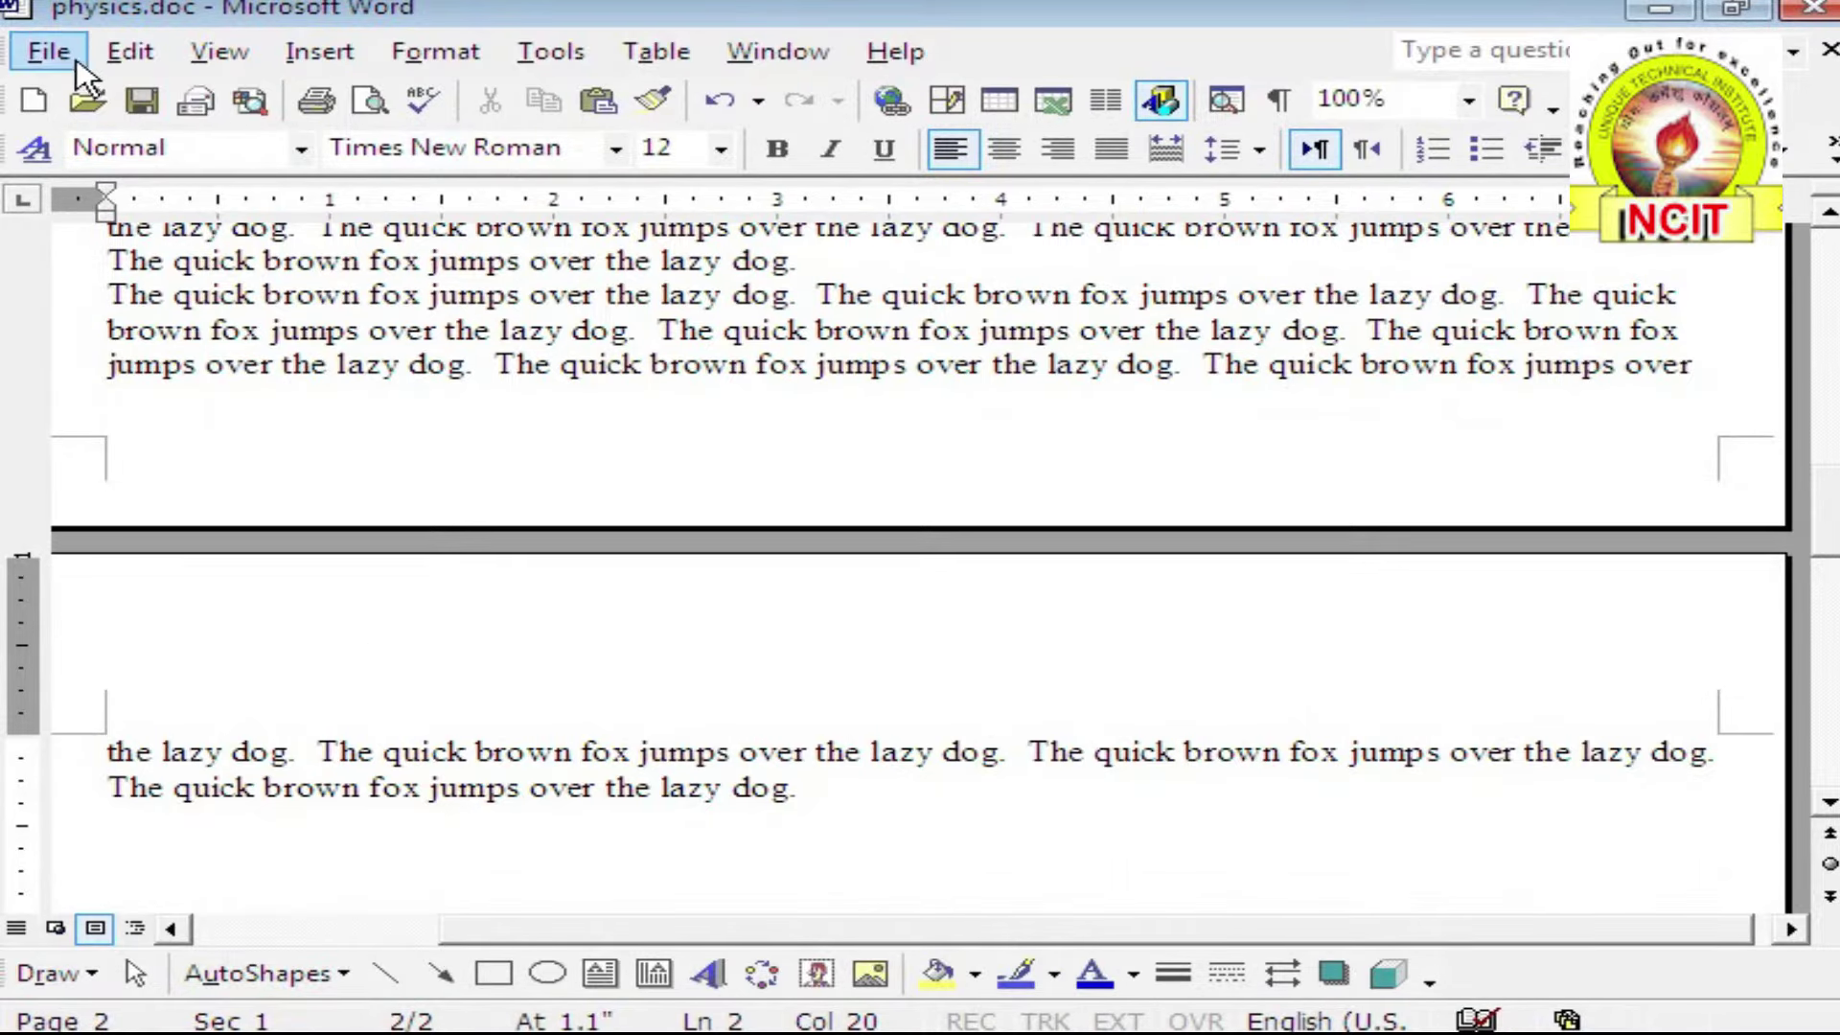
{"action": "left_click", "coordinate": [50, 53]}
{"action": "left_click", "coordinate": [163, 585]}
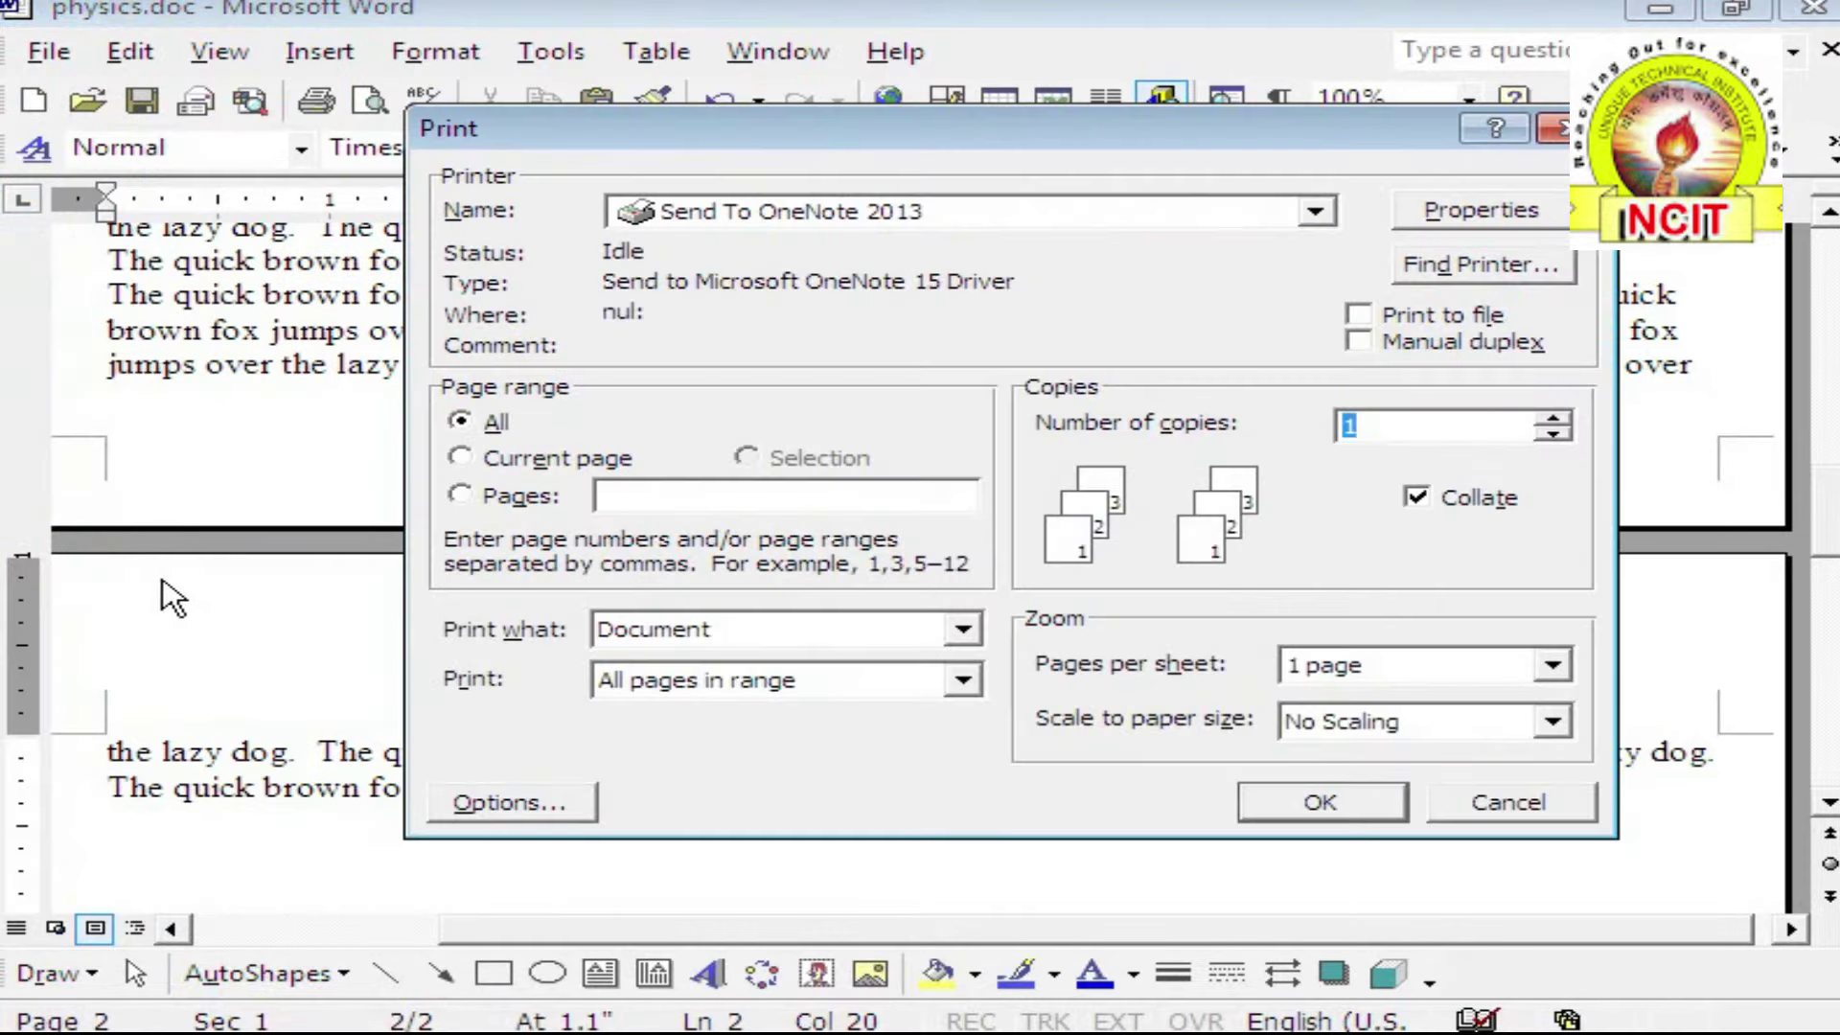
{"action": "left_click", "coordinate": [475, 458]}
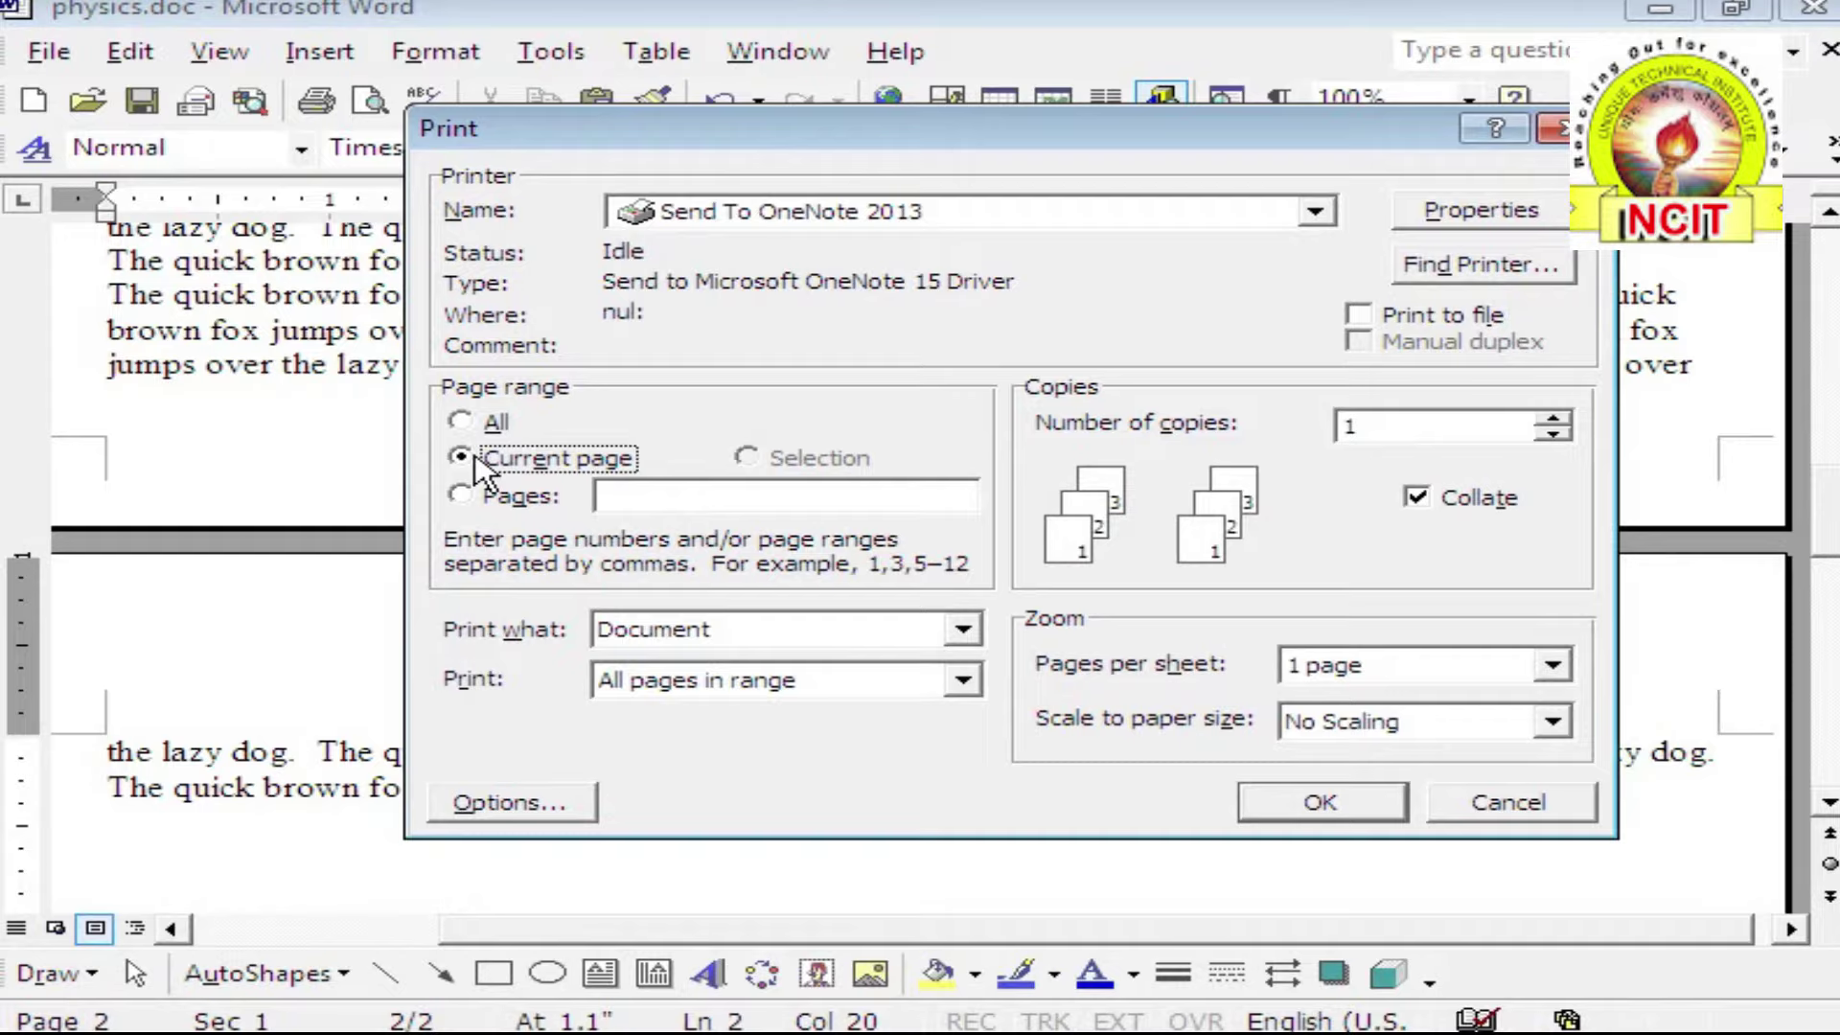
{"action": "left_click", "coordinate": [497, 499]}
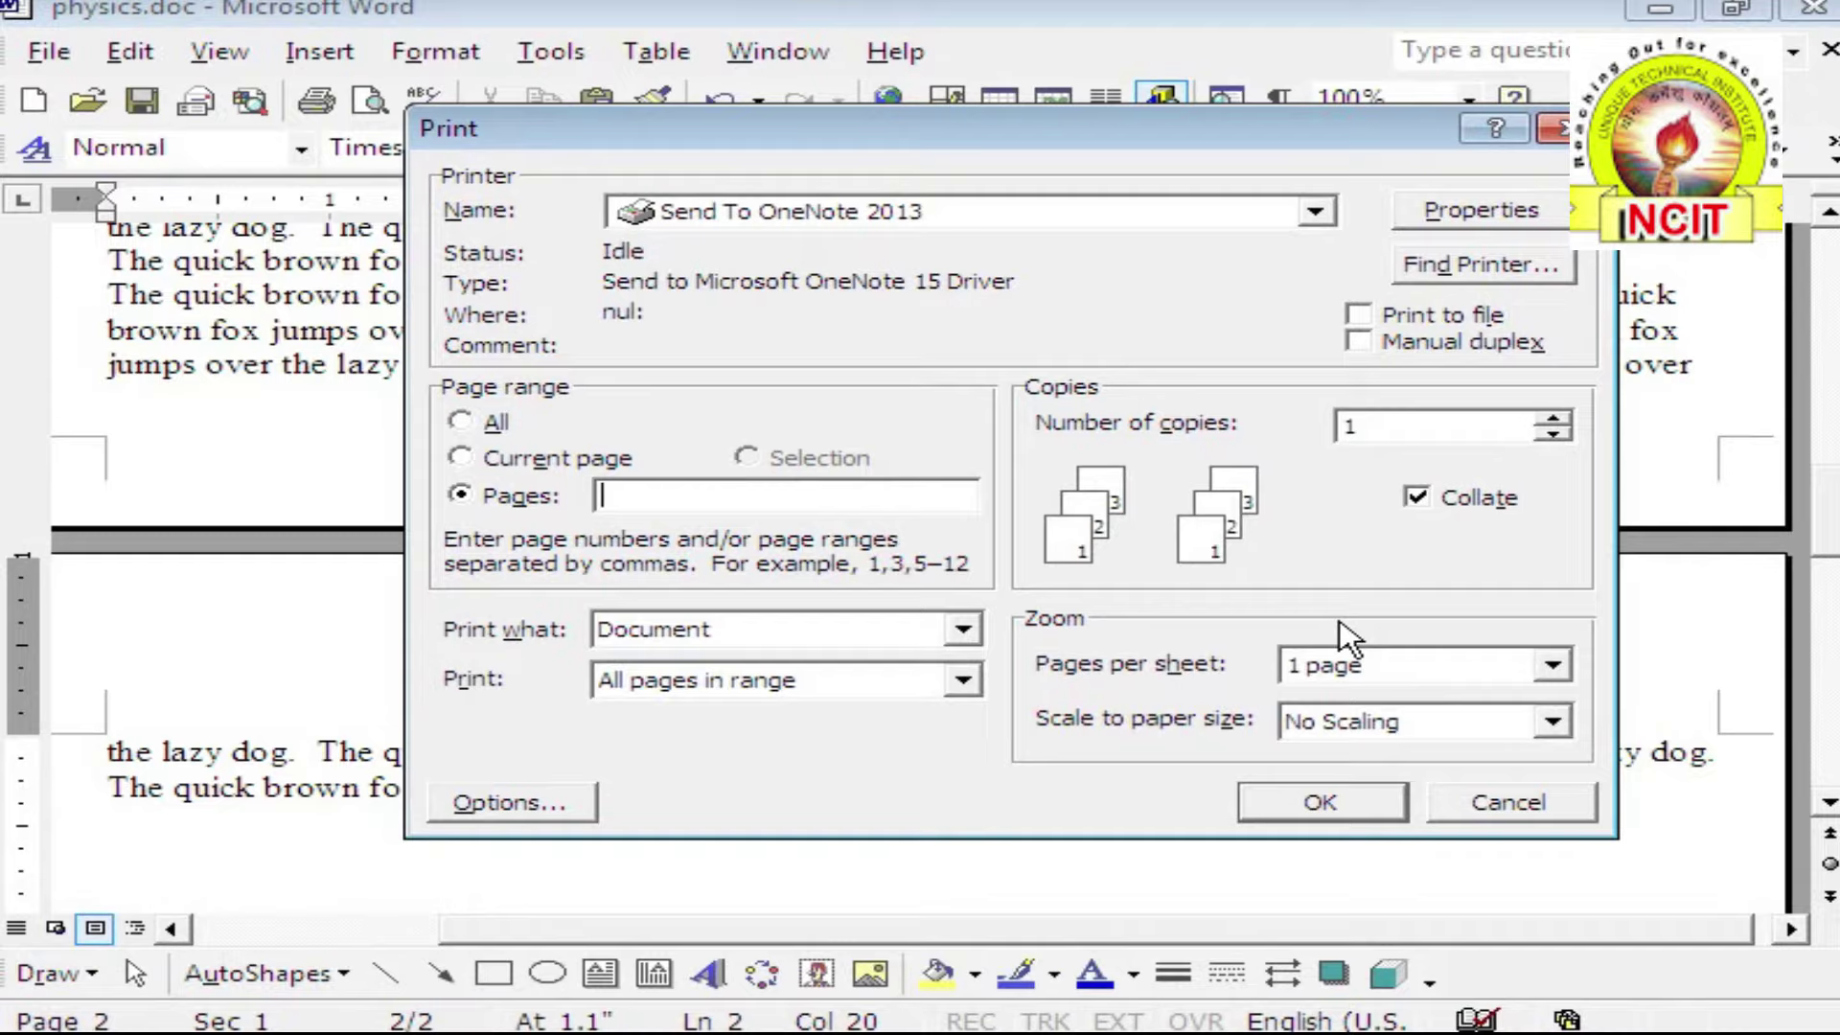
Try '1,2,3,4,5' and '1-5' in the Pages field, ending with '1,5,9,12'
{"action": "type", "text": "1,"}
{"action": "type", "text": "2,3,4,"}
{"action": "type", "text": "5,"}
{"action": "key", "text": "BackSpace"}
{"action": "key", "text": "BackSpace"}
{"action": "key", "text": "BackSpace"}
{"action": "key", "text": "BackSpace"}
{"action": "key", "text": "BackSpace"}
{"action": "key", "text": "BackSpace"}
{"action": "key", "text": "BackSpace"}
{"action": "key", "text": "BackSpace"}
{"action": "key", "text": "BackSpace"}
{"action": "type", "text": "1"}
{"action": "type", "text": "-"}
{"action": "type", "text": "5"}
{"action": "key", "text": "BackSpace"}
{"action": "key", "text": "BackSpace"}
{"action": "key", "text": "BackSpace"}
{"action": "type", "text": "1,"}
{"action": "type", "text": "5,9"}
{"action": "type", "text": ",1"}
{"action": "type", "text": "2"}
Cancel the Print dialog without printing and scroll through the document
{"action": "left_click", "coordinate": [1523, 805]}
{"action": "scroll", "coordinate": [1220, 719], "scroll_direction": "up", "scroll_amount": 5}
{"action": "scroll", "coordinate": [739, 595], "scroll_direction": "down", "scroll_amount": 1}
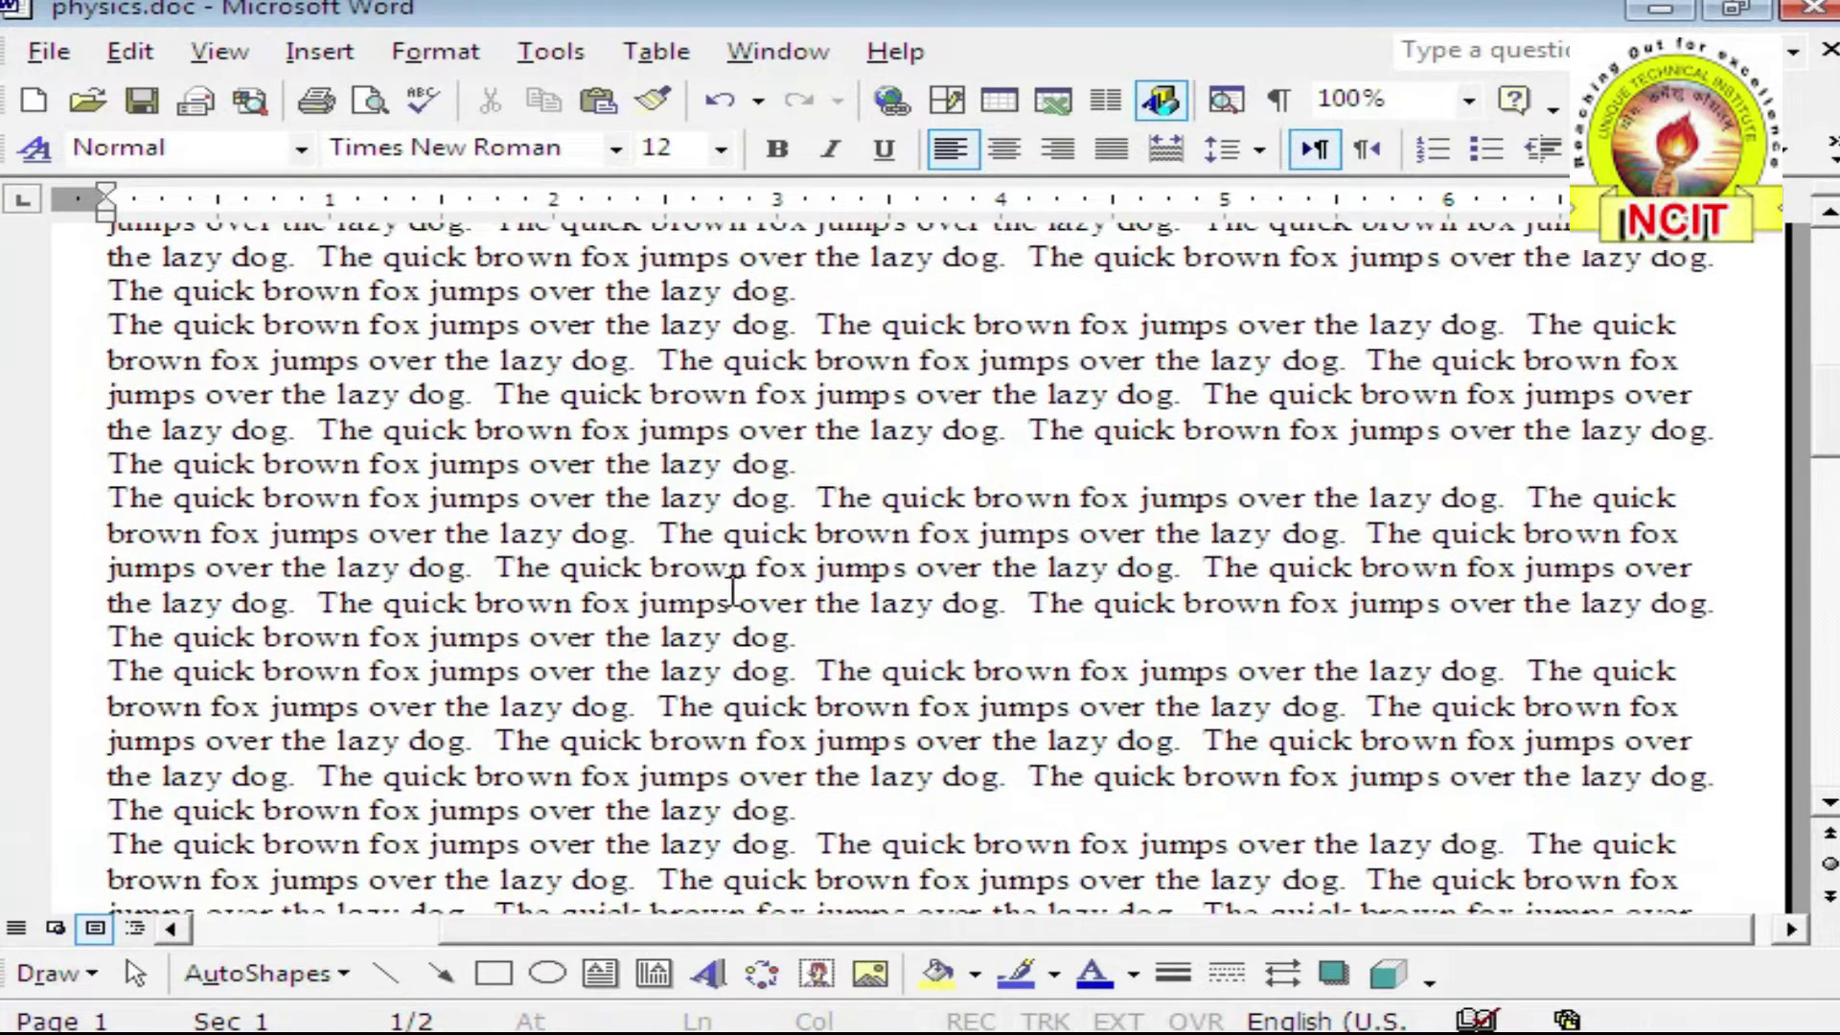
{"action": "scroll", "coordinate": [655, 610], "scroll_direction": "down", "scroll_amount": 1}
{"action": "scroll", "coordinate": [517, 534], "scroll_direction": "down", "scroll_amount": 2}
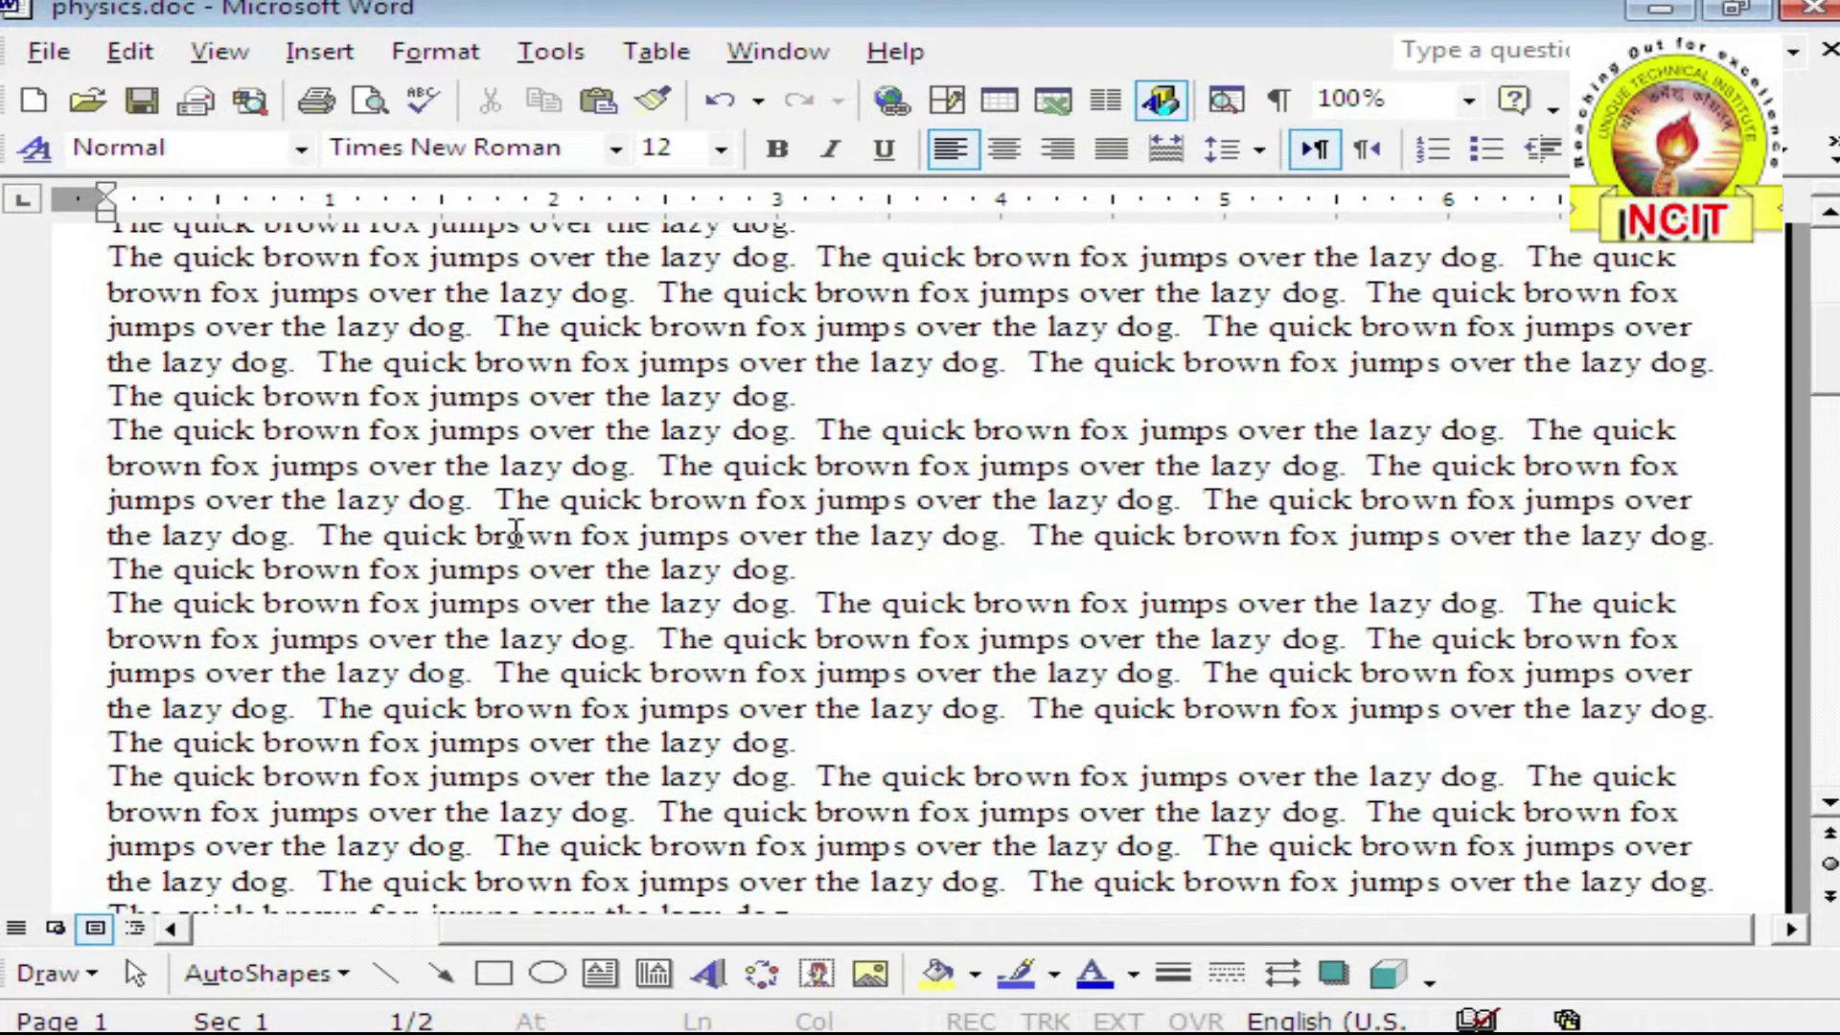
{"action": "scroll", "coordinate": [518, 532], "scroll_direction": "up", "scroll_amount": 3}
{"action": "scroll", "coordinate": [518, 532], "scroll_direction": "up", "scroll_amount": 2}
{"action": "scroll", "coordinate": [294, 450], "scroll_direction": "down", "scroll_amount": 1}
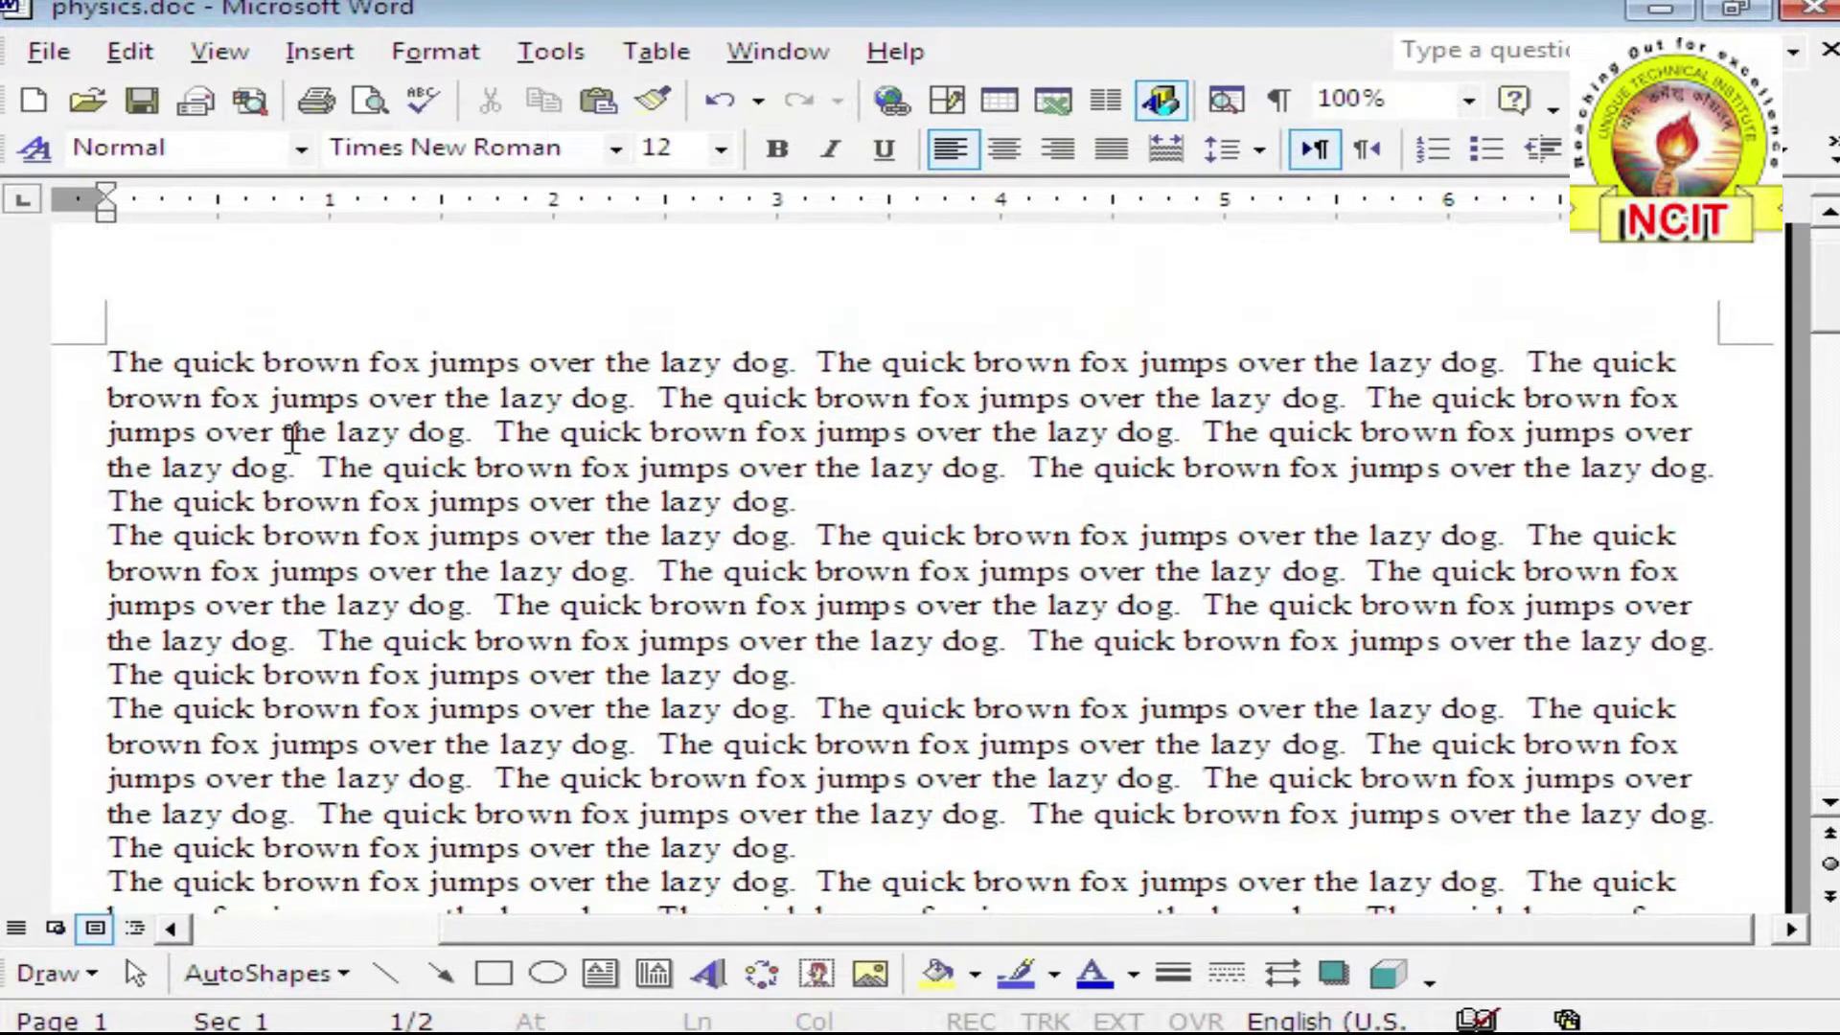
{"action": "scroll", "coordinate": [289, 448], "scroll_direction": "down", "scroll_amount": 3}
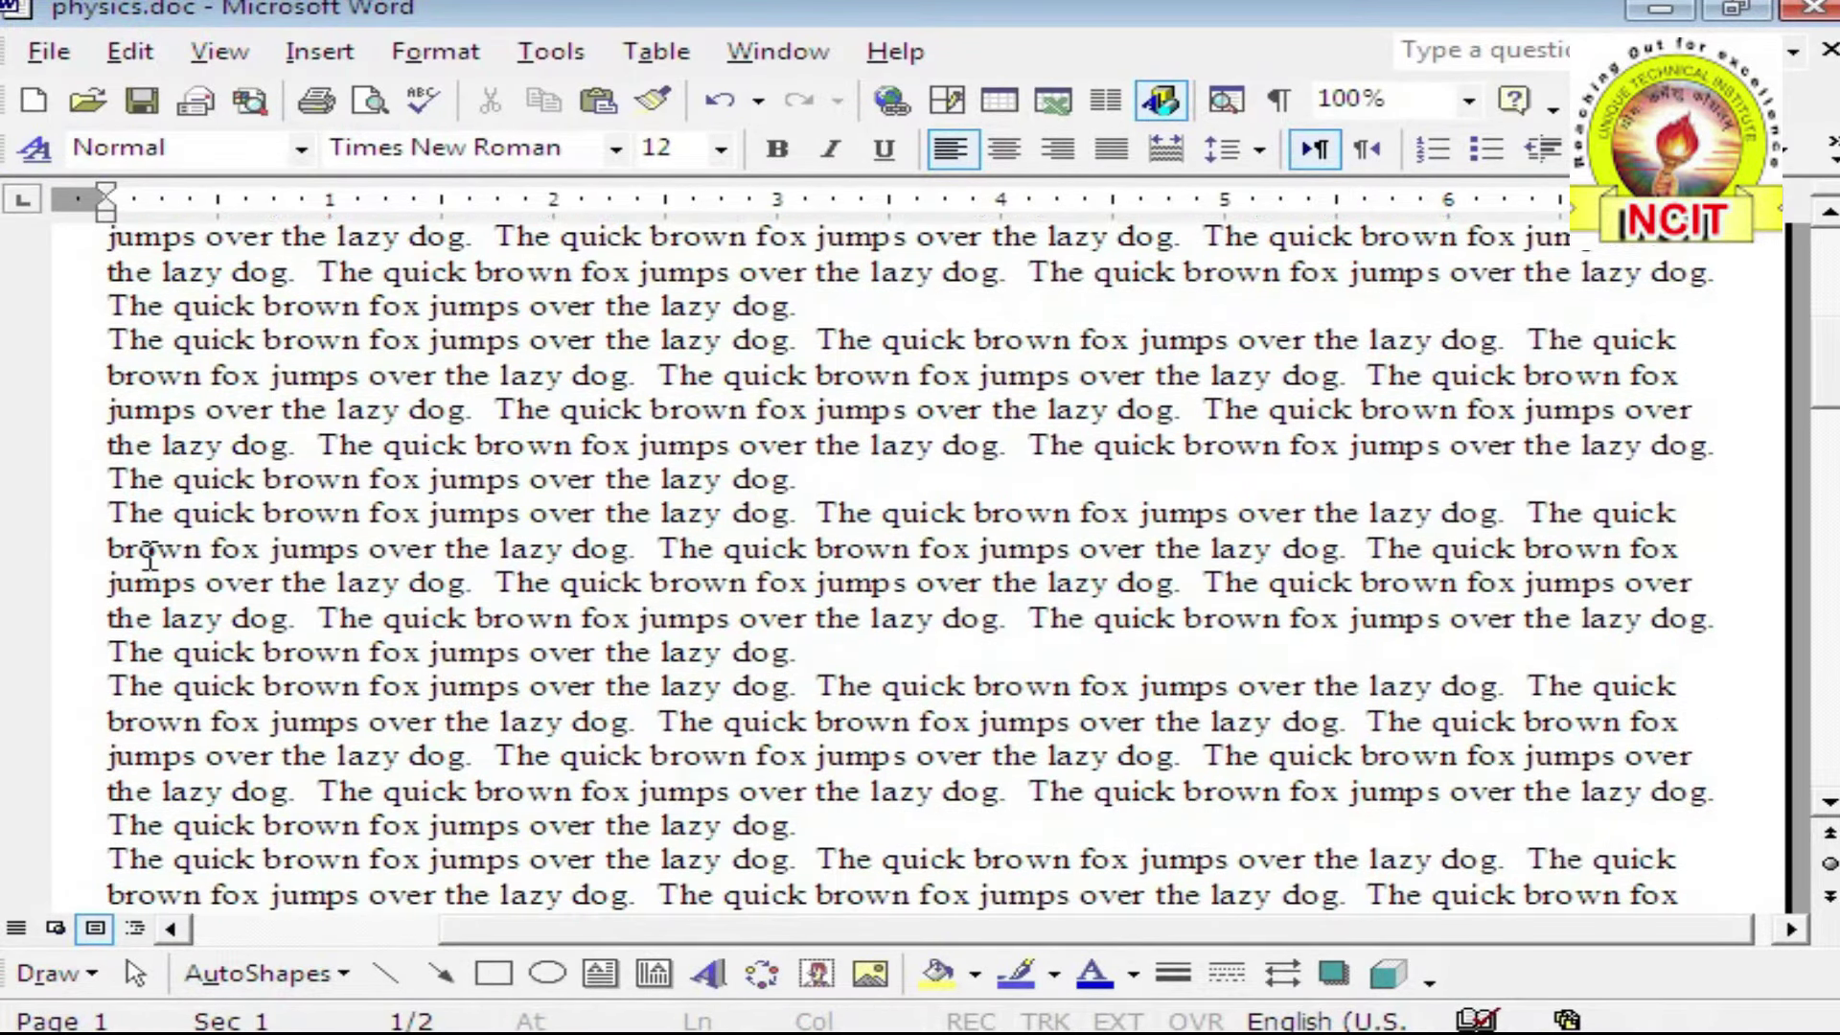
{"action": "scroll", "coordinate": [143, 546], "scroll_direction": "down", "scroll_amount": 2}
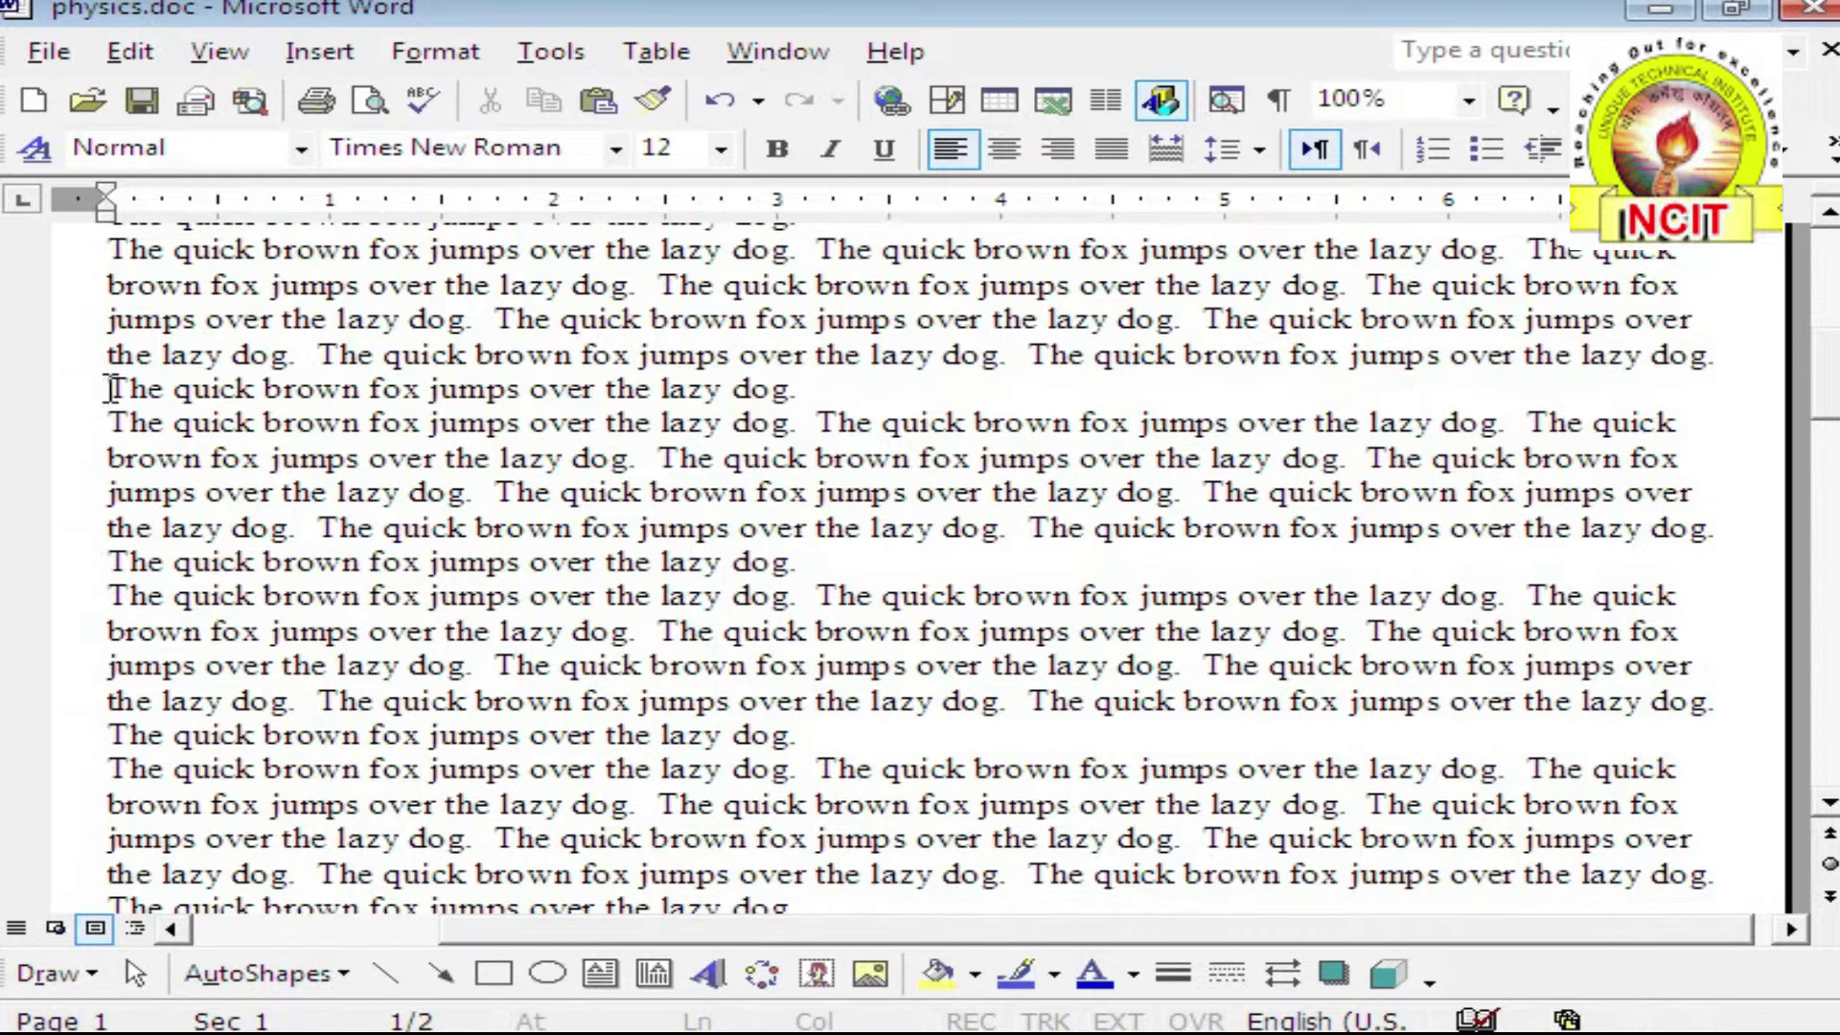
Select one complete 'quick brown fox' paragraph on page 1
{"action": "left_click_drag", "start_coordinate": [107, 390], "coordinate": [431, 460]}
{"action": "left_click", "coordinate": [465, 457]}
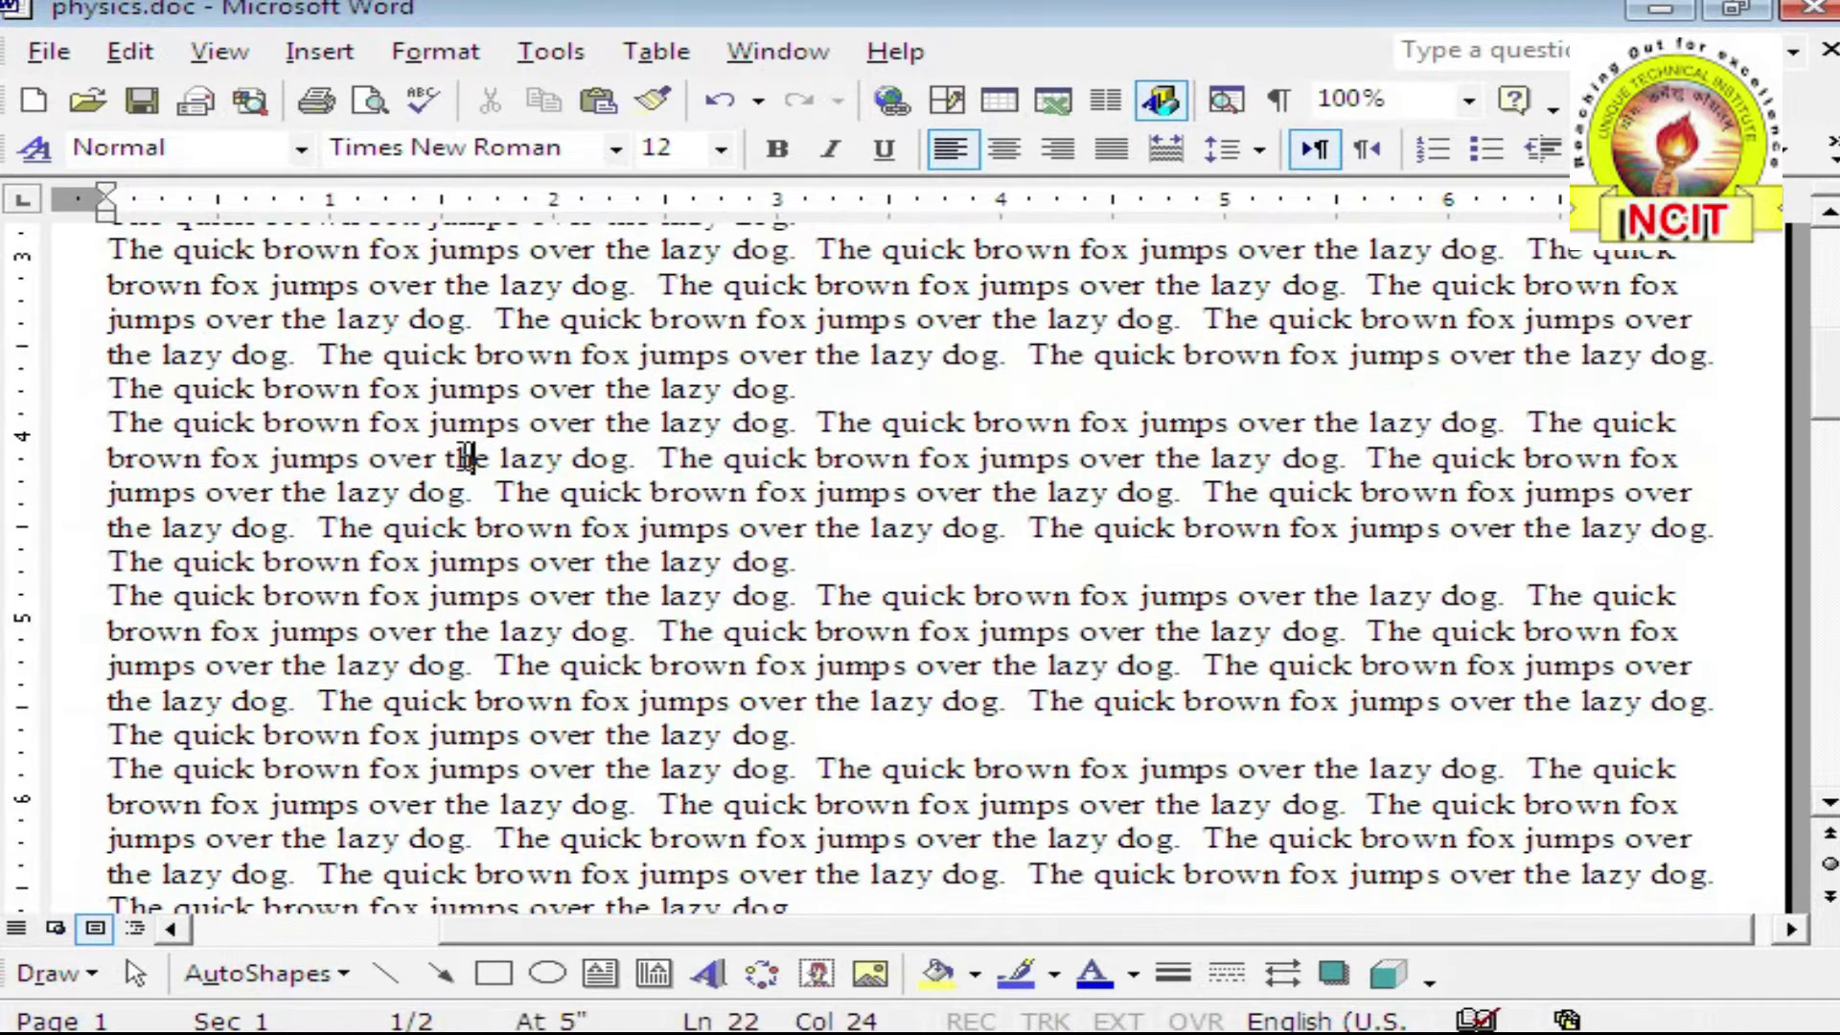
{"action": "left_click_drag", "start_coordinate": [120, 423], "coordinate": [803, 557]}
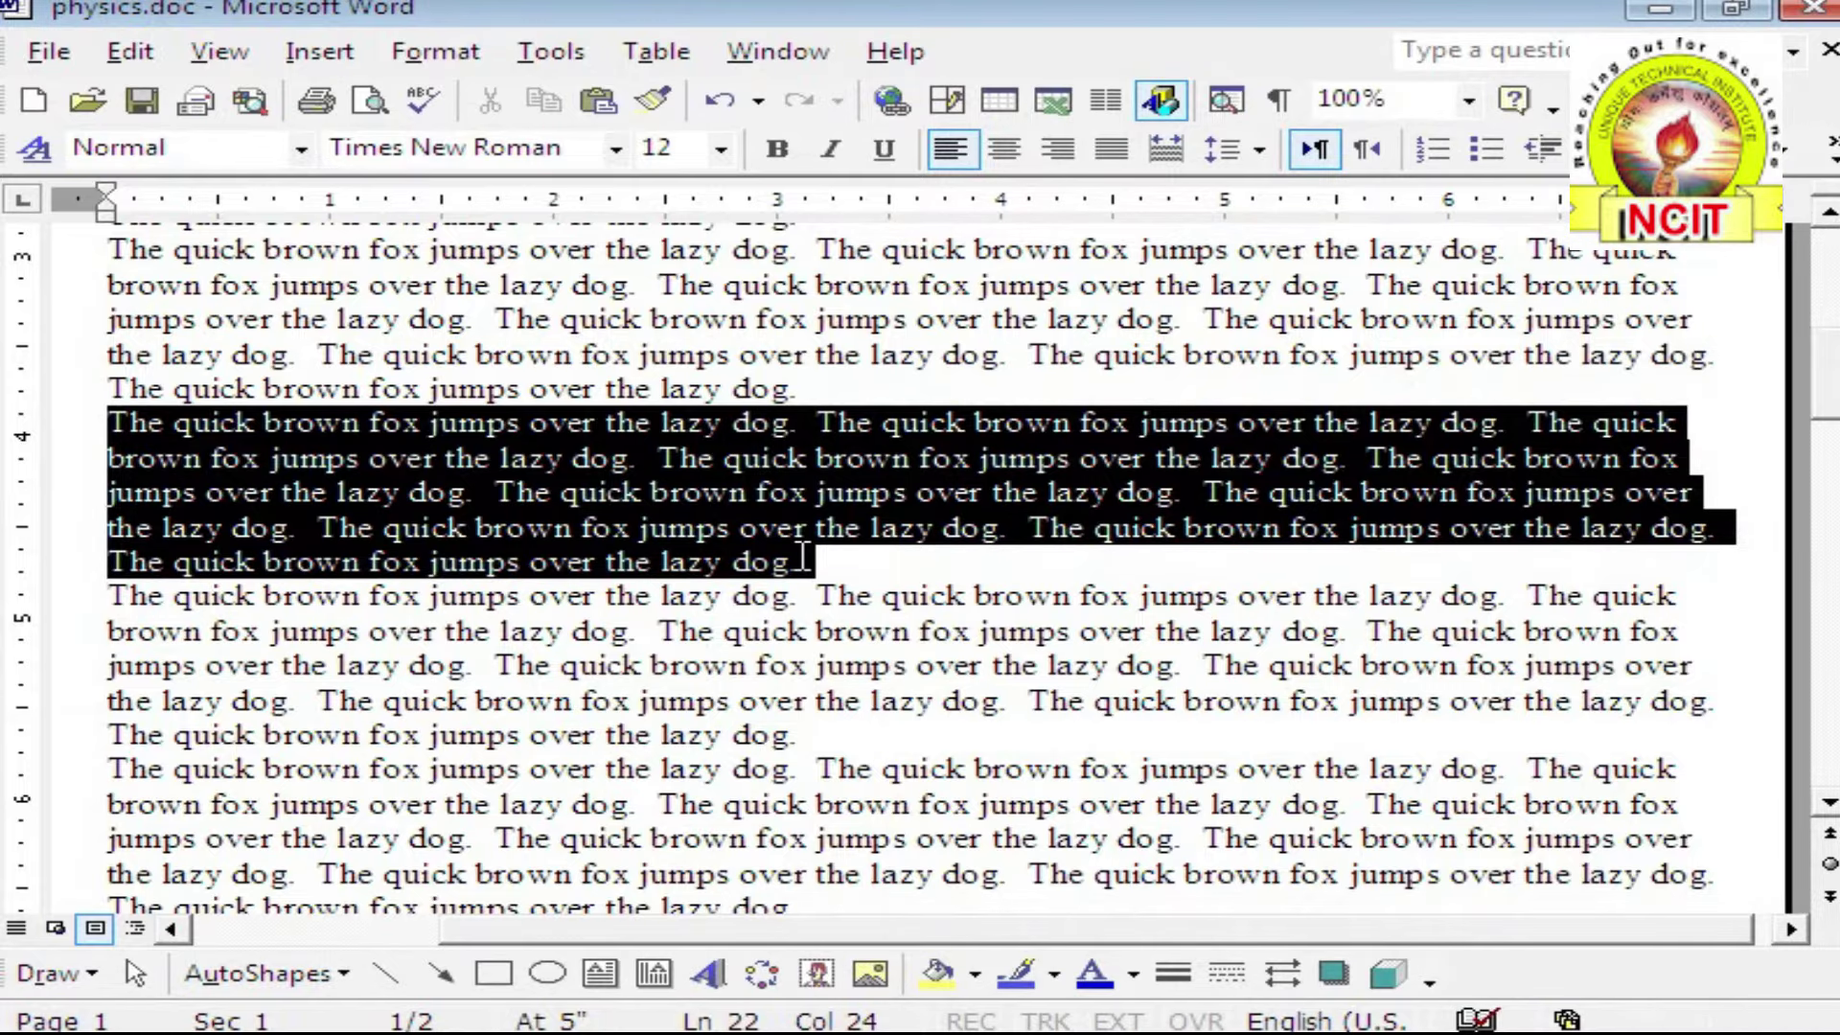
{"action": "scroll", "coordinate": [504, 521], "scroll_direction": "up", "scroll_amount": 5}
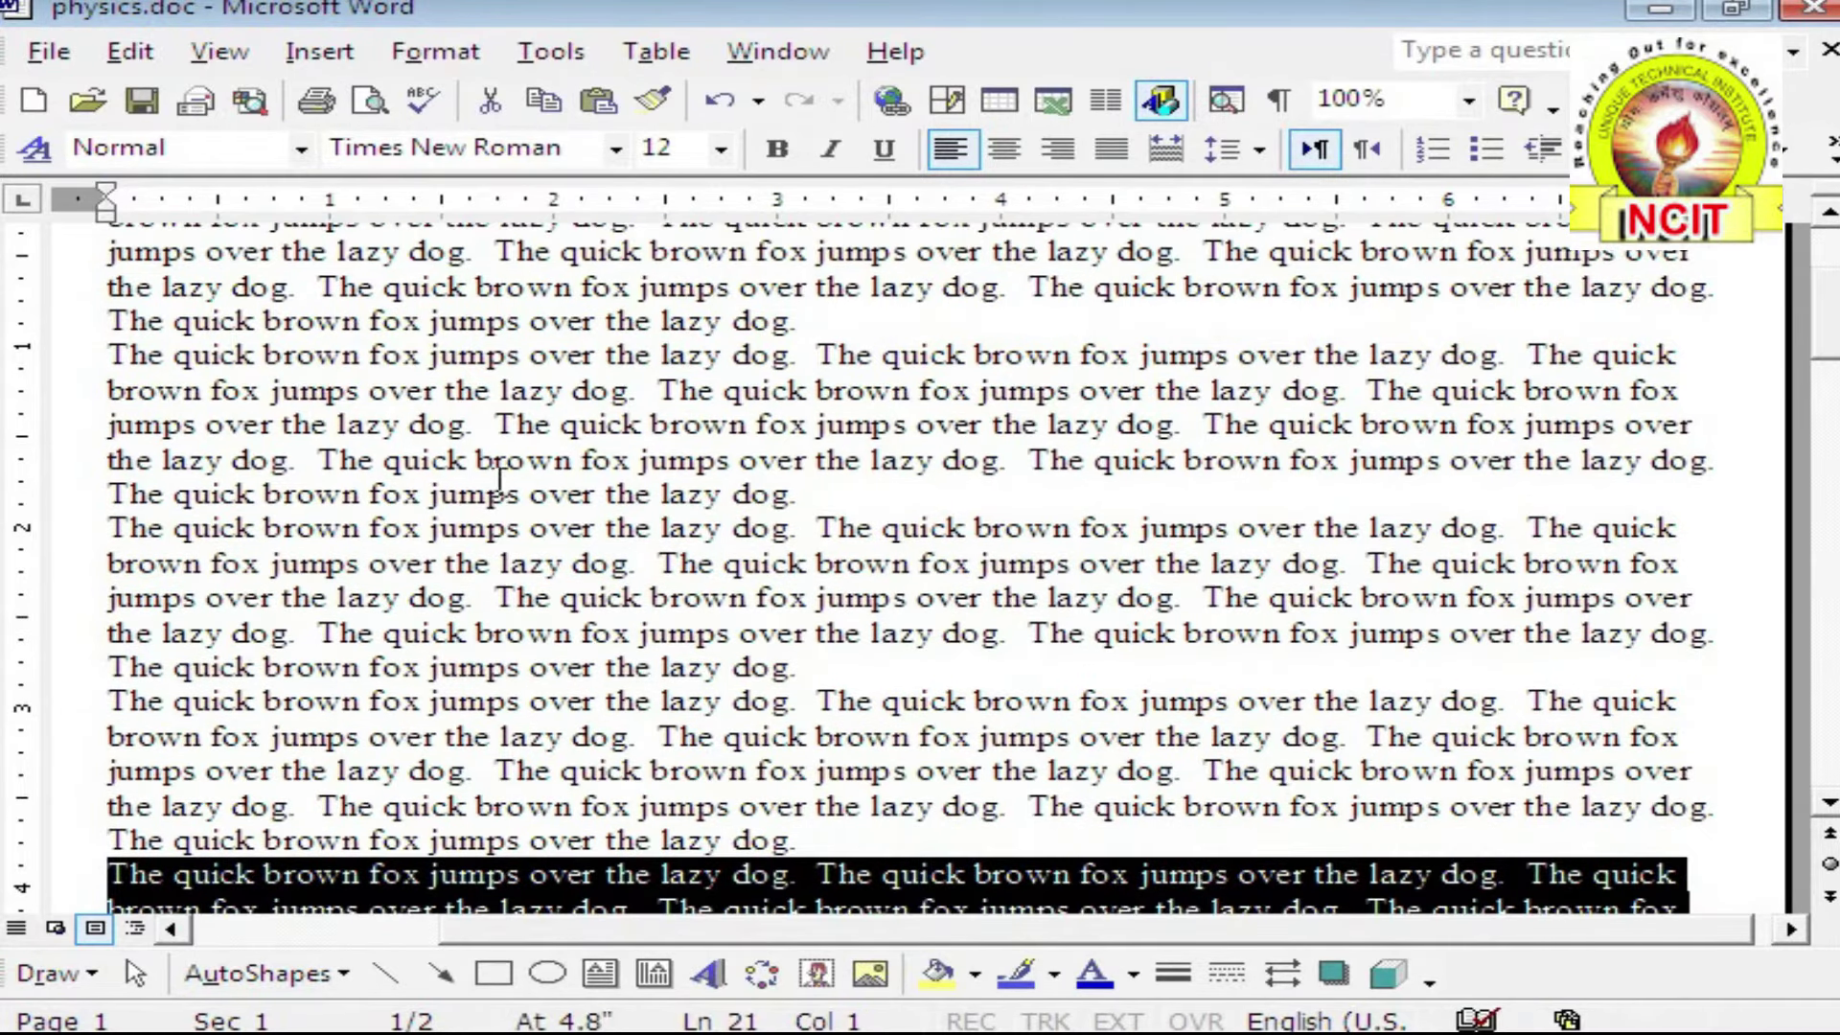
{"action": "scroll", "coordinate": [499, 477], "scroll_direction": "down", "scroll_amount": 3}
{"action": "scroll", "coordinate": [488, 523], "scroll_direction": "down", "scroll_amount": 2}
{"action": "scroll", "coordinate": [451, 546], "scroll_direction": "down", "scroll_amount": 2}
{"action": "scroll", "coordinate": [431, 551], "scroll_direction": "down", "scroll_amount": 3}
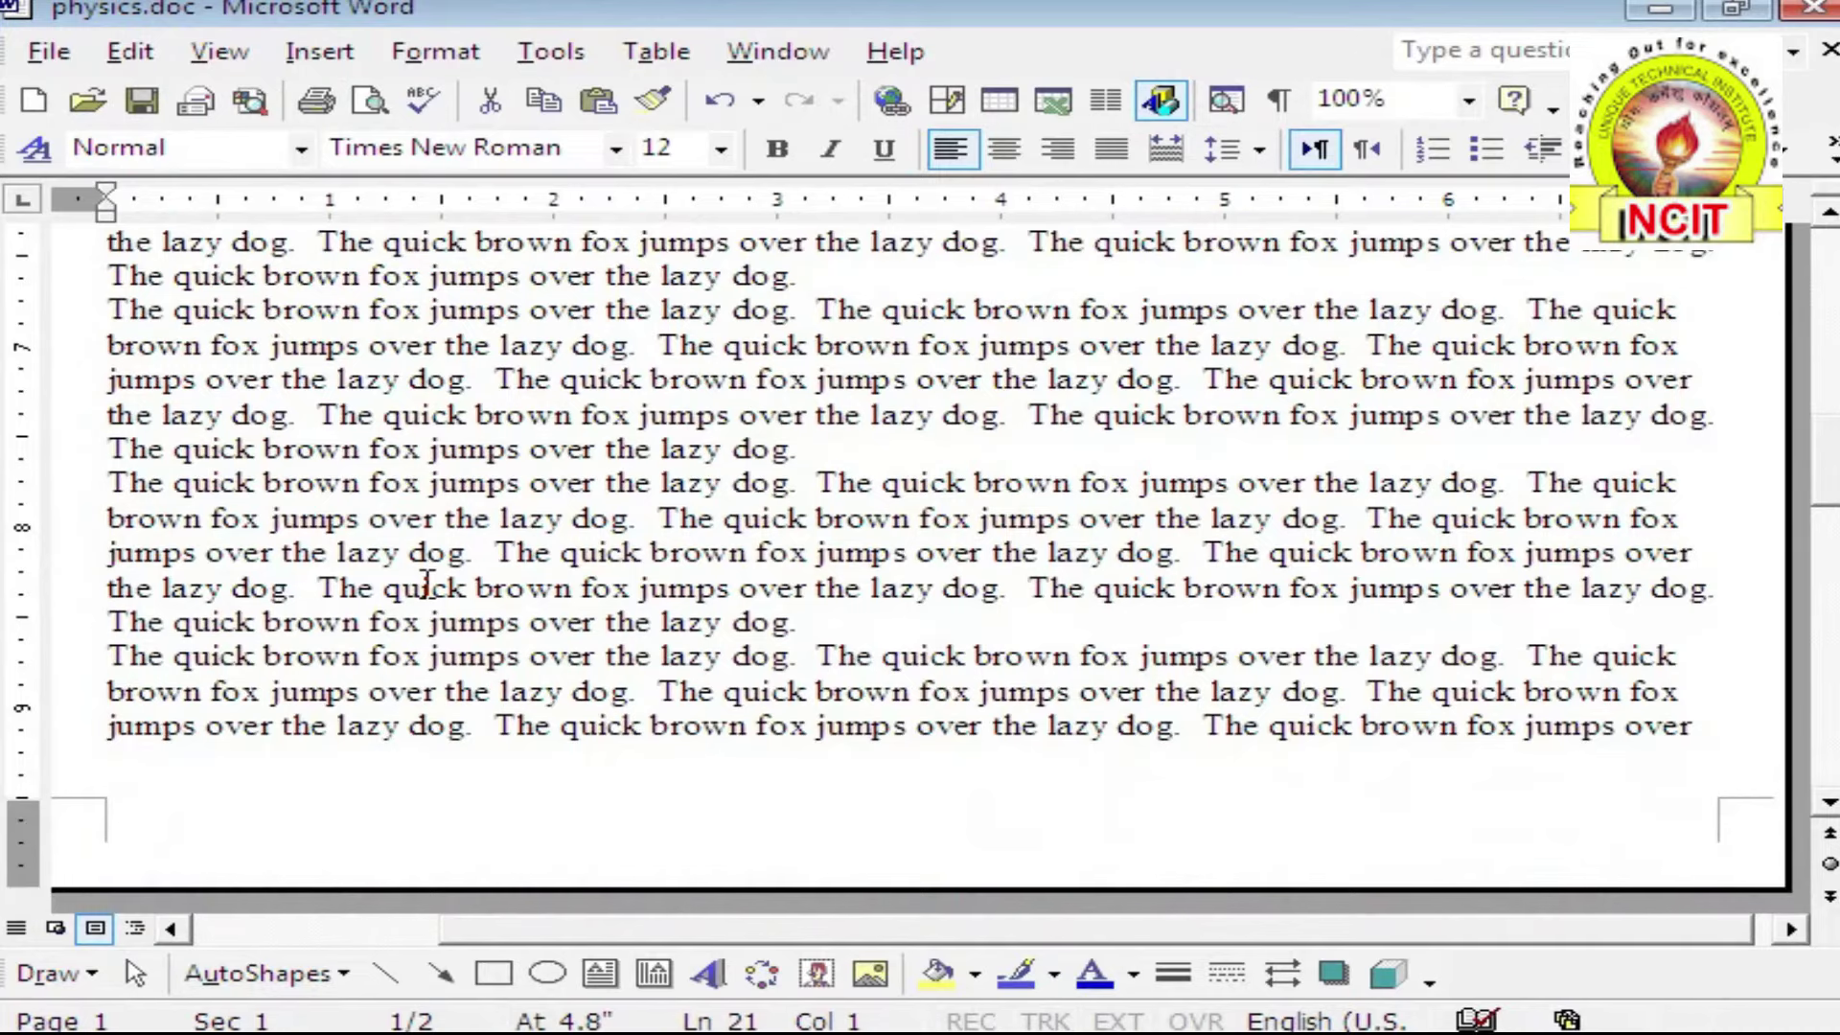
{"action": "scroll", "coordinate": [427, 584], "scroll_direction": "up", "scroll_amount": 2}
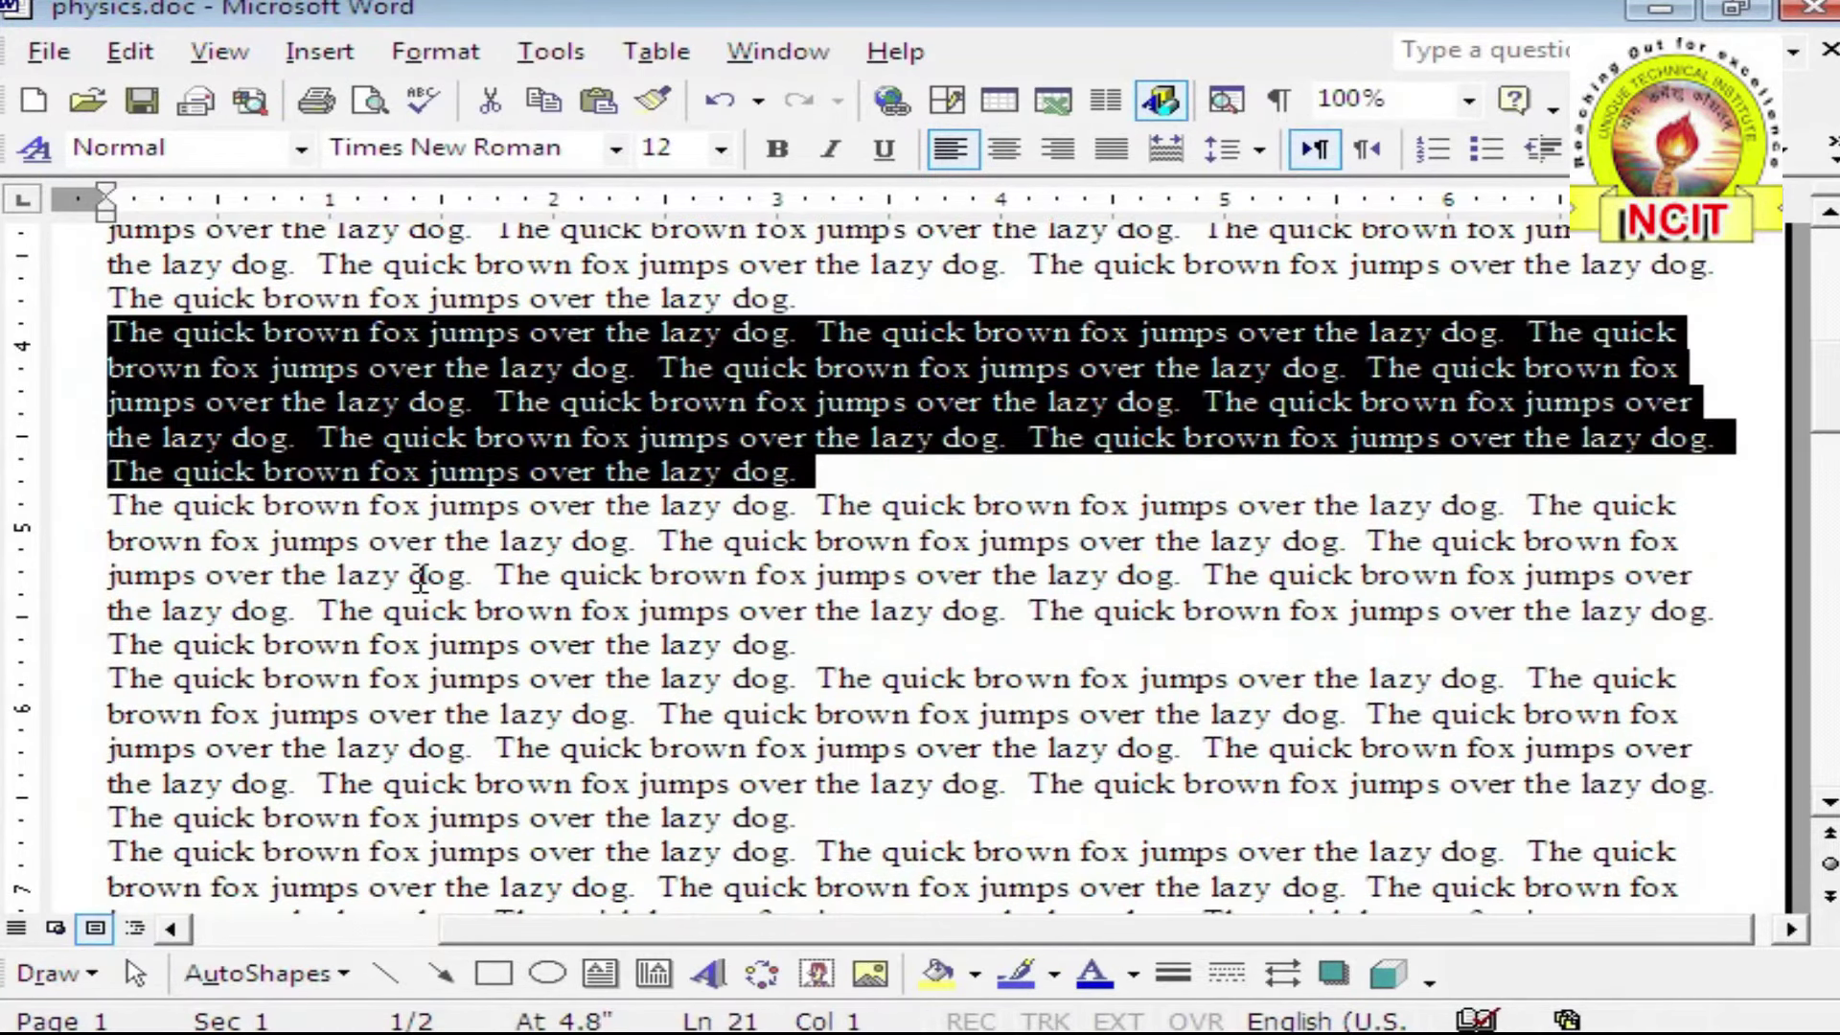
{"action": "scroll", "coordinate": [420, 580], "scroll_direction": "up", "scroll_amount": 3}
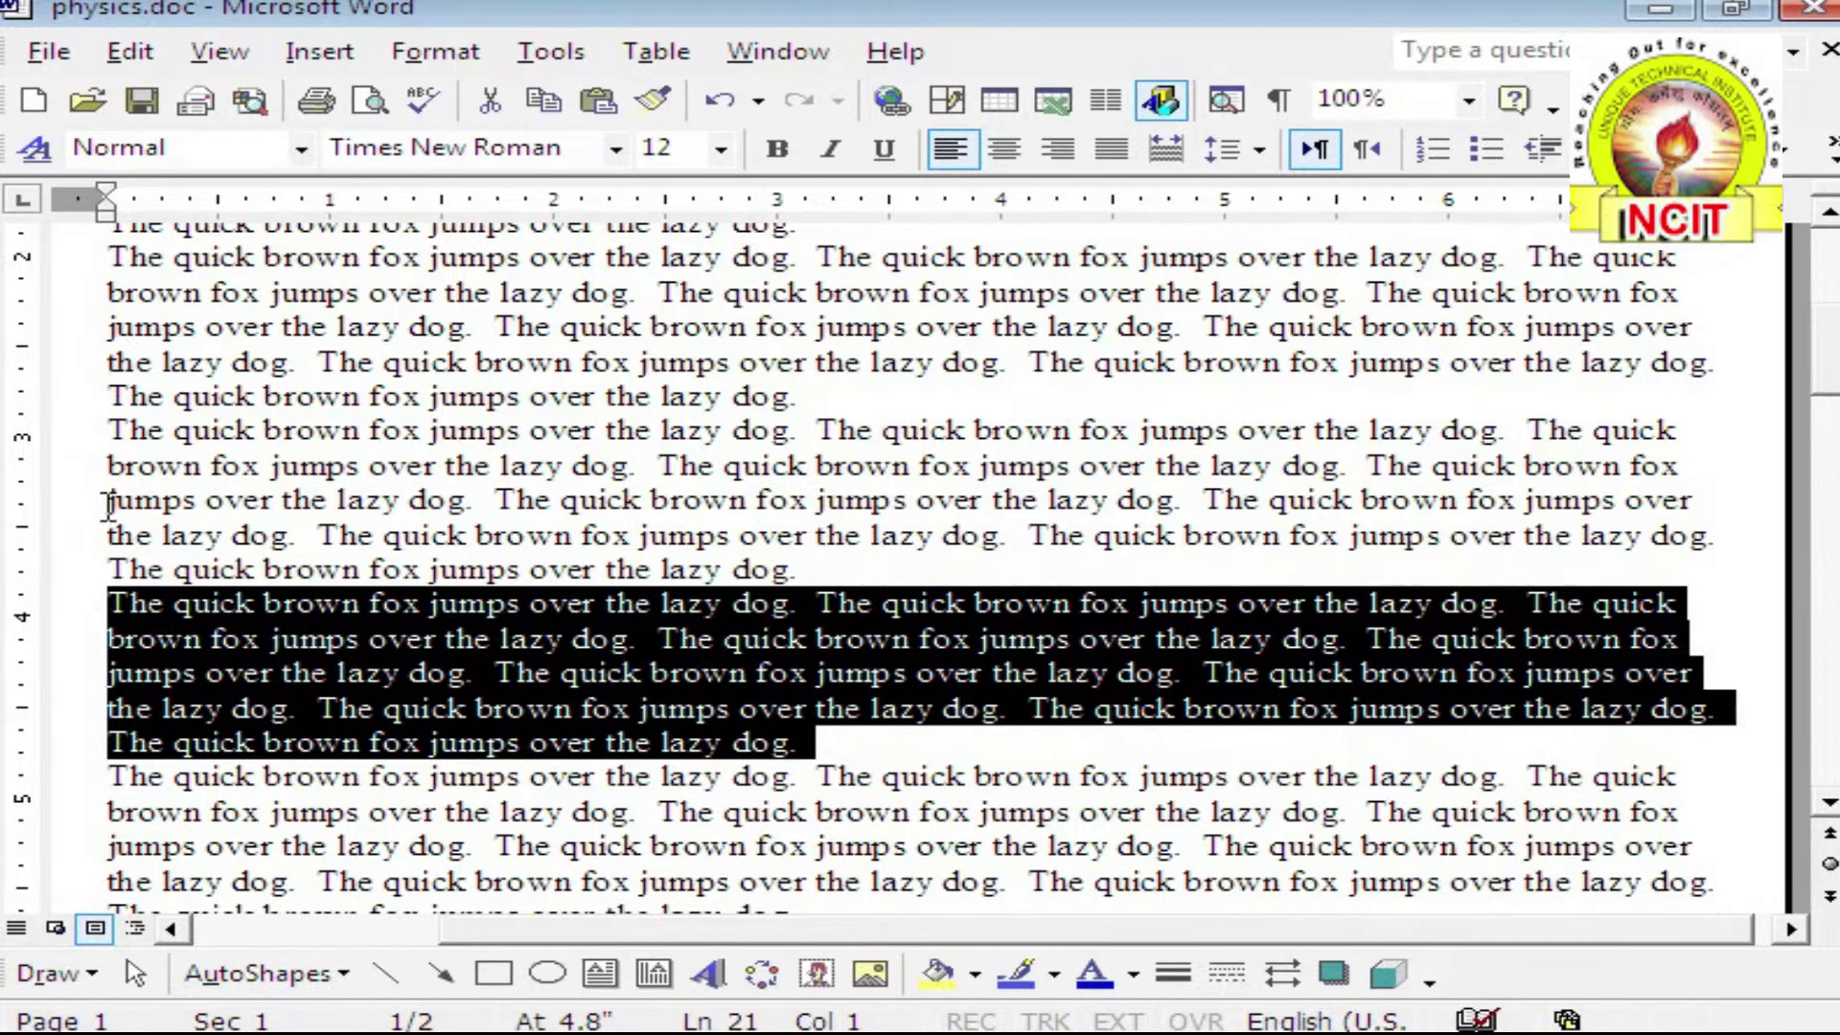
Reopen the Print dialog and set the page range to Selection
{"action": "left_click", "coordinate": [48, 54]}
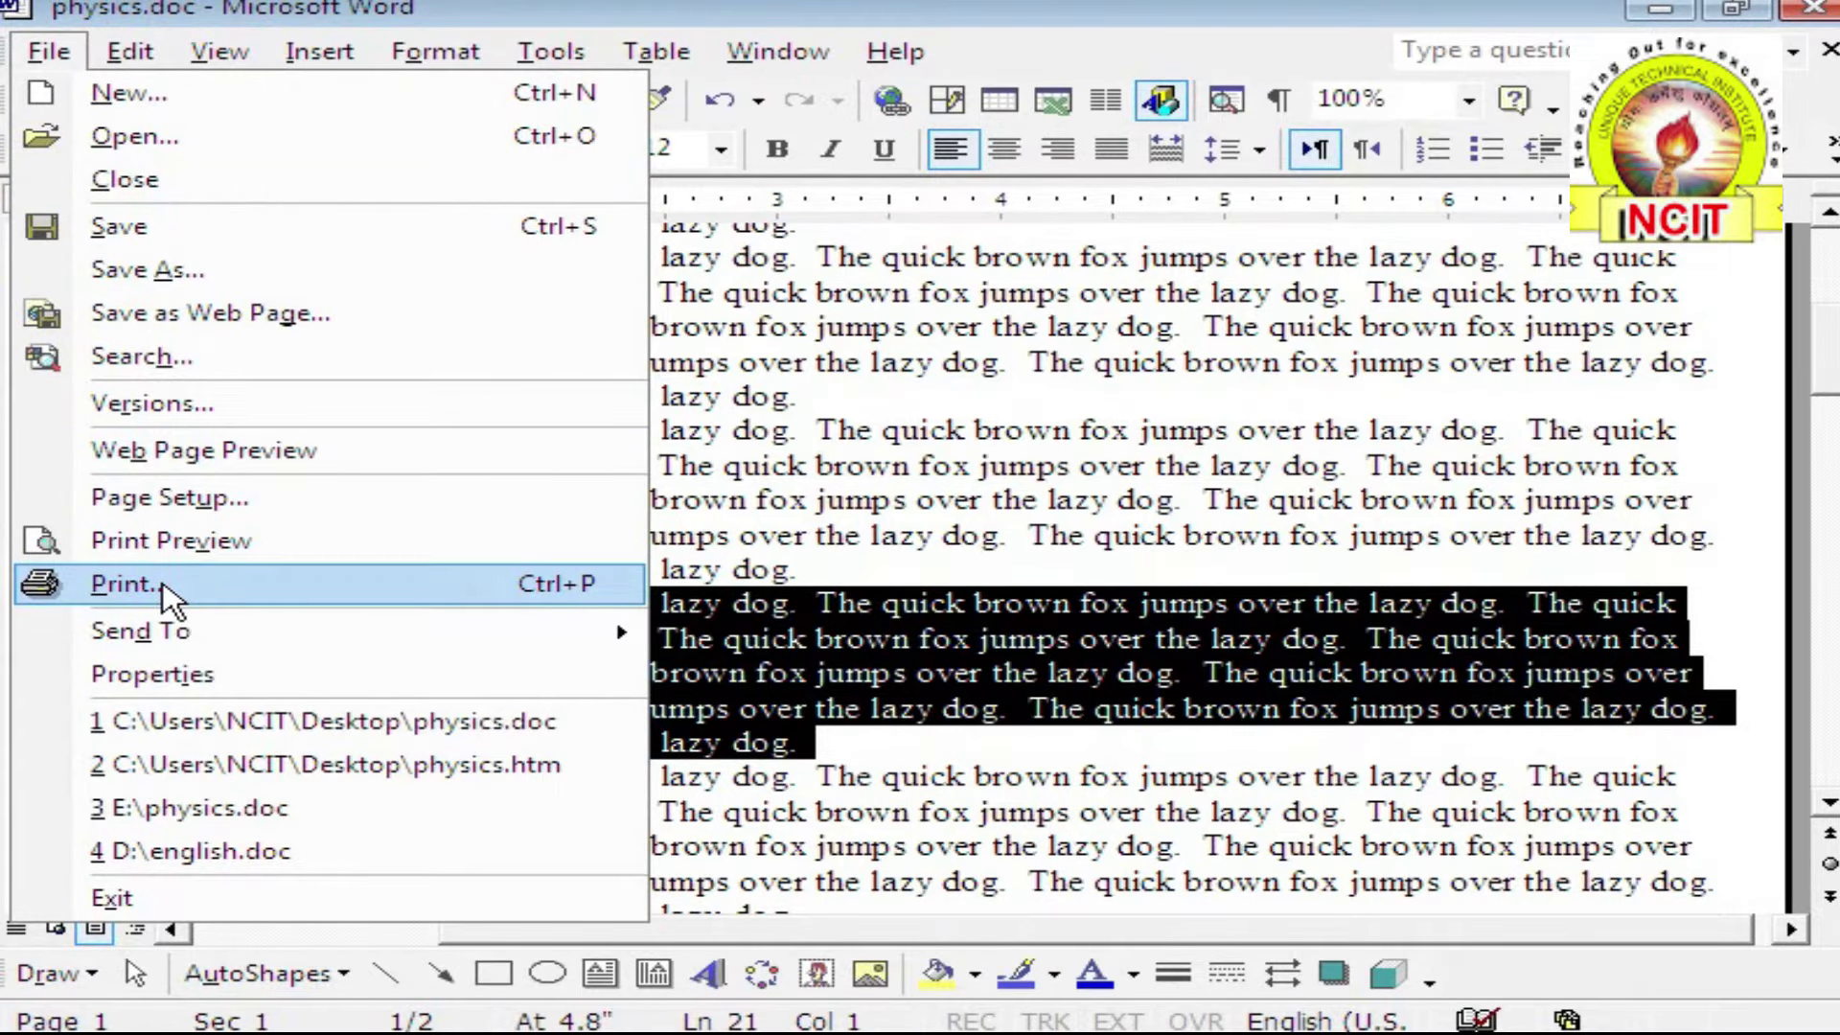
{"action": "left_click", "coordinate": [124, 583]}
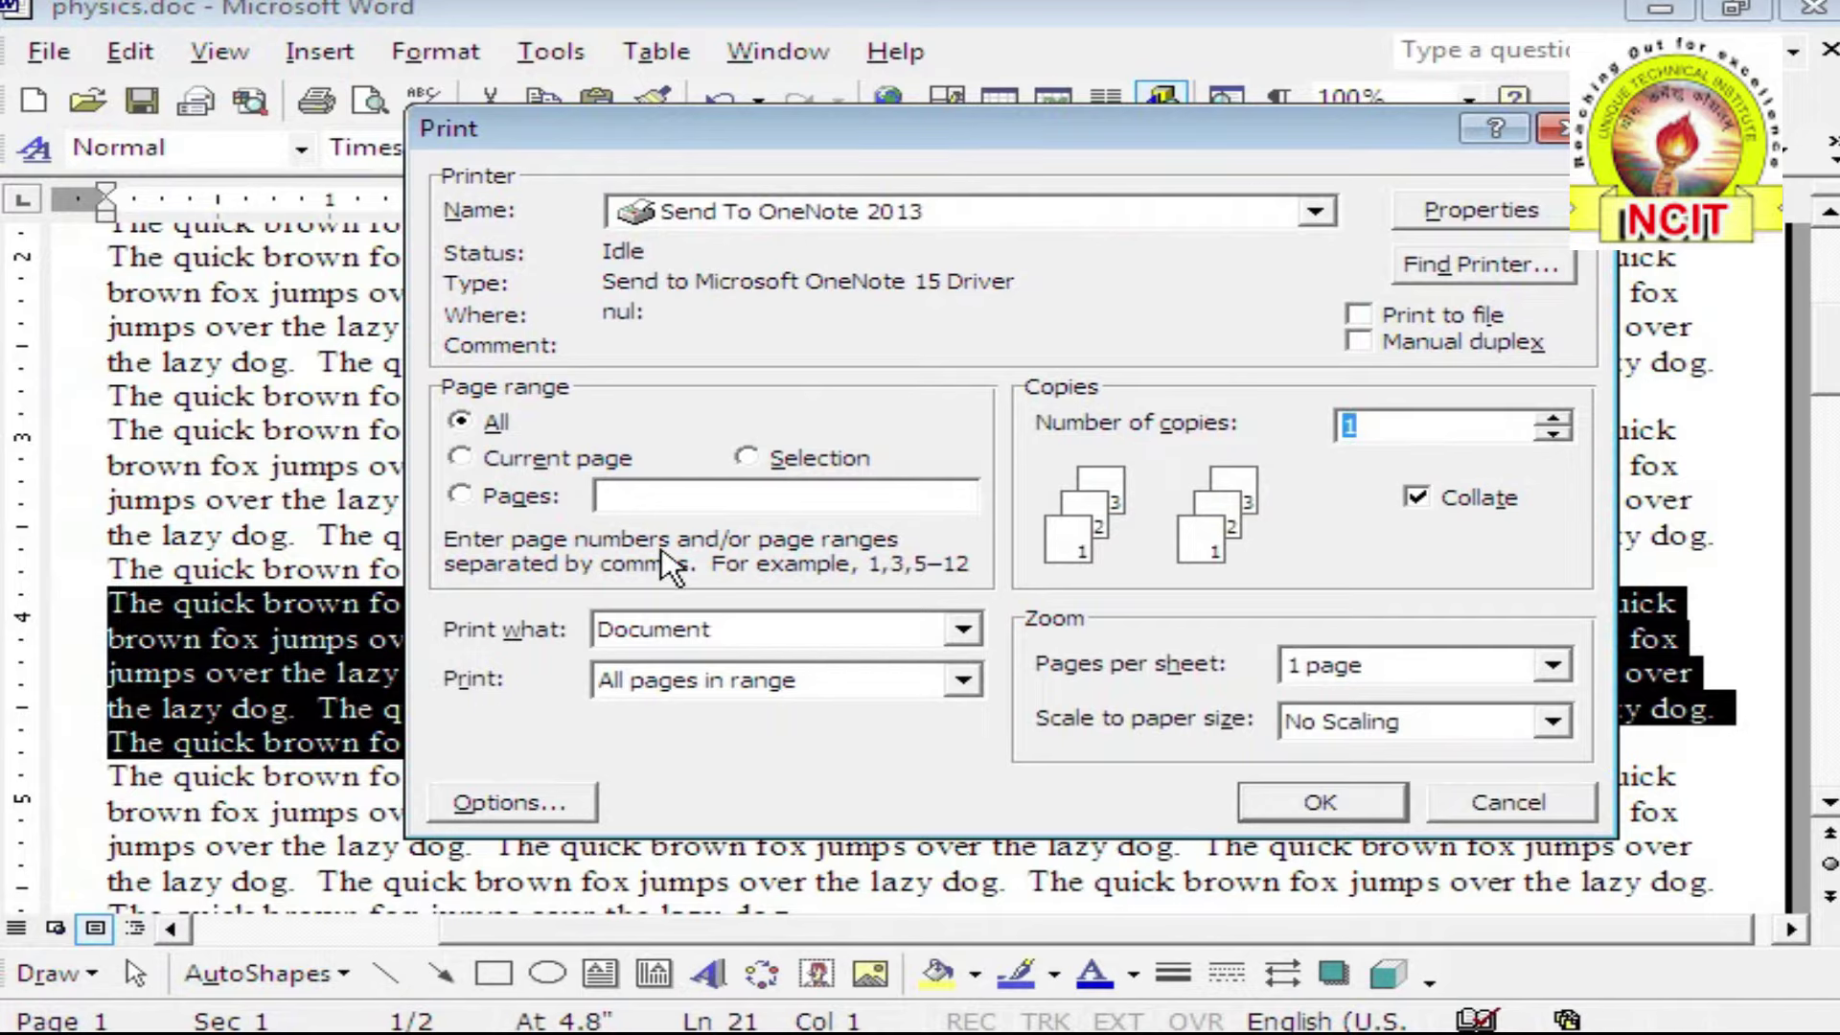
{"action": "left_click", "coordinate": [782, 463]}
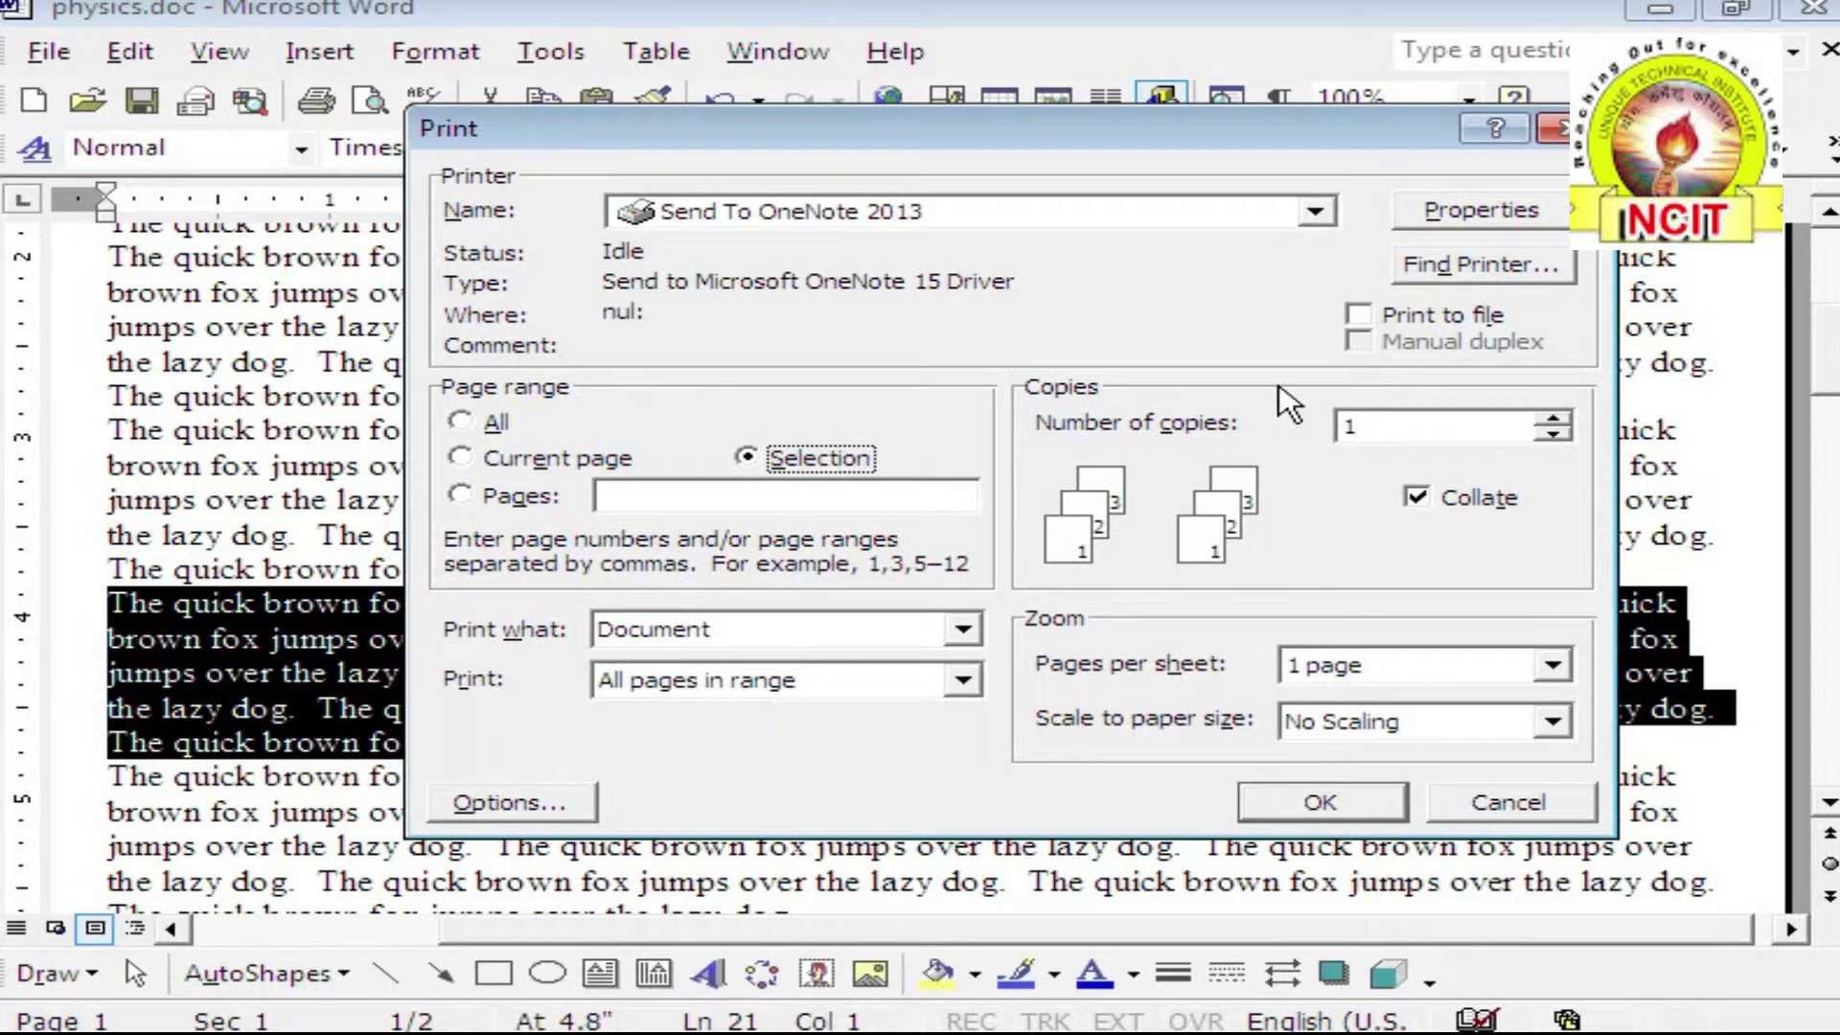
Set Number of copies to 3 and switch the page range back to All
{"action": "left_click", "coordinate": [1400, 421]}
{"action": "left_click", "coordinate": [1554, 439]}
{"action": "left_click", "coordinate": [1553, 439]}
{"action": "left_click", "coordinate": [1553, 418]}
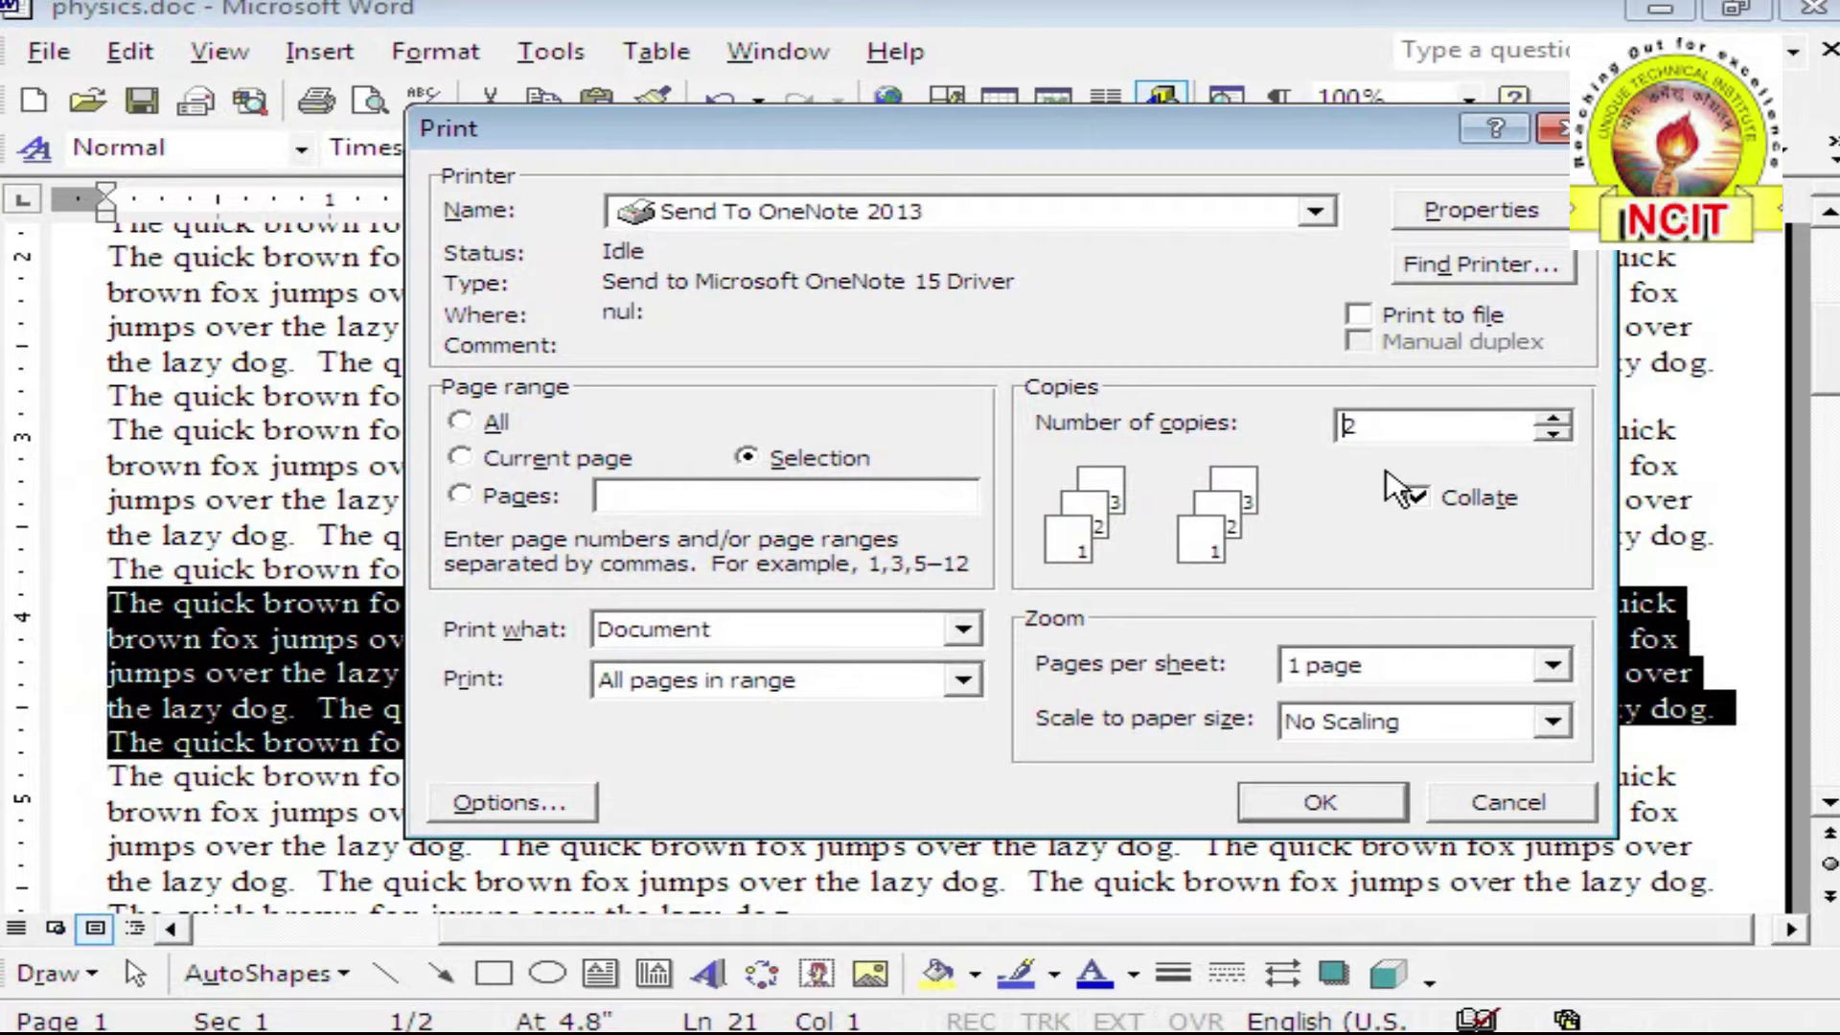
{"action": "left_click", "coordinate": [1371, 425]}
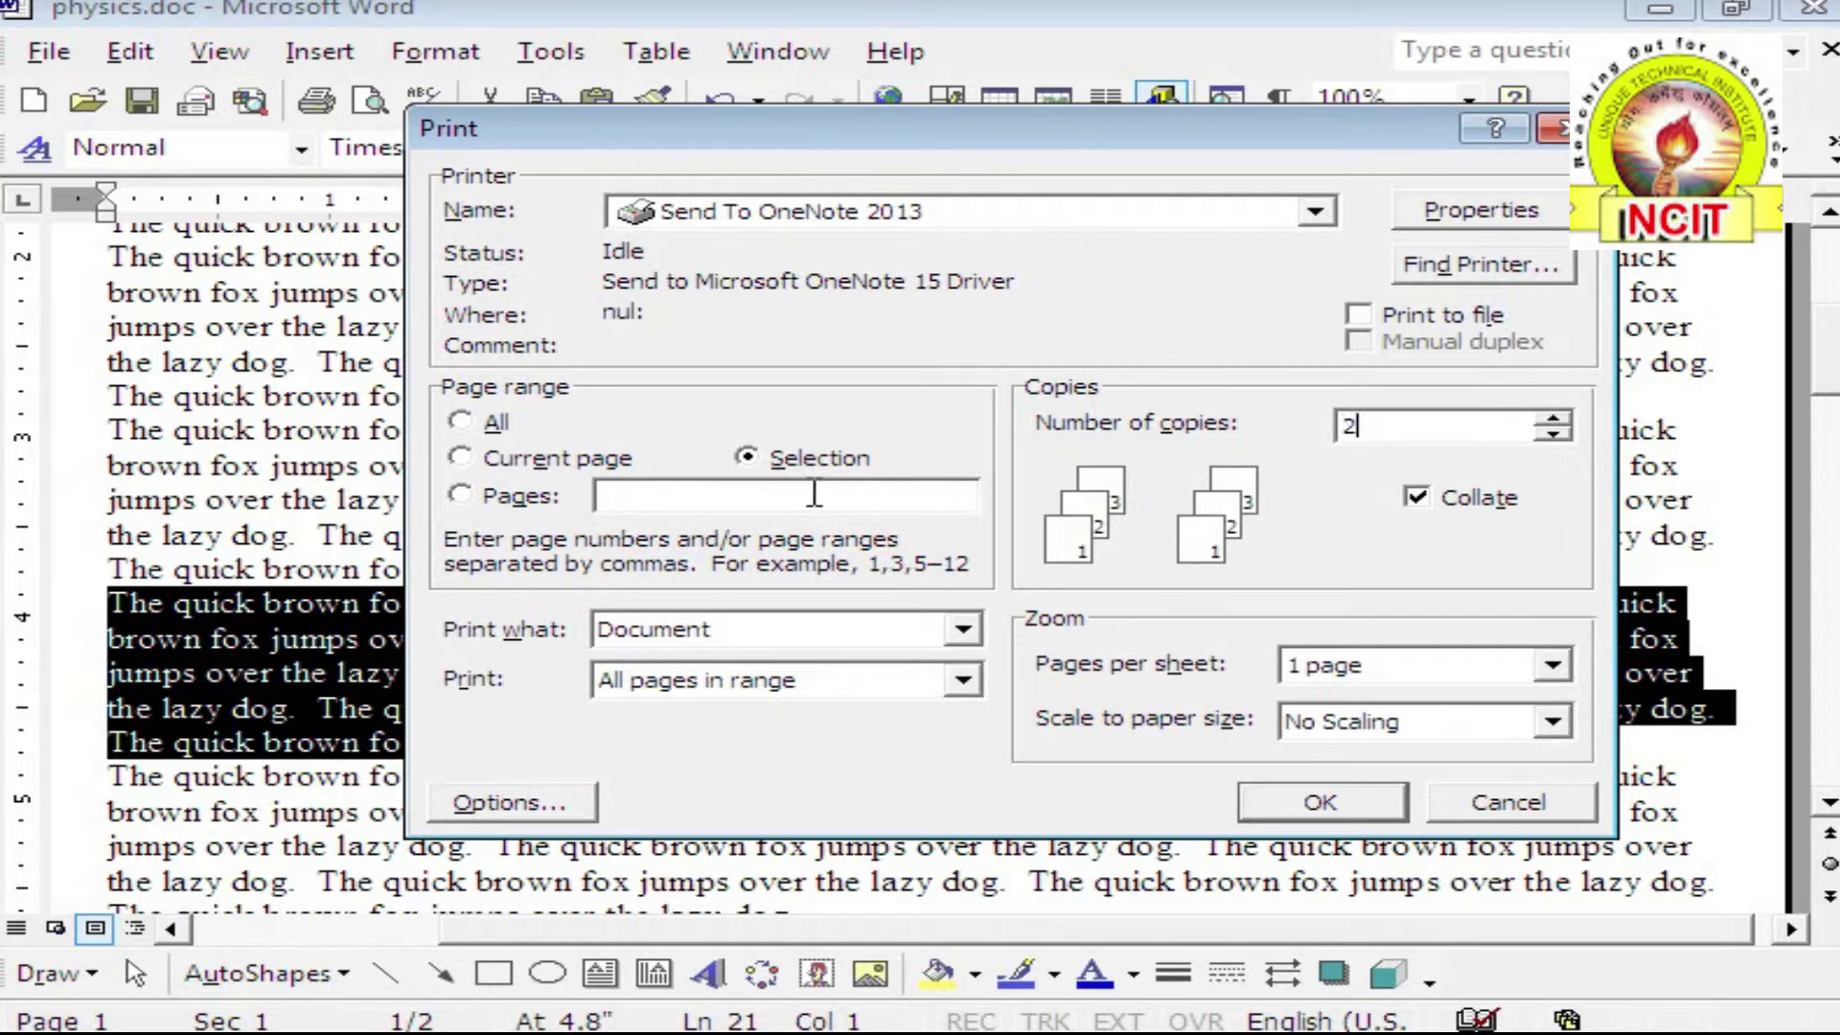
{"action": "left_click", "coordinate": [1554, 418]}
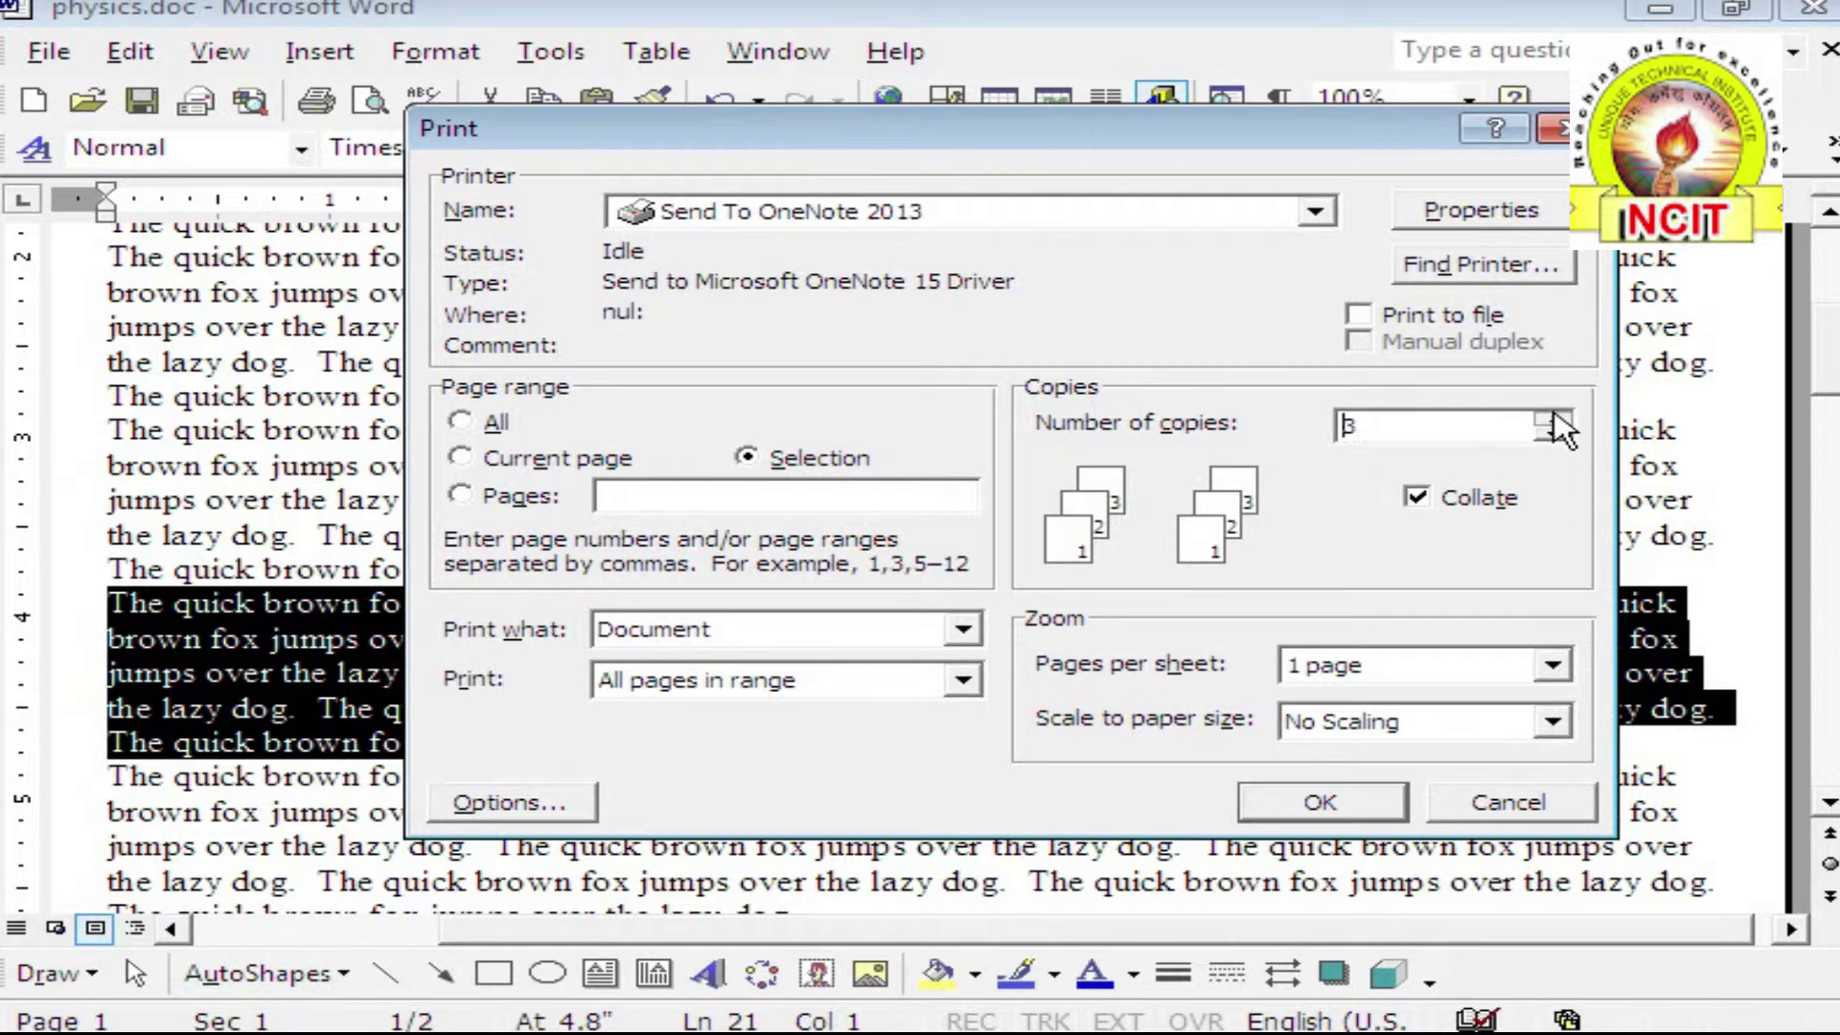
{"action": "left_click", "coordinate": [471, 424]}
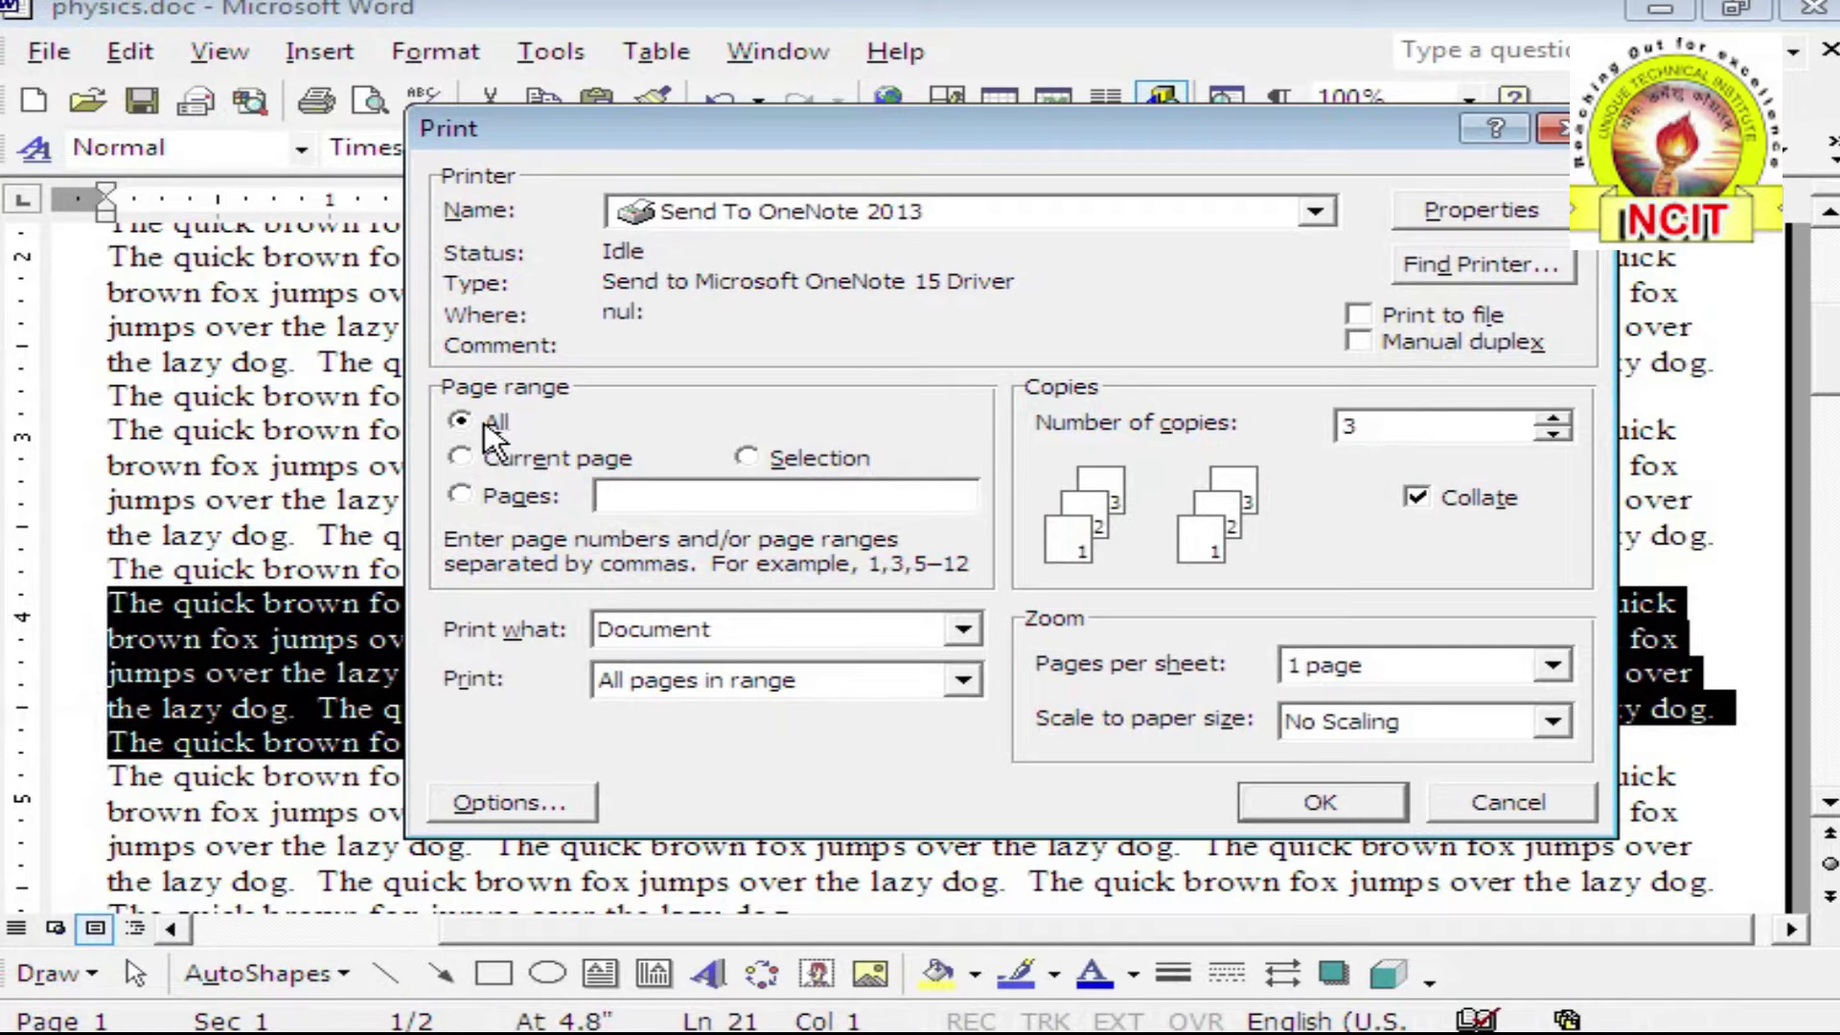
{"action": "left_click", "coordinate": [1405, 422]}
Toggle Collate off so the 3 copies print uncollated, one page per sheet, unscaled
{"action": "left_click", "coordinate": [1415, 496]}
{"action": "left_click", "coordinate": [1416, 497]}
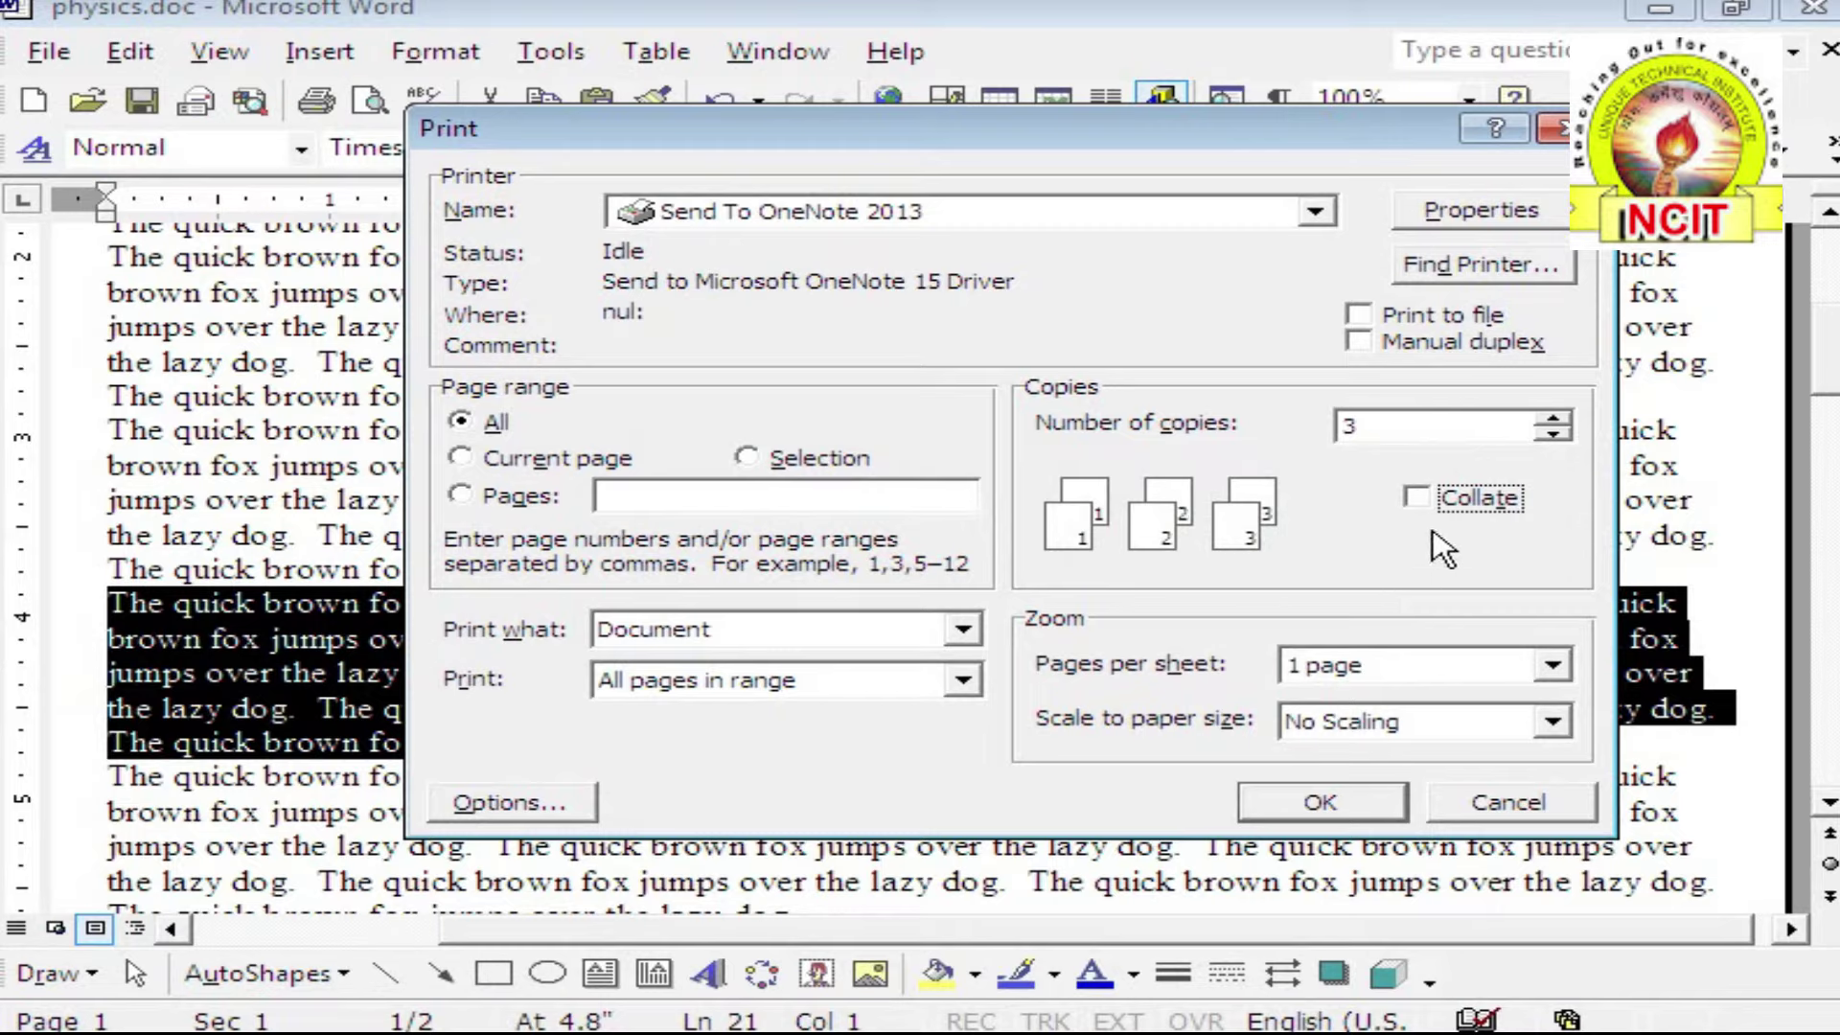
{"action": "left_click", "coordinate": [1416, 496]}
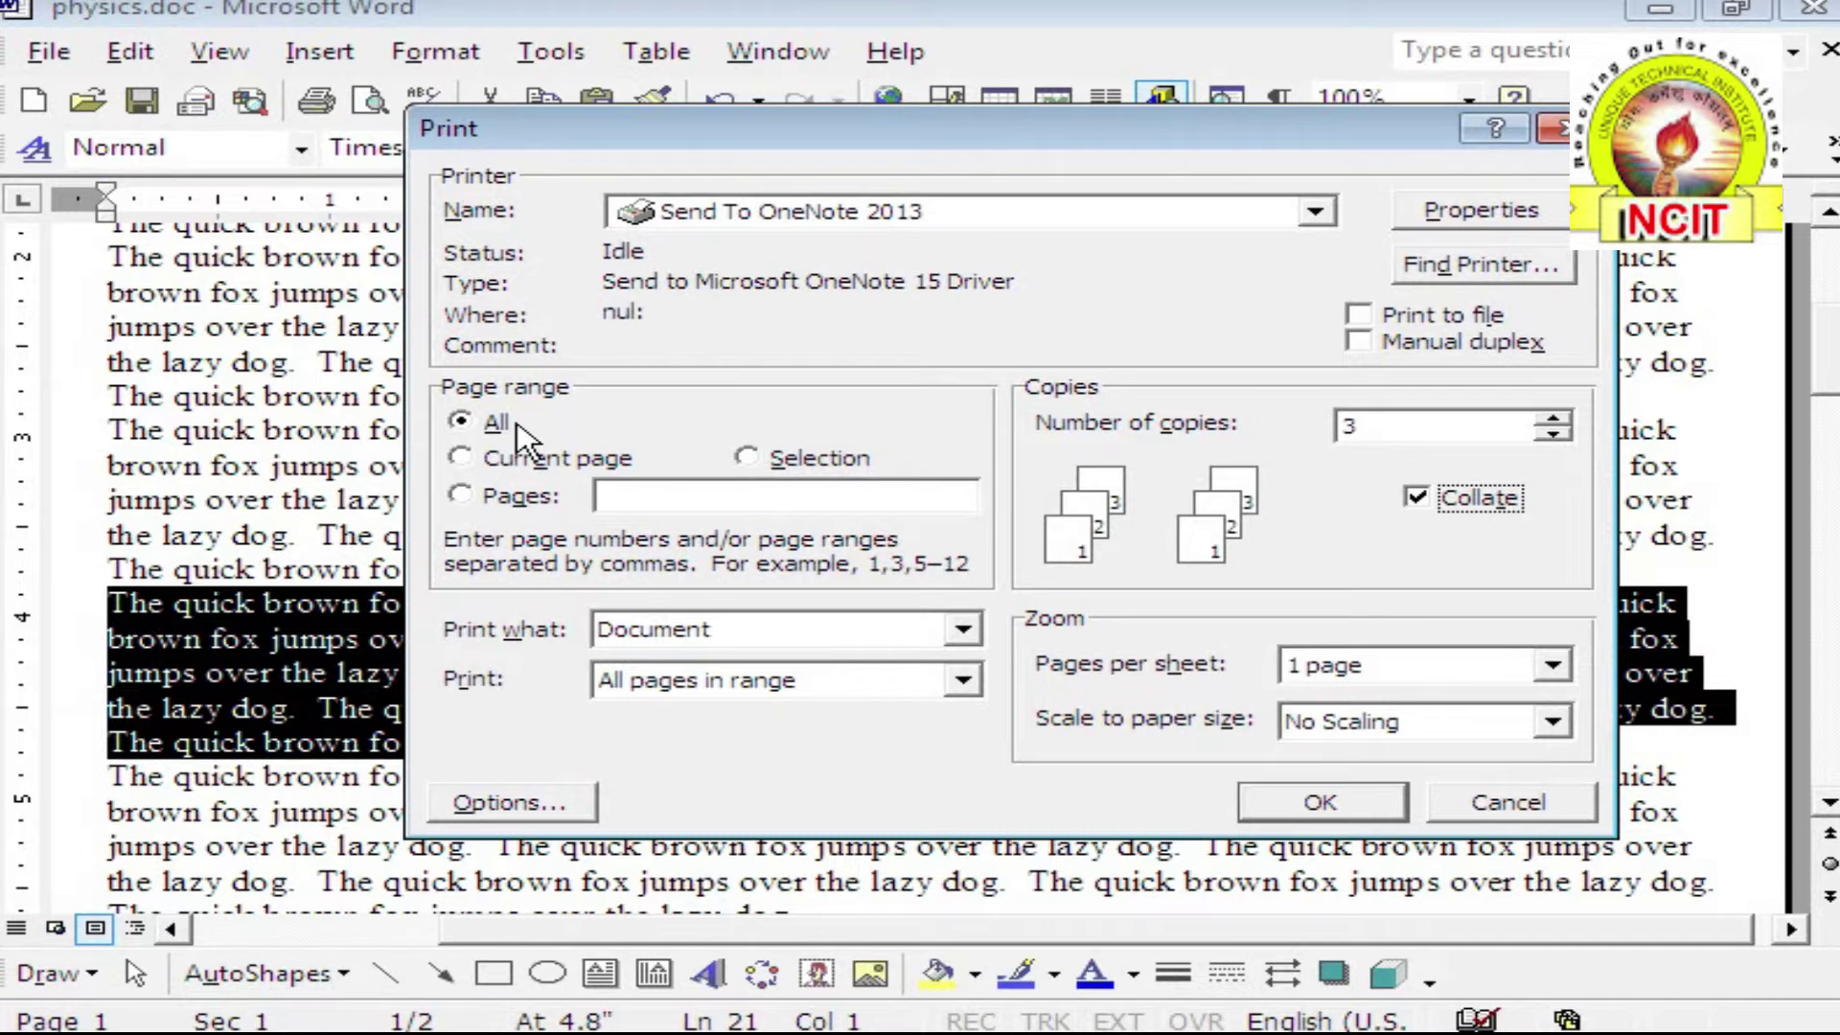
{"action": "left_click", "coordinate": [1418, 497]}
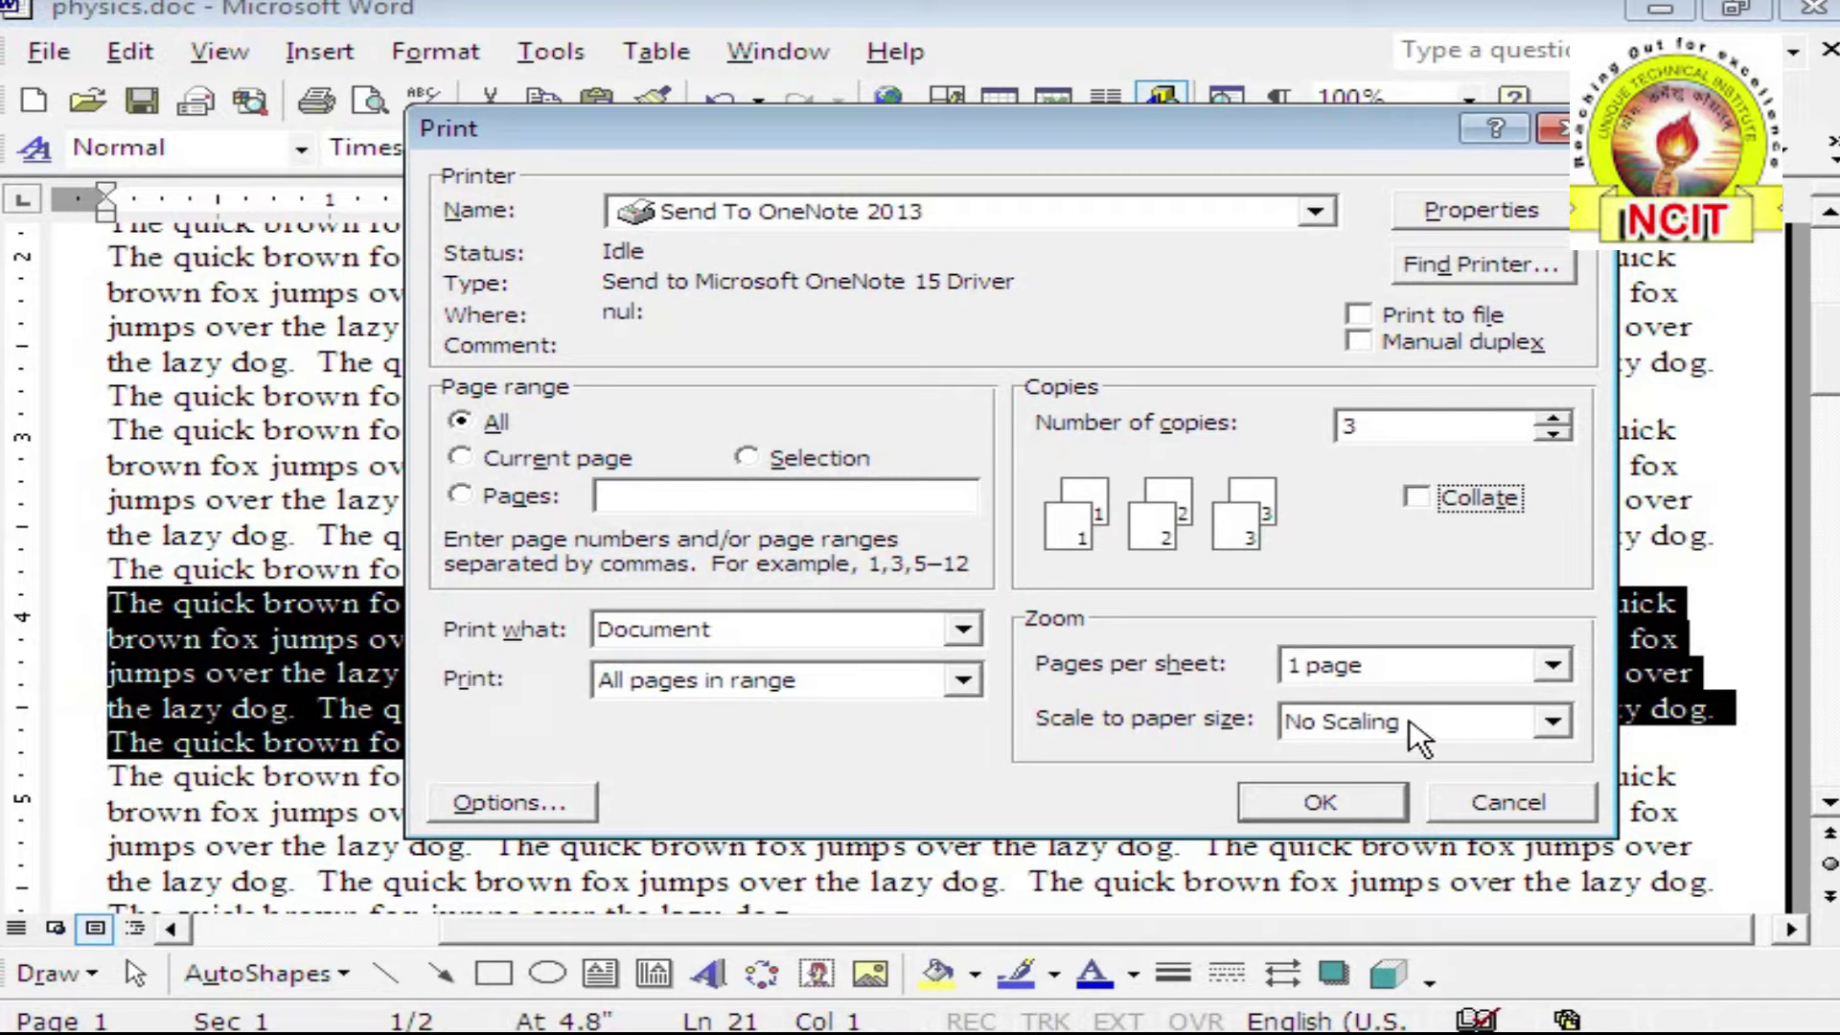
Keep one page per sheet for now and reduce the copies to 1
{"action": "left_click", "coordinate": [1426, 671]}
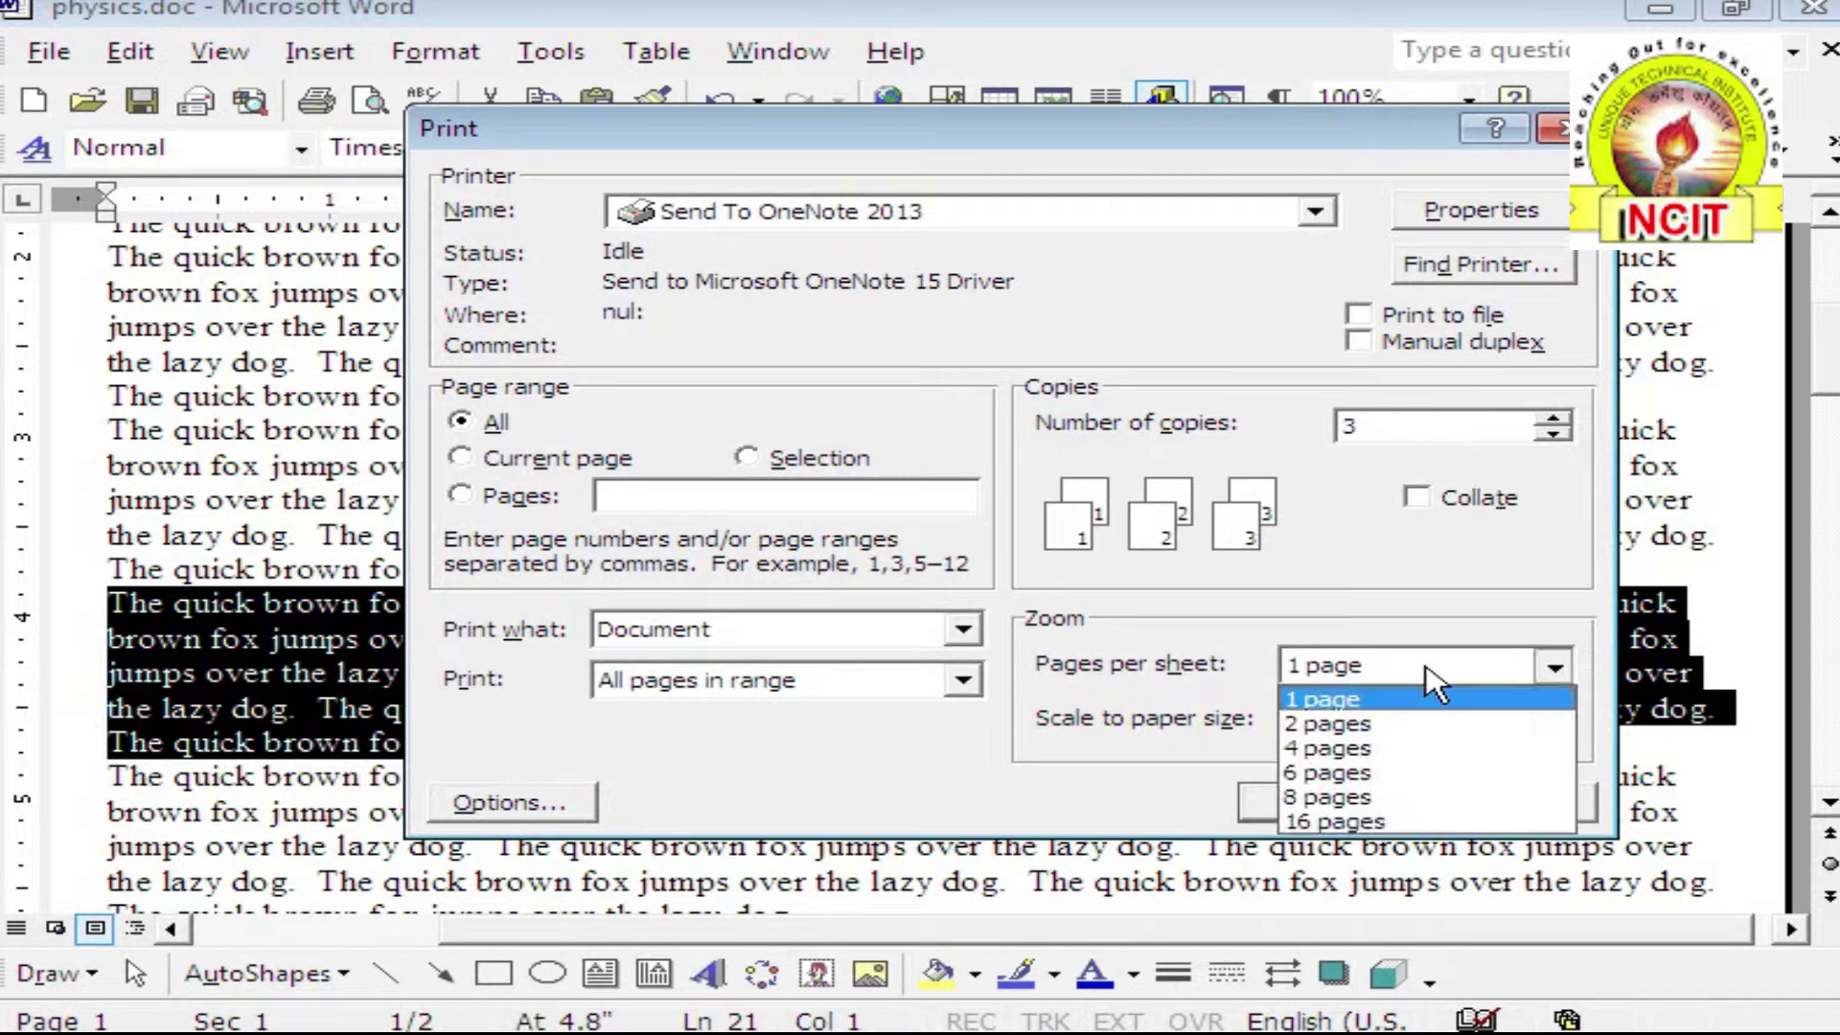
{"action": "left_click", "coordinate": [1094, 710]}
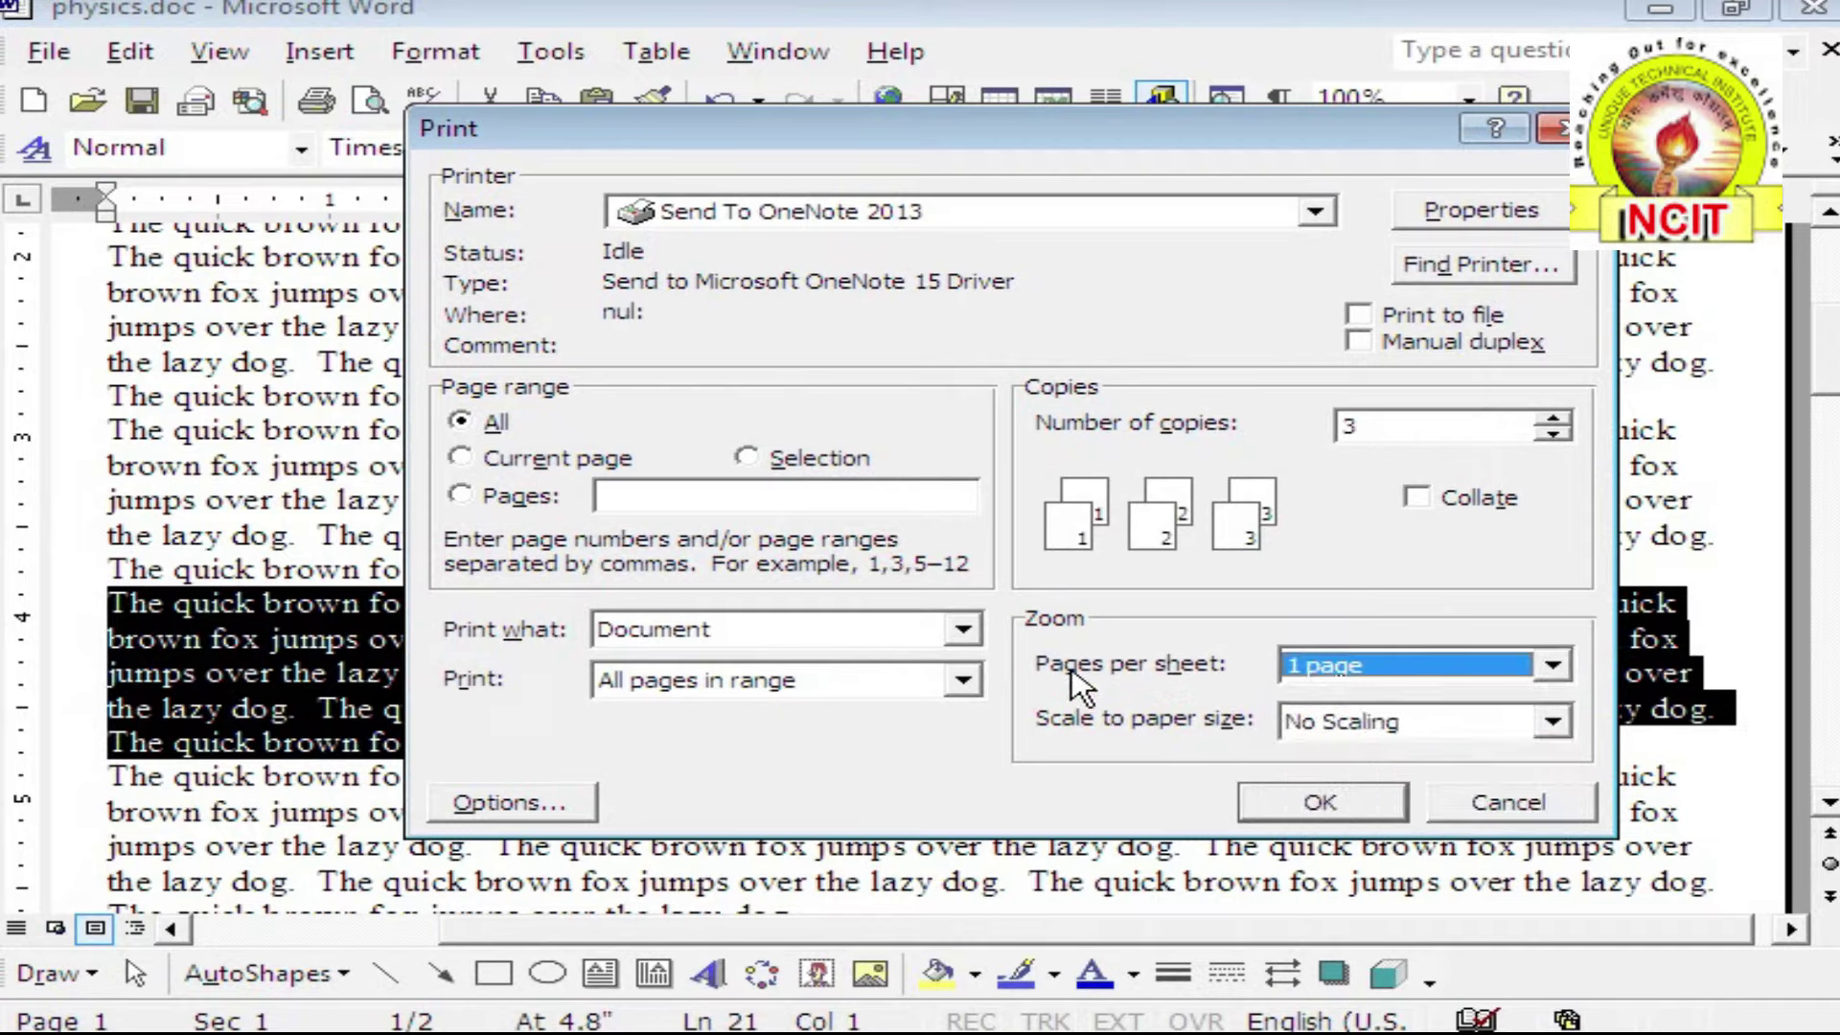
{"action": "left_click", "coordinate": [1552, 434]}
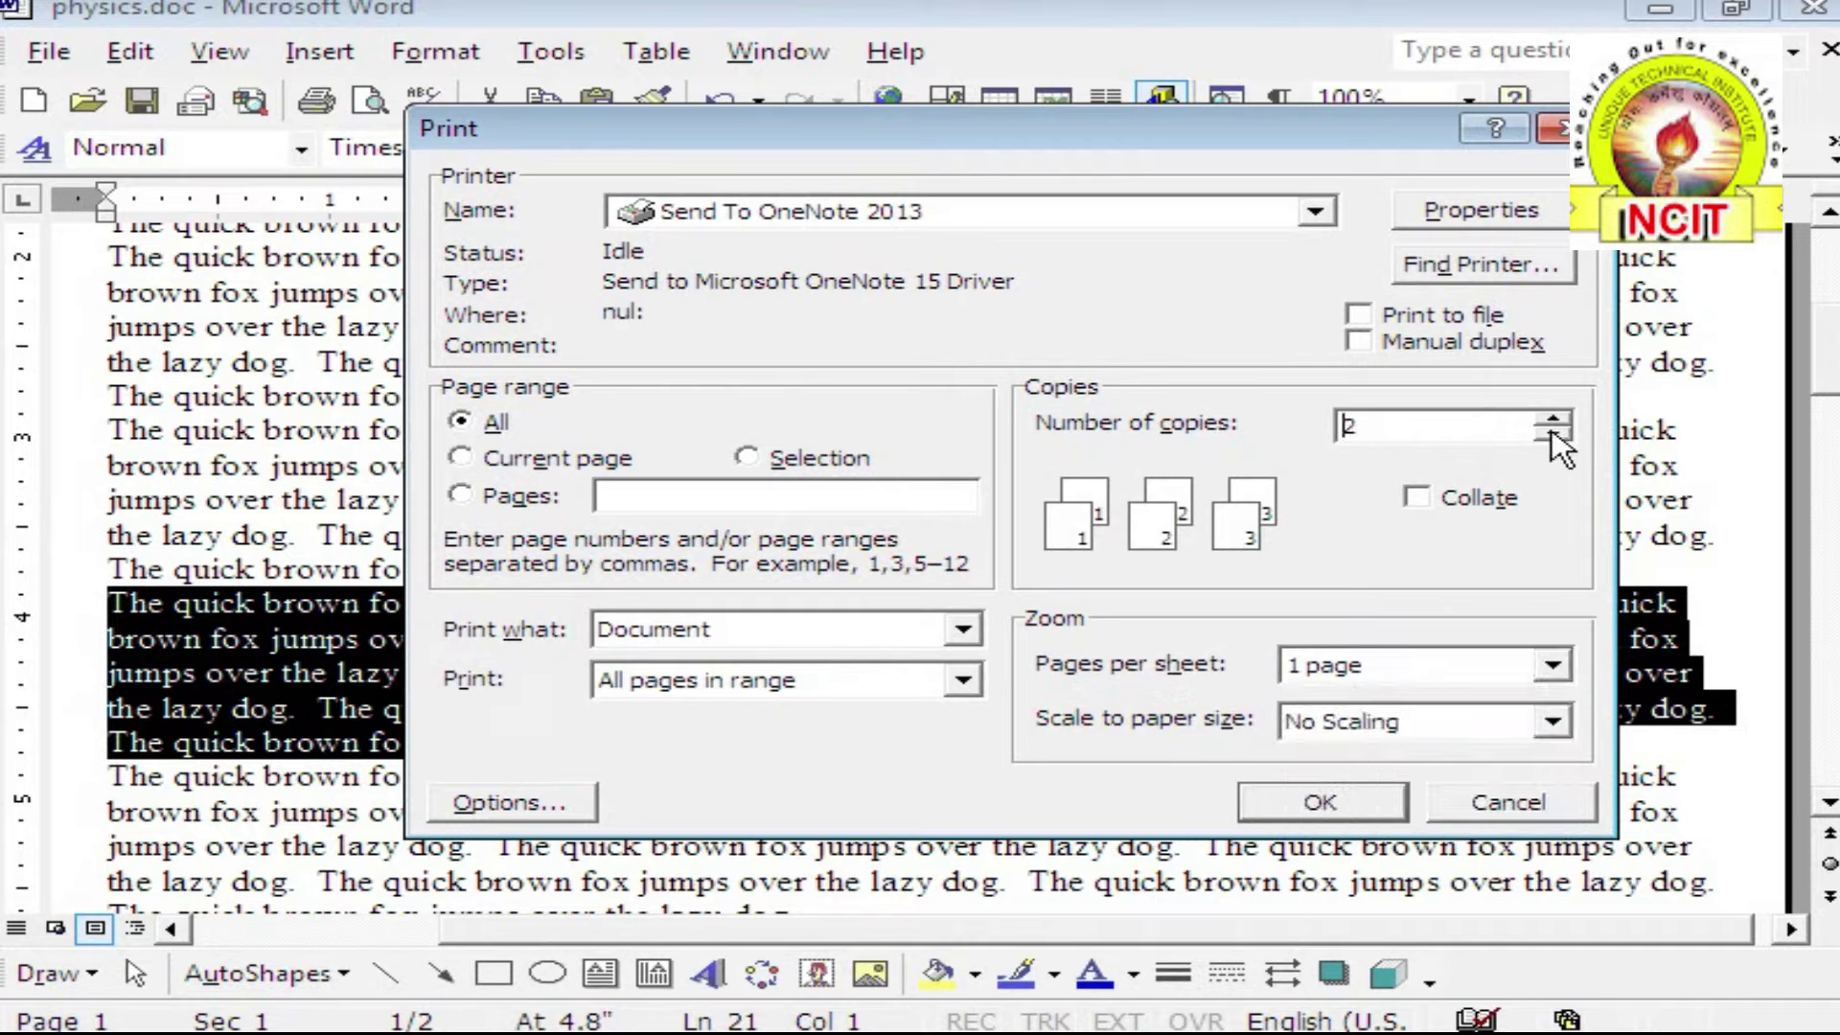
{"action": "left_click", "coordinate": [1552, 434]}
Print 2 pages per sheet, scaled to A4 paper size
{"action": "left_click", "coordinate": [1380, 673]}
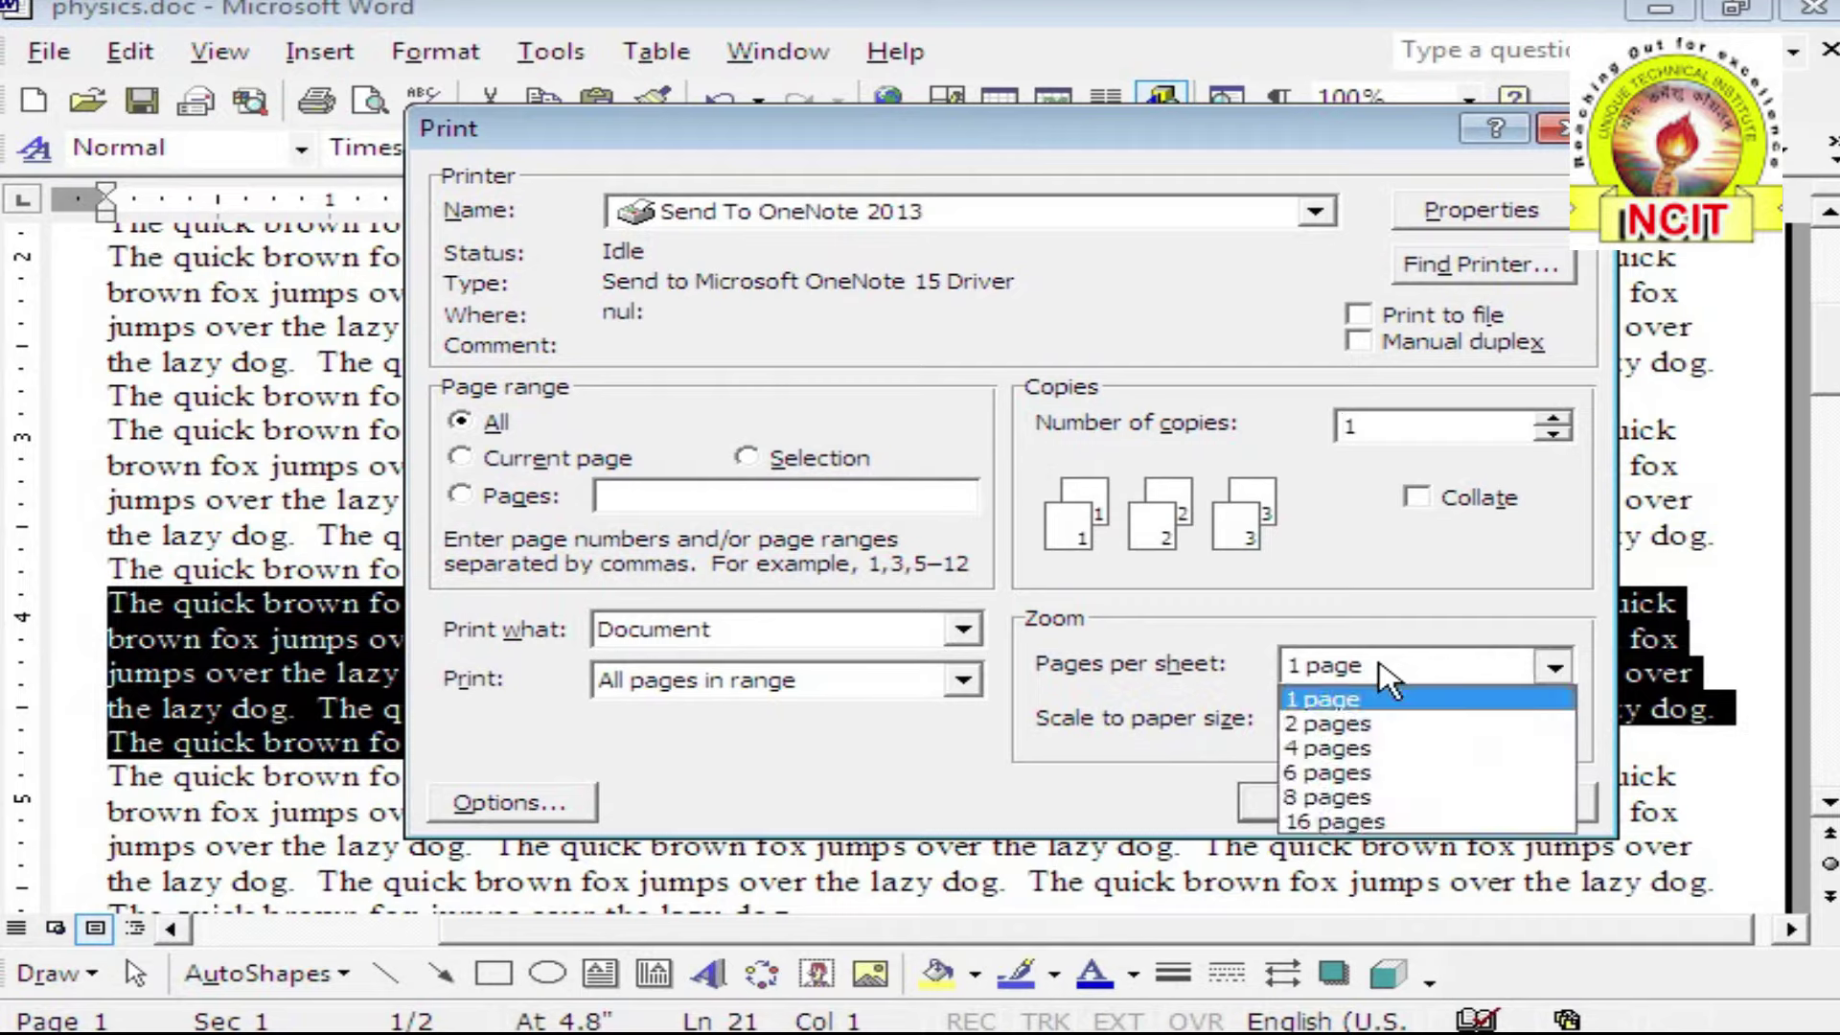
{"action": "left_click", "coordinate": [1370, 725]}
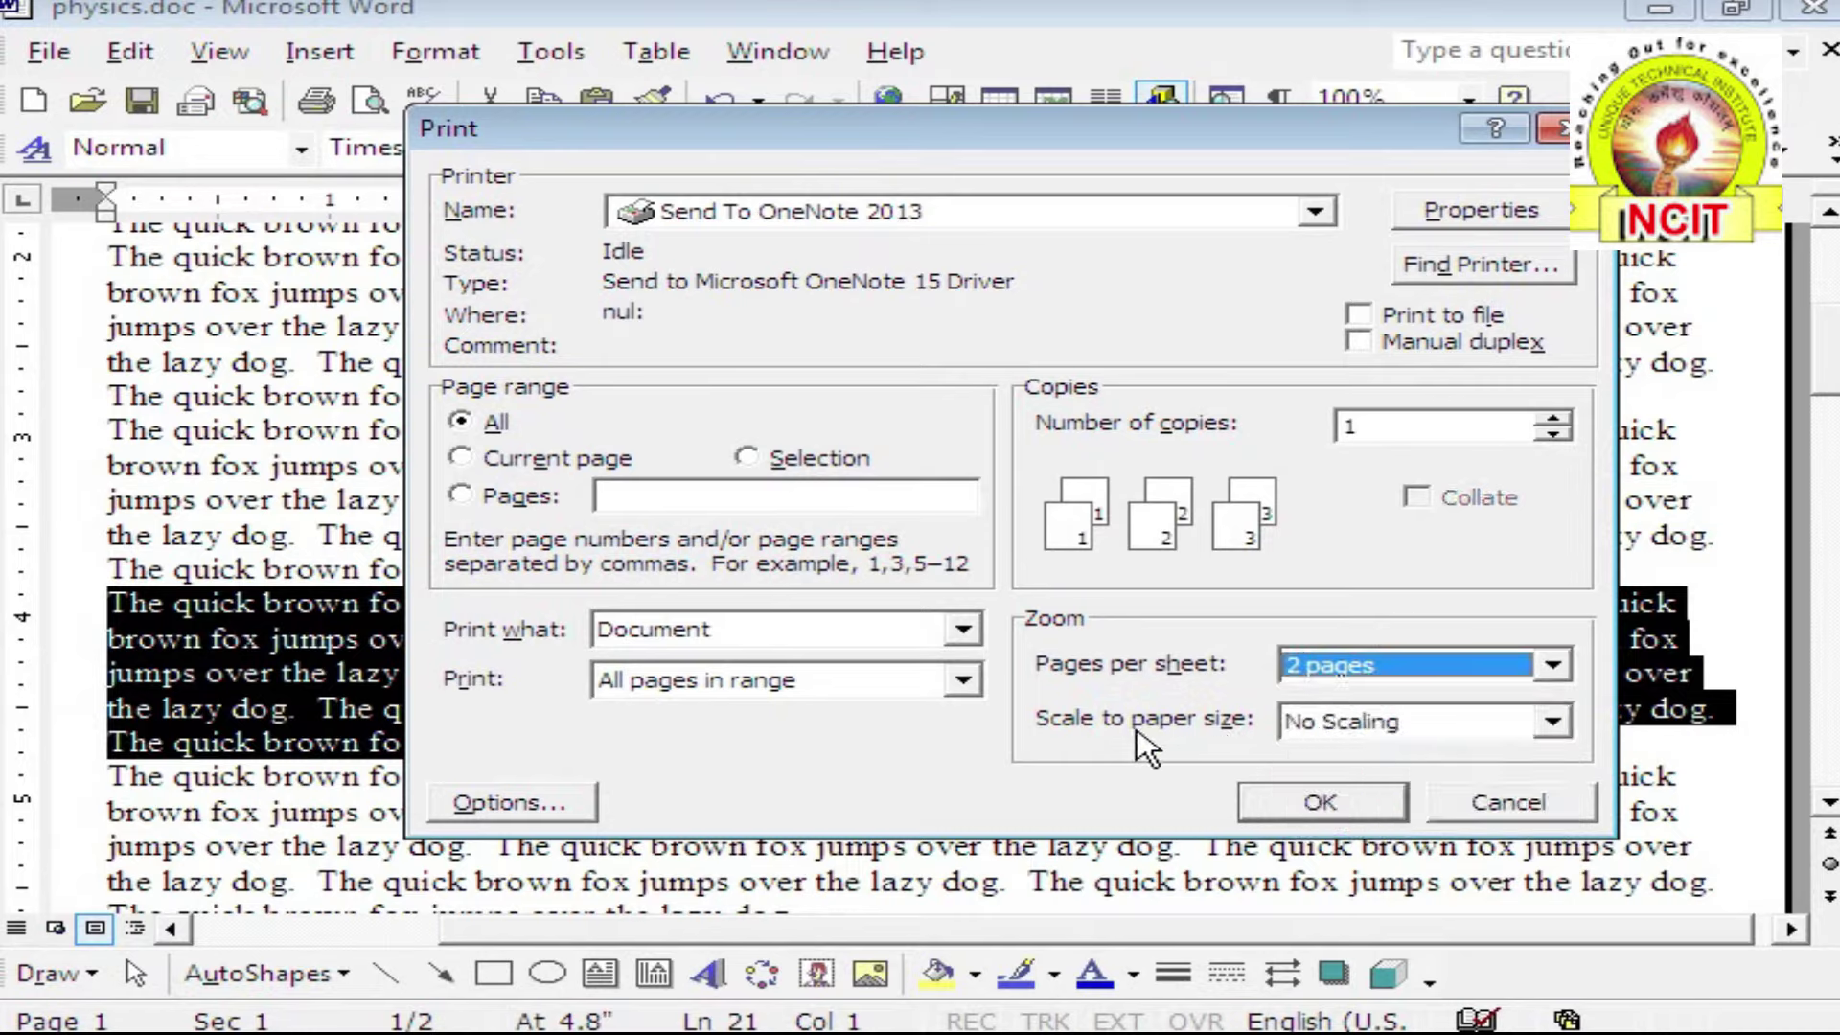
{"action": "left_click", "coordinate": [1437, 714]}
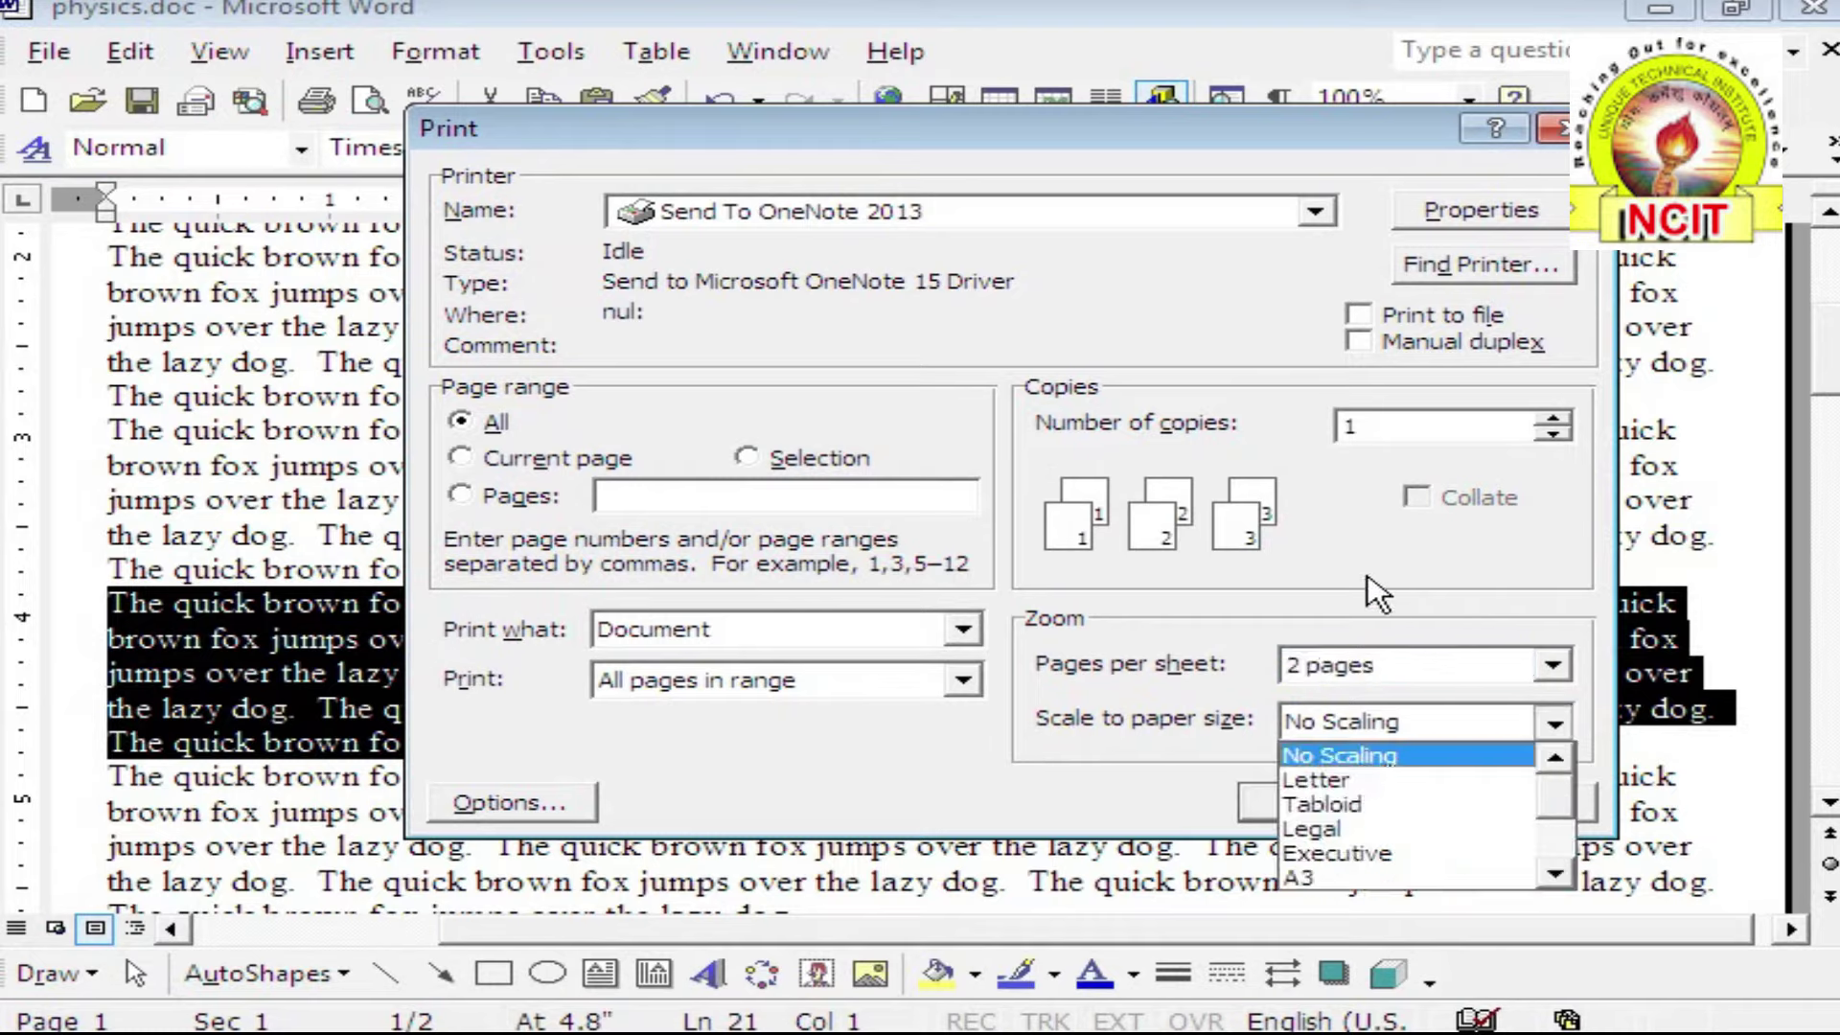
{"action": "left_click", "coordinate": [1351, 637]}
{"action": "left_click", "coordinate": [1394, 724]}
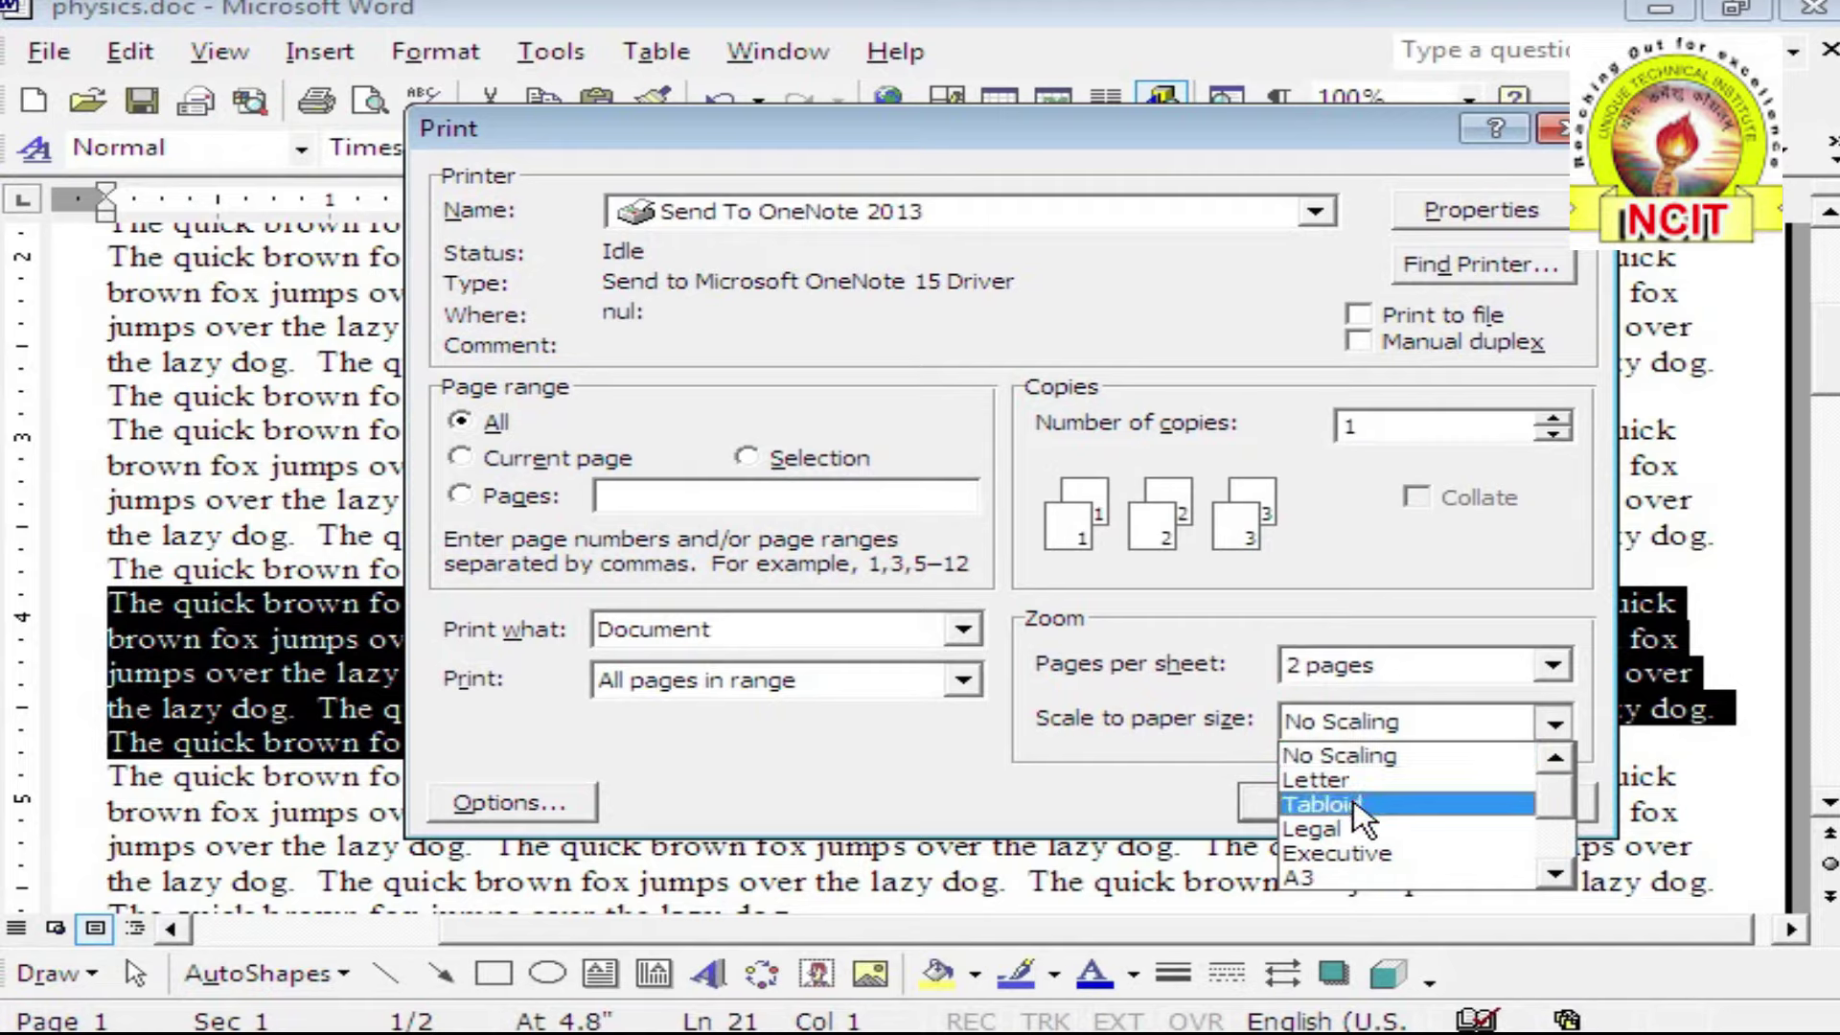
{"action": "double_click", "coordinate": [1557, 873]}
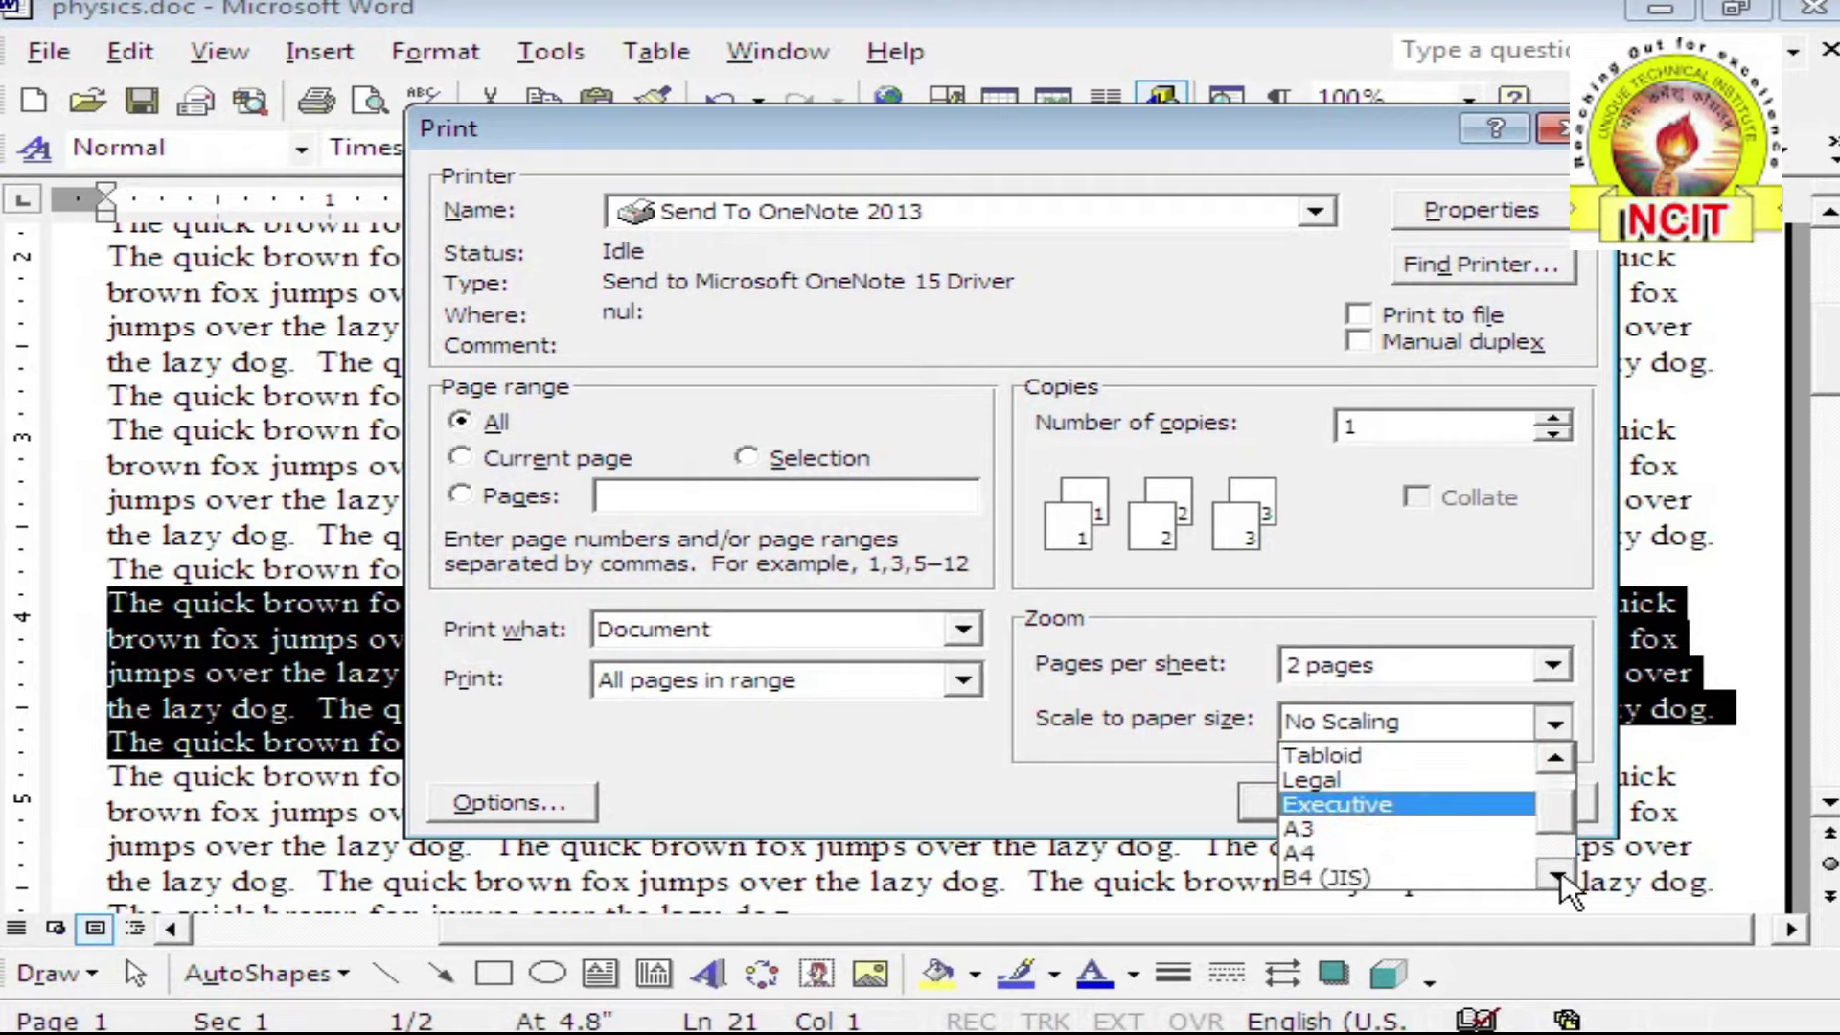
{"action": "left_click", "coordinate": [1361, 851]}
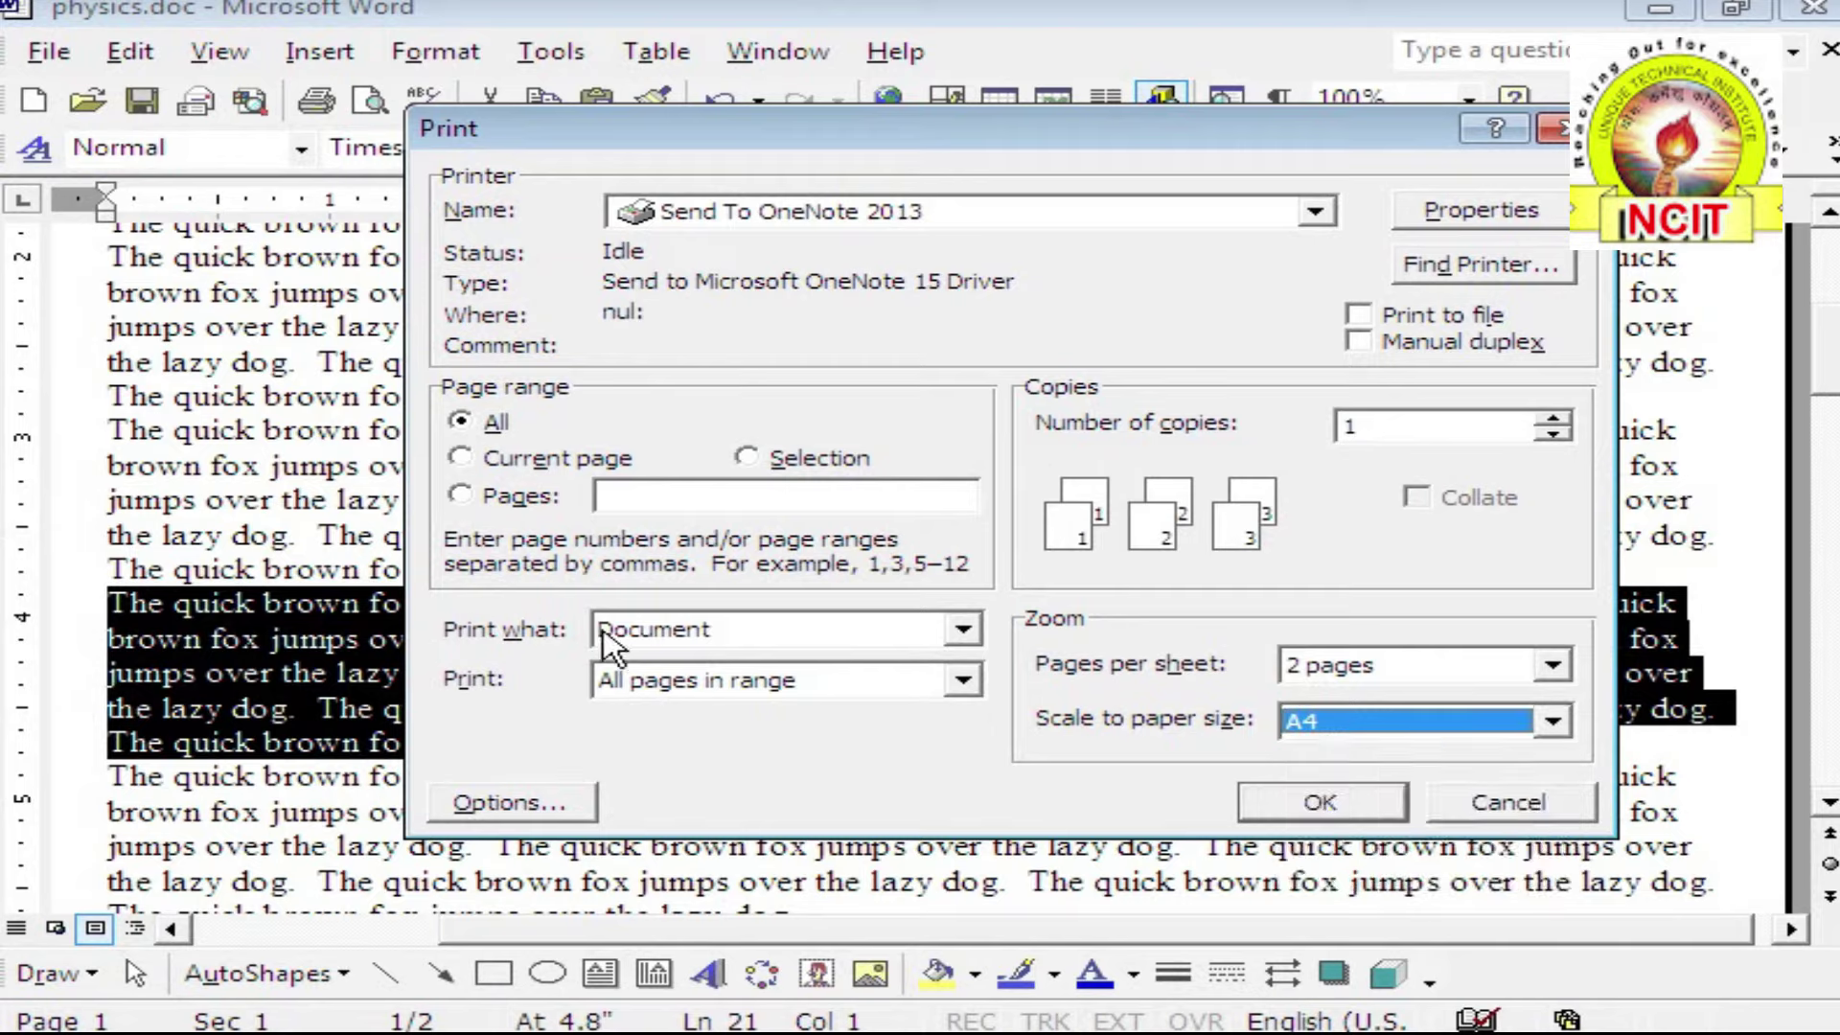
Confirm Print what stays Document and Print stays All pages in range
{"action": "left_click", "coordinate": [772, 633]}
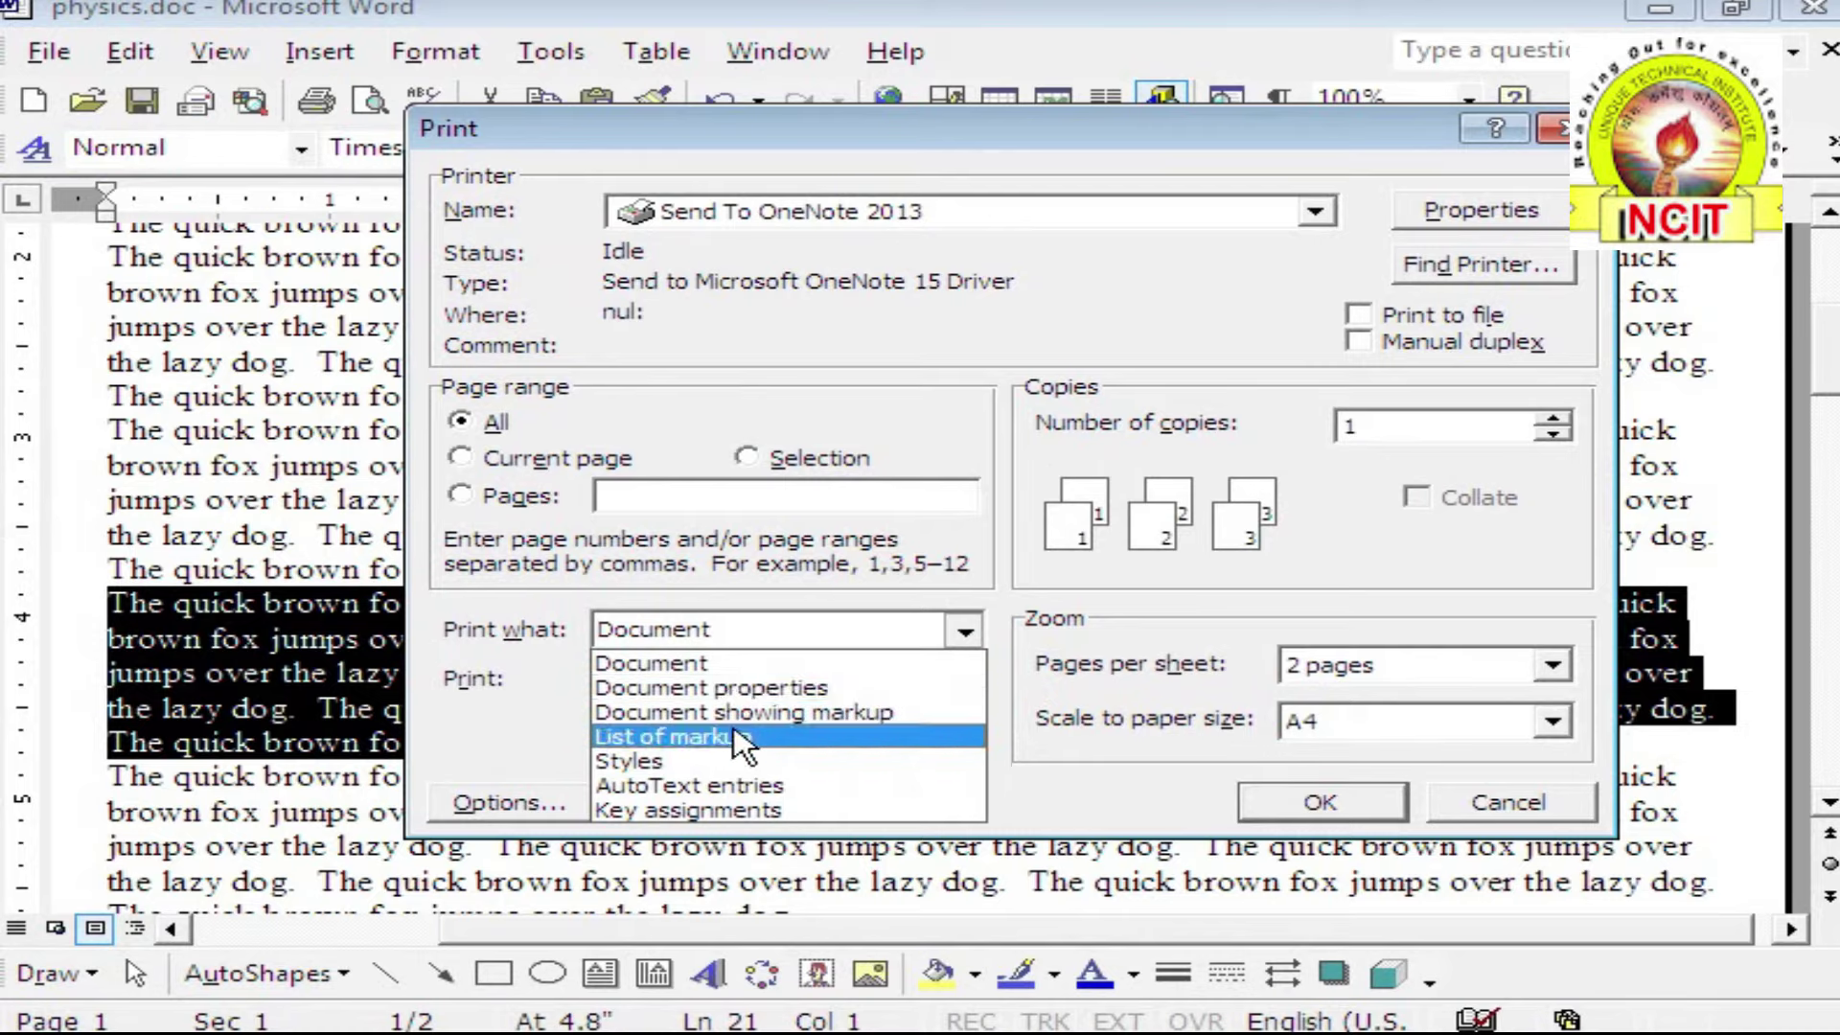
{"action": "left_click", "coordinate": [708, 663]}
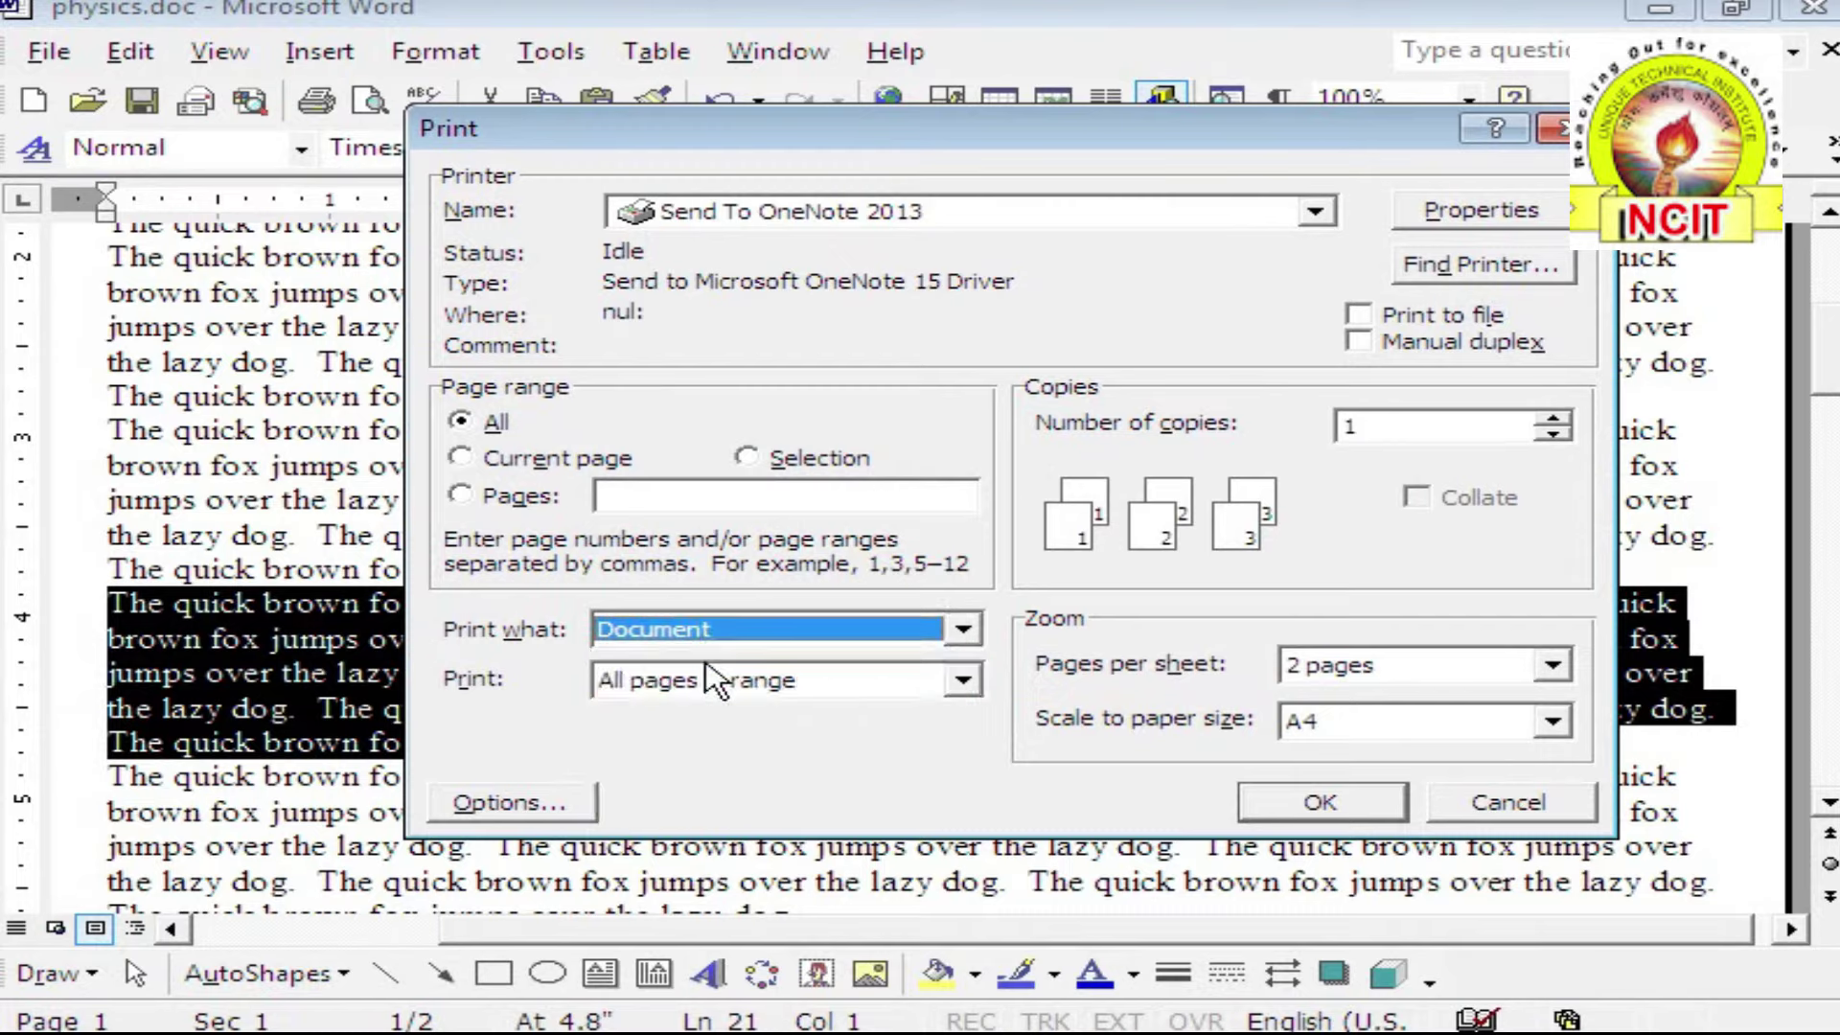
{"action": "left_click", "coordinate": [872, 682]}
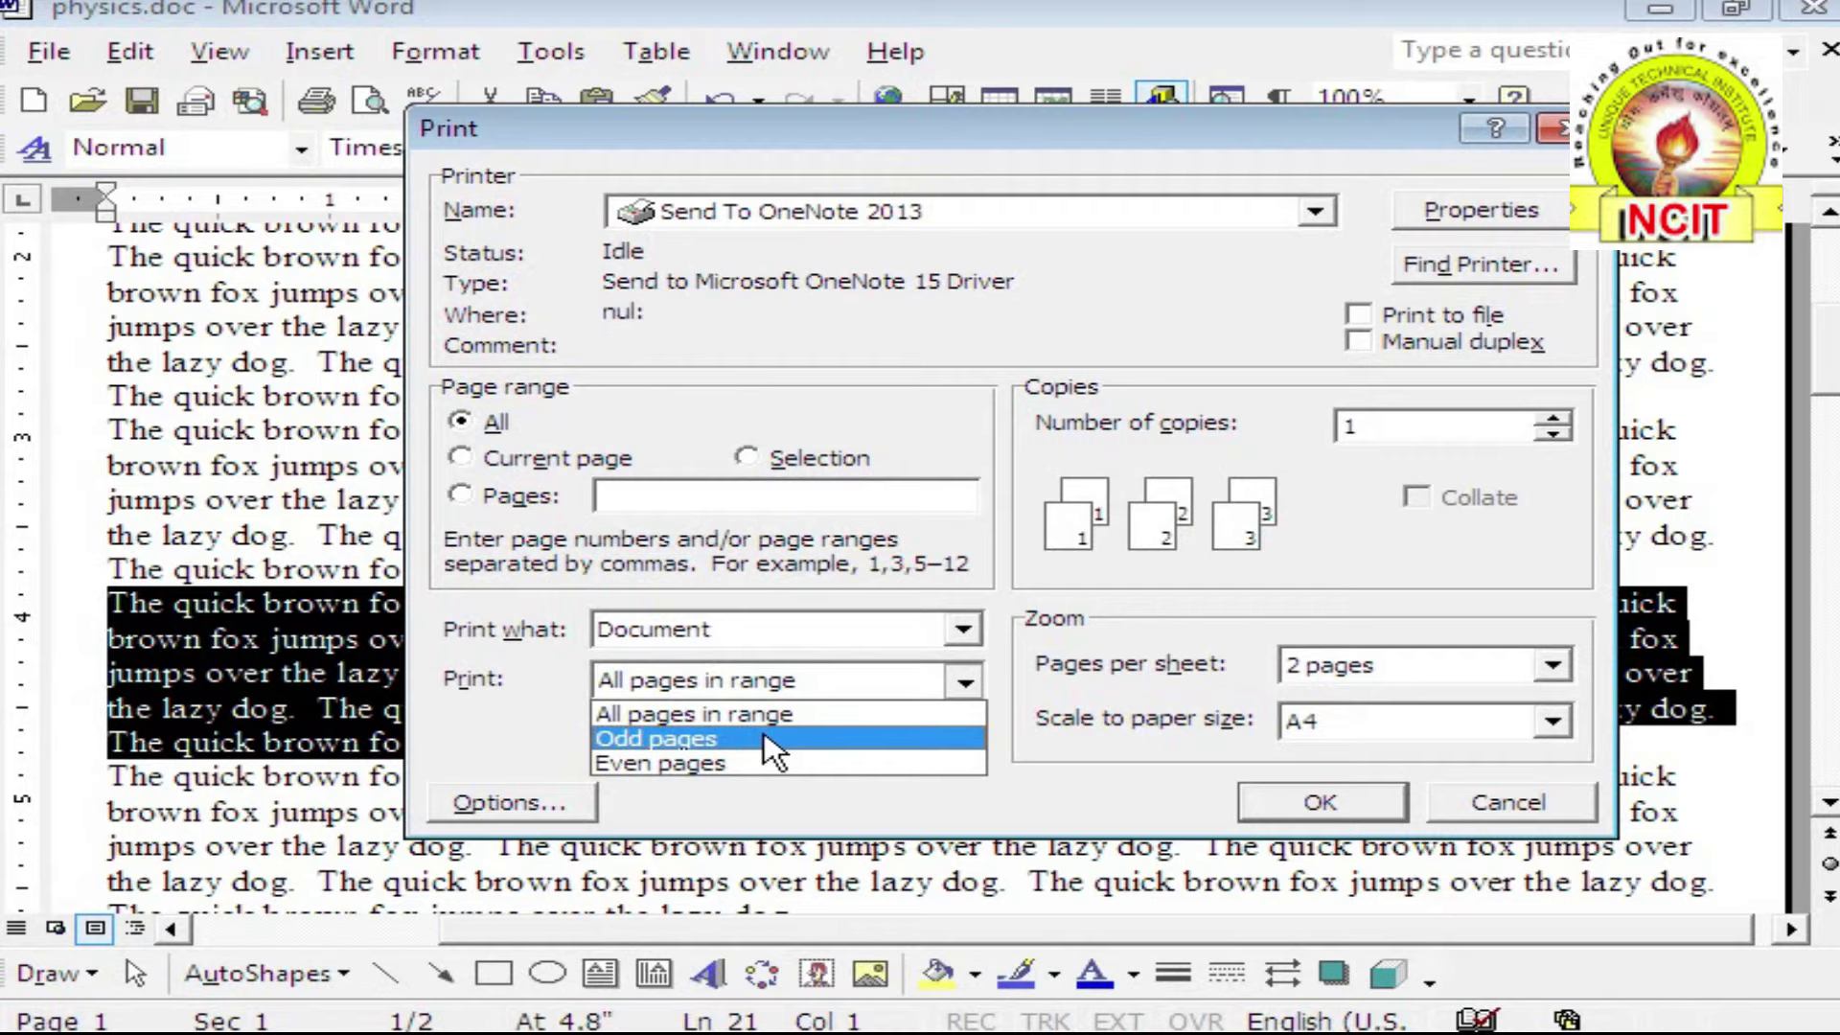
{"action": "left_click", "coordinate": [1054, 762]}
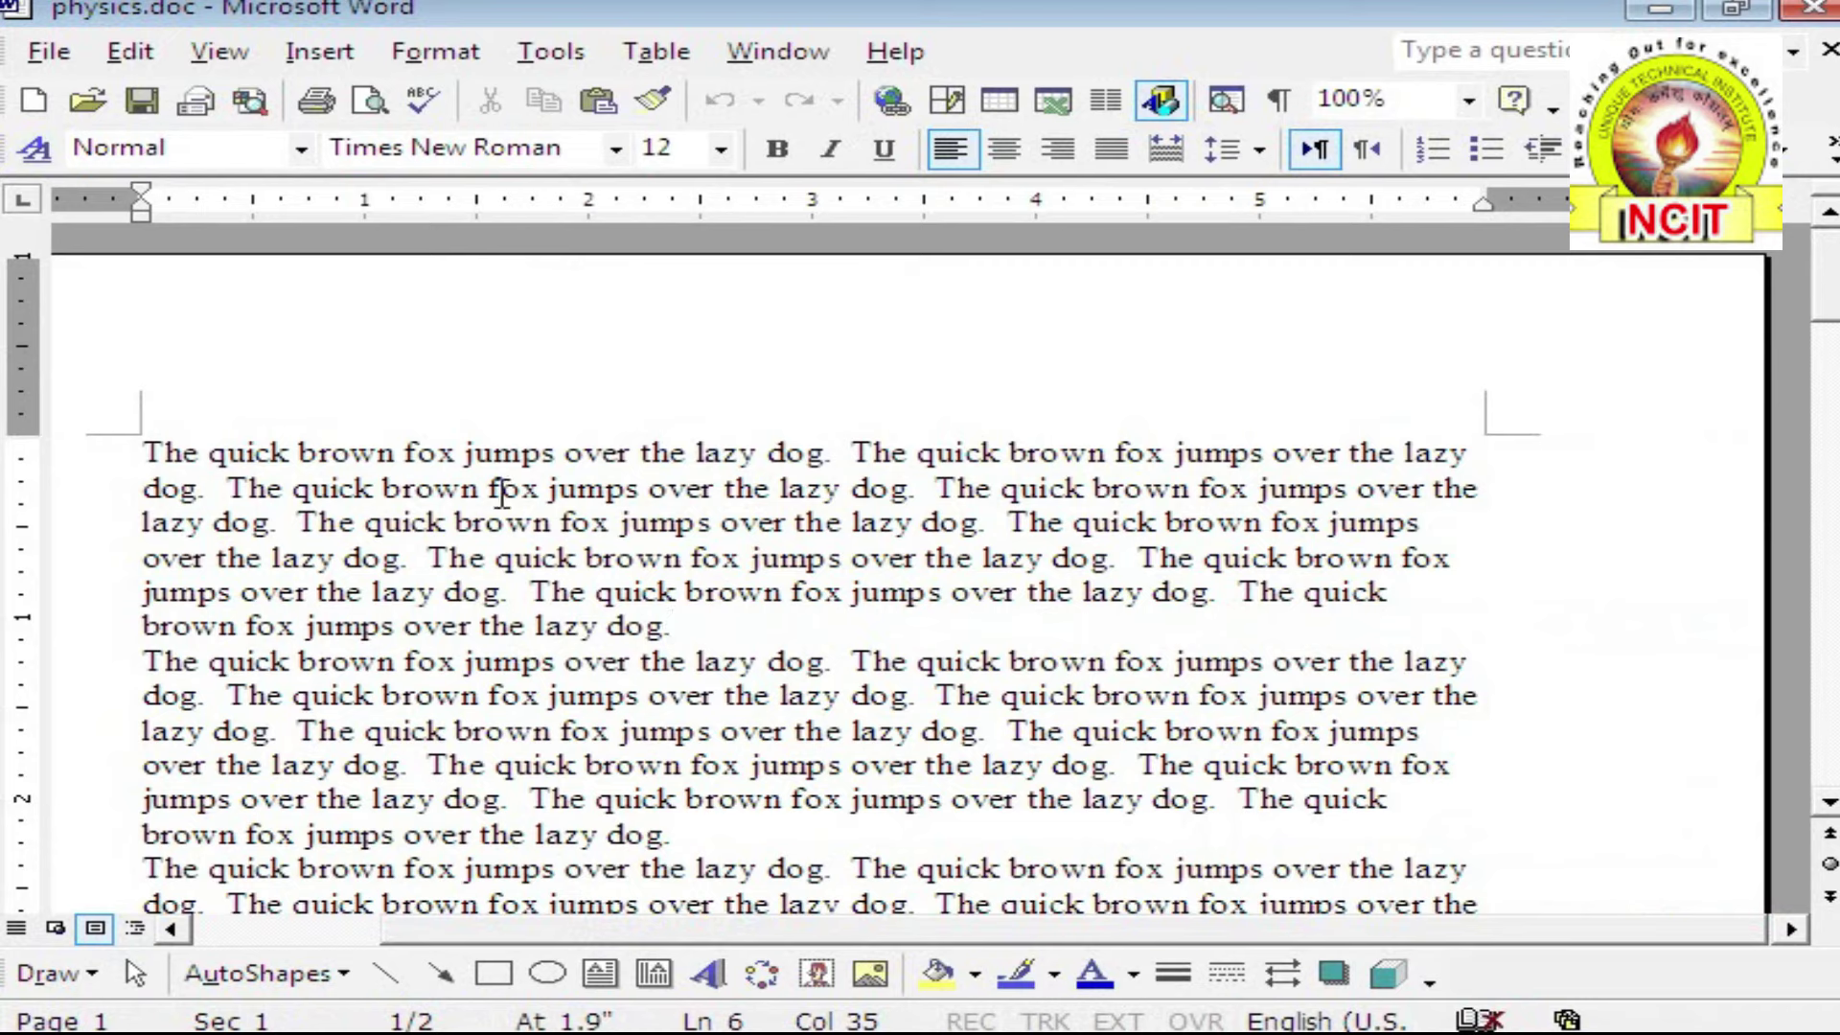
Show physics.doc's General properties: Word 97-2002 document, 18.0KB, on the Desktop
{"action": "left_click", "coordinate": [48, 51]}
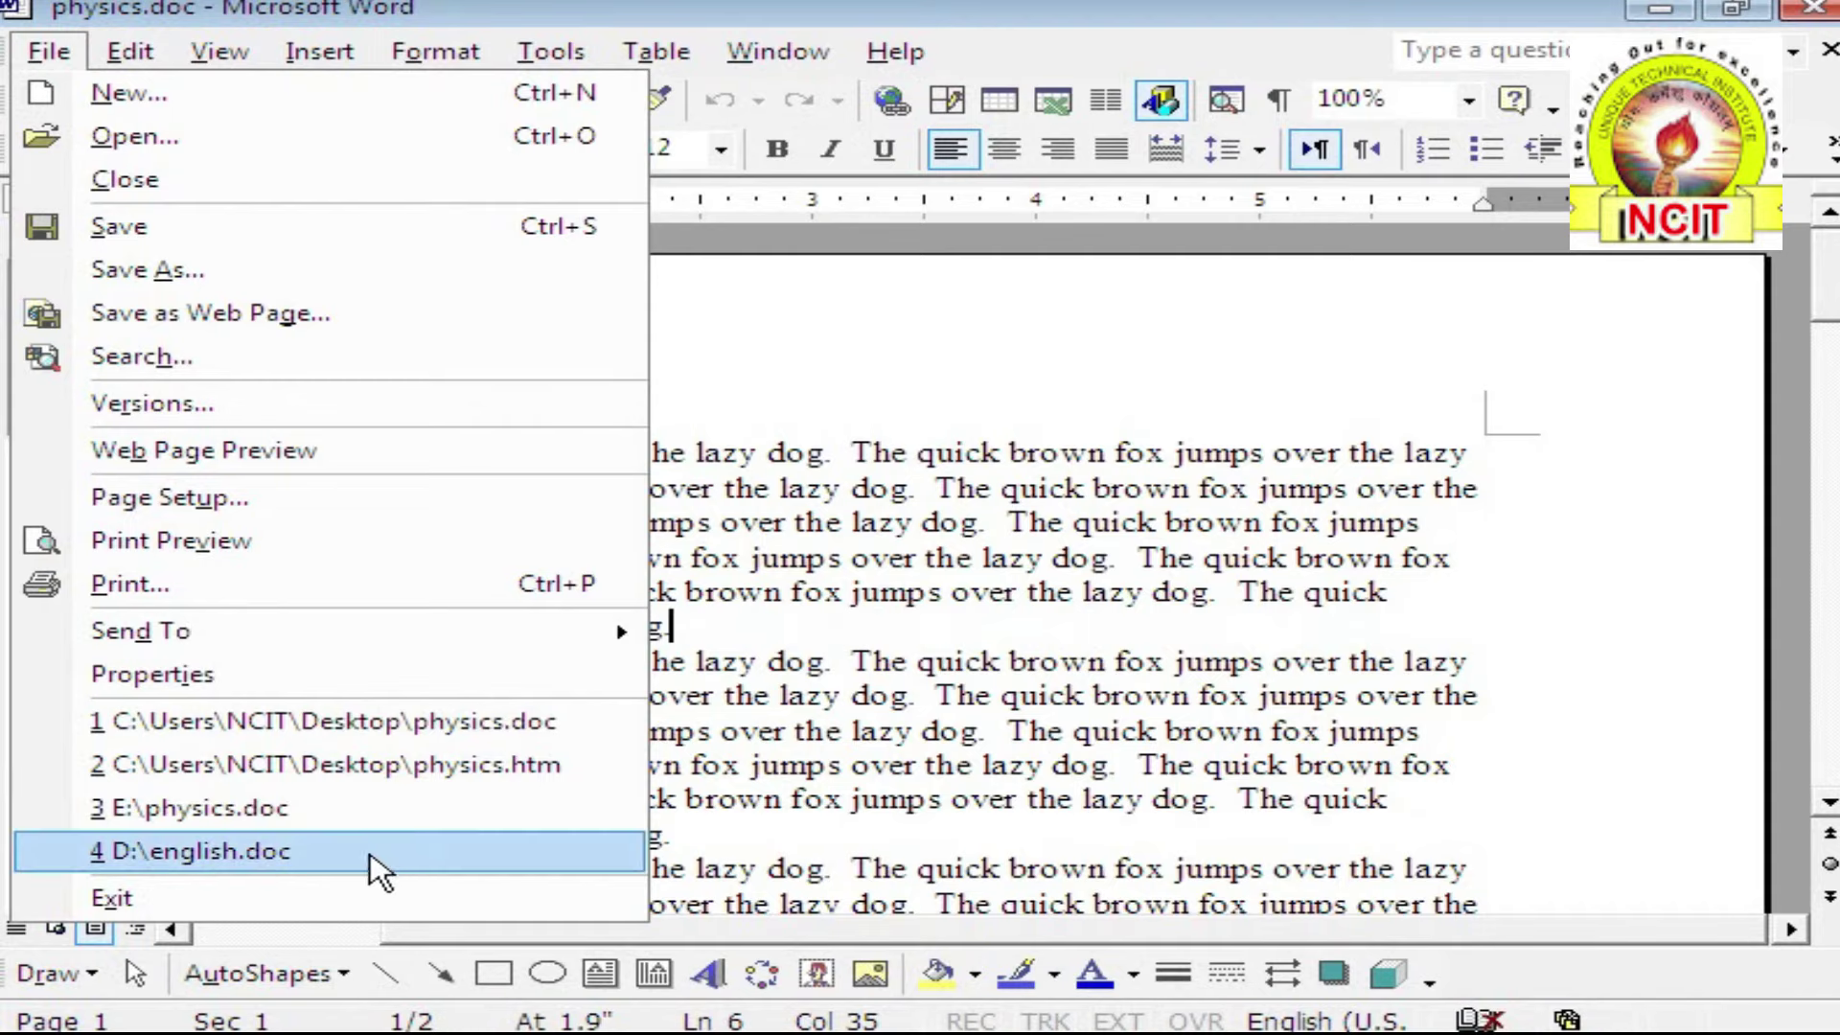
{"action": "left_click", "coordinate": [316, 688]}
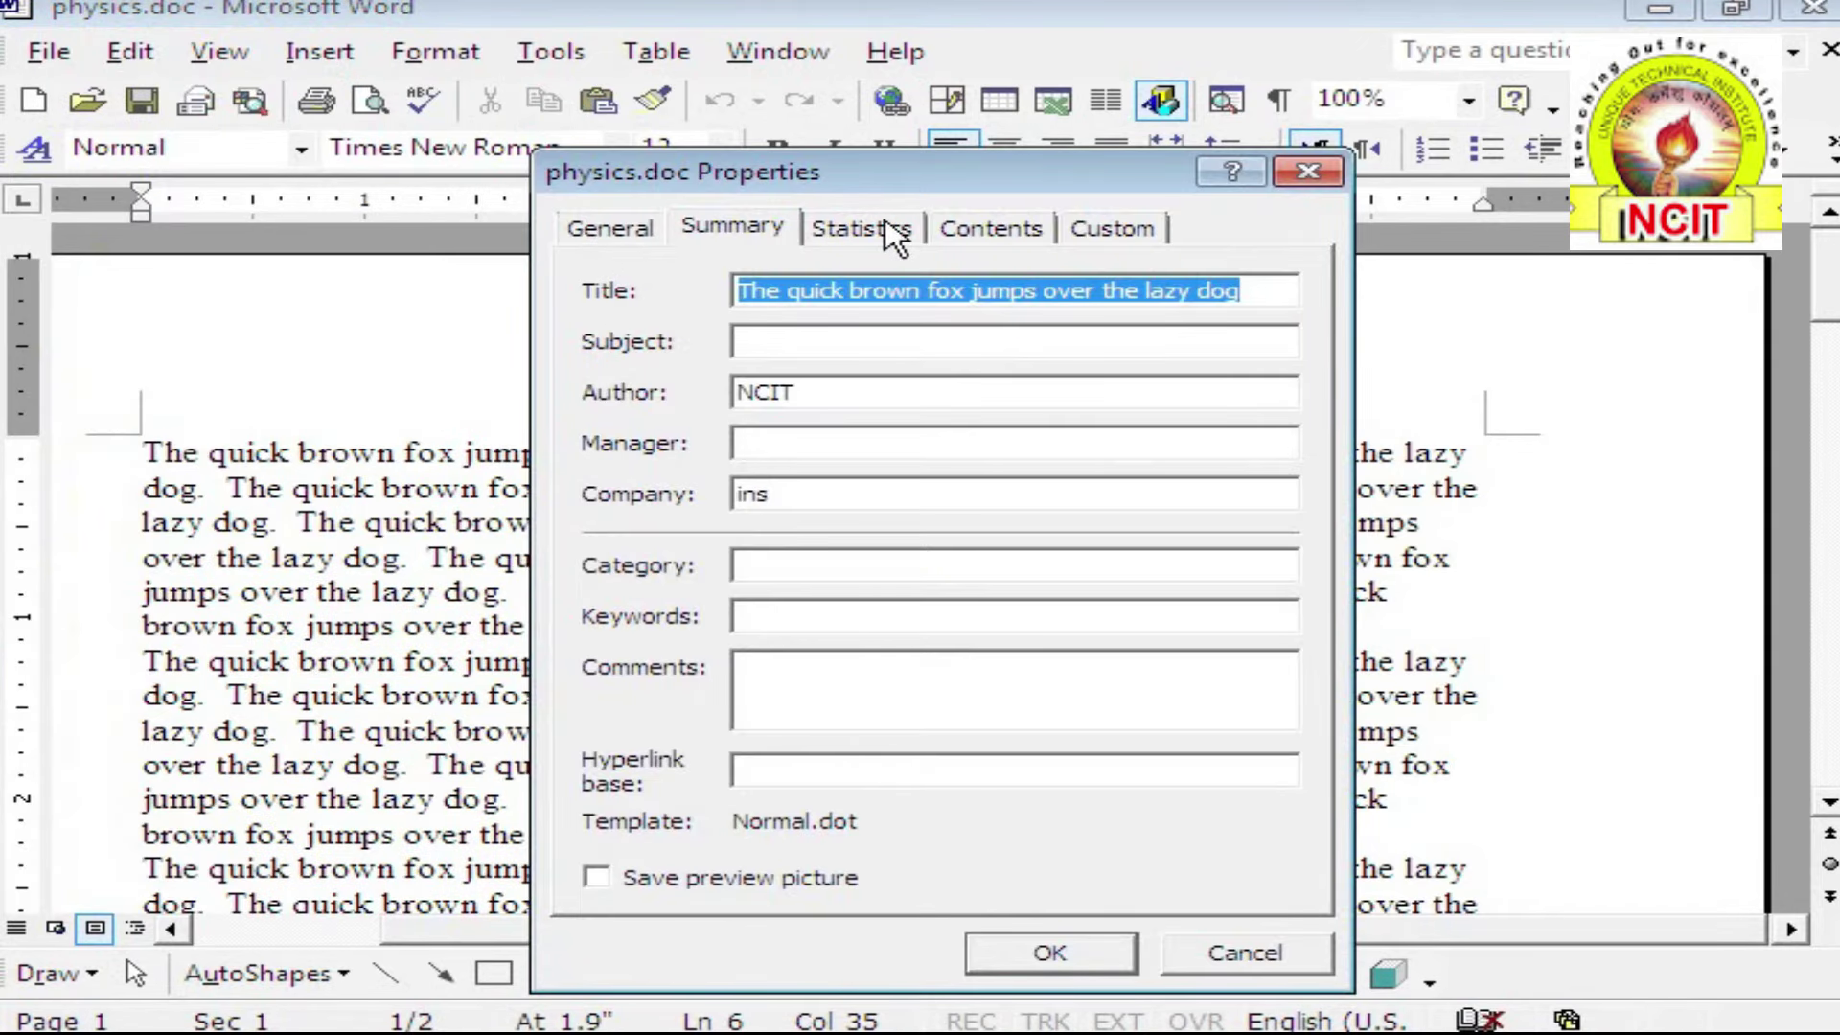
{"action": "left_click", "coordinate": [602, 230]}
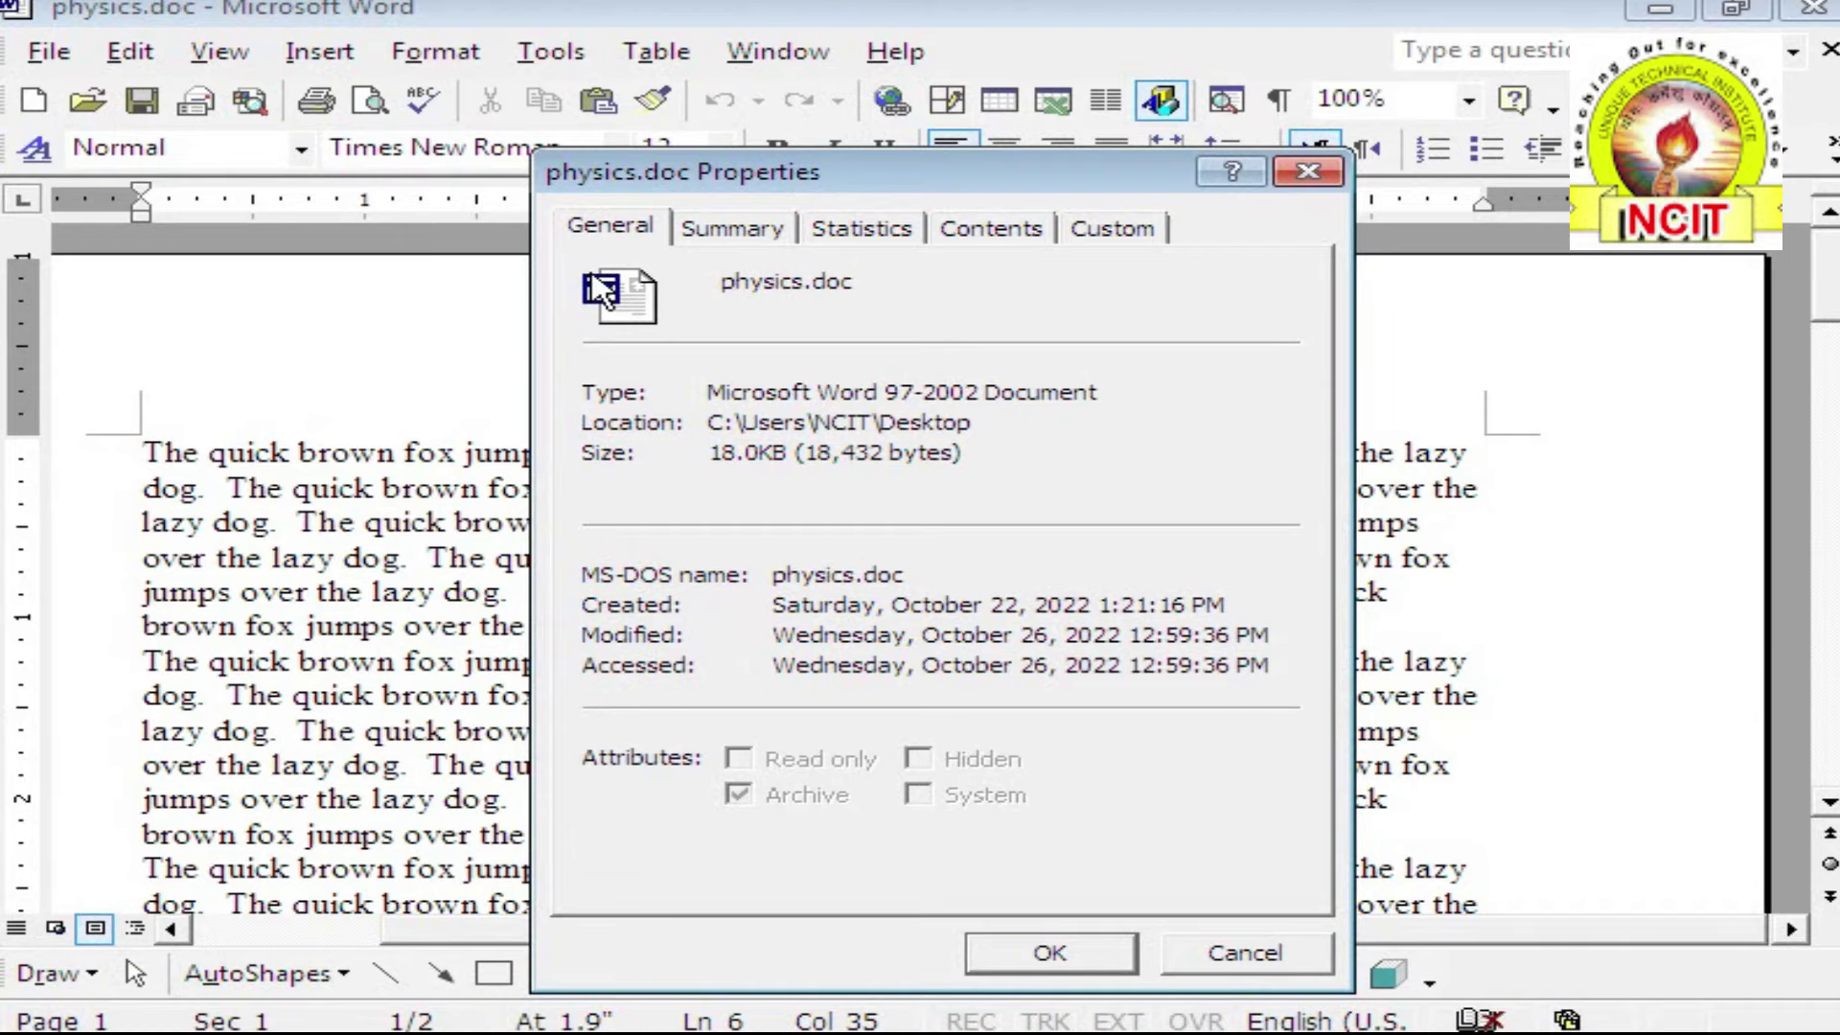
Look over the Summary and Statistics tabs of physics.doc's properties, then close them
{"action": "left_click", "coordinate": [740, 230]}
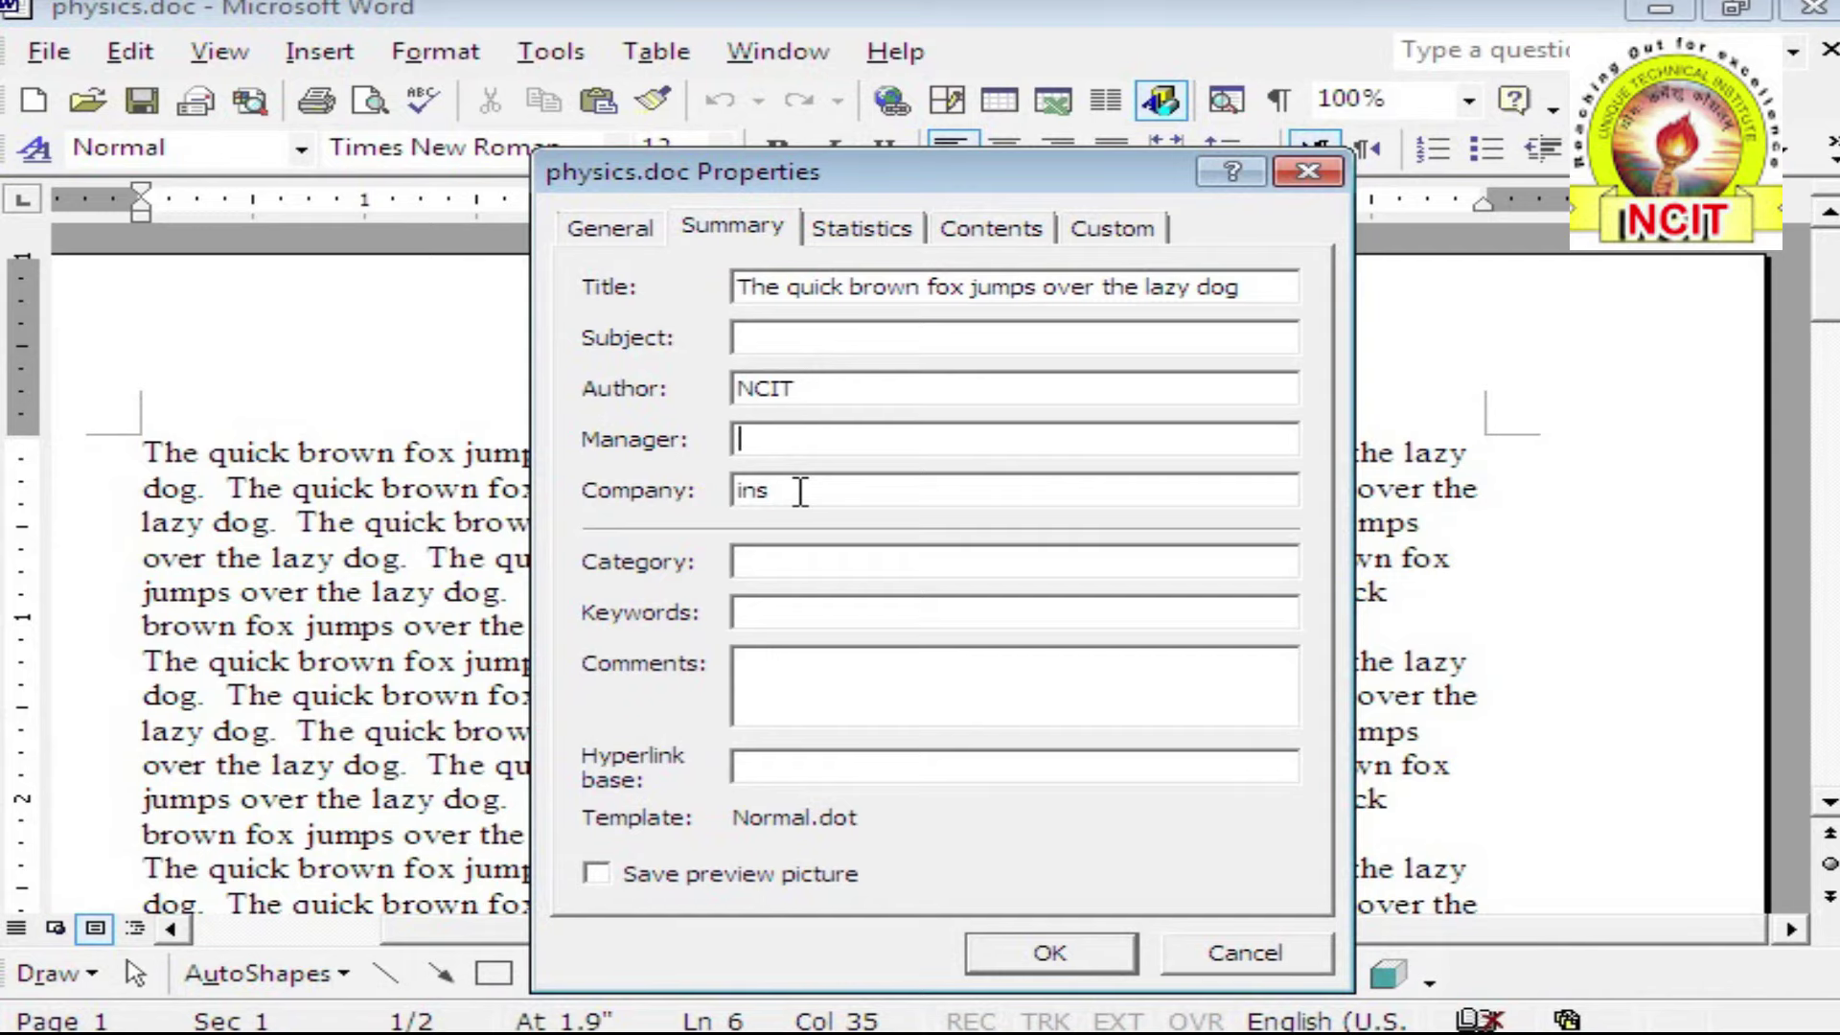
{"action": "left_click", "coordinate": [860, 247]}
{"action": "left_click_drag", "start_coordinate": [823, 177], "coordinate": [608, 187]}
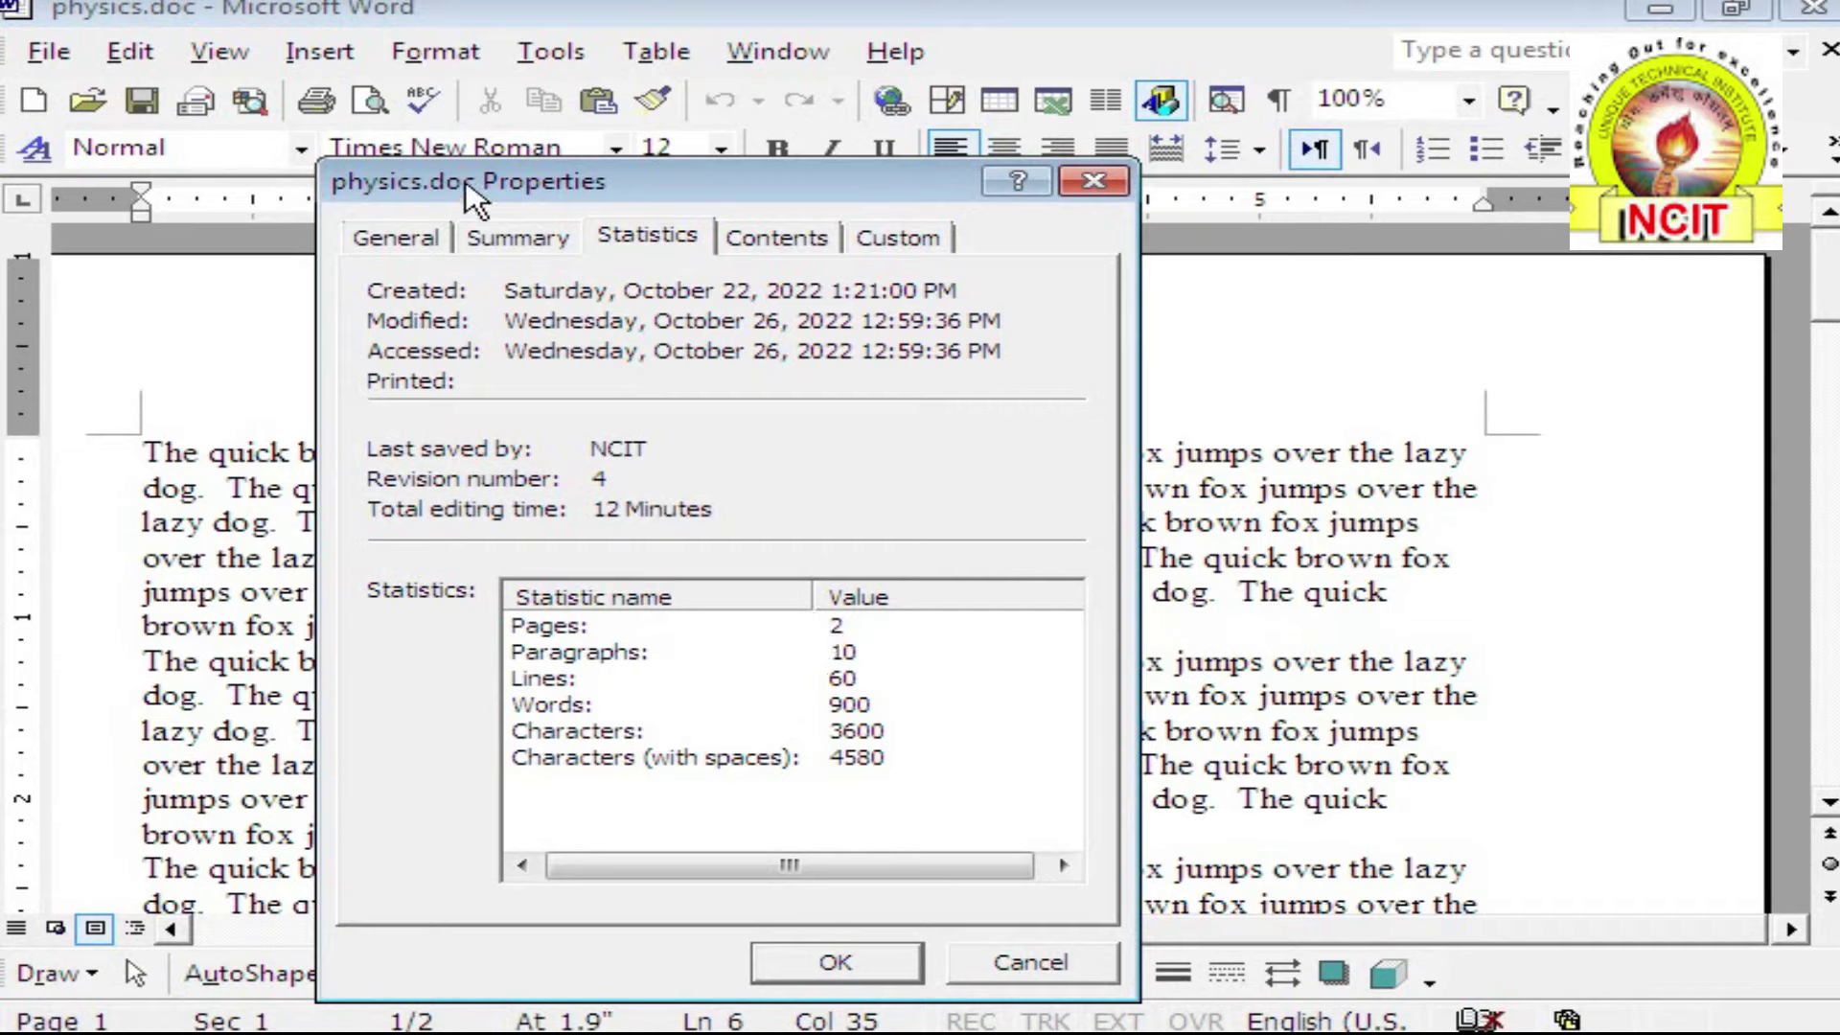
{"action": "left_click", "coordinate": [1093, 181]}
Reopen the properties and go through Summary, Statistics, Contents and the empty Custom tab
{"action": "left_click", "coordinate": [49, 54]}
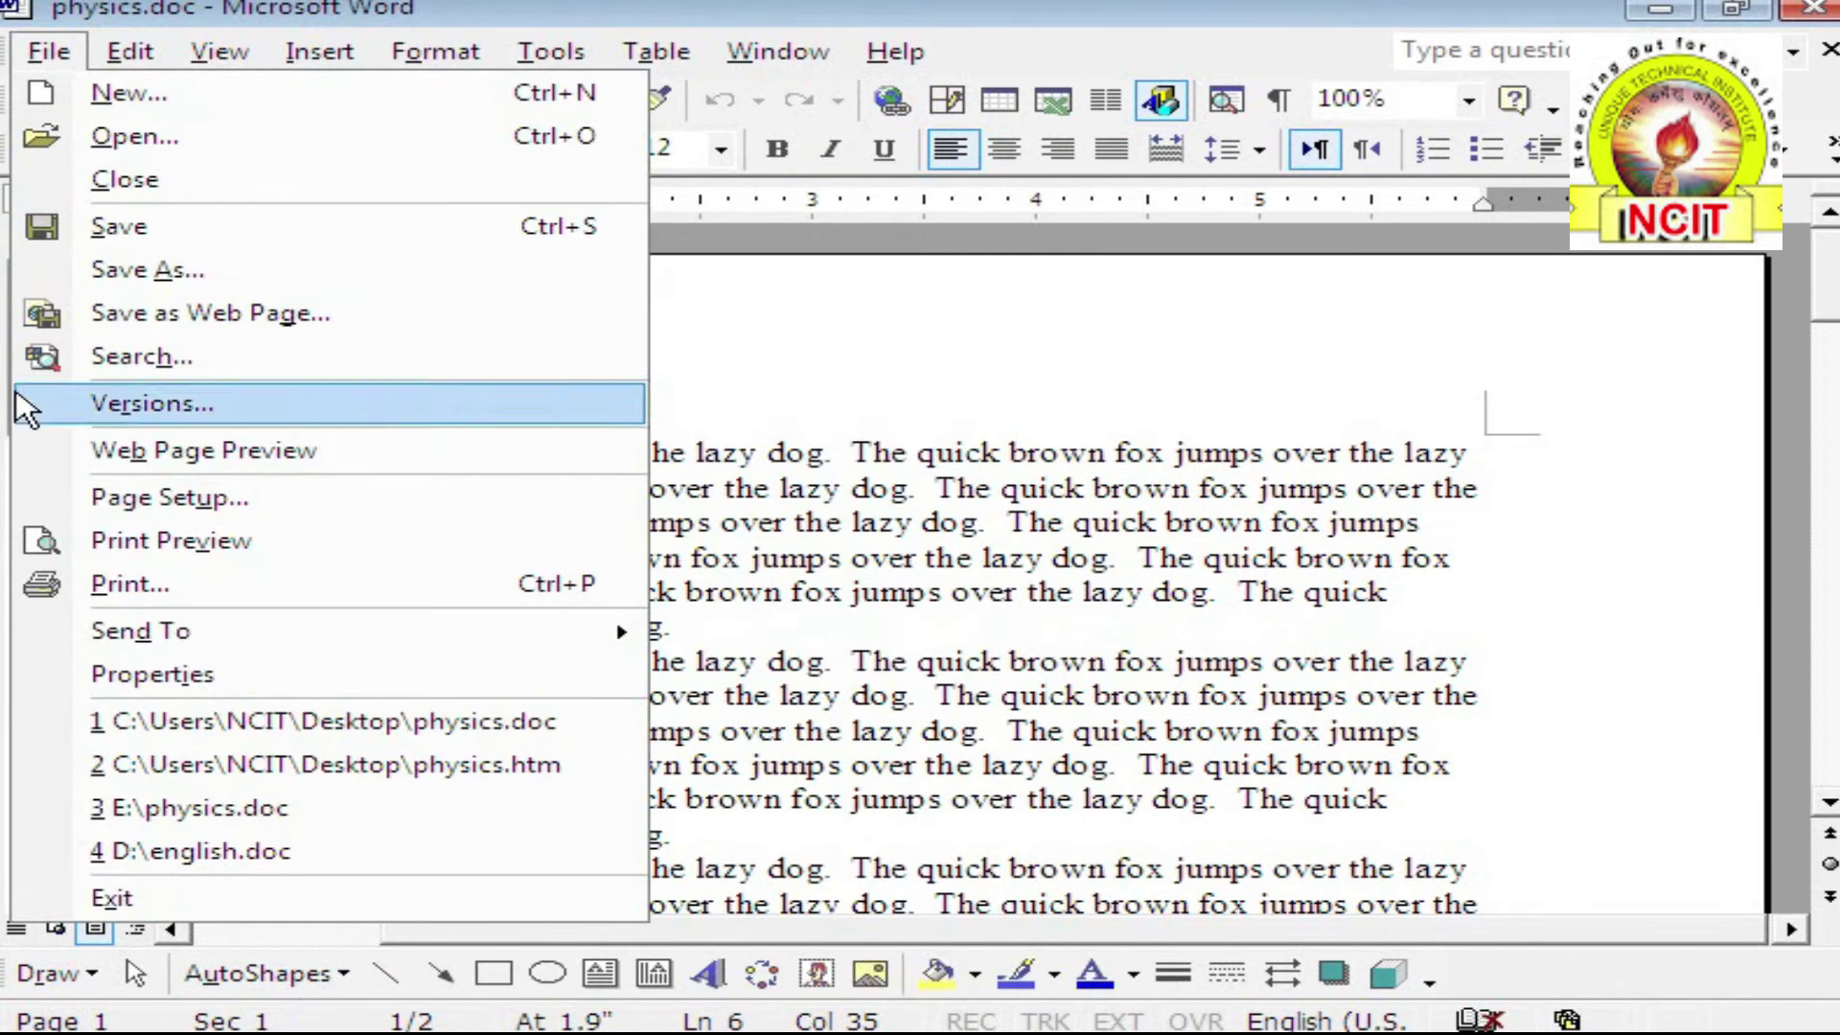
{"action": "left_click", "coordinate": [140, 674]}
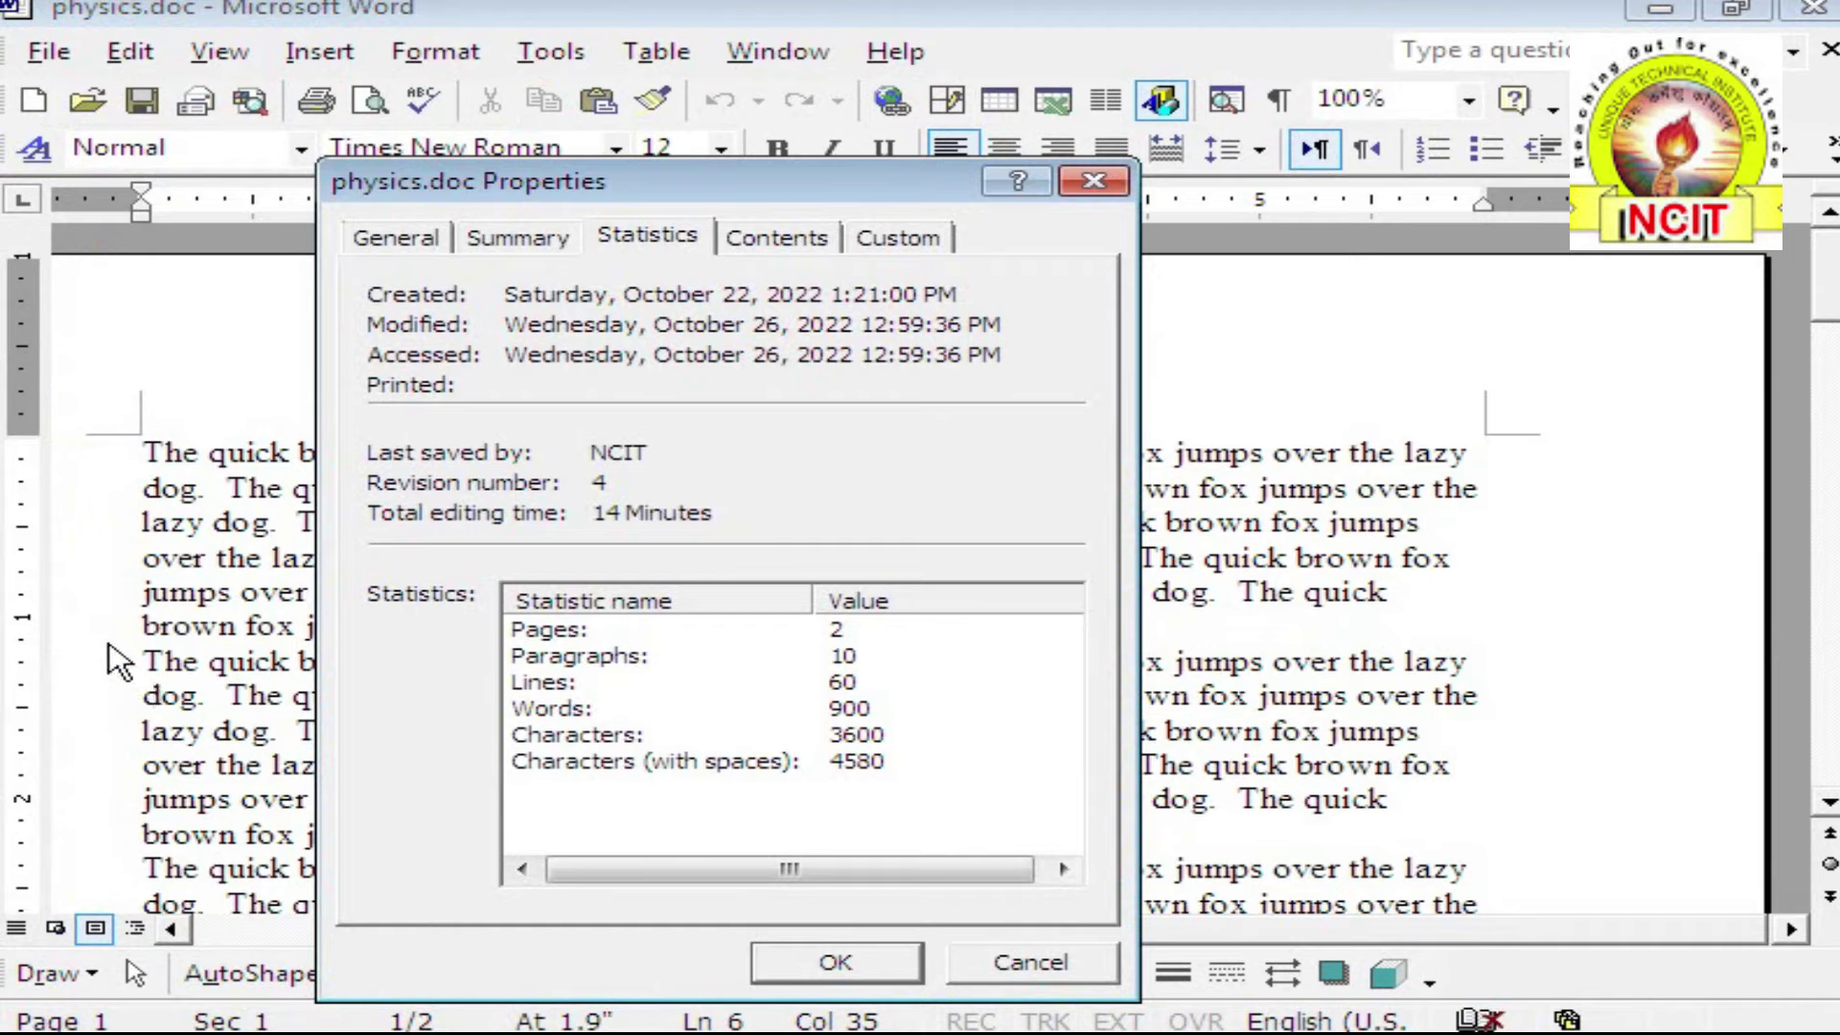
{"action": "left_click", "coordinate": [431, 235]}
{"action": "left_click", "coordinate": [503, 237]}
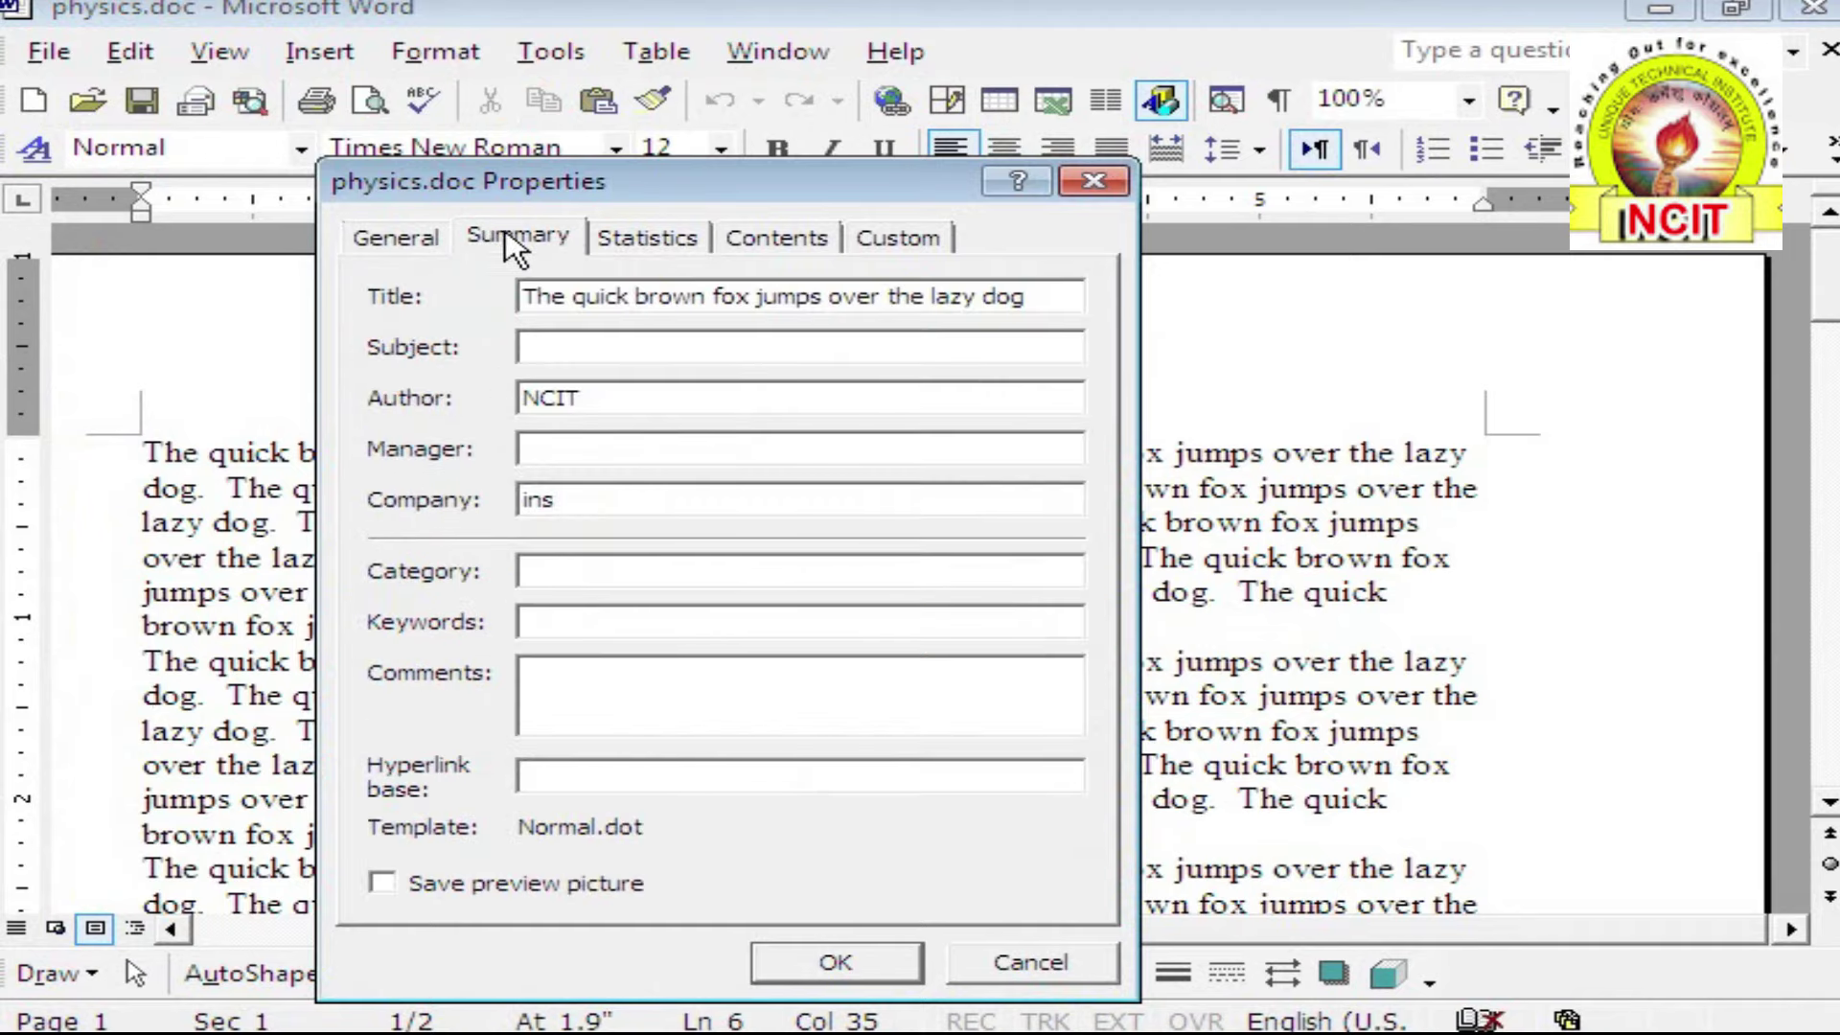
{"action": "left_click", "coordinate": [618, 241]}
{"action": "left_click", "coordinate": [785, 241]}
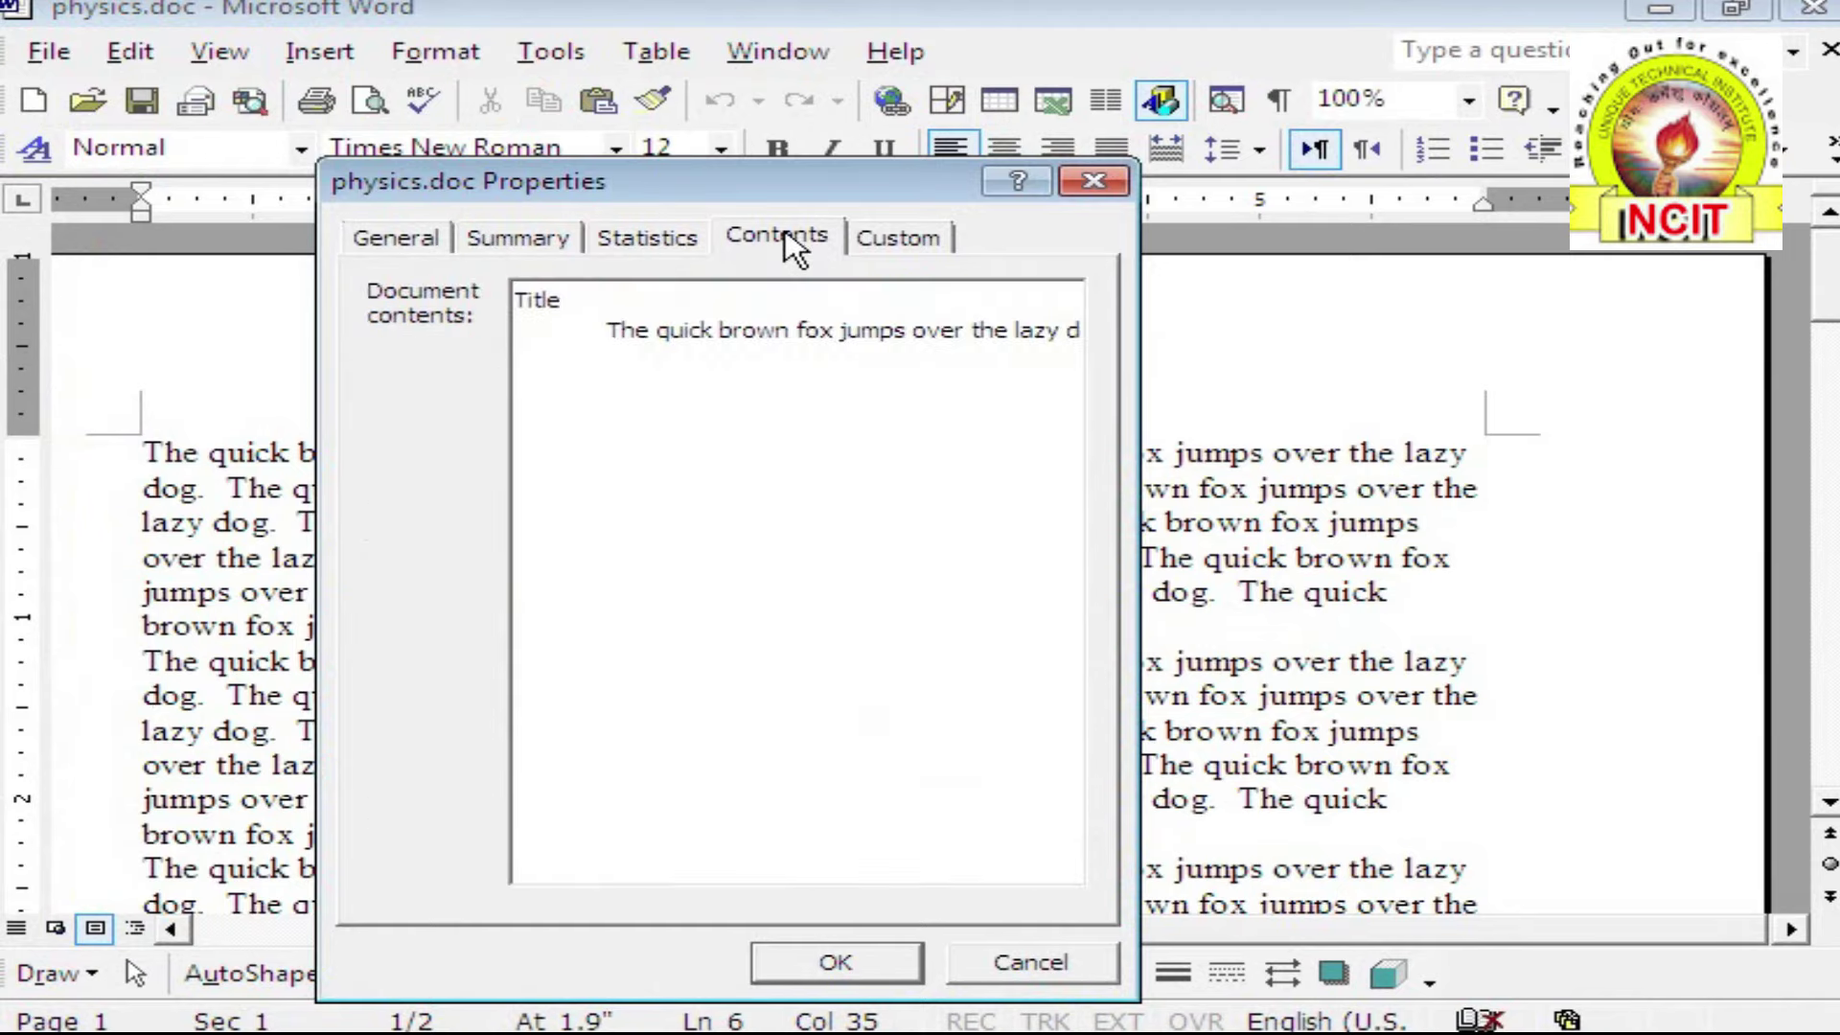
{"action": "left_click", "coordinate": [880, 244]}
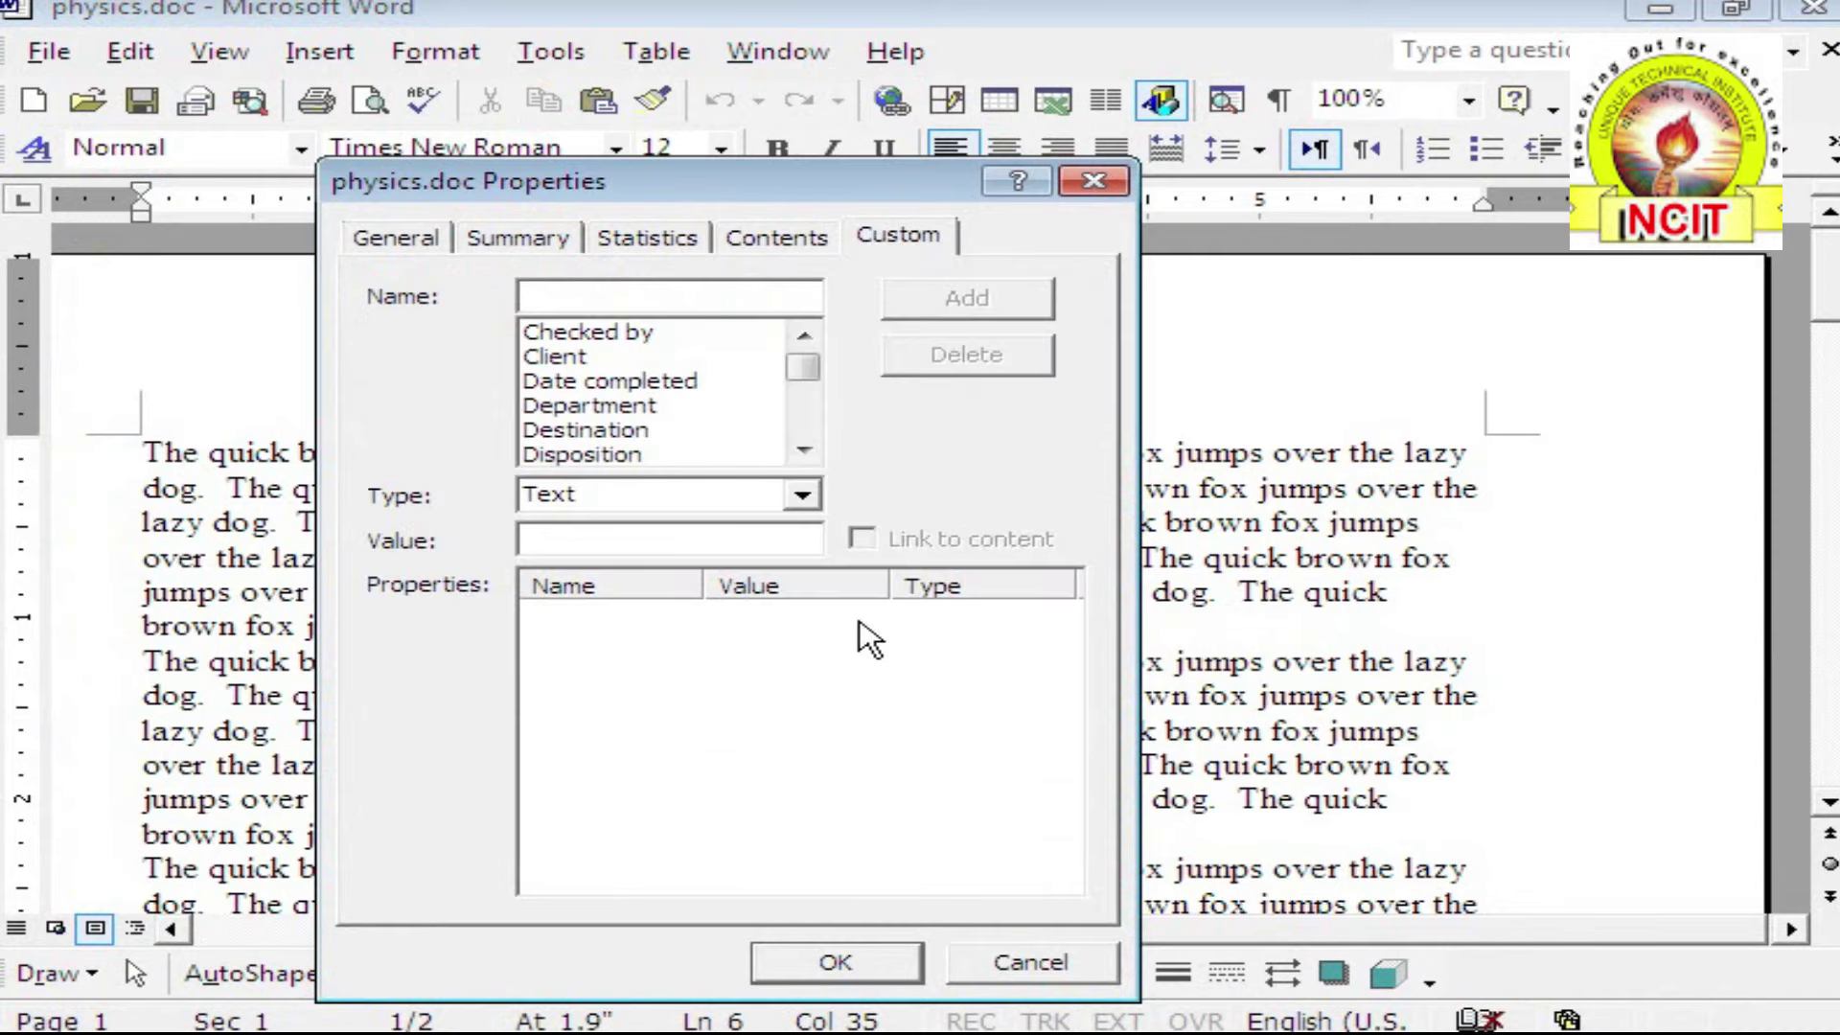
Close the Properties dialog, then close physics.doc, answering the save prompt
{"action": "left_click", "coordinate": [992, 968]}
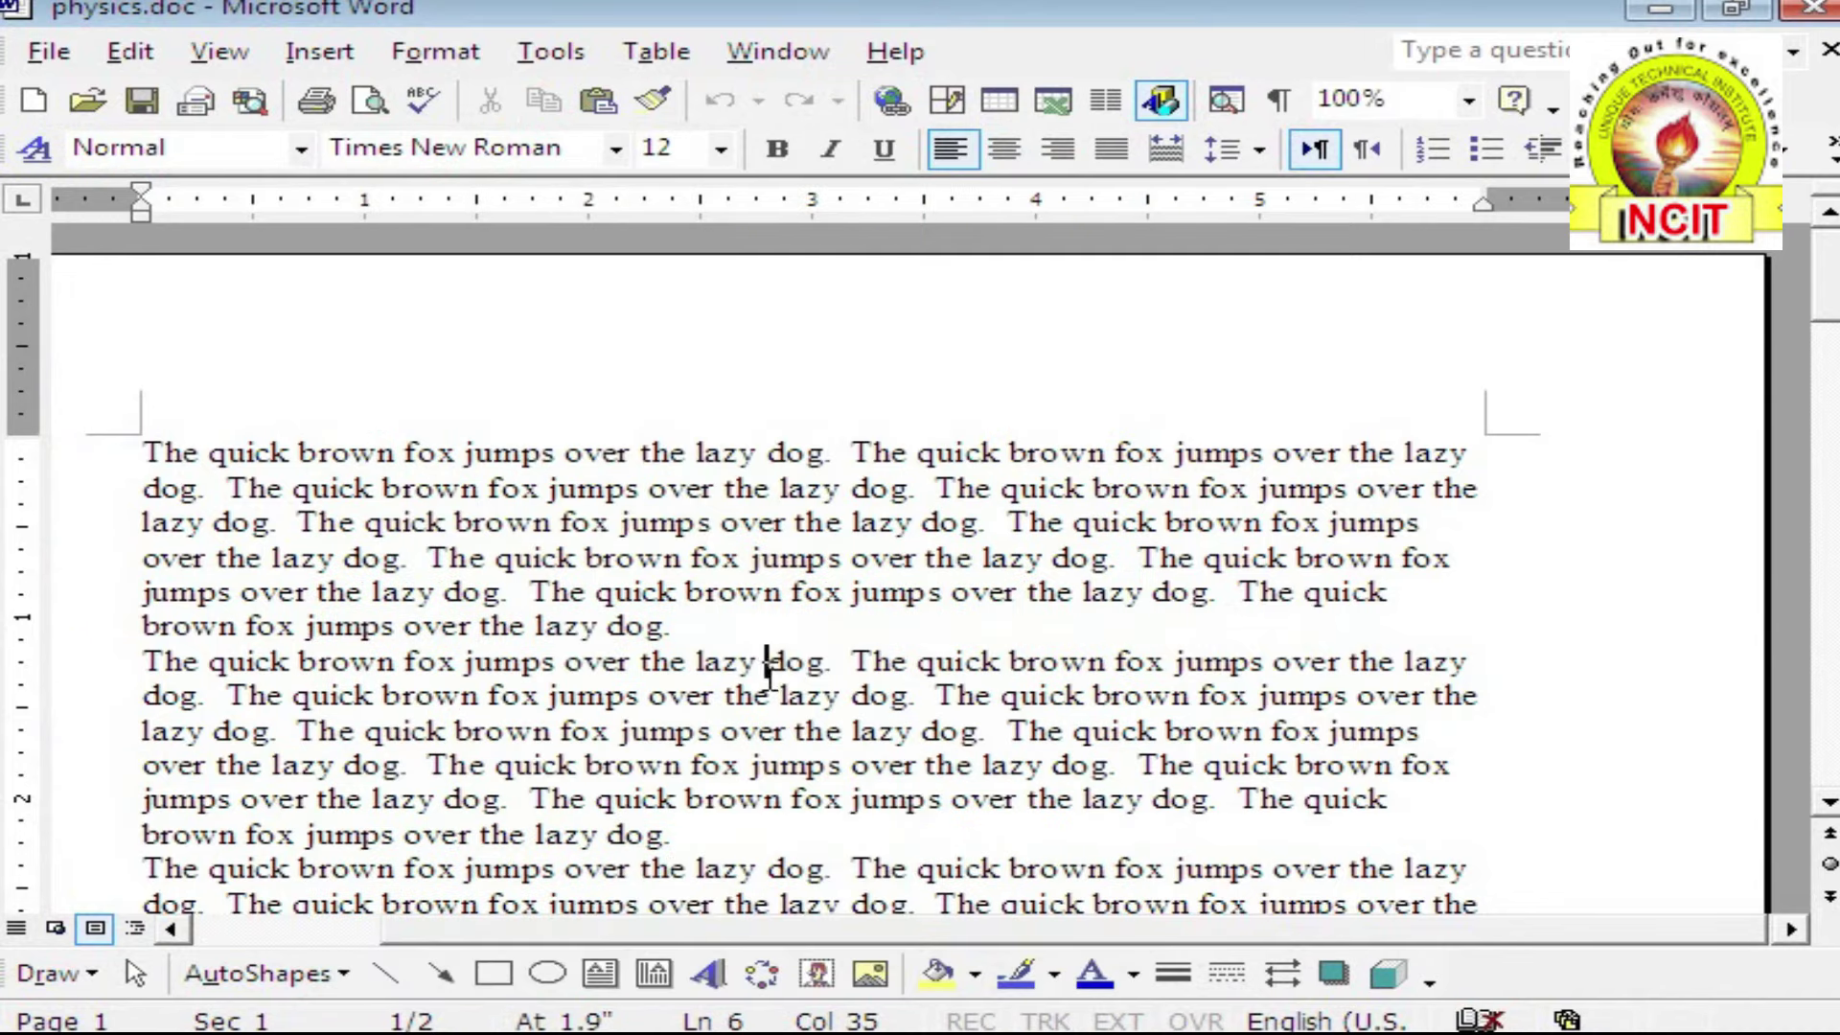
{"action": "left_click", "coordinate": [48, 51]}
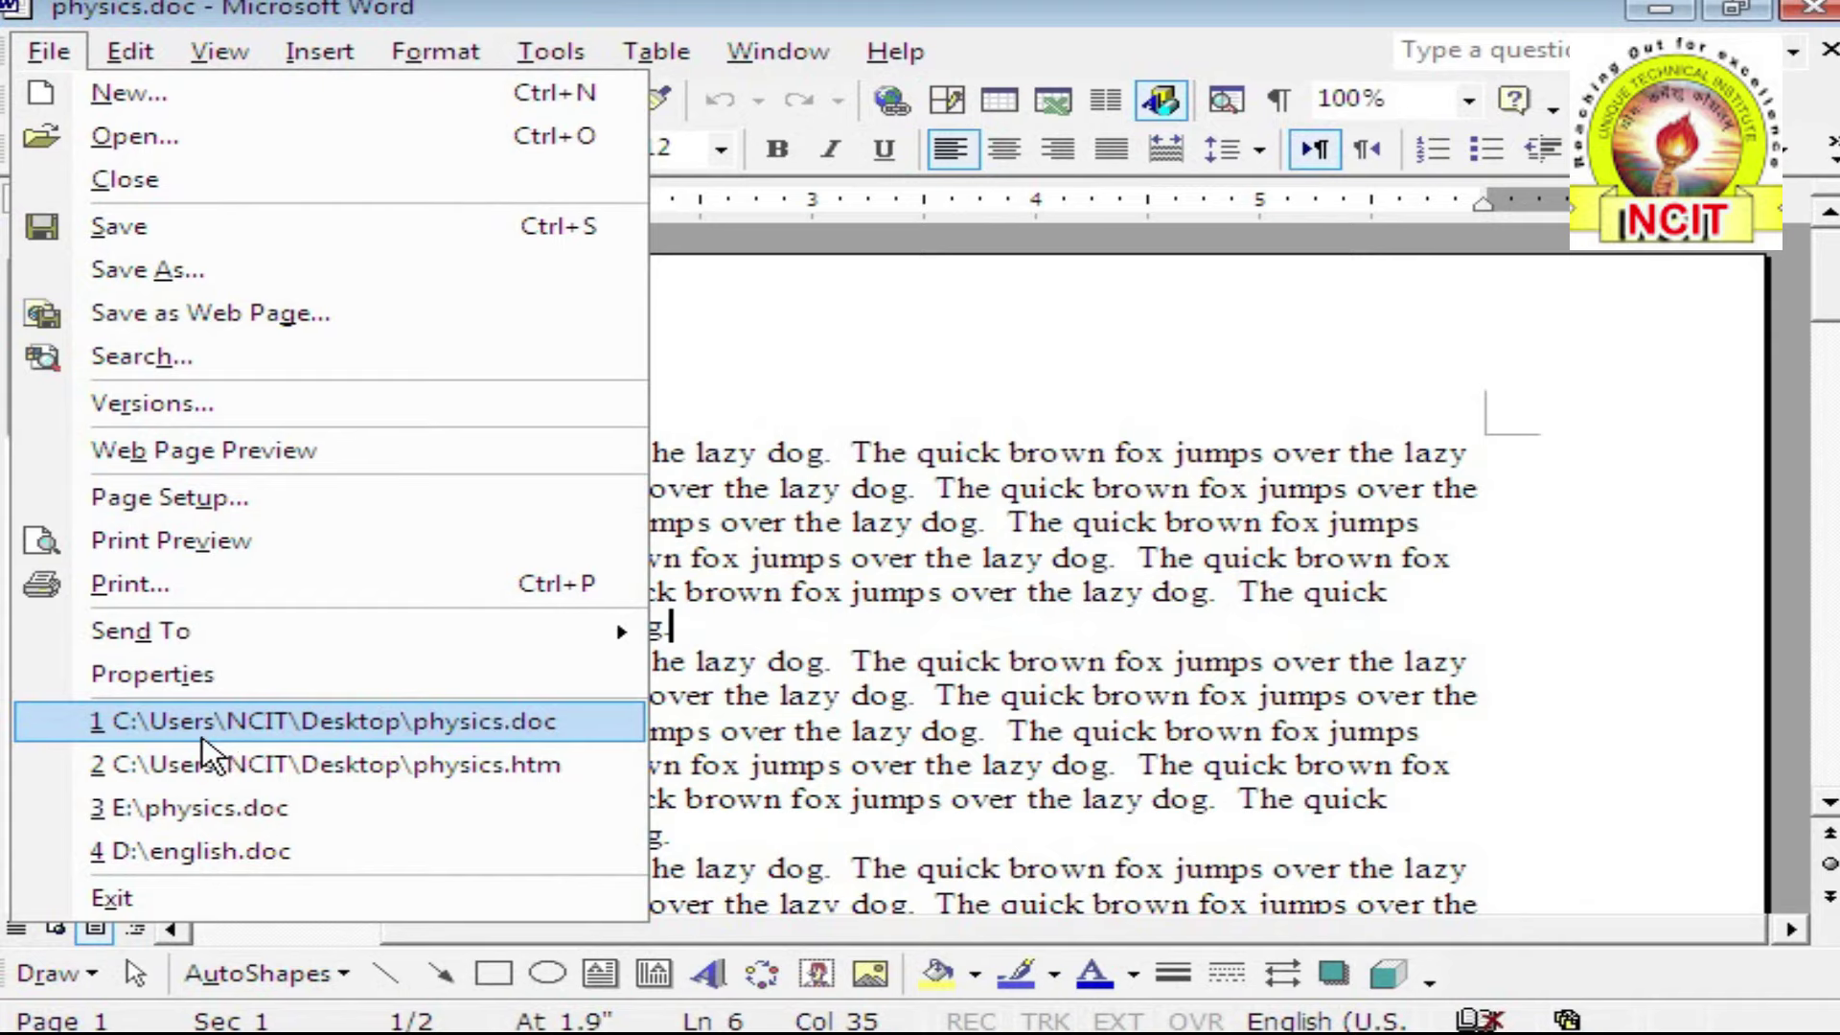
{"action": "left_click", "coordinate": [159, 180]}
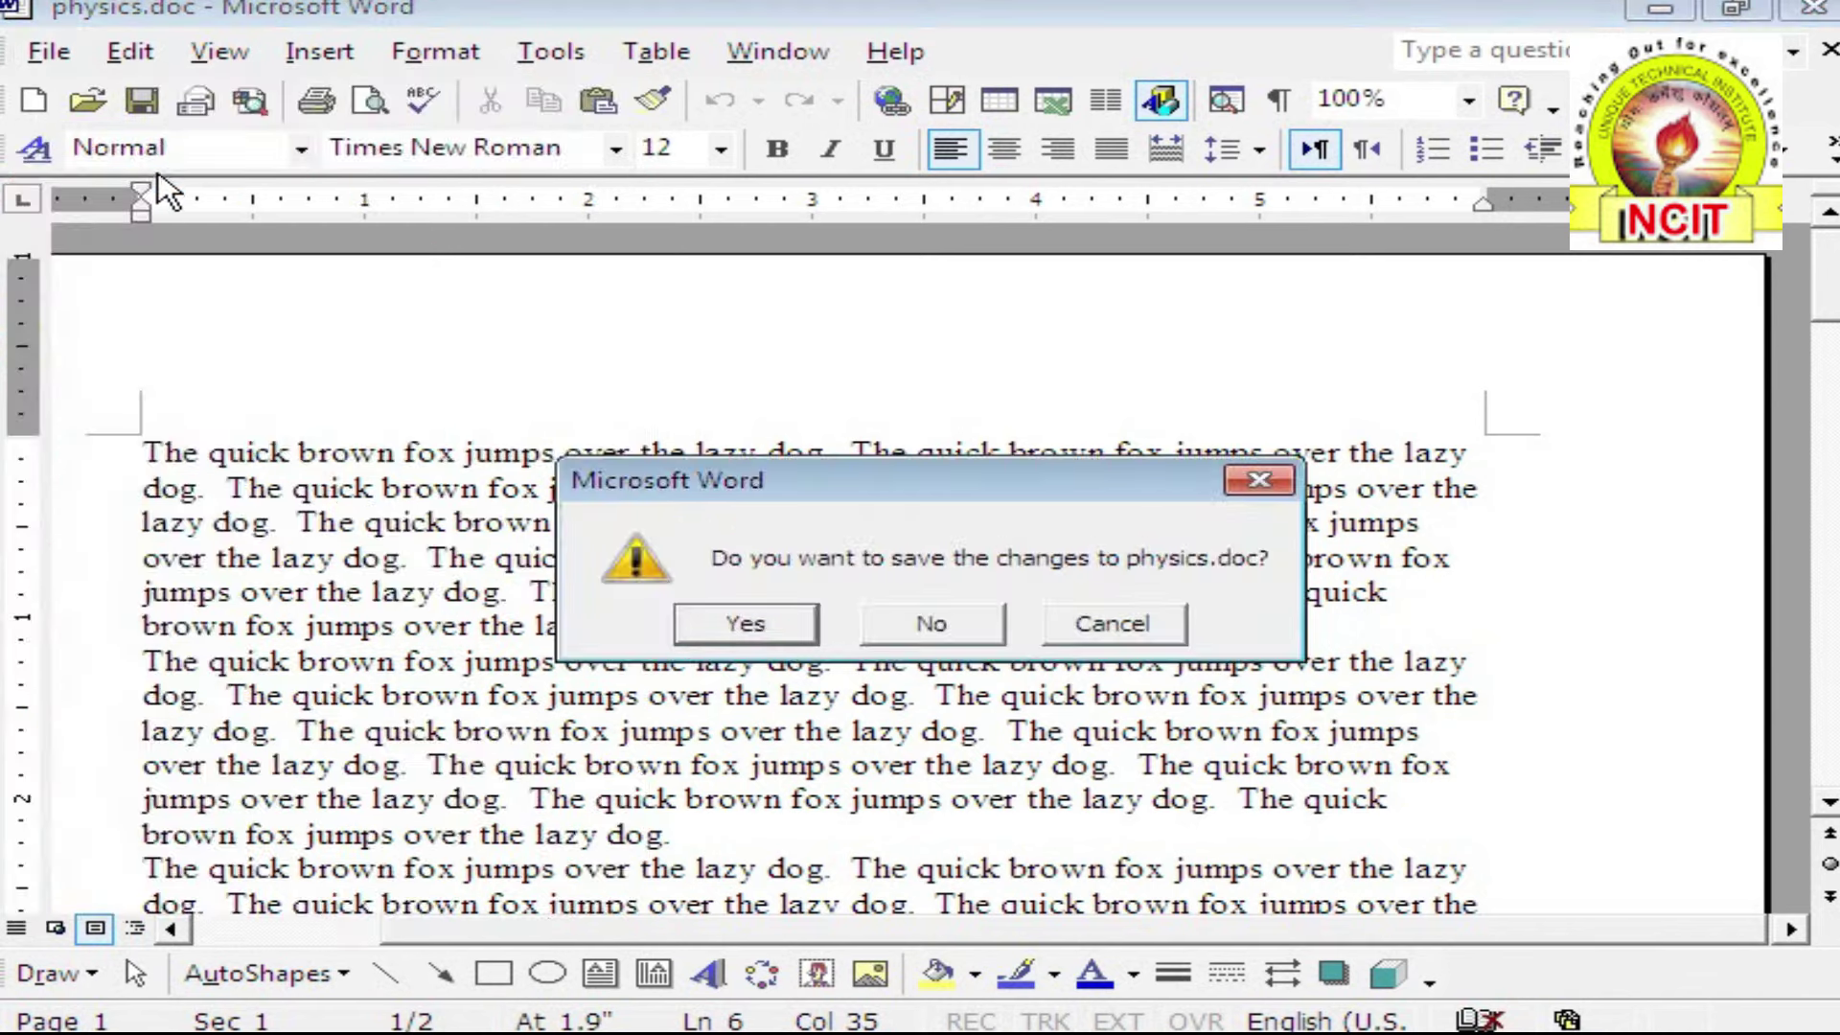
{"action": "left_click", "coordinate": [766, 620]}
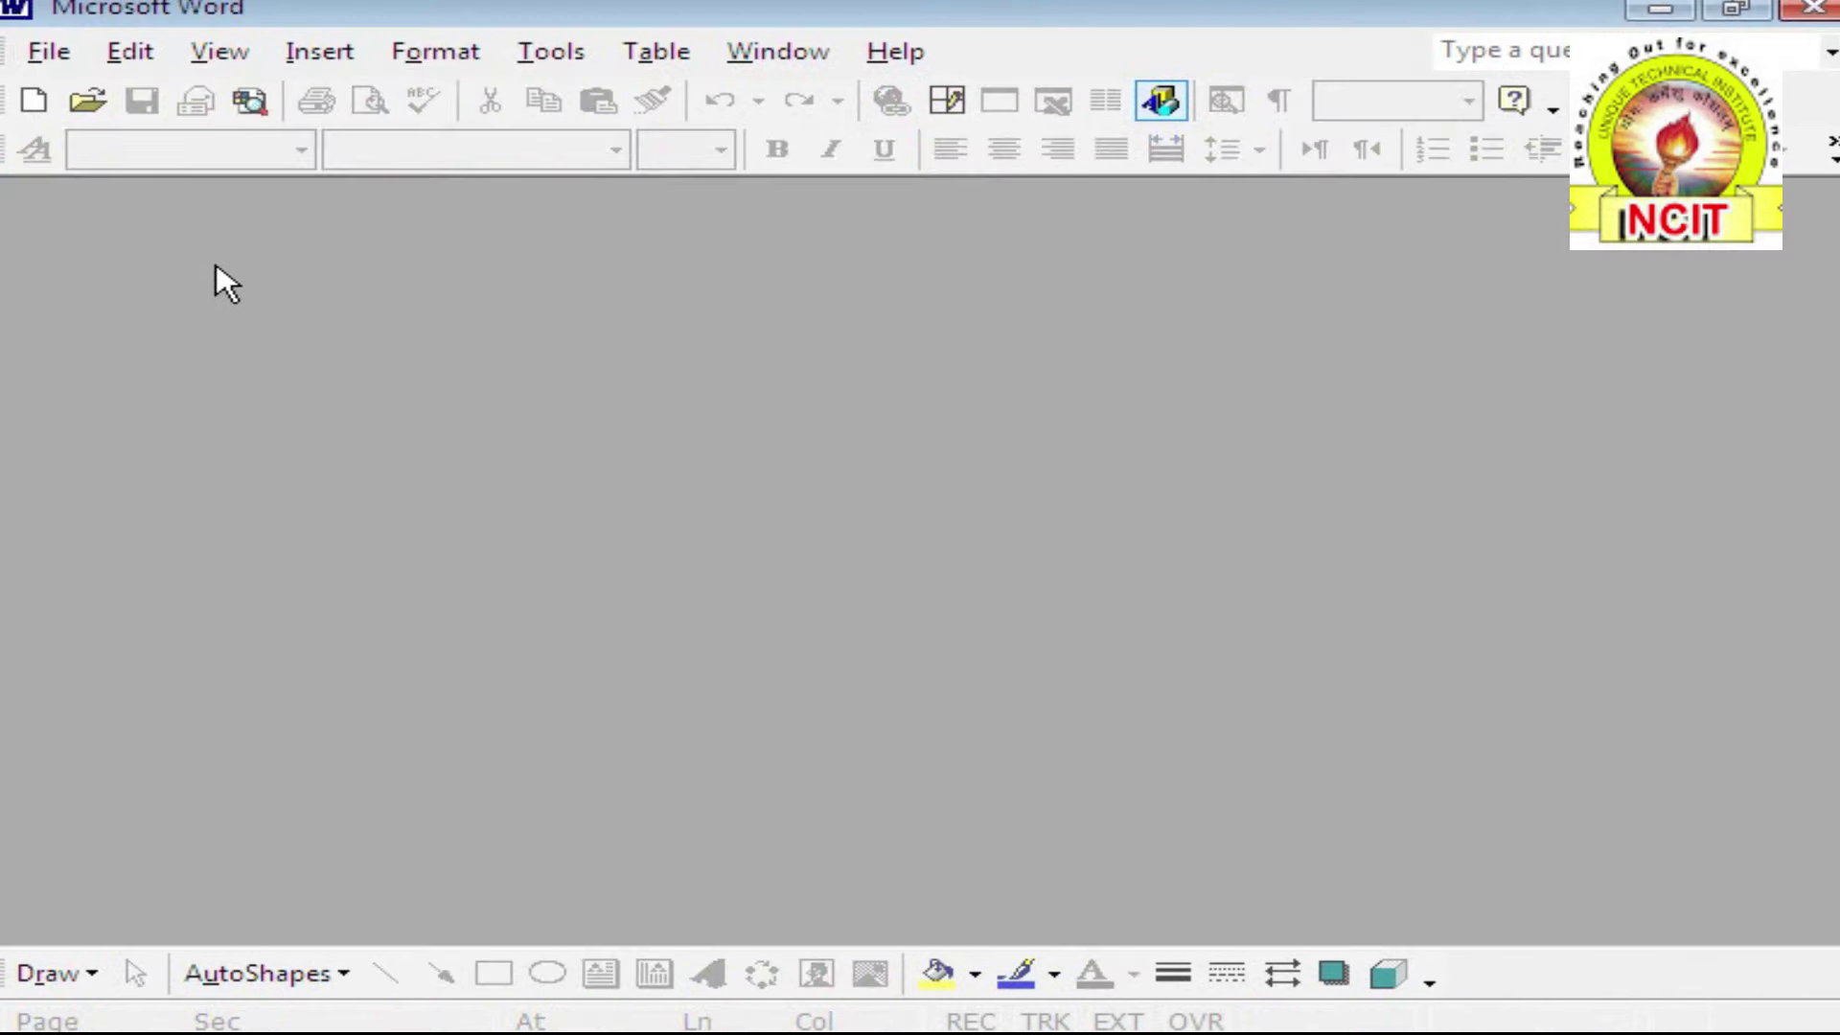
Reopen physics.doc from the recent files list in the File menu
{"action": "left_click", "coordinate": [48, 51]}
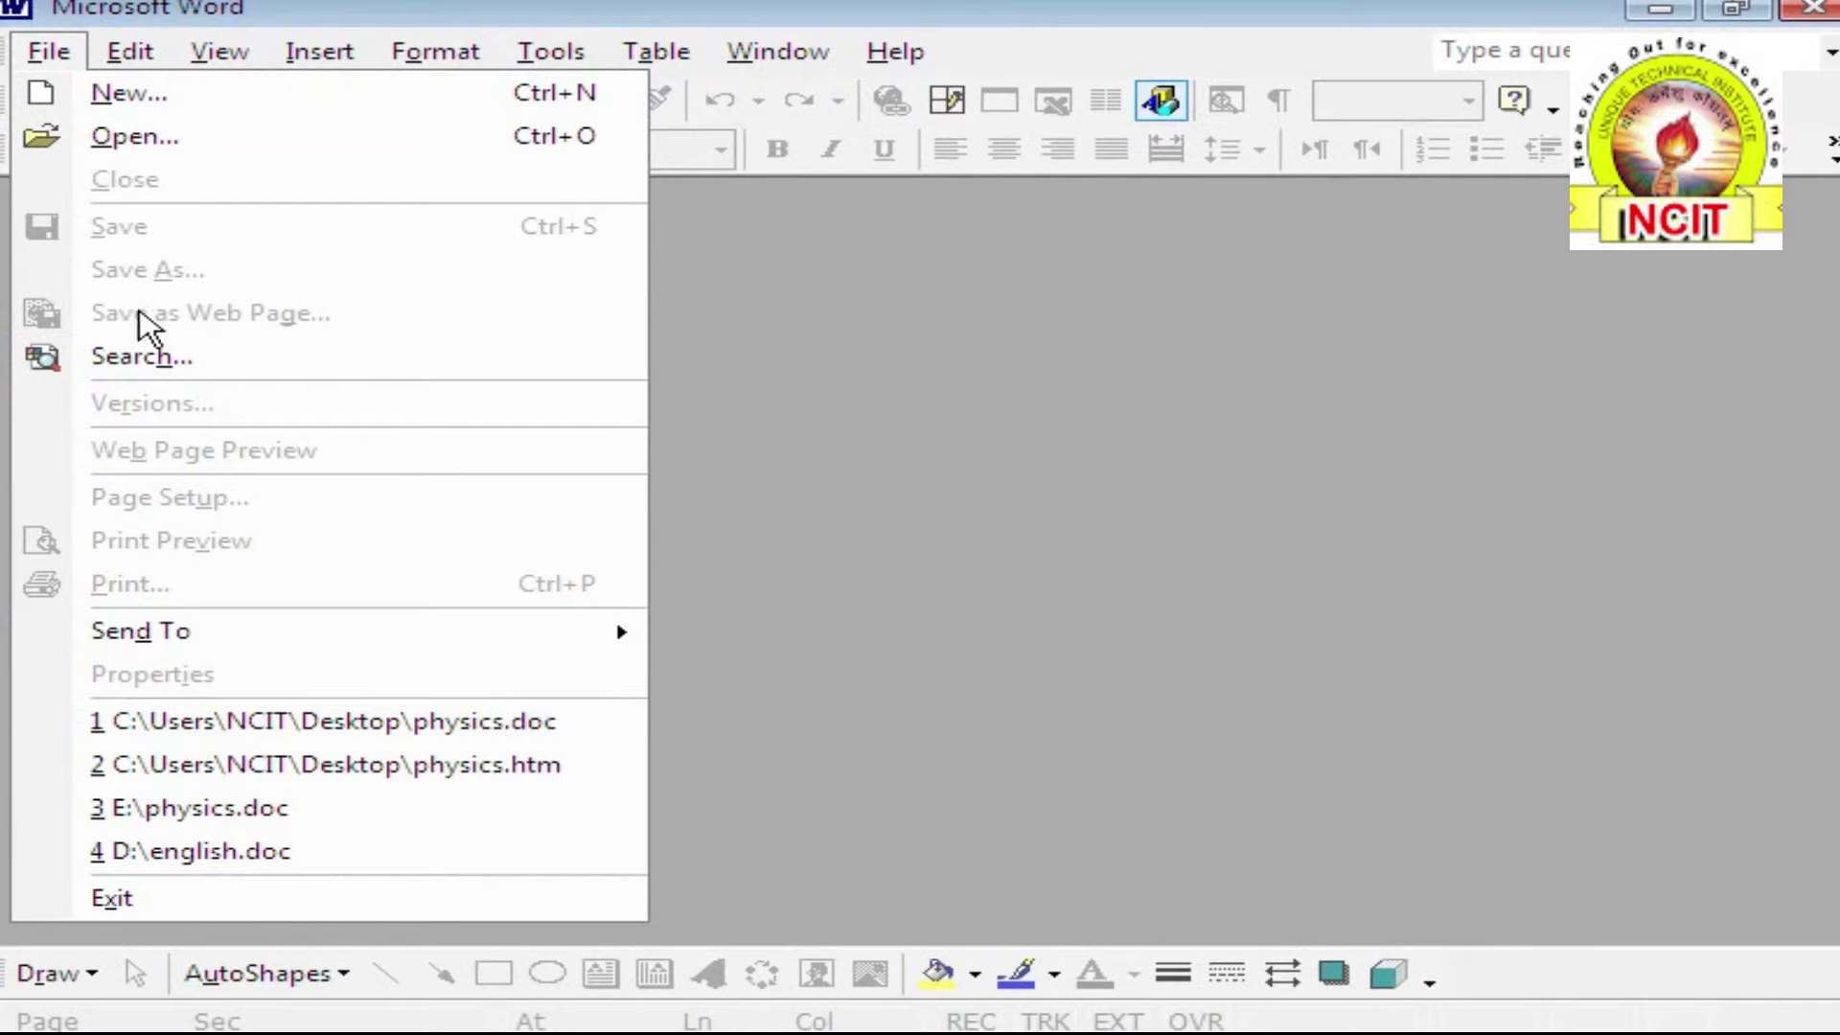
{"action": "left_click", "coordinate": [167, 139]}
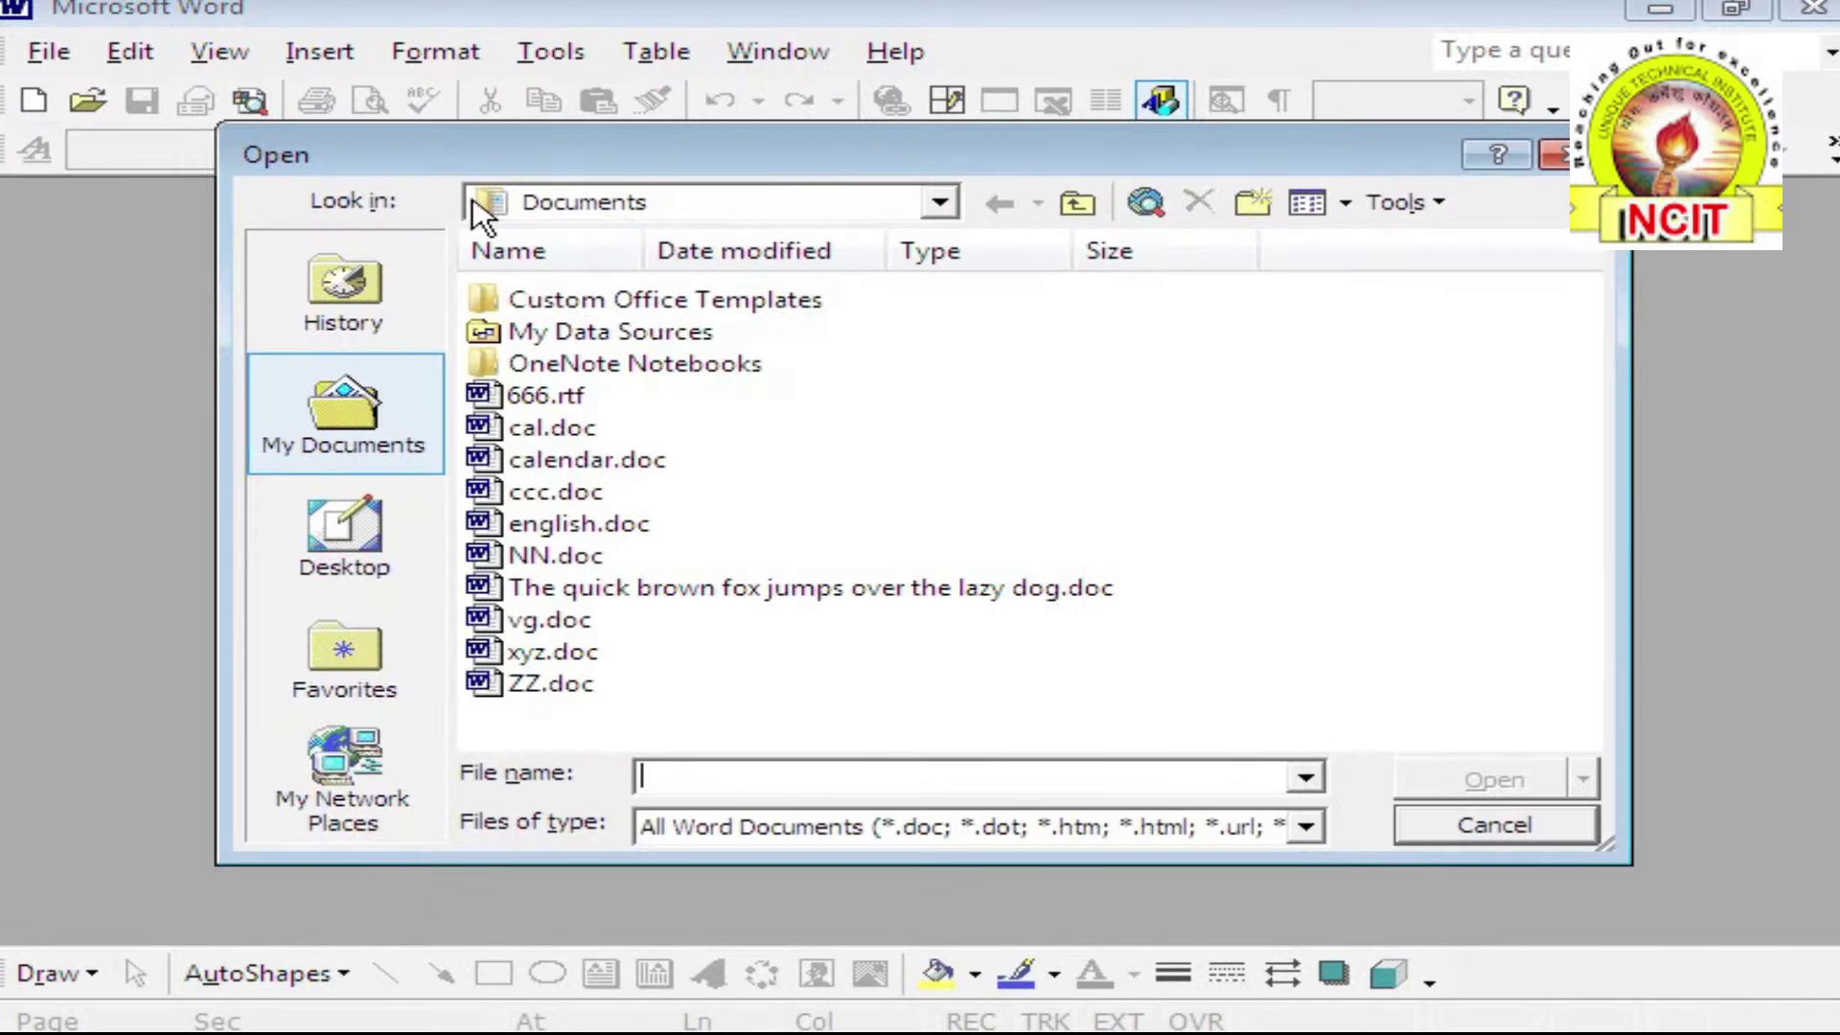
{"action": "left_click", "coordinate": [1524, 826]}
{"action": "left_click", "coordinate": [44, 53]}
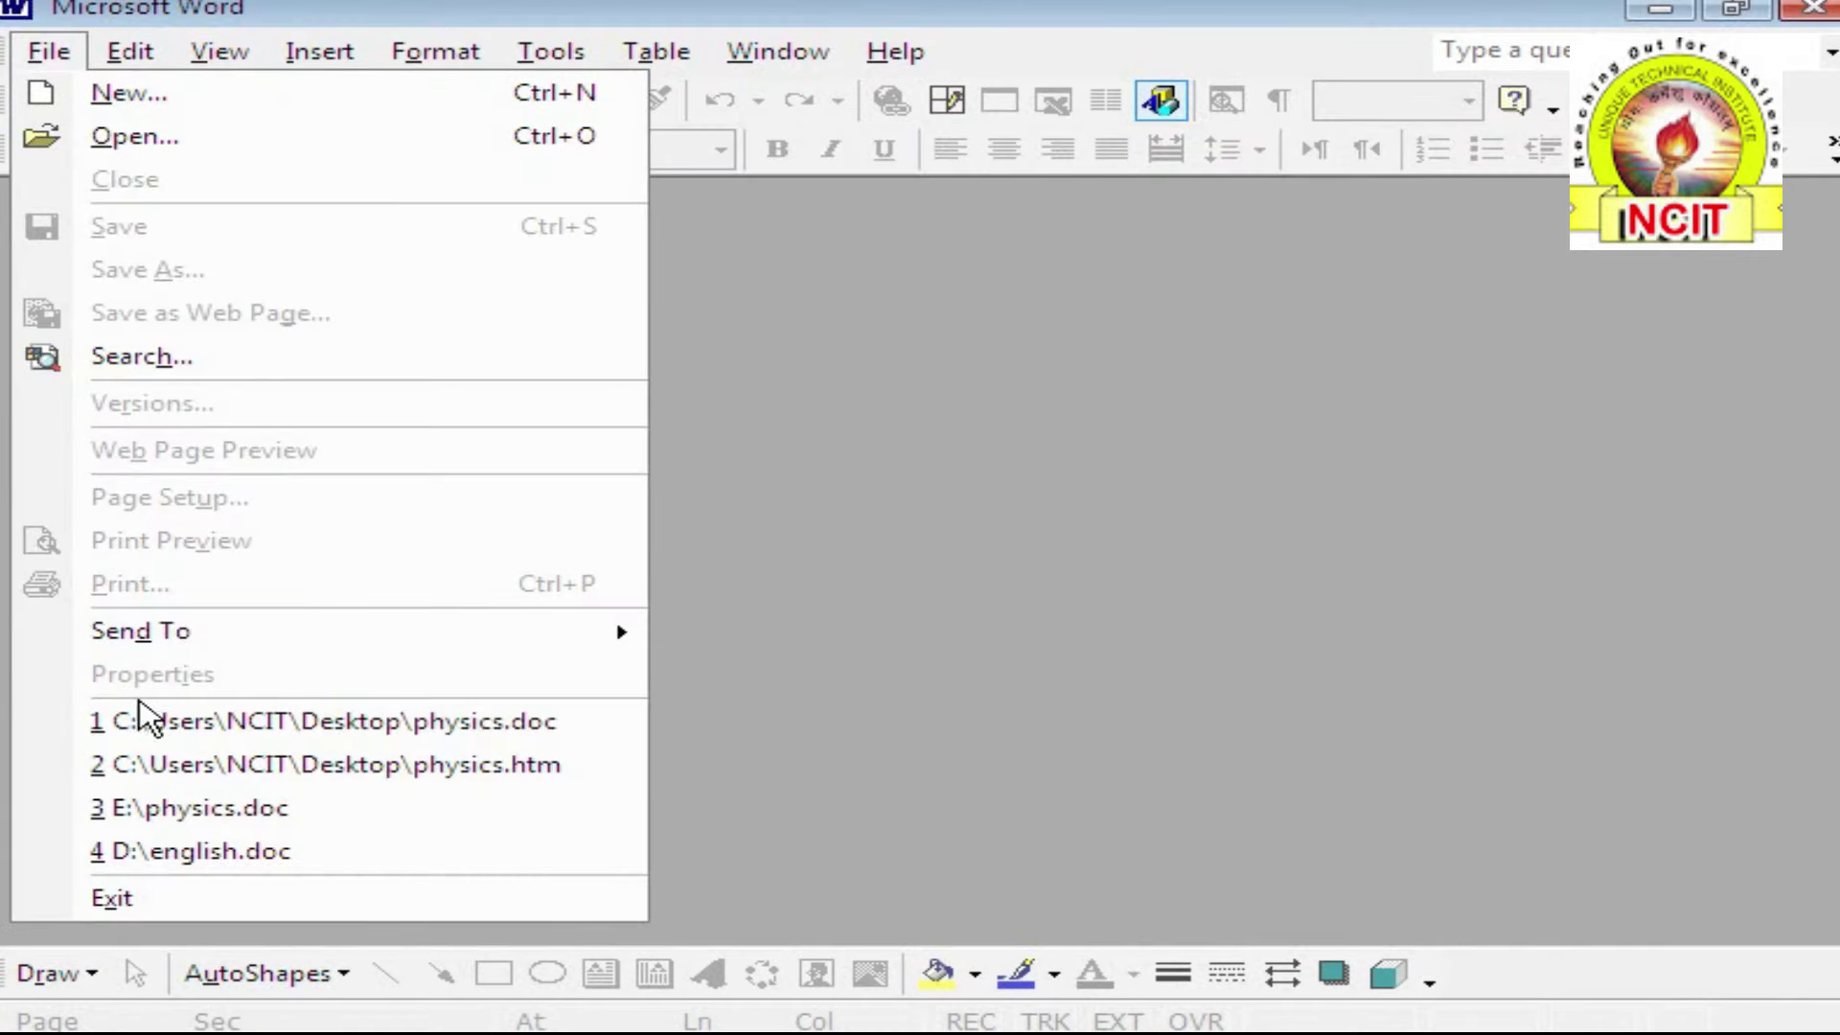
{"action": "left_click", "coordinate": [412, 721]}
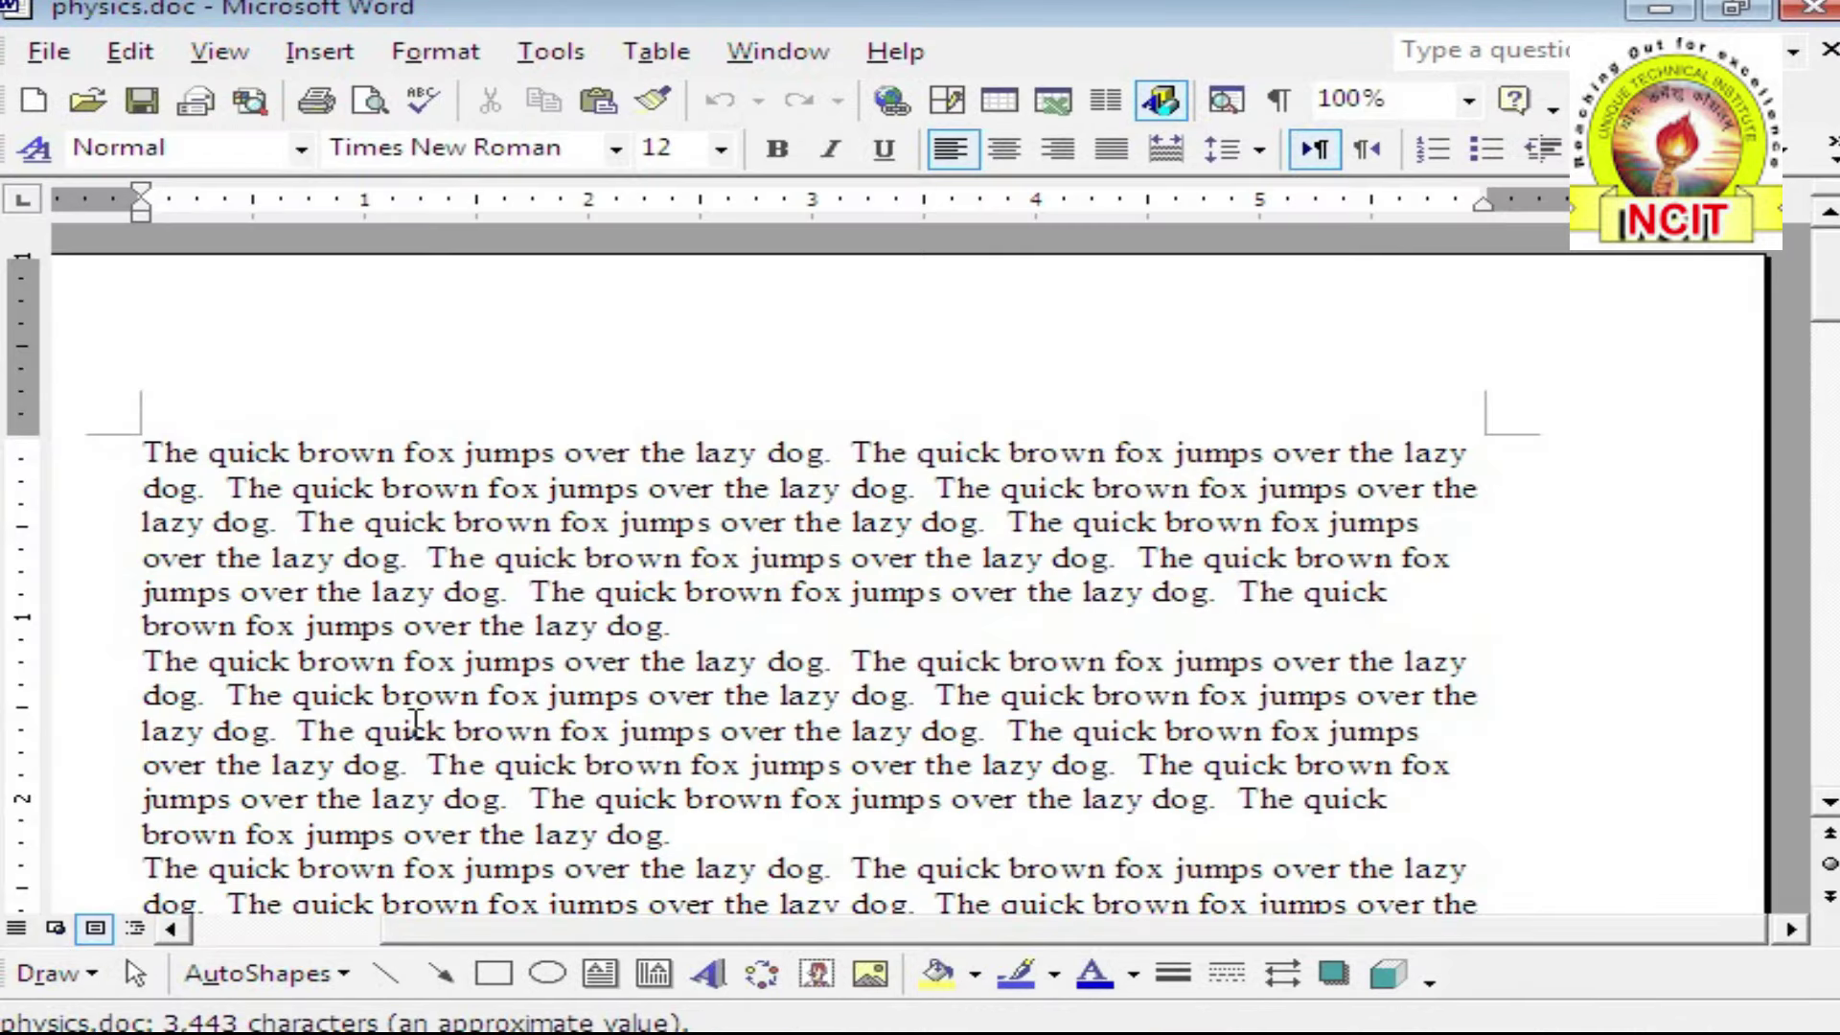
{"action": "left_click", "coordinate": [43, 52]}
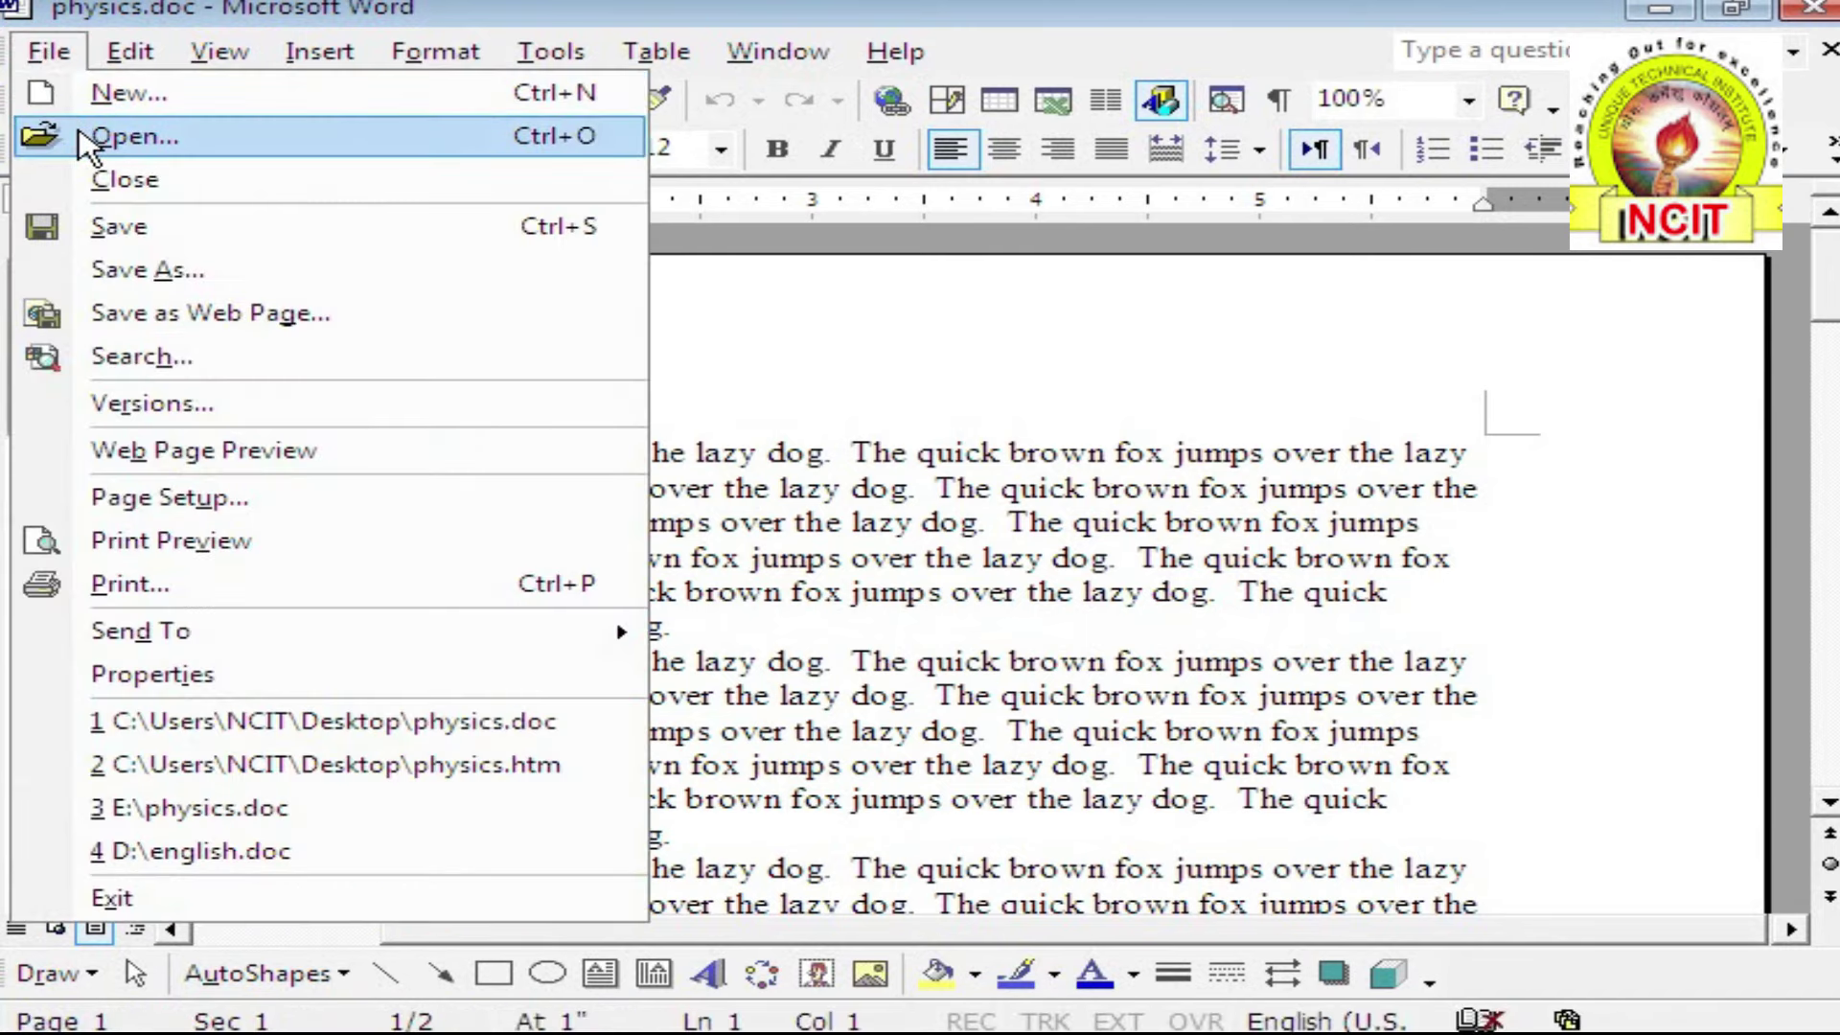